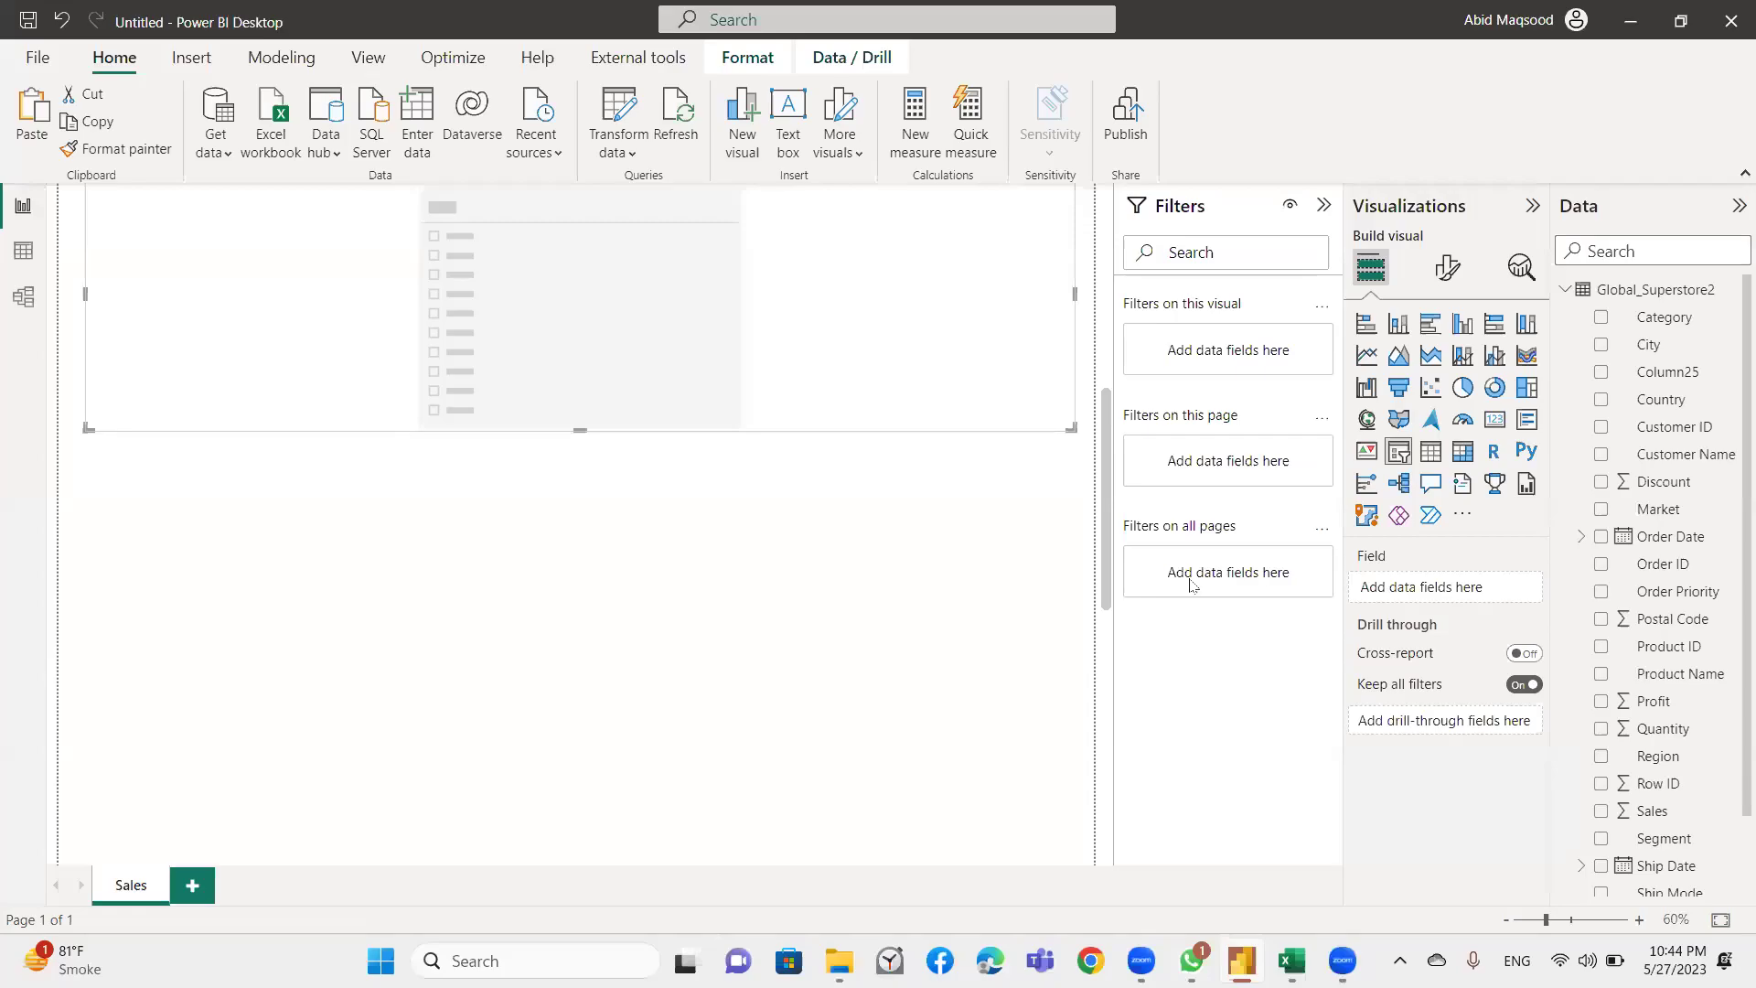
Remove the stray empty slicer and add a new slicer filtered by Region.
scroll(677, 596, "up", 3)
scroll(678, 596, "up", 3)
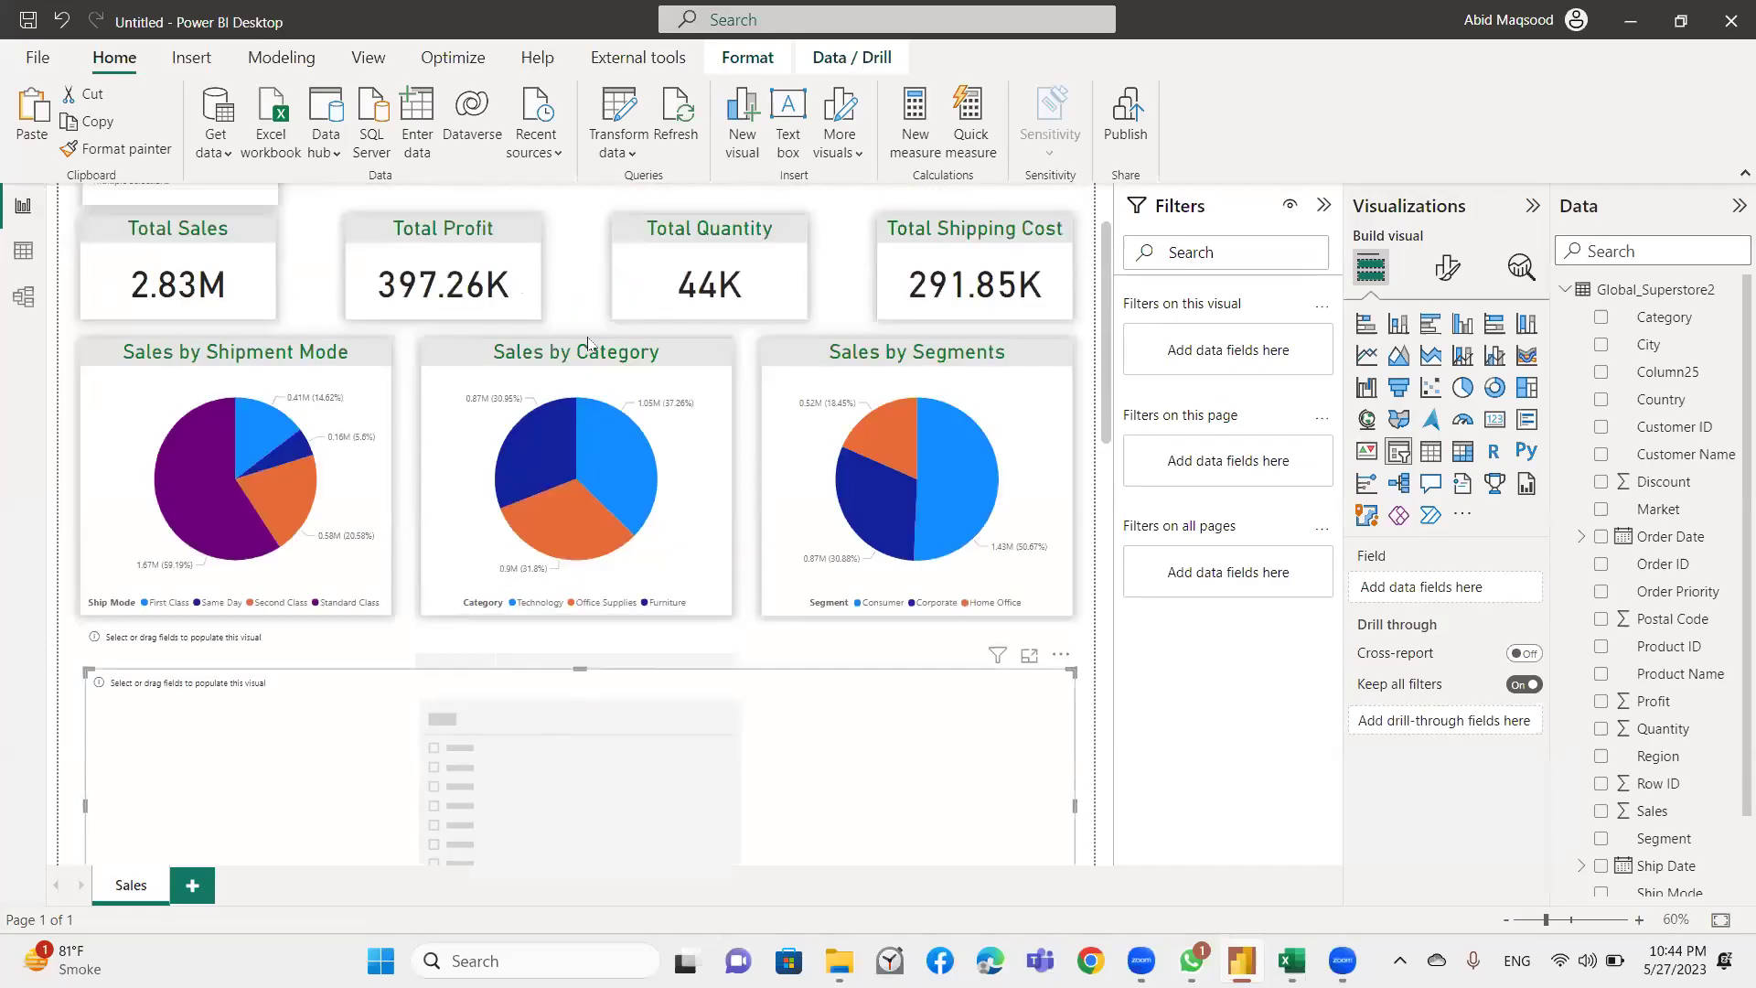
left_click_drag(588, 345, 464, 363)
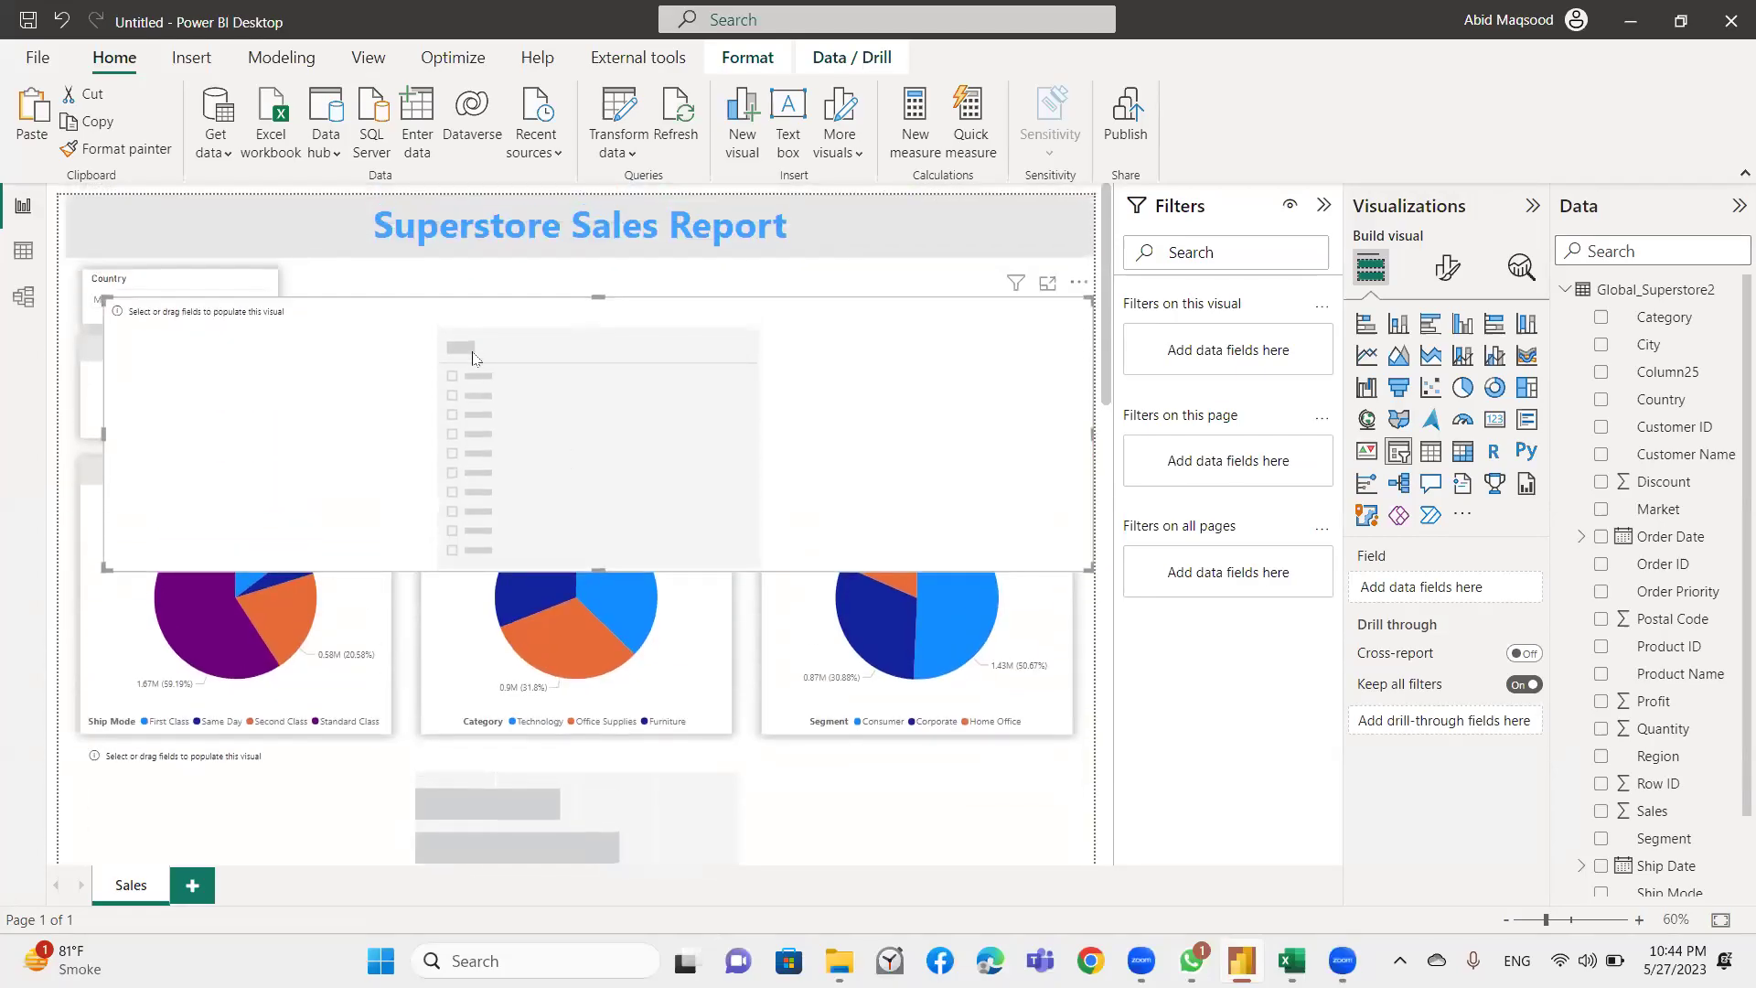
key("ctrl+z")
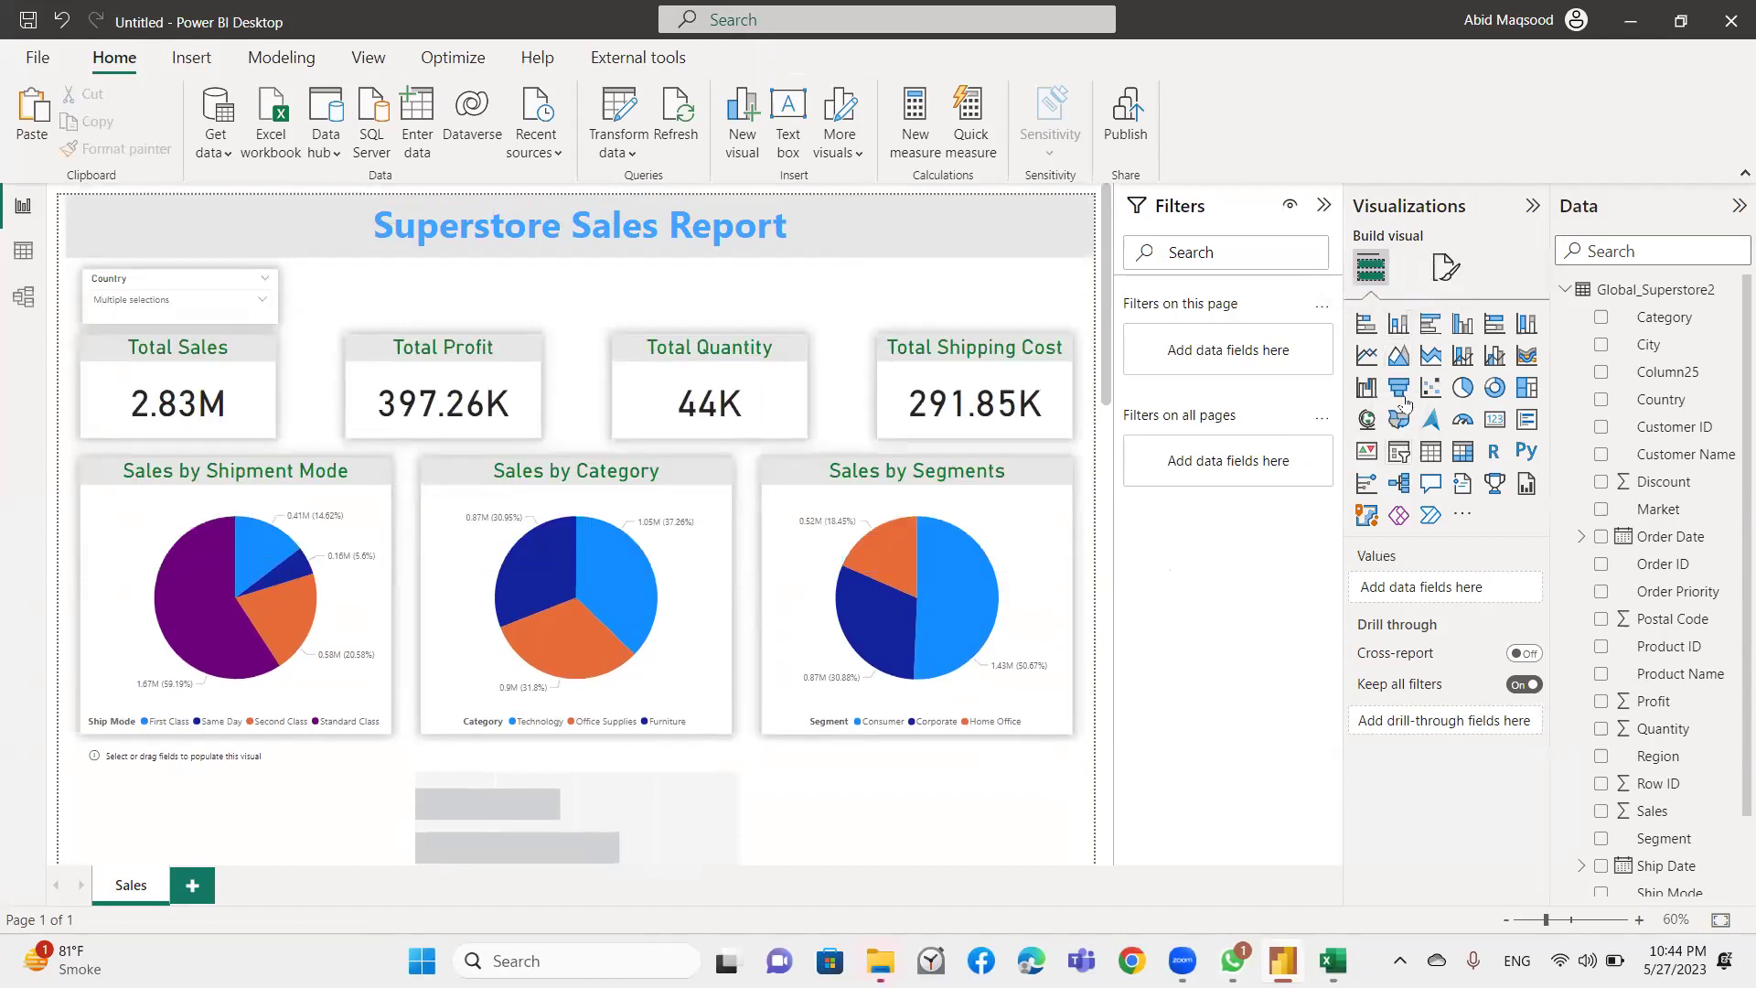
left_click(1397, 452)
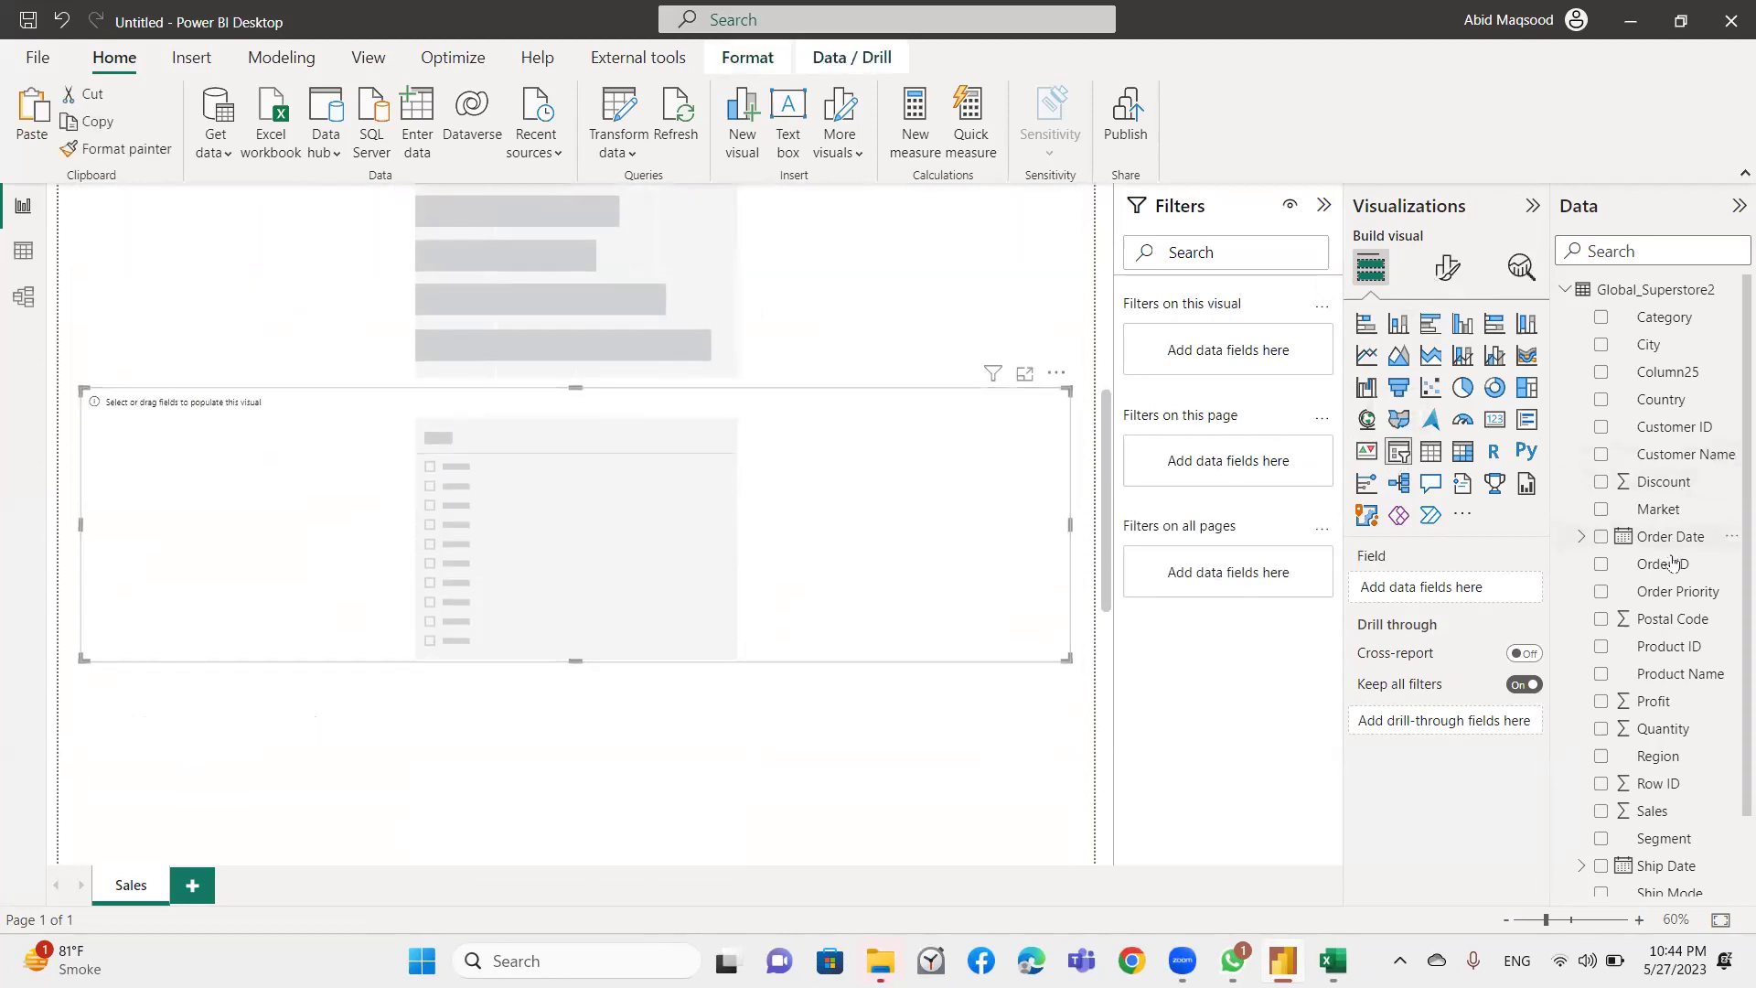
left_click_drag(1657, 756, 1456, 603)
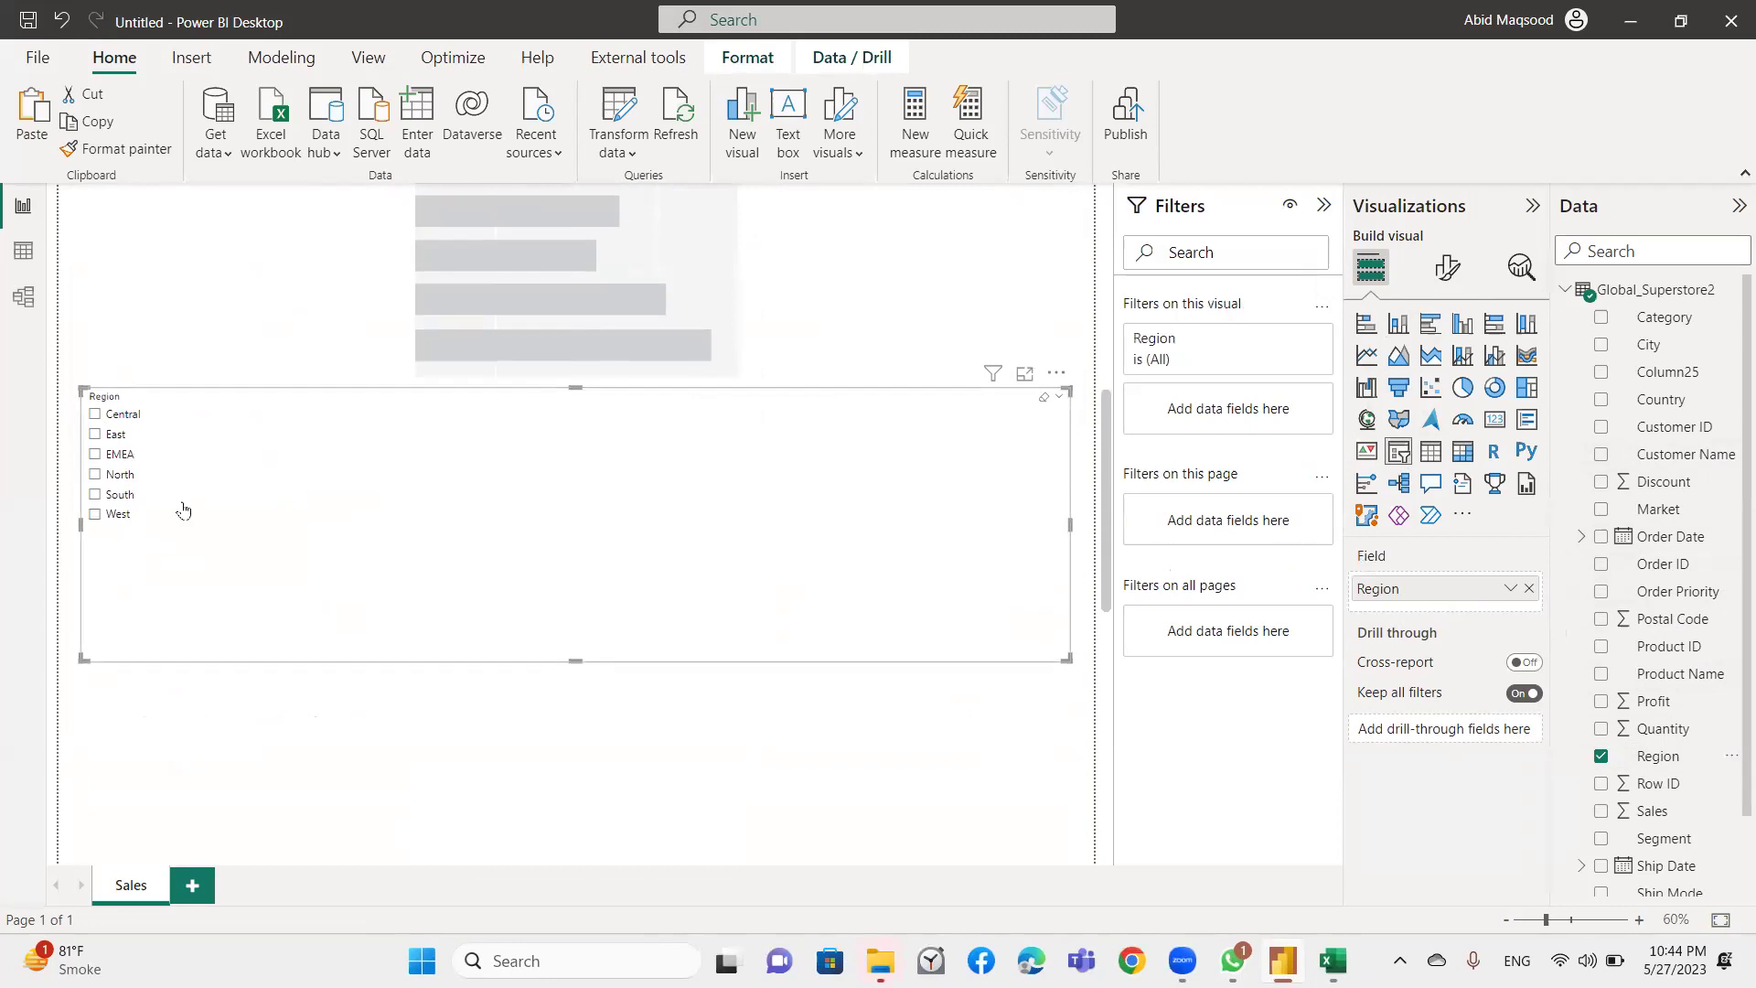
Clear all selections in the Country slicer.
scroll(182, 509, "up", 2)
scroll(174, 430, "up", 3)
scroll(162, 348, "up", 1)
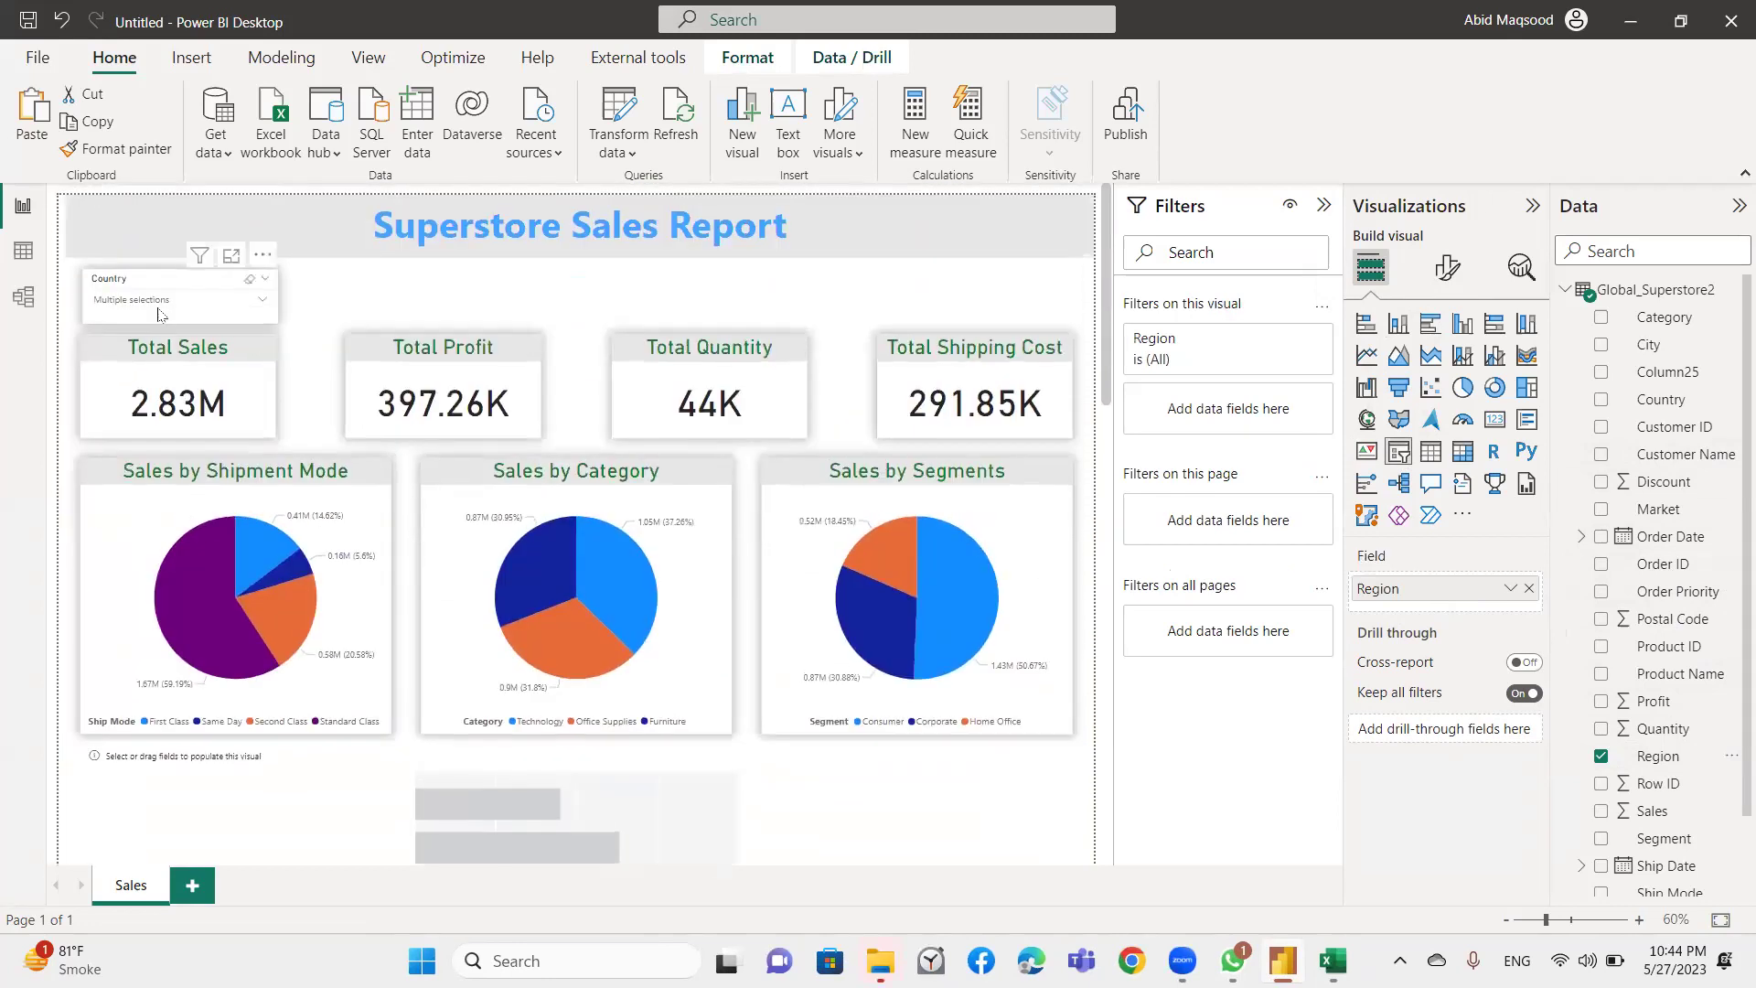
left_click(248, 288)
scroll(256, 457, "down", 3)
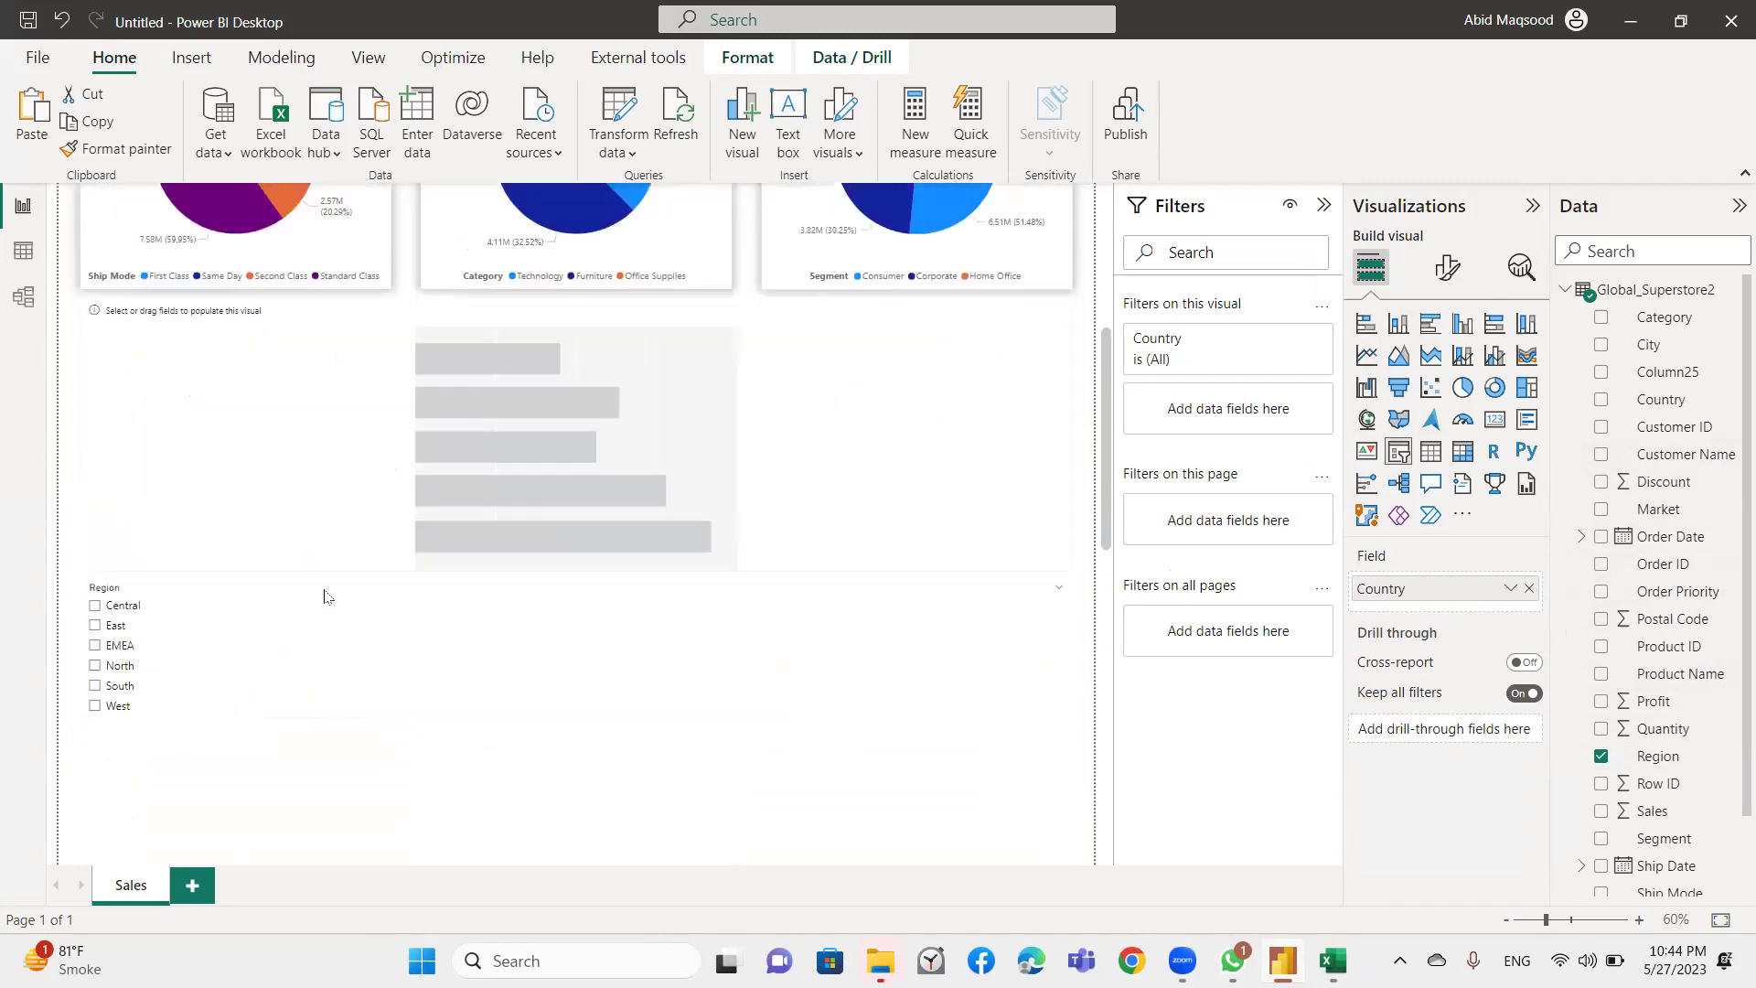
scroll(263, 594, "down", 2)
scroll(265, 638, "down", 3)
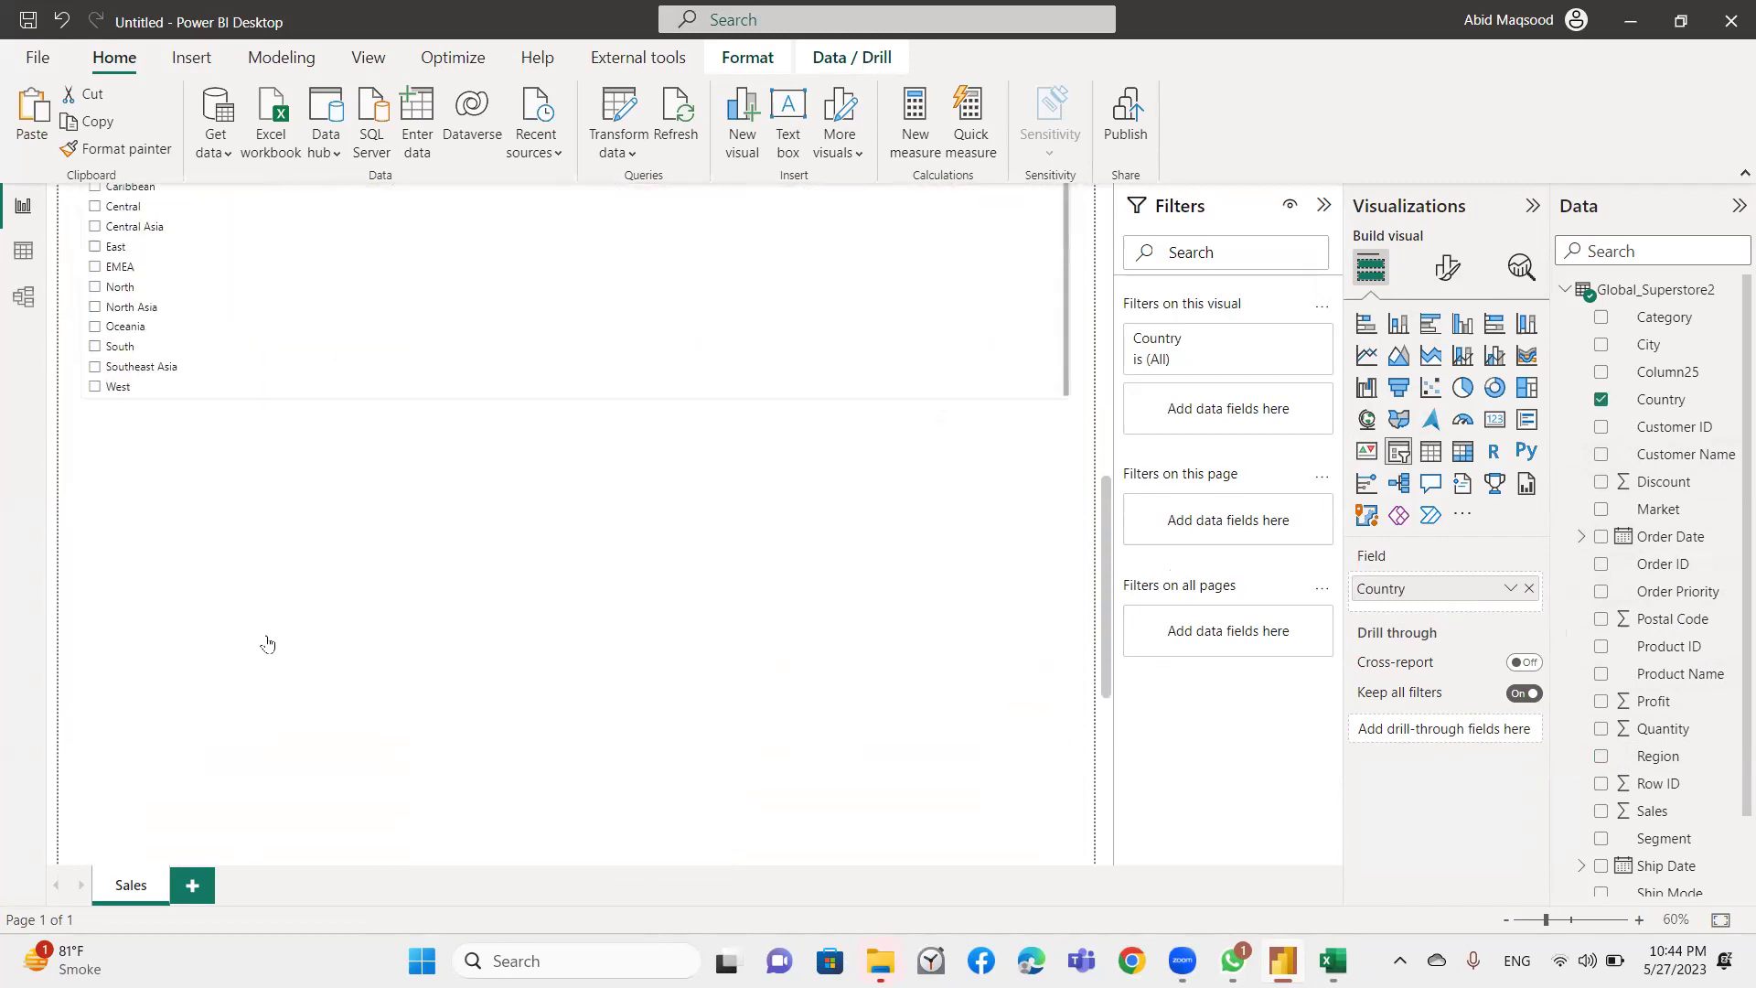
scroll(165, 403, "up", 2)
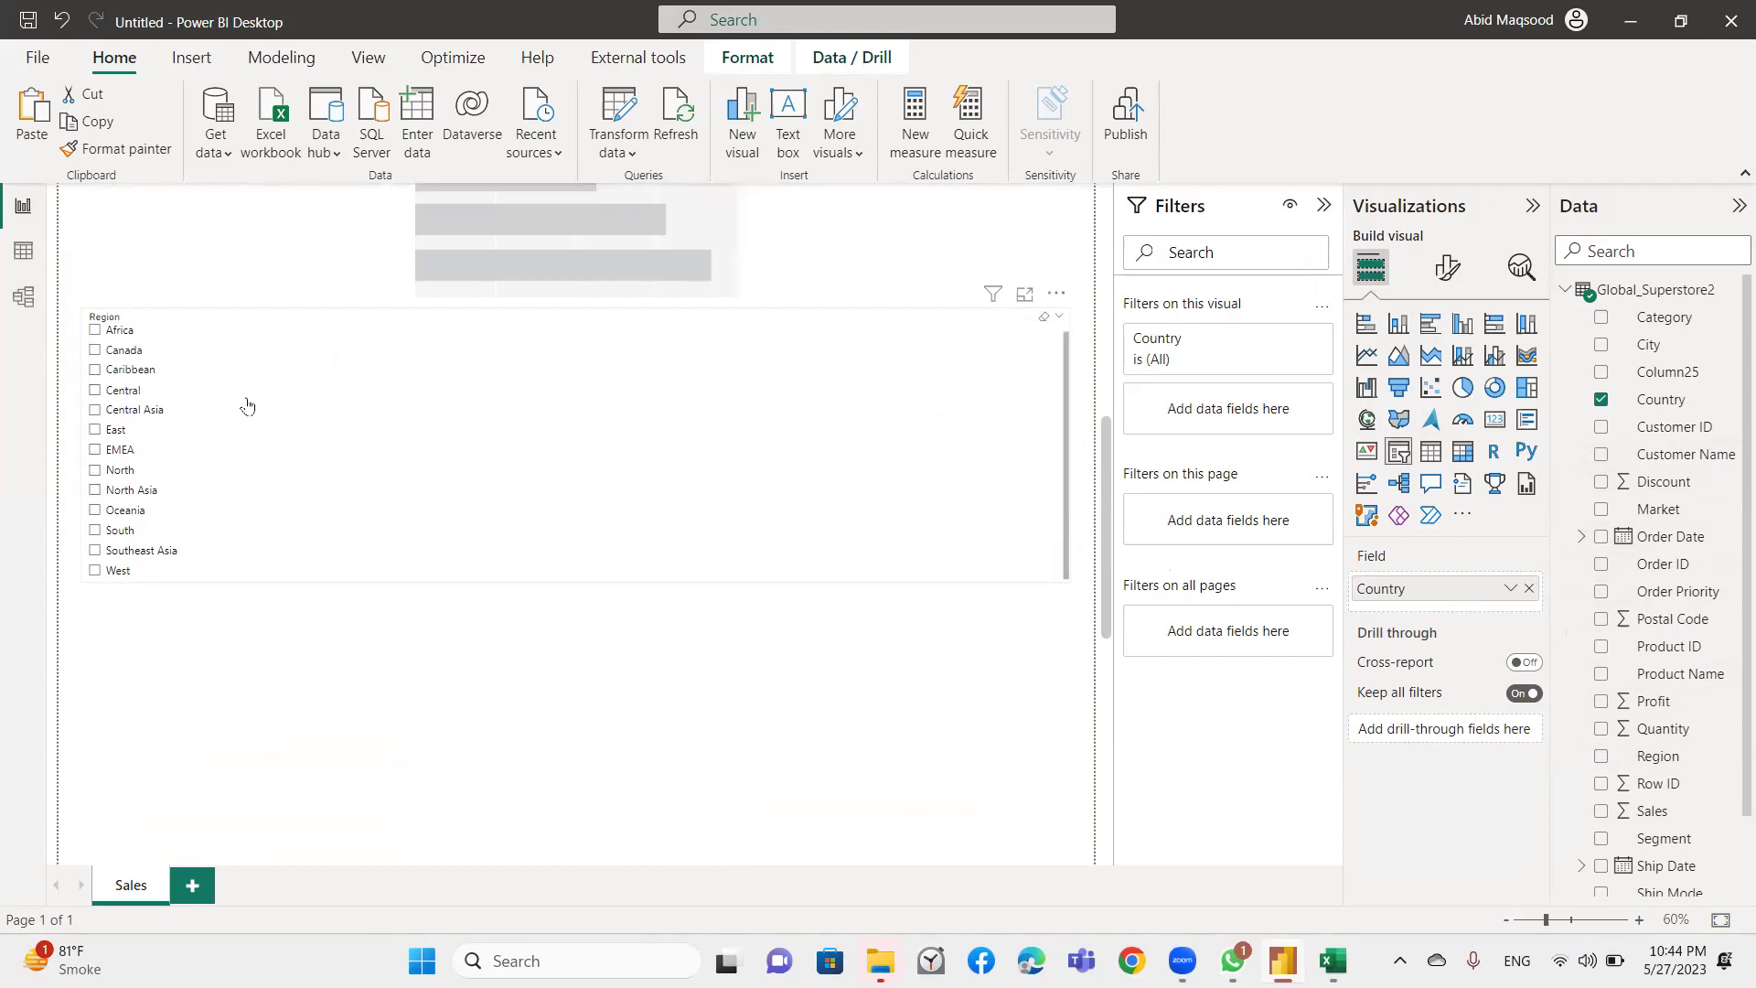
Switch the Region slicer's style from Dropdown to Tile and shrink it to one row.
left_click(1447, 265)
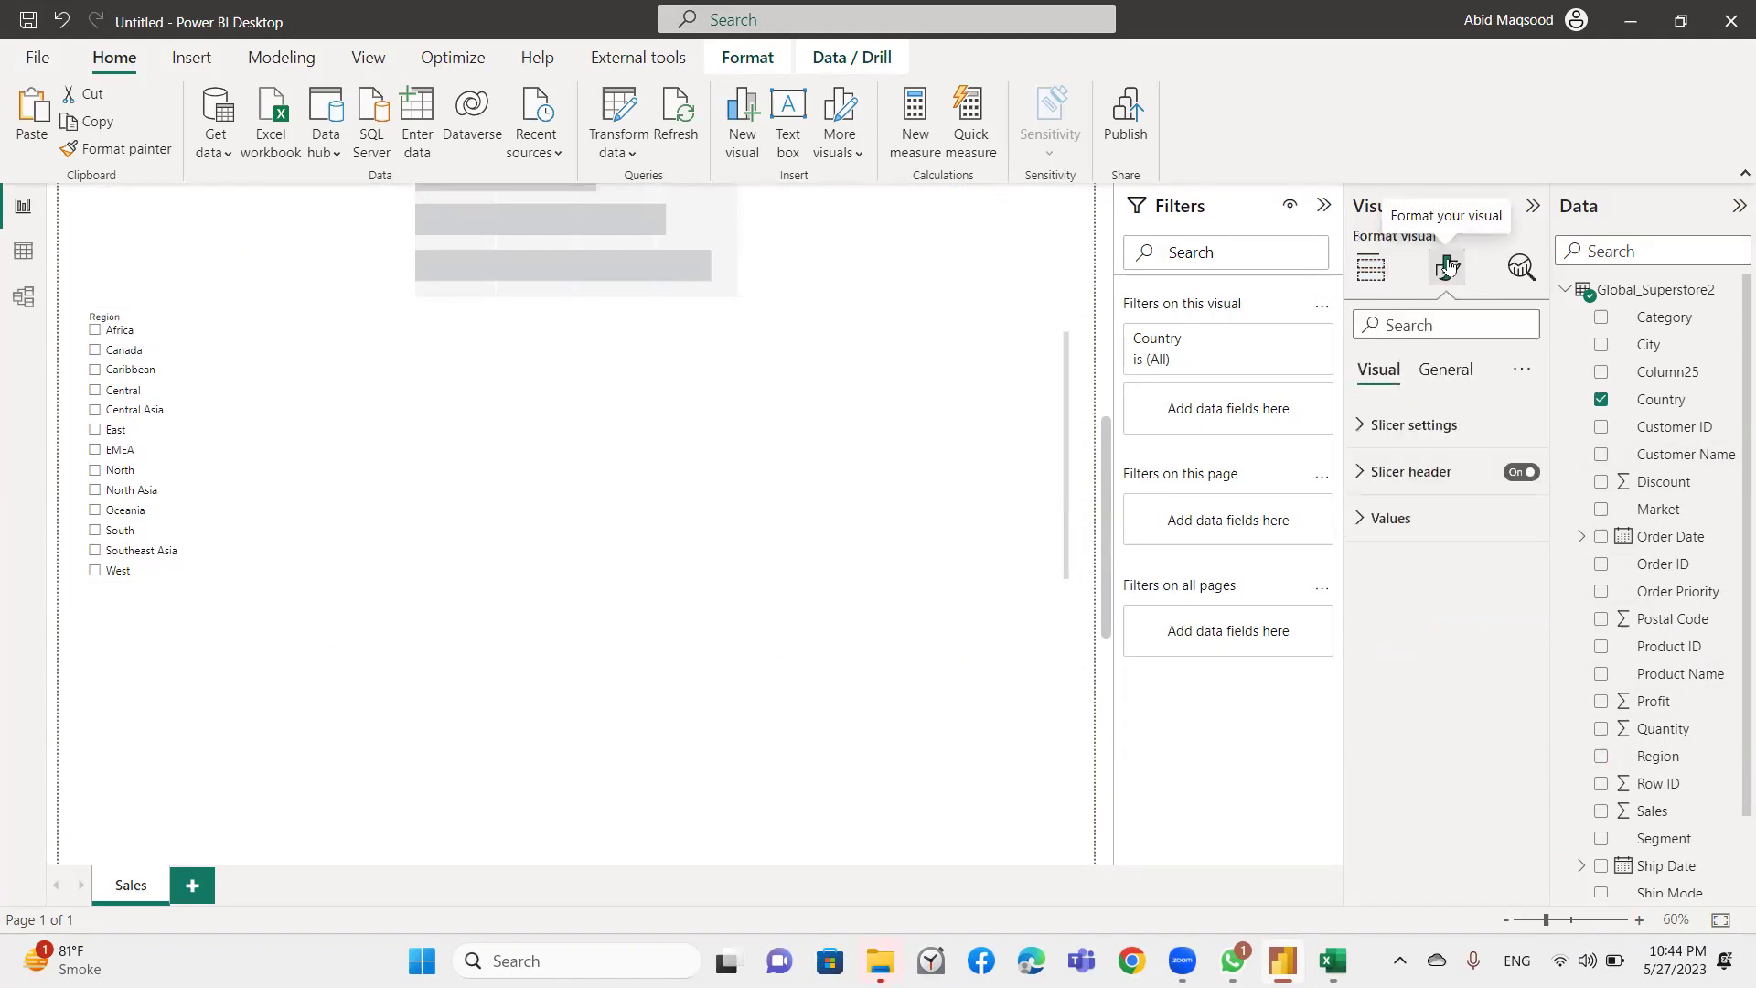
left_click(1361, 437)
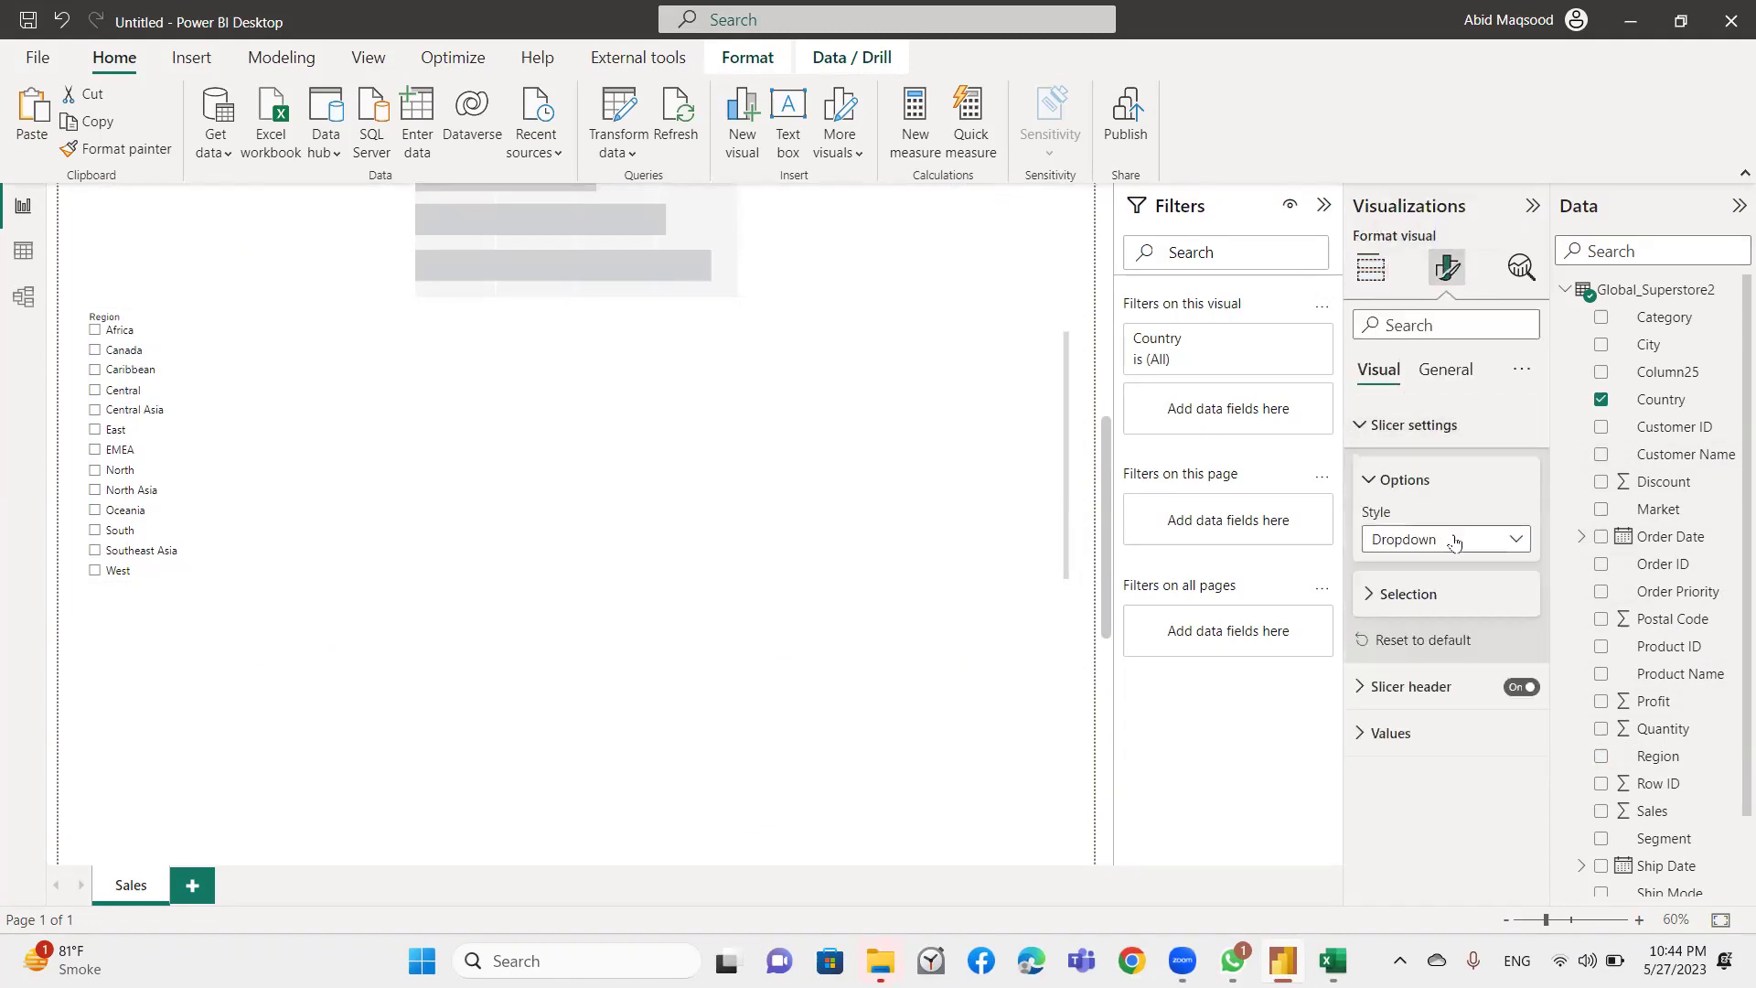
left_click(804, 524)
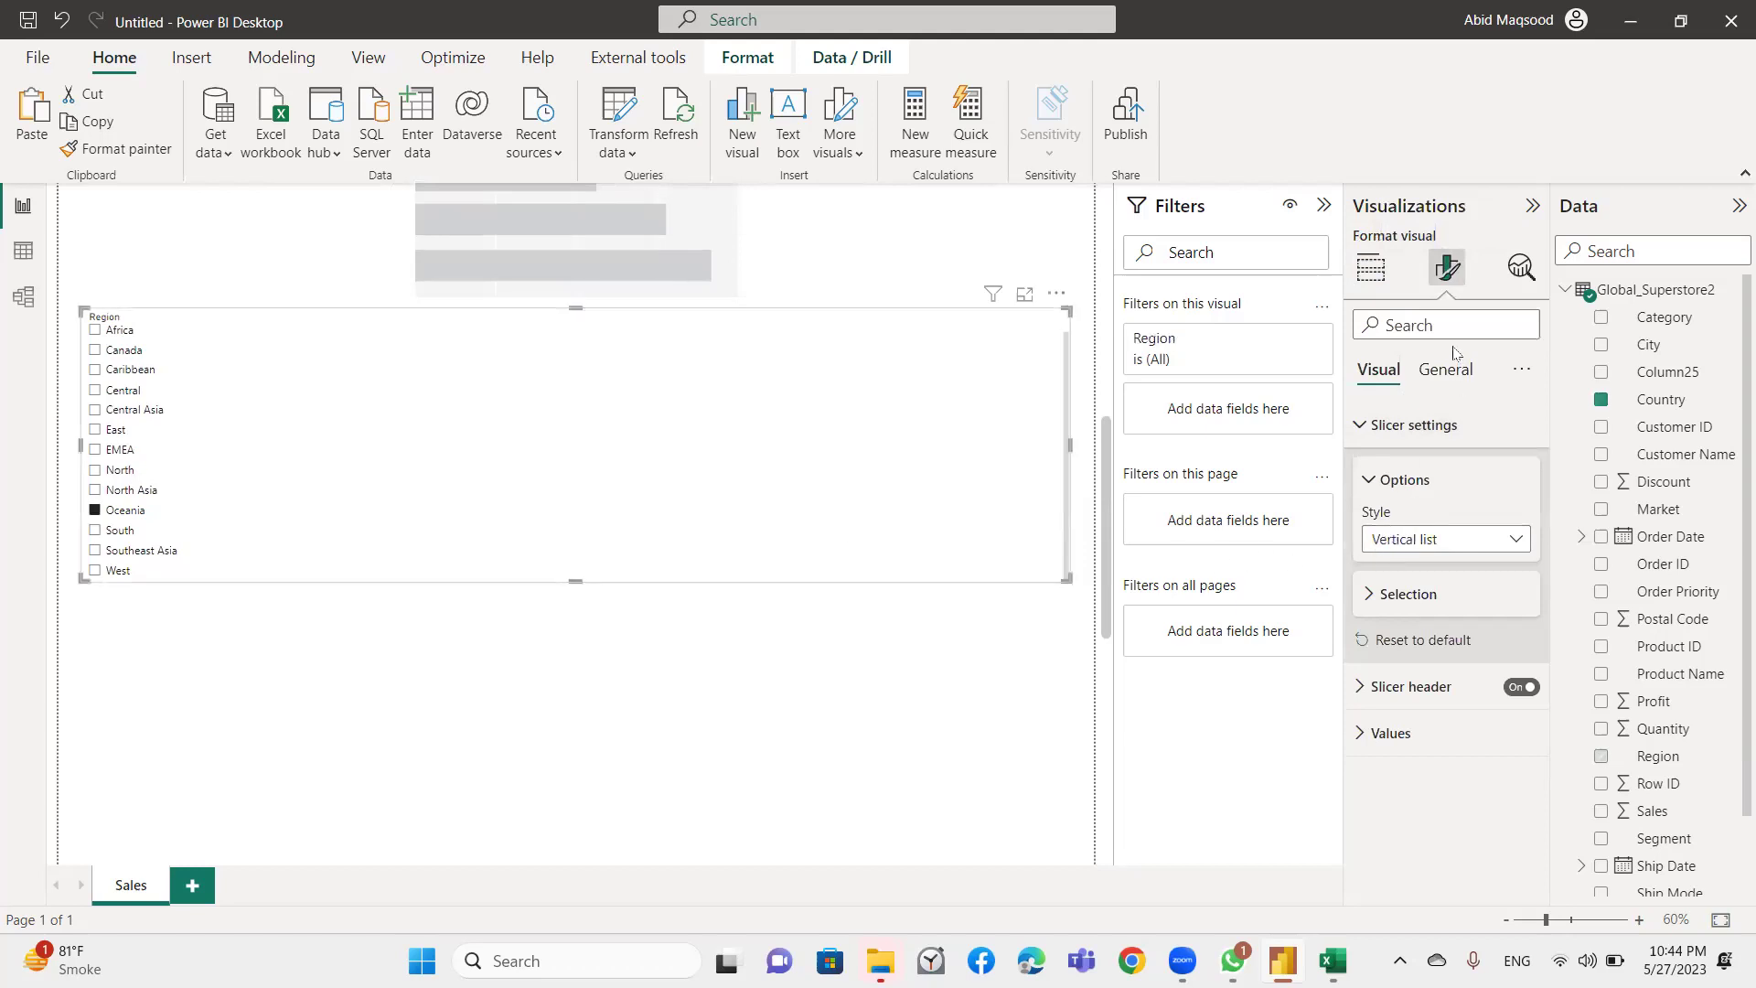
left_click(1445, 540)
left_click(1408, 619)
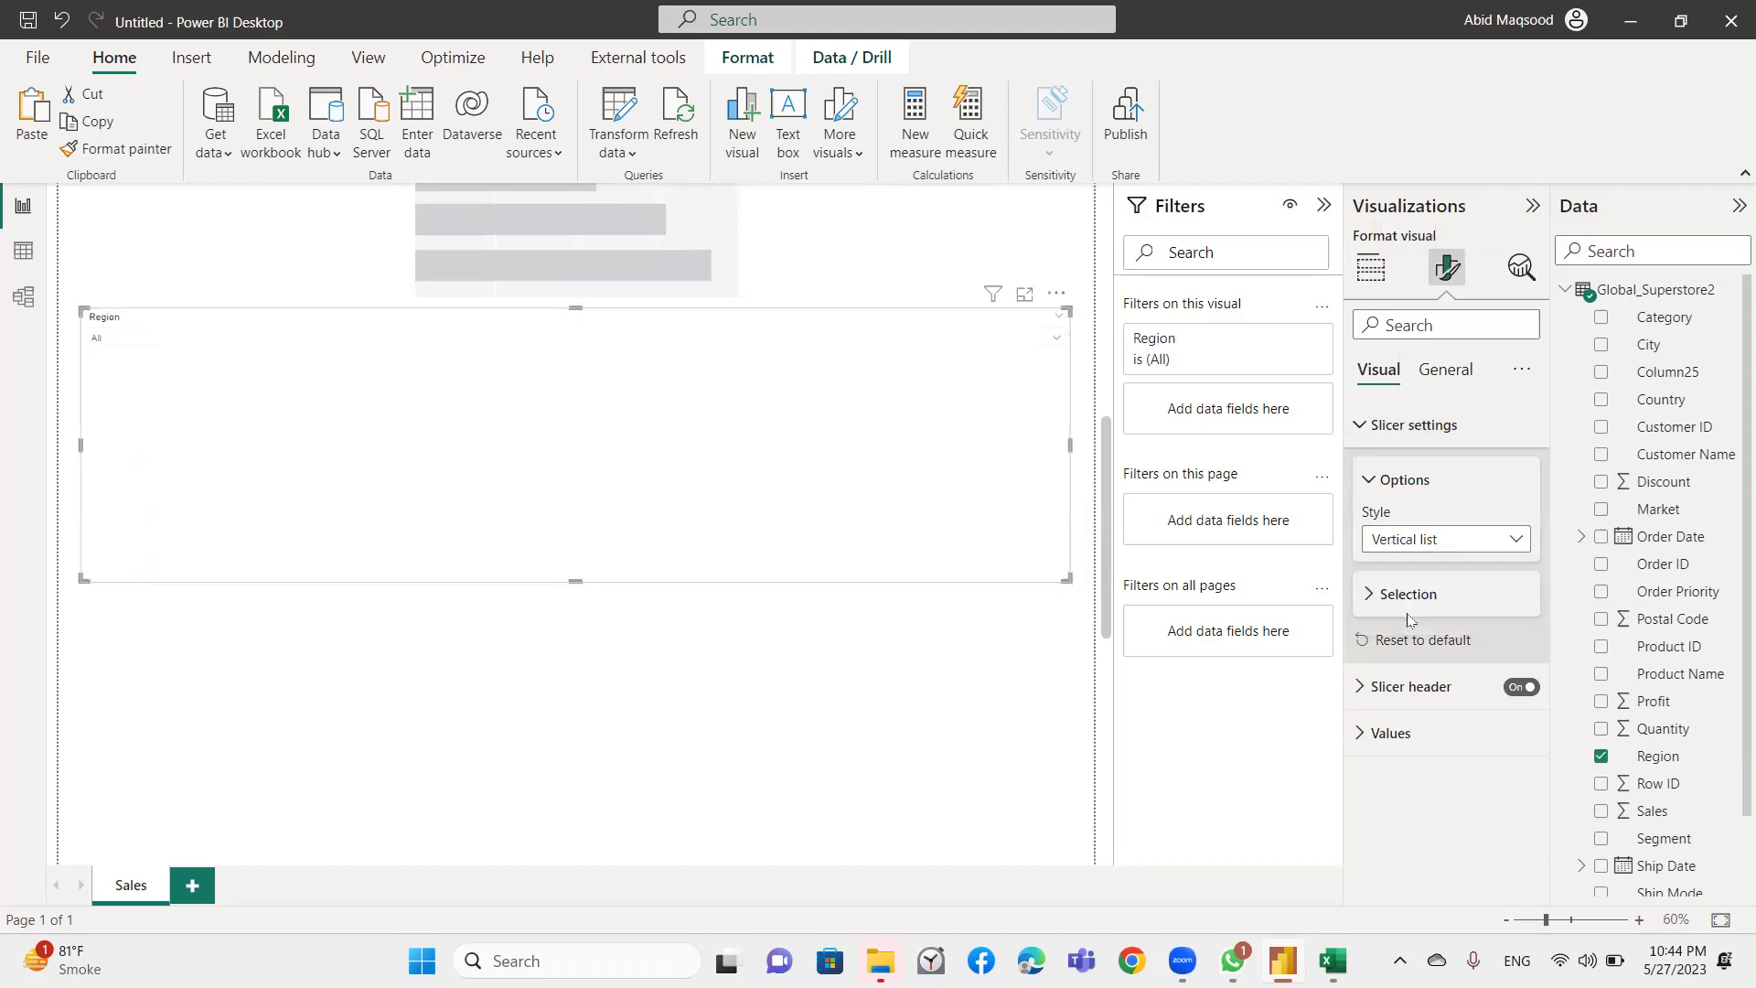
left_click(1412, 541)
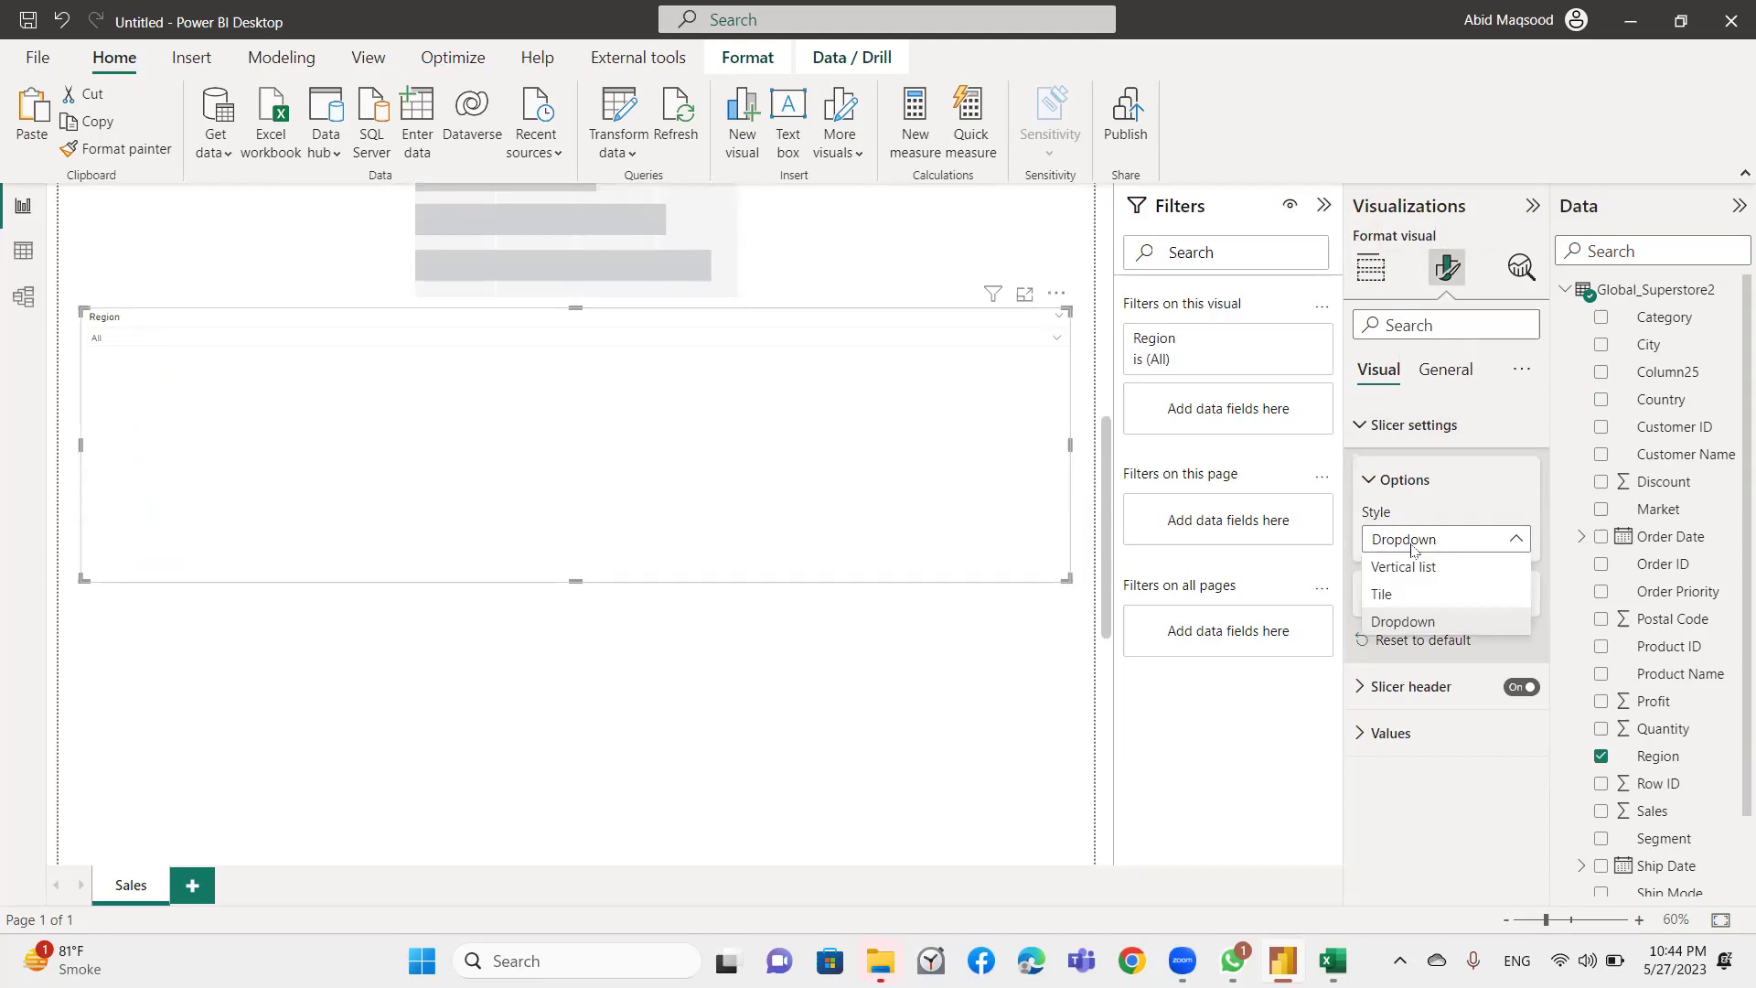
left_click(1403, 620)
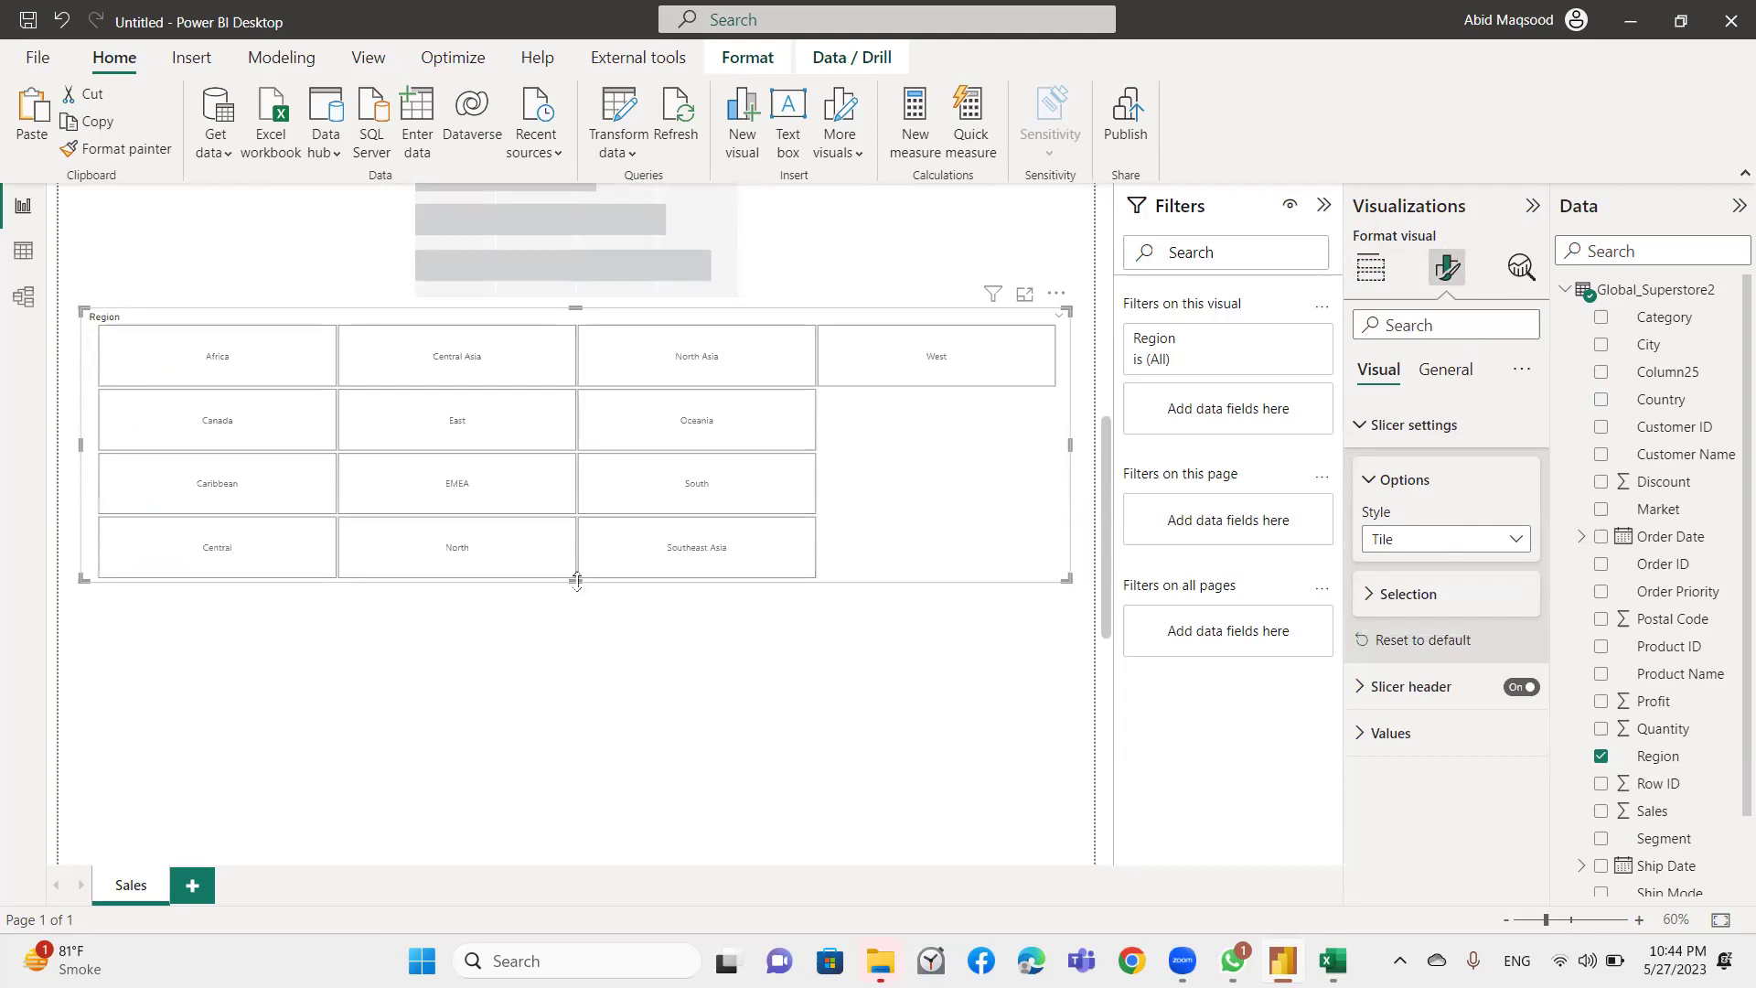
left_click_drag(582, 444, 582, 364)
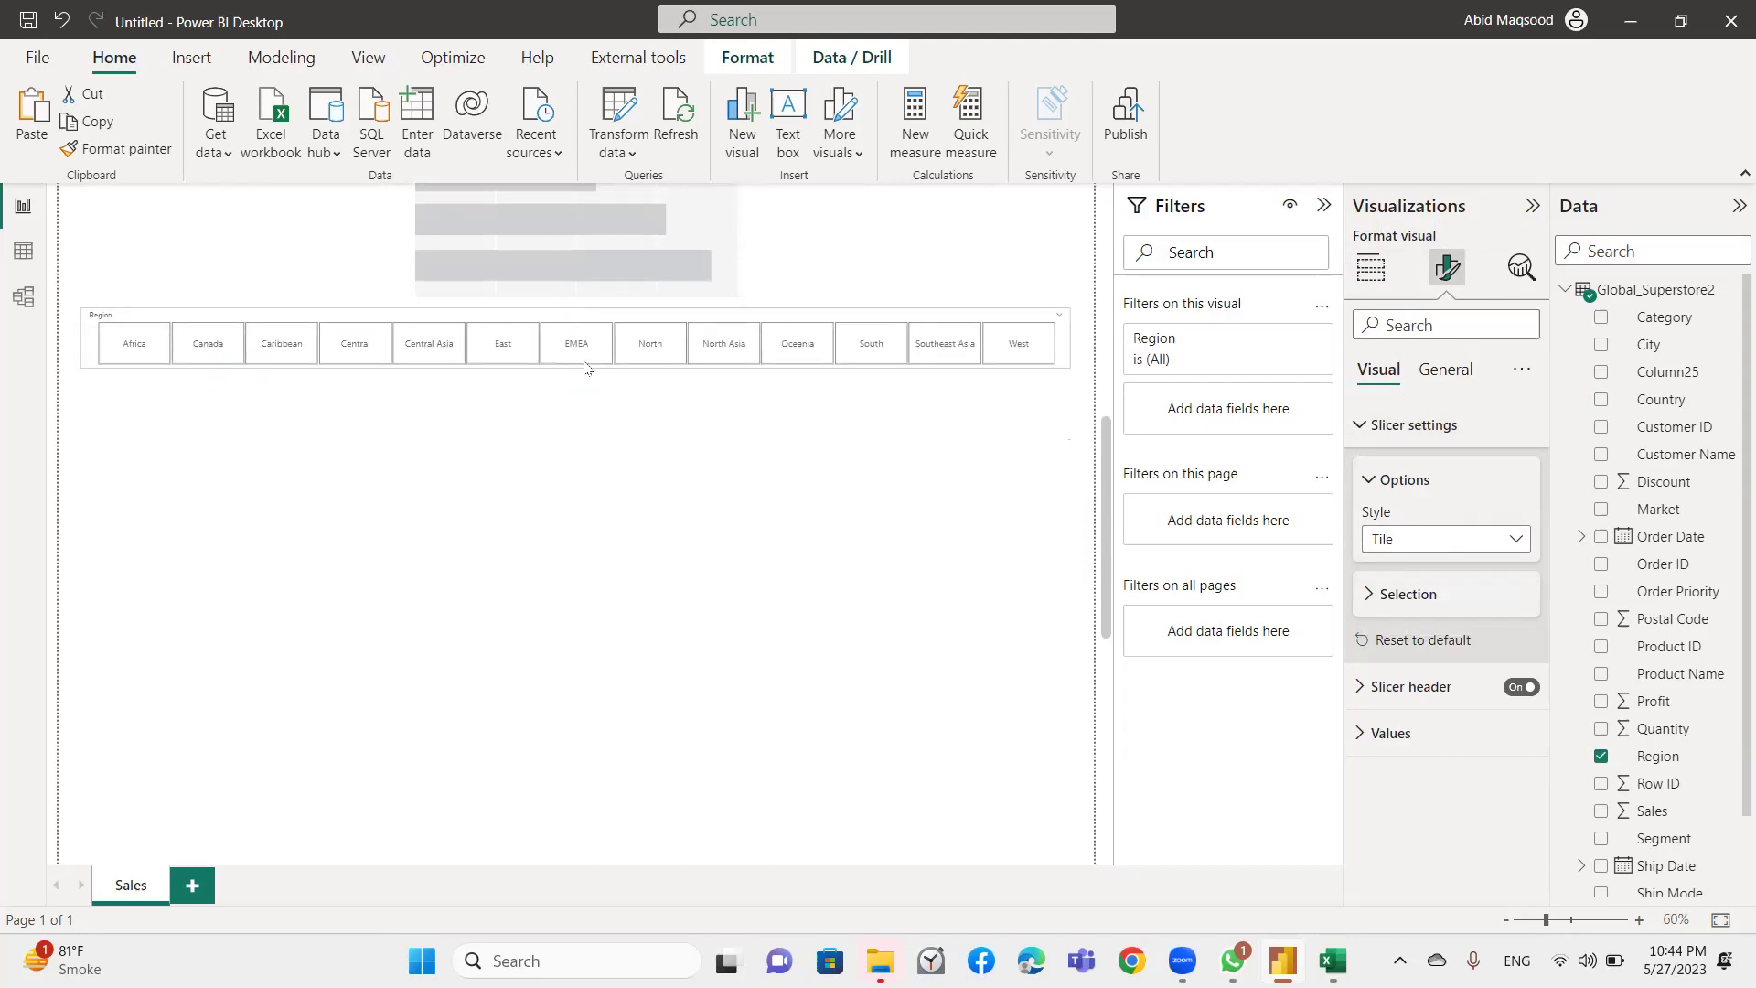
Try the region tiles from Africa to Oceania, then set the style back to Dropdown.
left_click(132, 339)
left_click(283, 343)
left_click(354, 343)
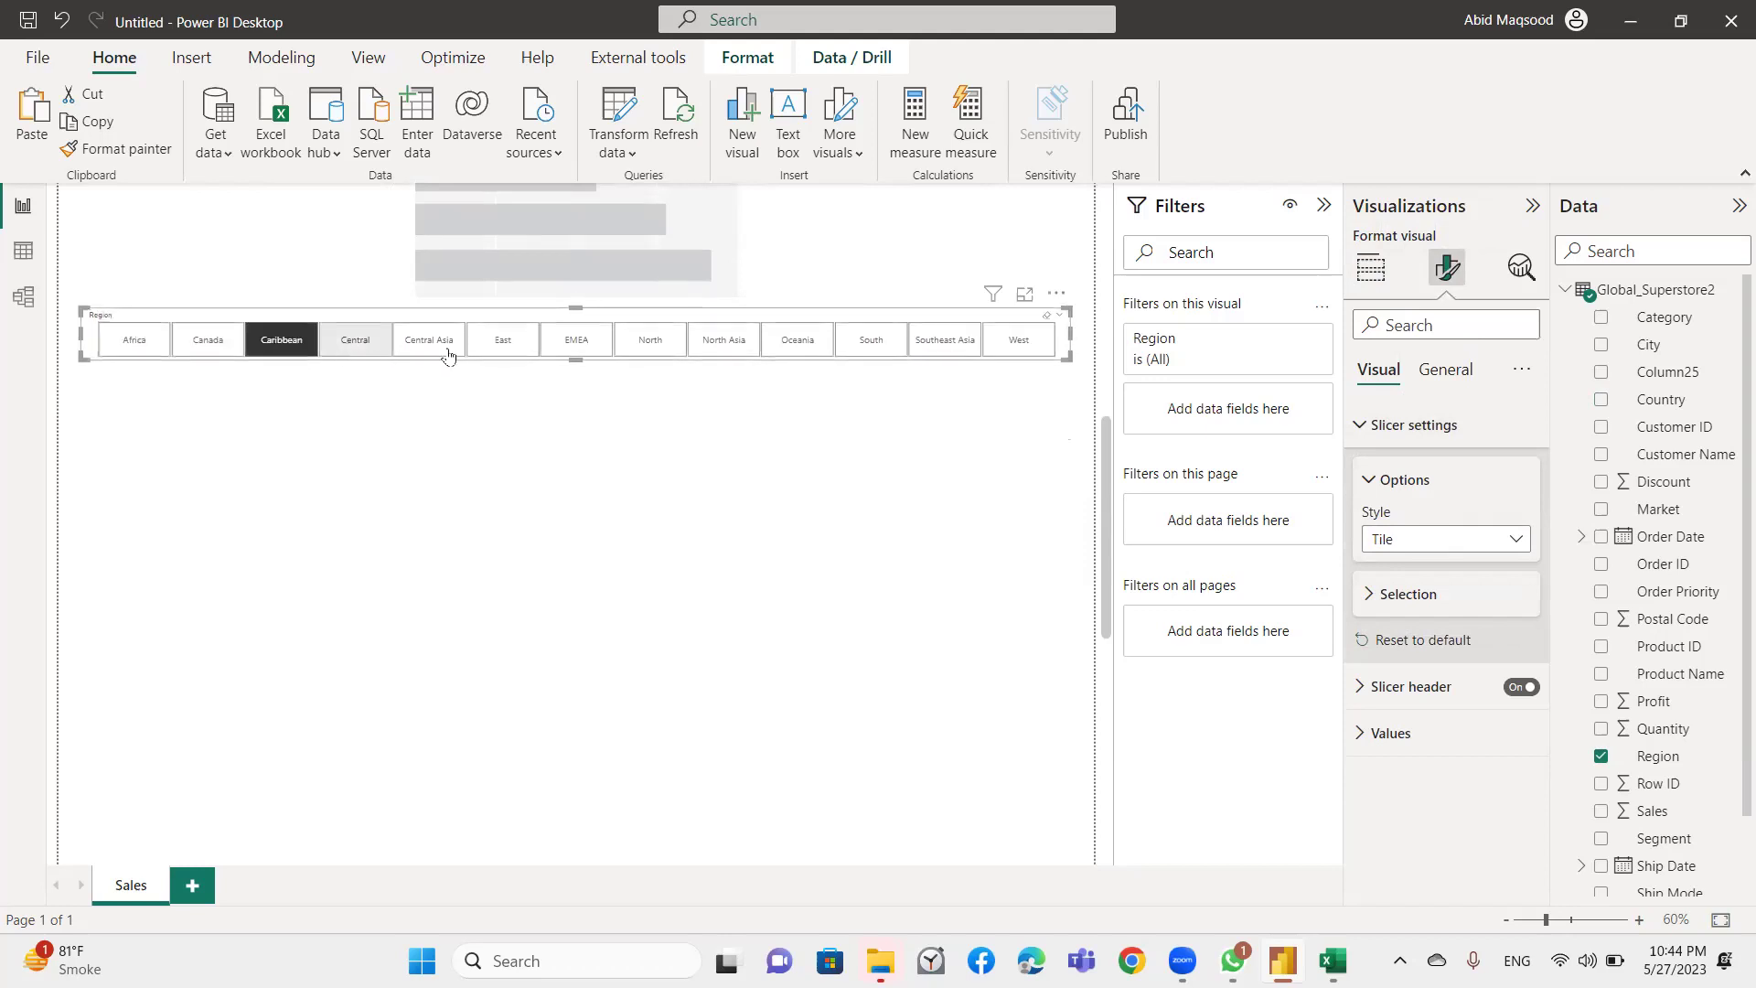
left_click(553, 343)
left_click(651, 352)
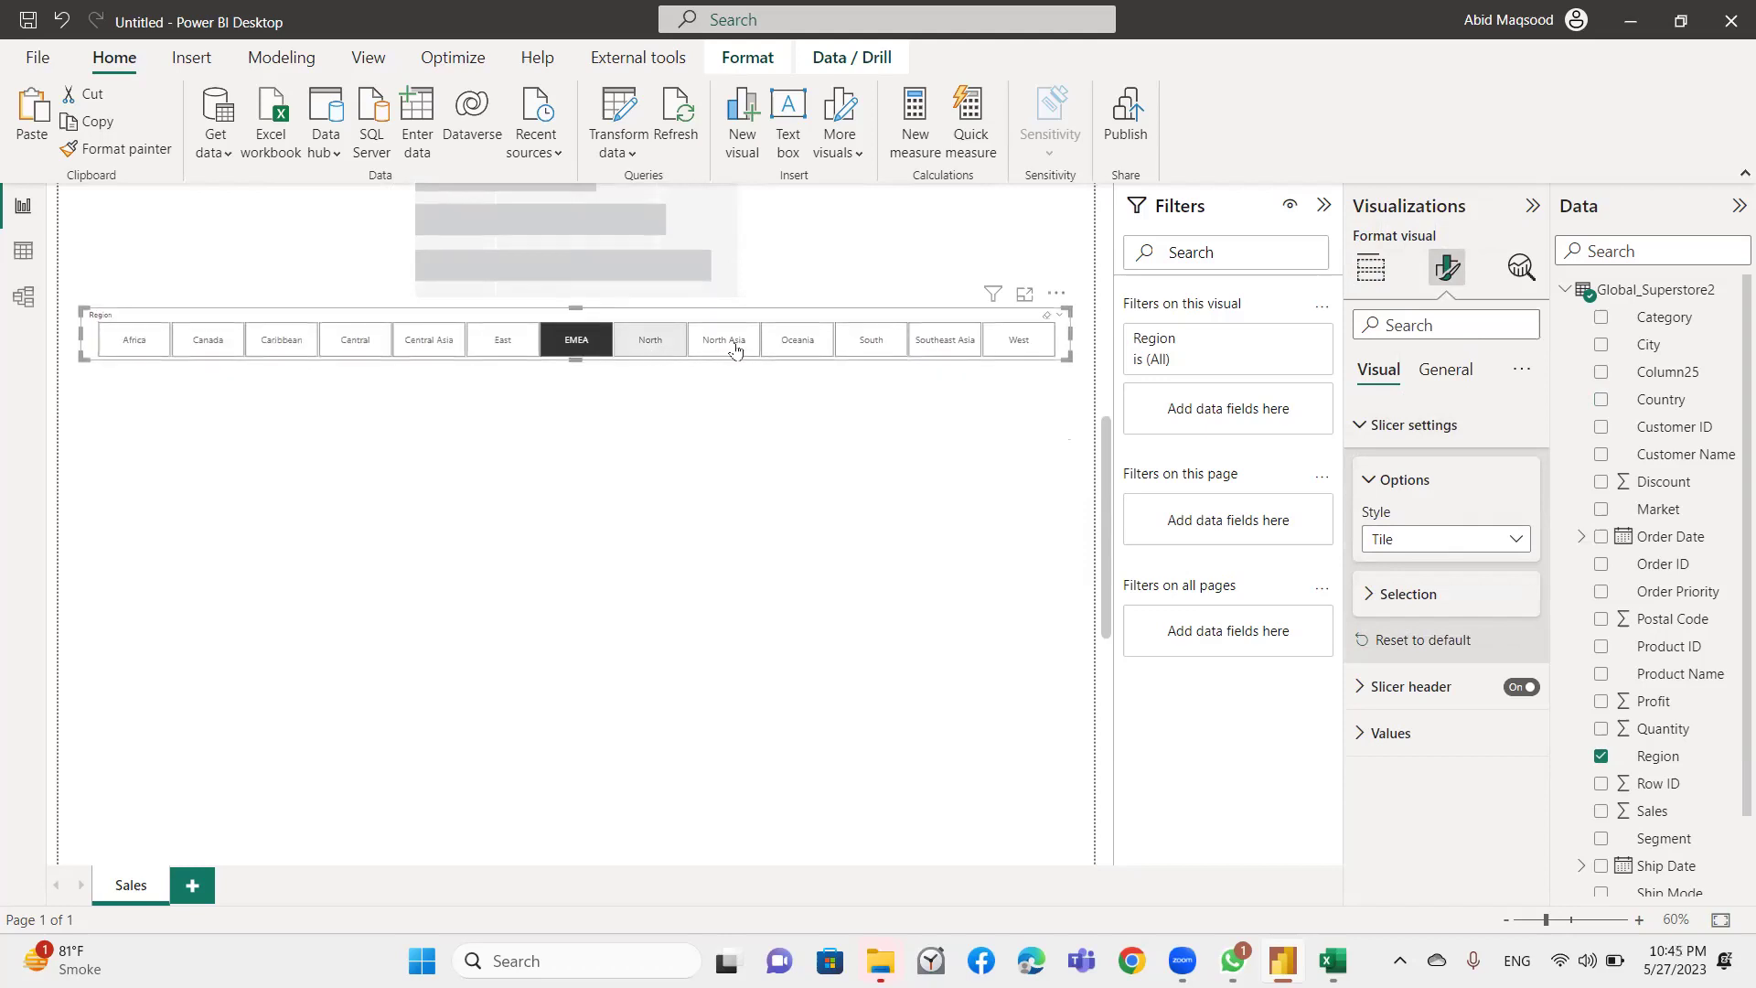
left_click(810, 356)
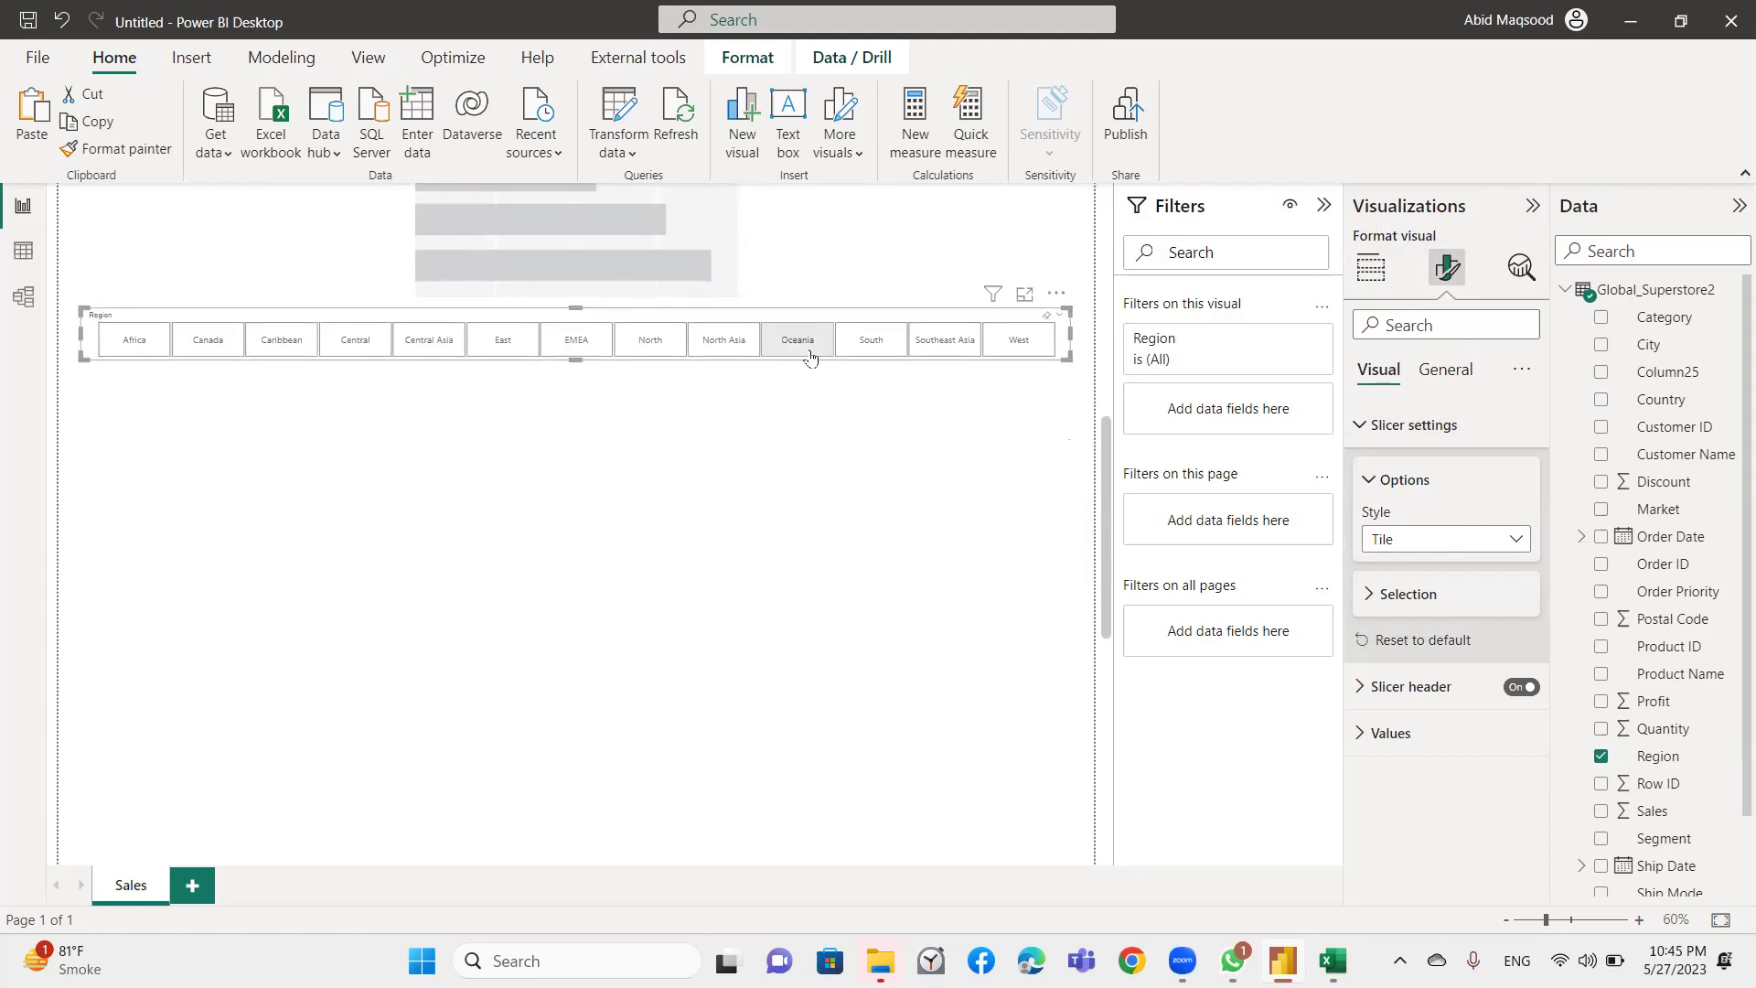
left_click(810, 357)
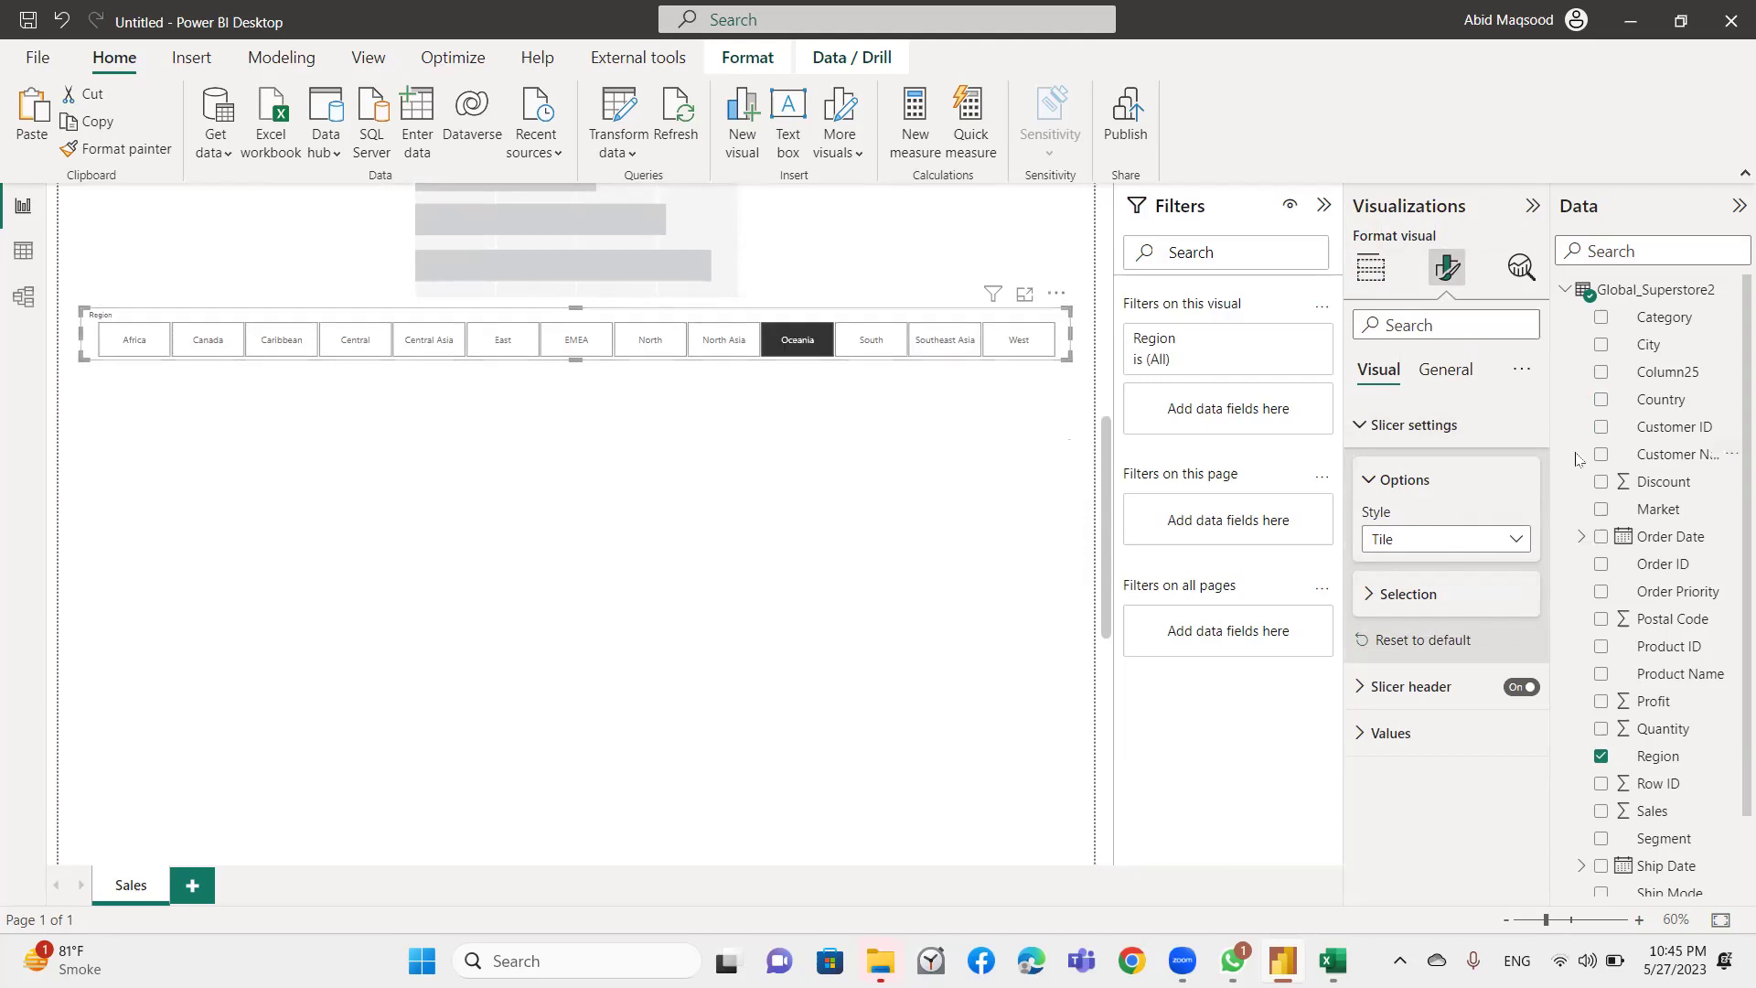
left_click(1473, 540)
left_click(1417, 622)
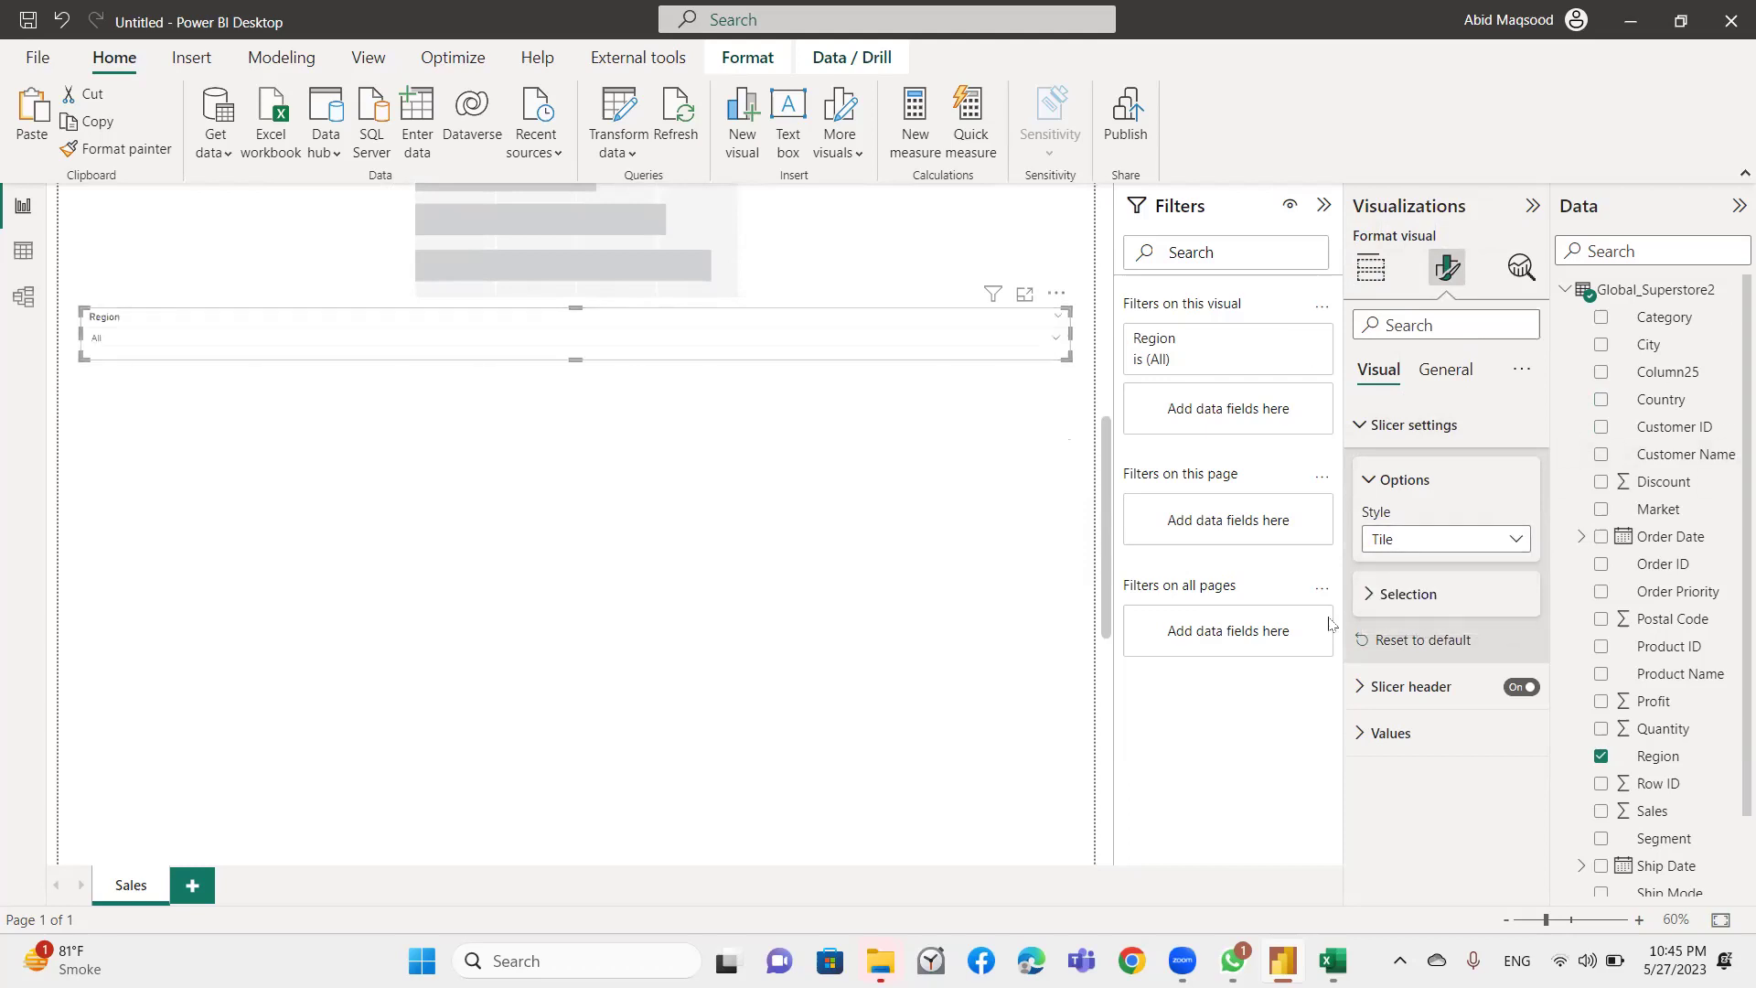
Narrow the Region slicer, turn on Show 'Select all' and turn off Multi-select with CTRL.
left_click_drag(1068, 331, 260, 357)
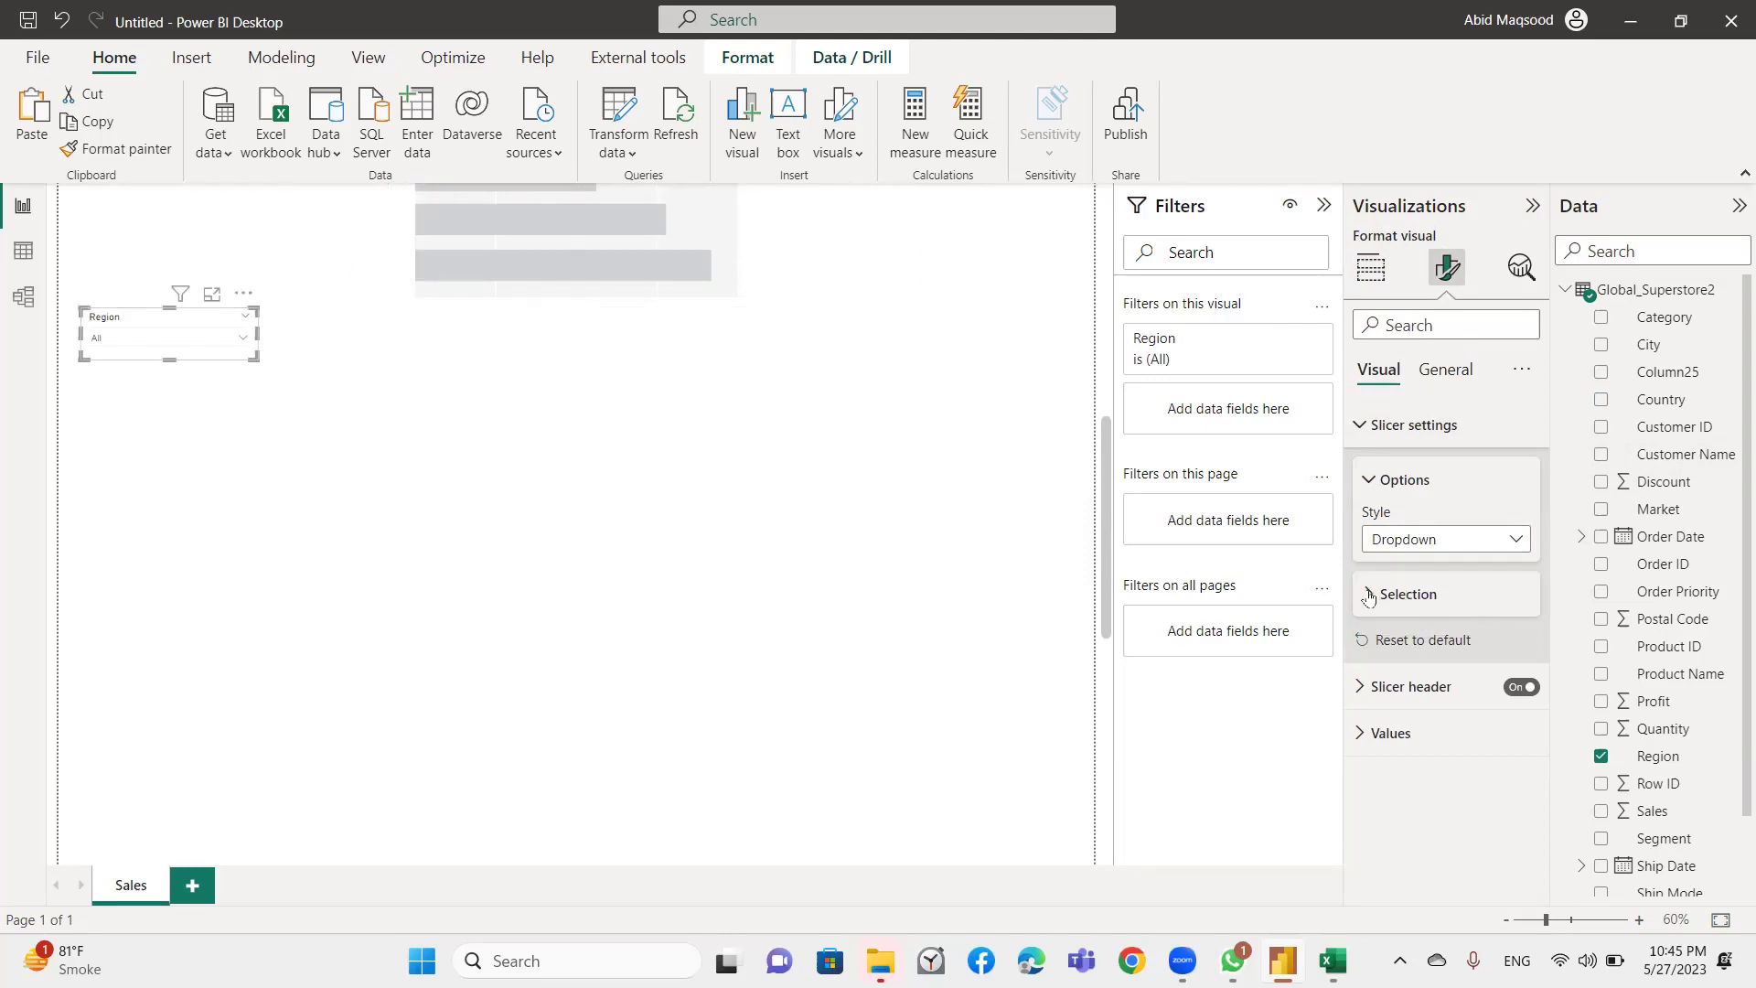
left_click(1402, 594)
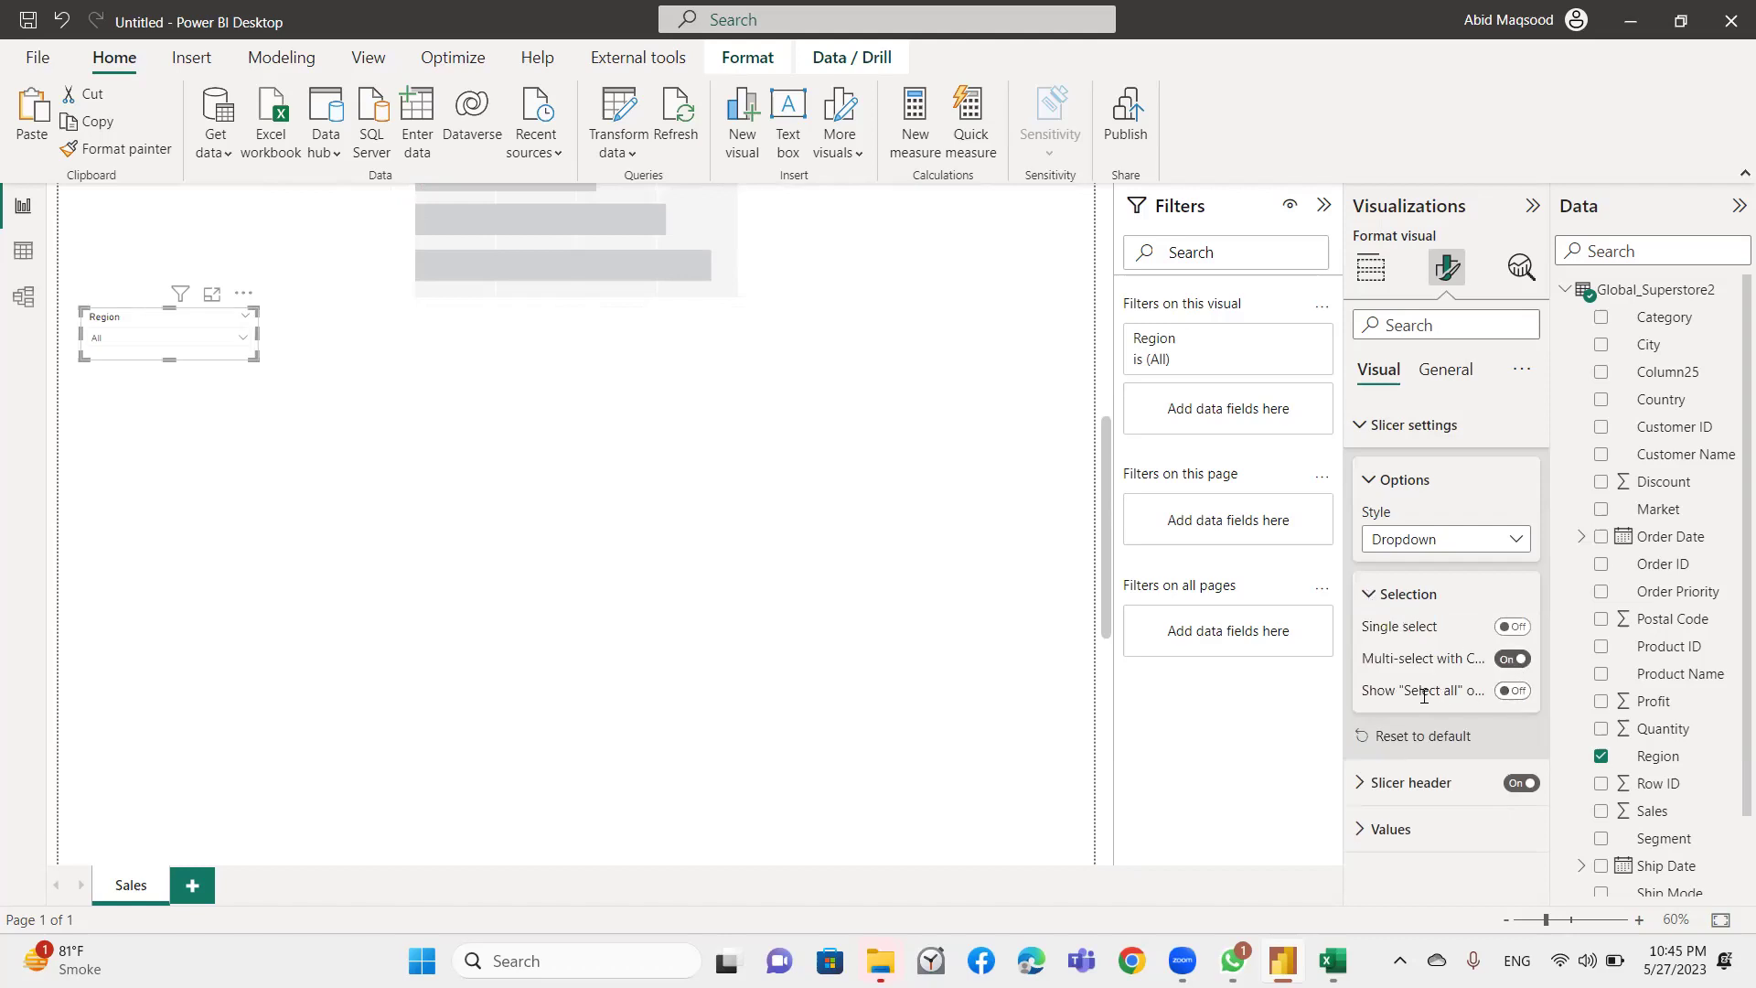
left_click(1513, 690)
mouse_move(1421, 658)
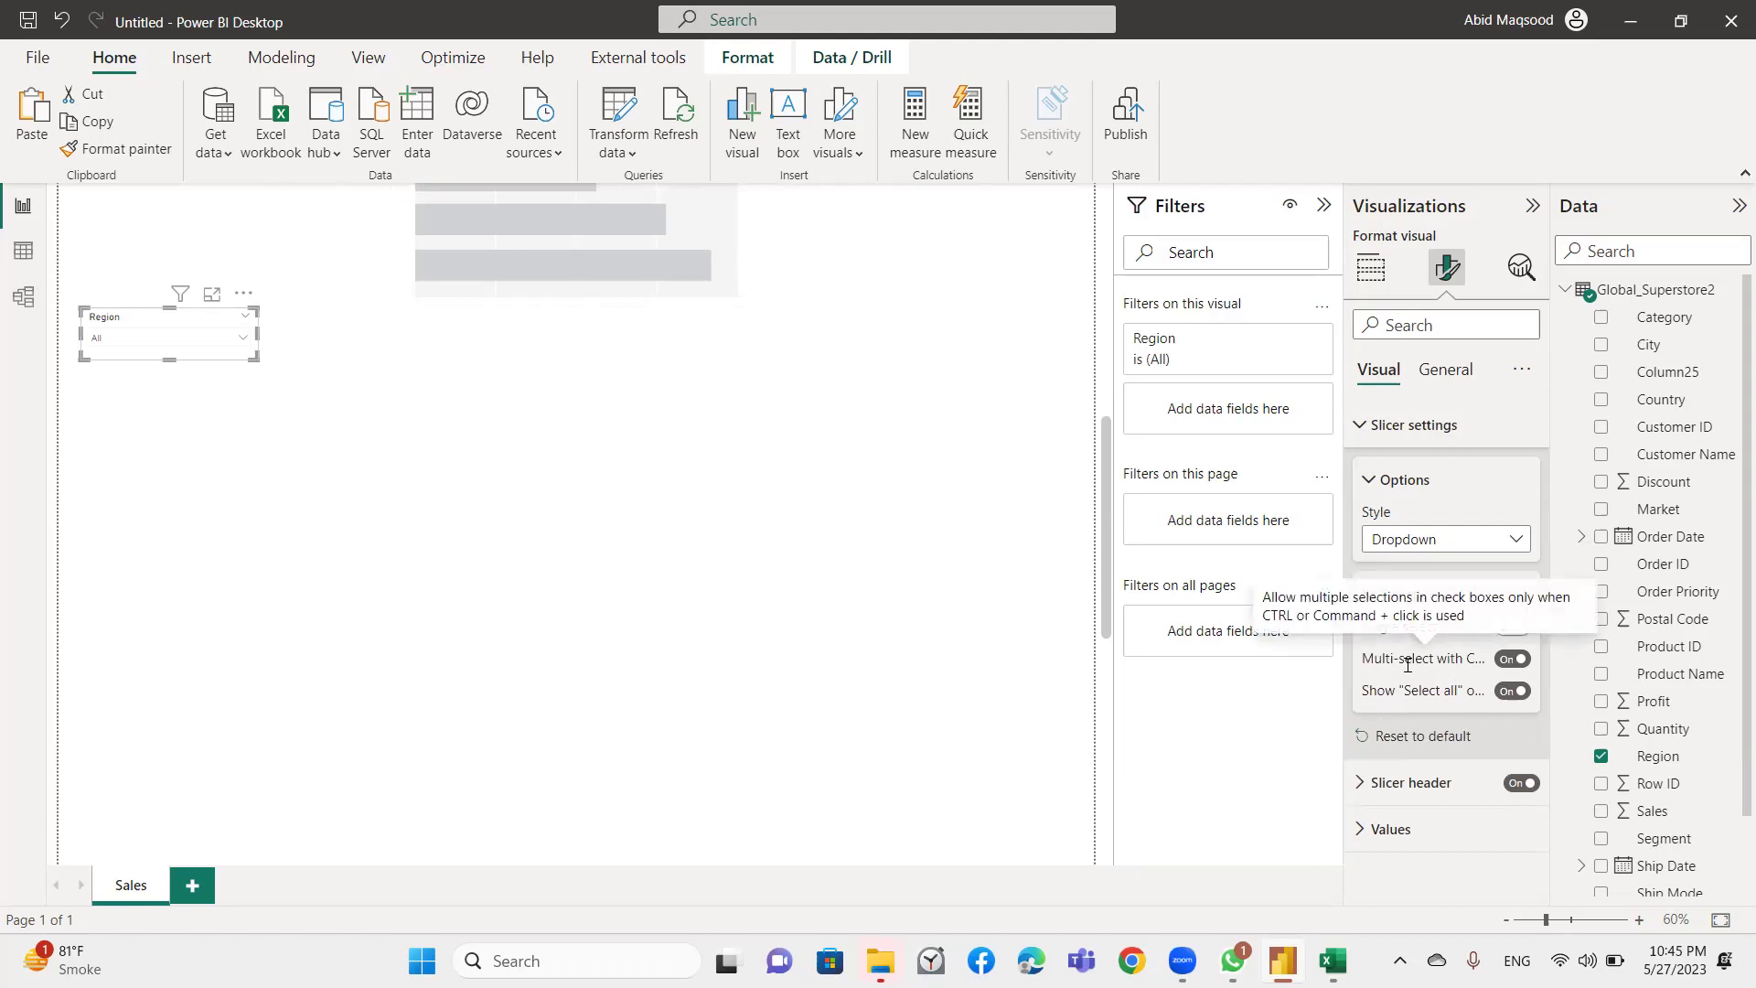
left_click(1511, 658)
Test the dropdown by ticking Africa, Canada and Caribbean, then selecting all regions.
left_click(118, 338)
left_click(98, 376)
left_click(99, 396)
left_click(99, 417)
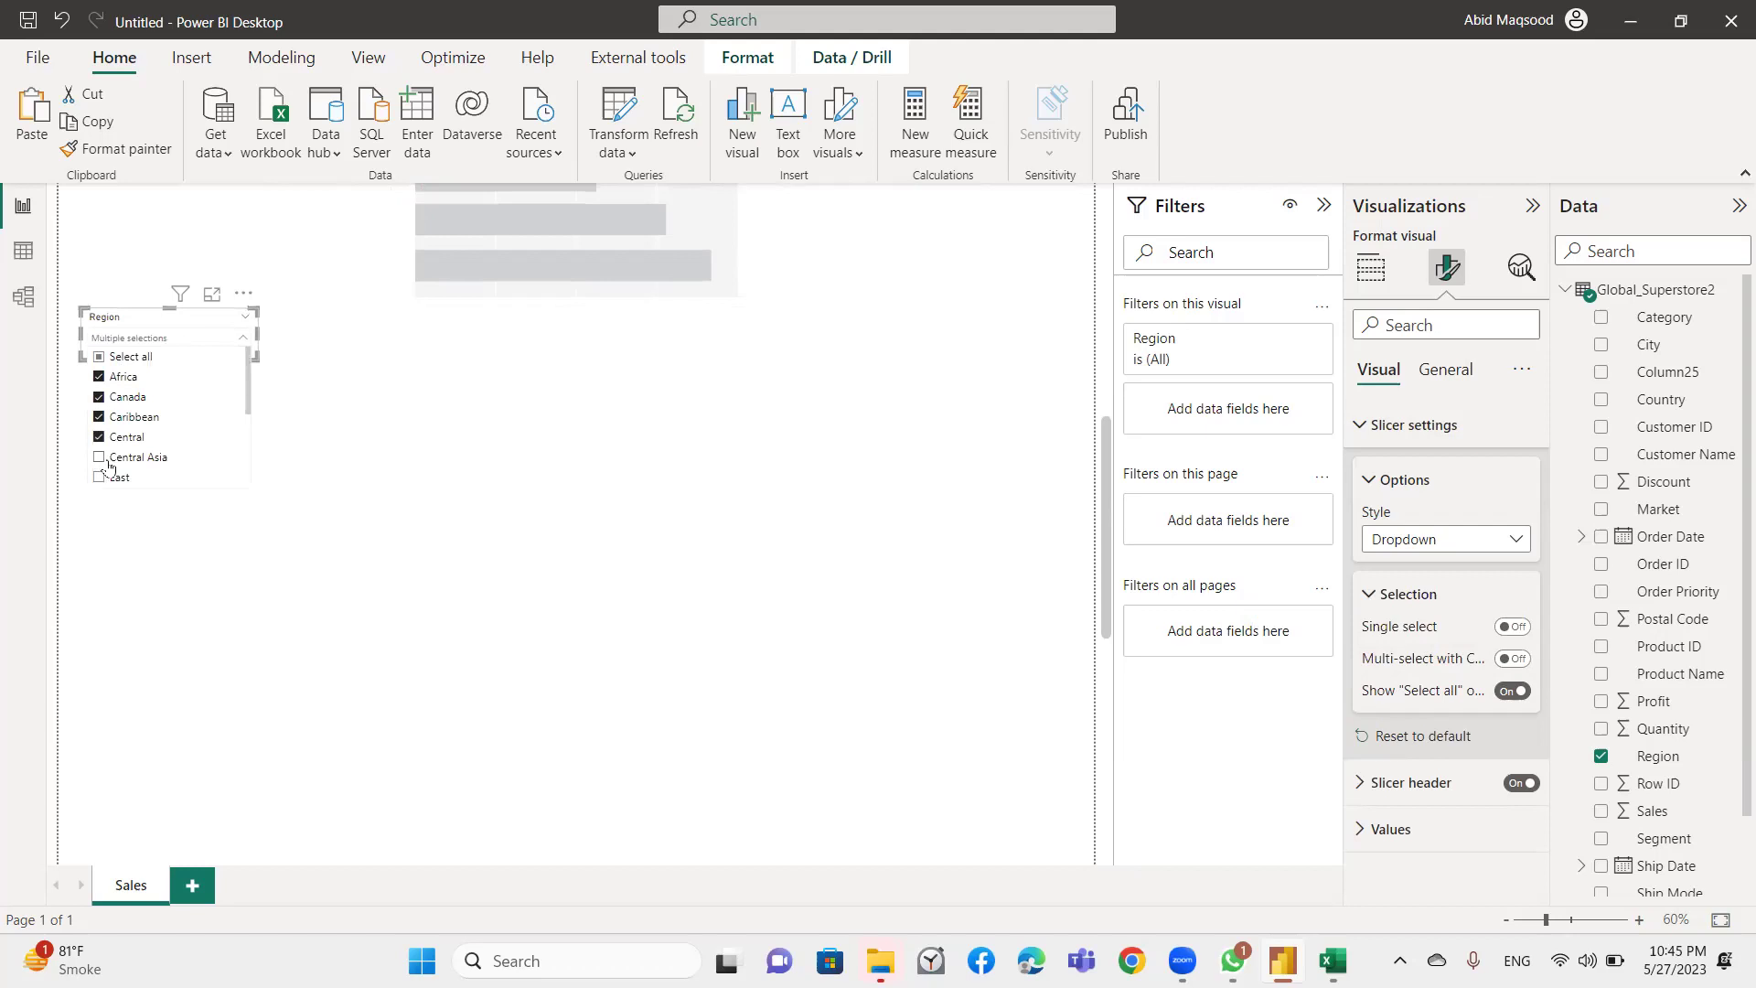
left_click(100, 358)
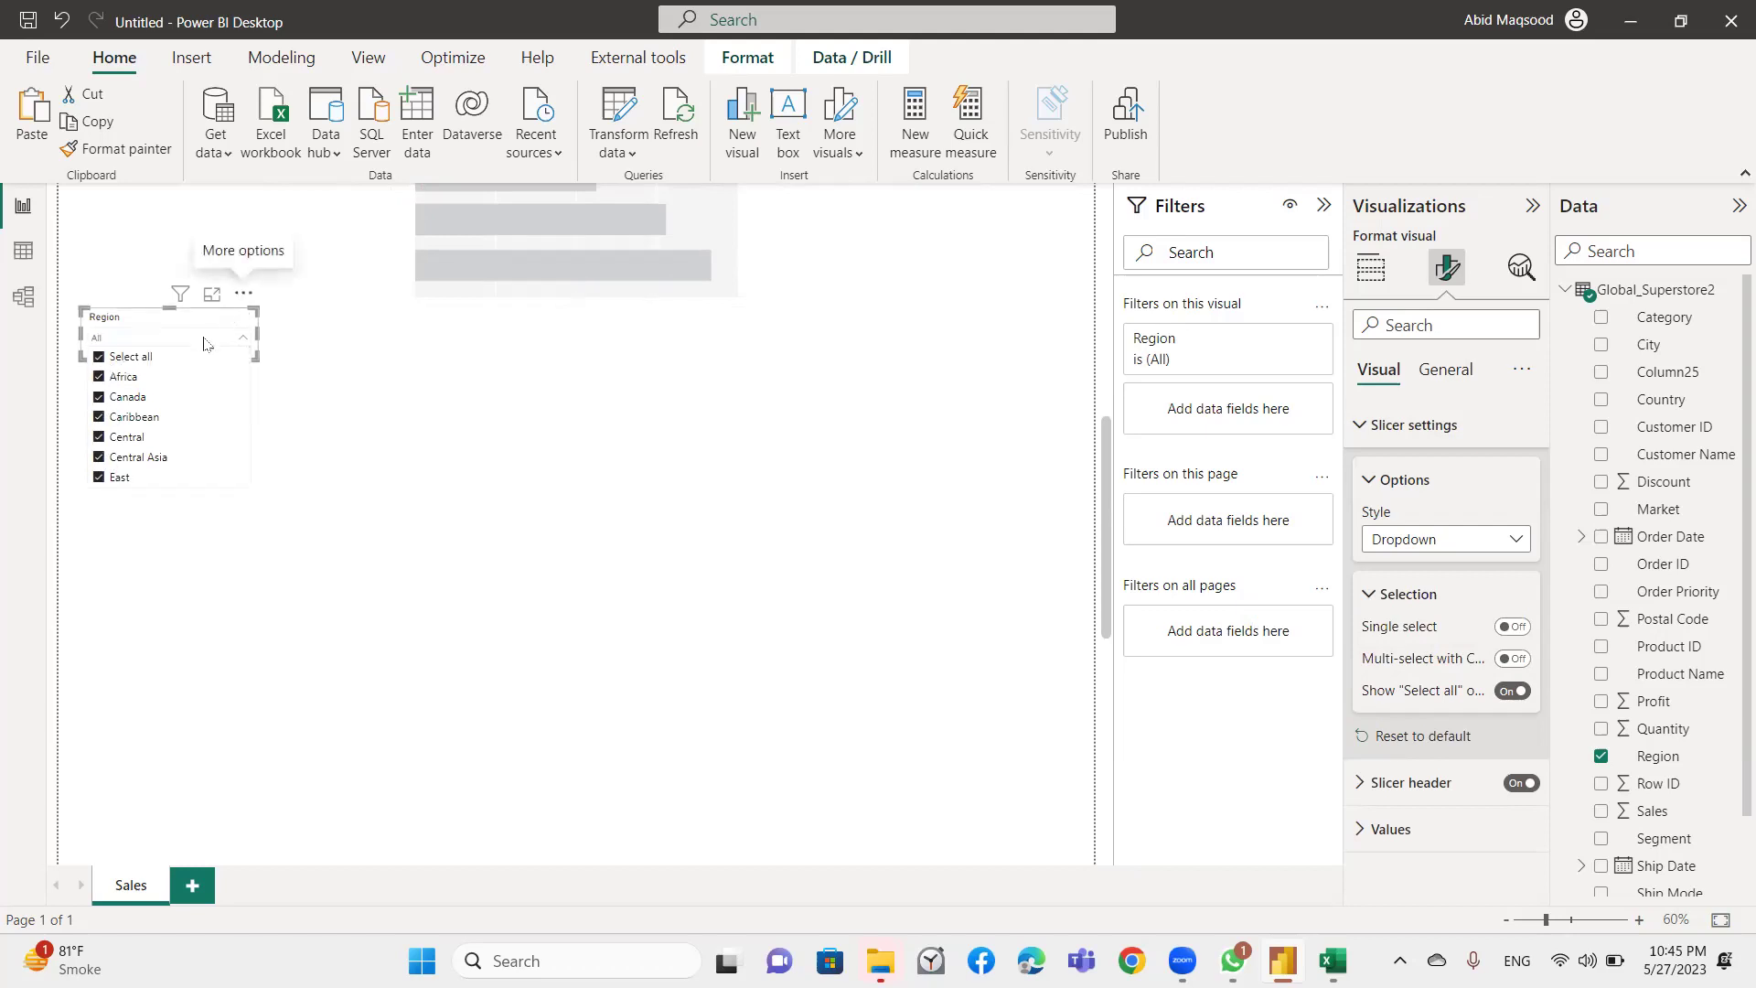
left_click(244, 292)
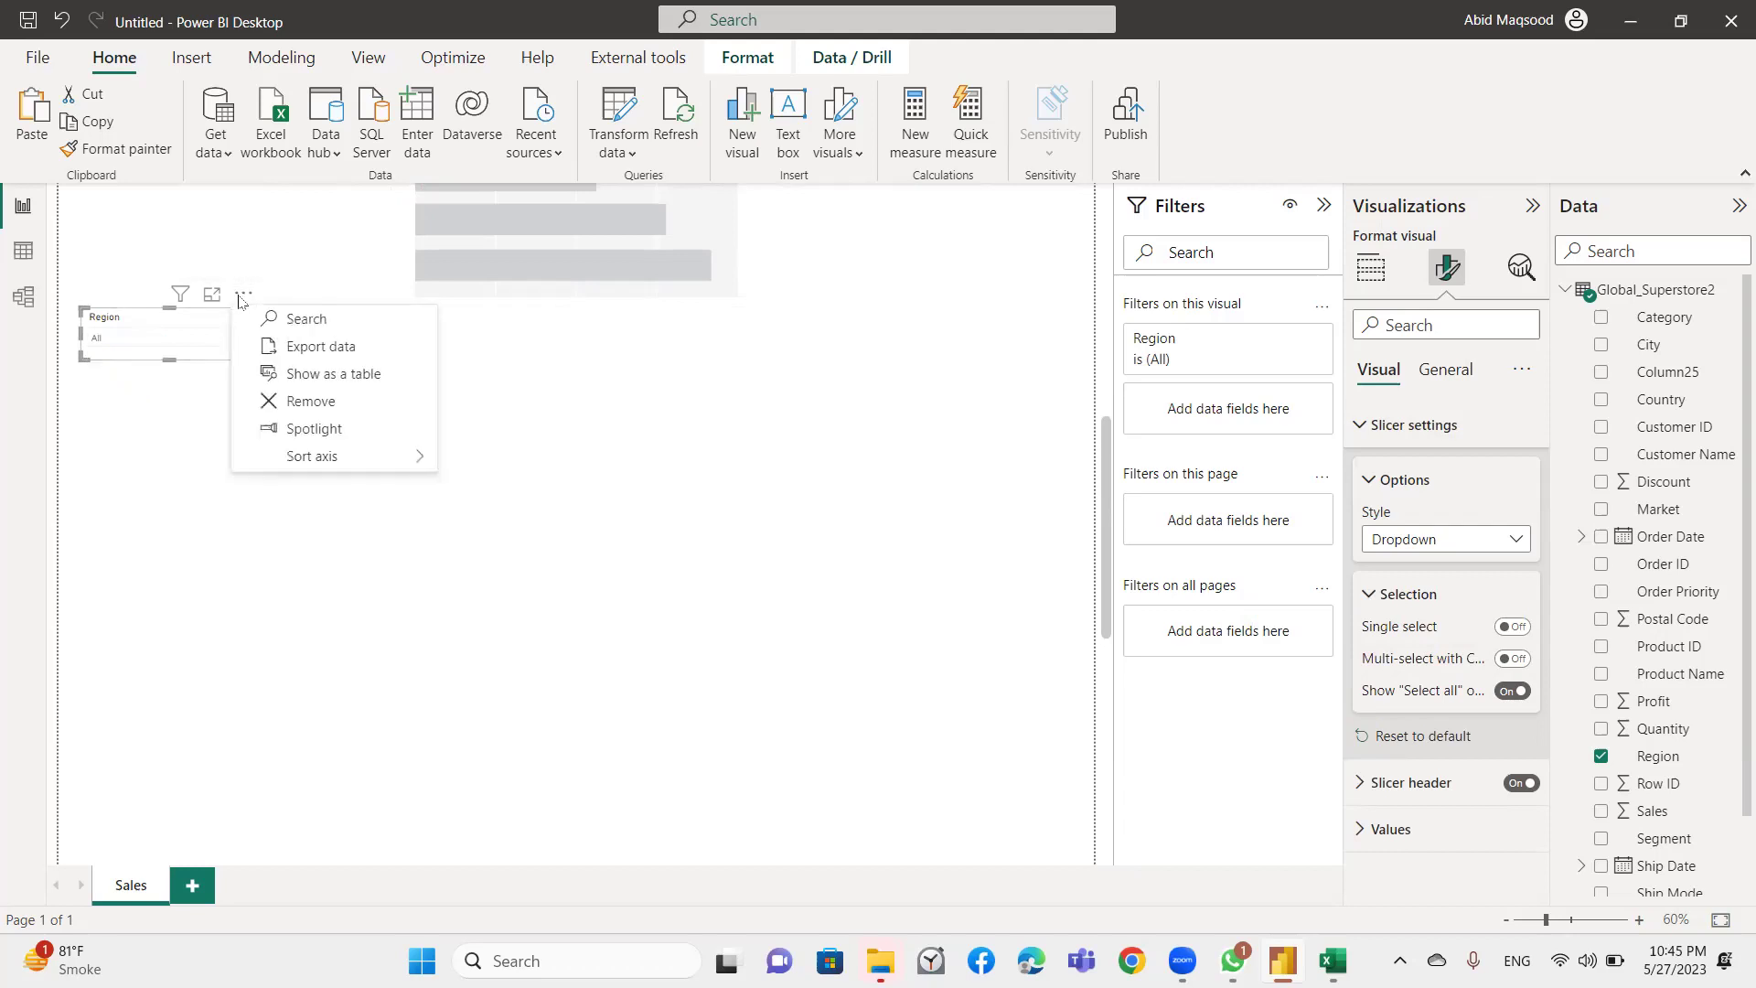
left_click(185, 417)
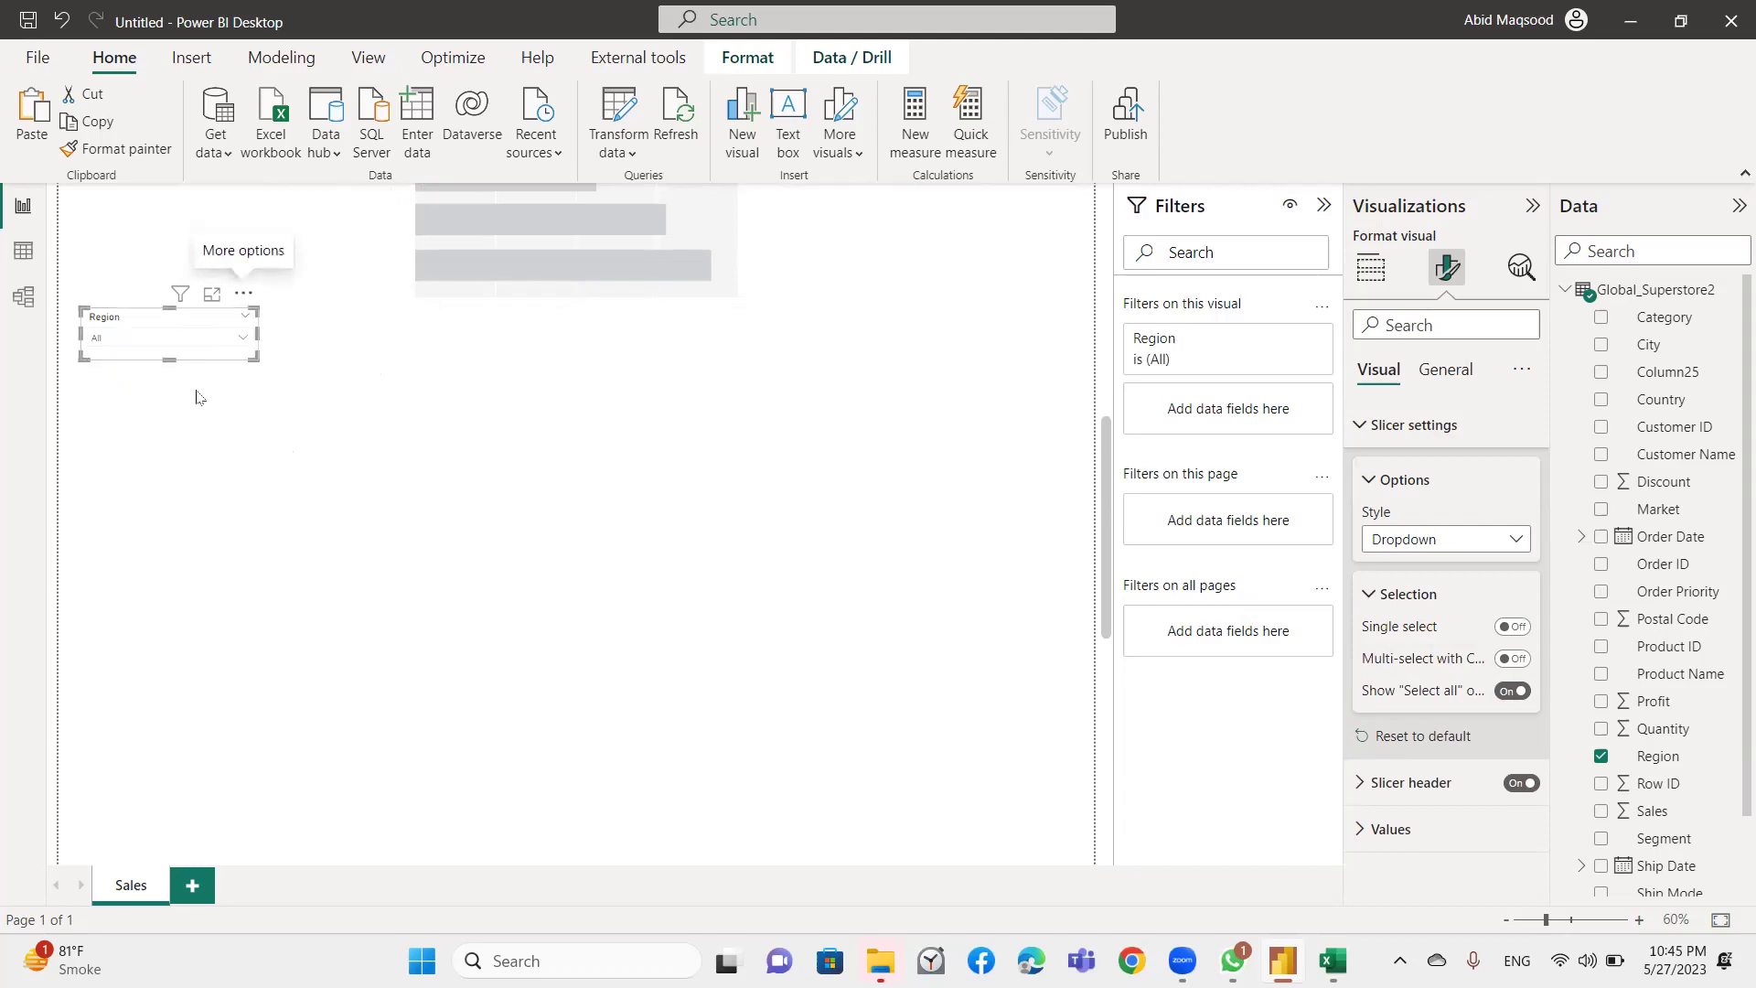
Move the Region slicer up beside the Country slicer, widen it and align it.
left_click(242, 340)
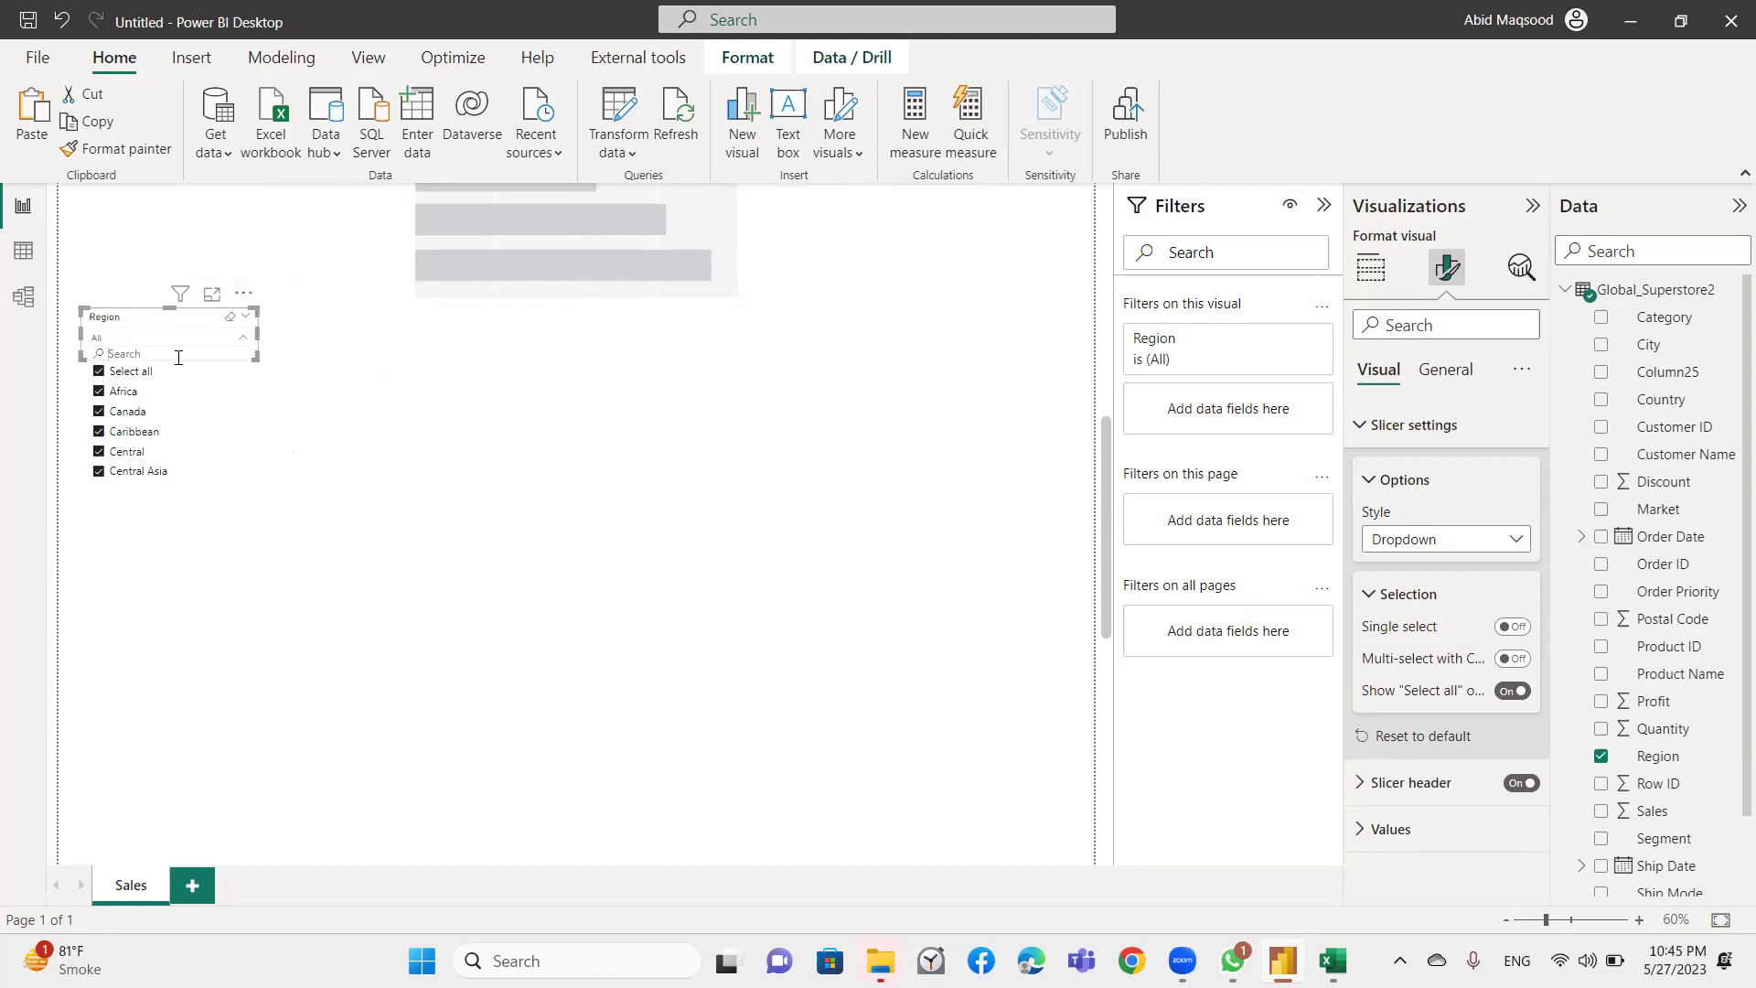
left_click_drag(125, 325, 326, 282)
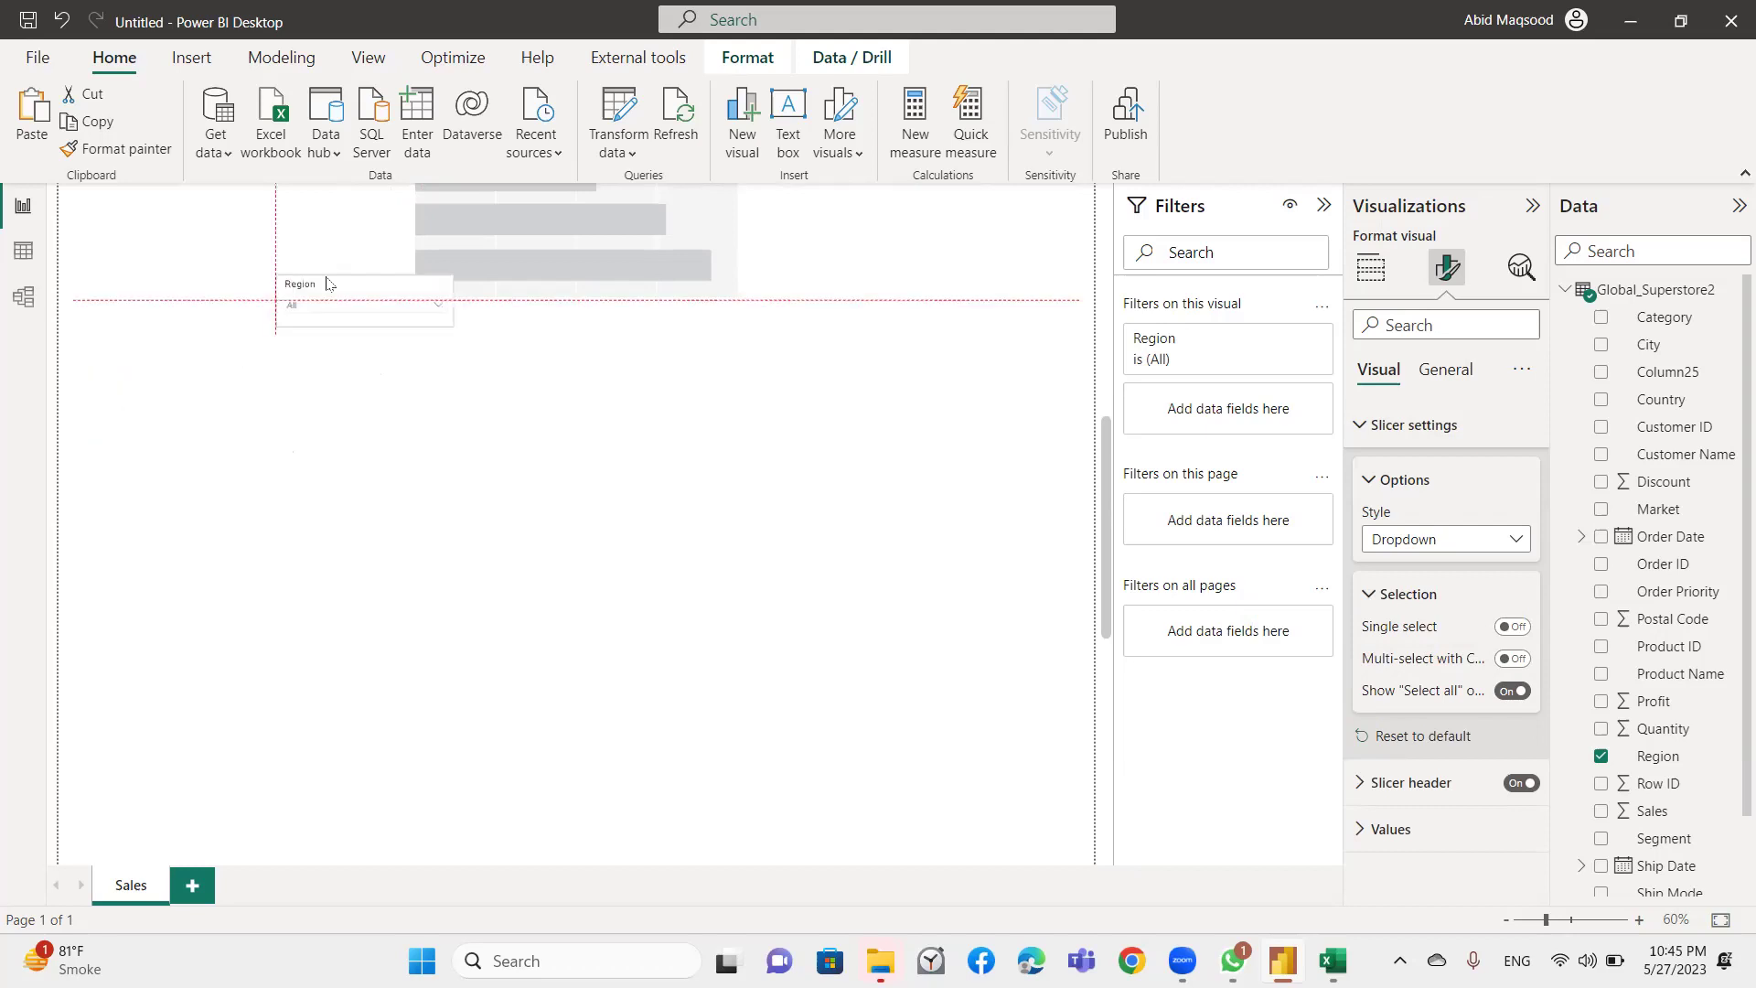
scroll(331, 684, "up", 5)
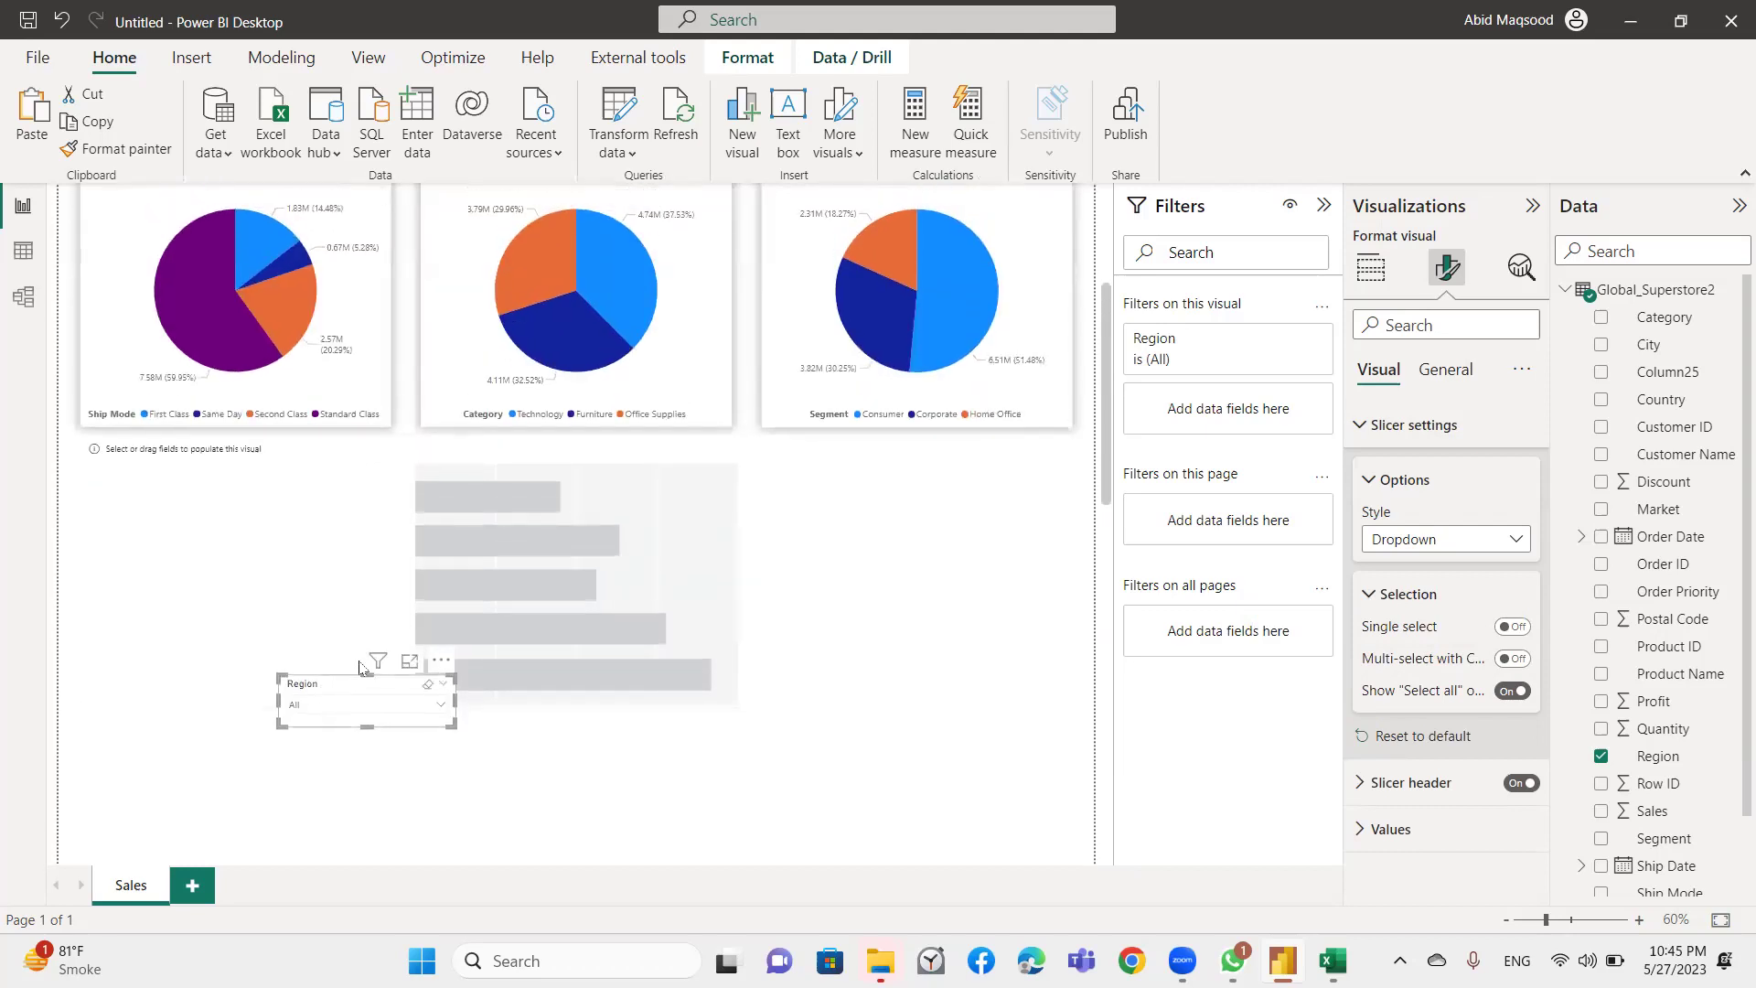
left_click_drag(331, 684, 513, 286)
scroll(524, 507, "up", 3)
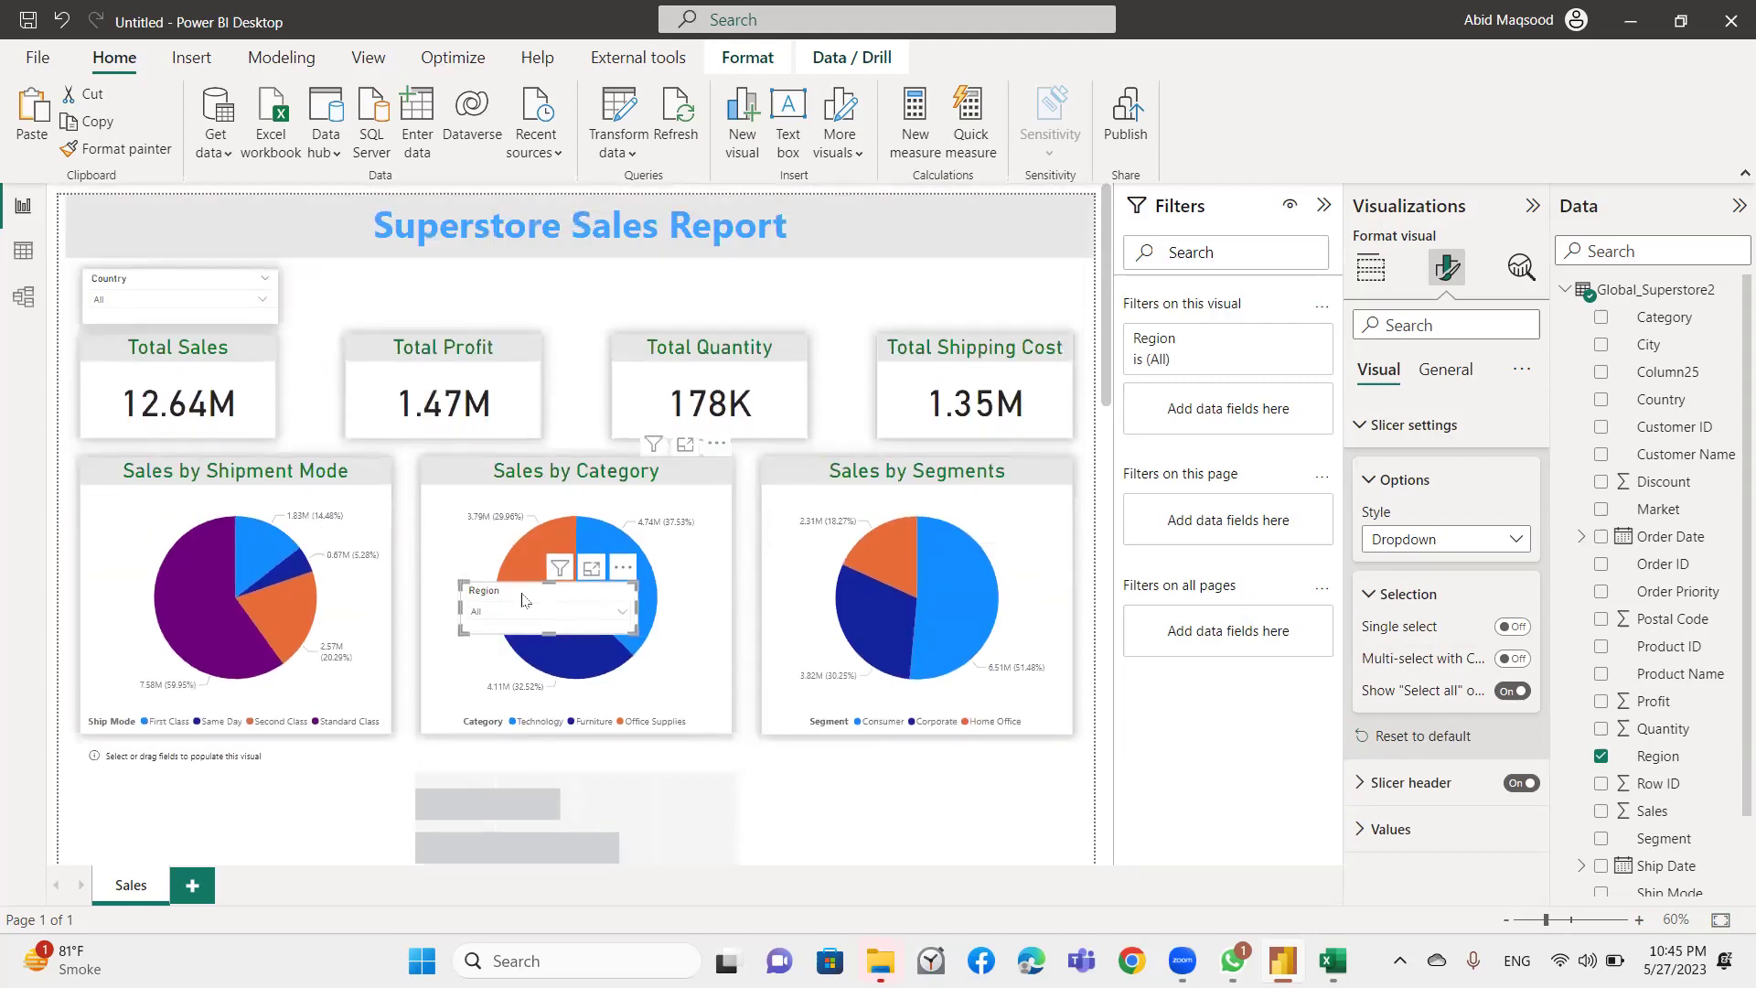
left_click_drag(518, 602, 403, 279)
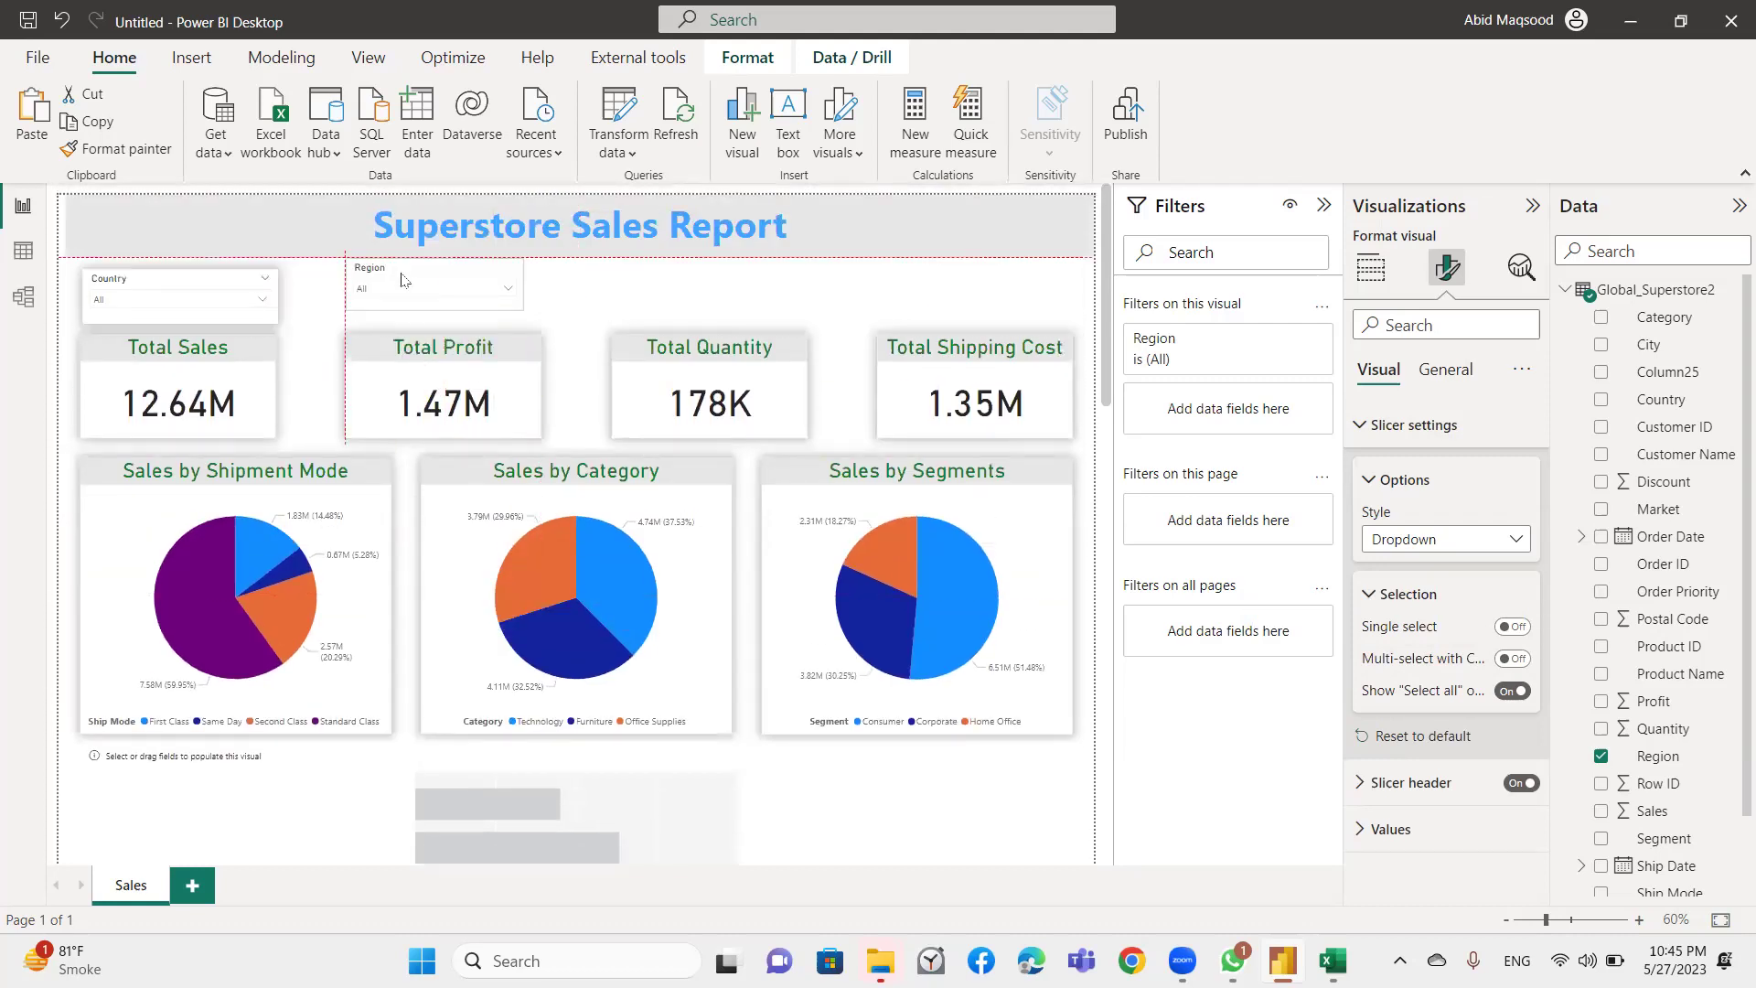
left_click_drag(534, 285, 542, 286)
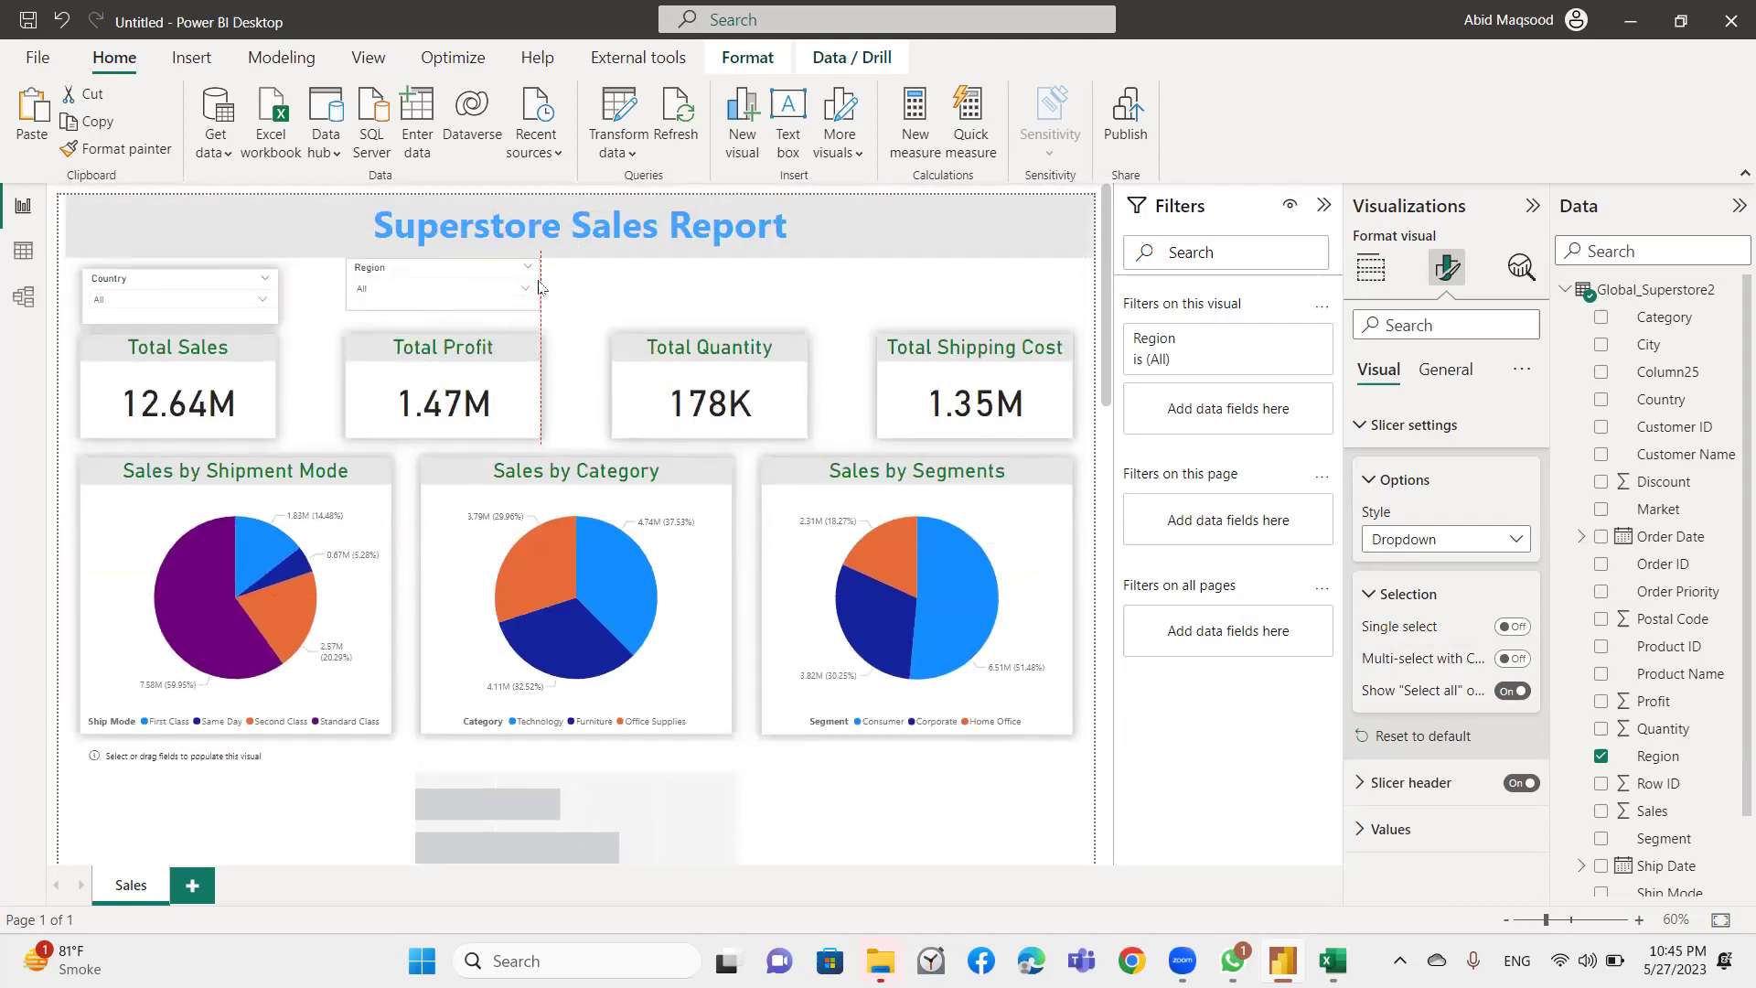
left_click_drag(422, 284, 422, 296)
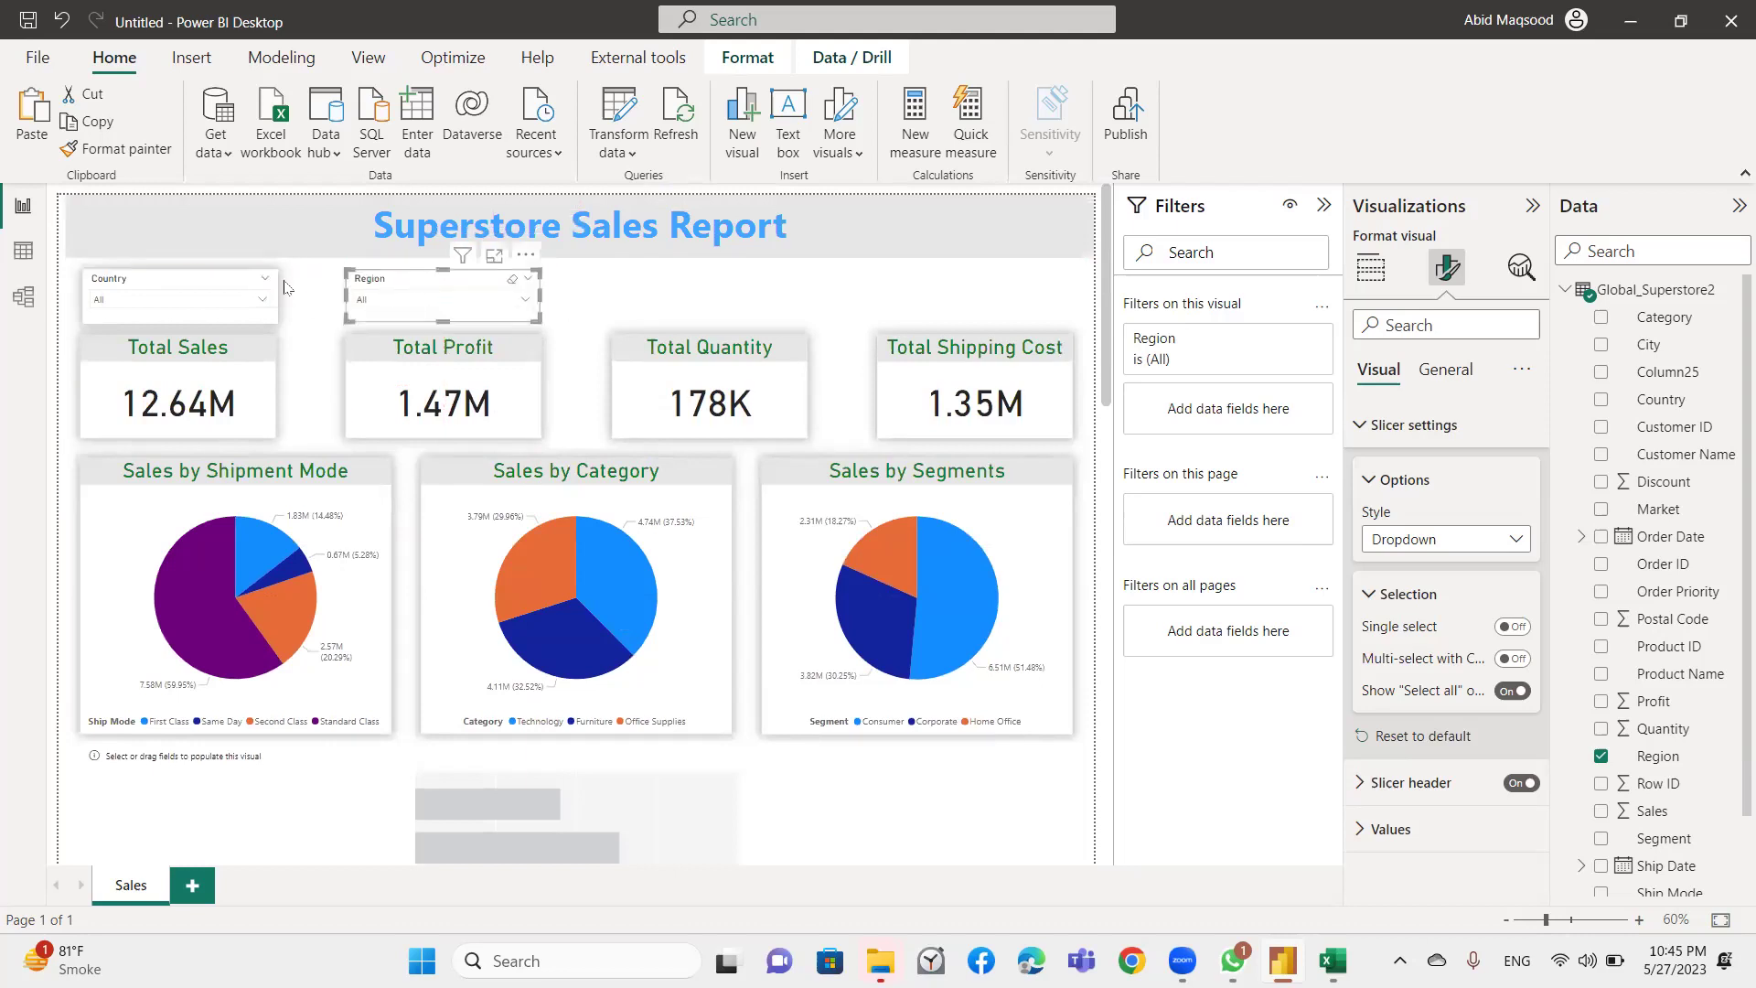
left_click(206, 292)
mouse_move(179, 286)
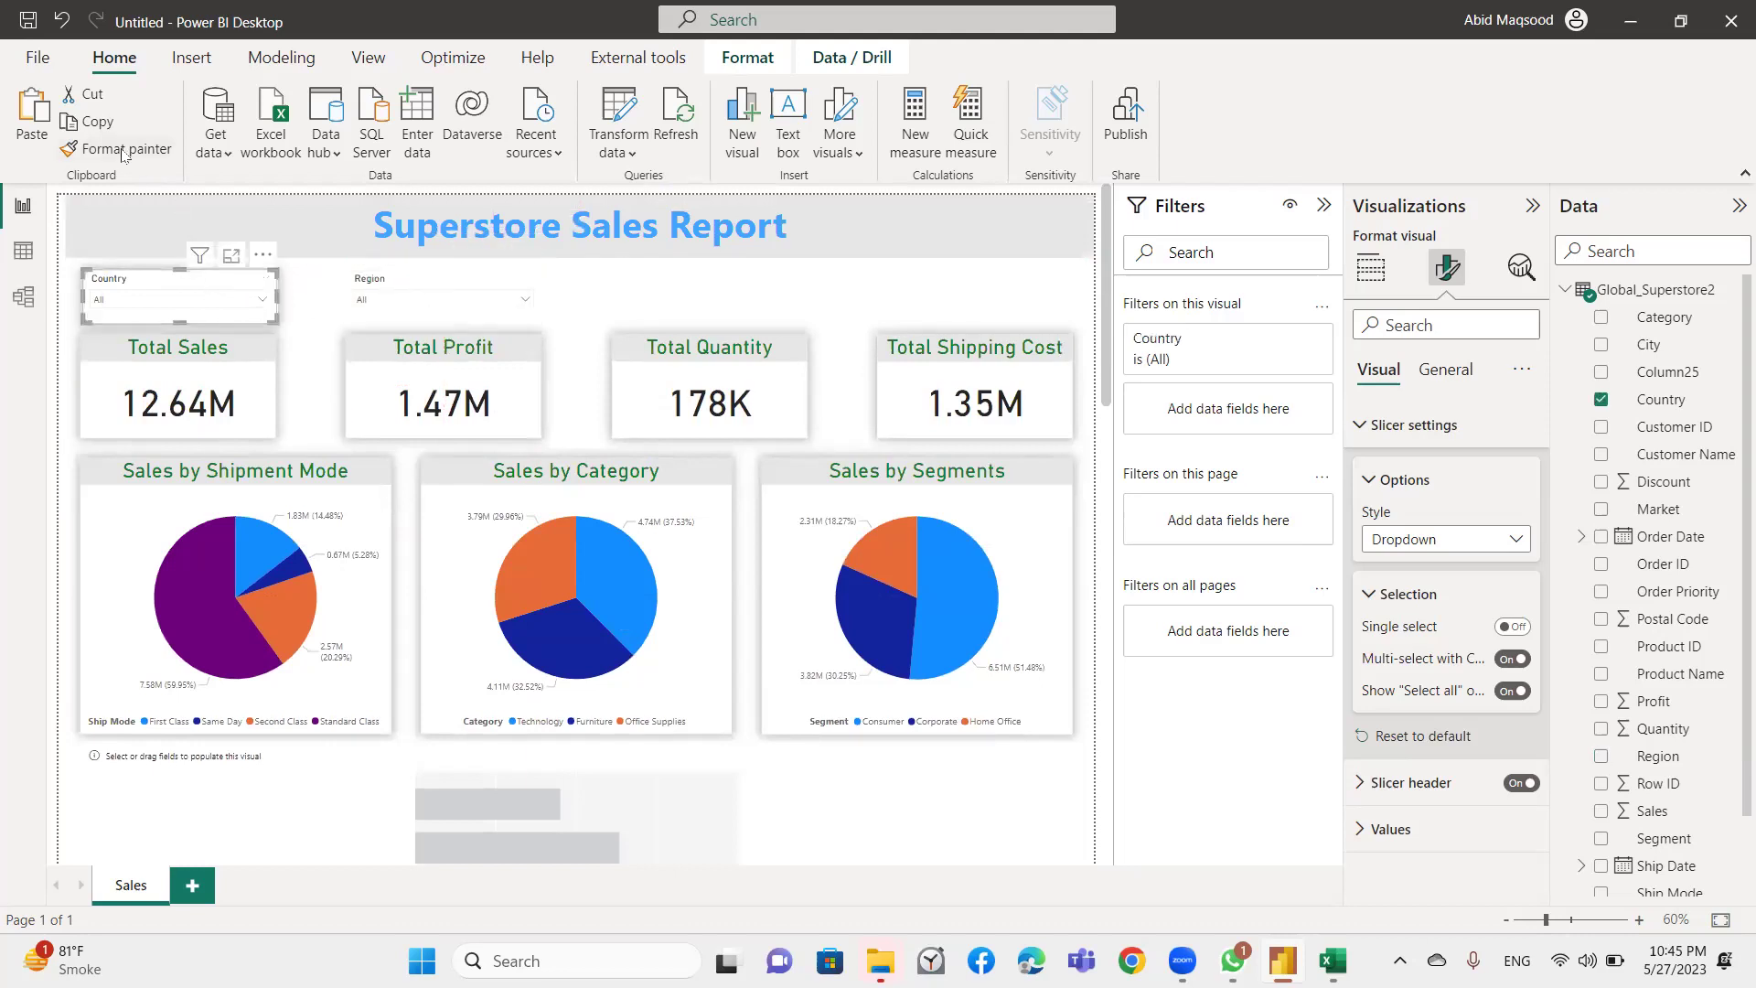
Copy the Country slicer's formatting onto the Region slicer with Format painter.
left_click(117, 148)
left_click(377, 285)
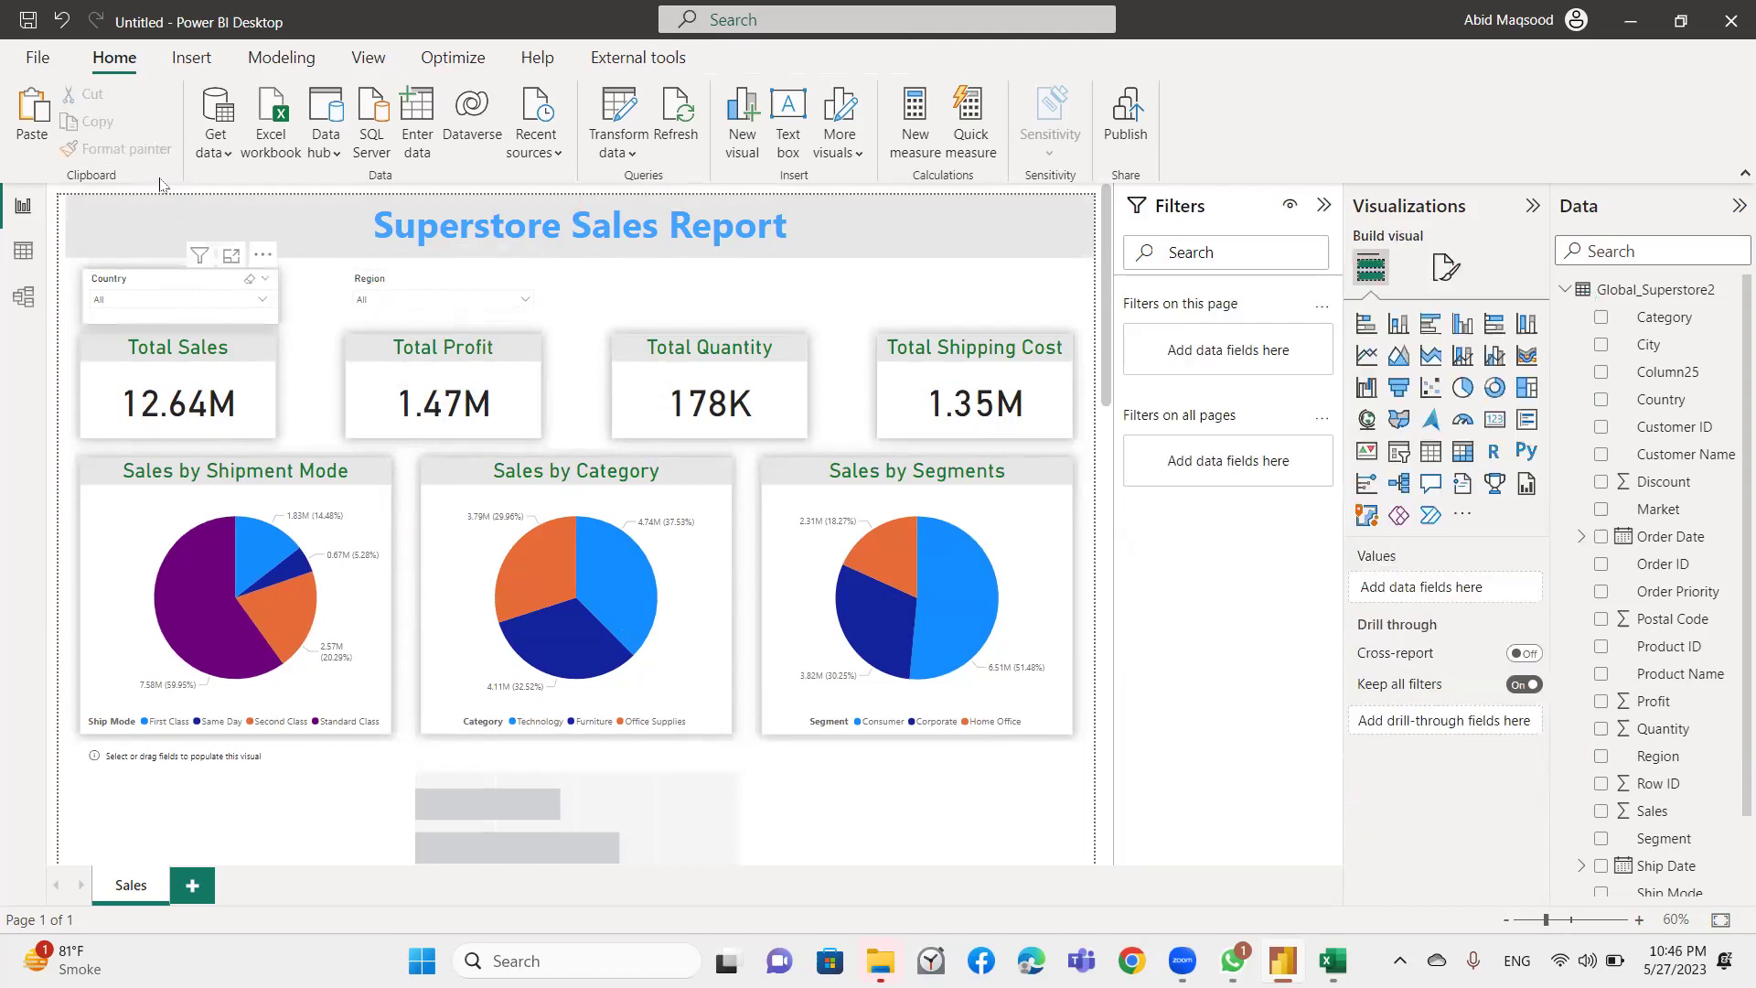
left_click(117, 148)
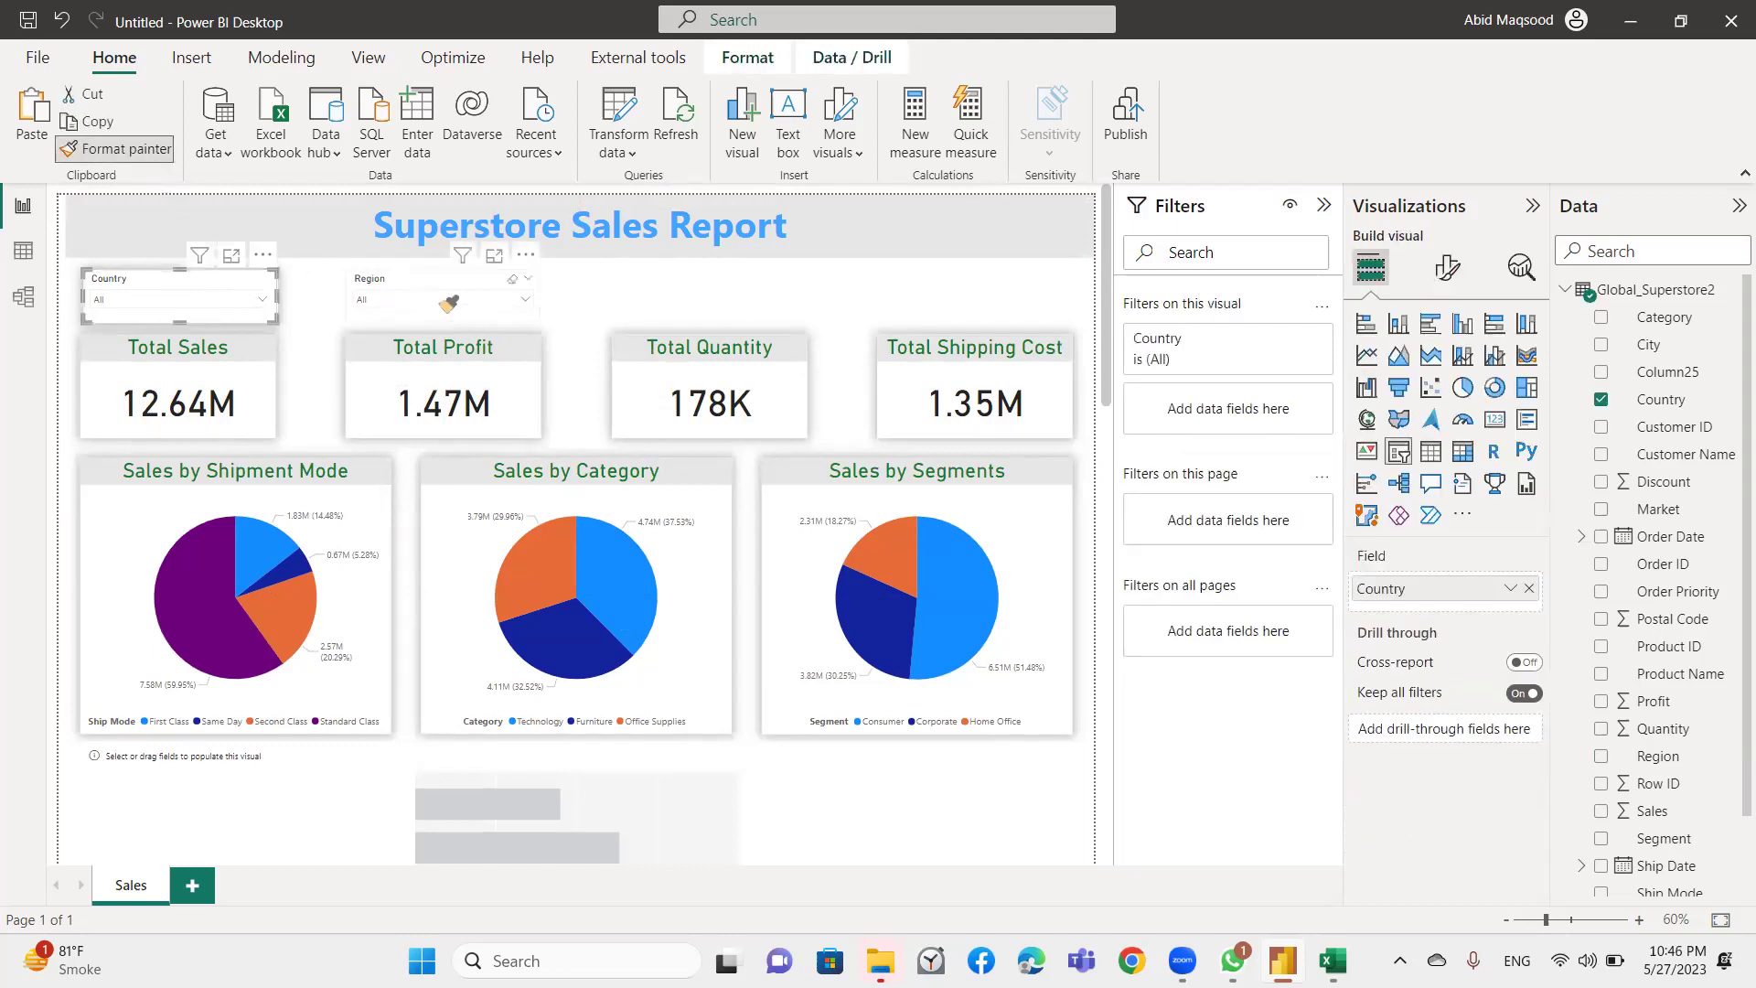
left_click(448, 304)
left_click(423, 278)
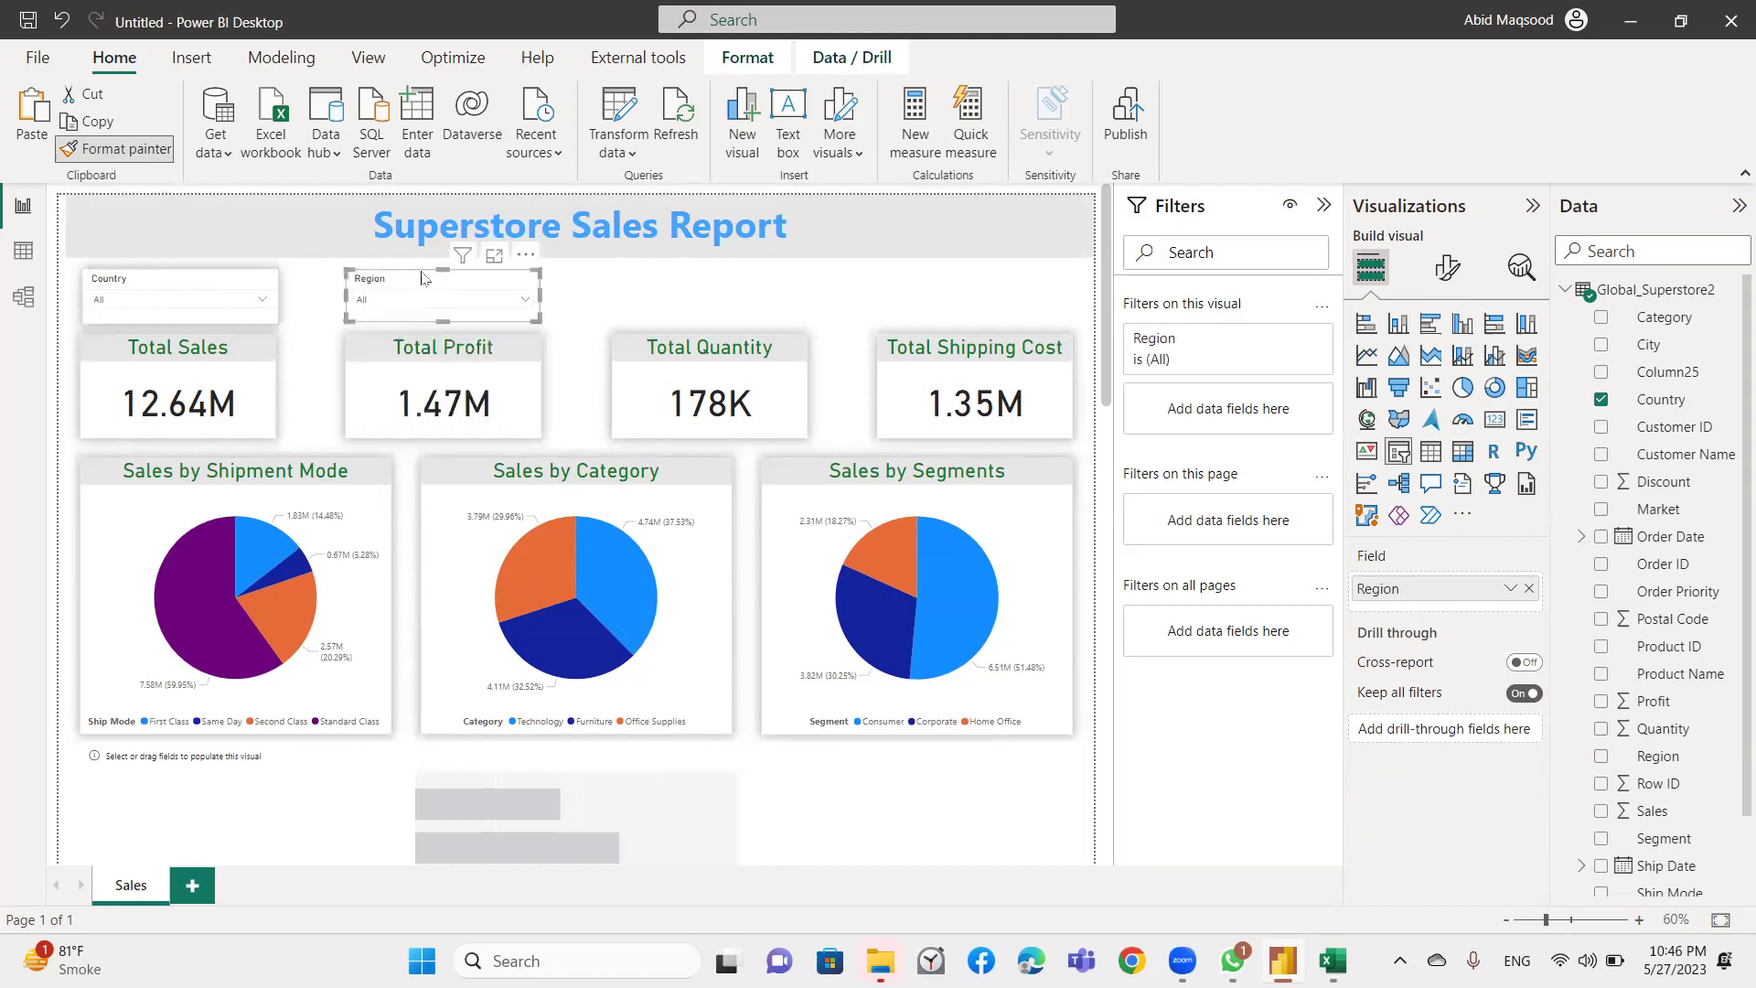
Filter the Country slicer to Pakistan and check which regions it offers.
left_click(493, 299)
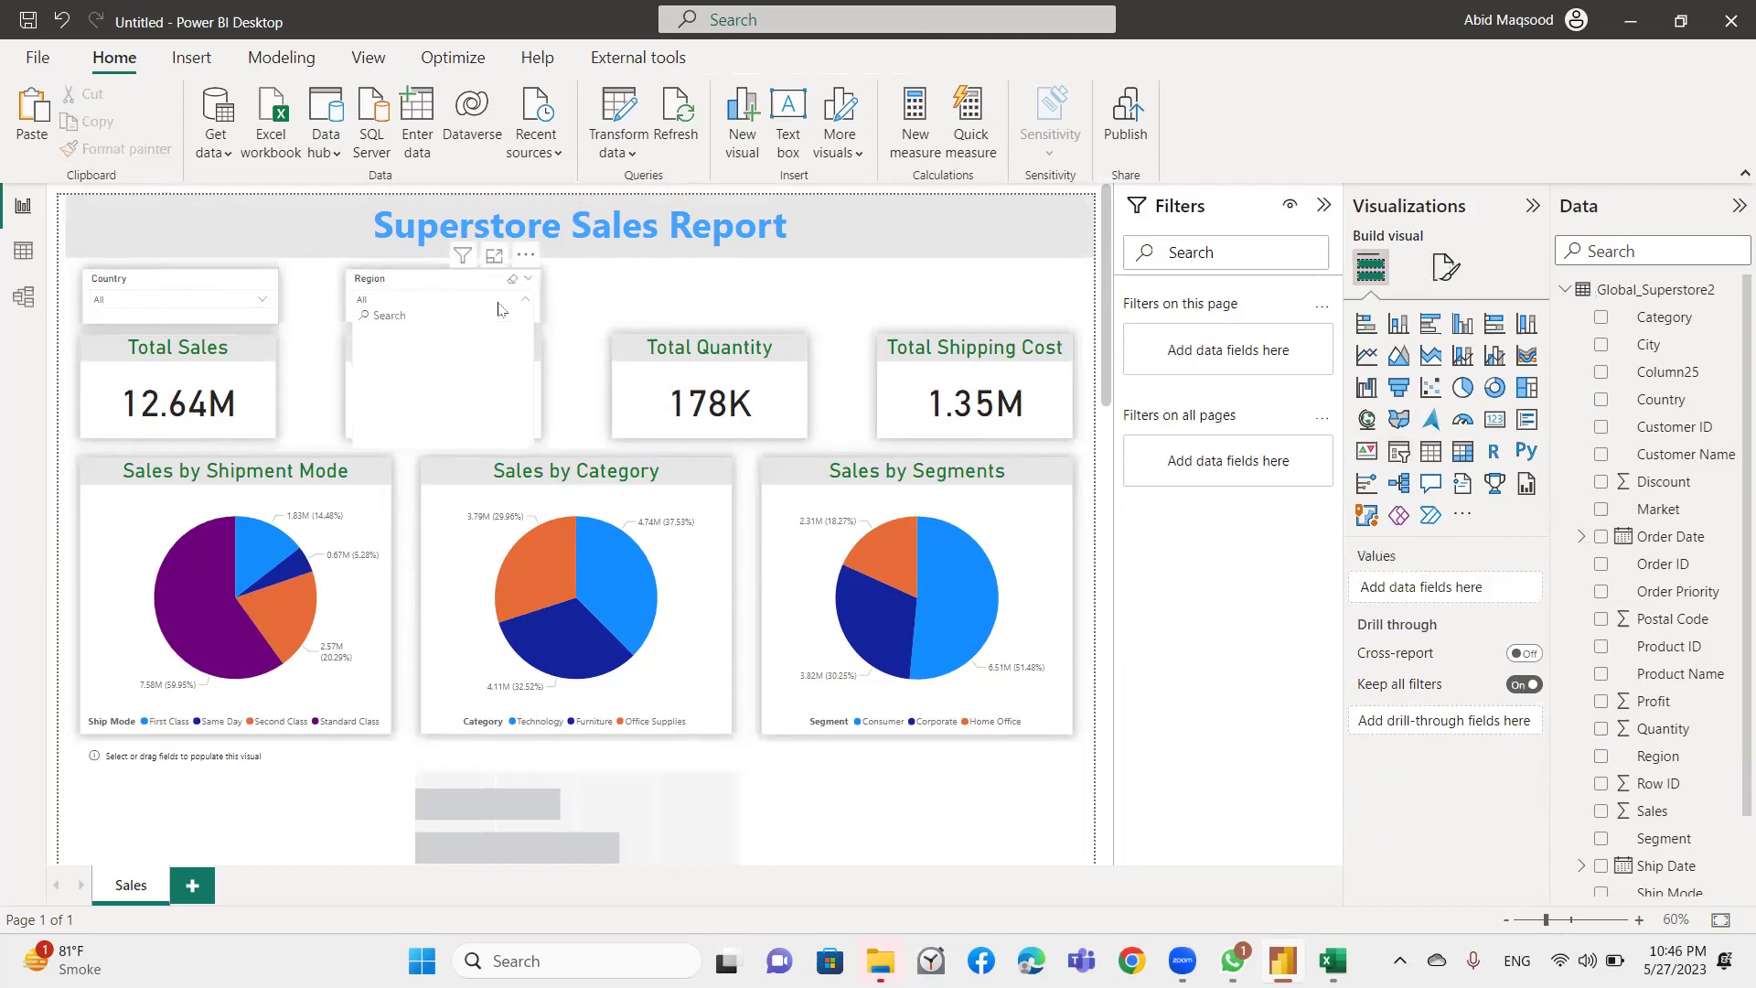
left_click(245, 313)
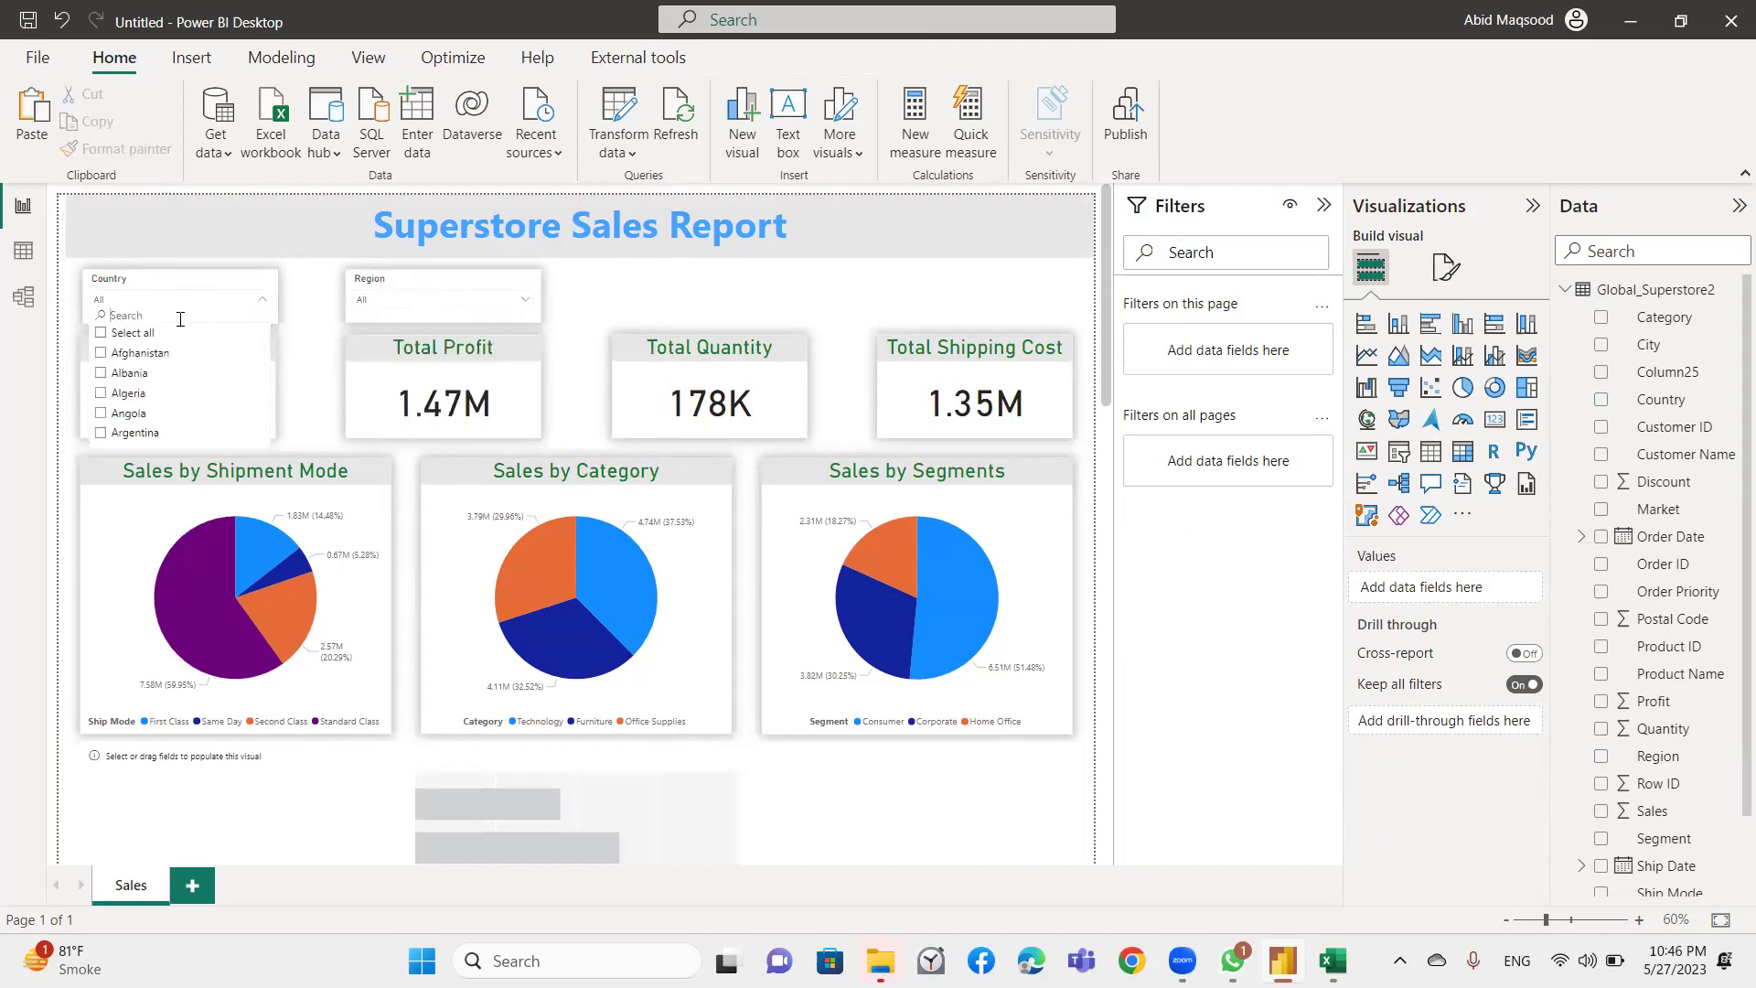
type("paki")
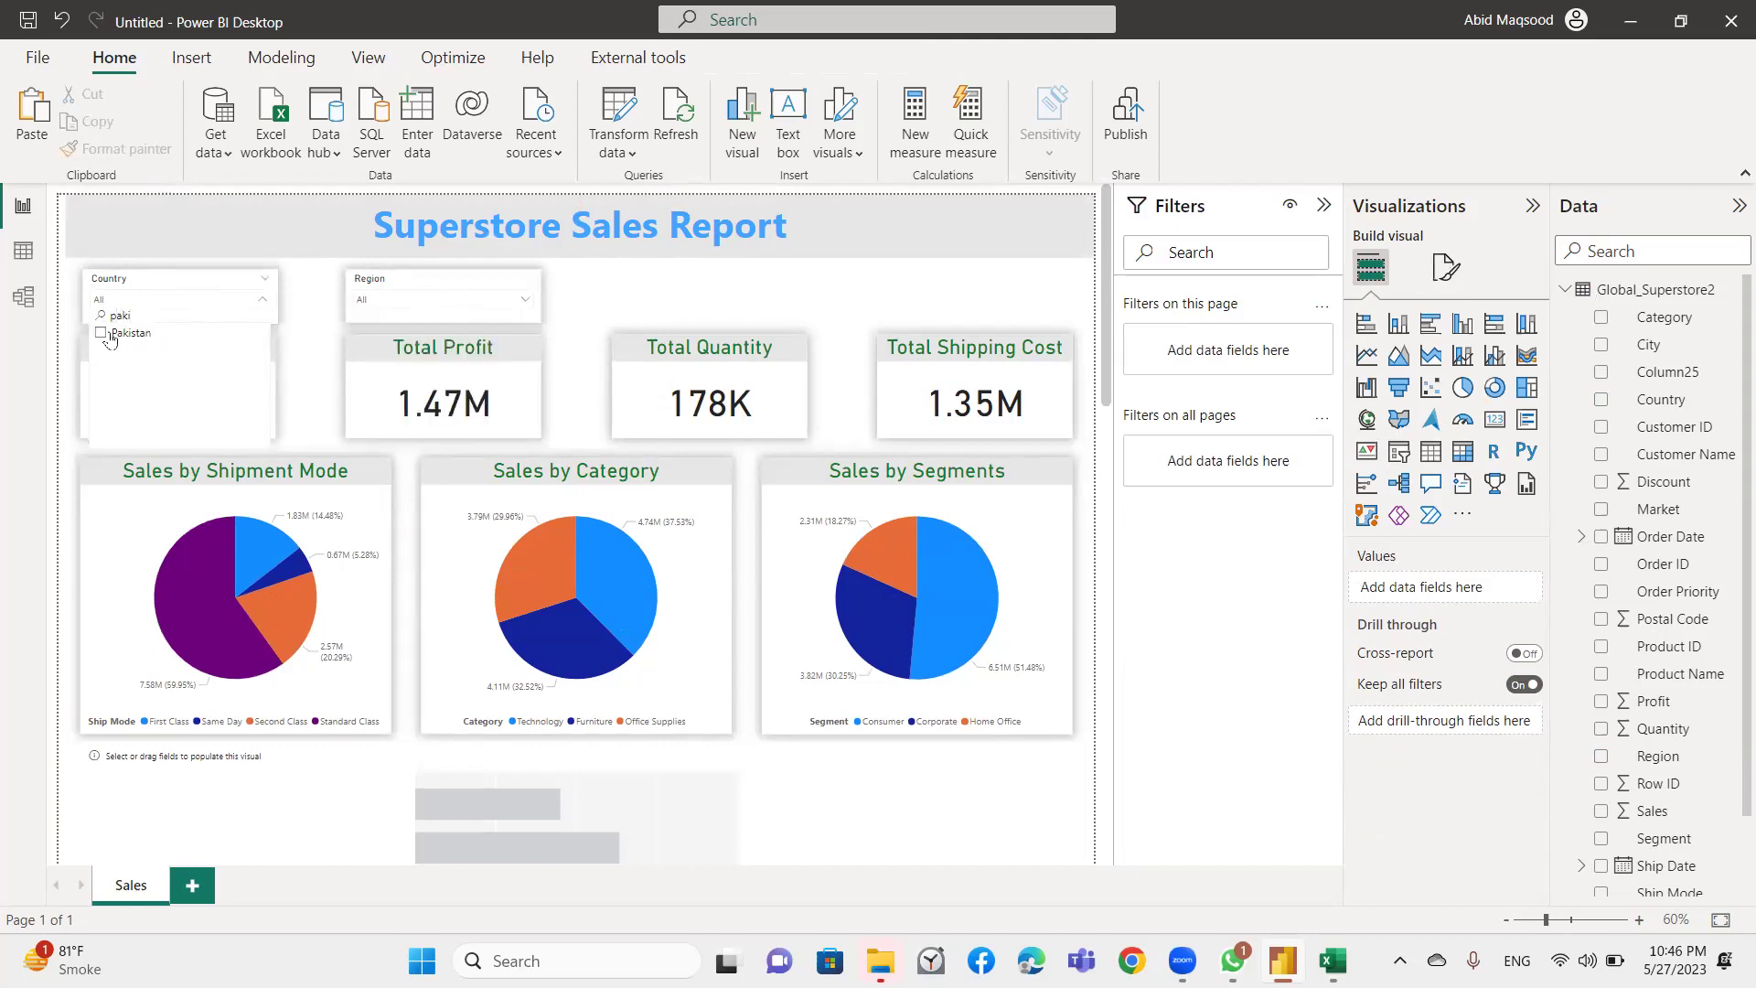
left_click(101, 333)
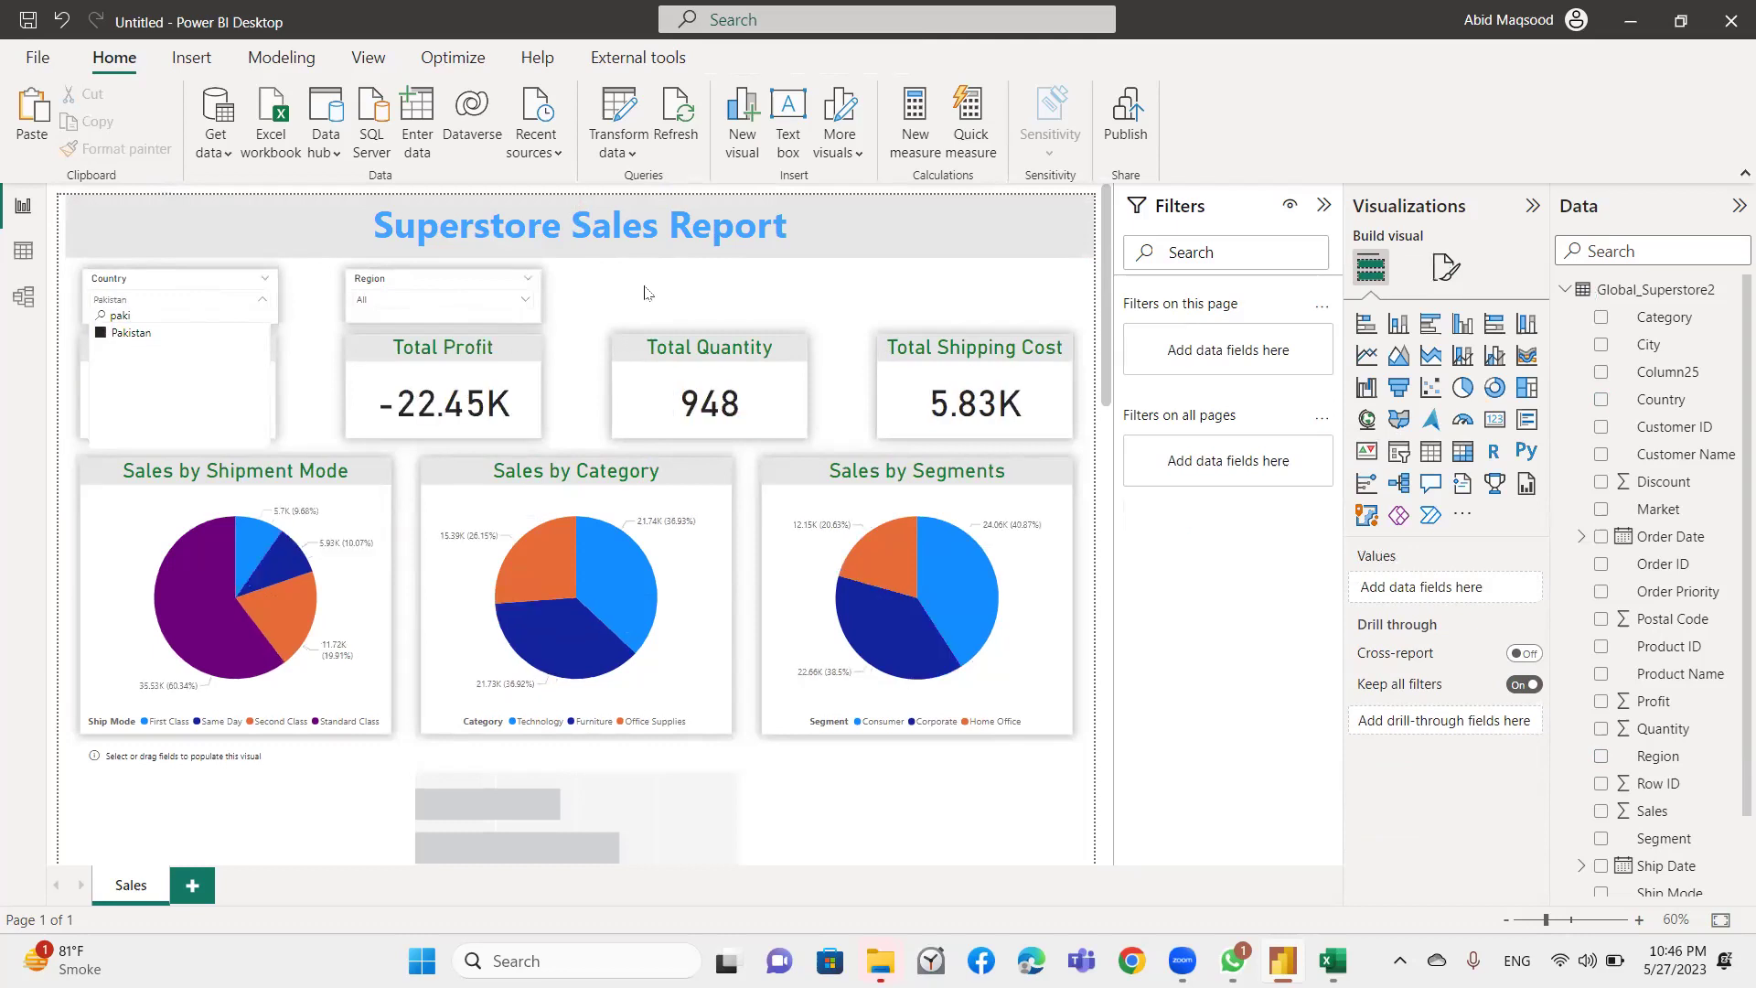
mouse_move(442, 295)
left_click(524, 303)
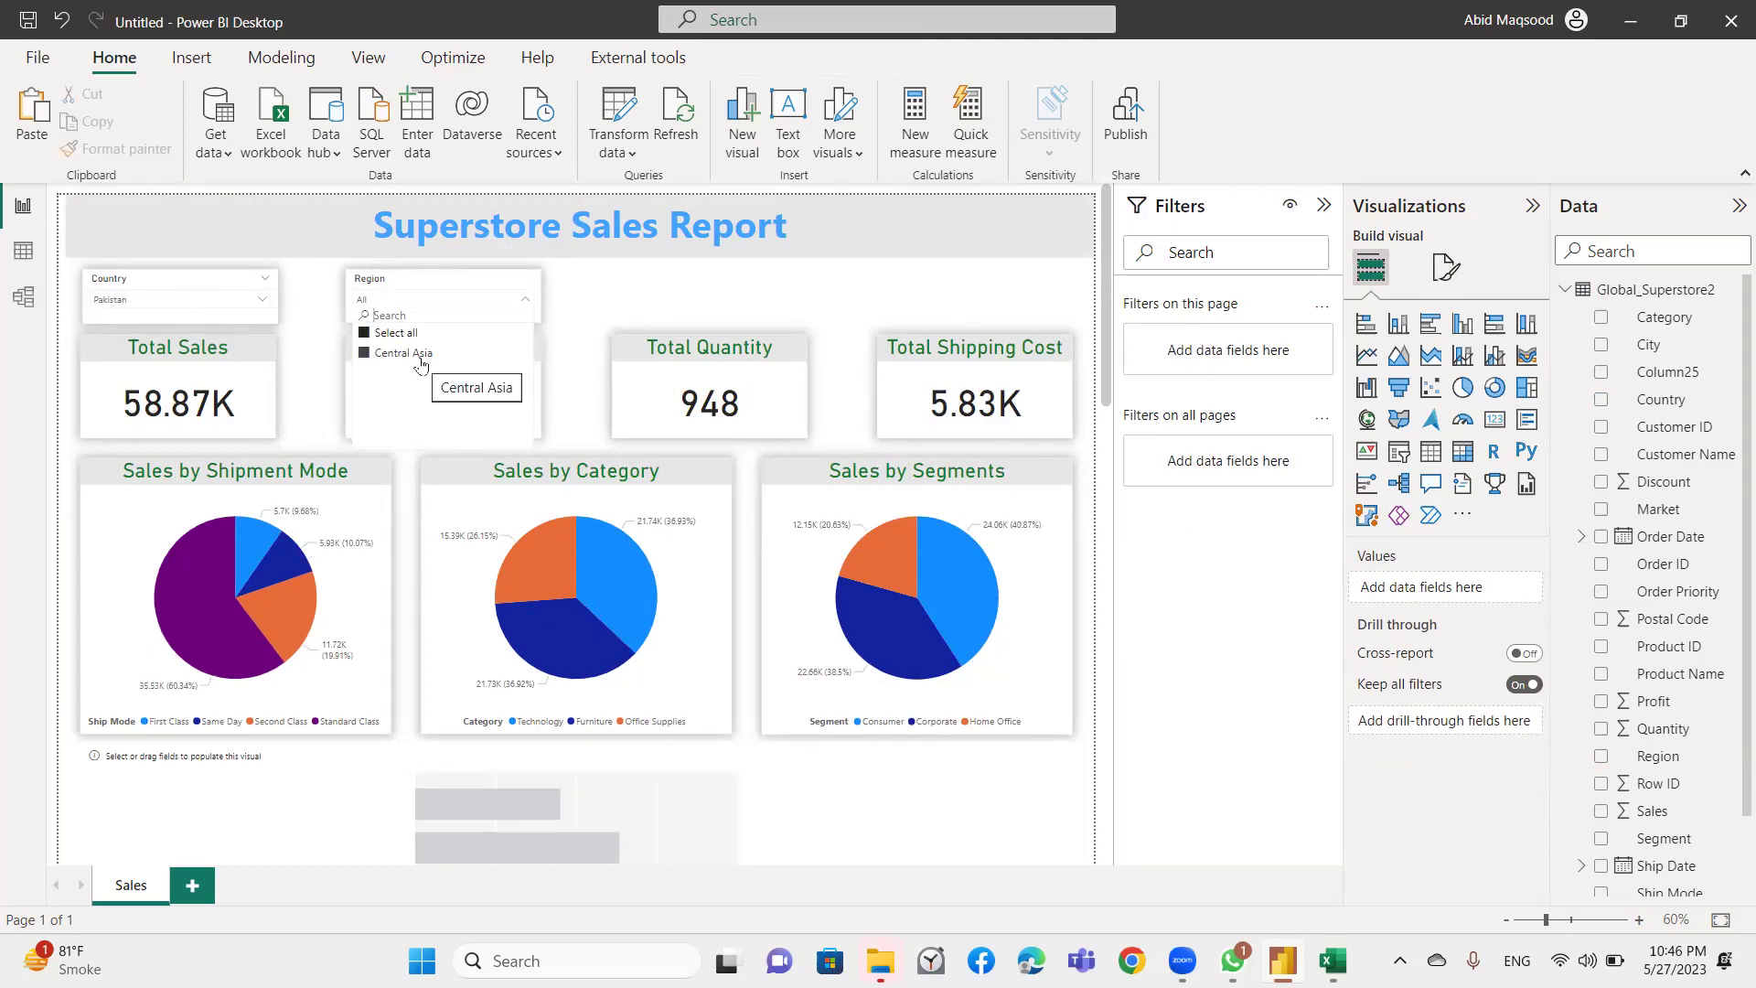
Change the Country filter to United States only and review its Central, East, South and West regions.
left_click(260, 300)
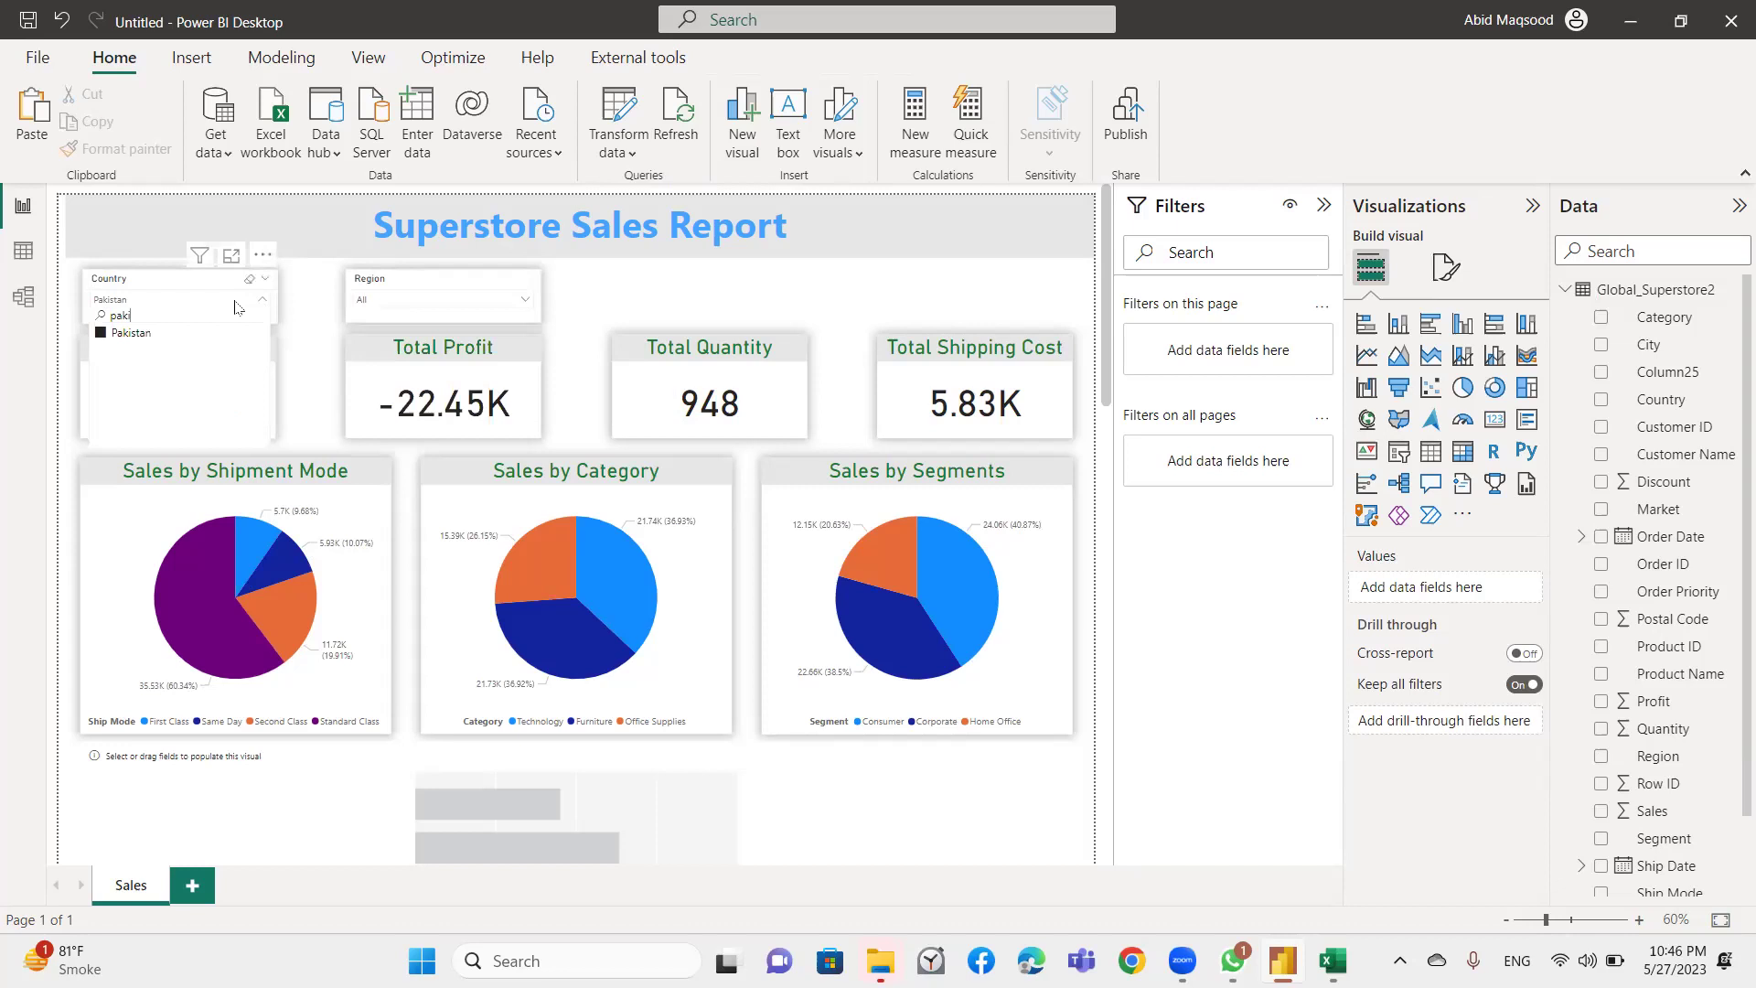
left_click_drag(161, 315, 50, 330)
type("unite")
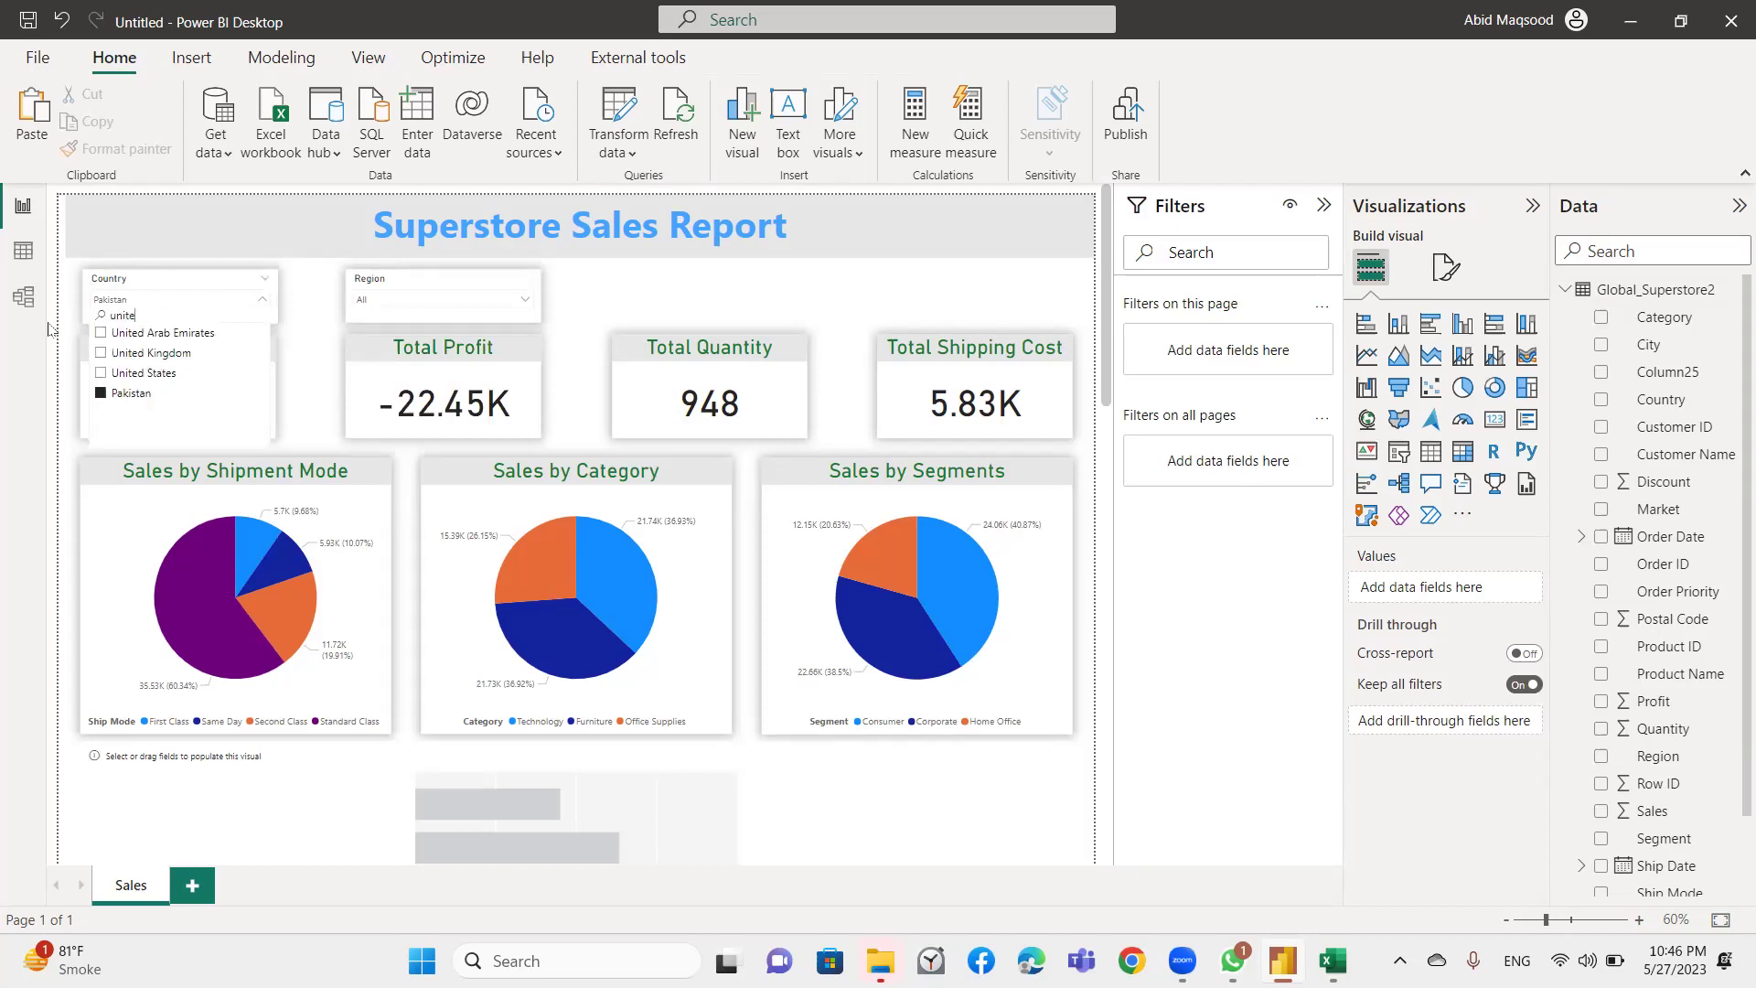
left_click(101, 373)
left_click(100, 393)
left_click(101, 393)
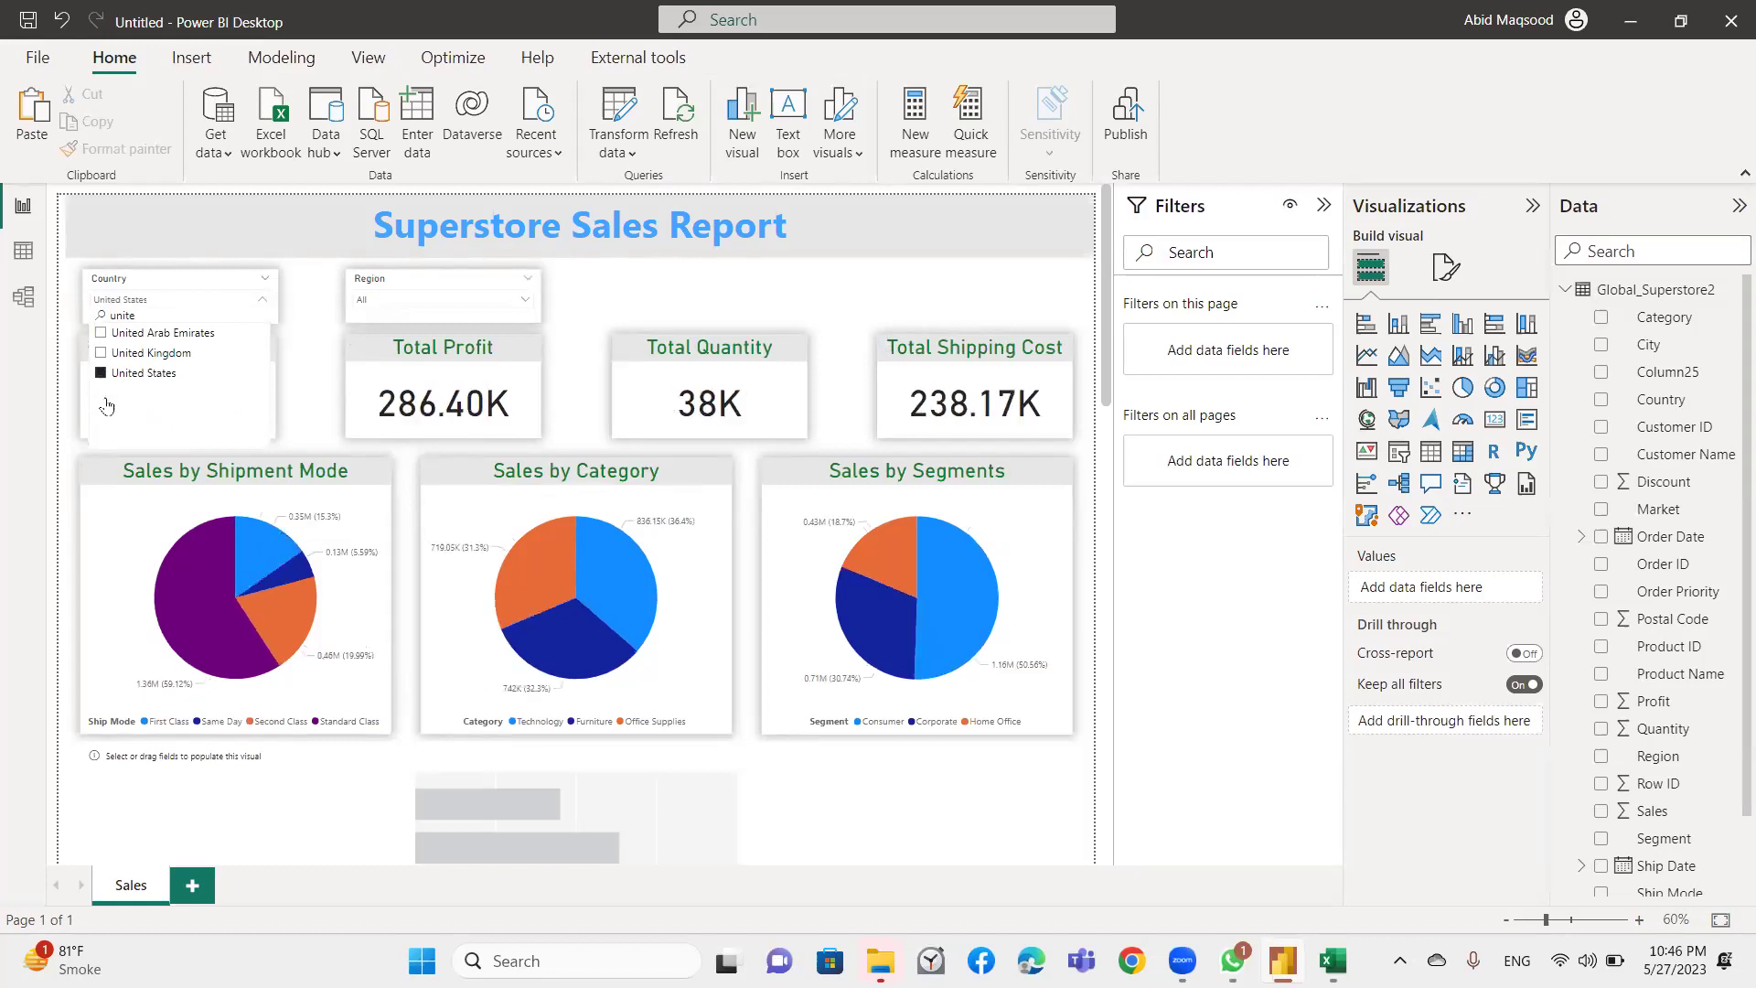
left_click(427, 304)
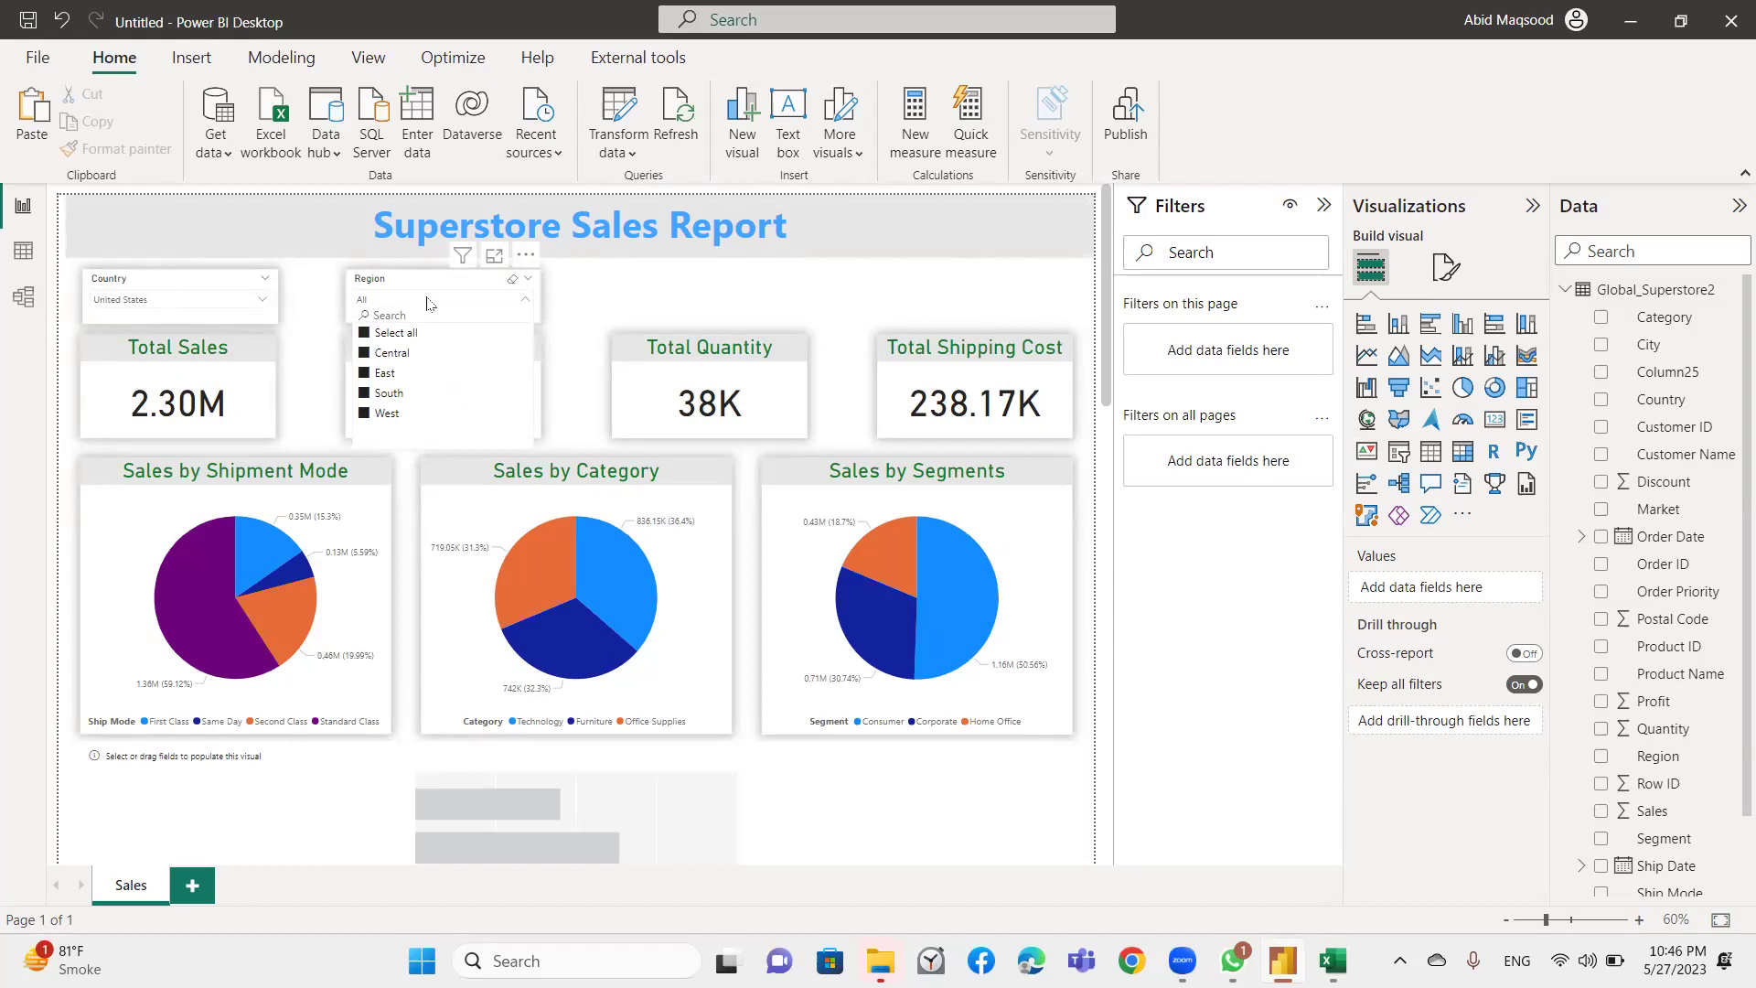
left_click(389, 315)
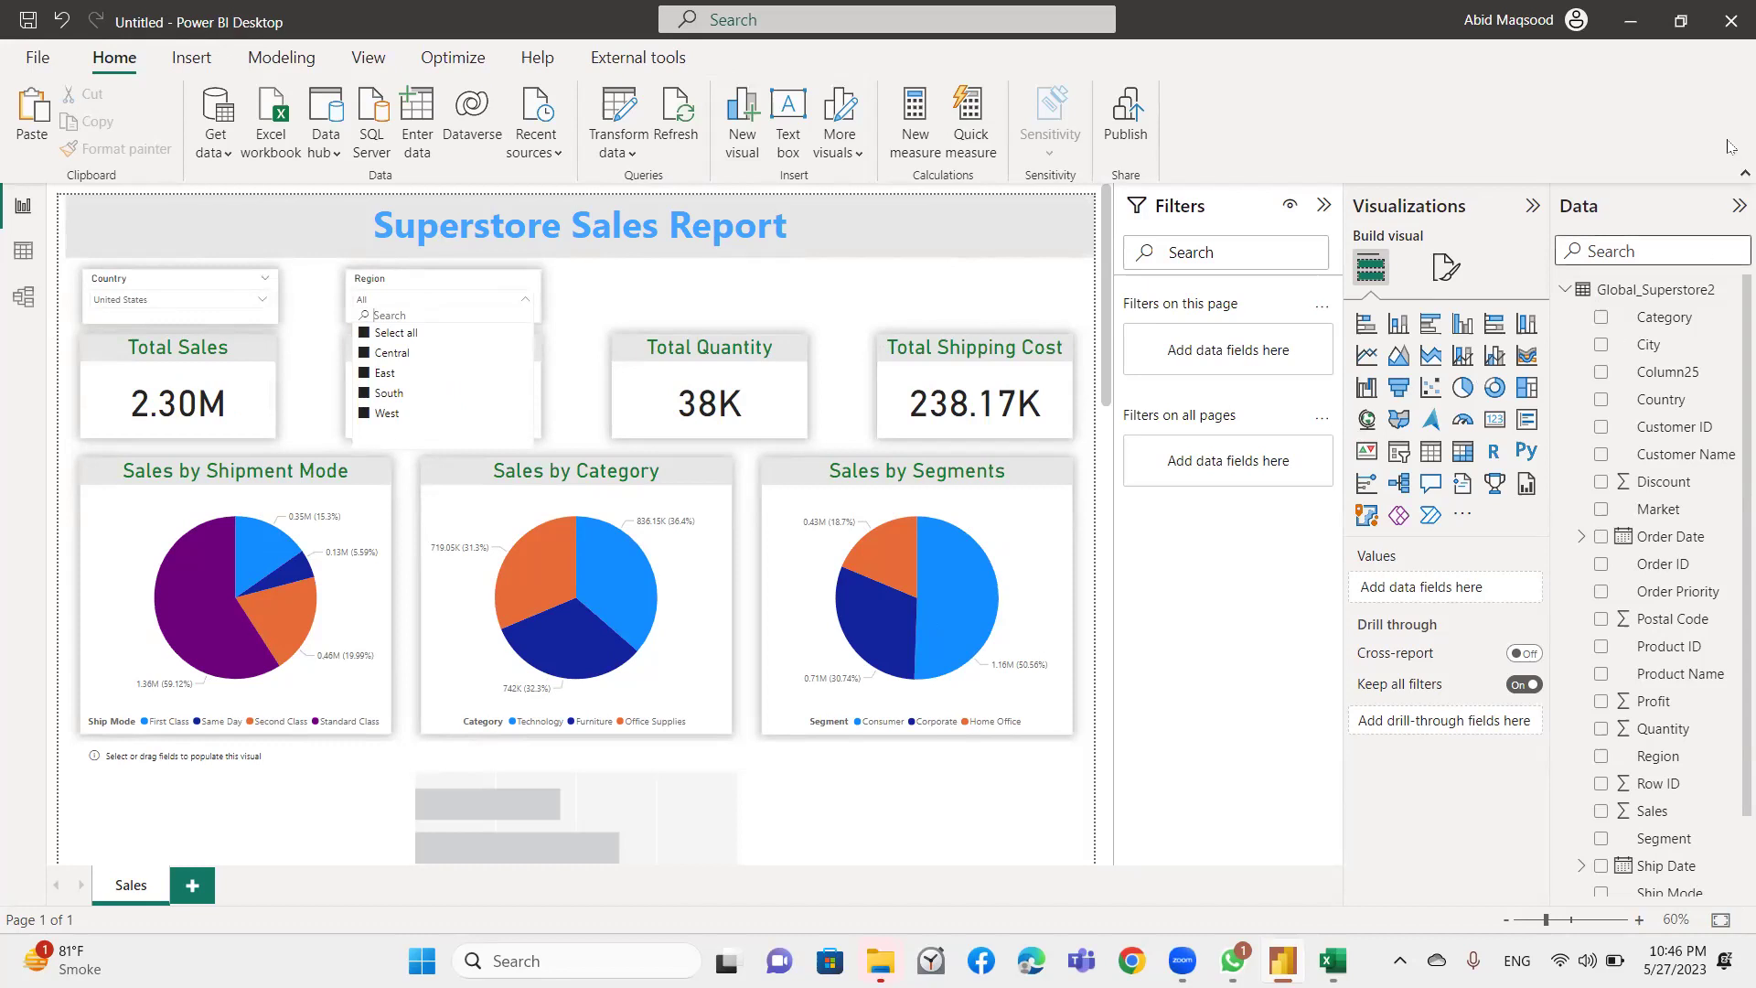
left_click(715, 282)
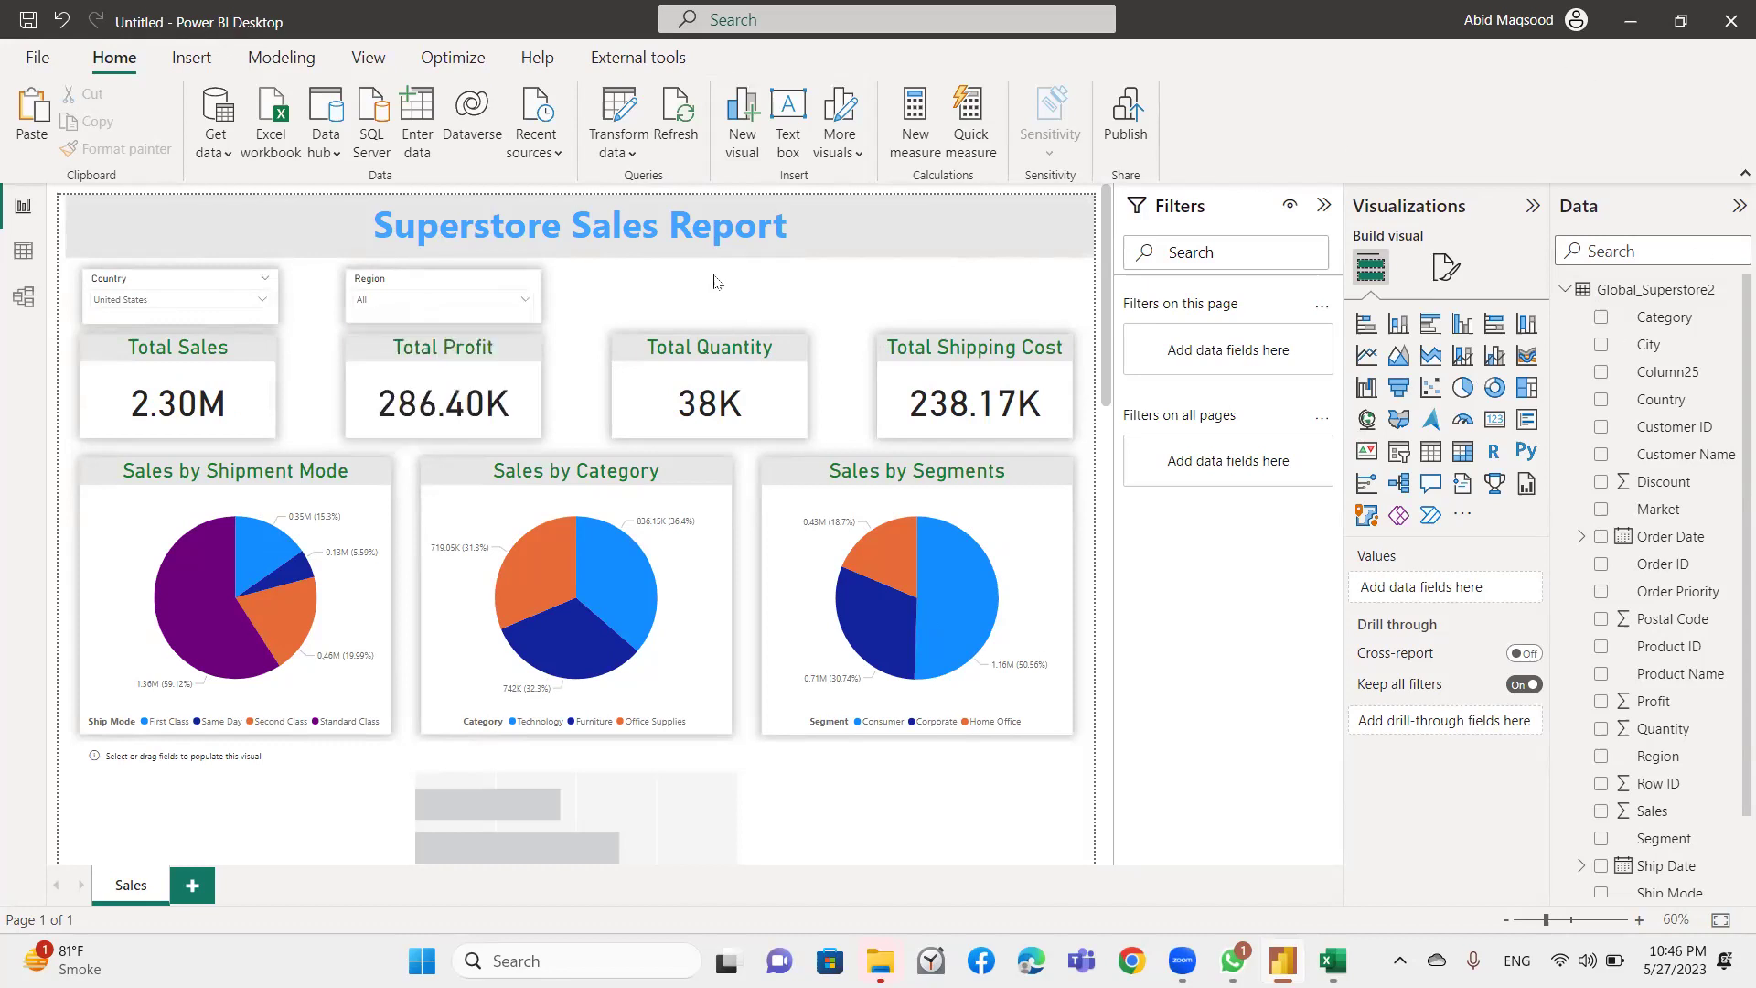
Select the Region slicer and browse its Values, border and background format settings.
left_click(453, 293)
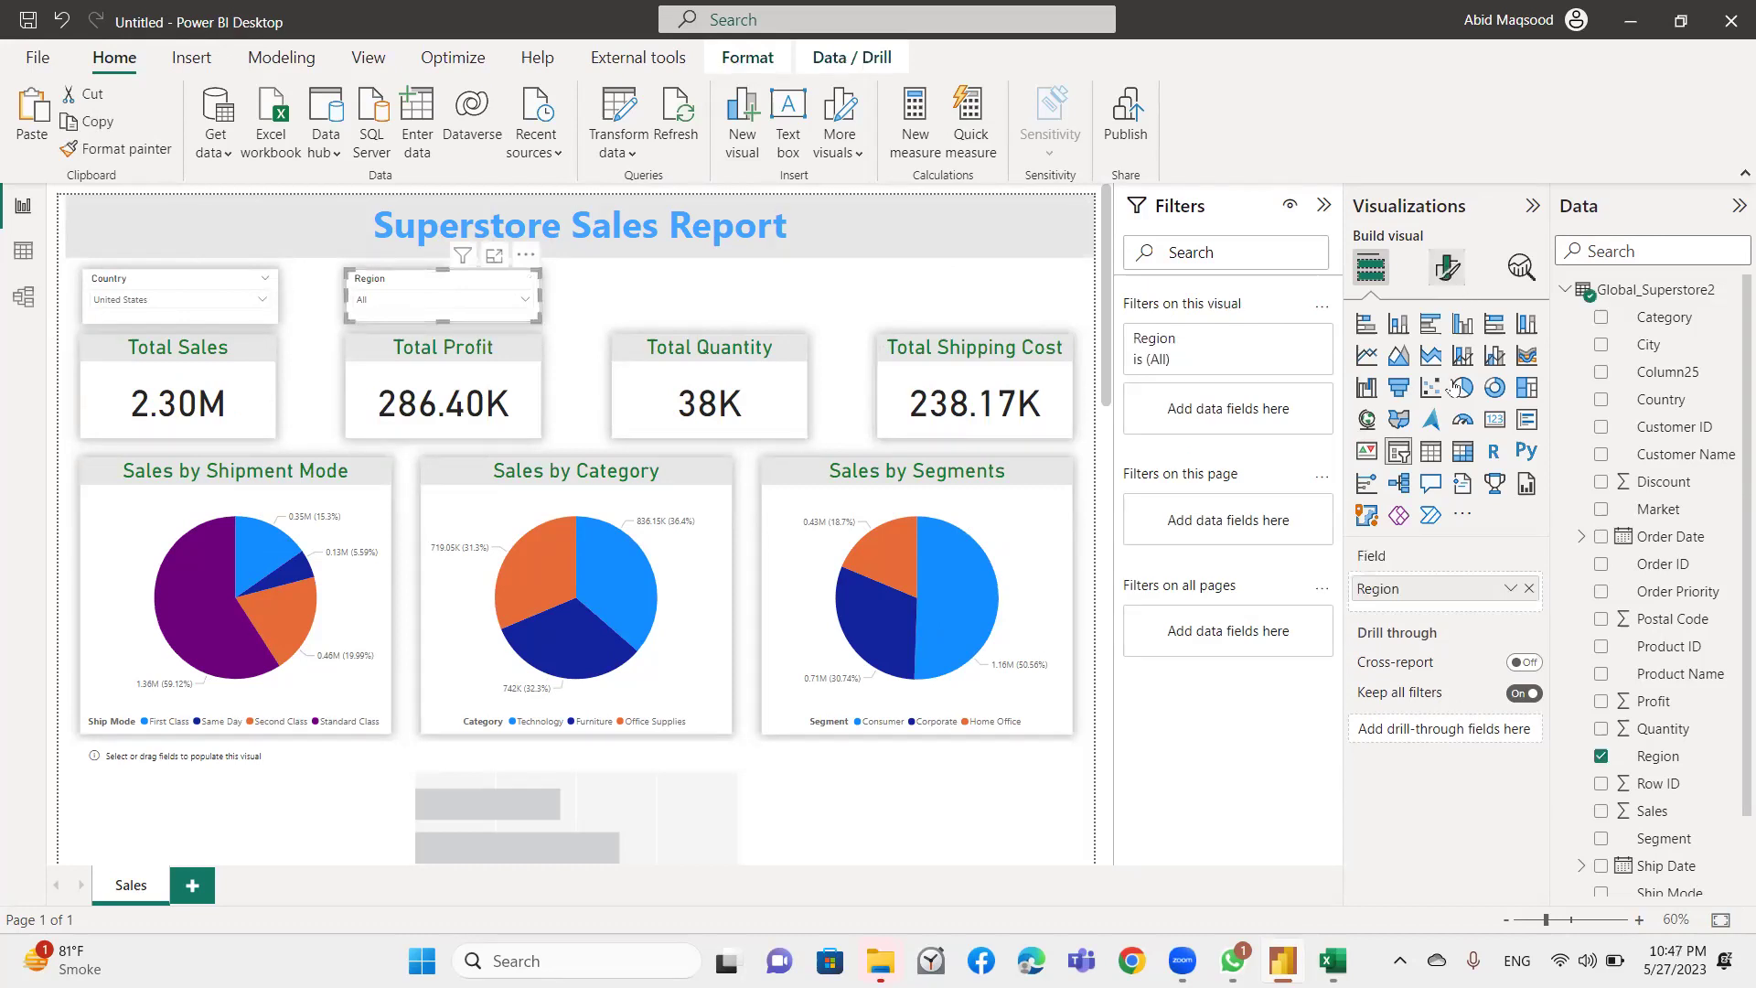
left_click(1447, 267)
left_click(1369, 518)
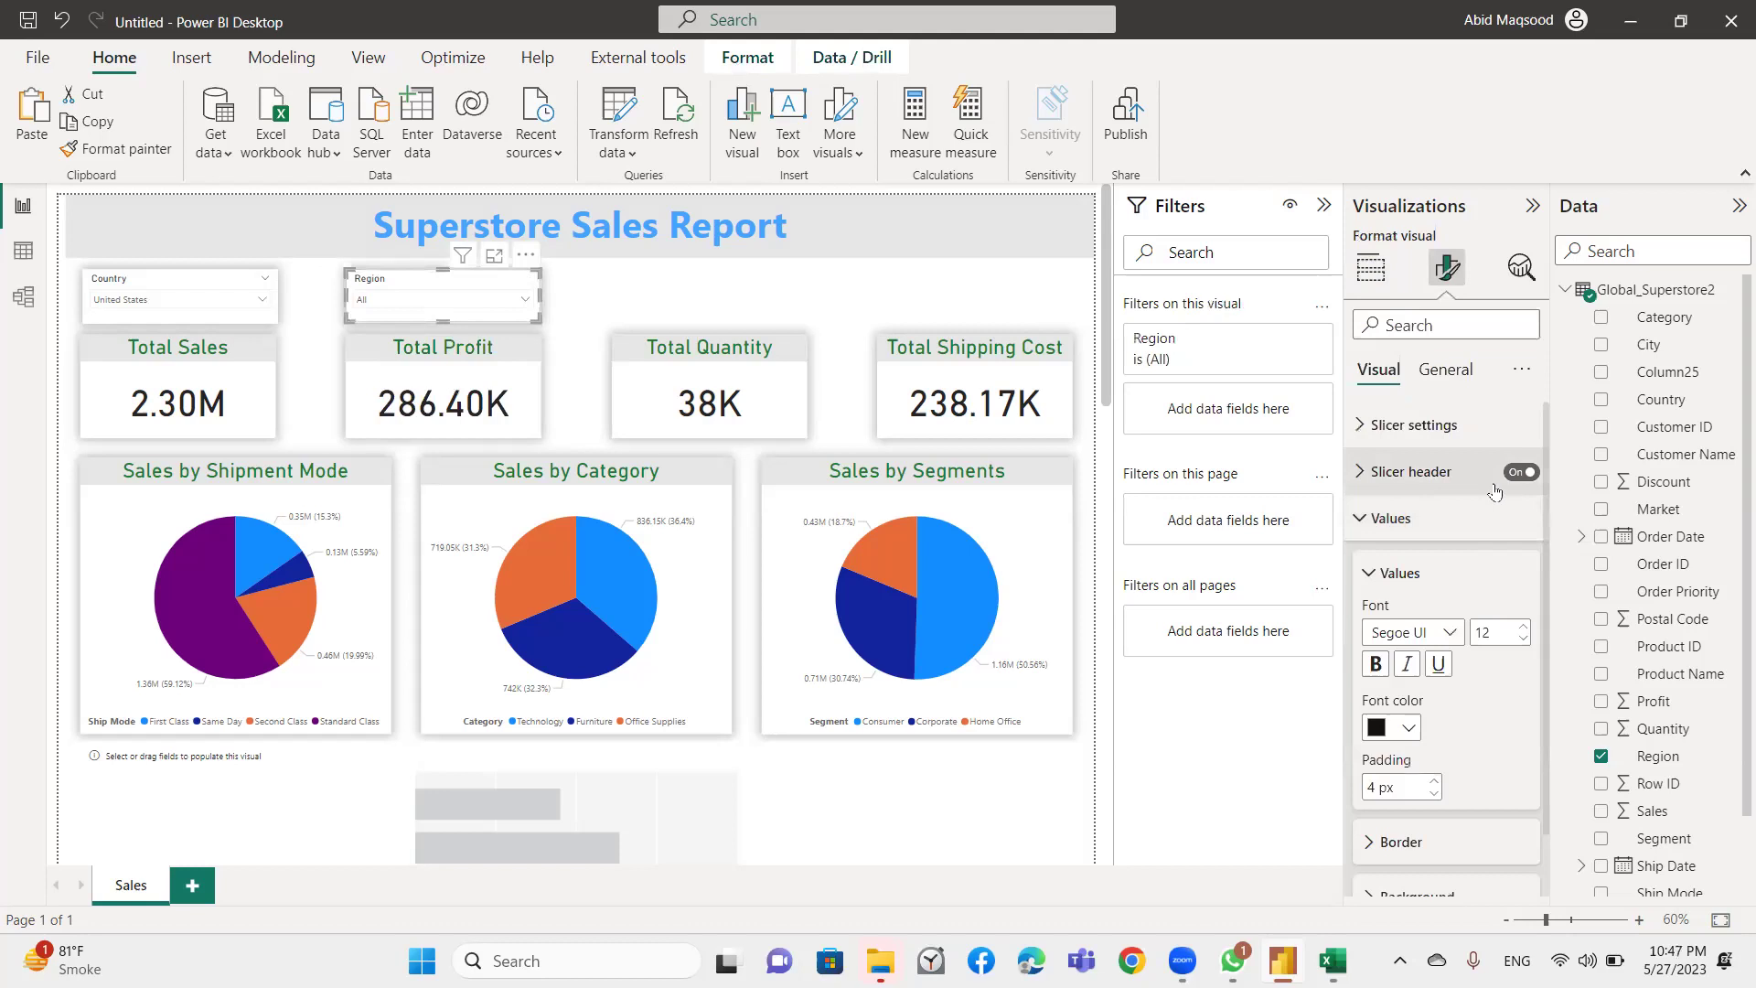
scroll(1416, 798, "down", 1)
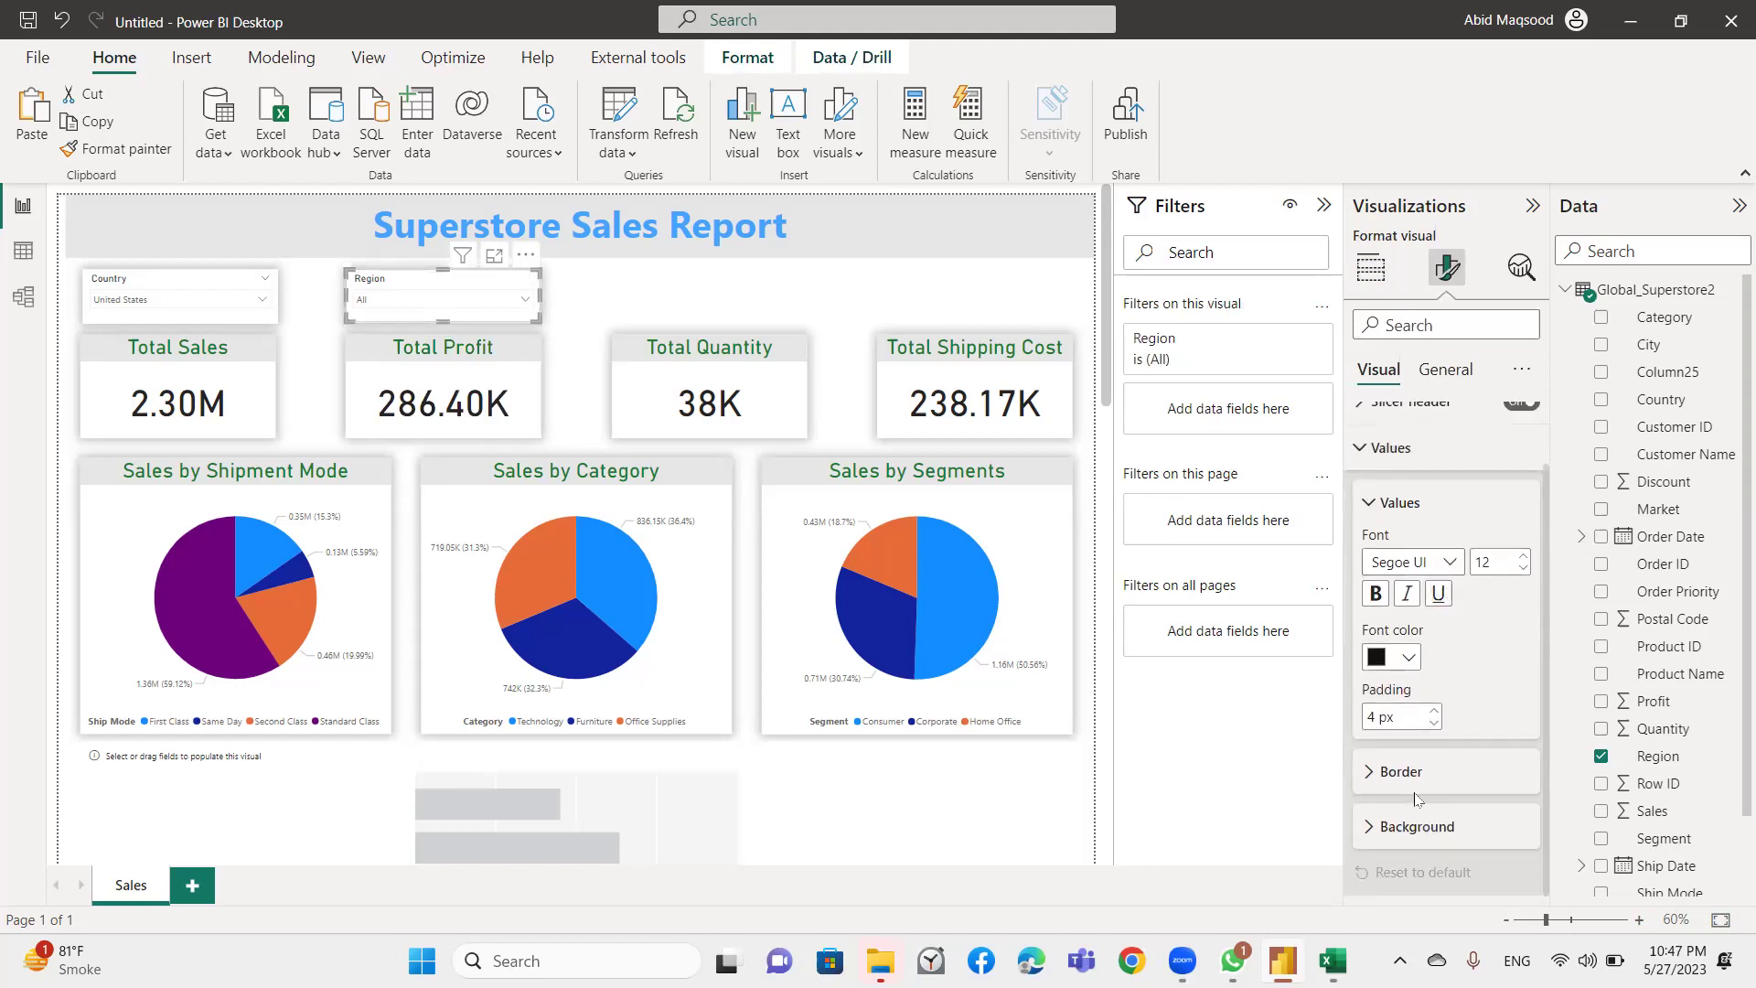
left_click(1376, 773)
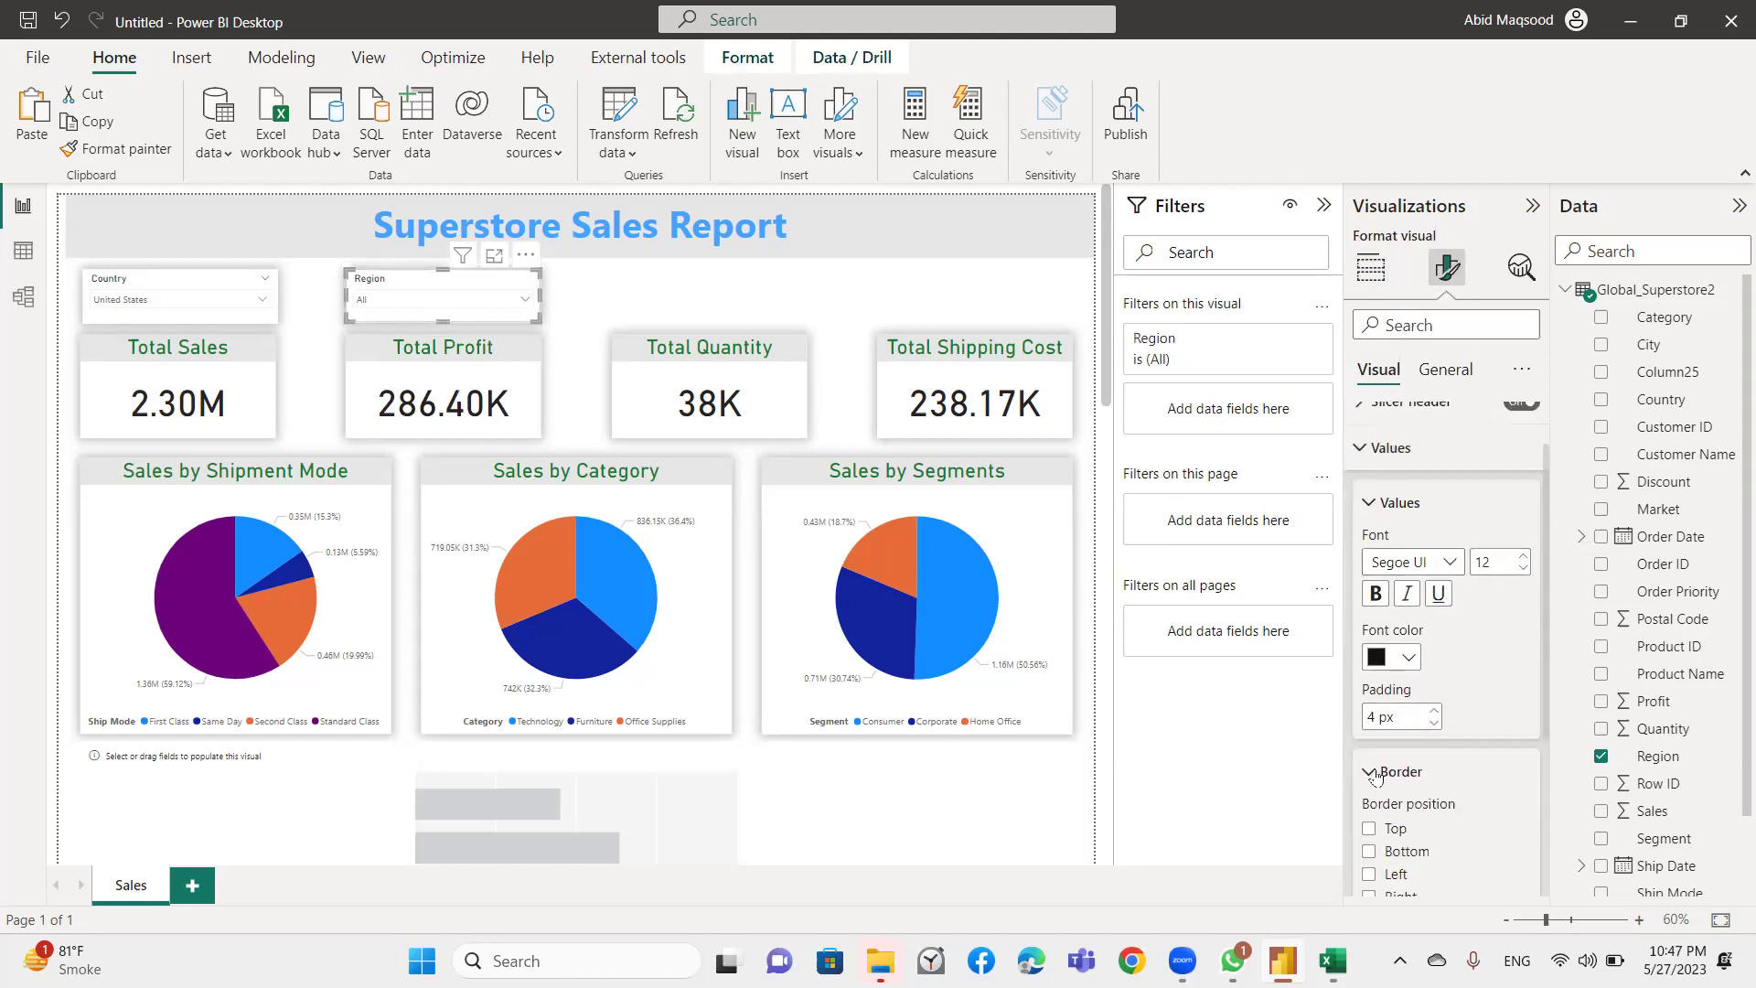
scroll(1376, 776, "down", 3)
scroll(1381, 810, "down", 1)
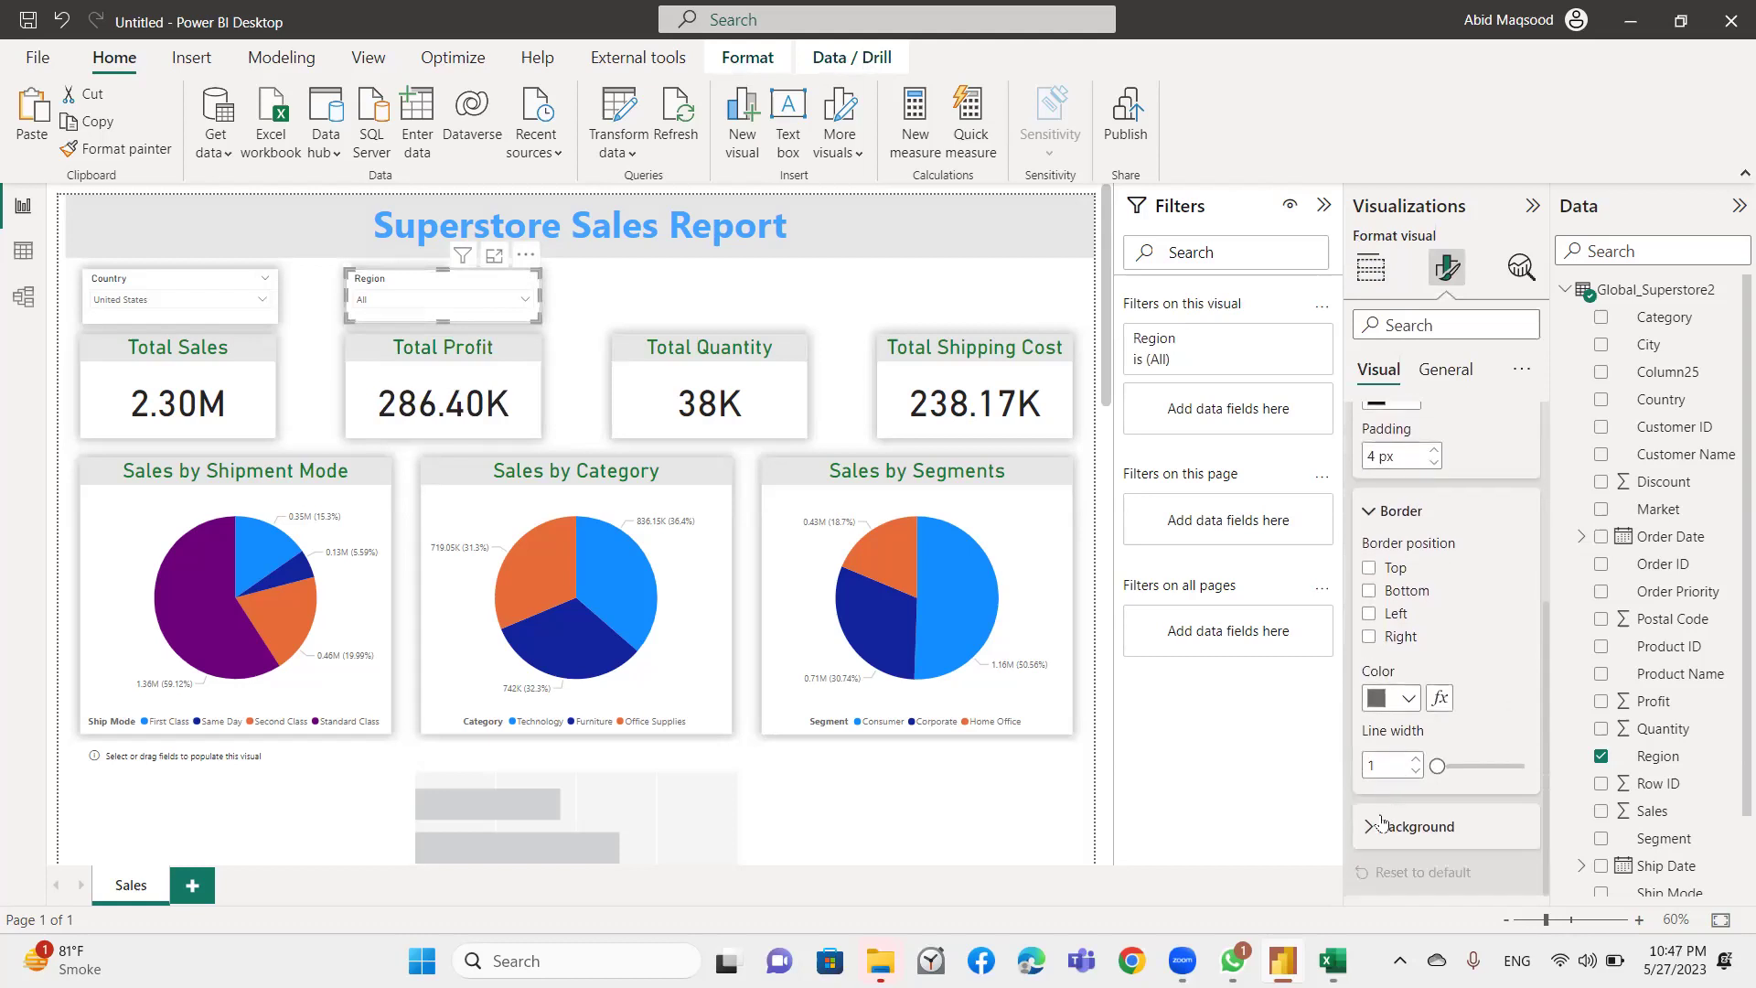
left_click(1380, 823)
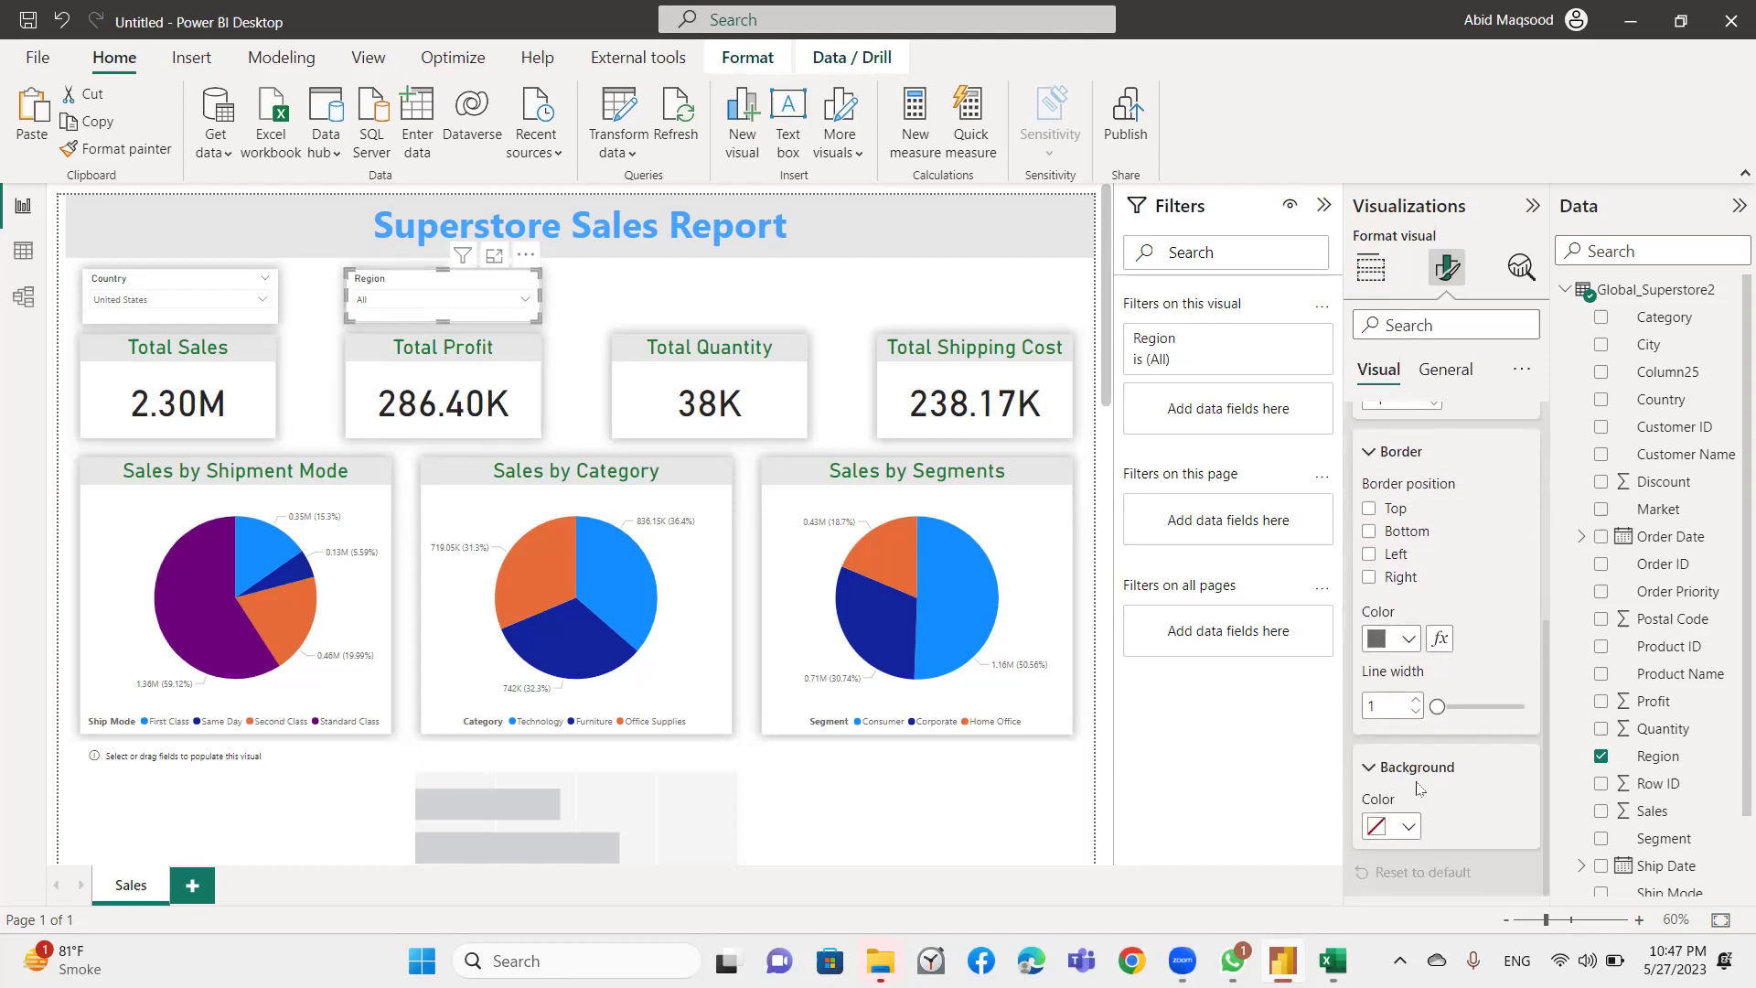
scroll(1422, 686, "up", 1)
scroll(1436, 567, "up", 2)
scroll(1450, 476, "up", 1)
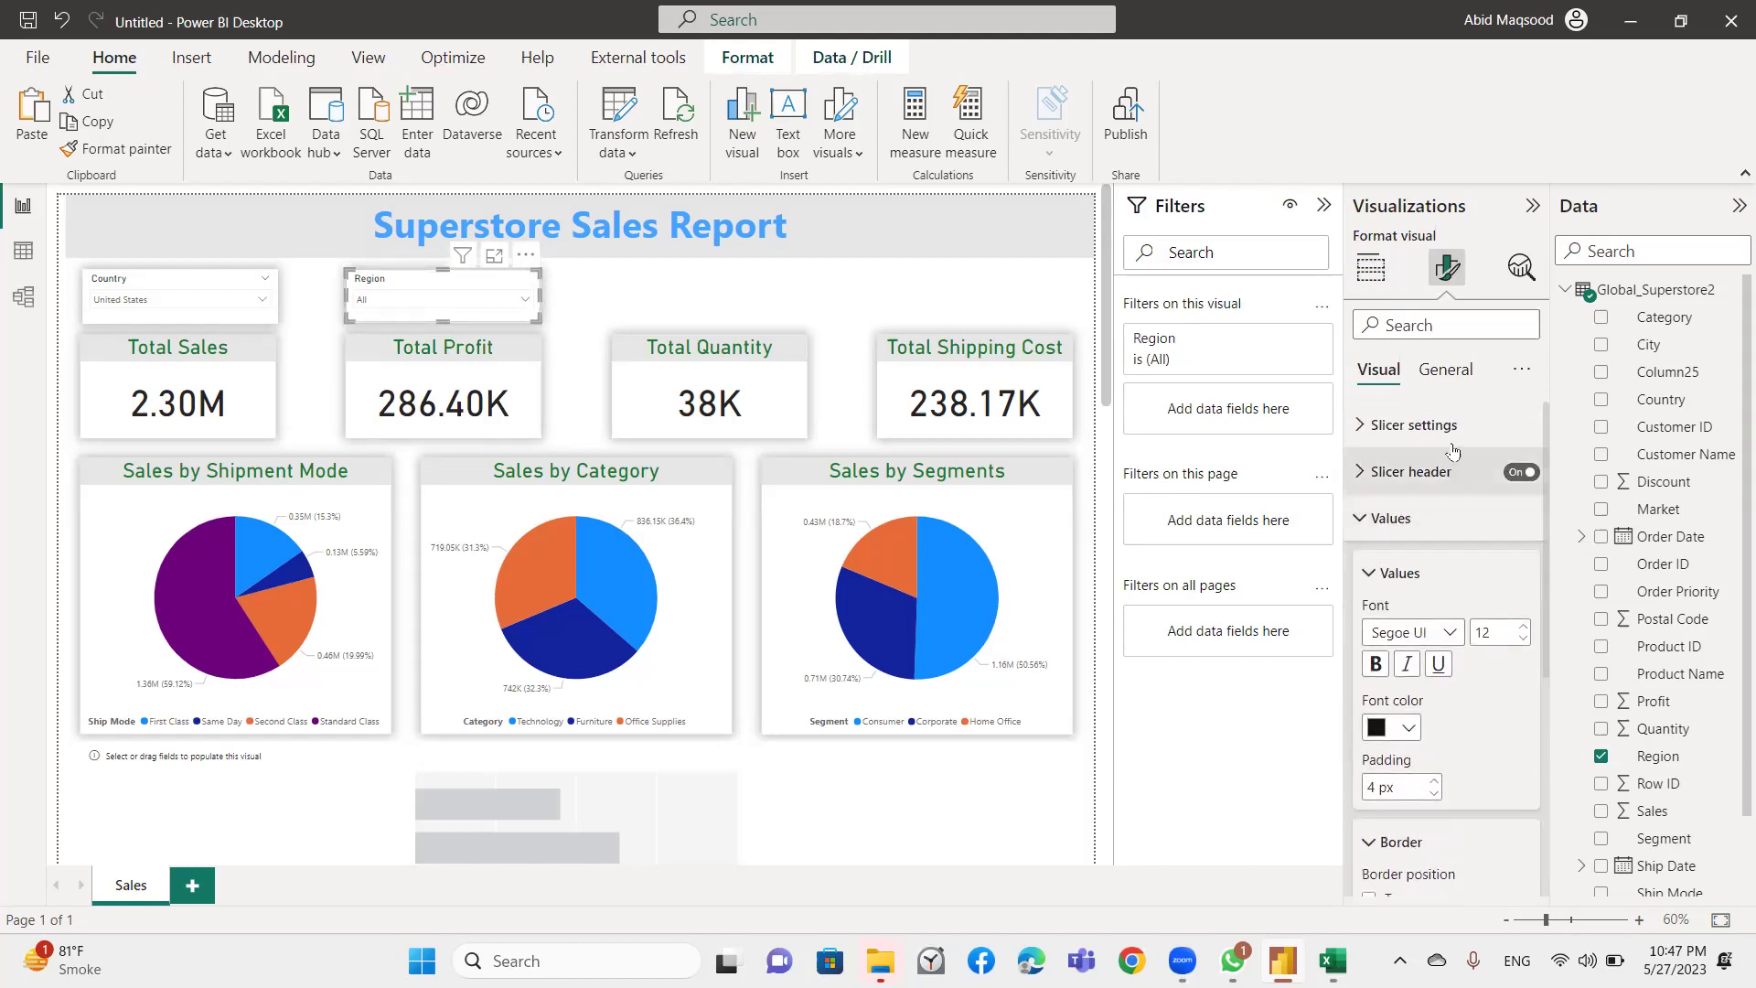
Switch Visual border On under General > Effects for the Region slicer.
left_click(1445, 369)
left_click(1361, 519)
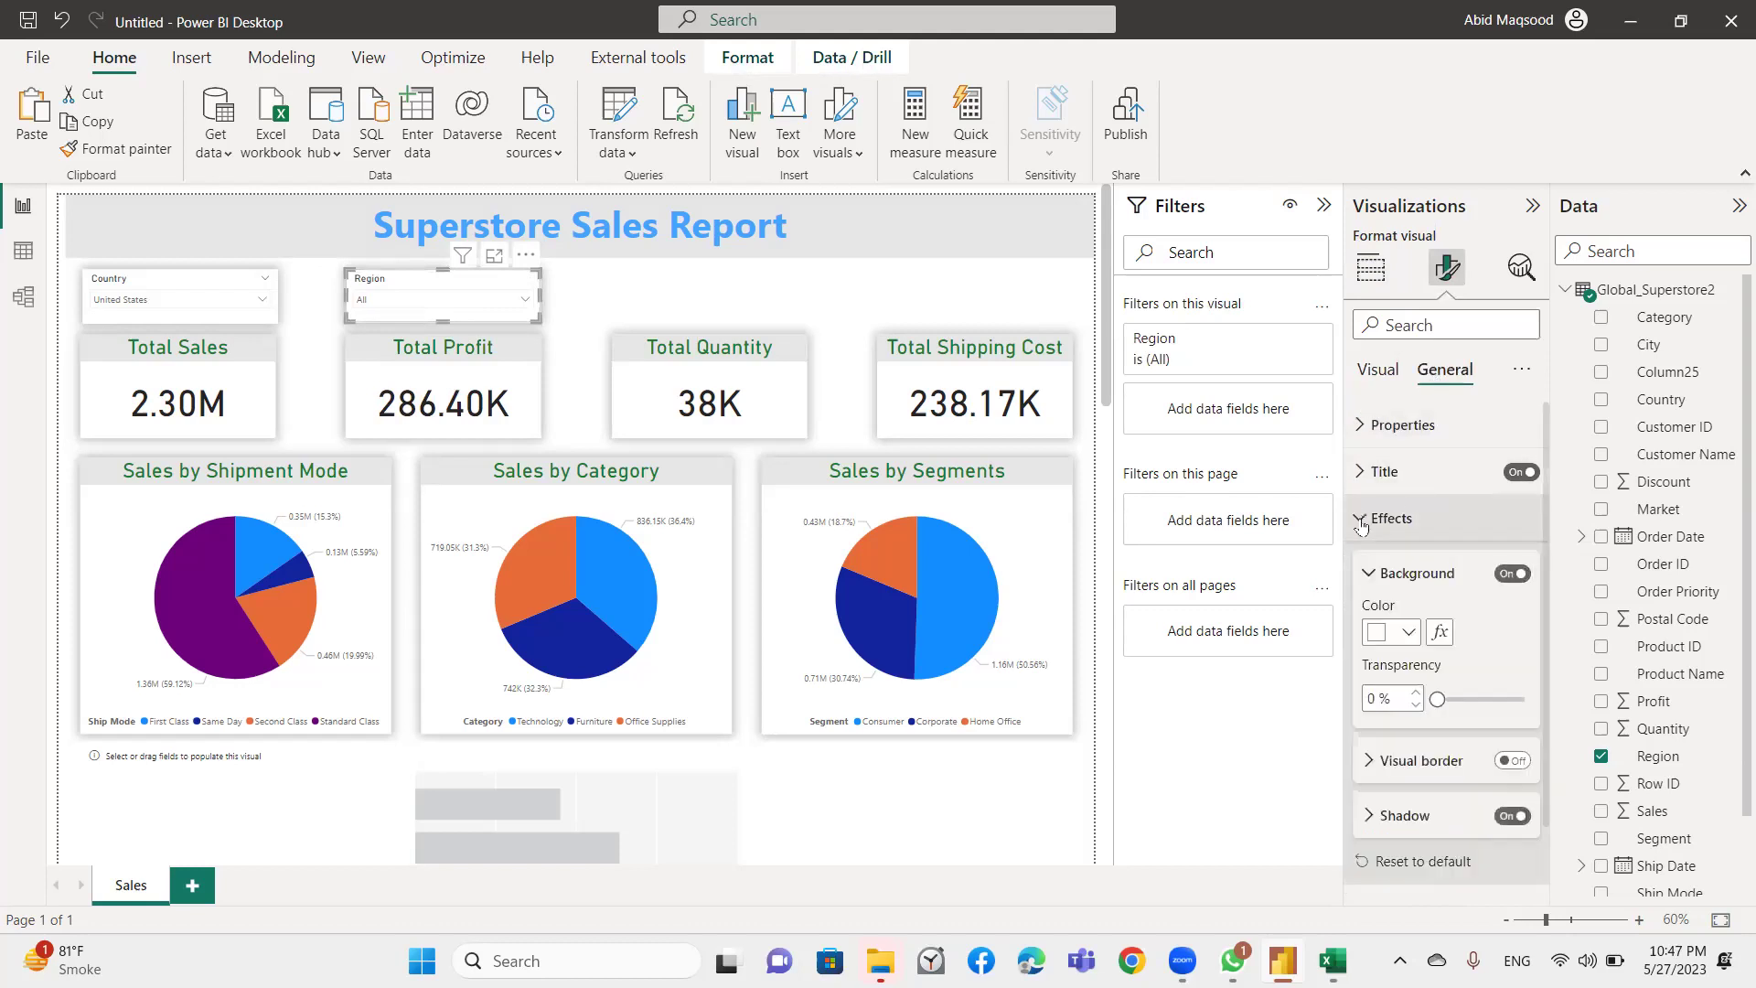
scroll(1371, 549, "down", 1)
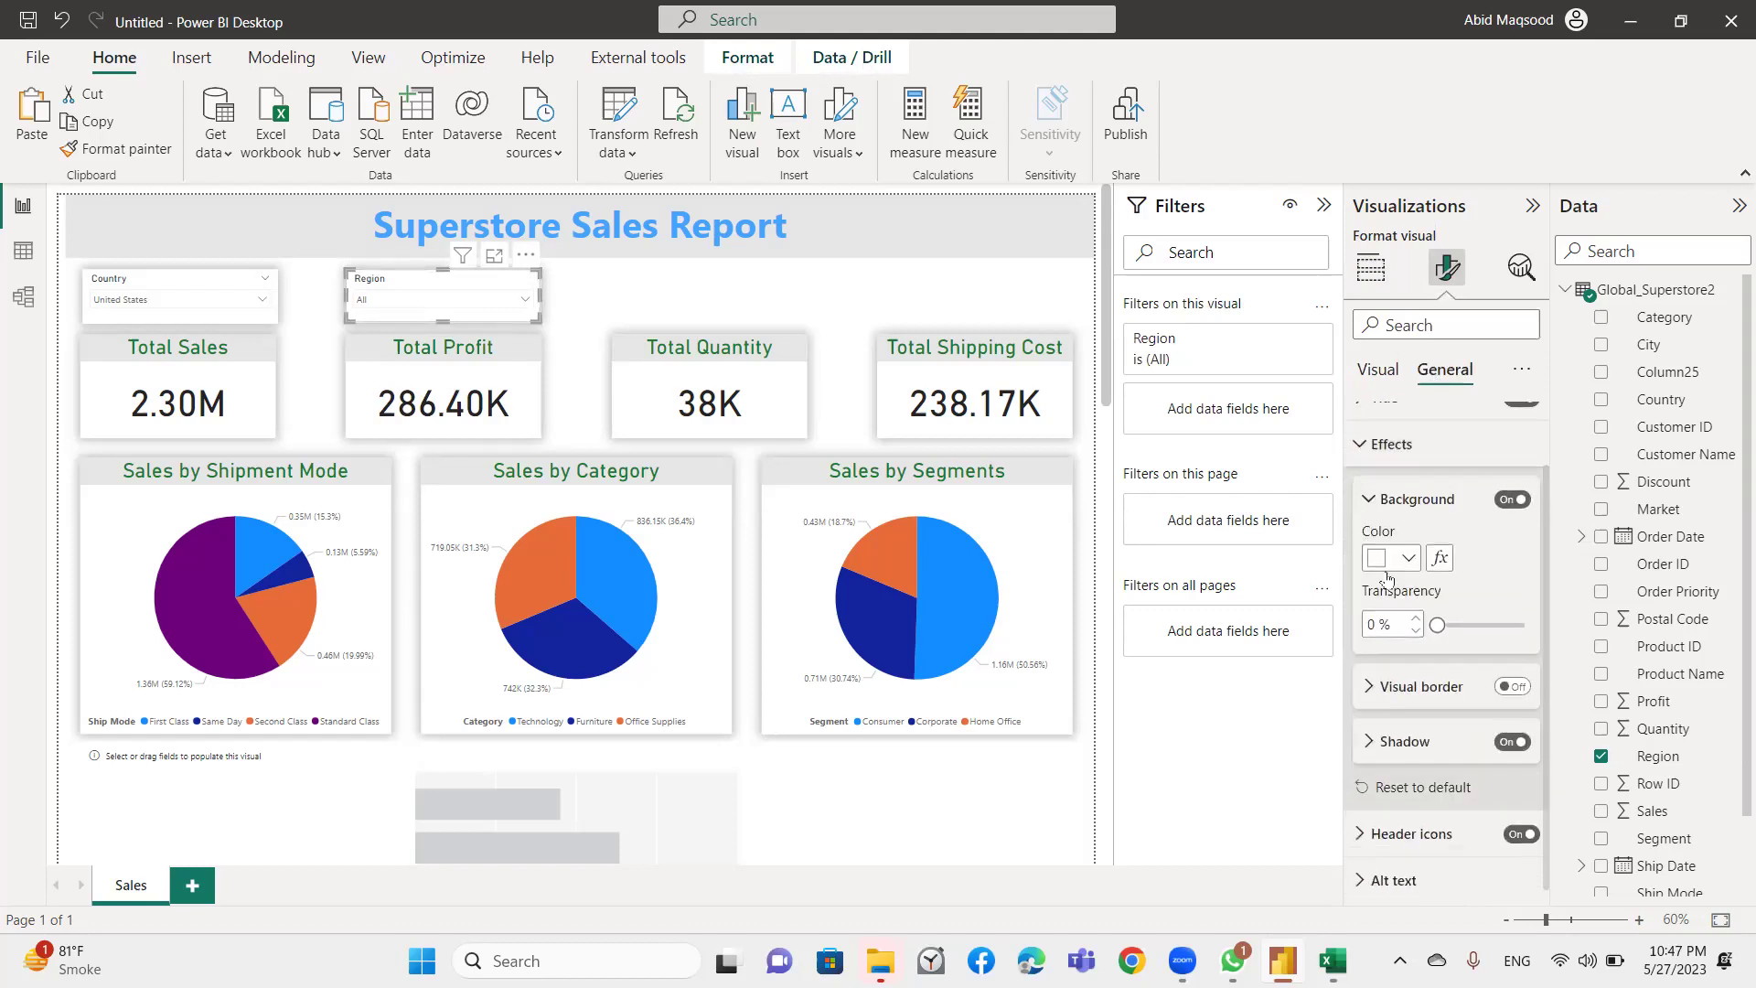
left_click(1512, 686)
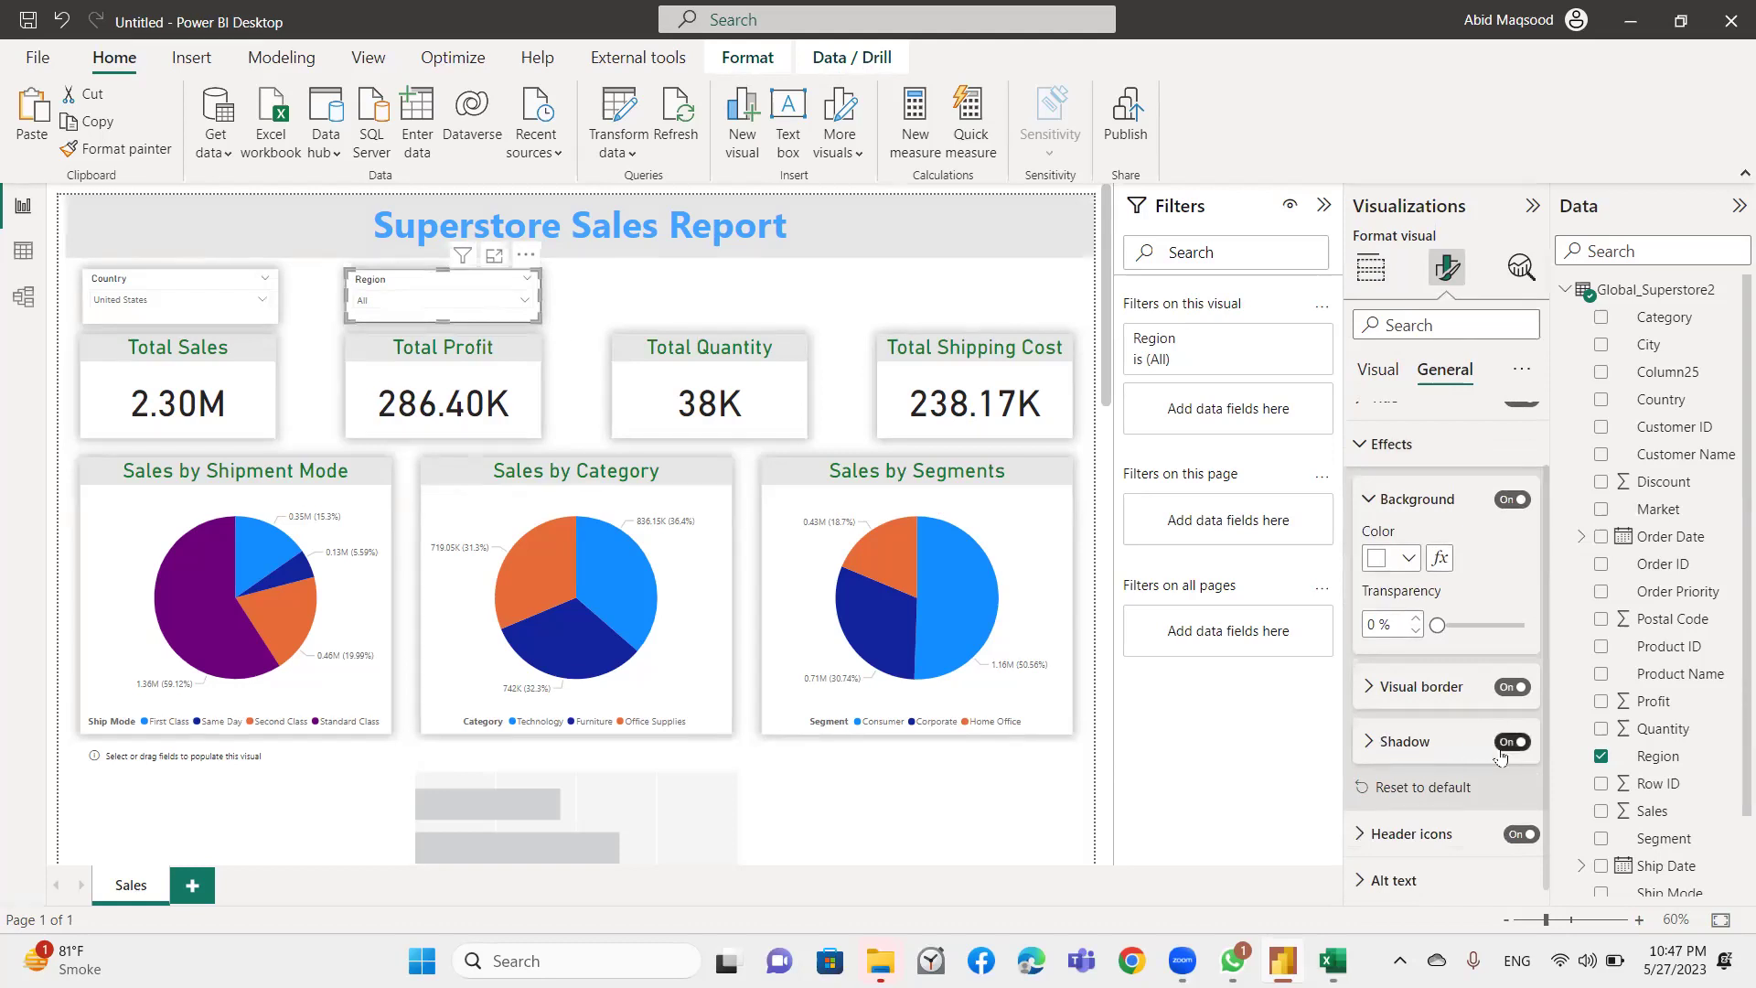
left_click(975, 309)
mouse_move(376, 293)
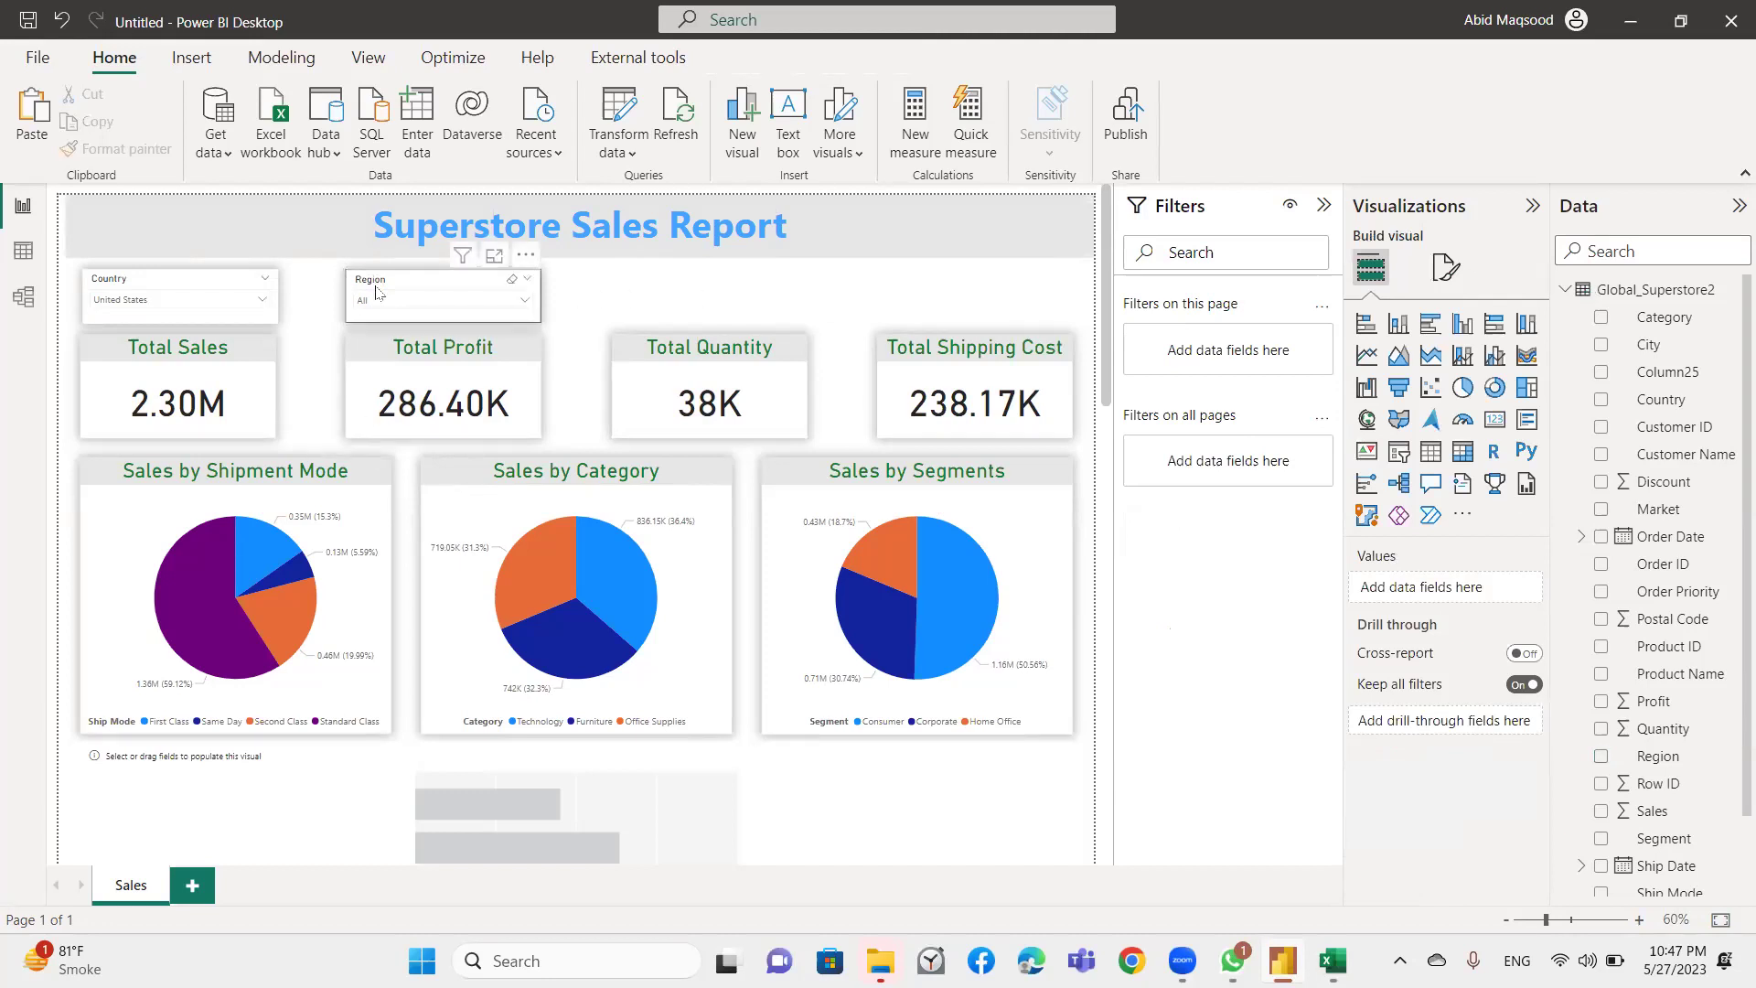
scroll(745, 458, "down", 5)
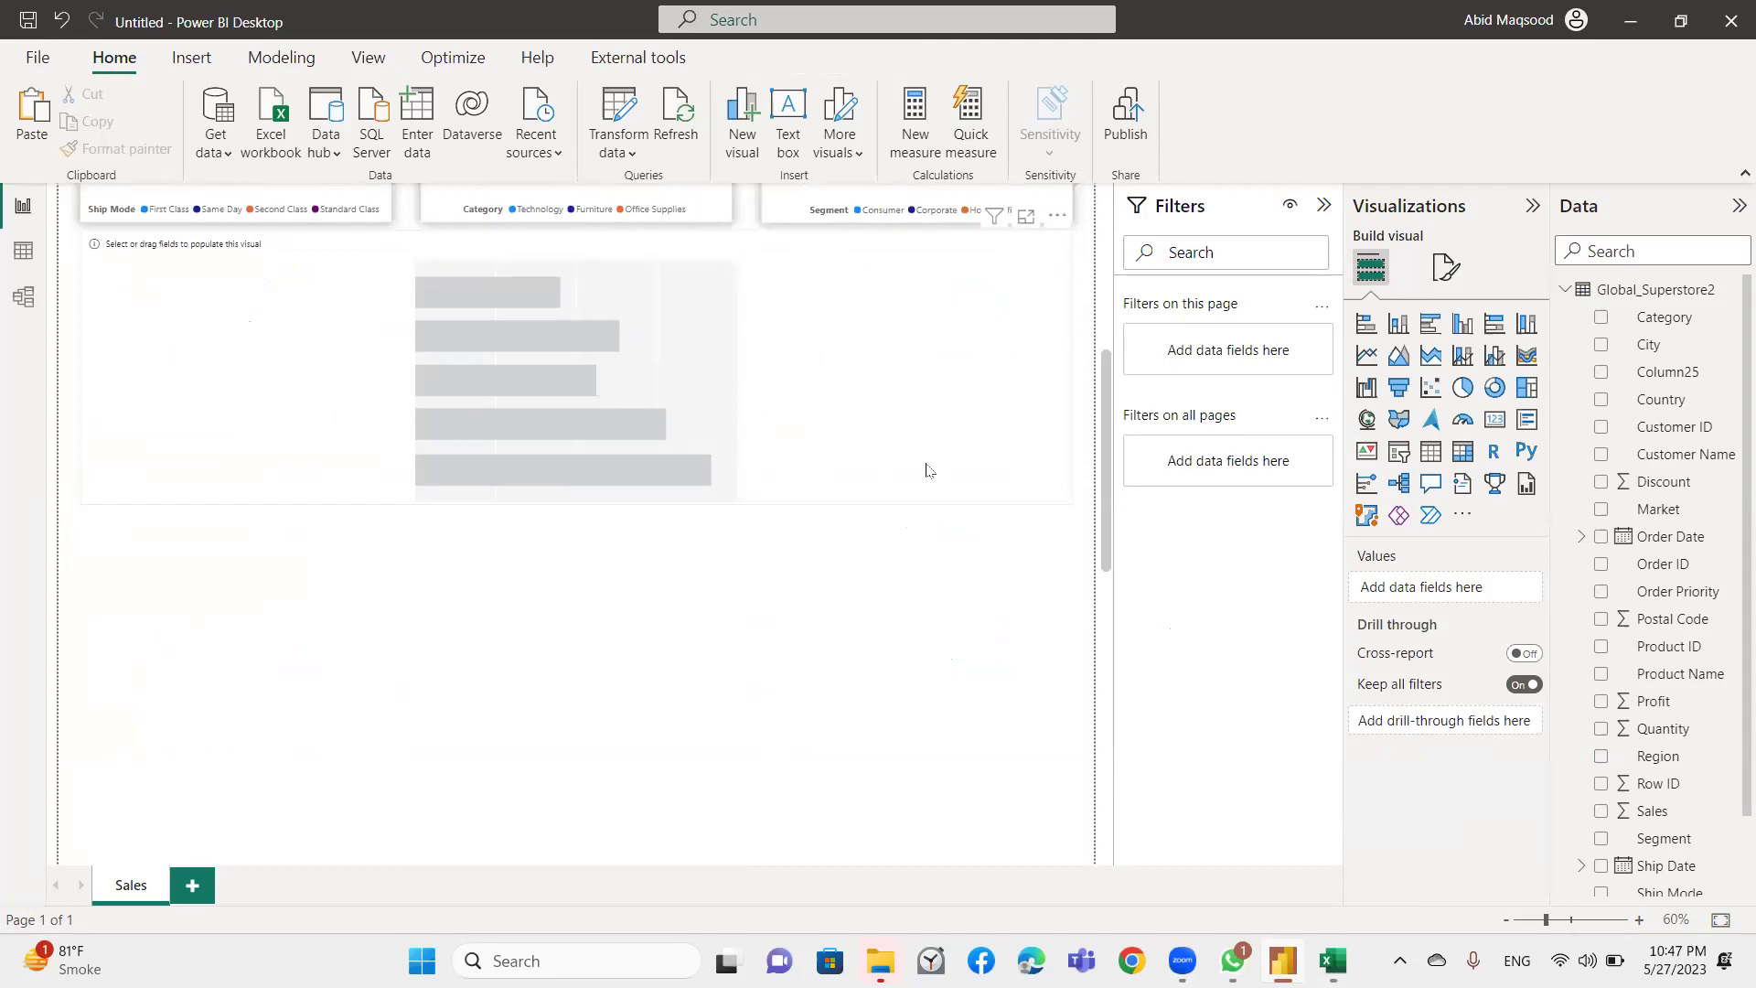
left_click(815, 478)
scroll(815, 477, "up", 4)
scroll(816, 477, "up", 1)
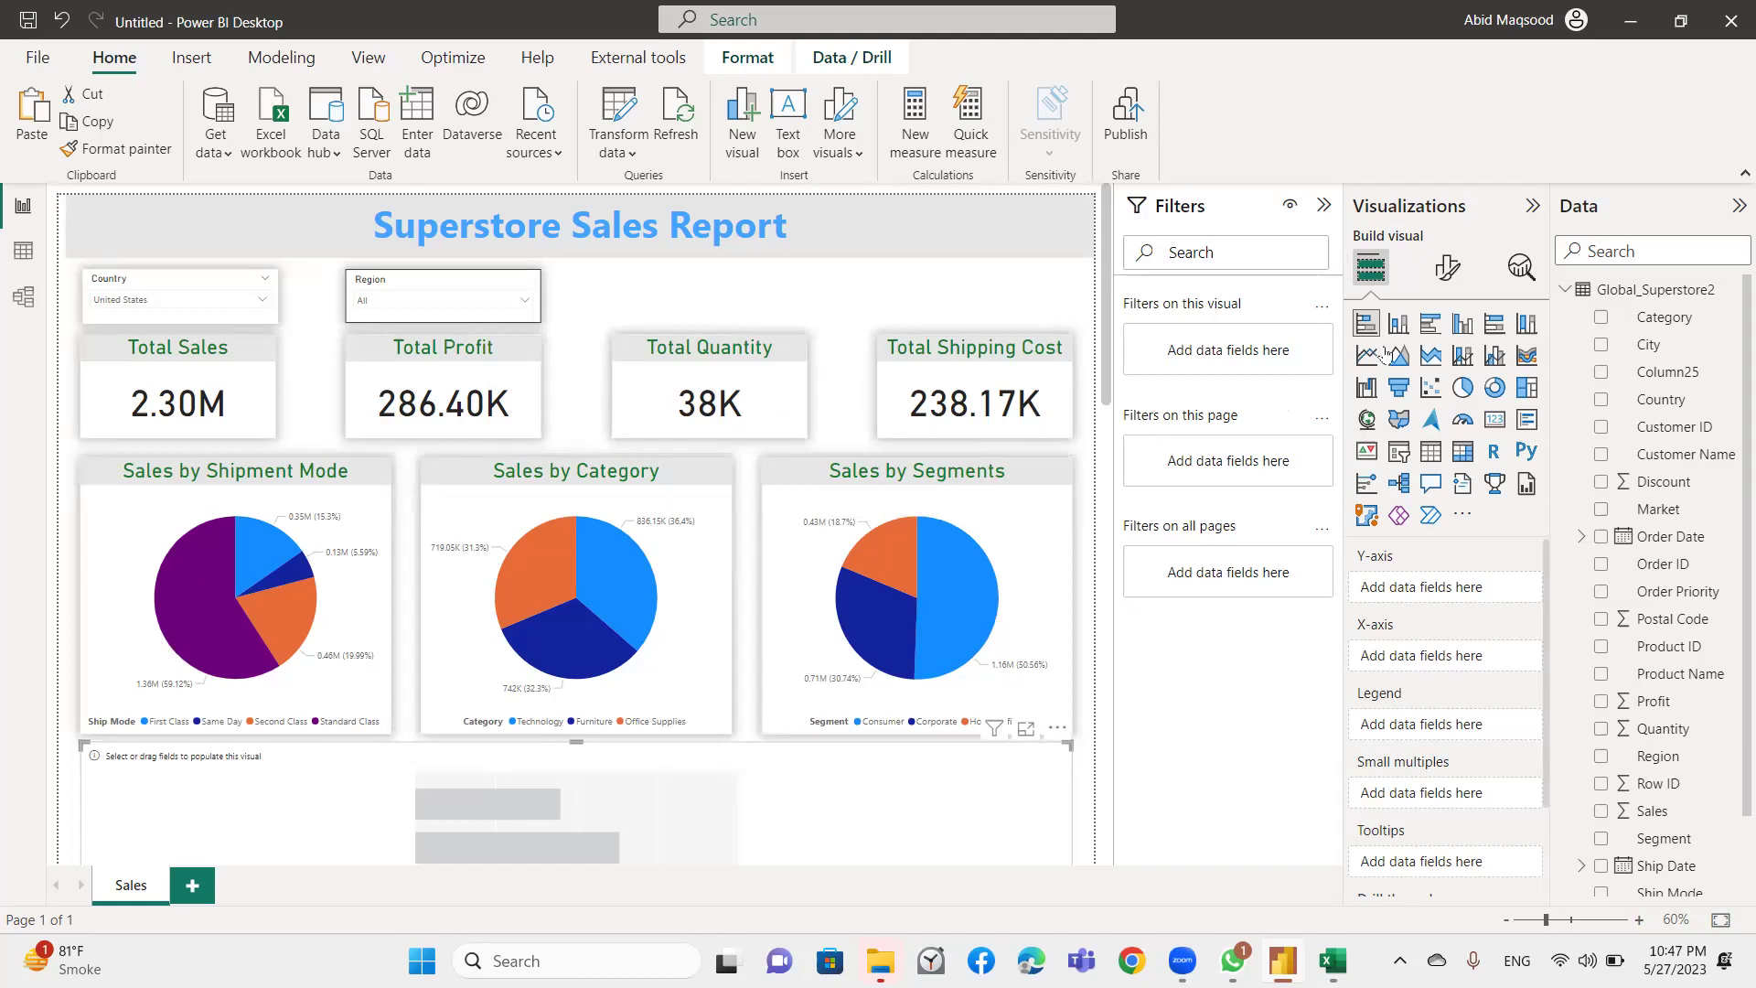
left_click(1398, 323)
scroll(823, 512, "down", 5)
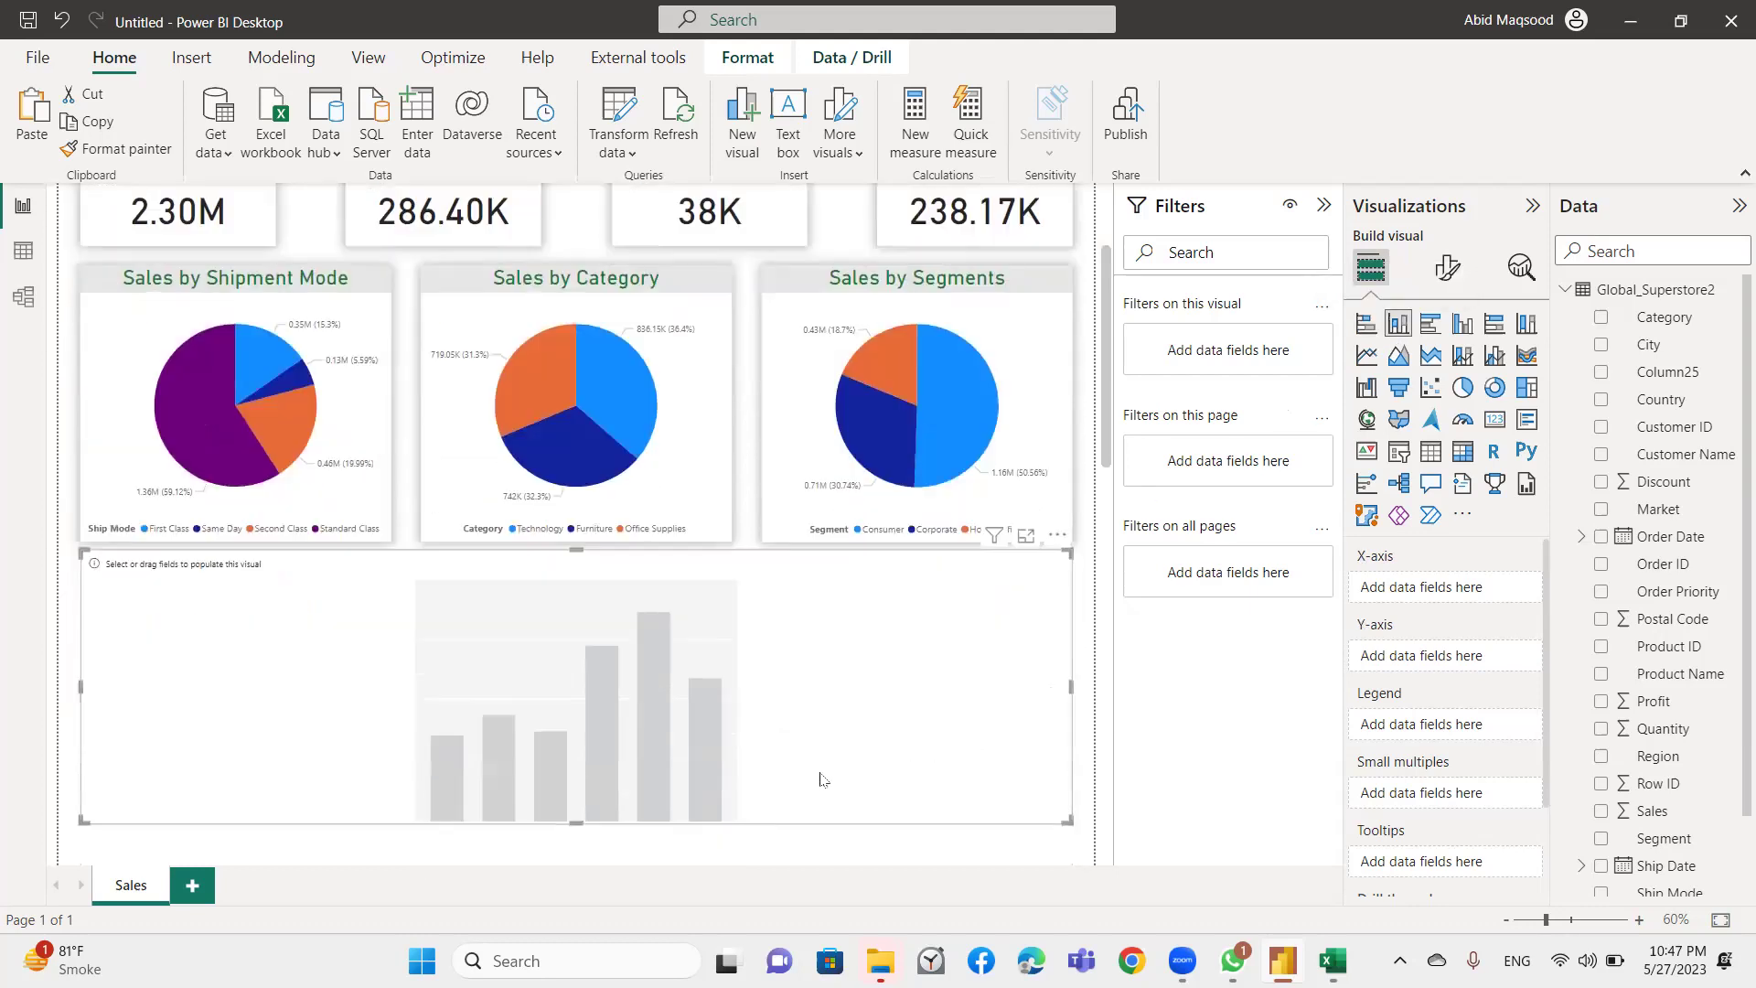
scroll(645, 449, "down", 2)
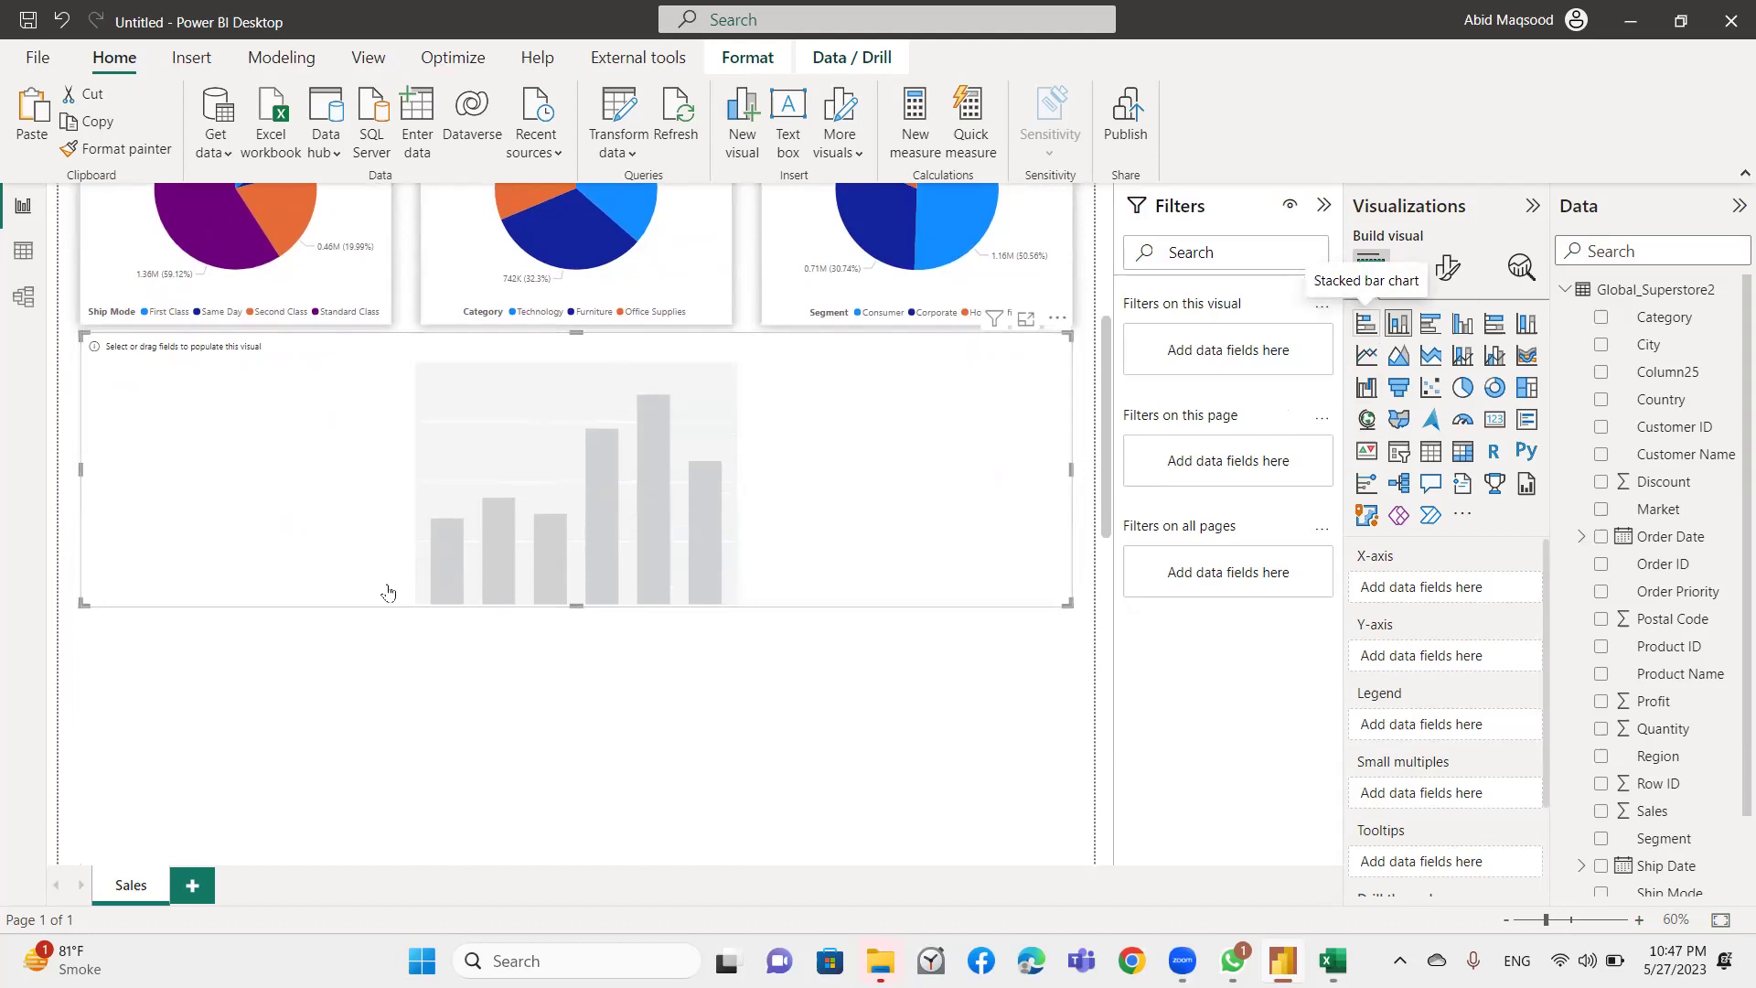
left_click(1368, 323)
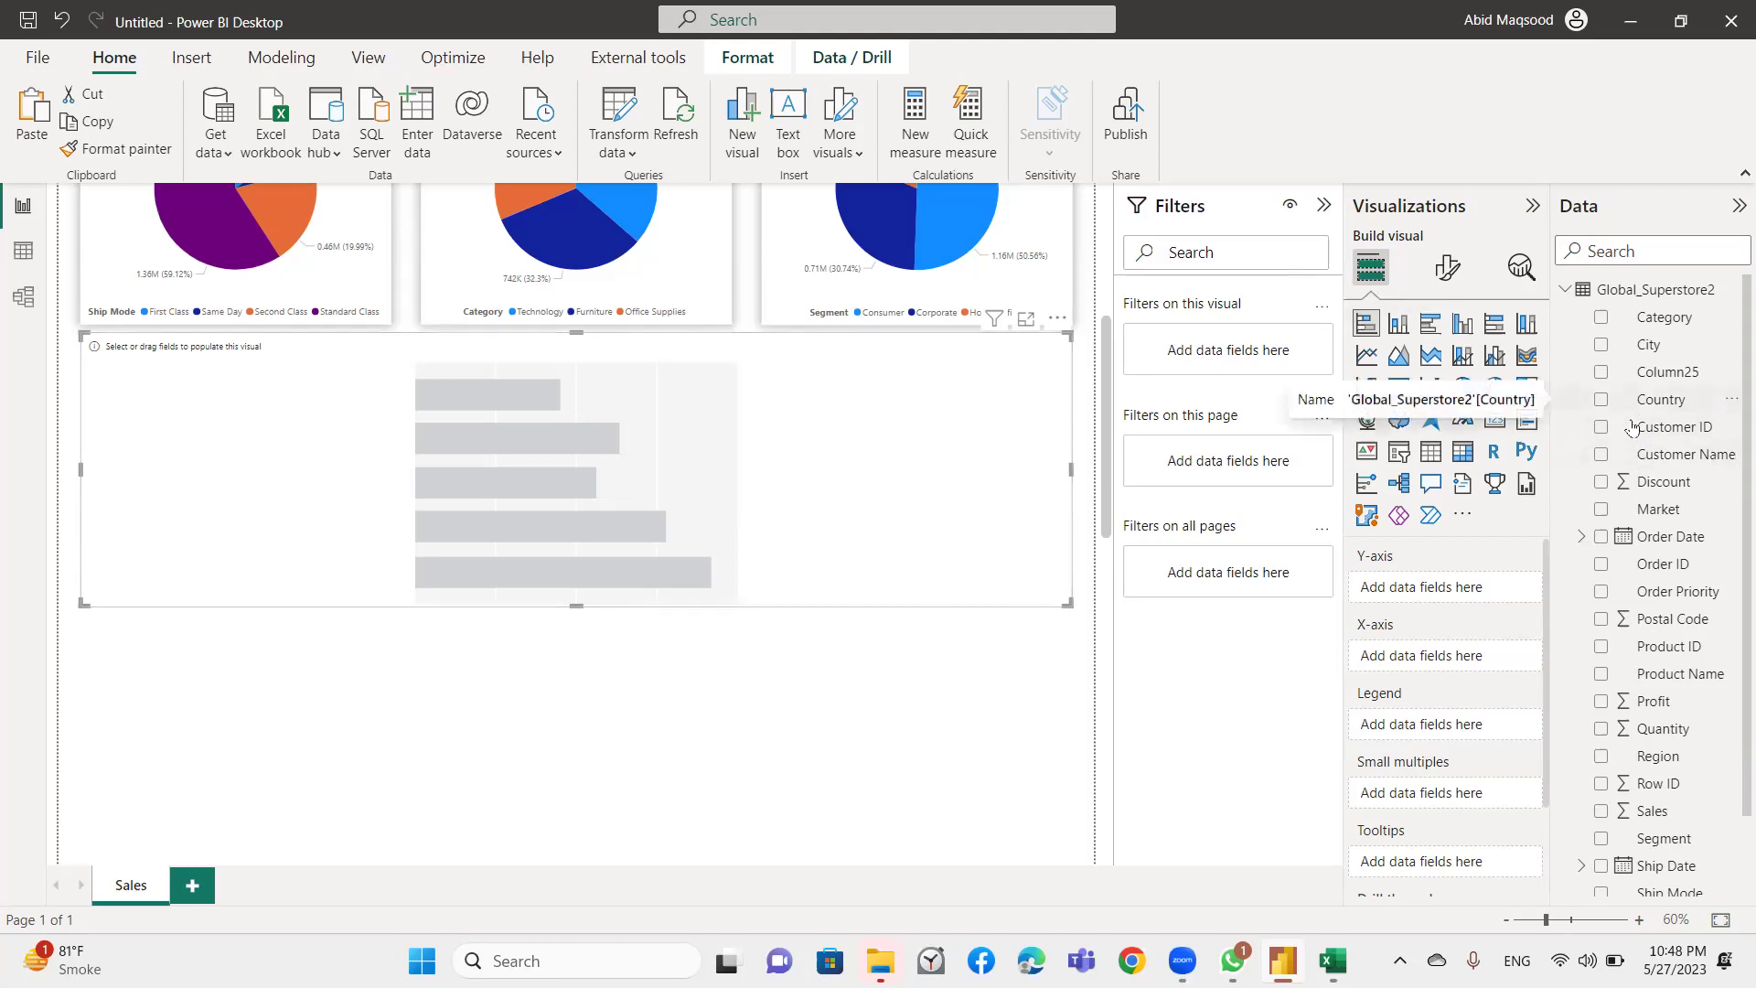
scroll(1661, 589, "down", 2)
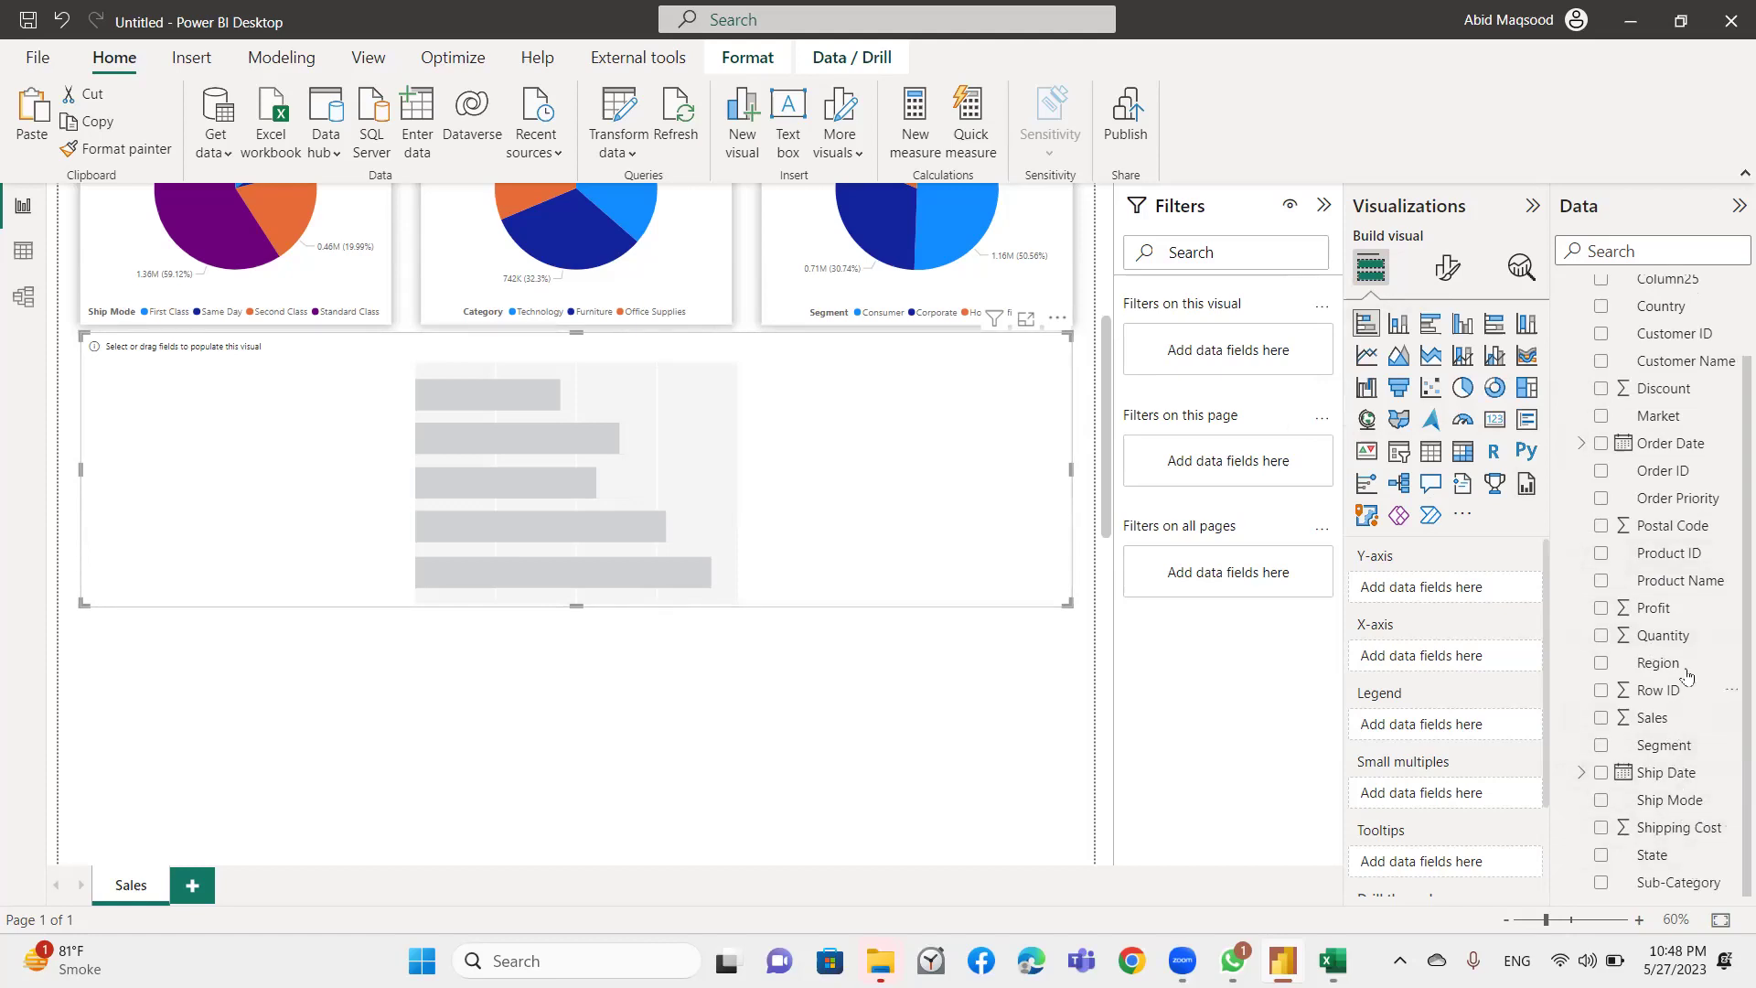
Put Region on the Y-axis, Sales on the X-axis and Segment in the Legend.
mouse_move(1645, 673)
left_mouse_down()
mouse_move(1526, 631)
mouse_move(1469, 586)
left_mouse_up()
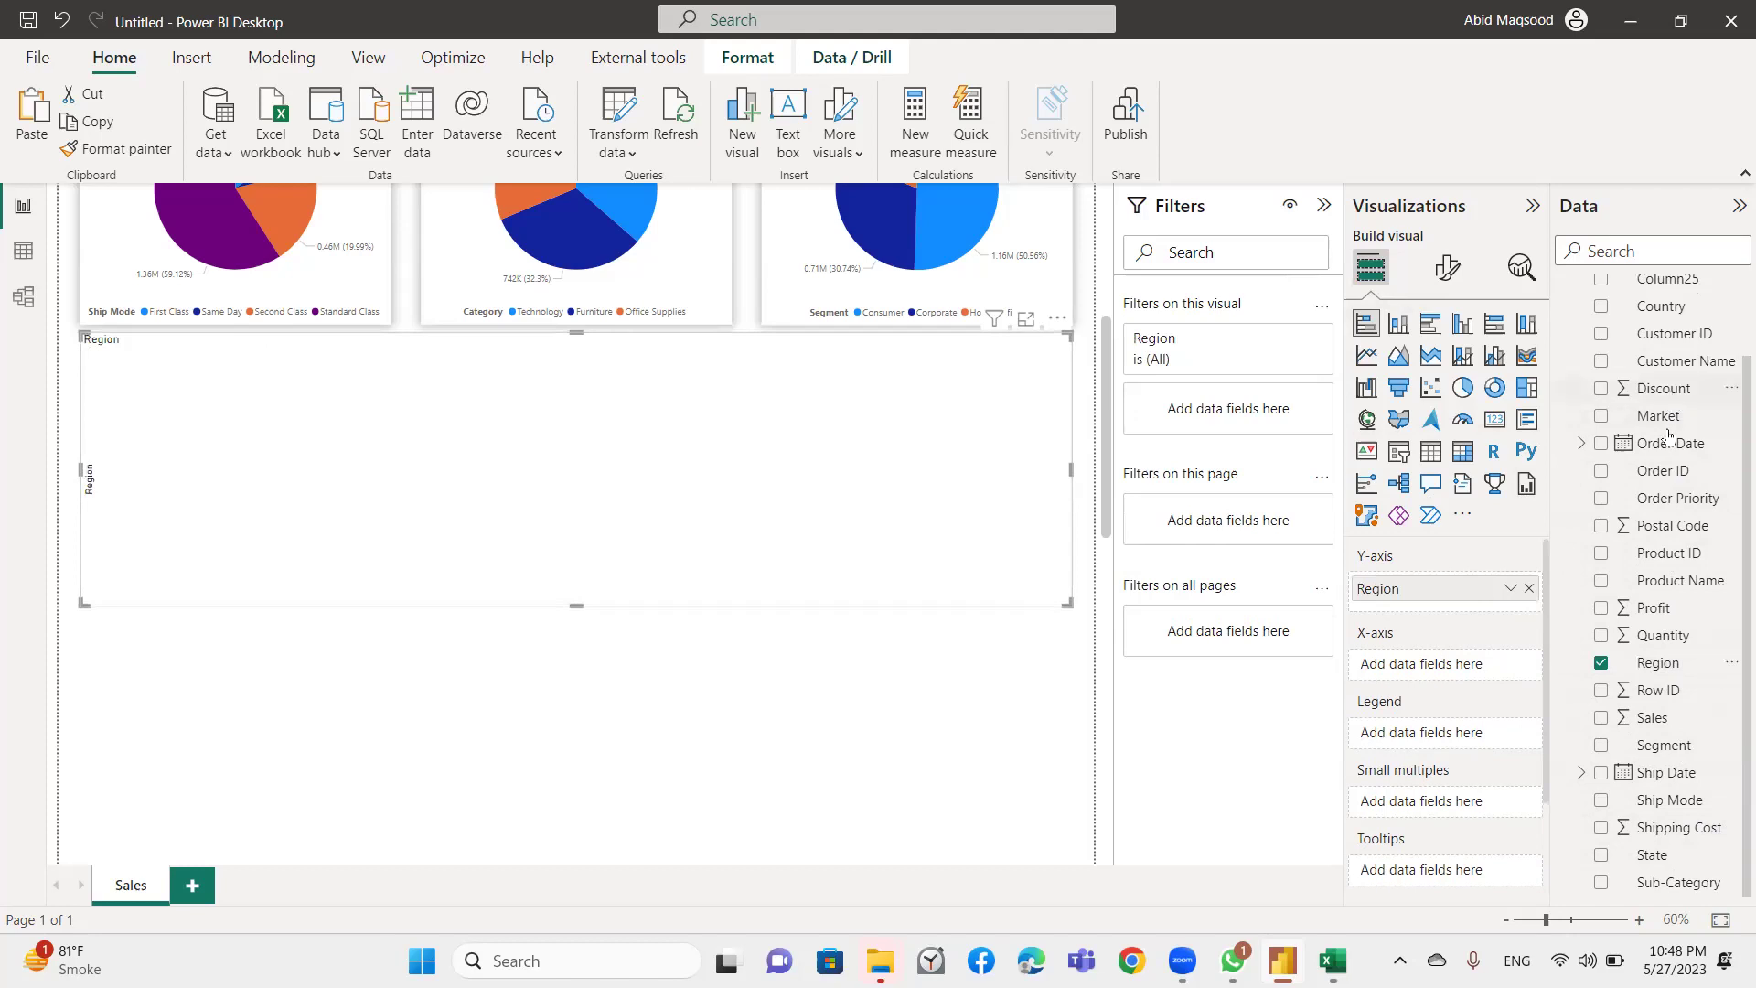
mouse_move(1653, 607)
left_mouse_down()
mouse_move(1438, 695)
mouse_move(1430, 666)
left_mouse_up()
mouse_move(1651, 717)
left_mouse_down()
mouse_move(1454, 723)
mouse_move(1434, 667)
left_mouse_up()
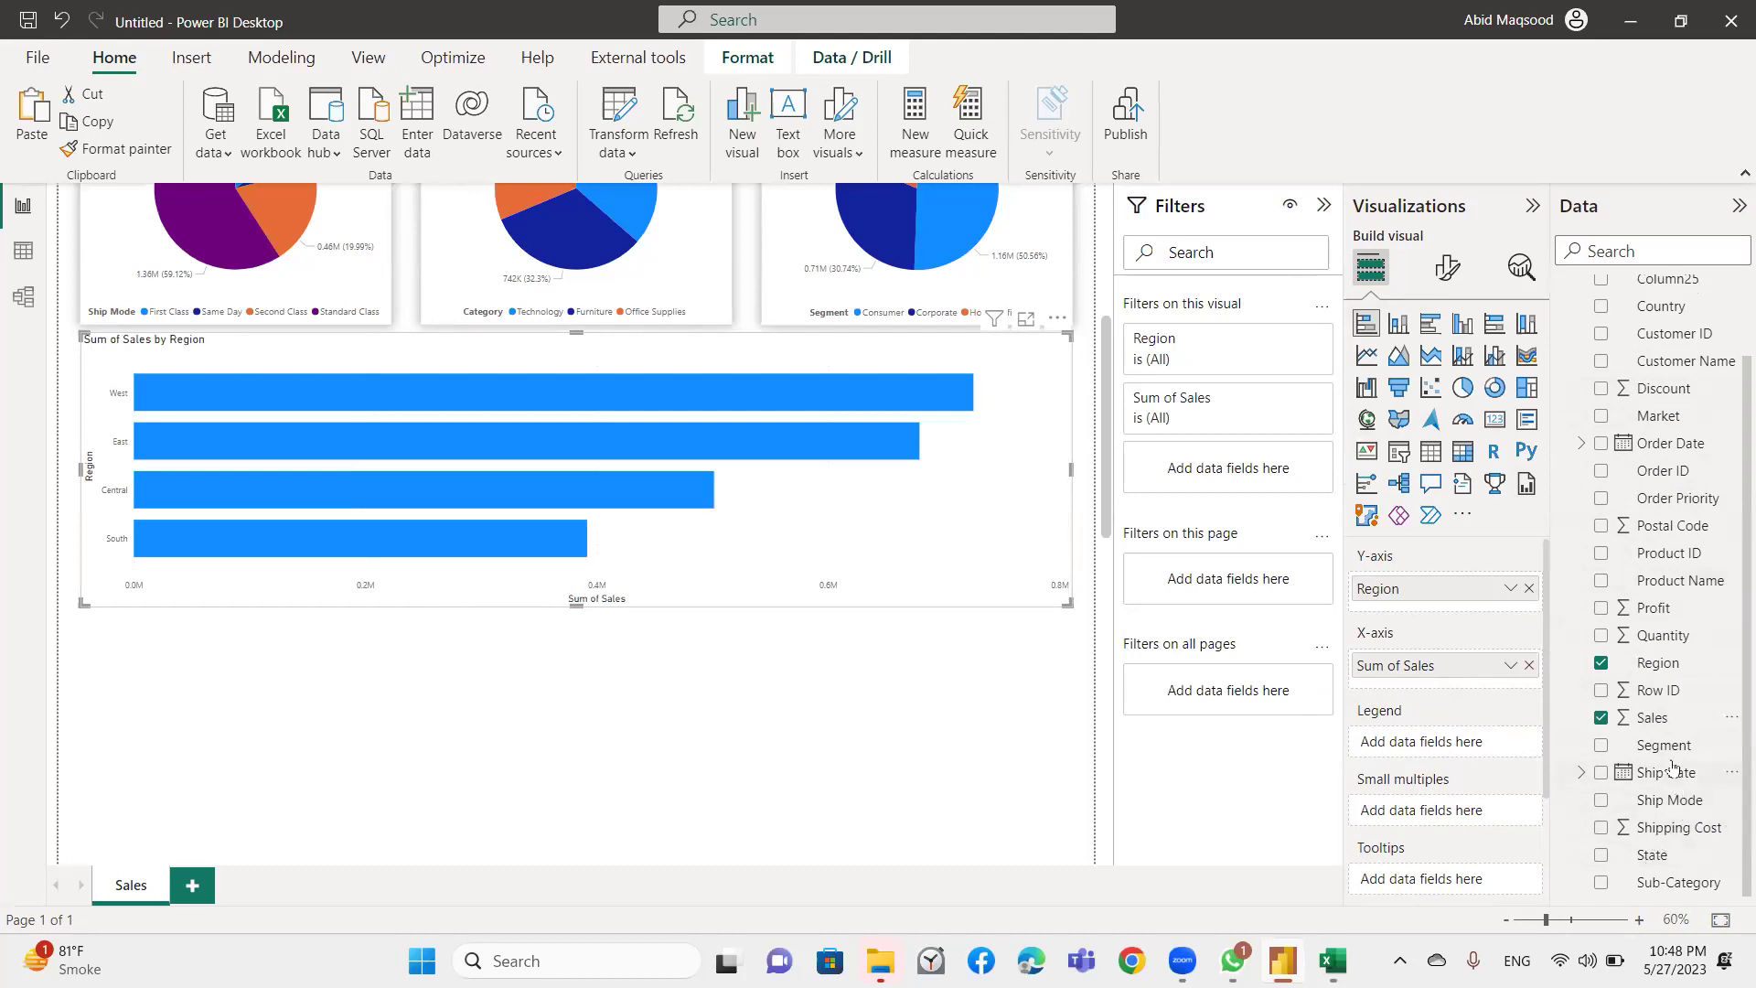
left_click_drag(1664, 745, 1460, 745)
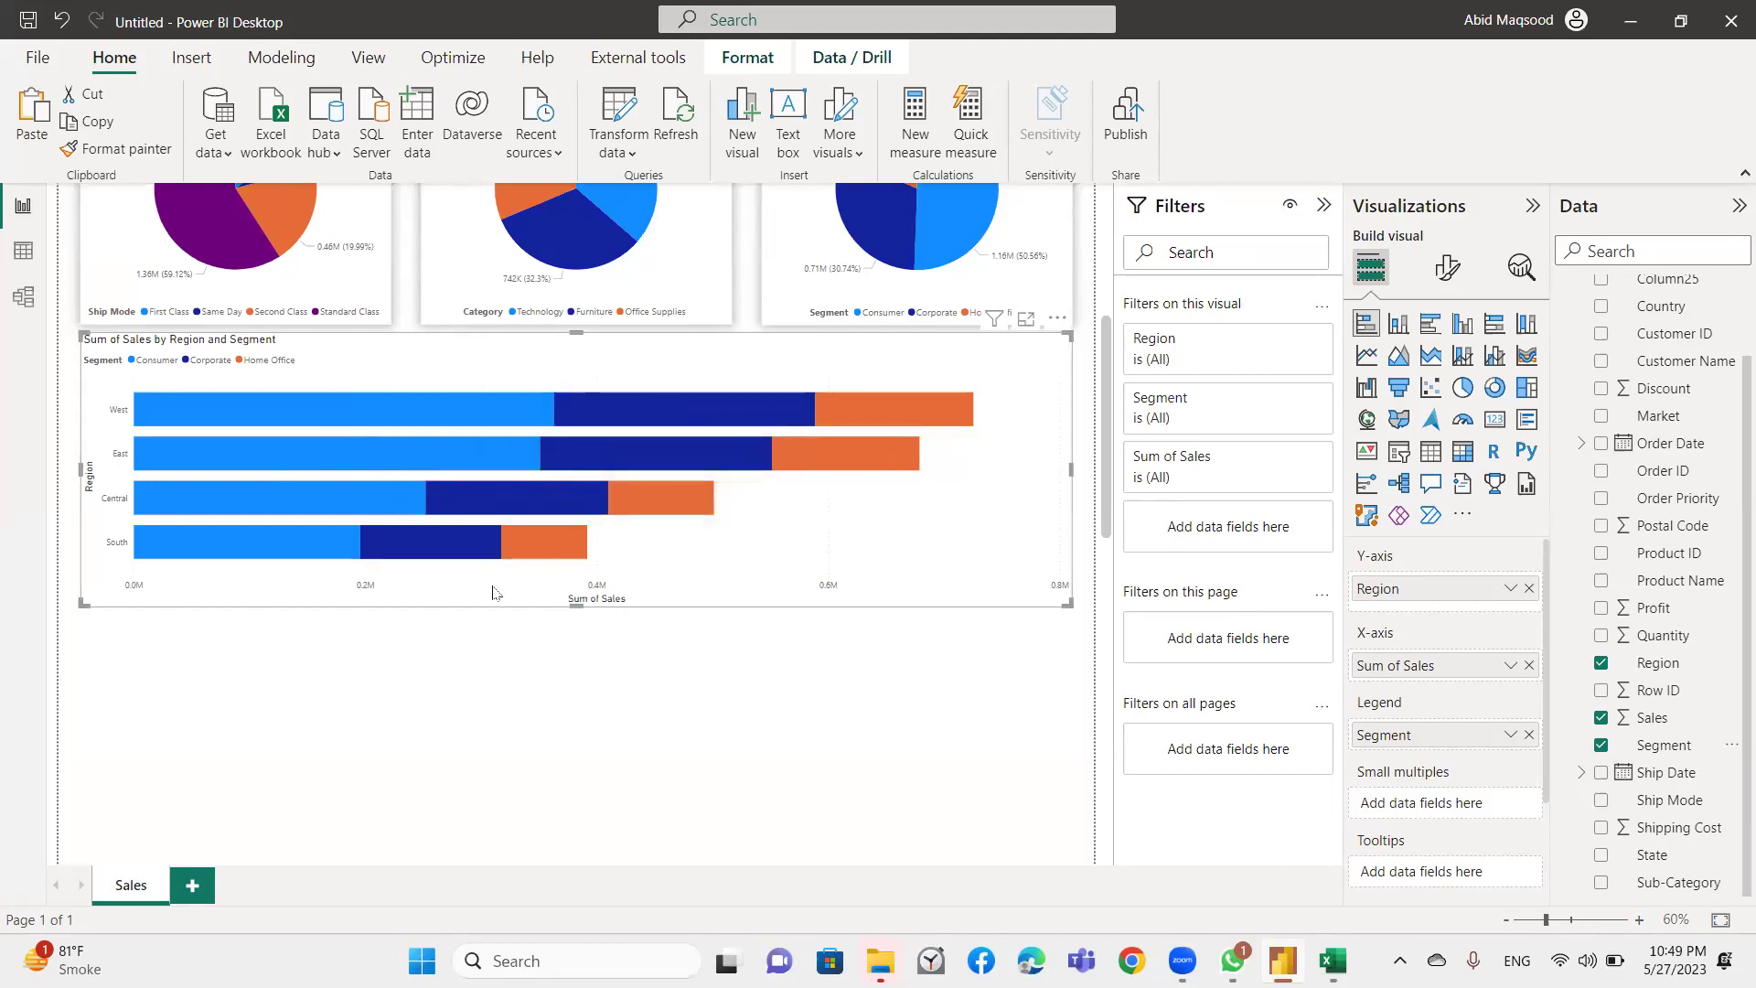
Compare 100% stacked bar, clustered bar and stacked column views, settling on Clustered column chart.
left_click(1495, 325)
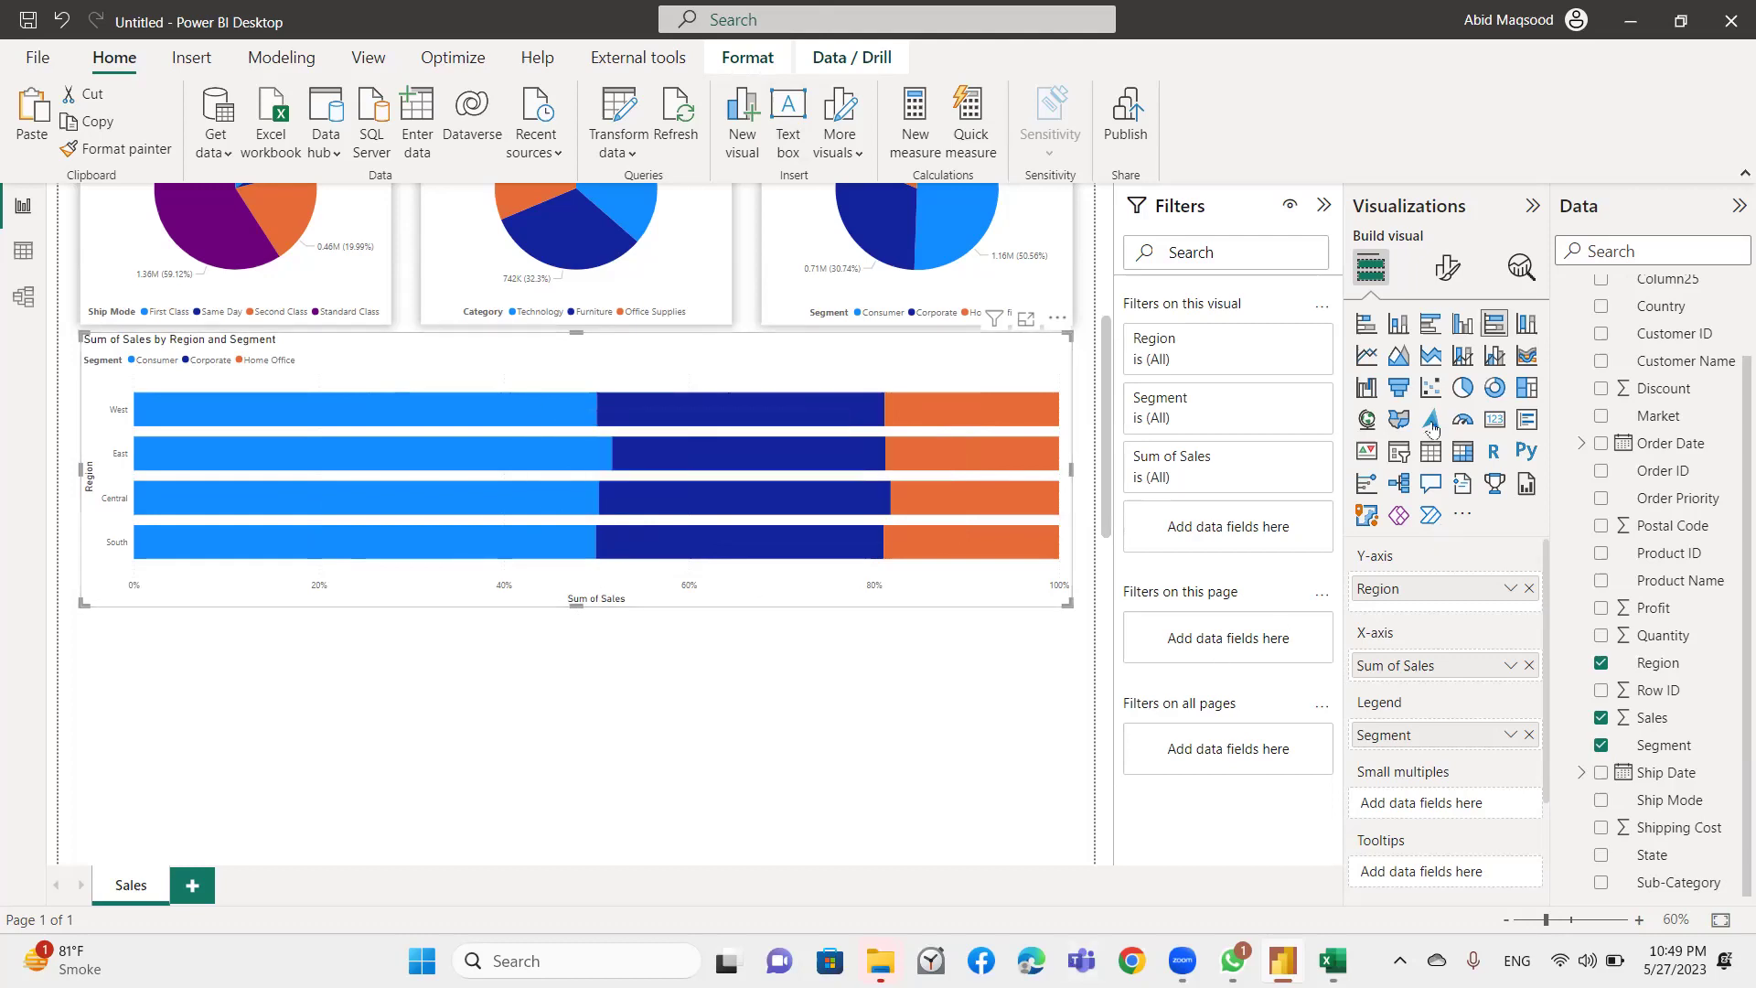
left_click(1431, 327)
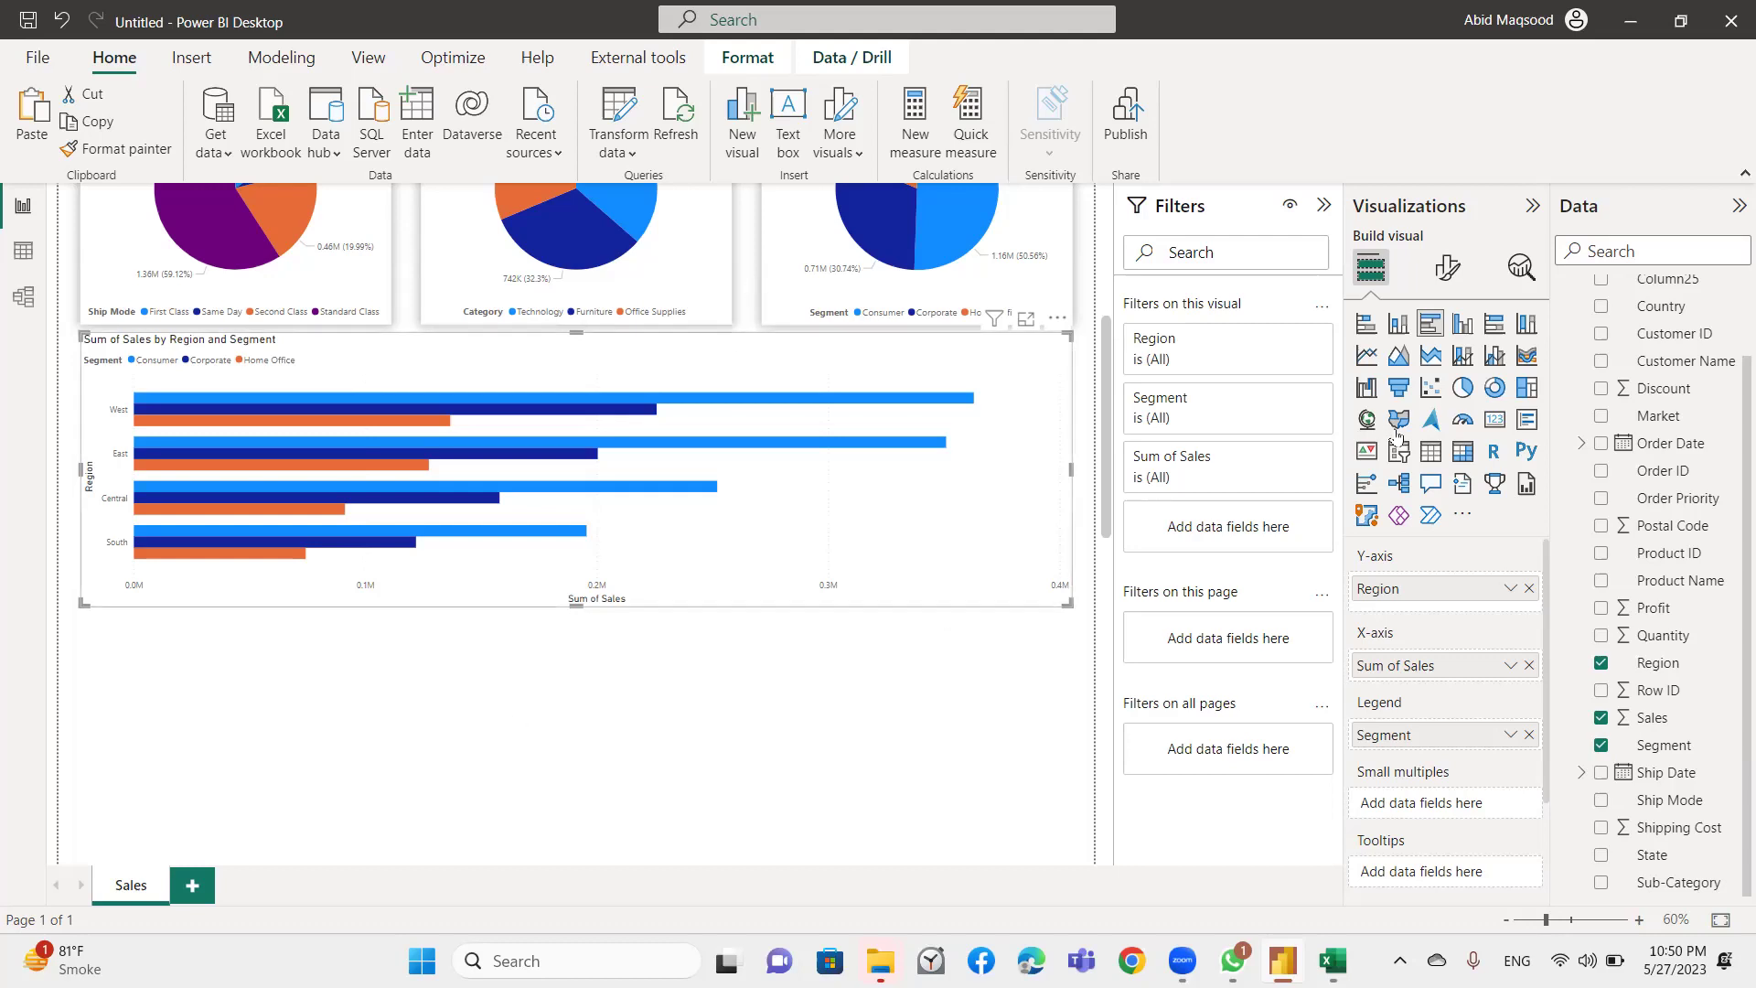
left_click(1395, 326)
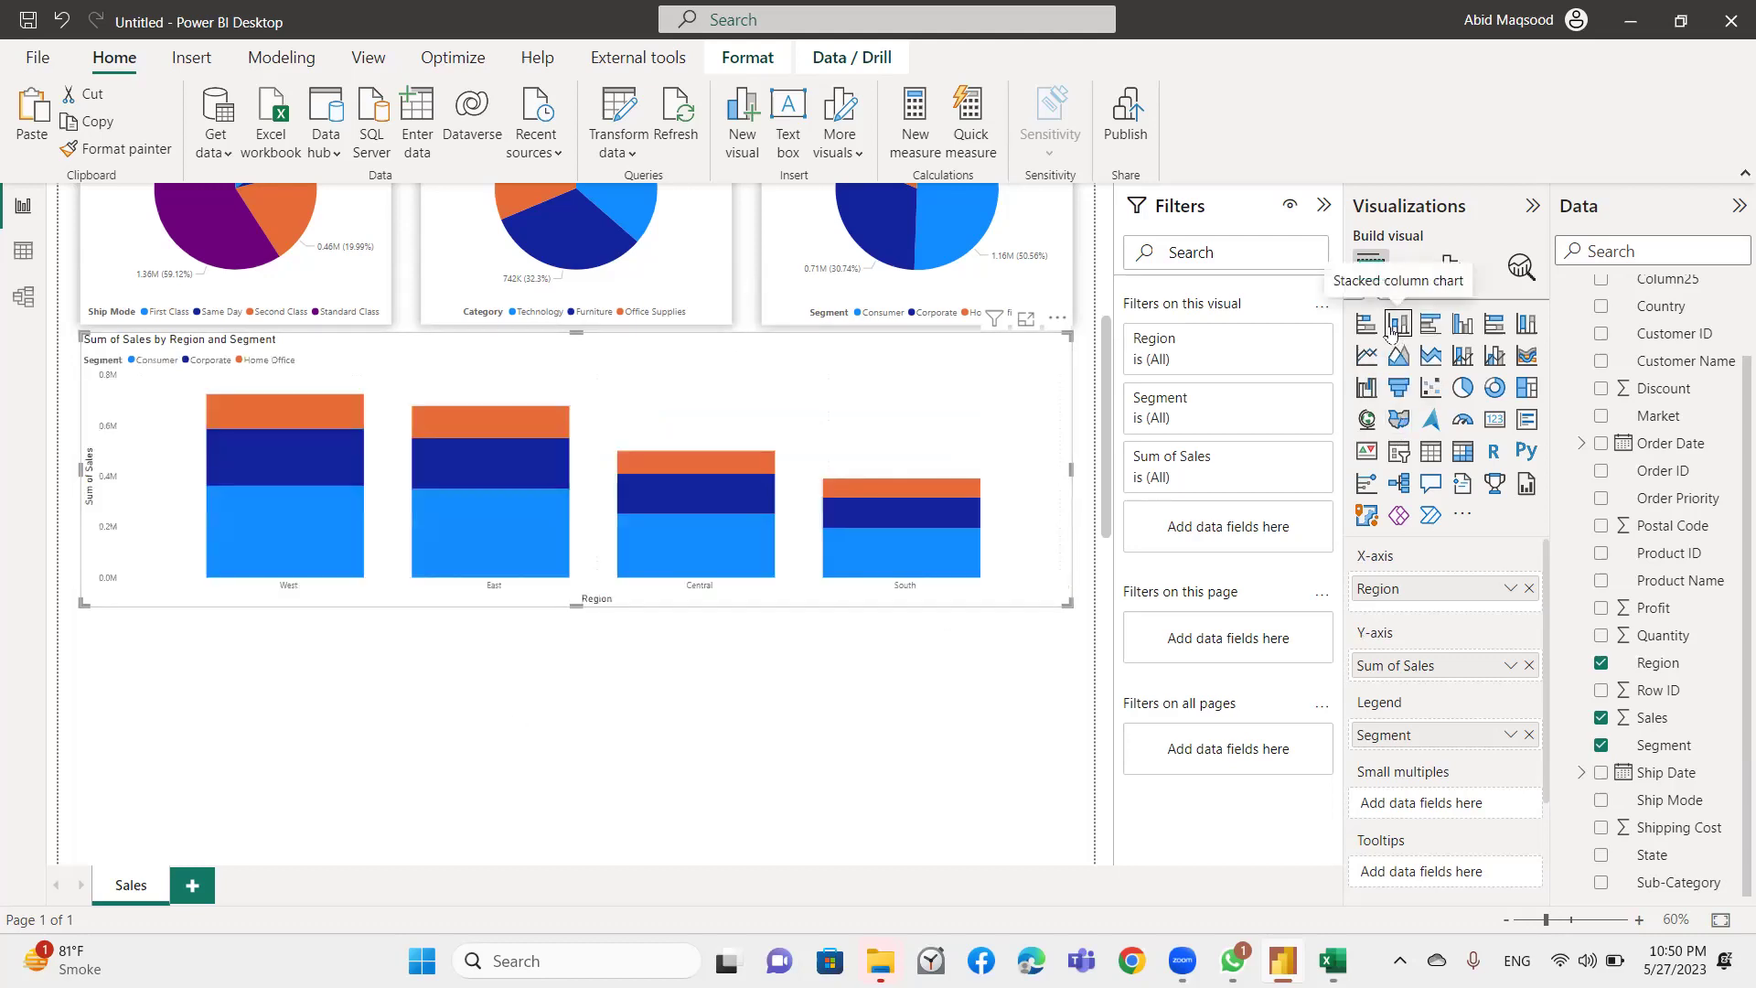
left_click(1434, 325)
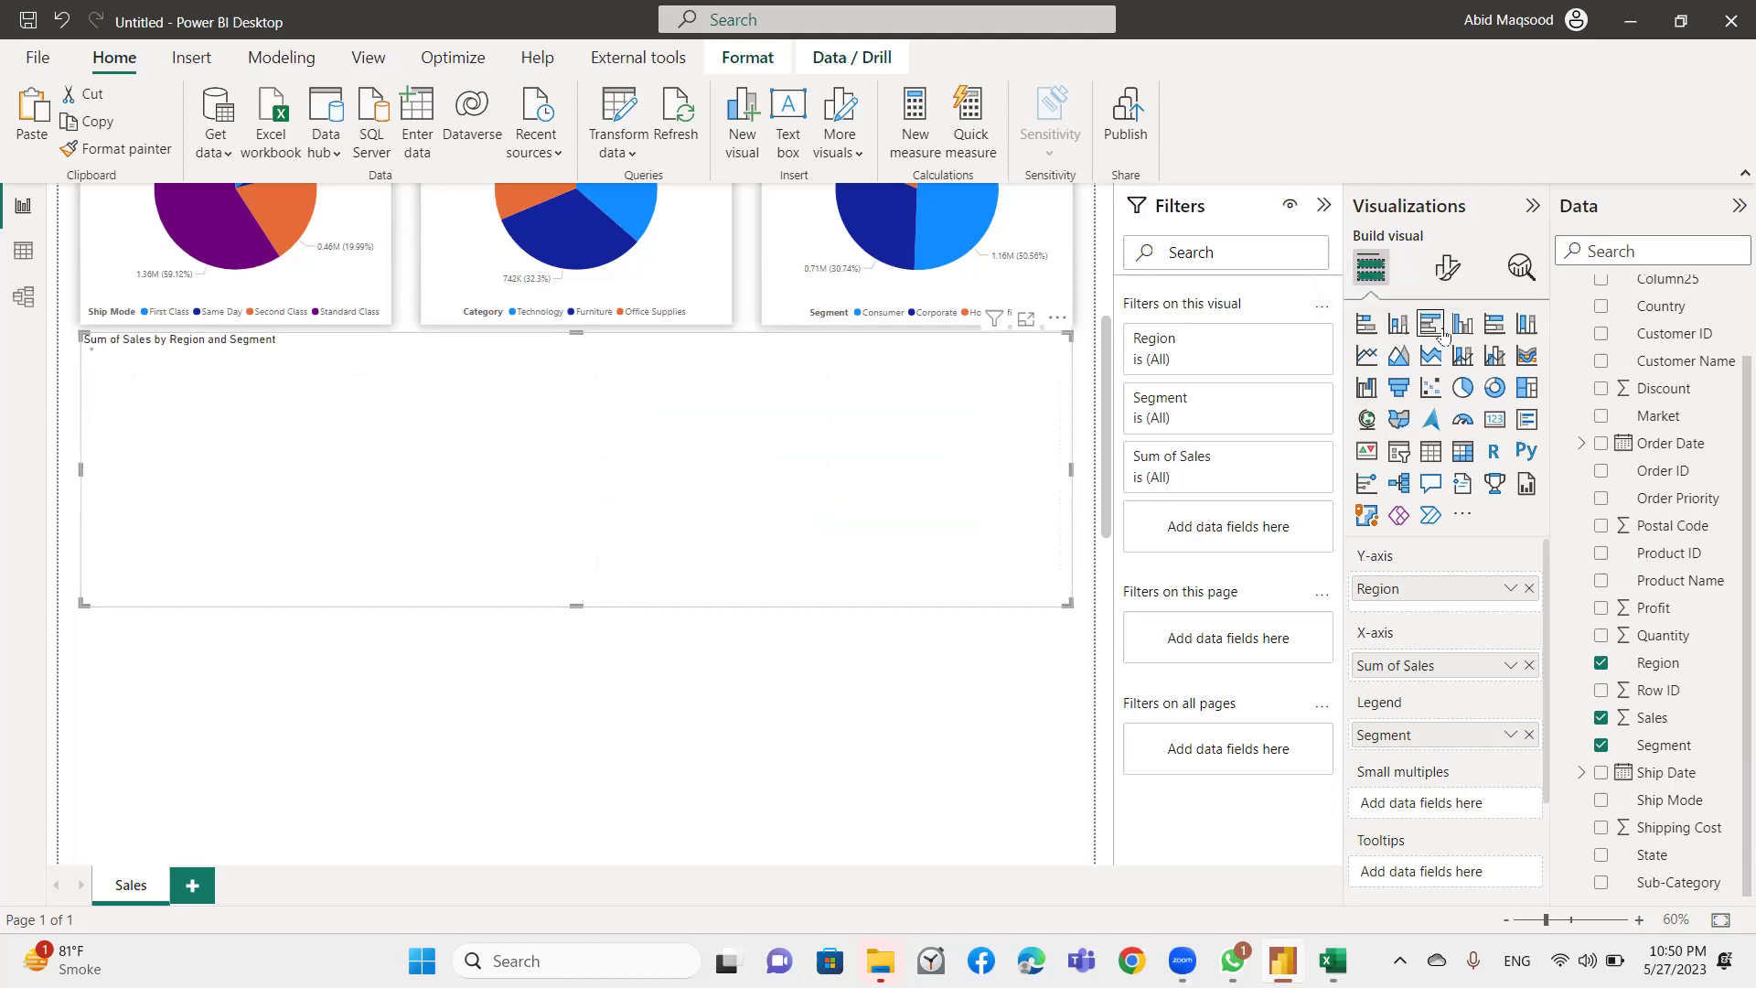
left_click(1463, 326)
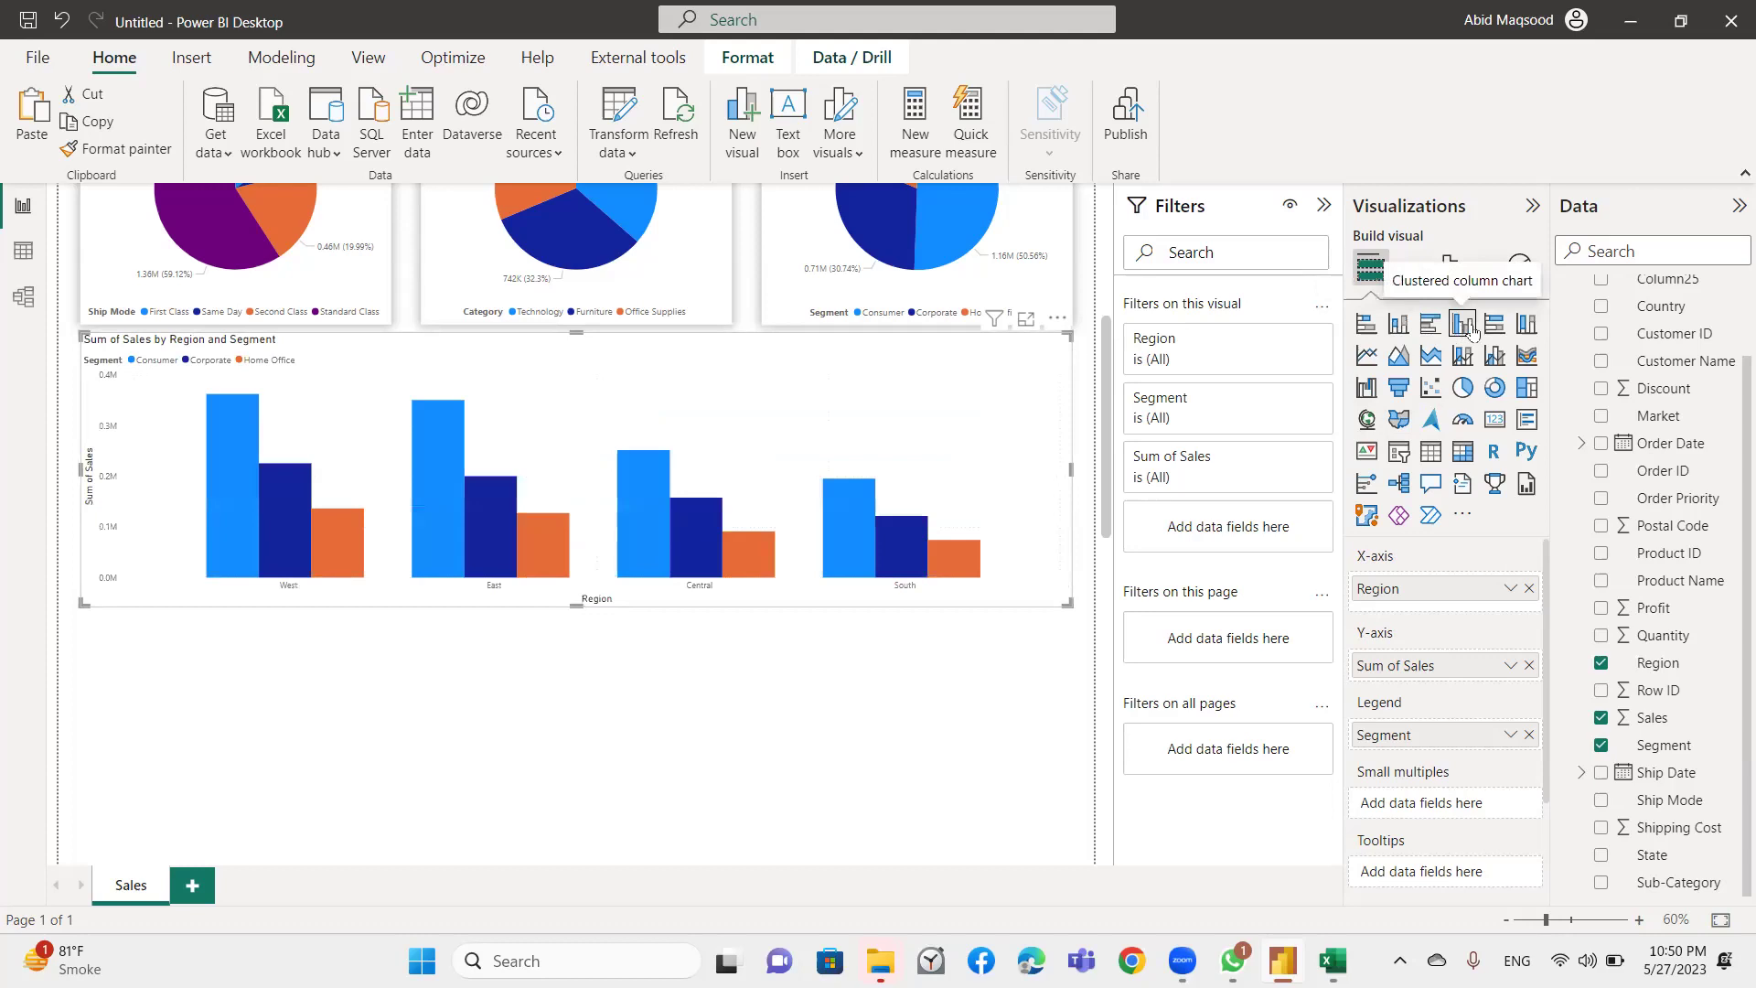
left_click(1420, 329)
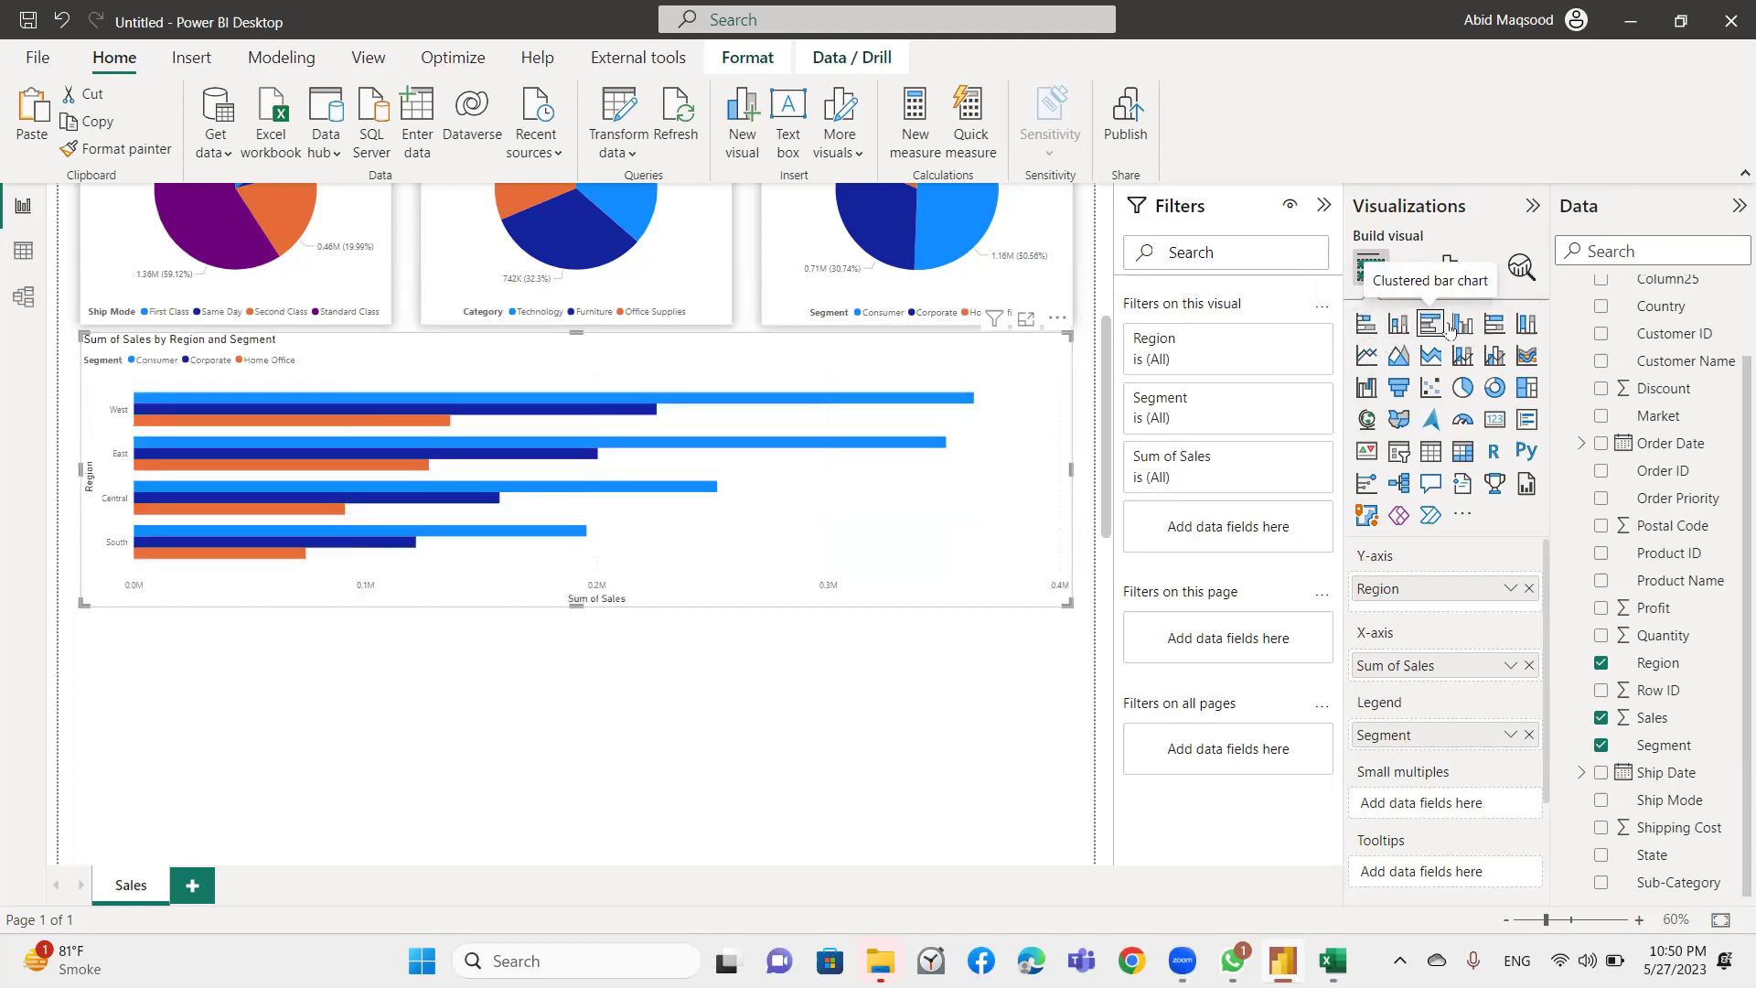
left_click(1456, 328)
Narrow the column chart to about half the page width.
mouse_move(1070, 469)
left_mouse_down()
mouse_move(639, 471)
mouse_move(580, 528)
left_mouse_up()
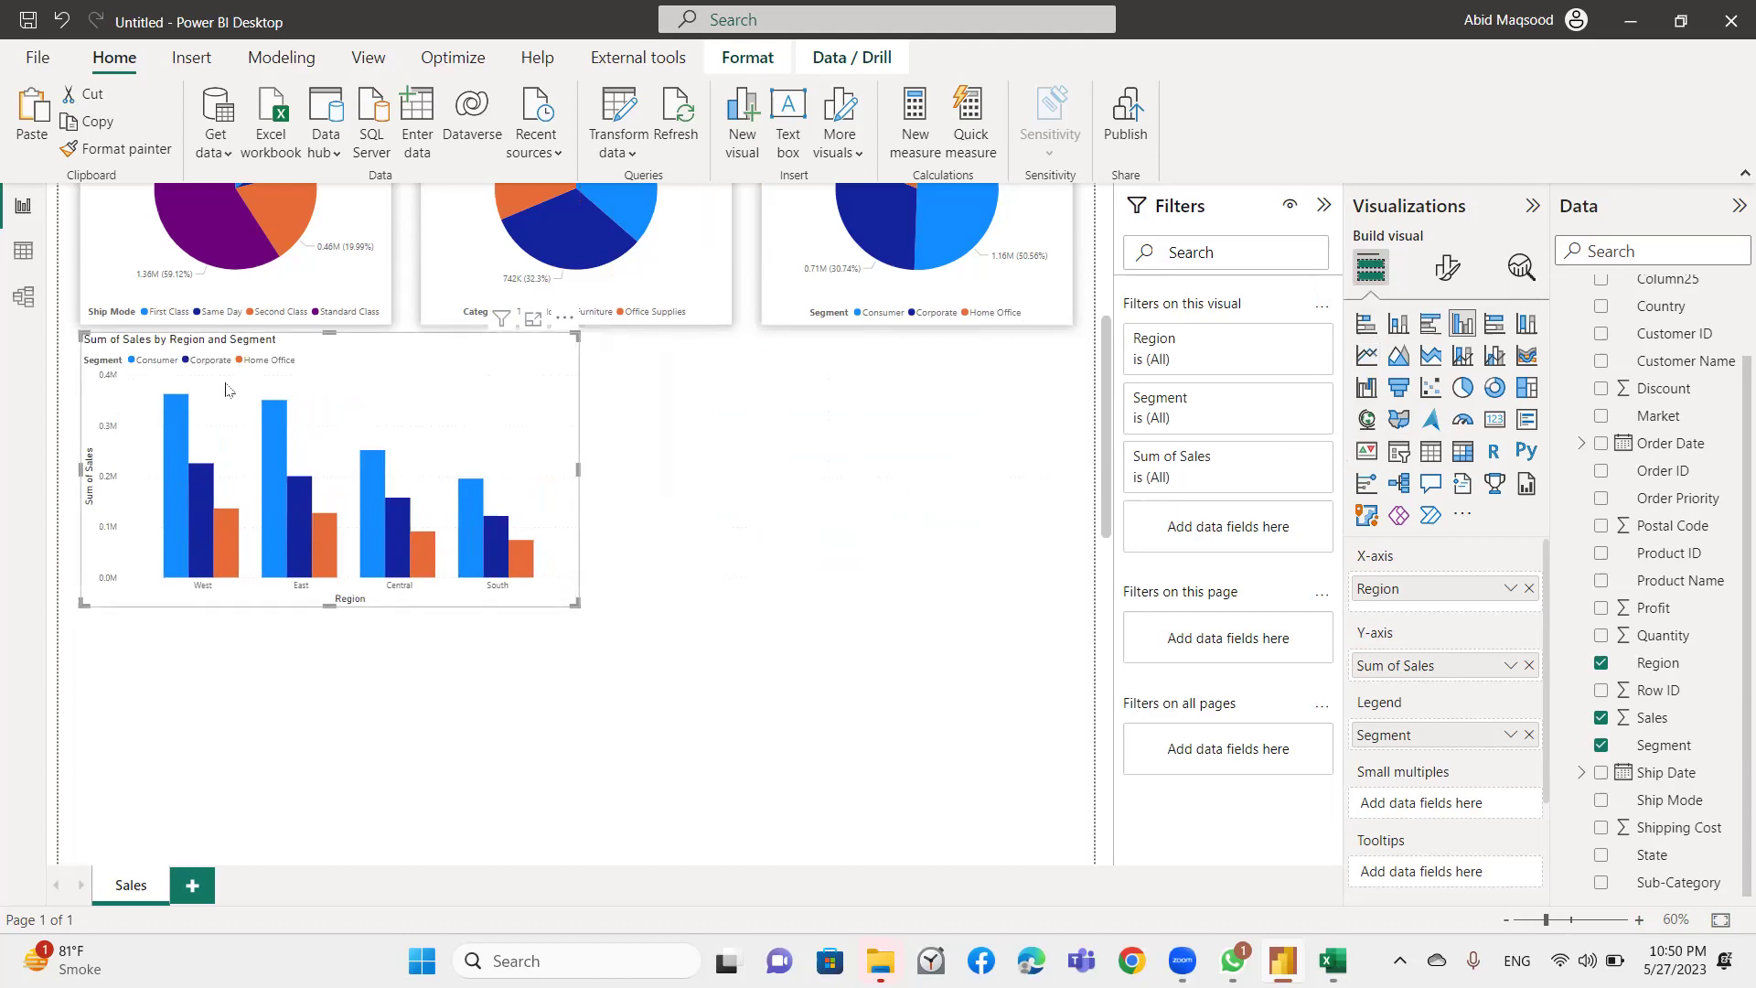
scroll(256, 385, "up", 5)
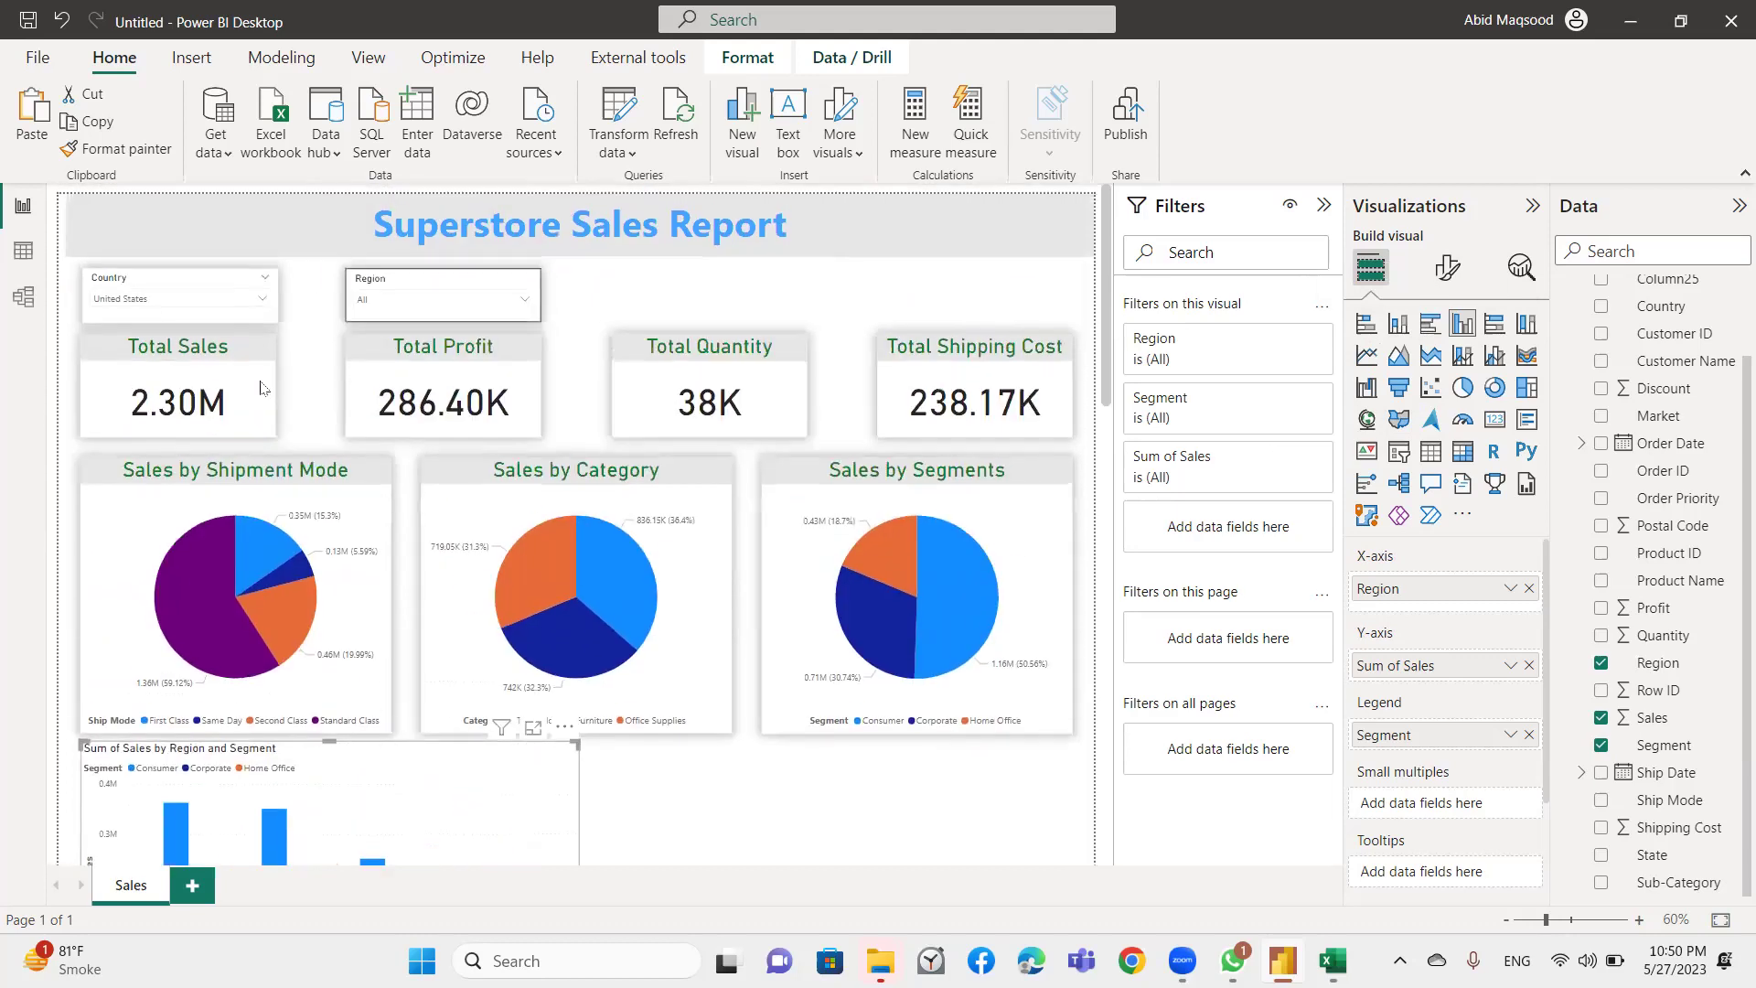
scroll(272, 513, "down", 3)
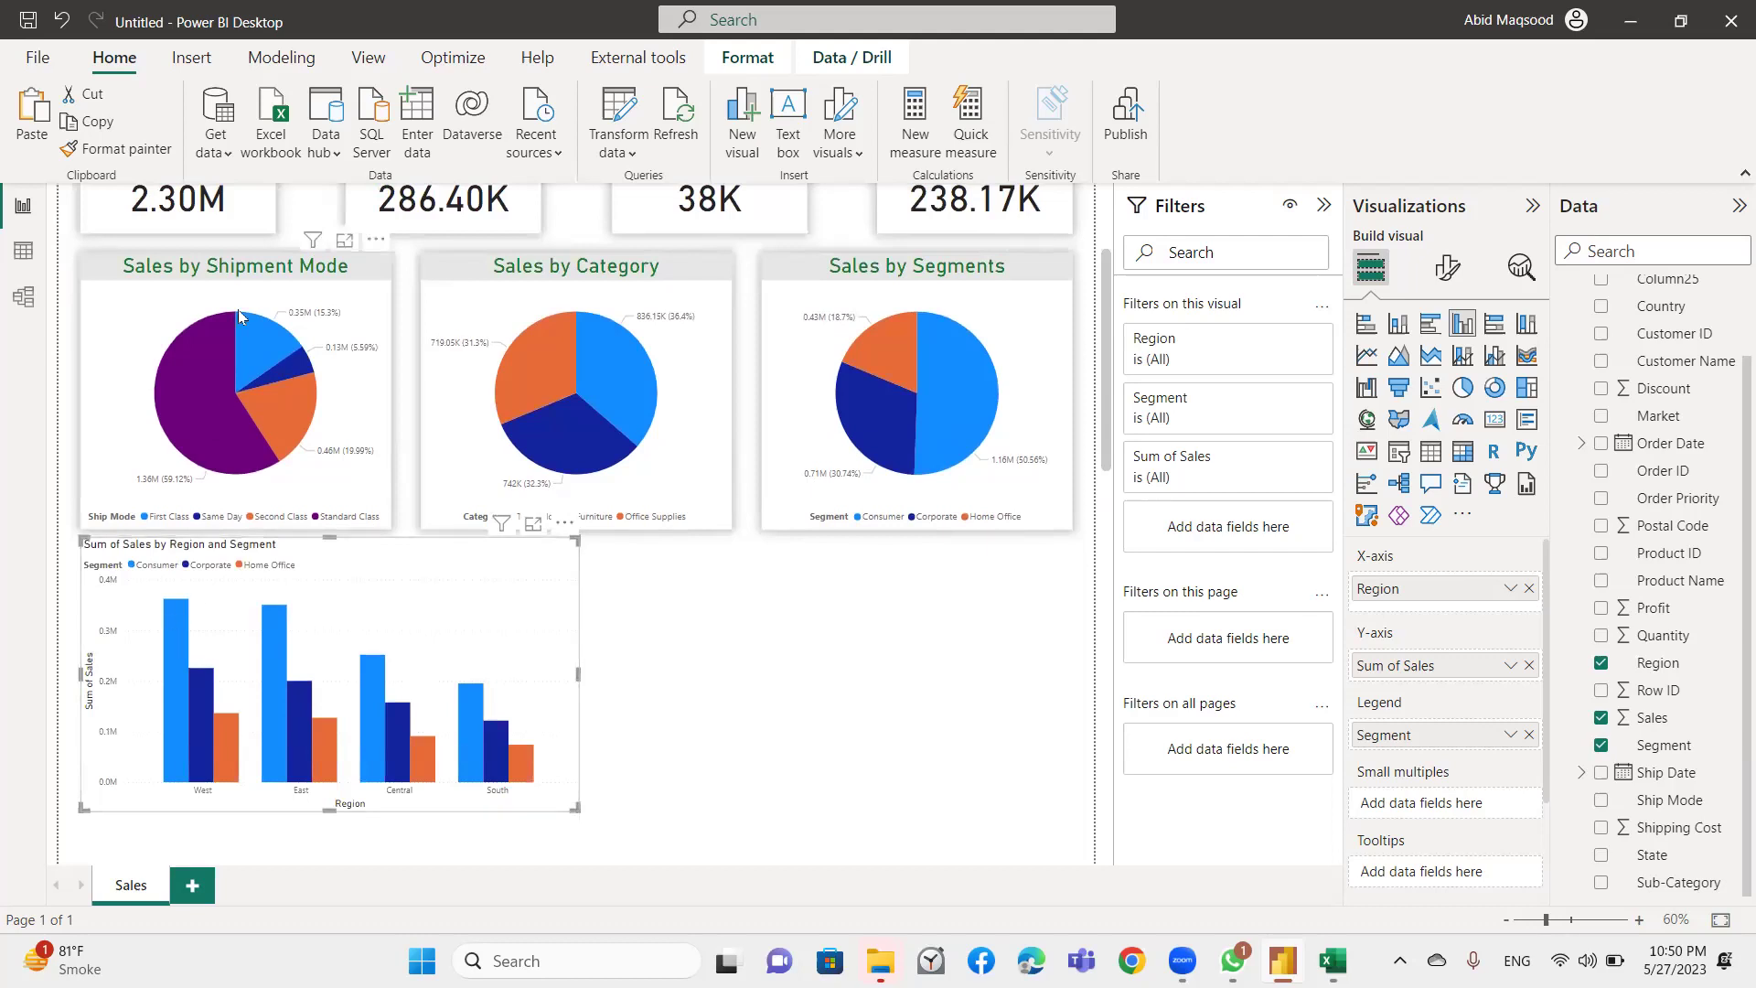
Copy the Sales by Shipment Mode pie's formatting onto the column chart.
left_click(217, 279)
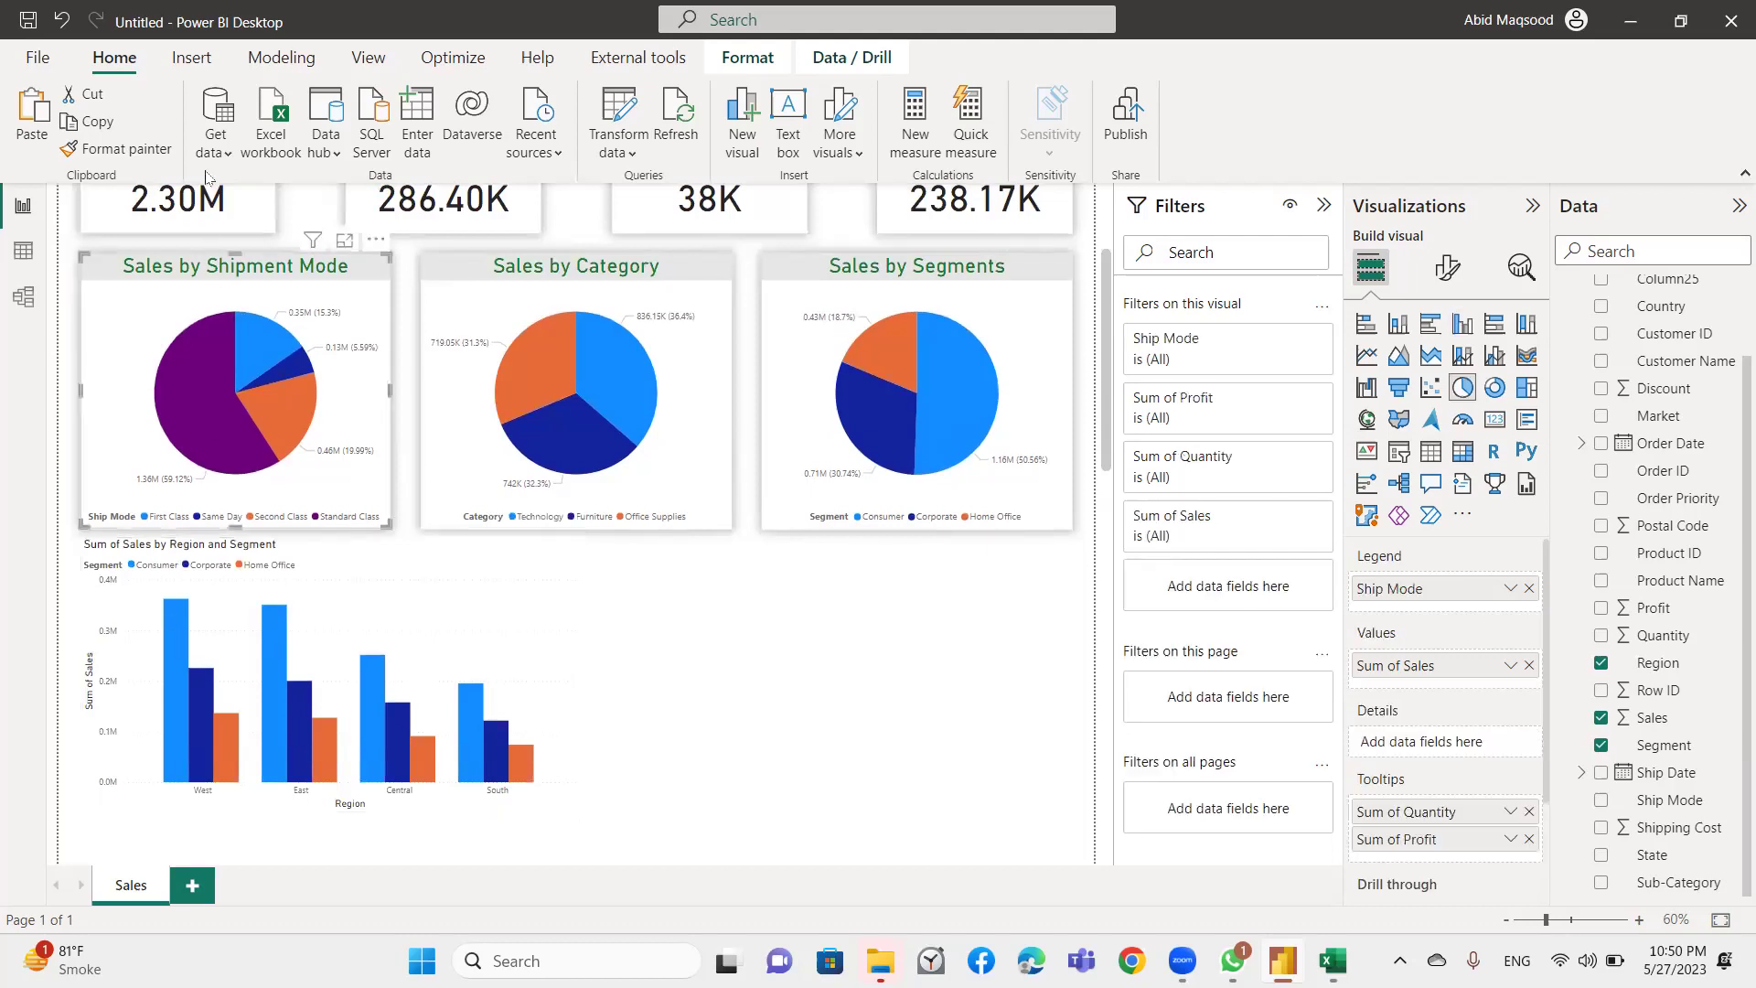
left_click(165, 151)
left_click(301, 583)
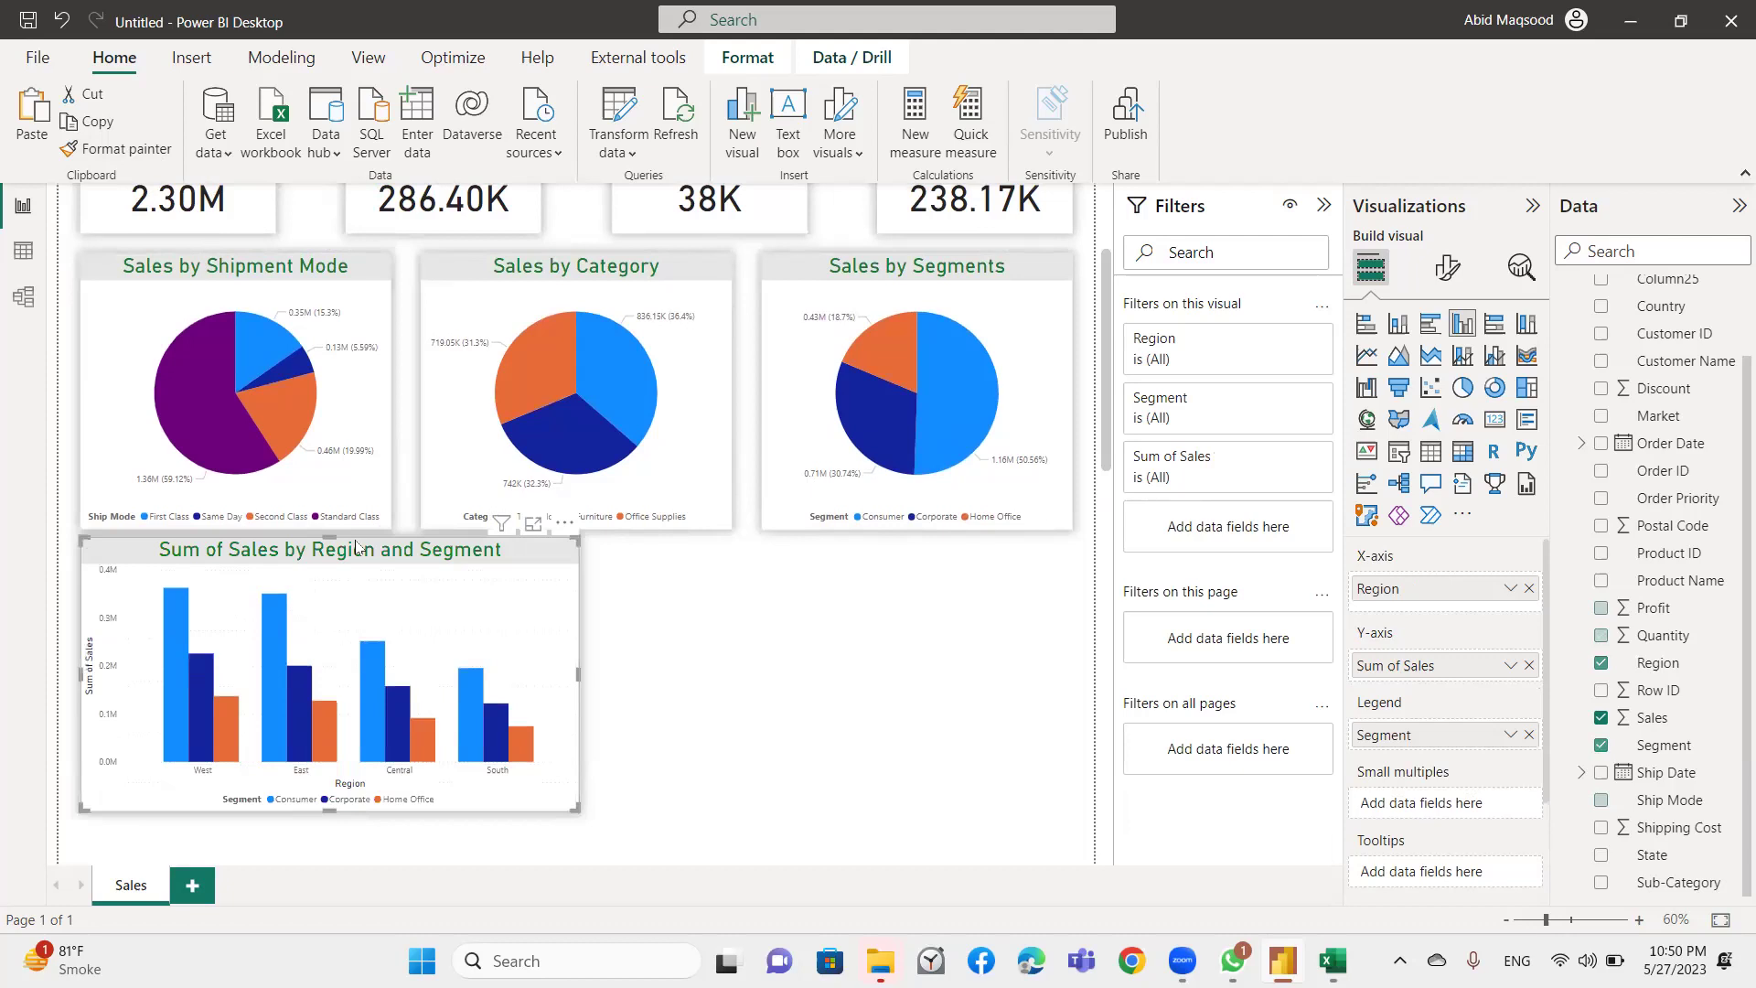
scroll(245, 801, "down", 2)
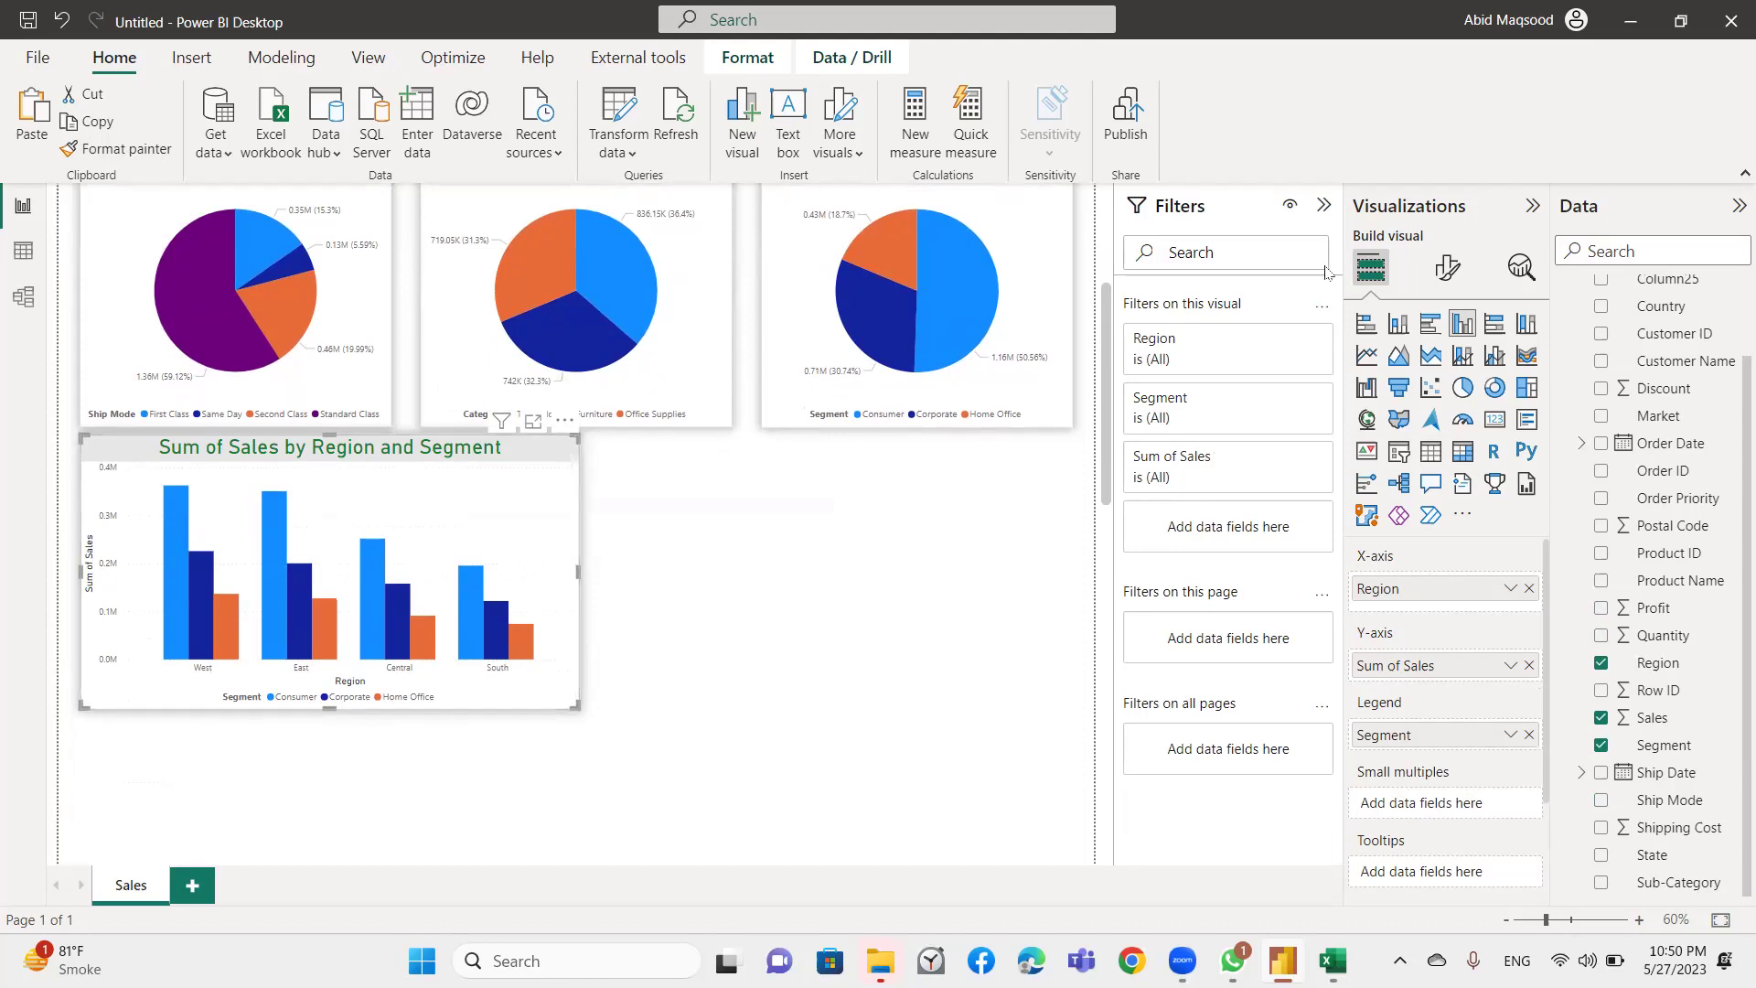
Turn on data labels and remove the Region title from the X-axis.
left_click(1437, 277)
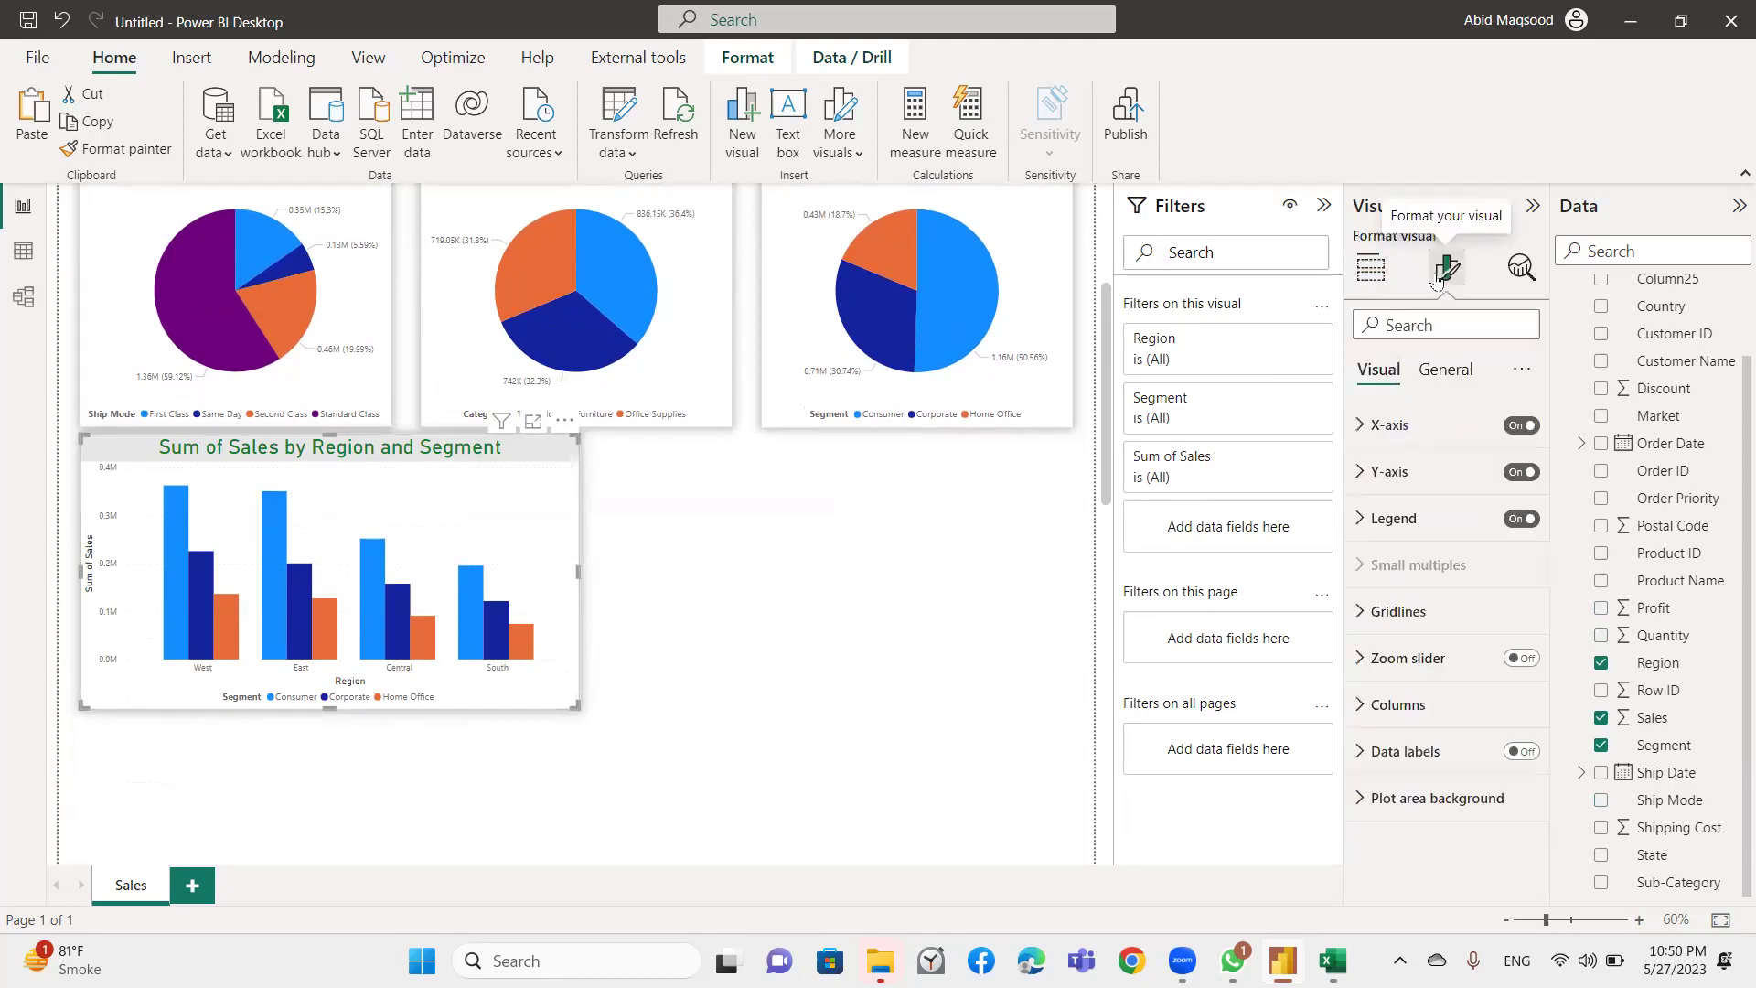
left_click(1525, 752)
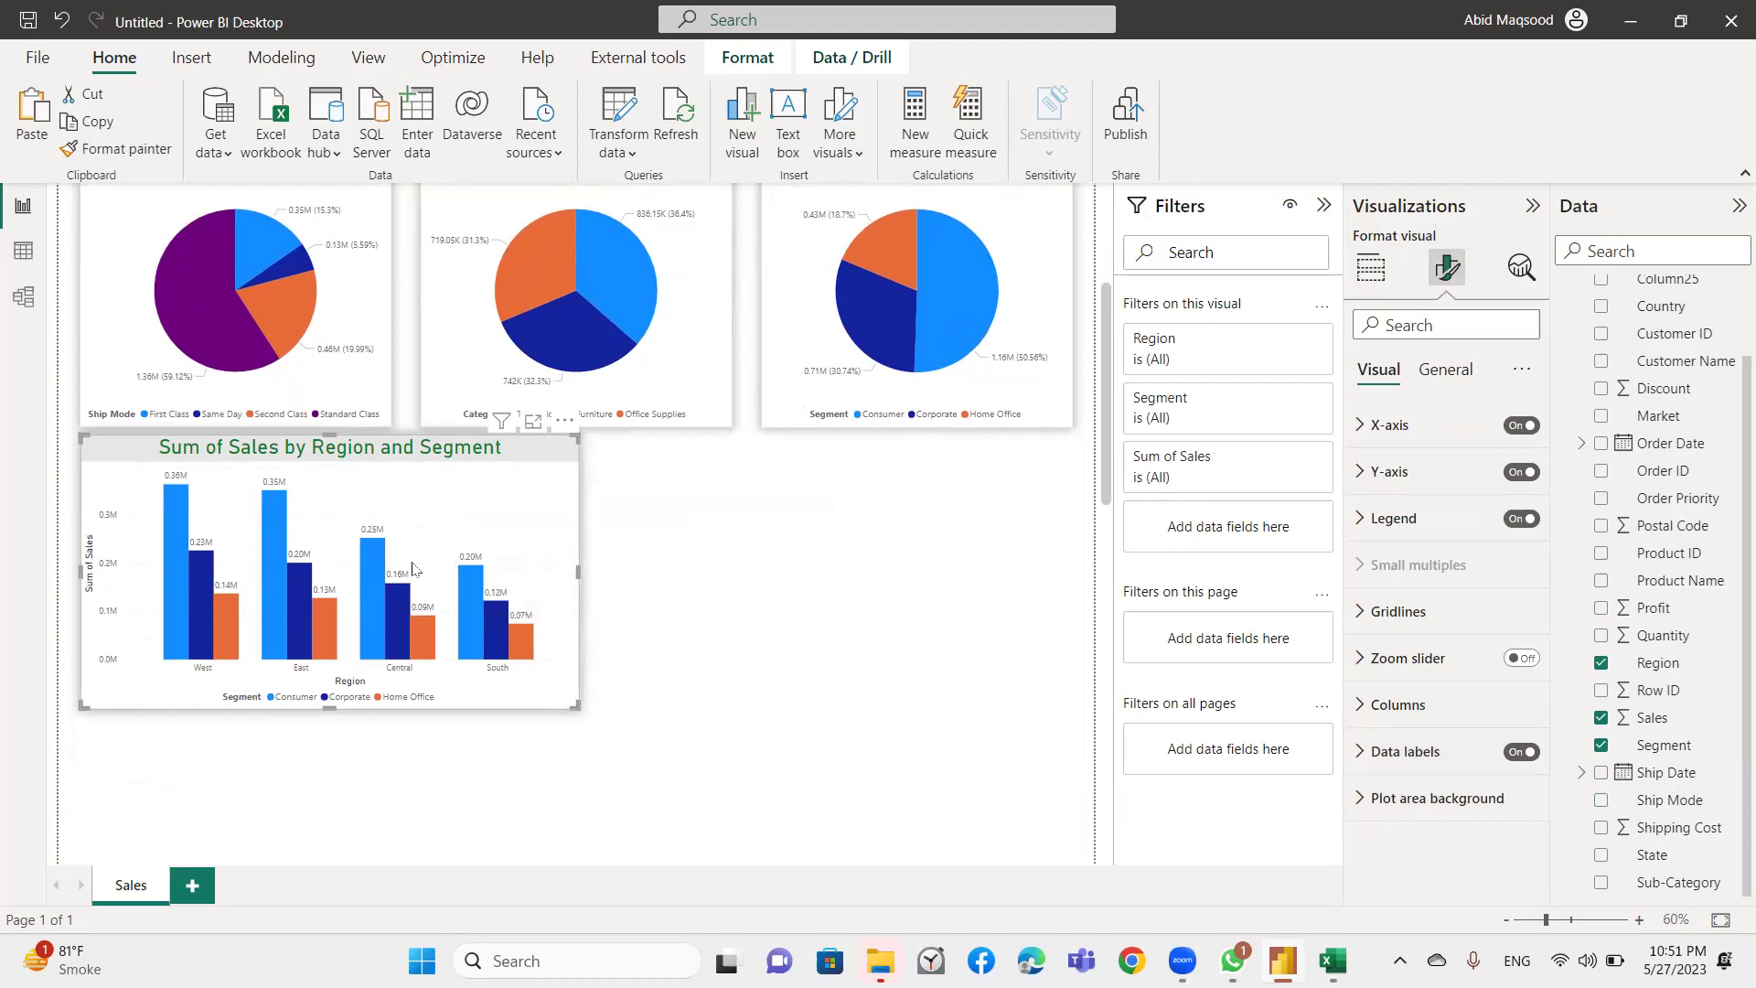
left_click(1353, 703)
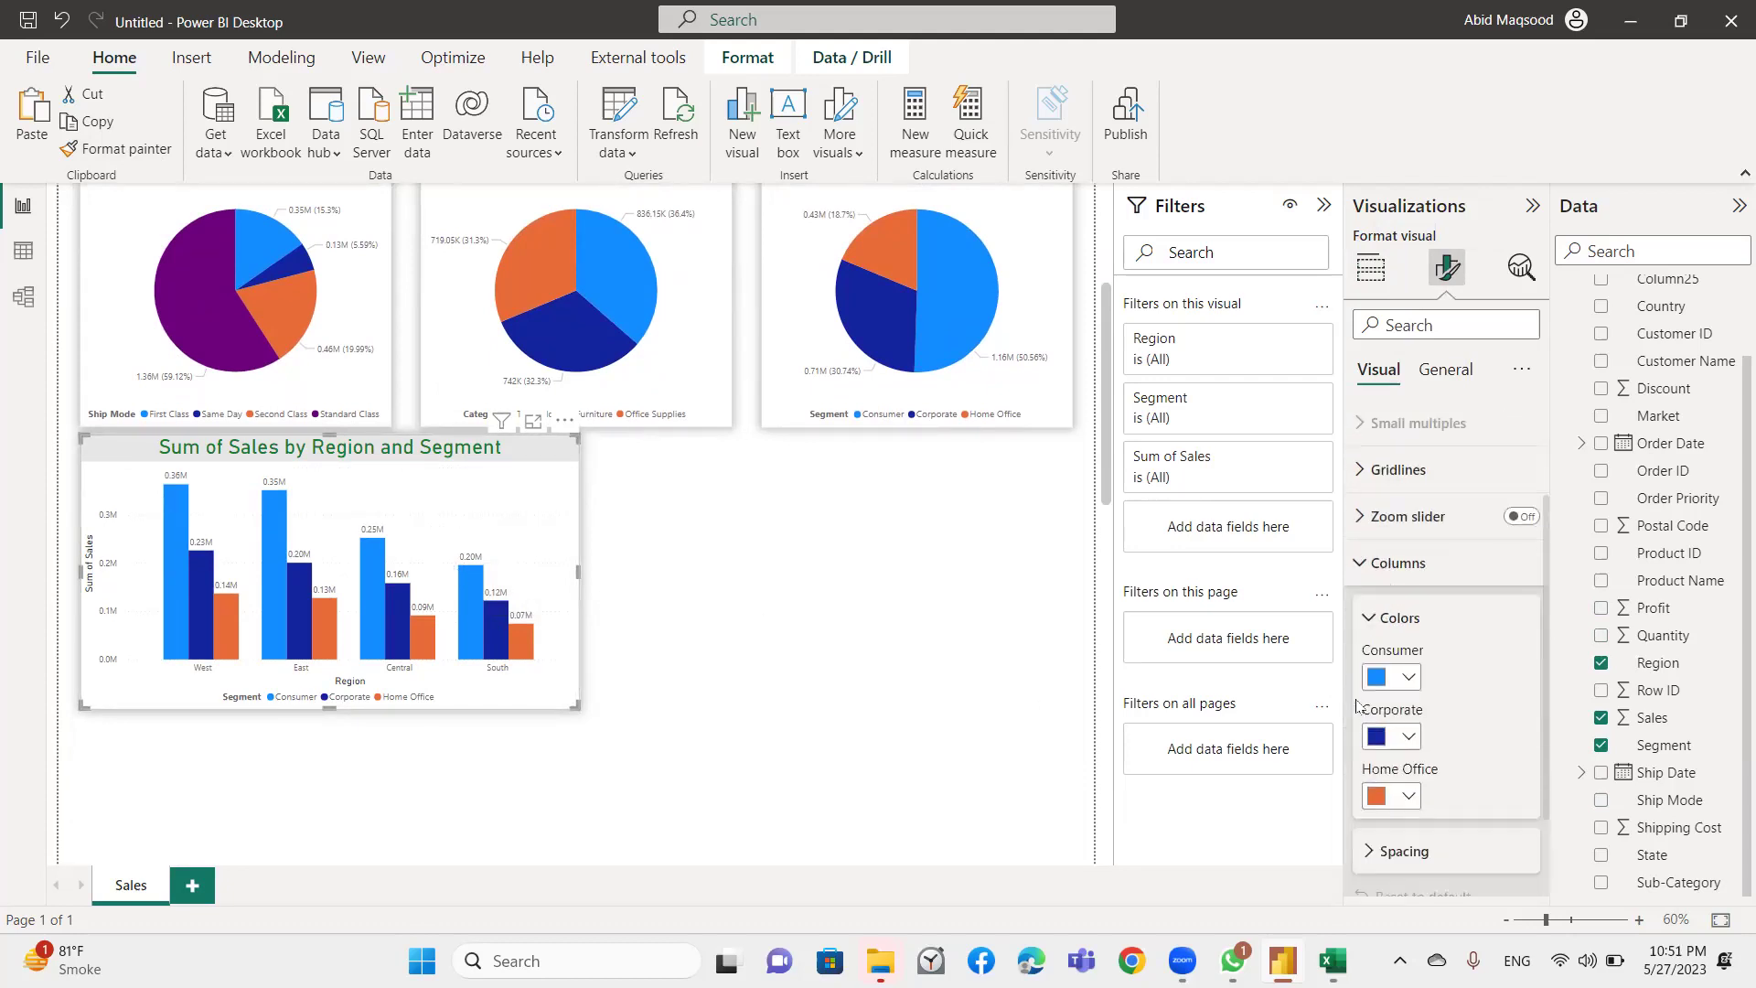
scroll(1358, 640, "up", 5)
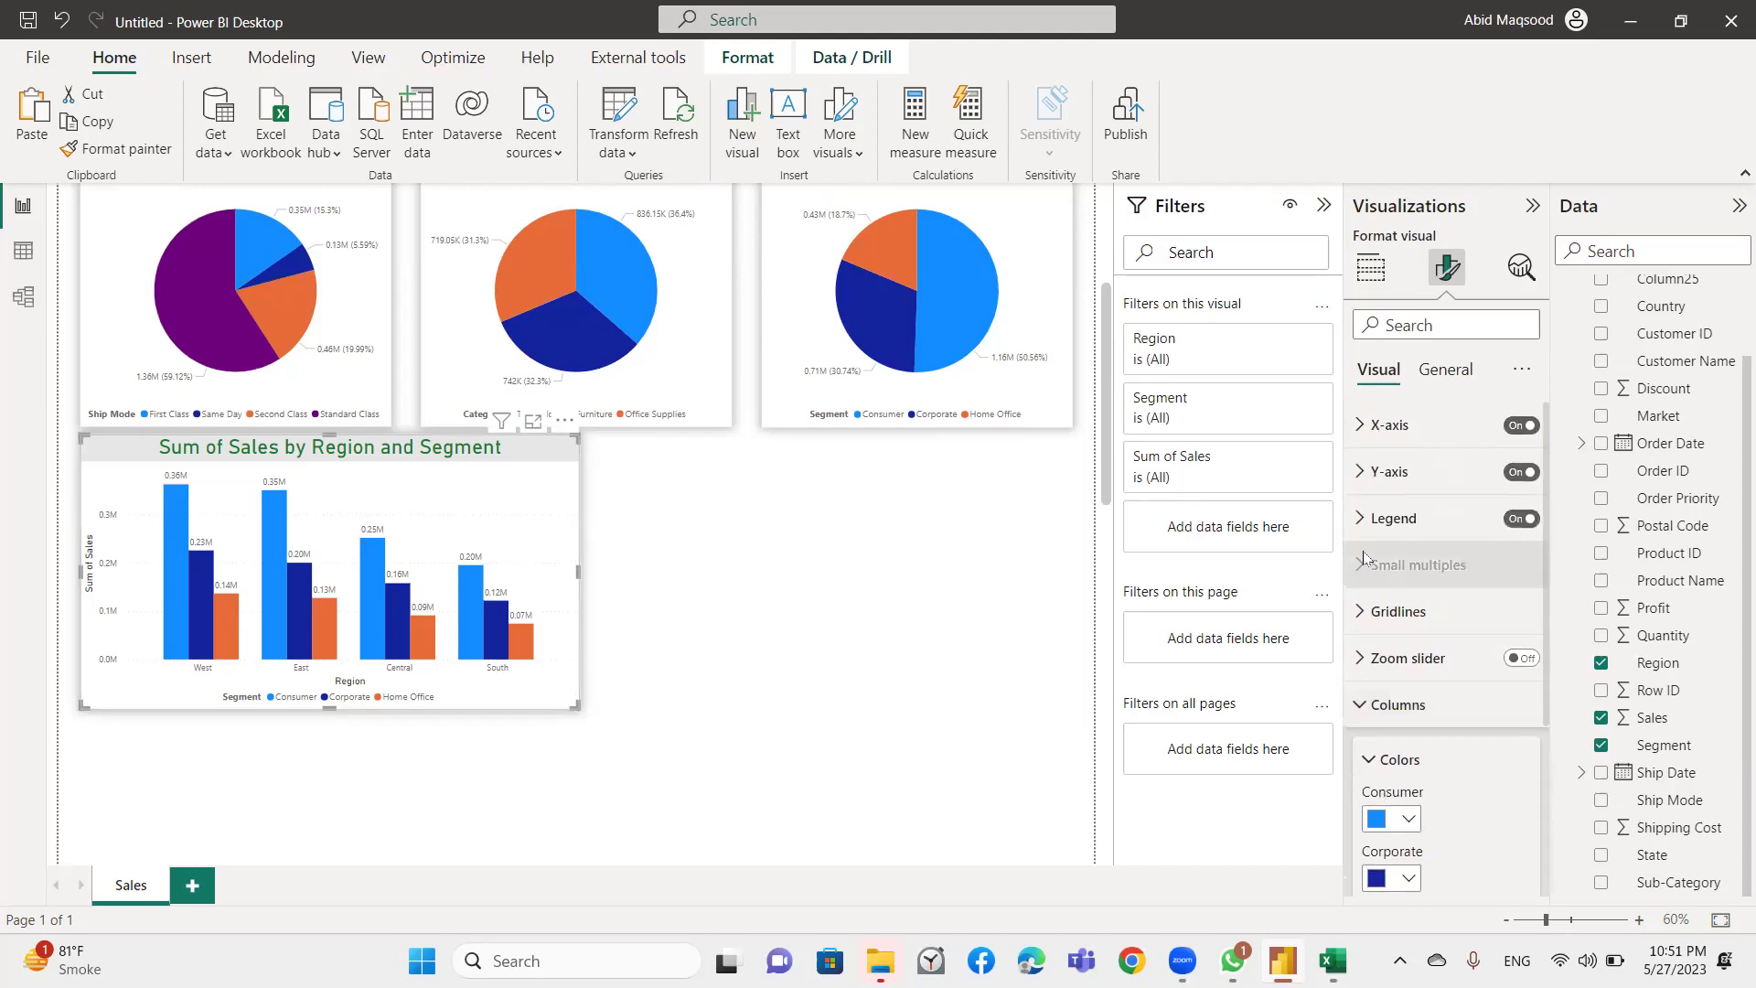
left_click(1361, 431)
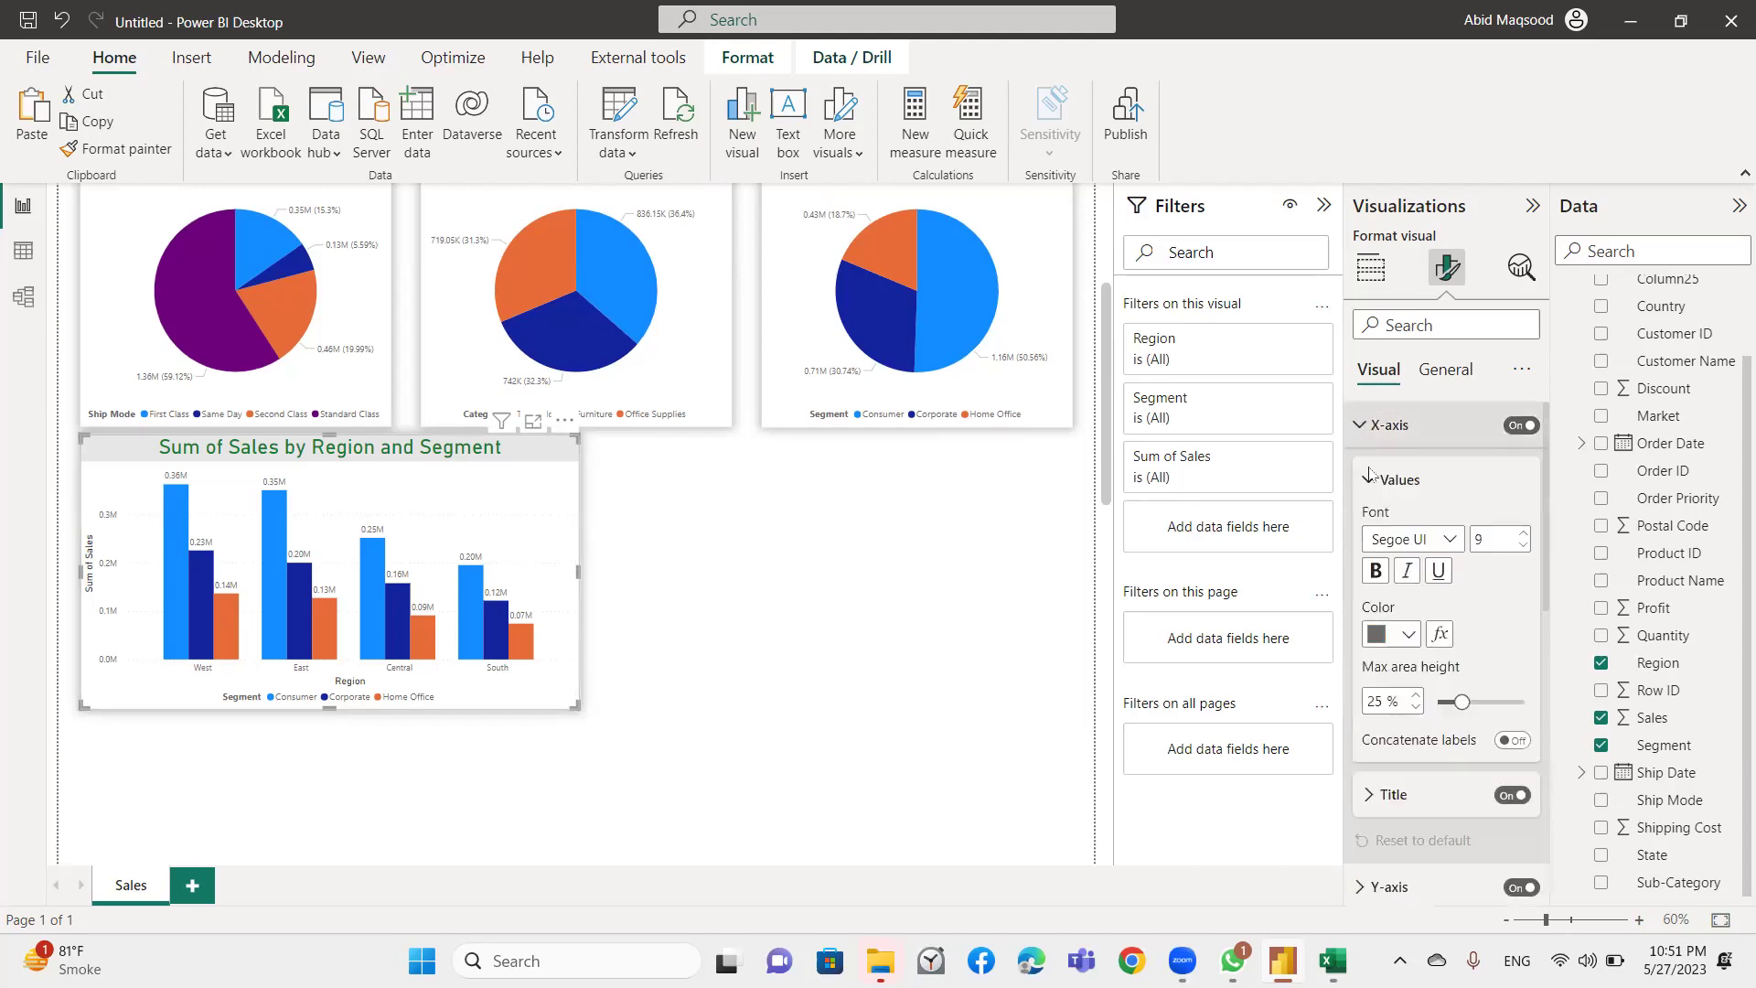
left_click(1511, 796)
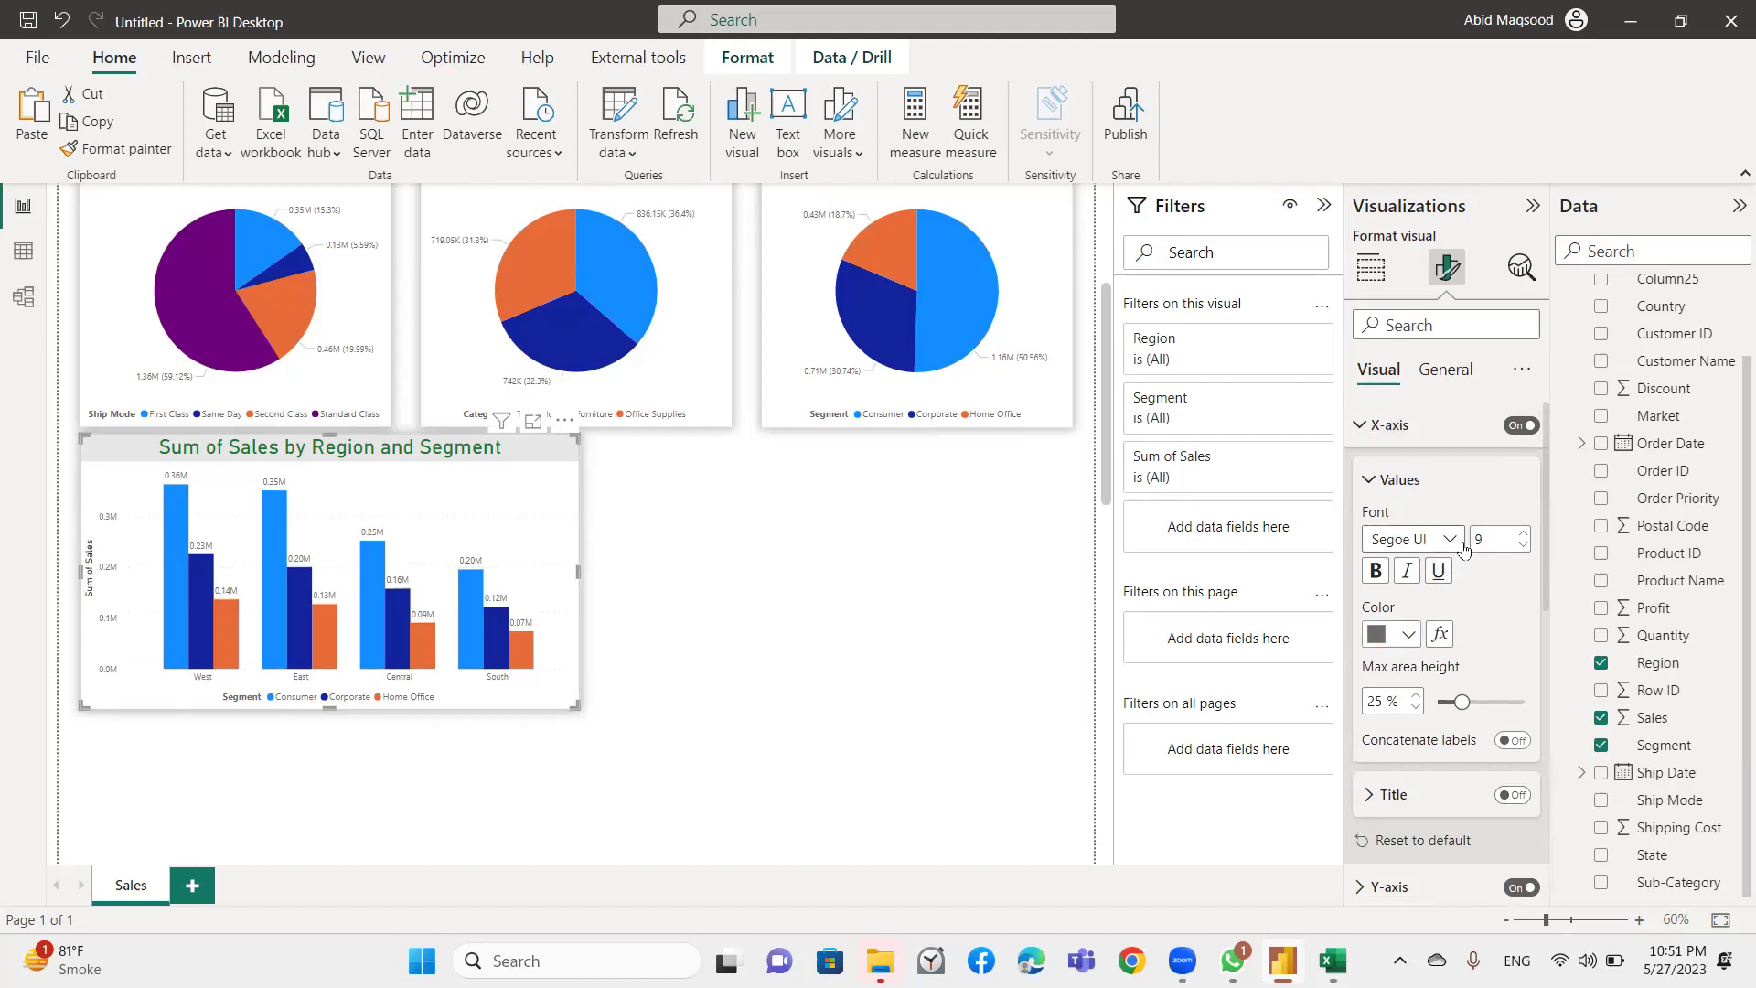
left_click(1357, 426)
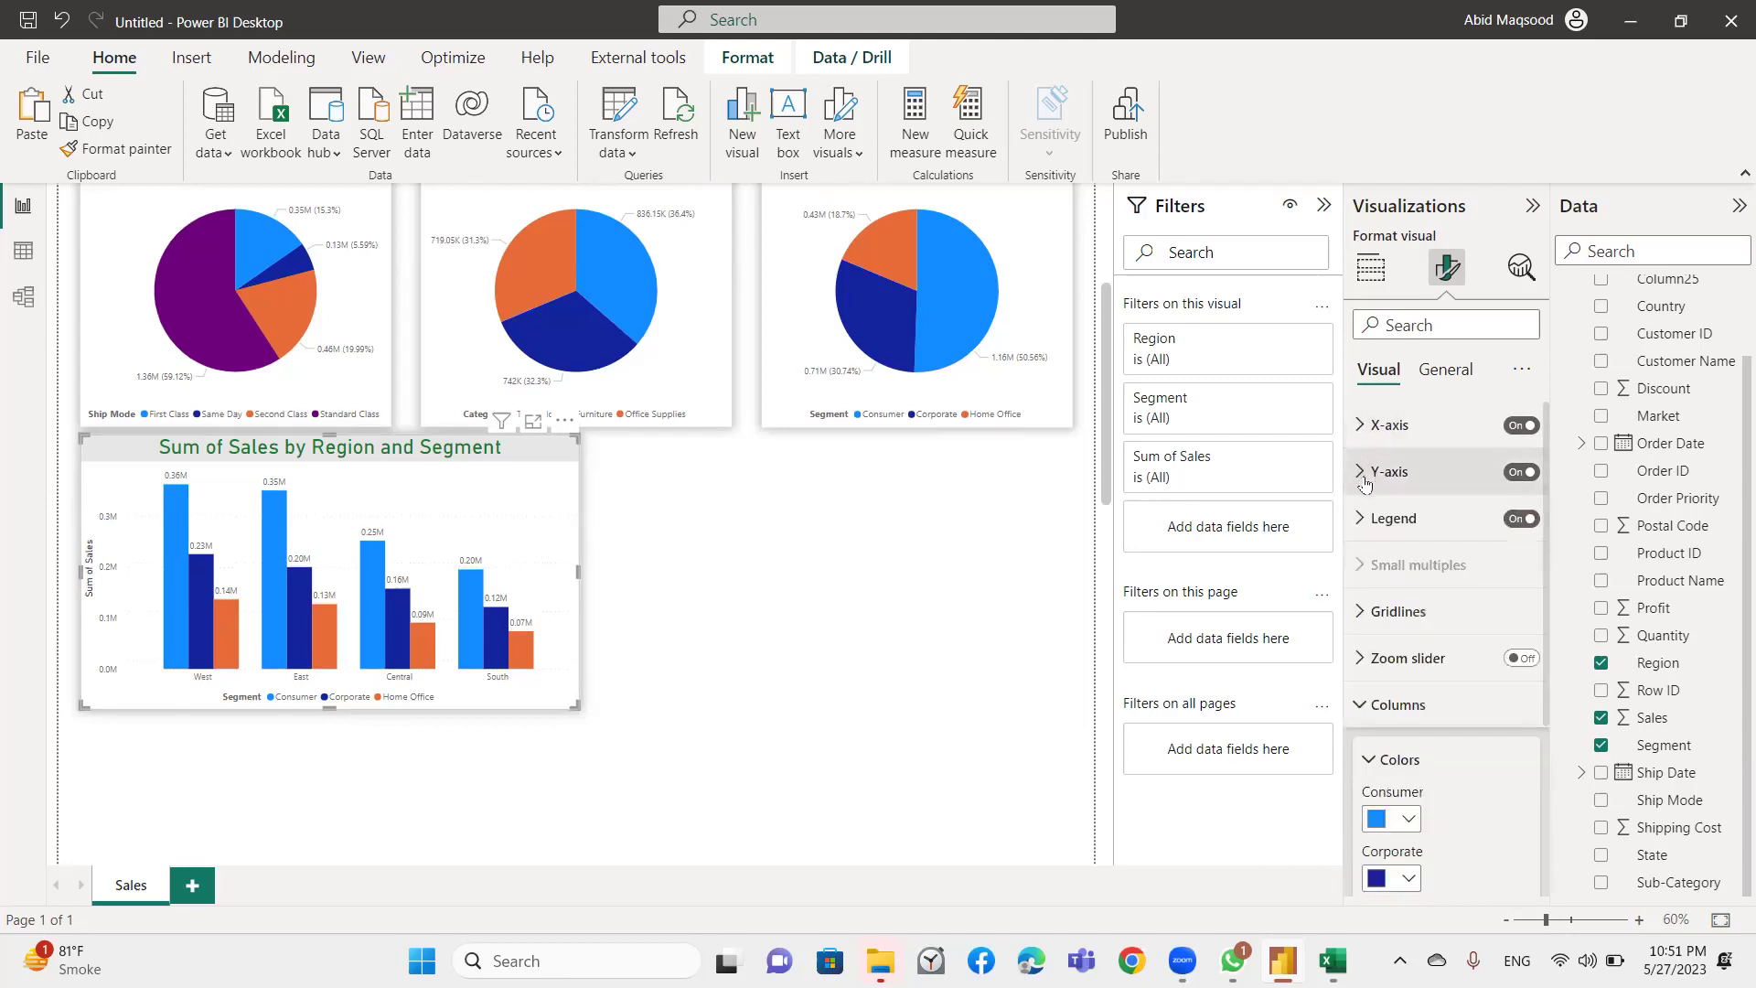
Turn off the legend's Segment title.
left_click(1359, 518)
scroll(1409, 503, "down", 2)
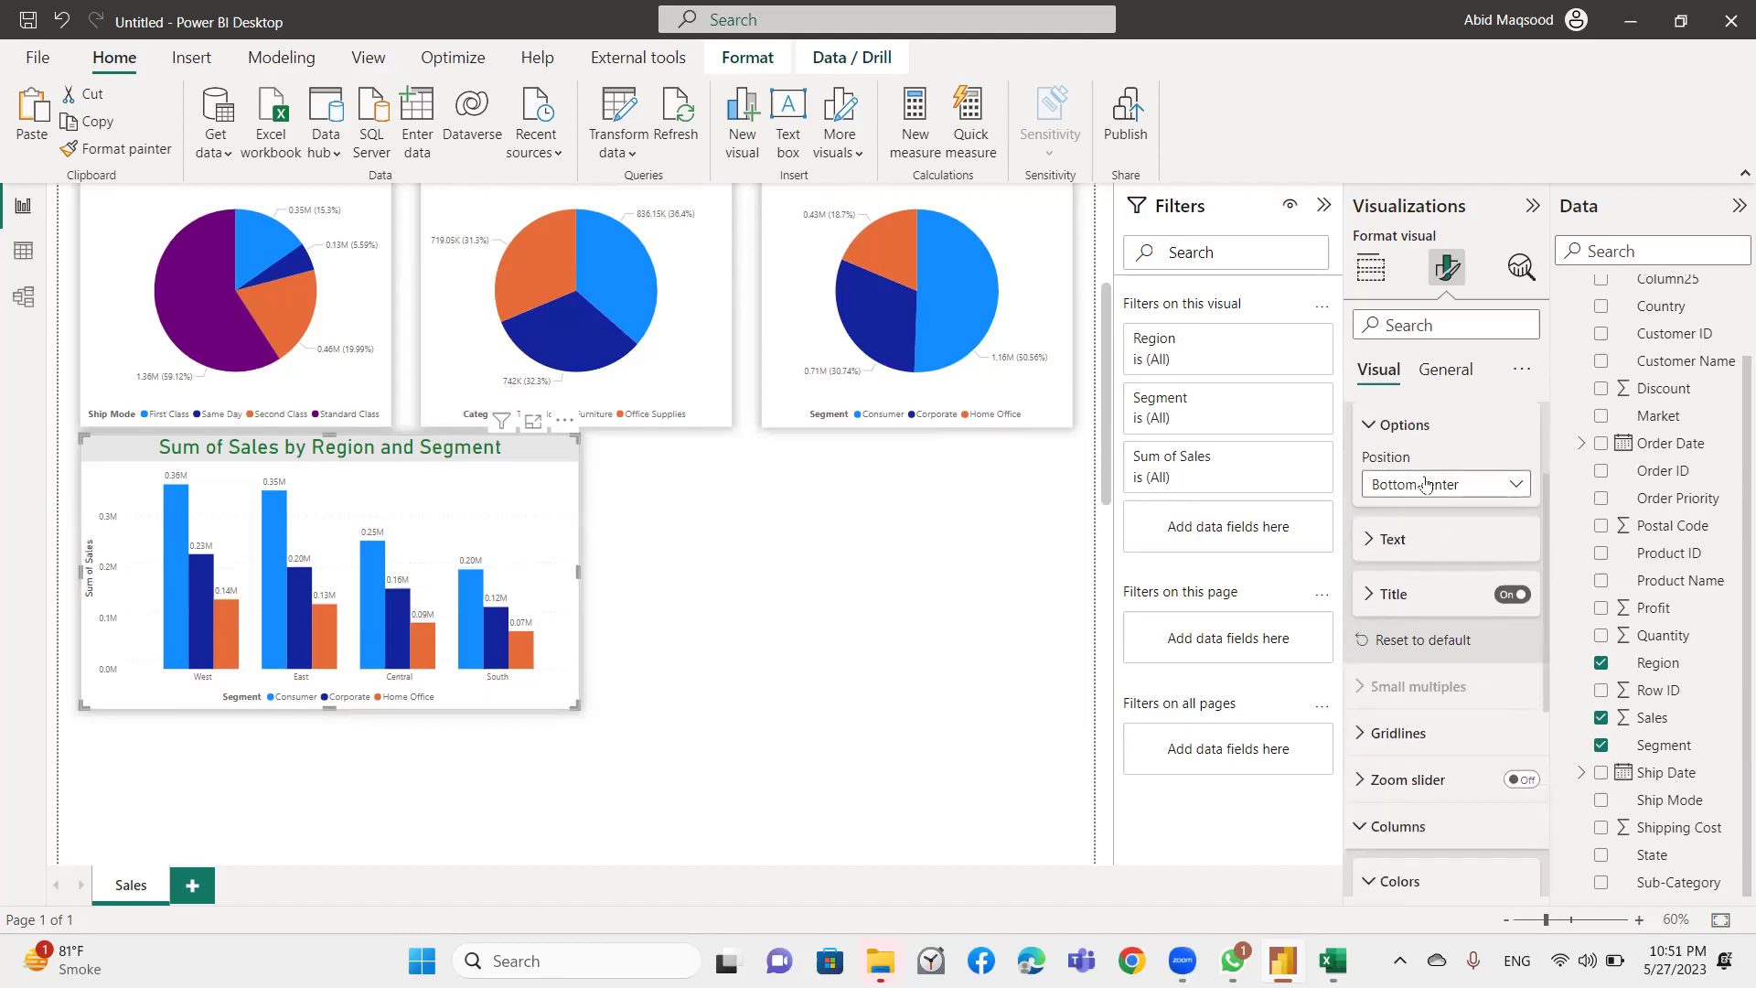
left_click(1369, 545)
left_click(1369, 545)
left_click(1504, 596)
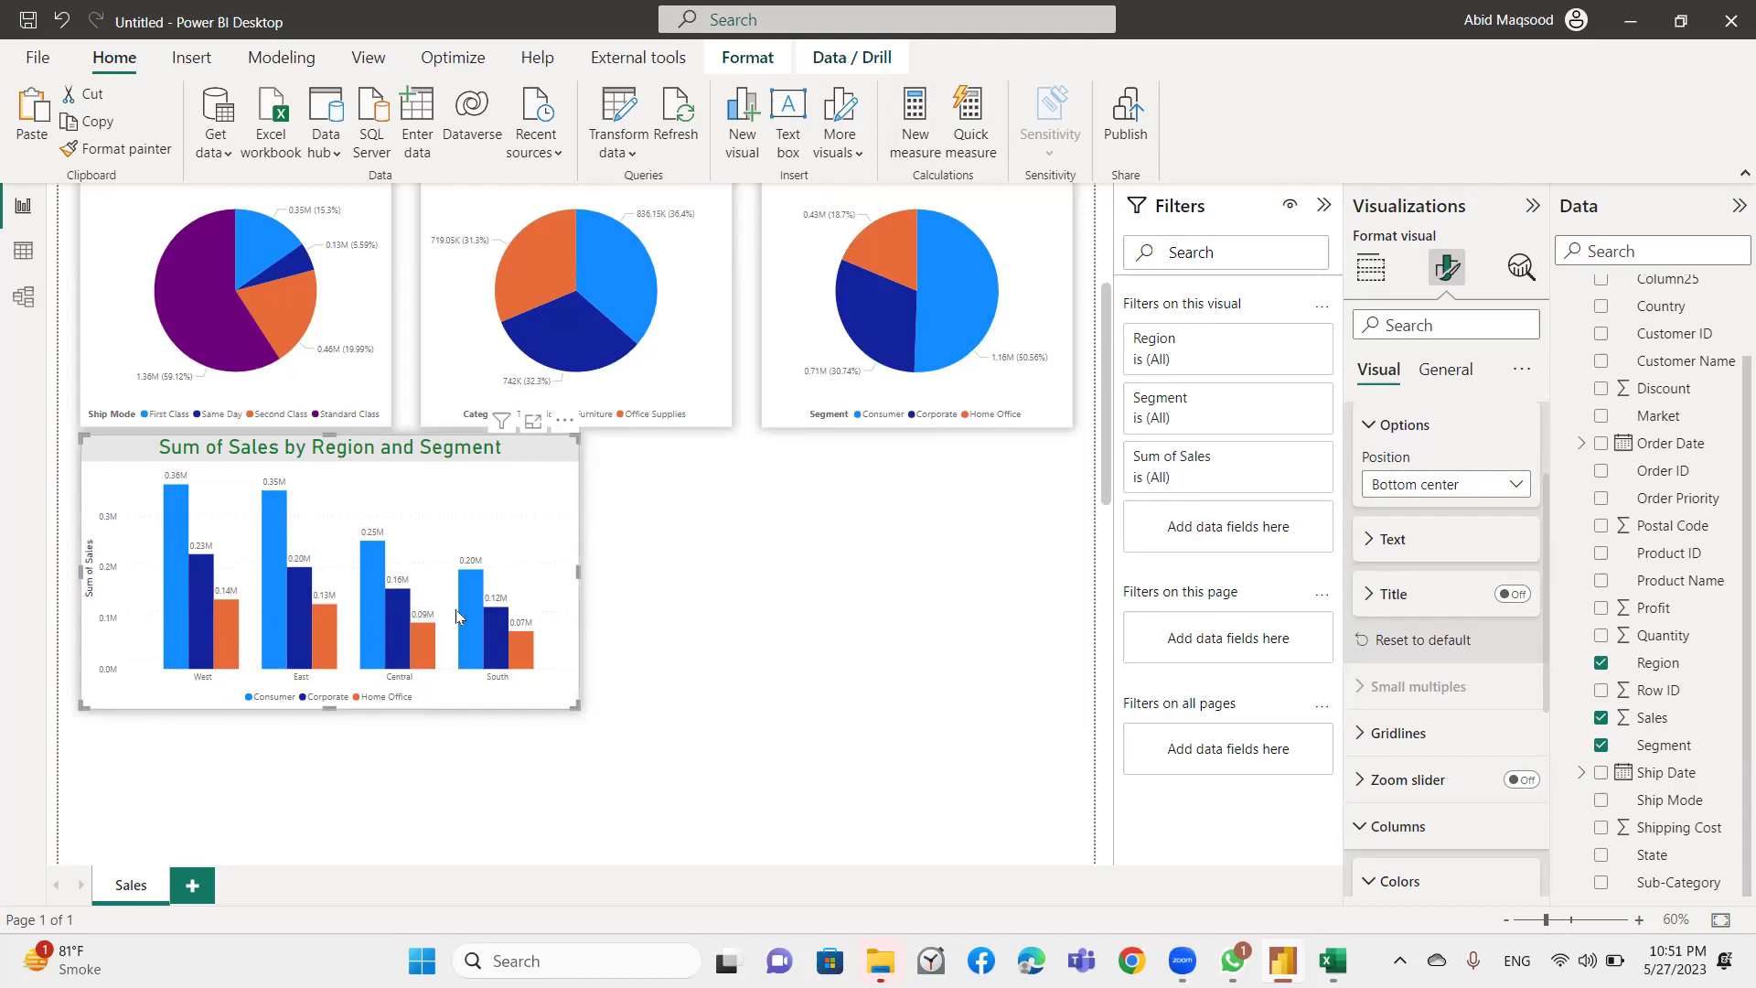
scroll(1369, 563, "down", 1)
scroll(1369, 562, "down", 3)
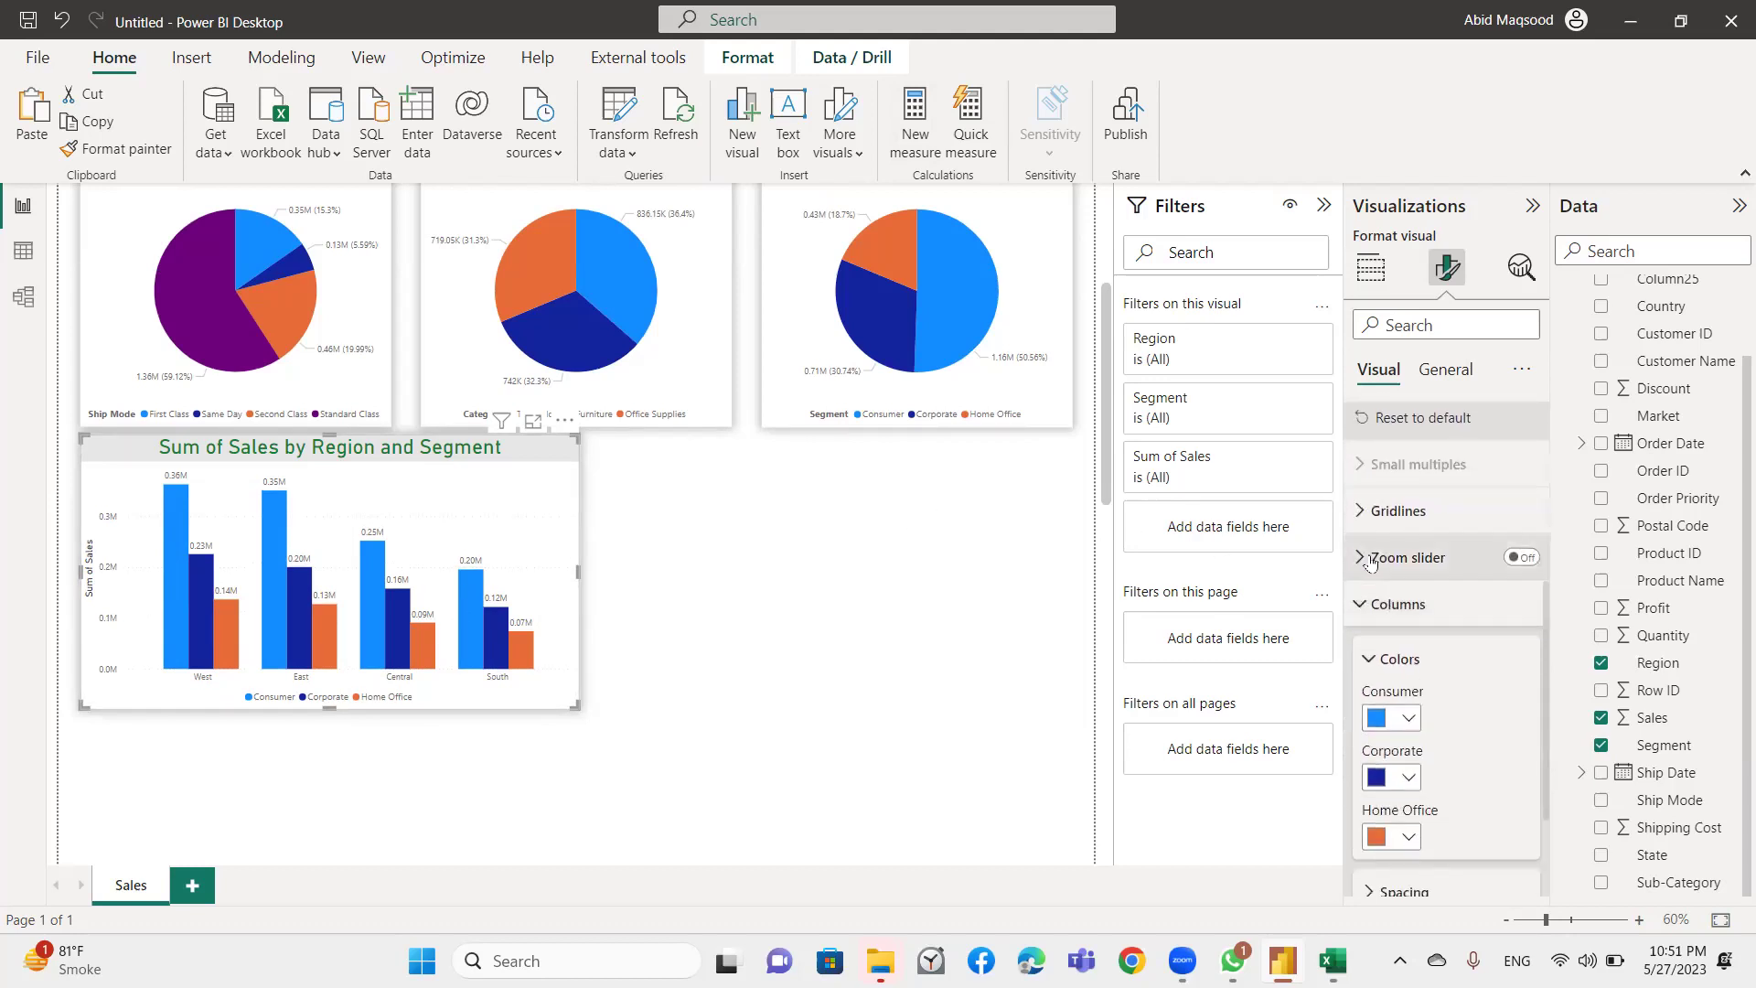
Try the value-axis zoom slider with labels and tooltips, then switch it off and collapse the sections.
left_click(1514, 558)
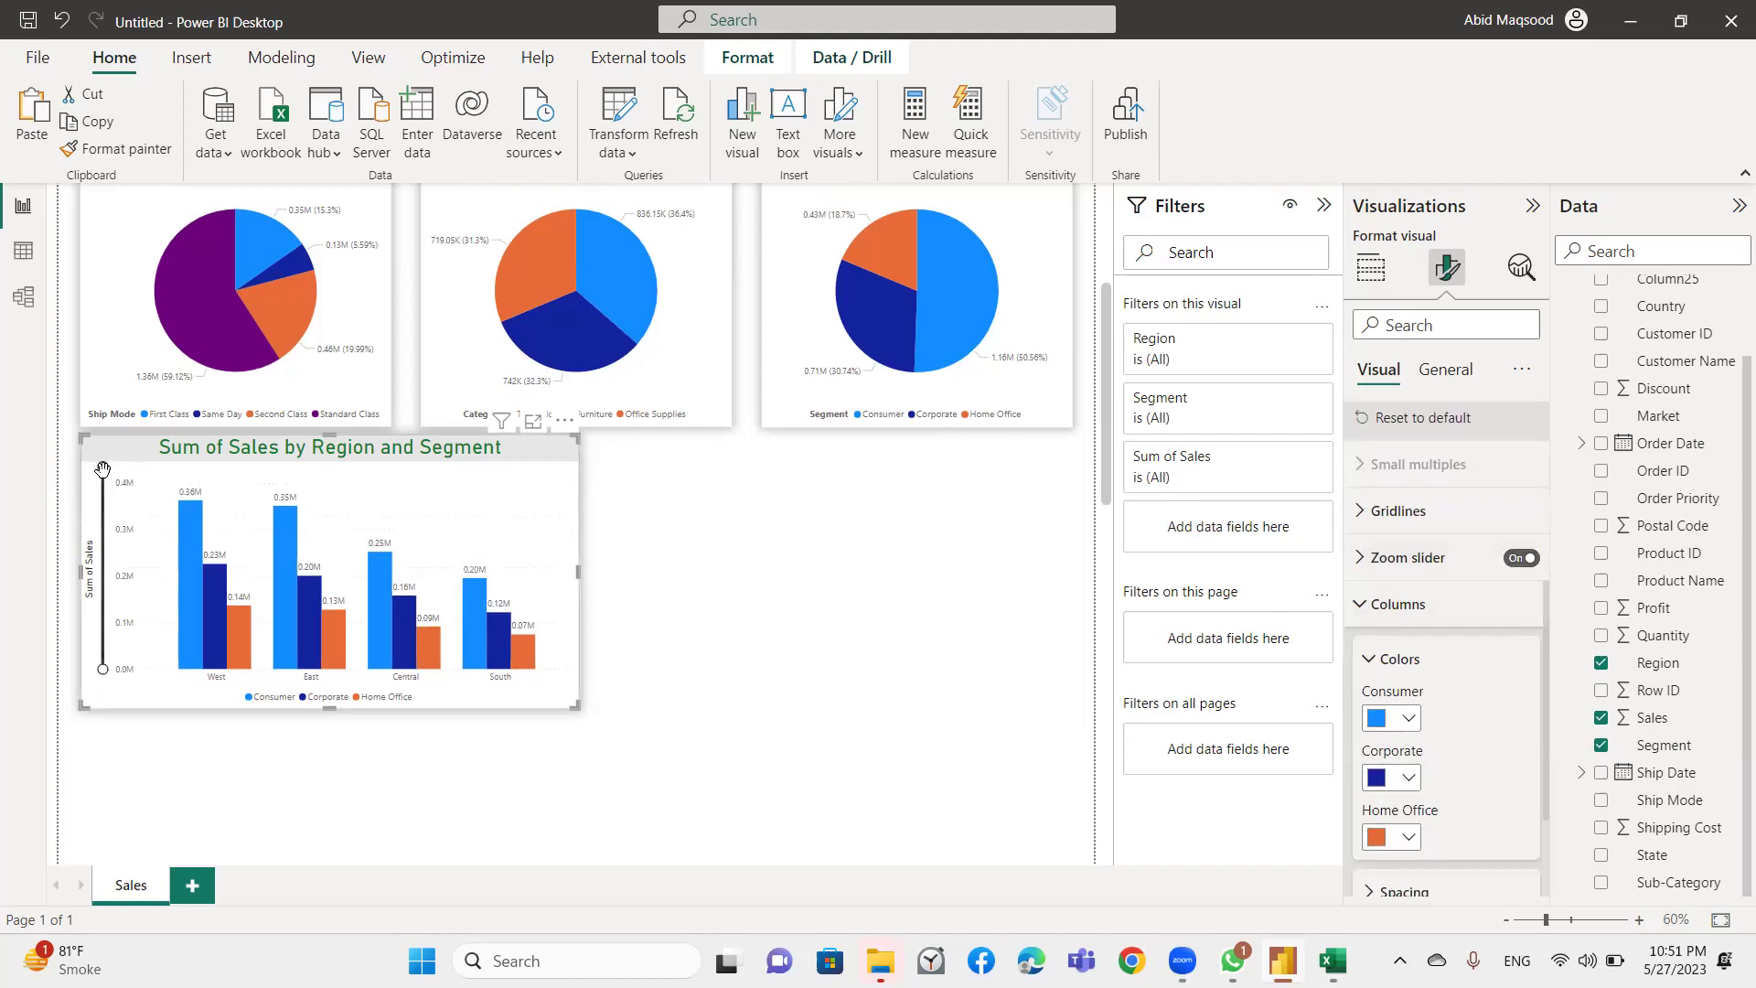
mouse_move(102, 469)
left_mouse_down()
mouse_move(103, 606)
mouse_move(103, 468)
left_mouse_up()
left_click(1362, 559)
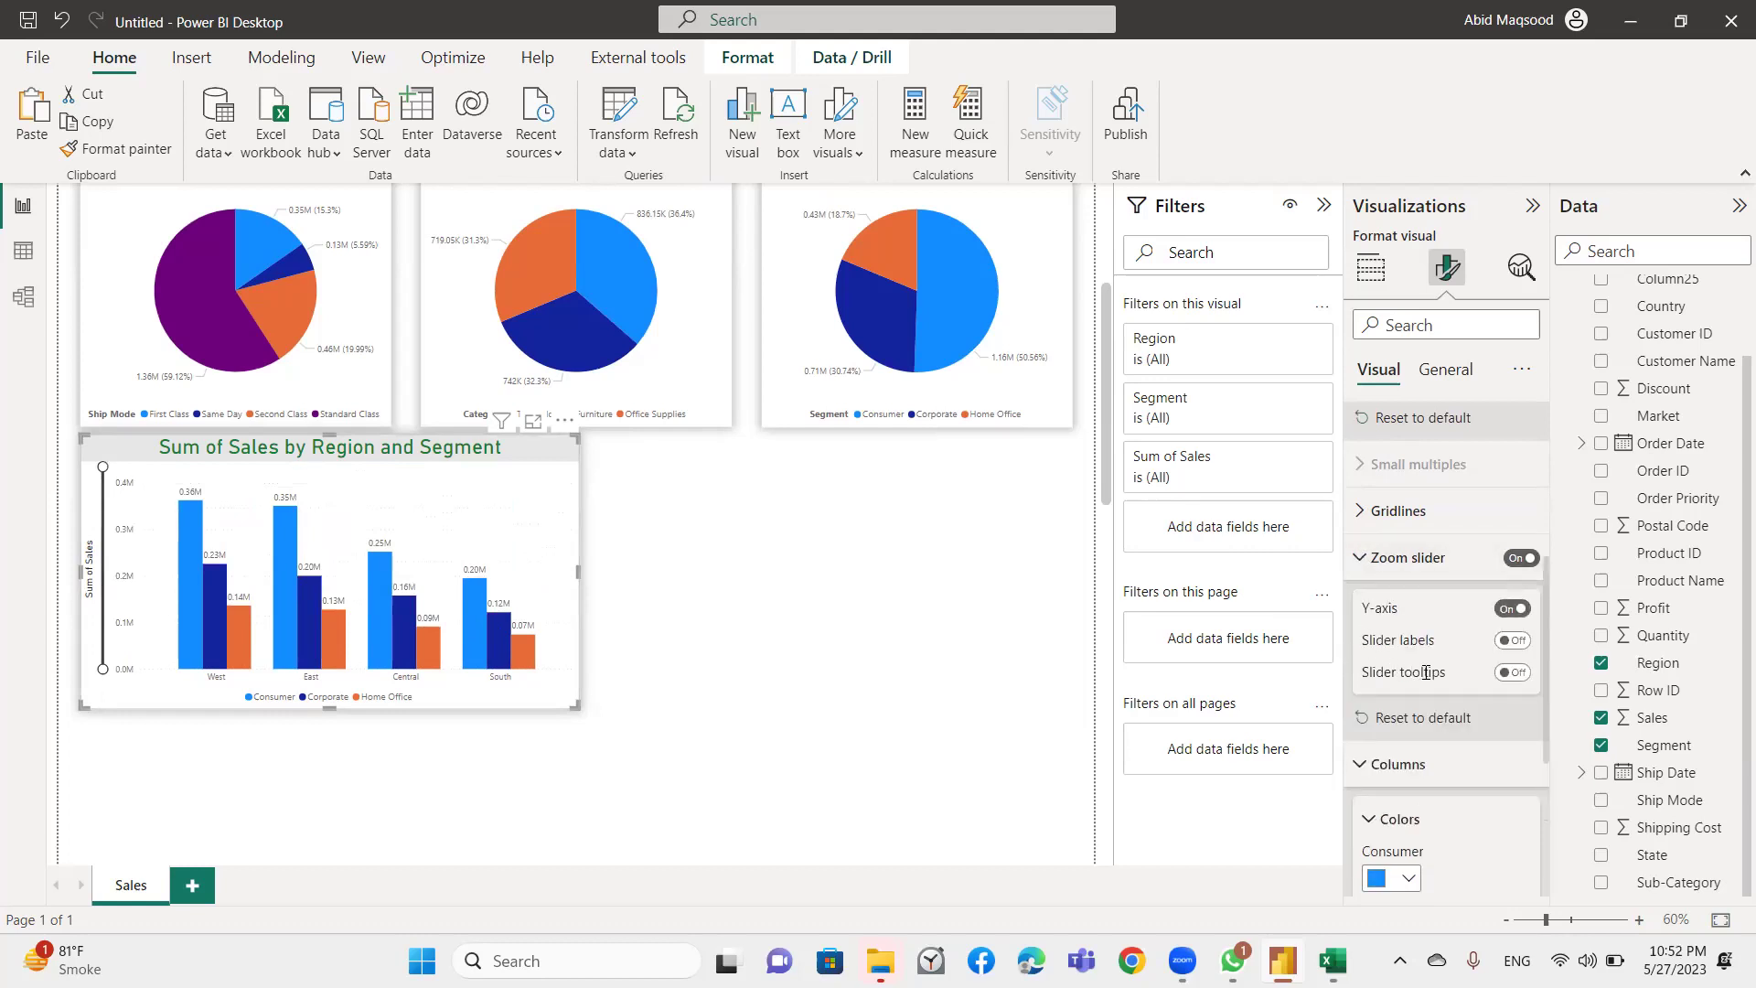
left_click(1513, 641)
left_click(1514, 673)
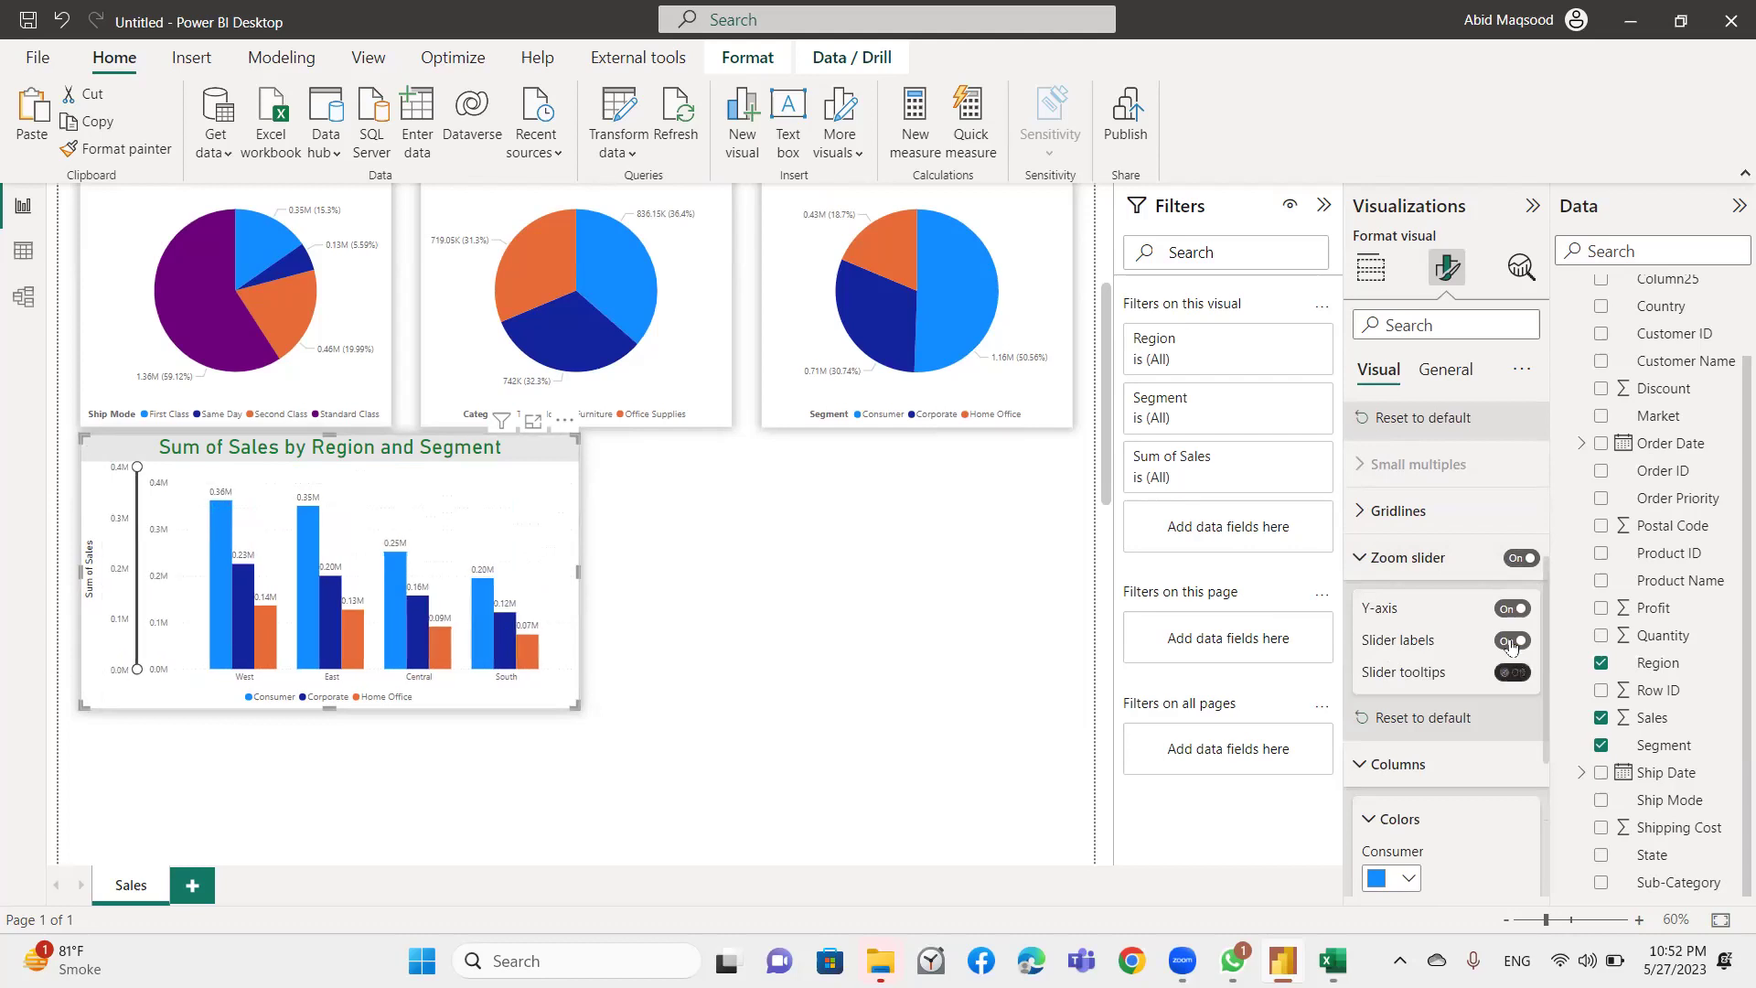
left_click(1521, 558)
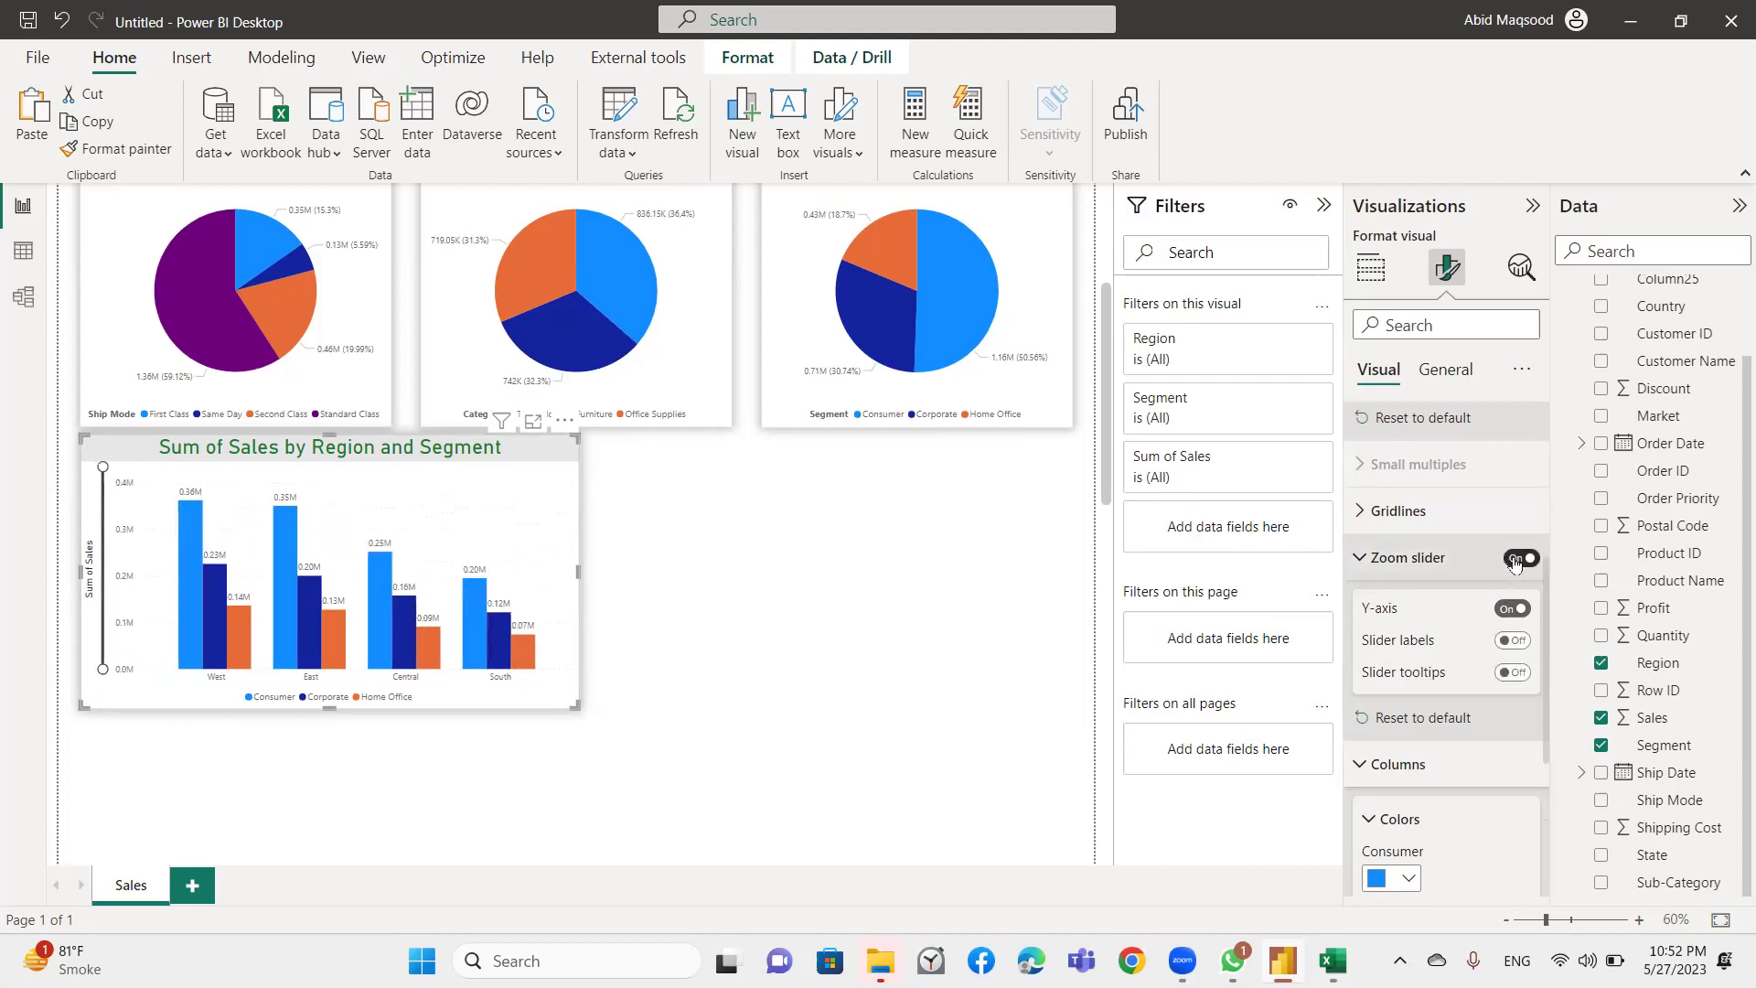
left_click(1360, 556)
left_click(1354, 615)
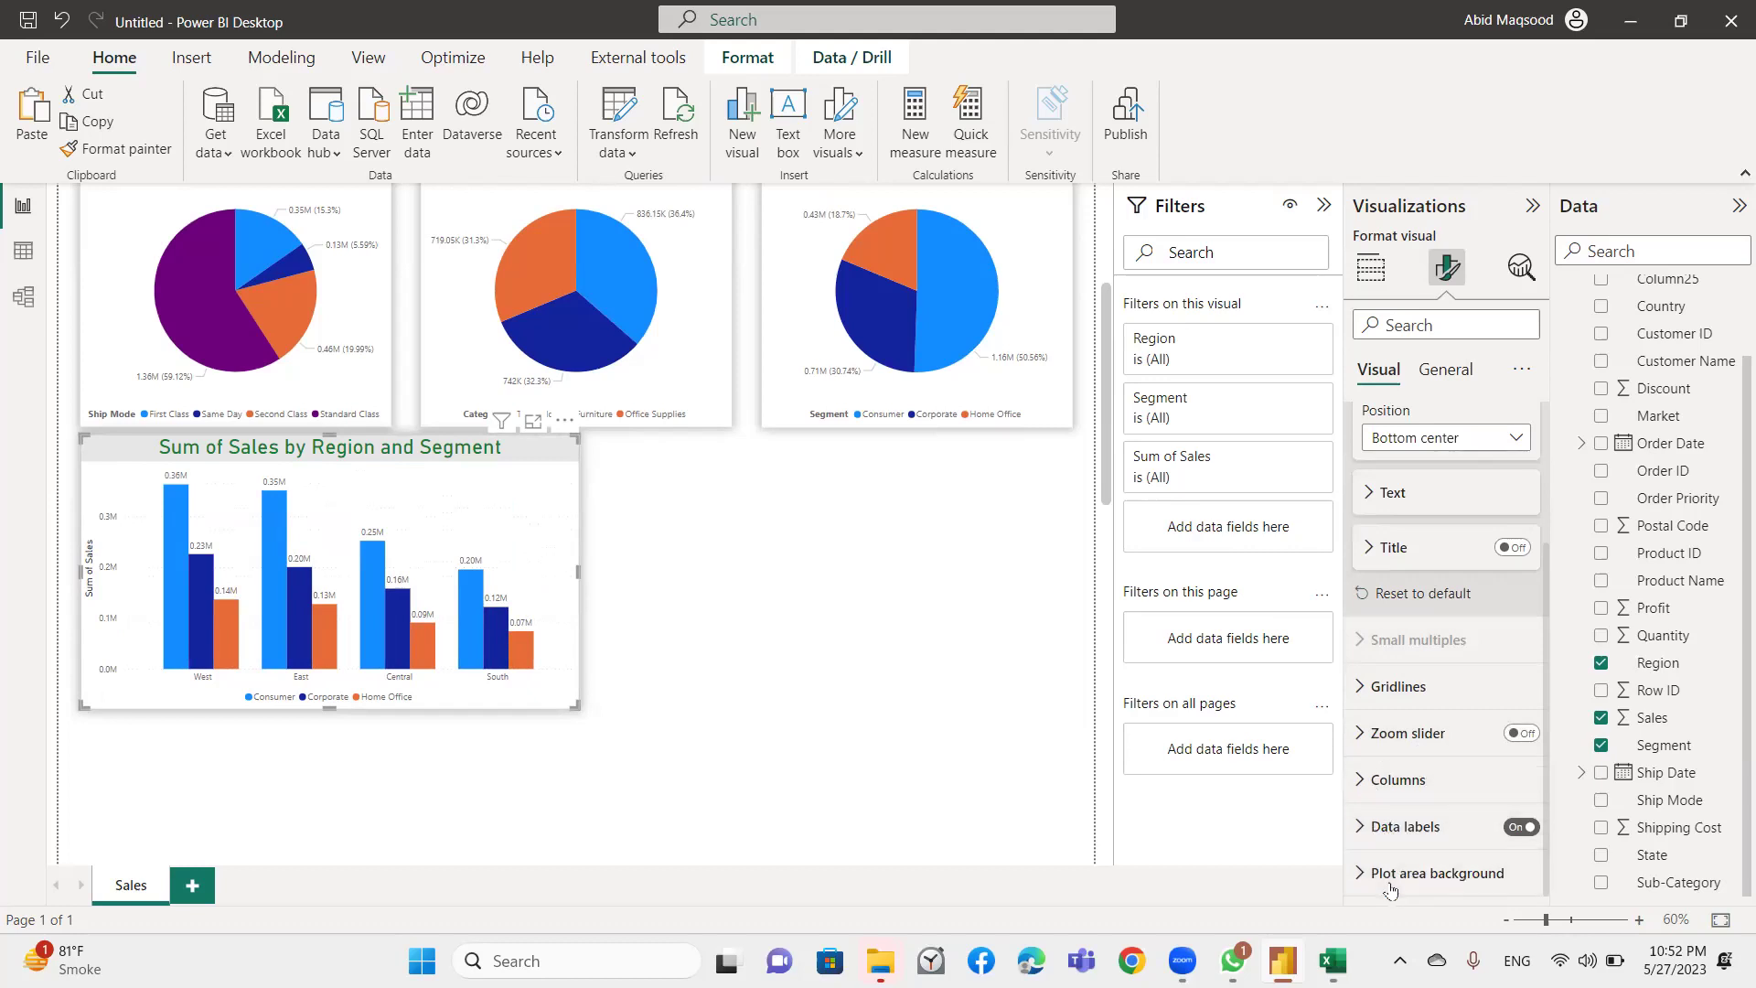
Change the column chart's title text to 'Sales by Region'.
left_click(1454, 370)
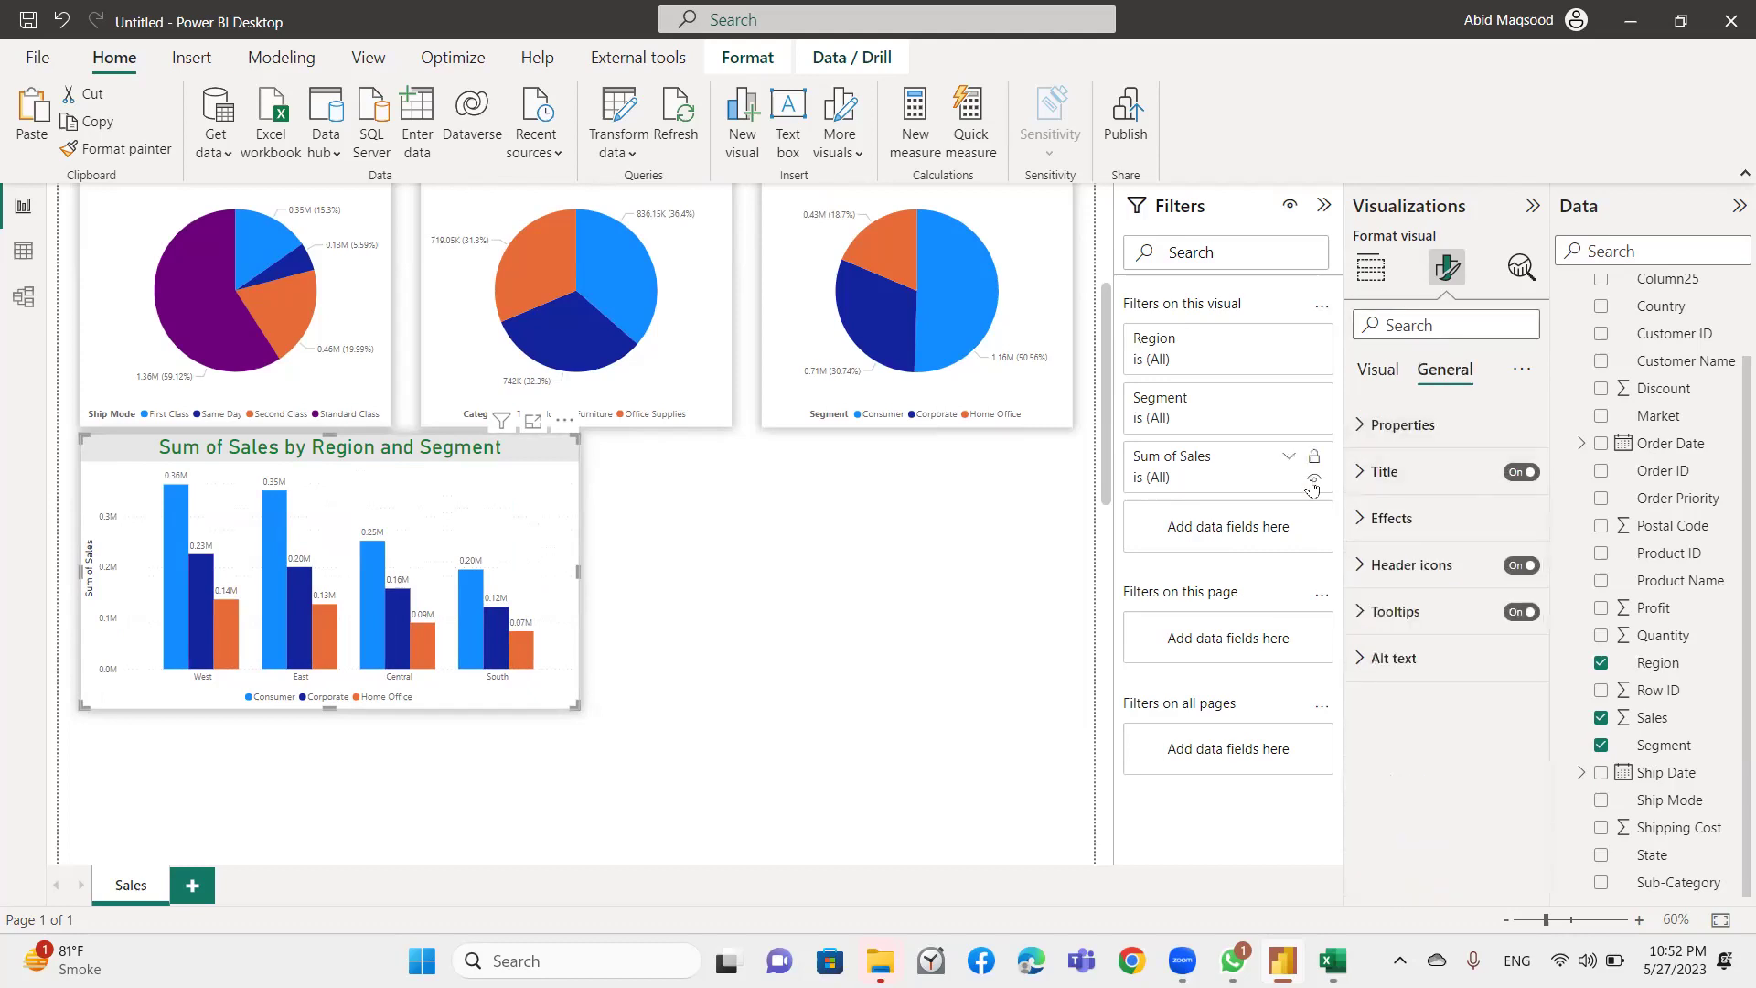
left_click(1388, 475)
left_click(1420, 585)
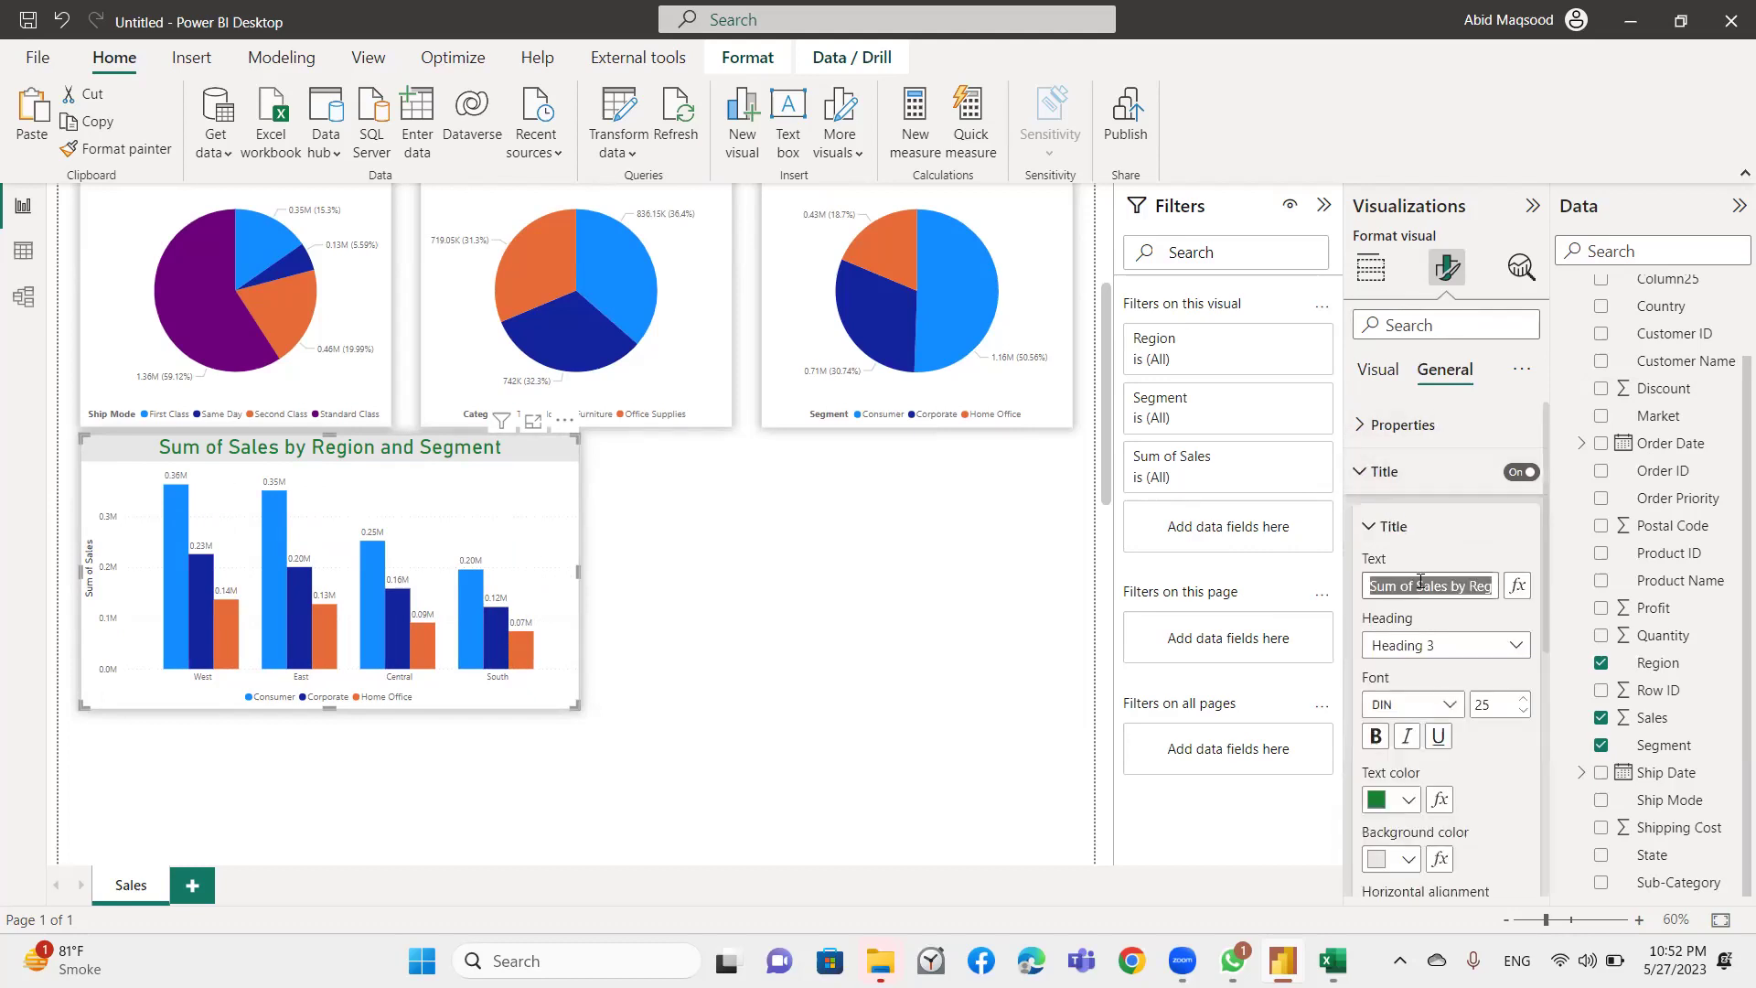
type("Sale")
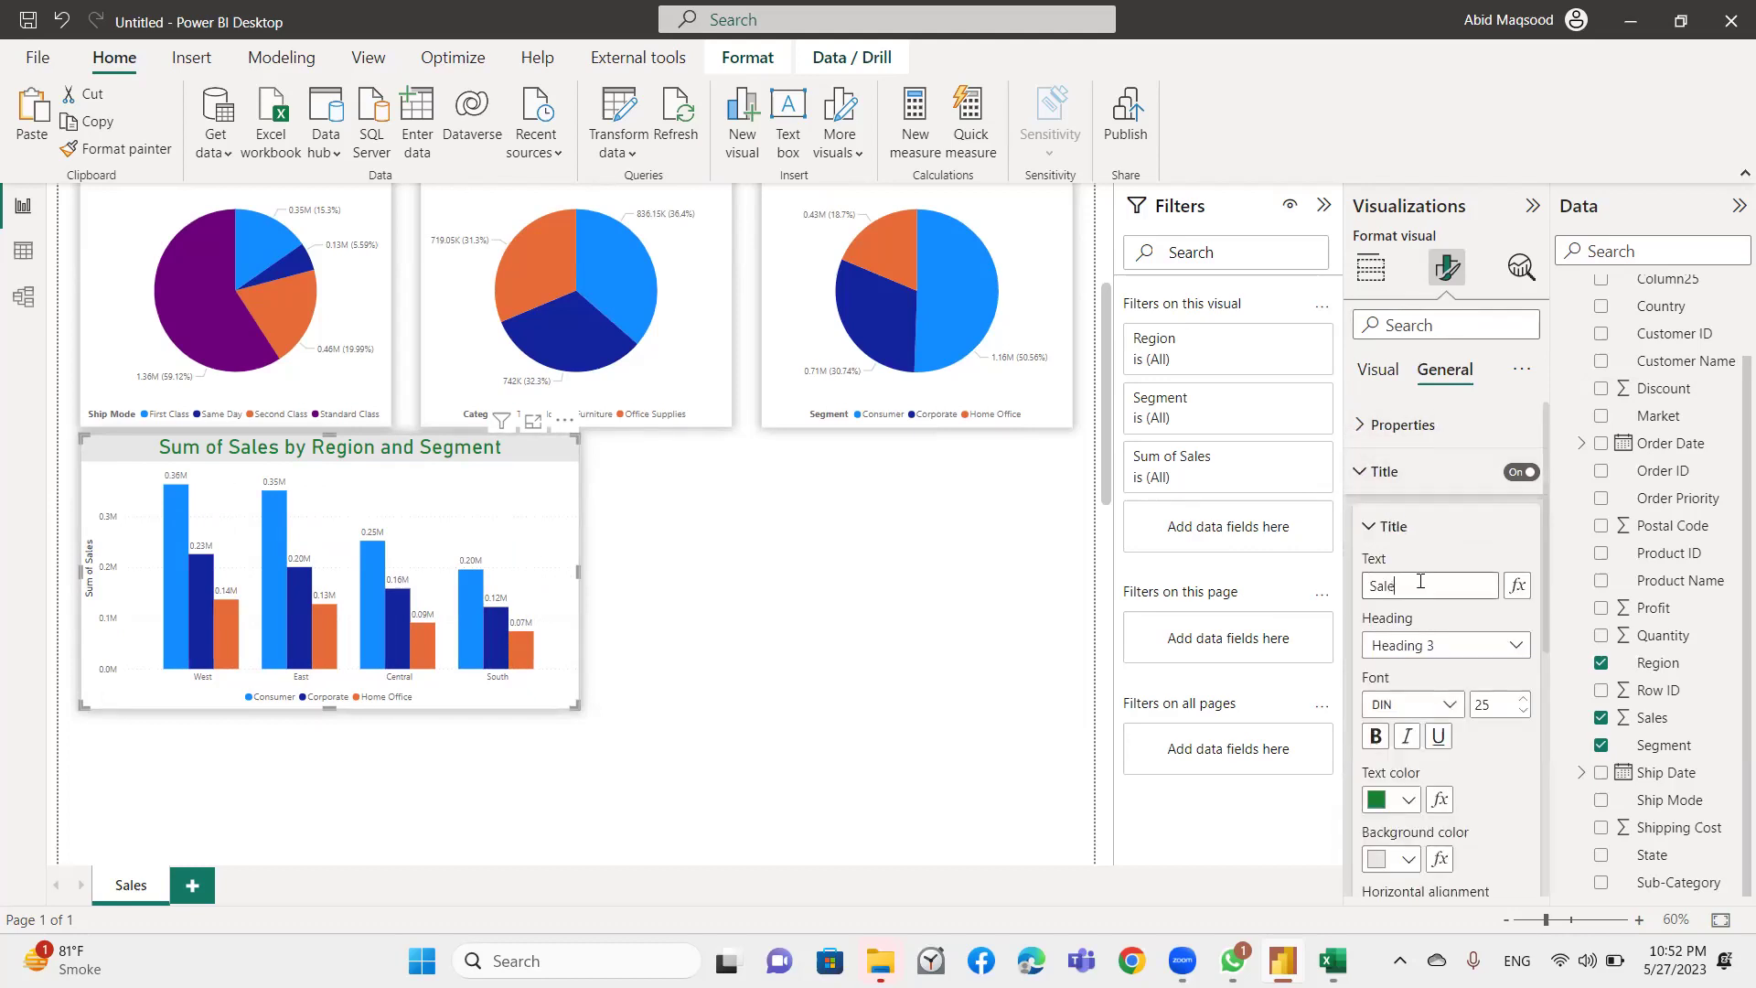
type("s by Region")
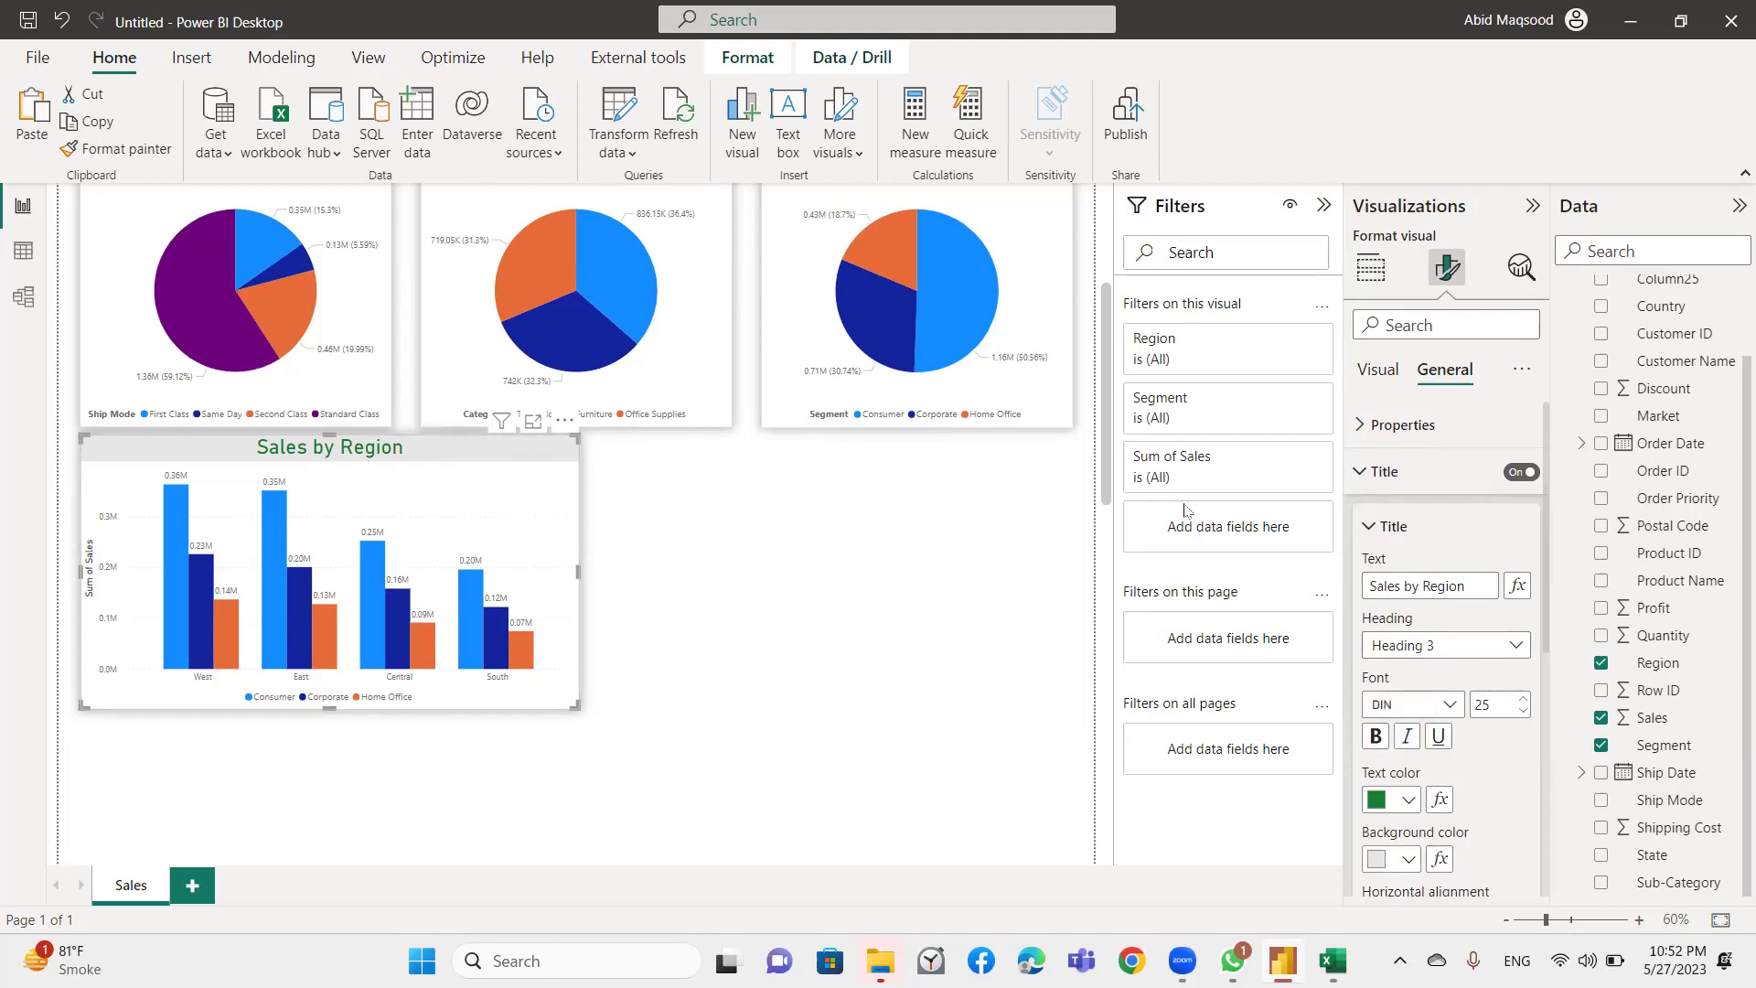
Turn on a divider line beneath the chart title.
scroll(1396, 585, "down", 3)
scroll(1396, 585, "down", 2)
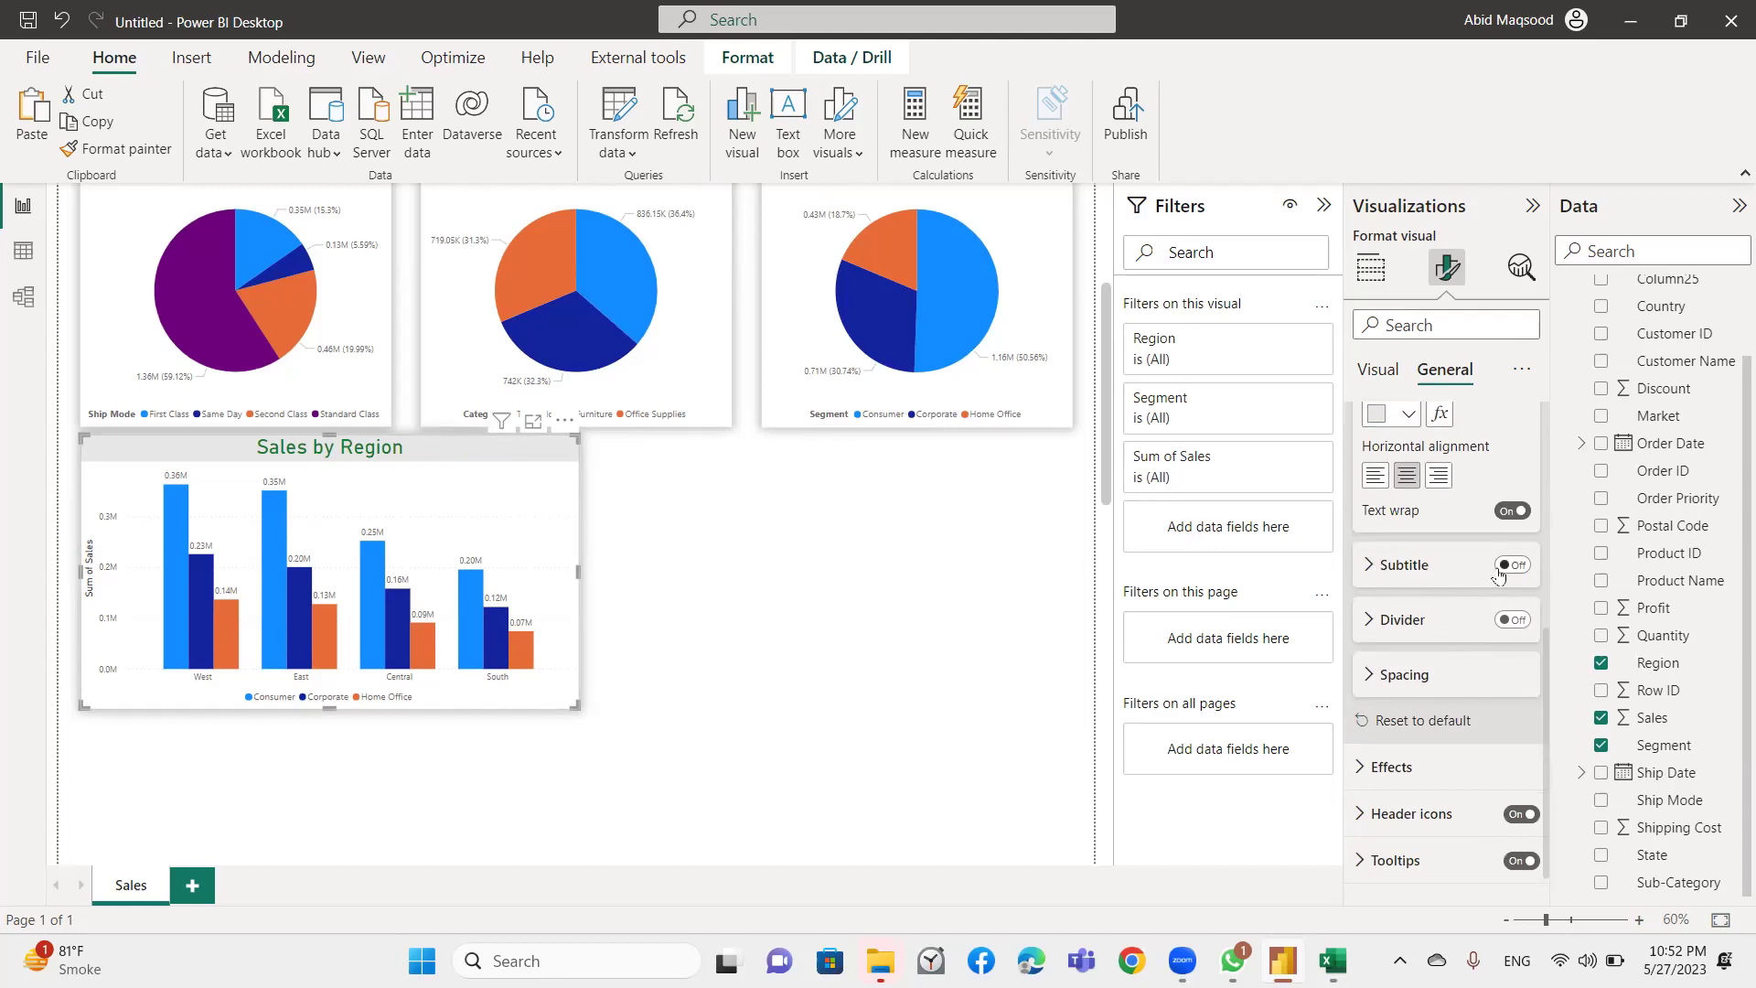
left_click(1500, 625)
left_click(1376, 629)
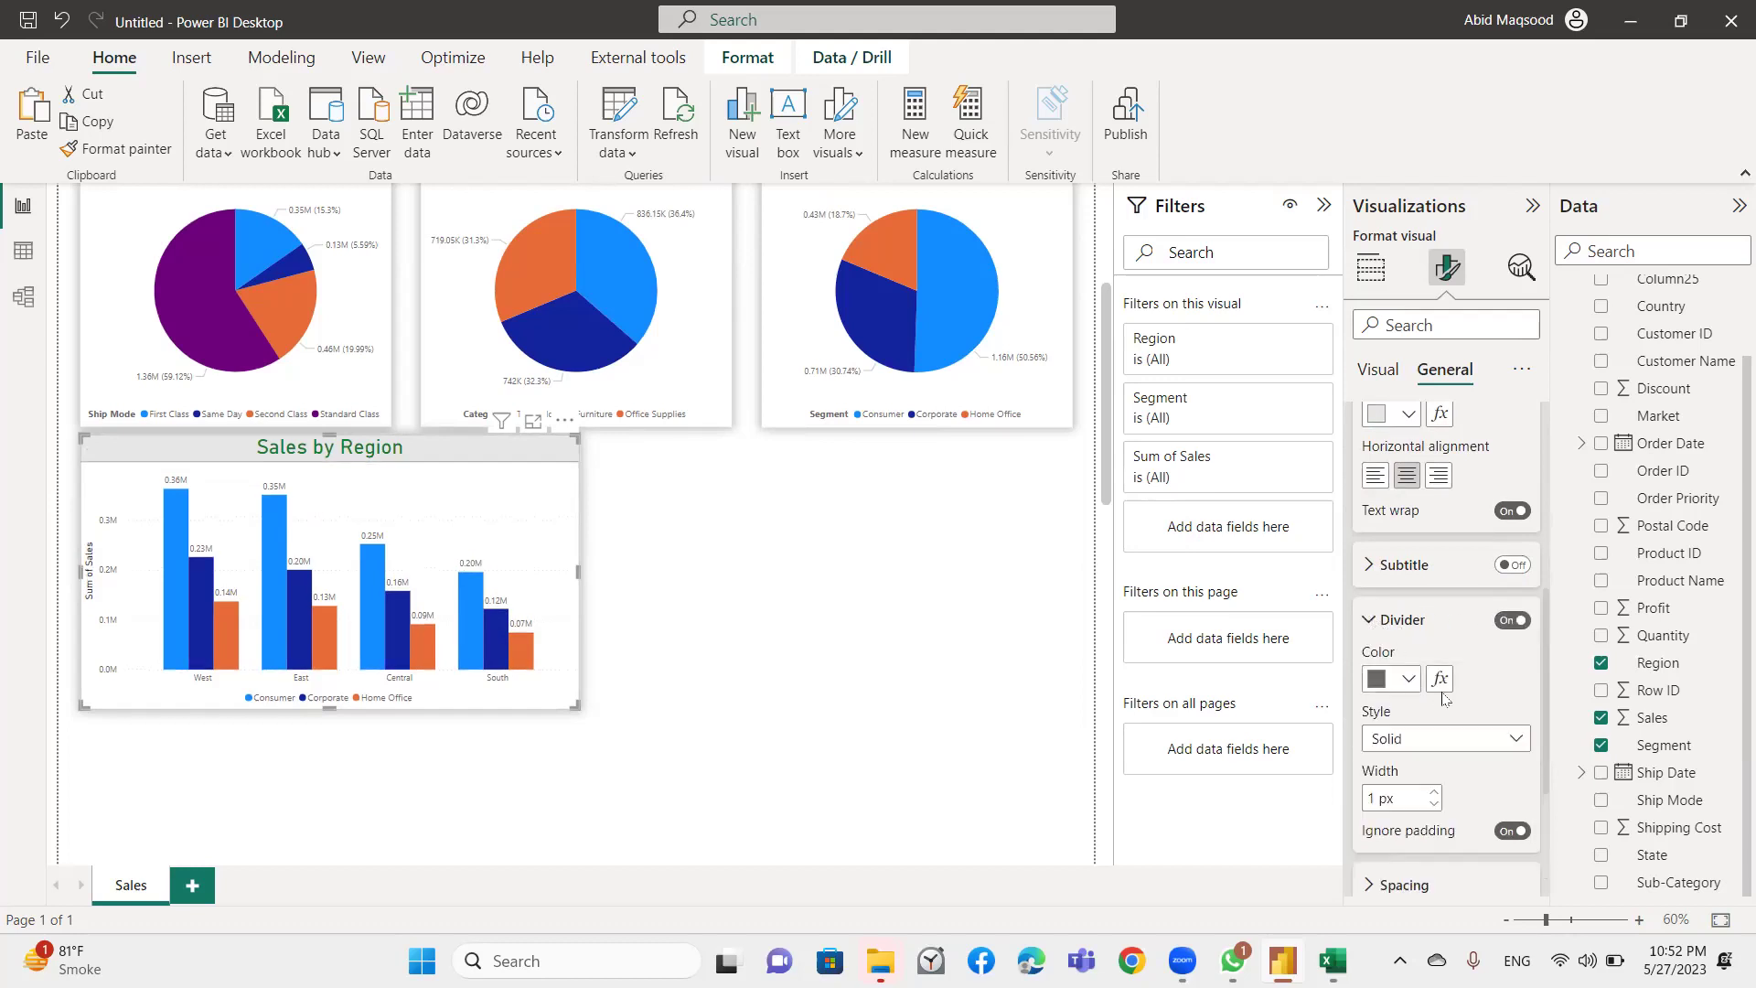
left_click(1370, 267)
Add Category as small multiples and widen the chart across the page beneath the three pies.
scroll(1413, 695, "down", 1)
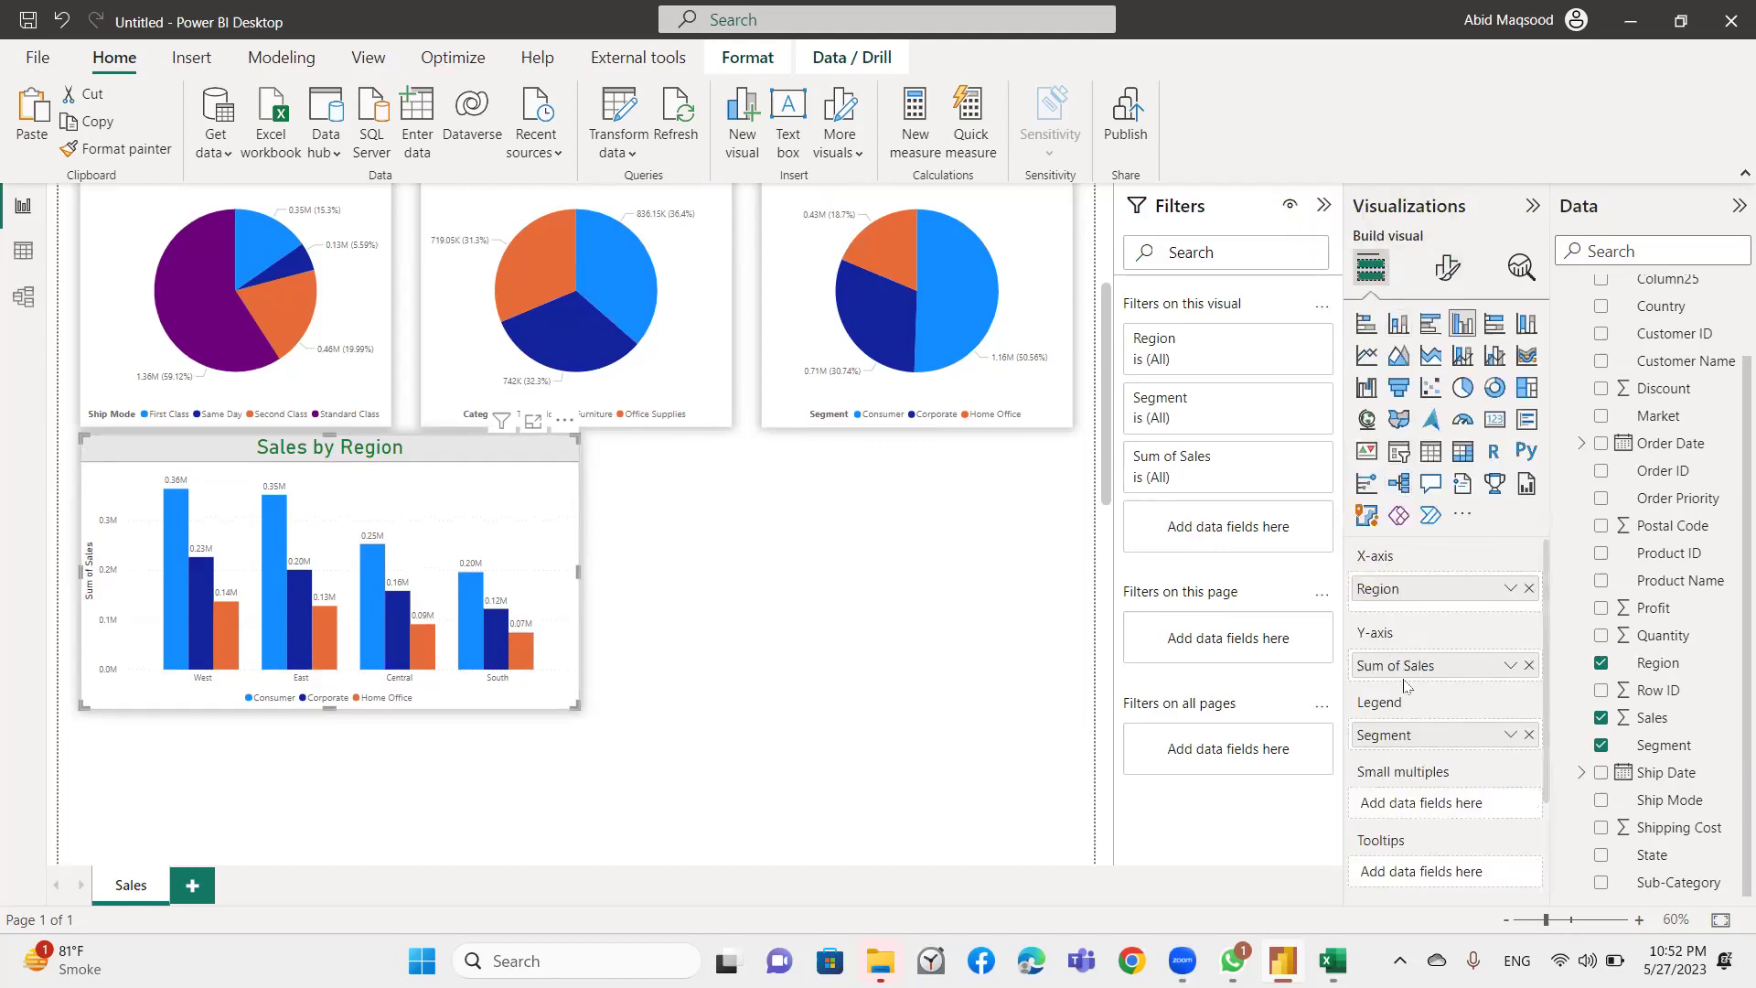
scroll(1413, 704, "down", 2)
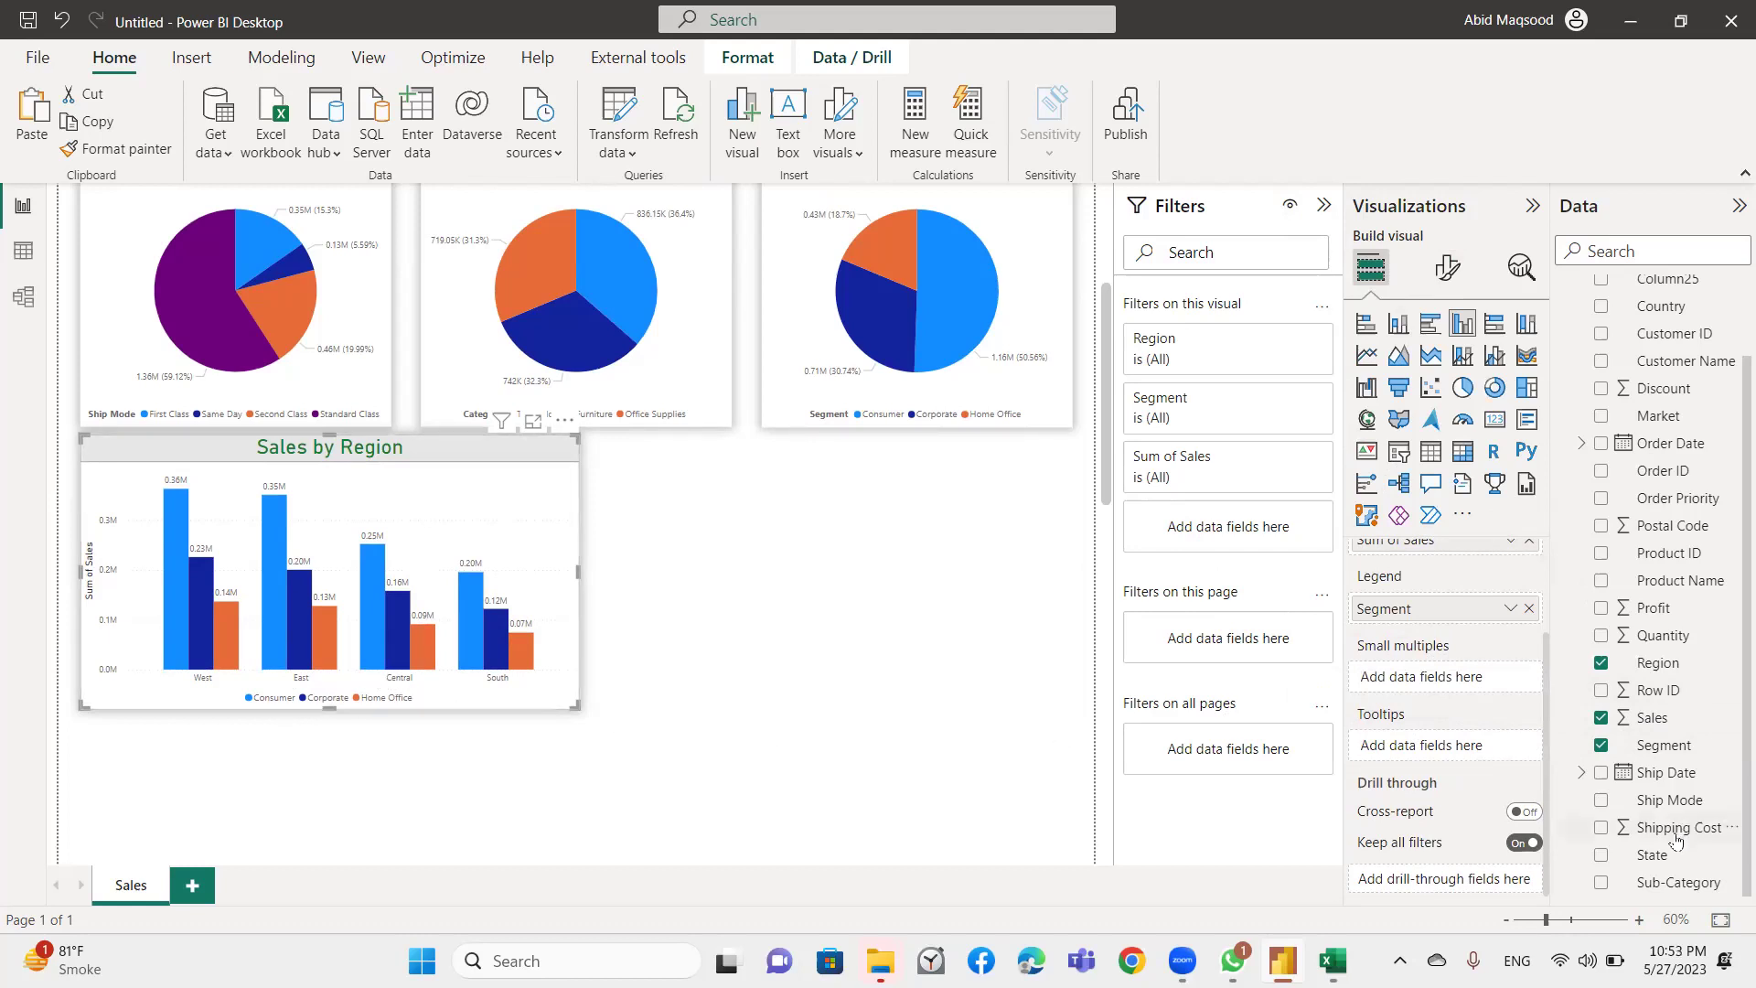
scroll(1699, 540, "up", 2)
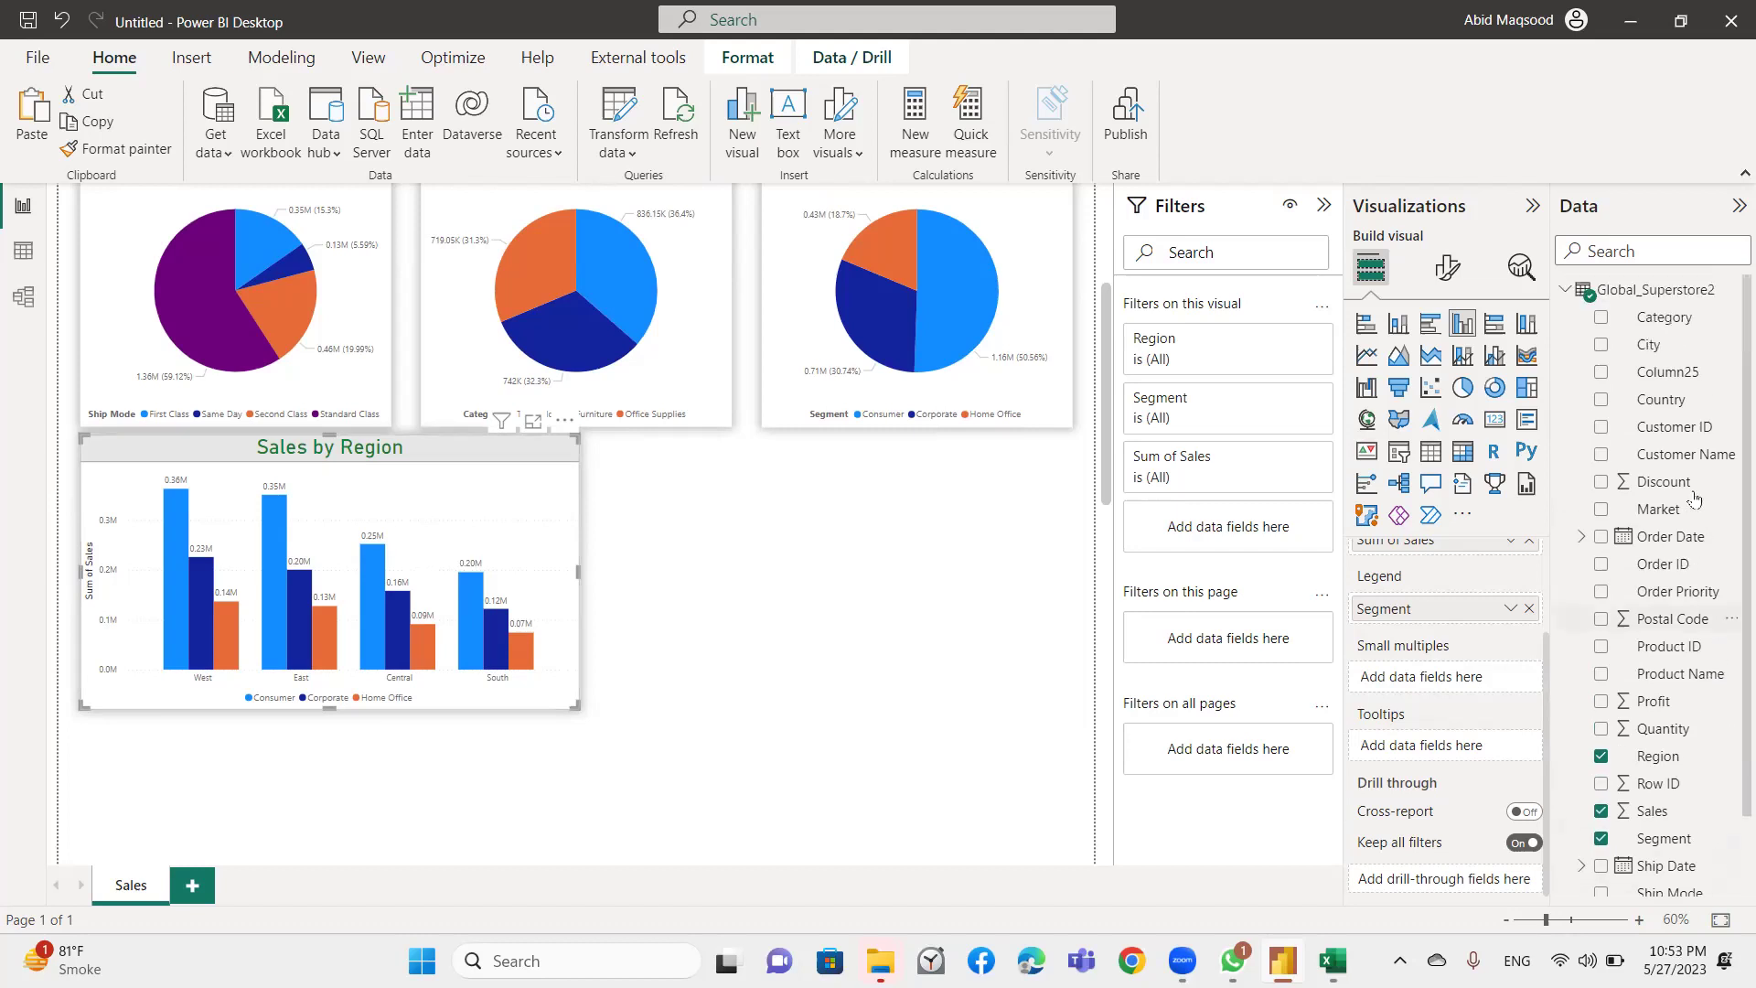
mouse_move(1673, 333)
mouse_move(1663, 320)
left_mouse_down()
mouse_move(1515, 471)
mouse_move(1434, 674)
left_mouse_up()
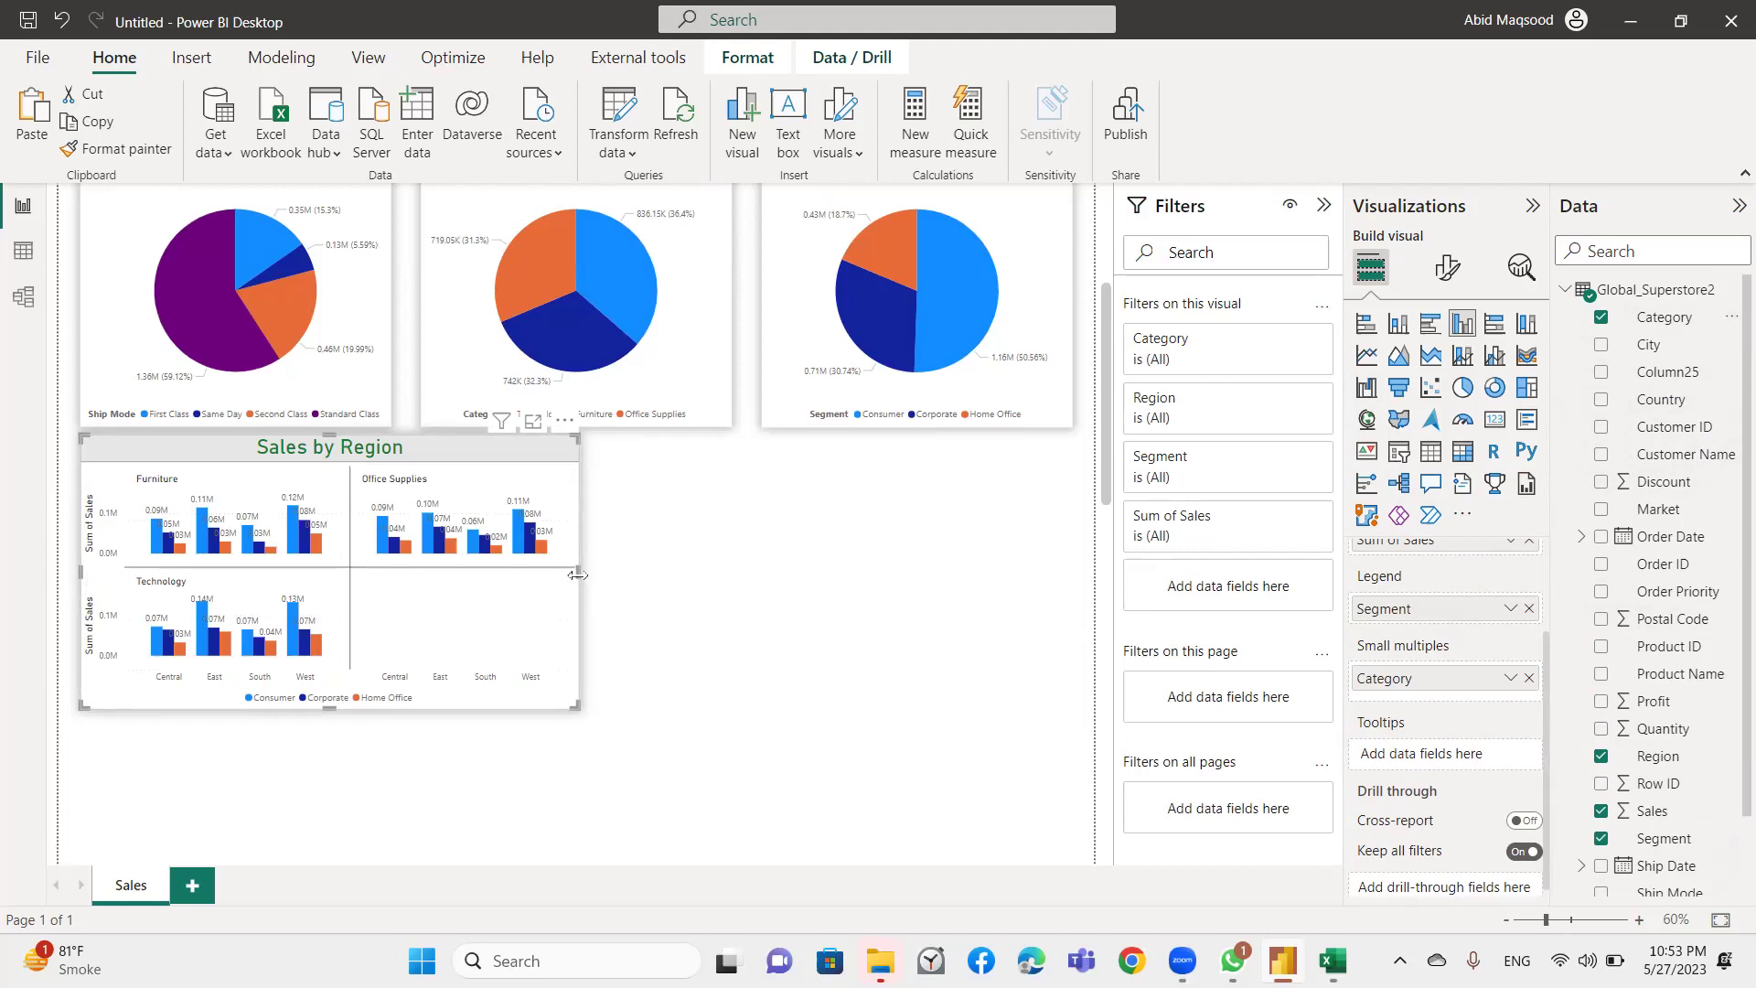
left_click_drag(622, 577, 1065, 575)
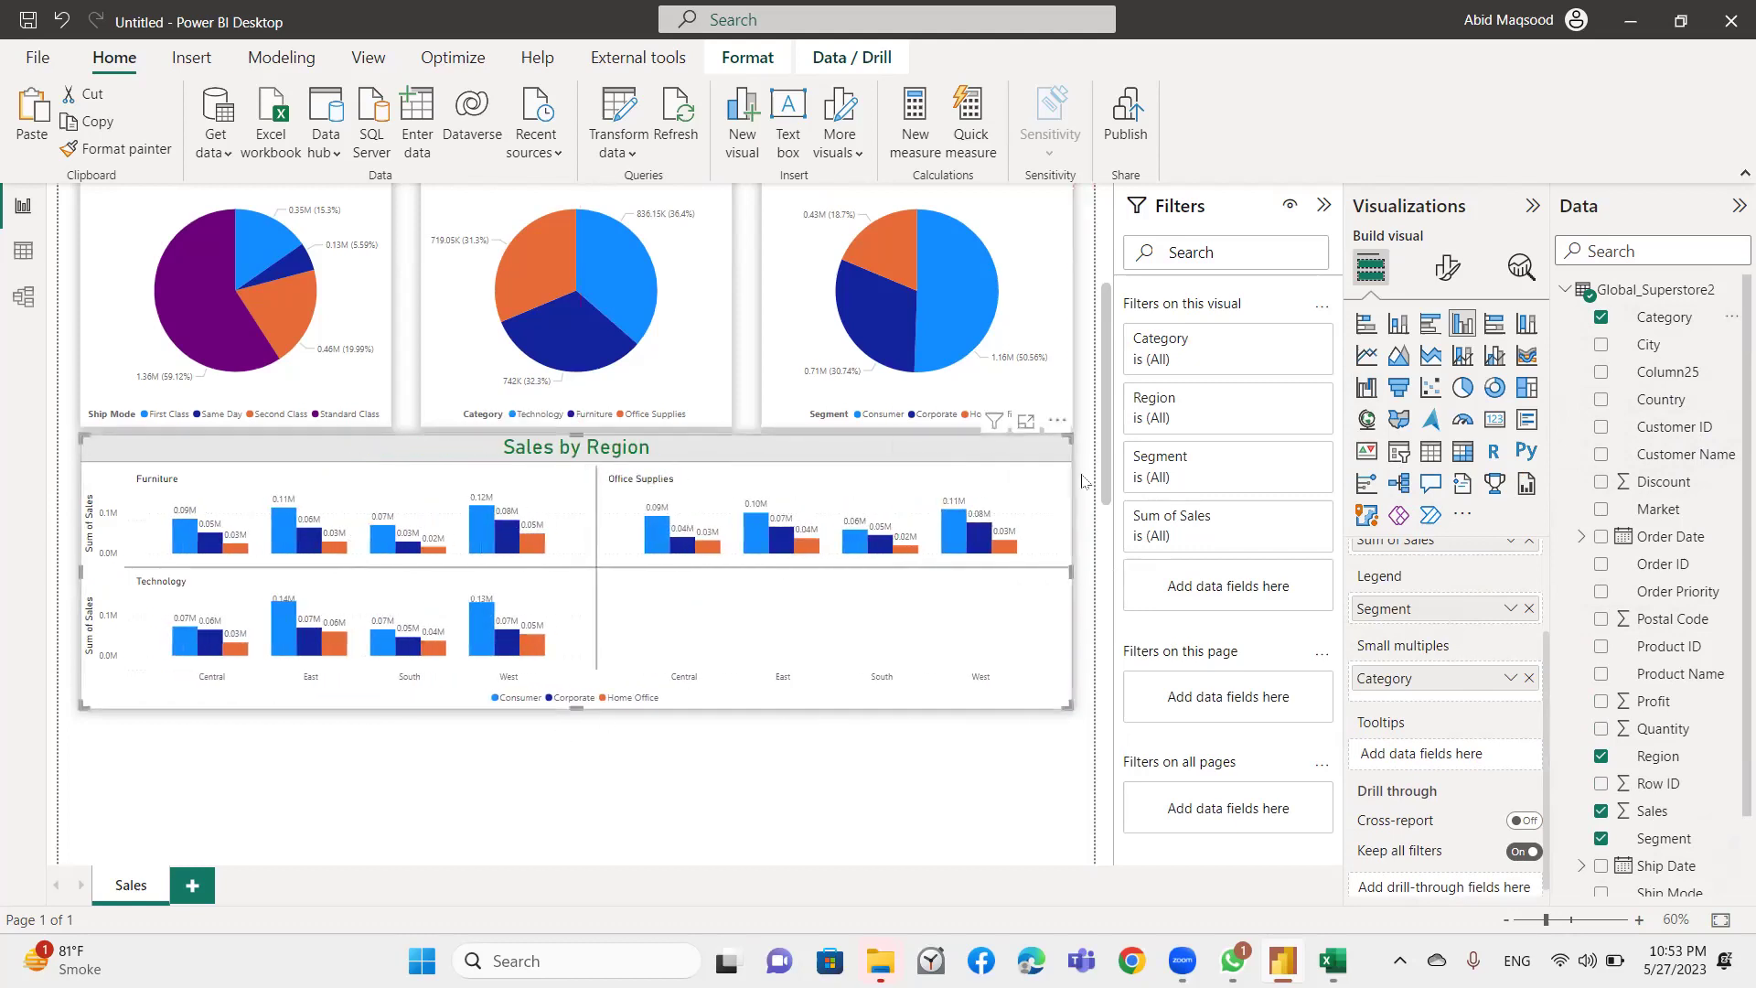
Set the small multiples layout to 3 columns so Furniture, Office Supplies and Technology share one row.
left_click(1446, 267)
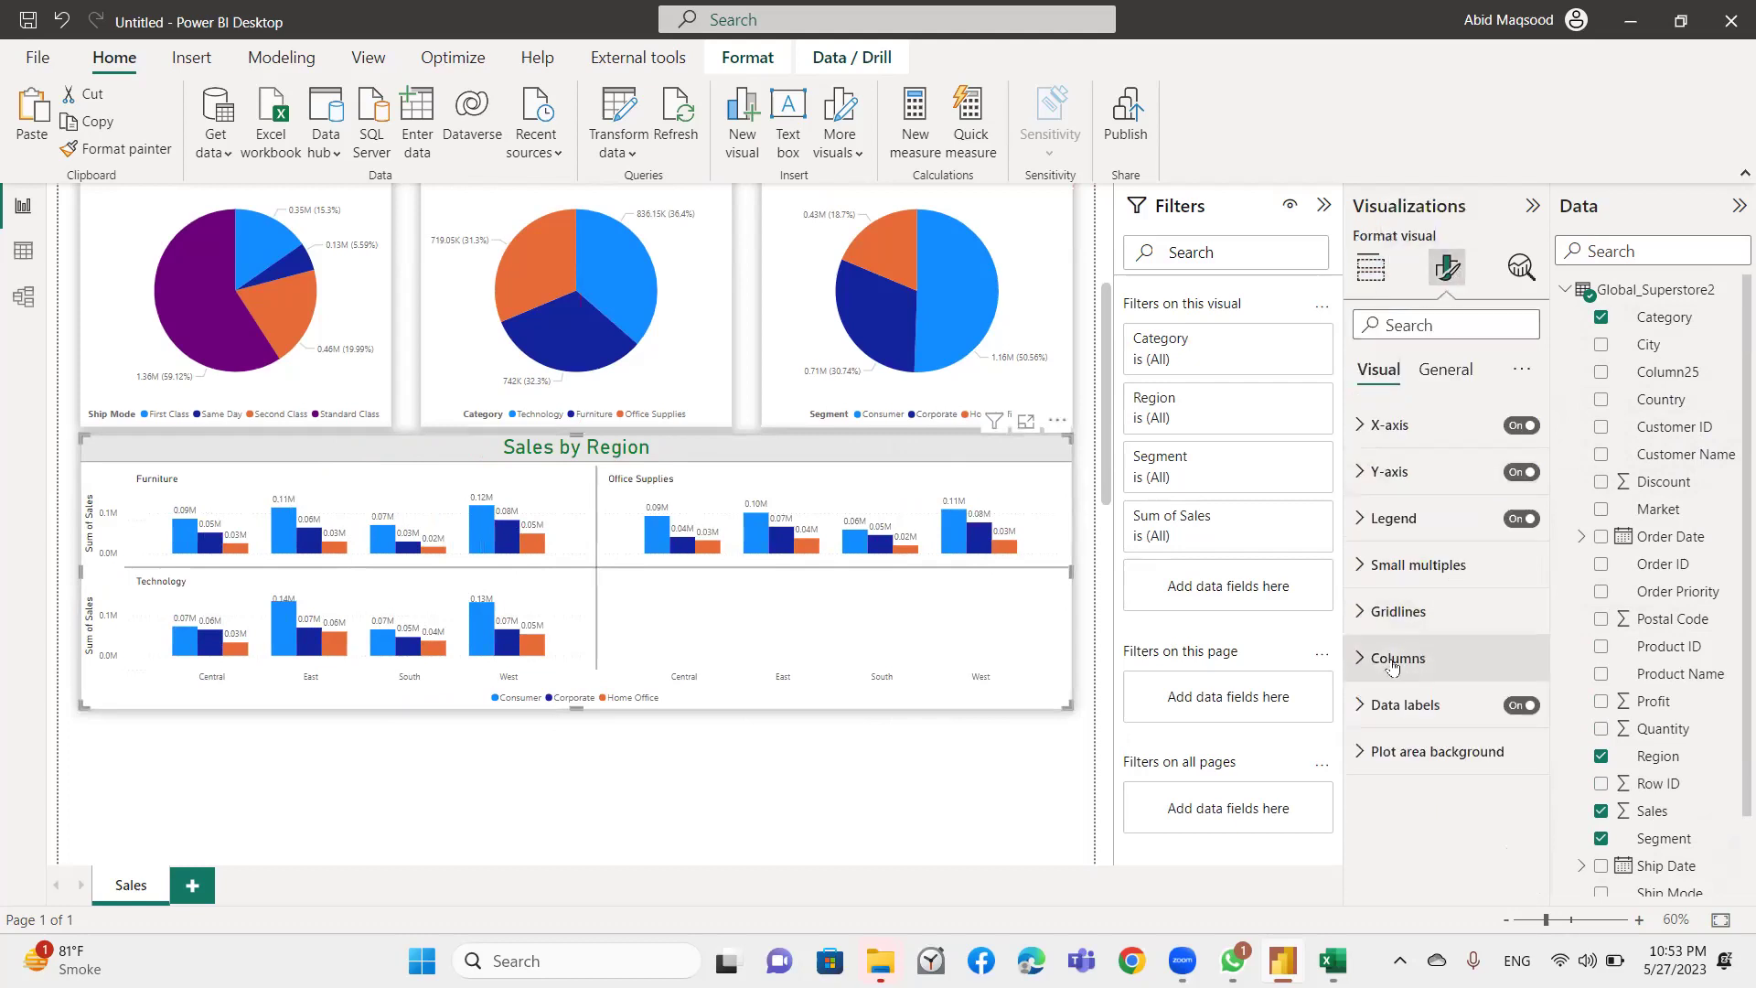
left_click(1372, 567)
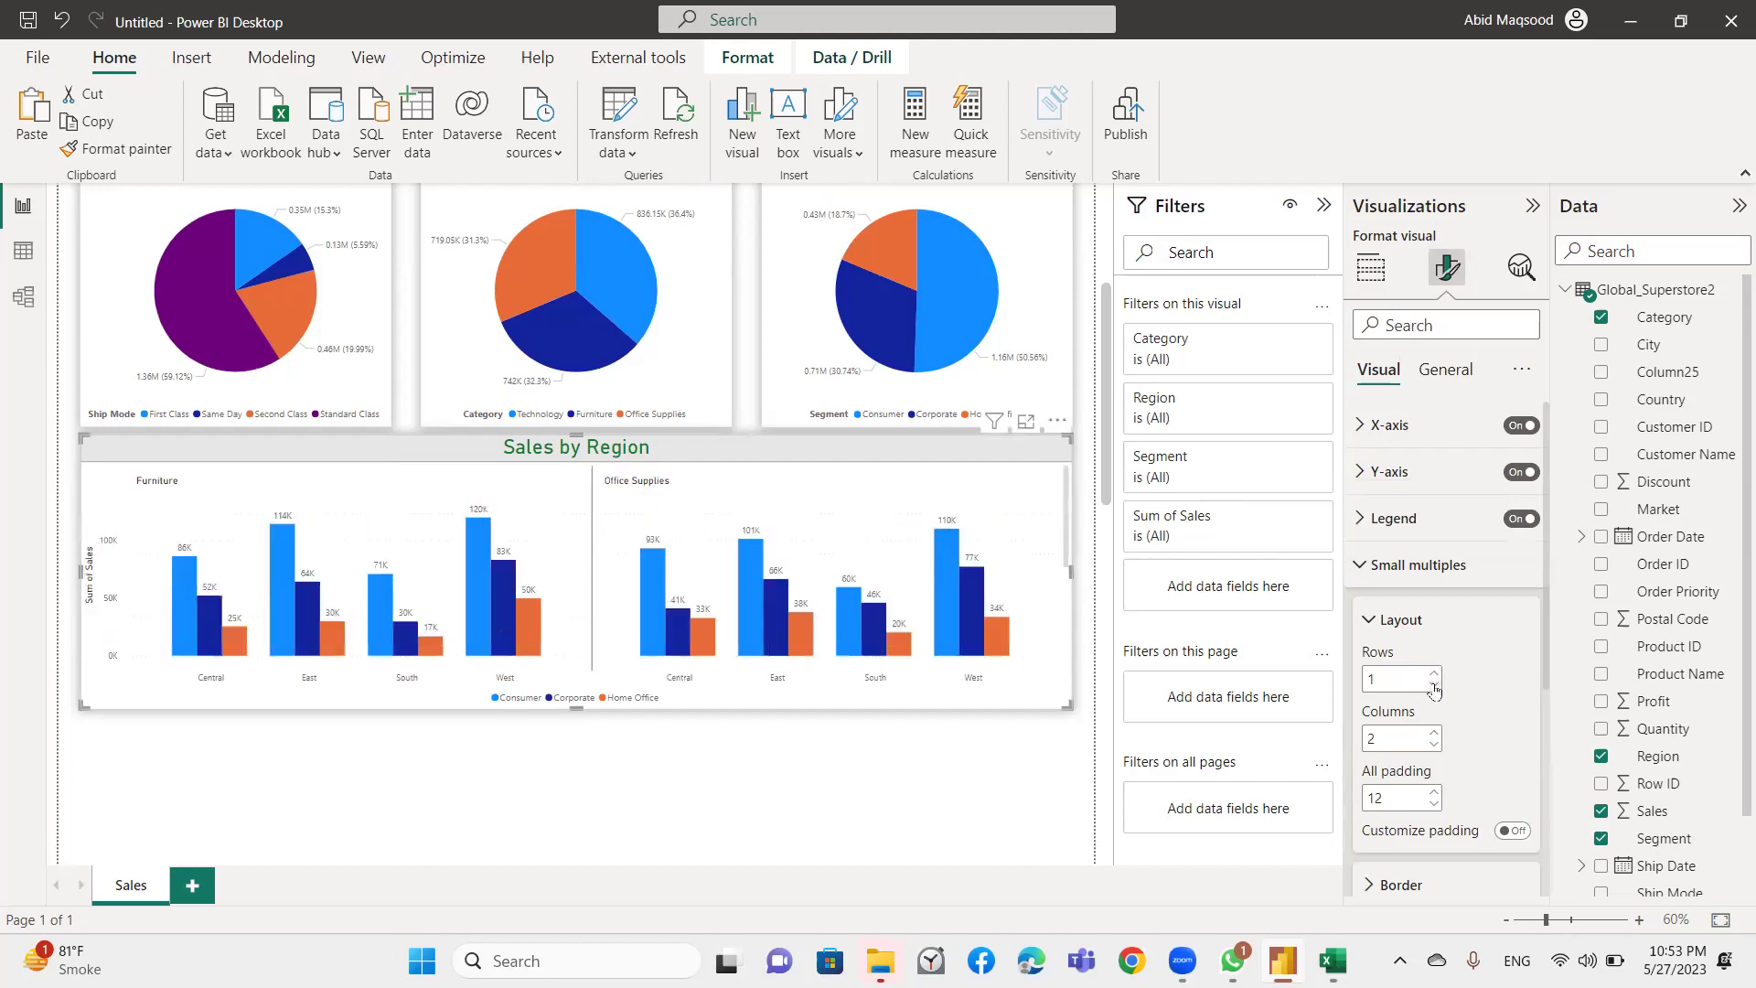
scroll(684, 627, "down", 2)
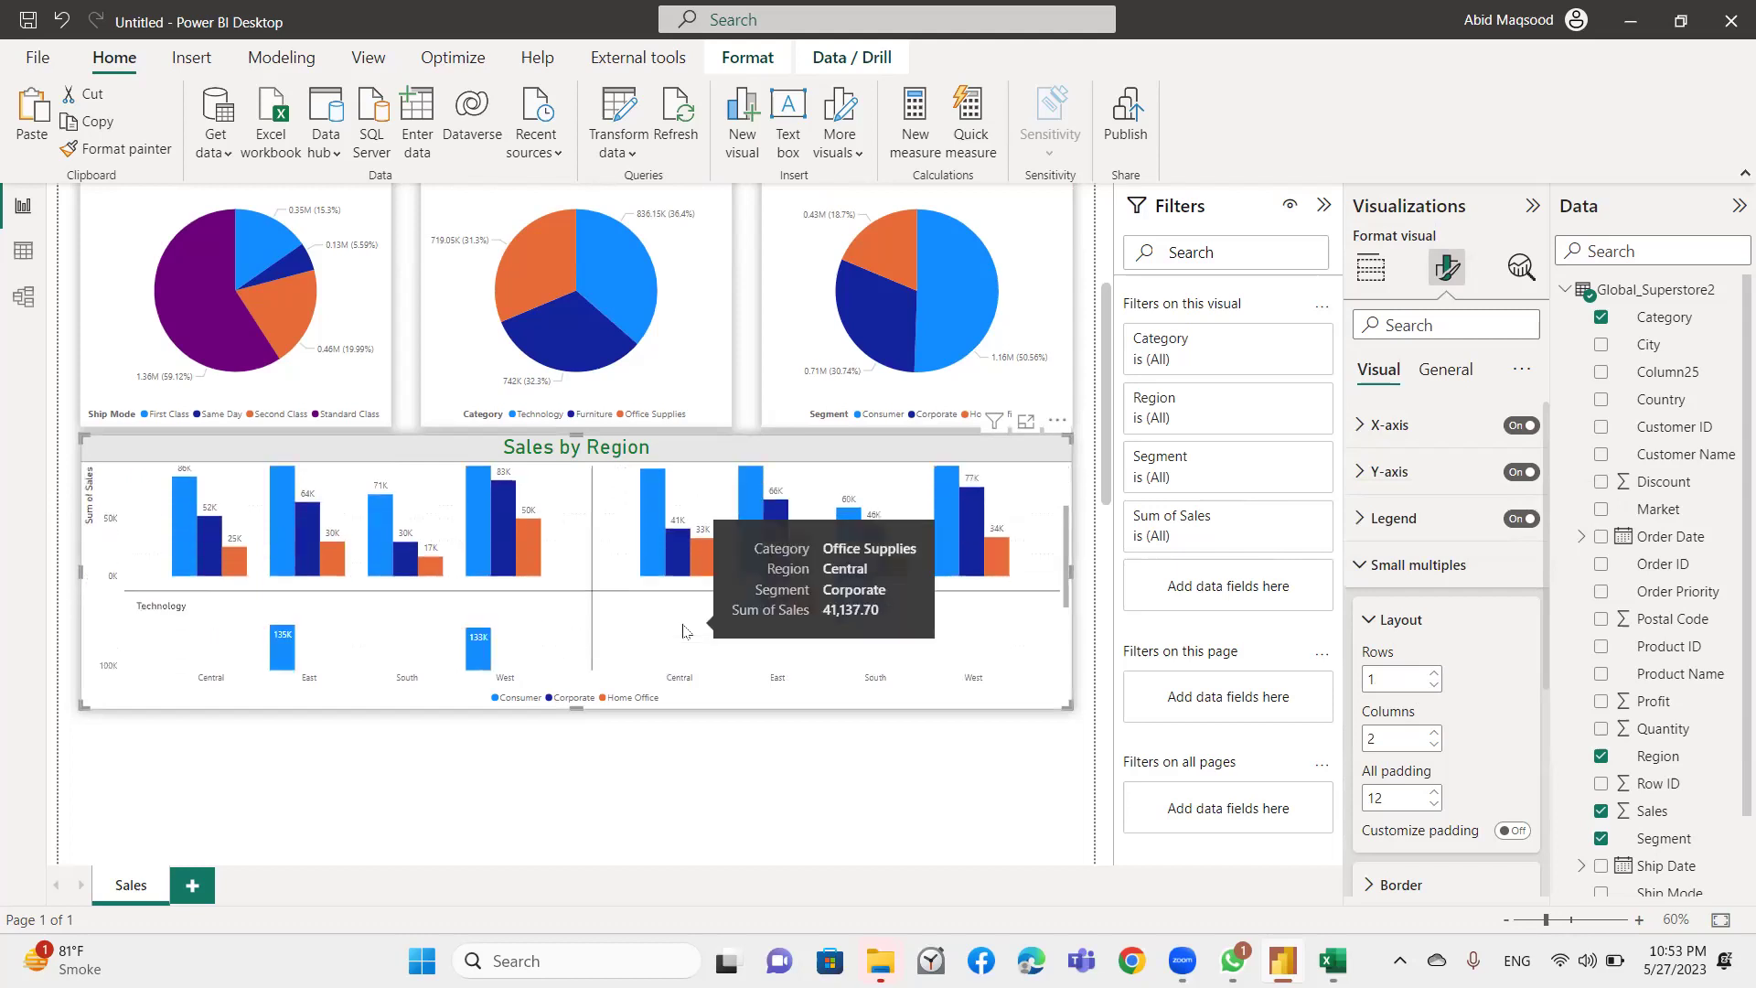
scroll(684, 627, "up", 2)
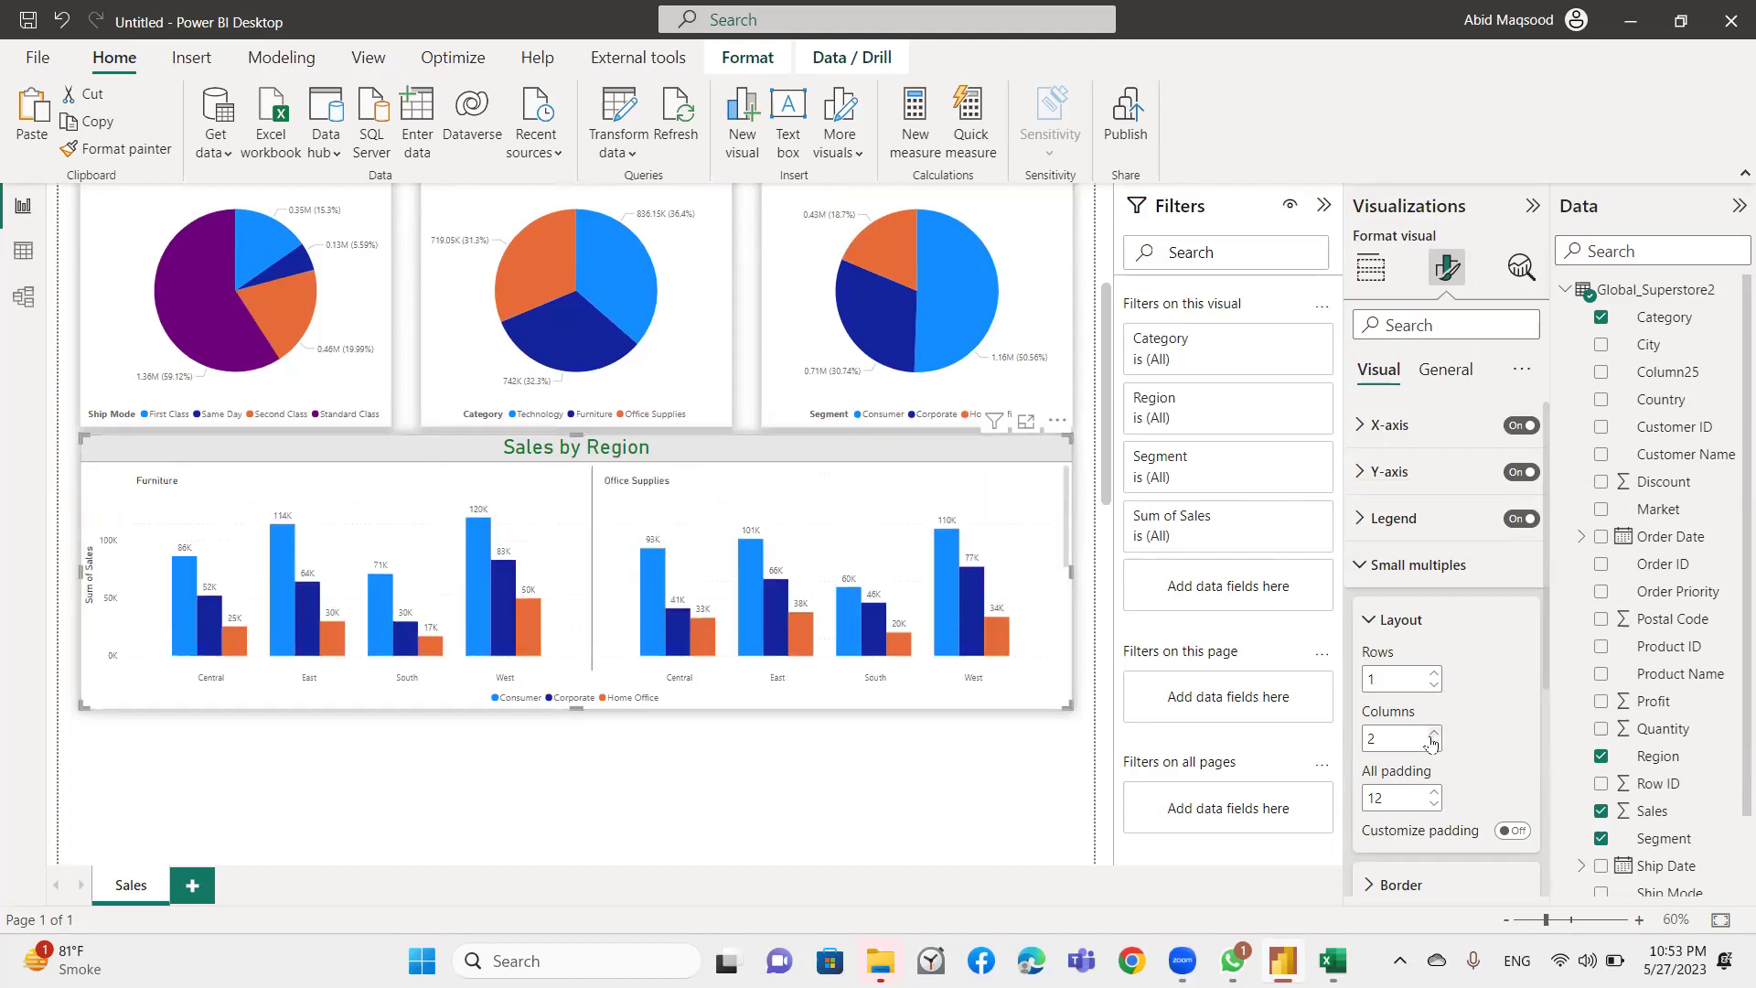
left_click(1433, 733)
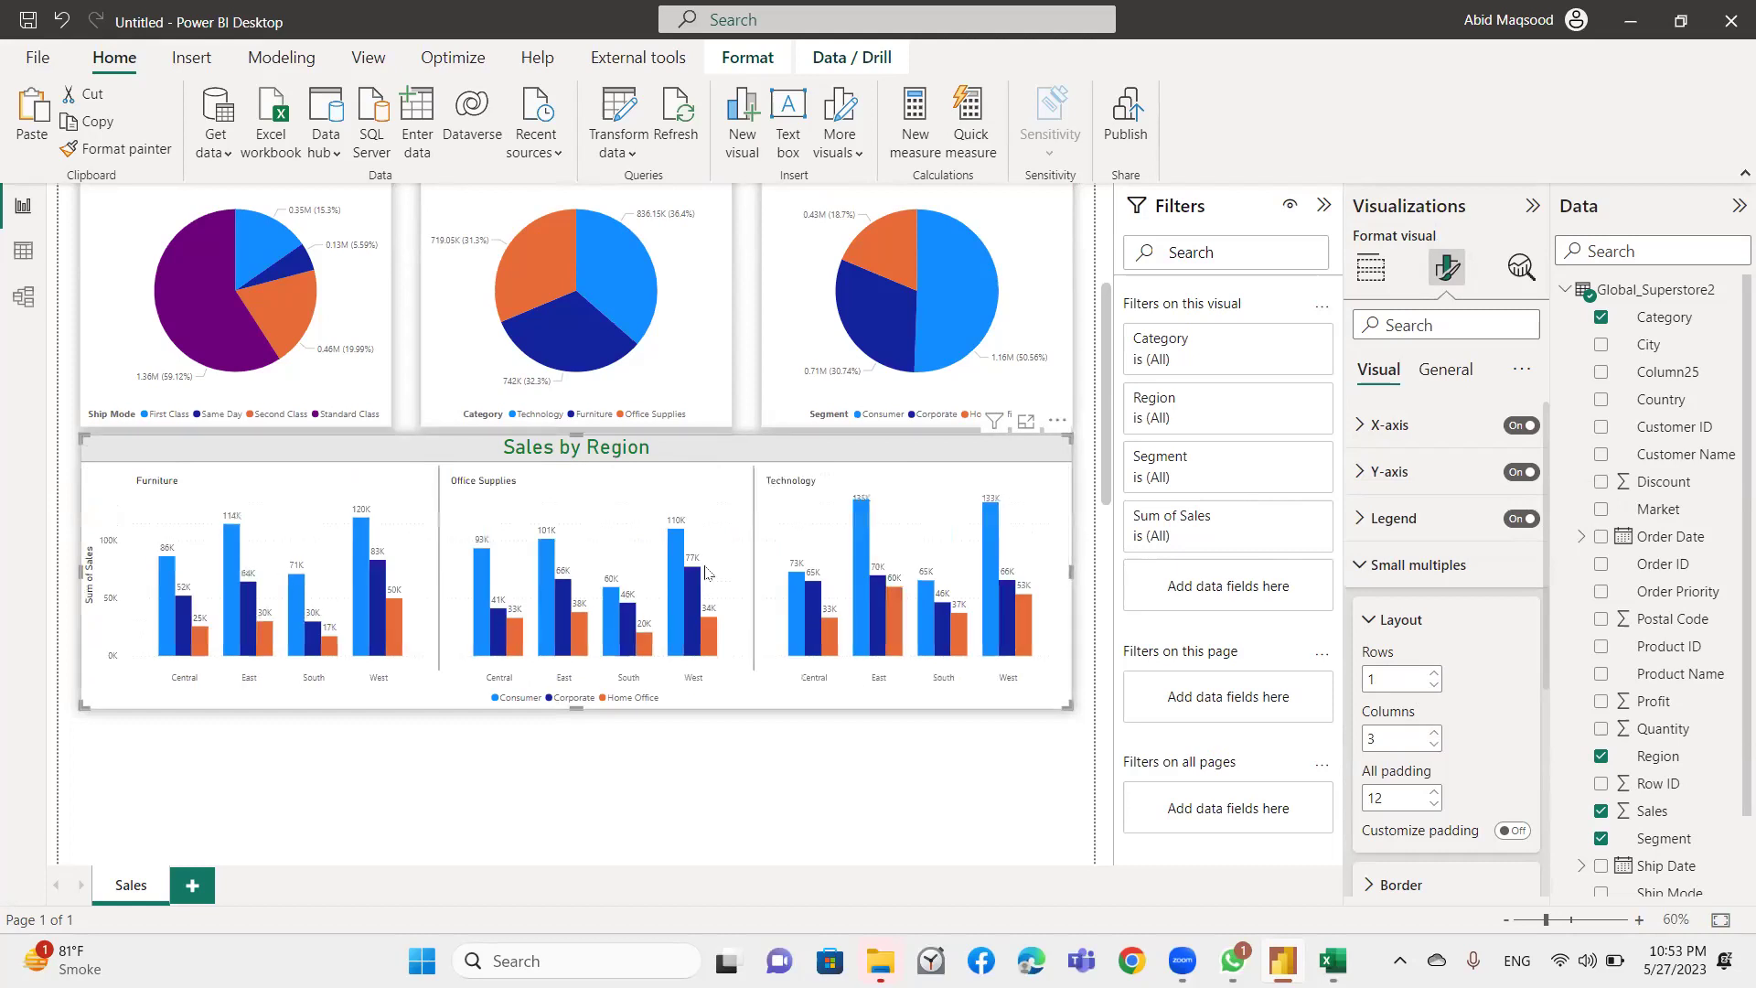
left_click(433, 741)
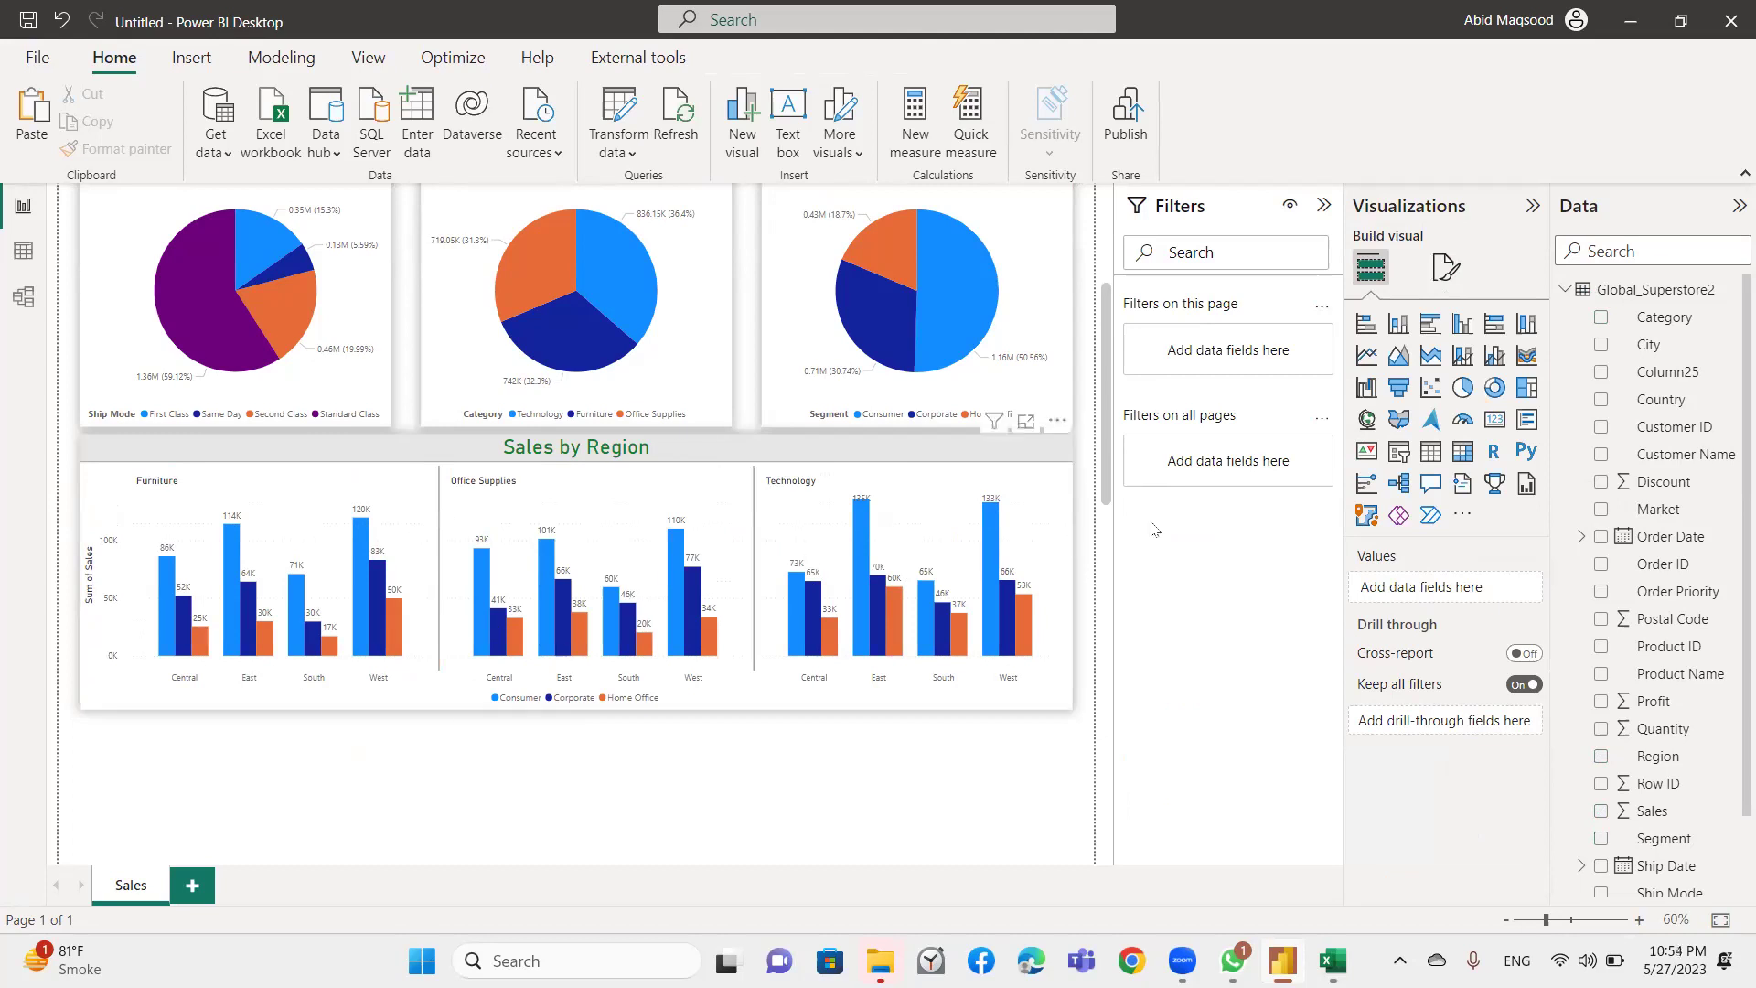
Add Profit and Quantity as tooltip fields on the Sales by Region chart.
left_click(1067, 558)
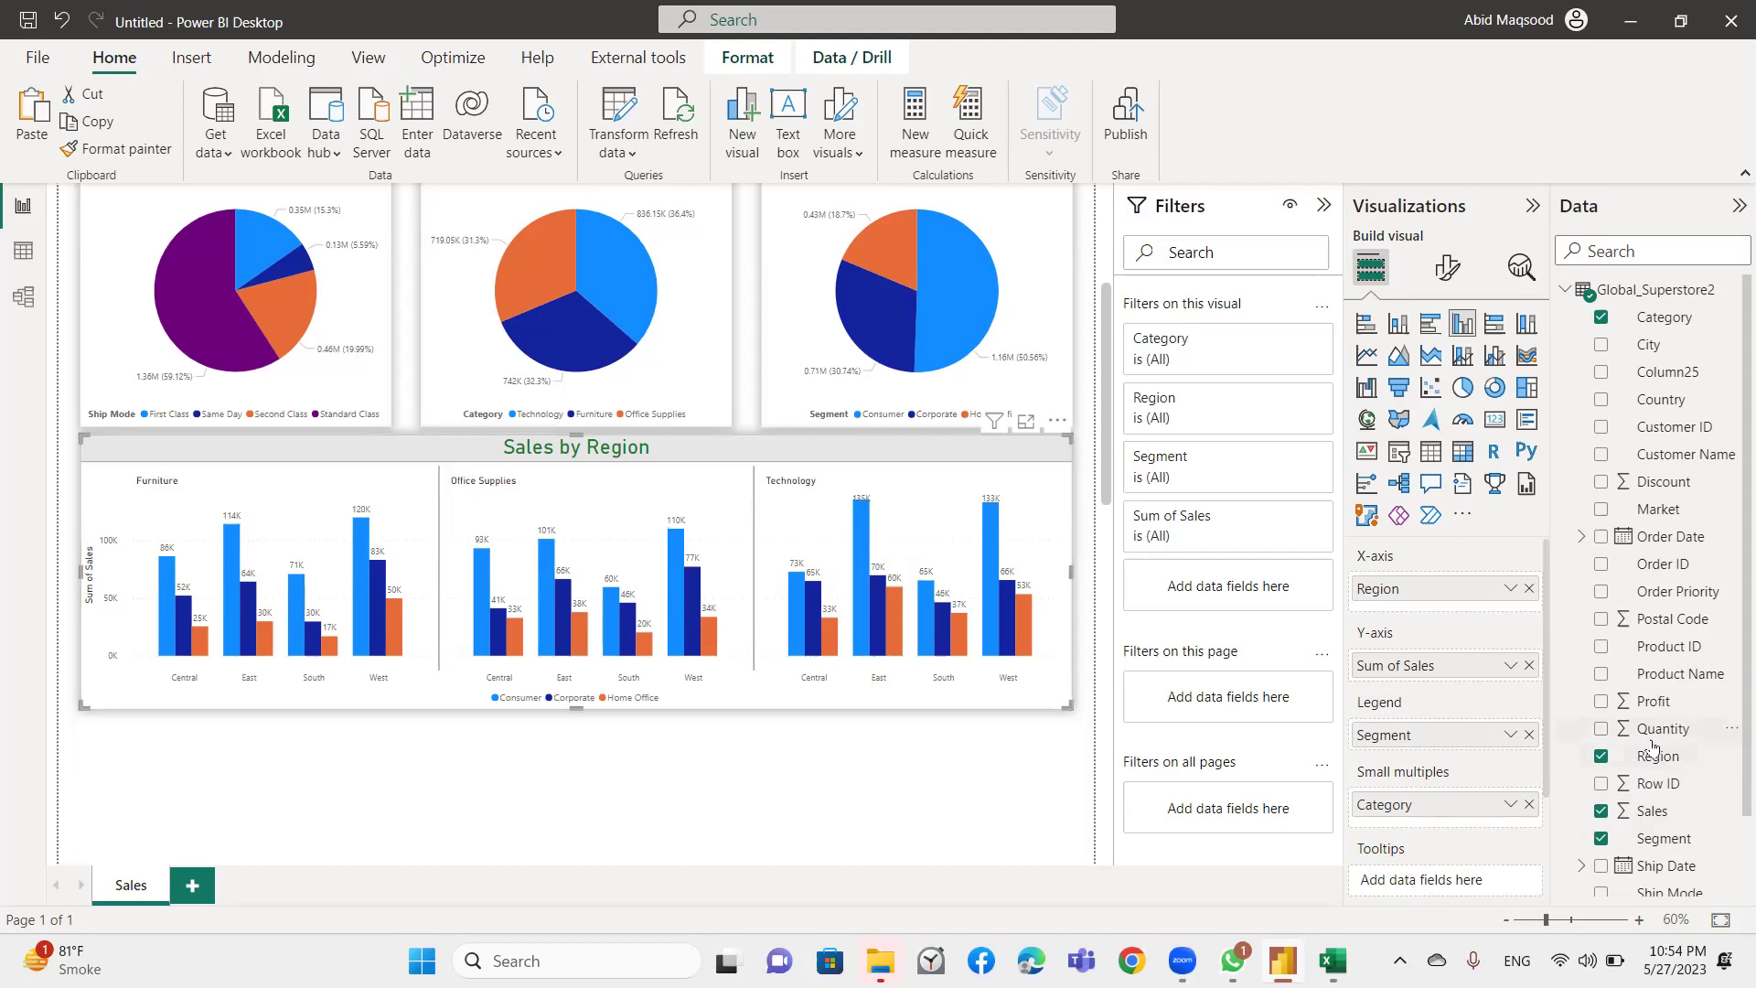
left_click_drag(1652, 706, 1445, 880)
left_click_drag(1652, 729, 1454, 879)
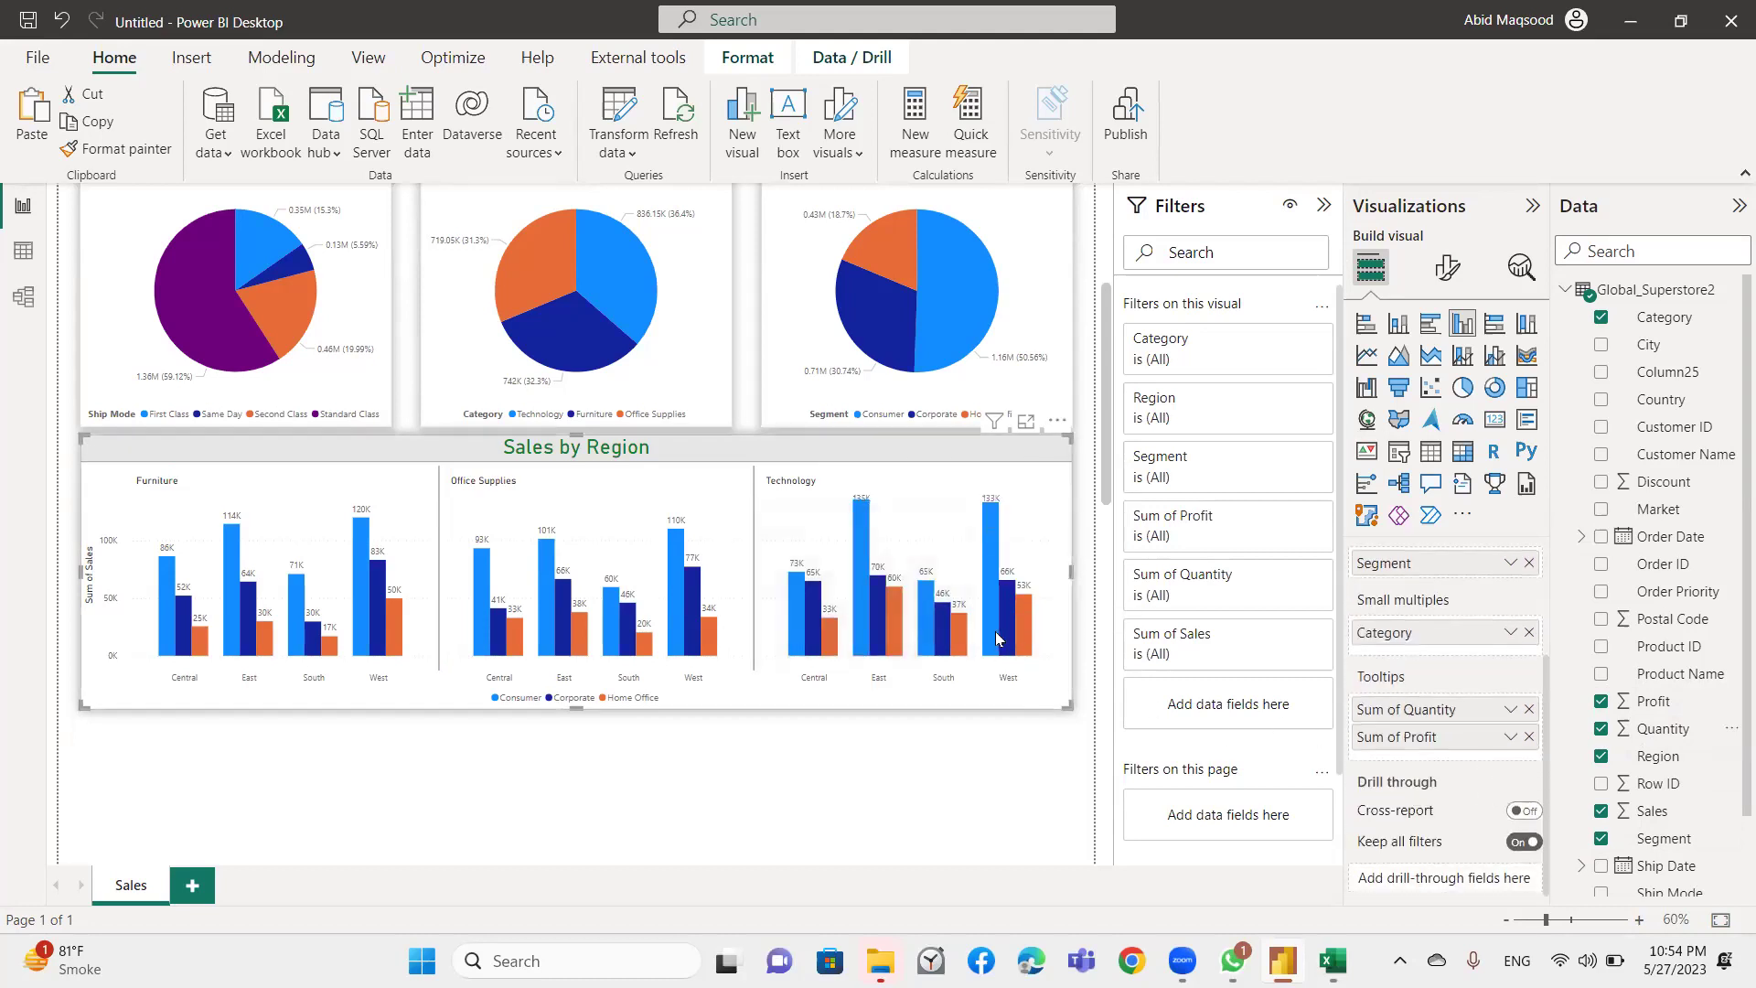
mouse_move(230, 576)
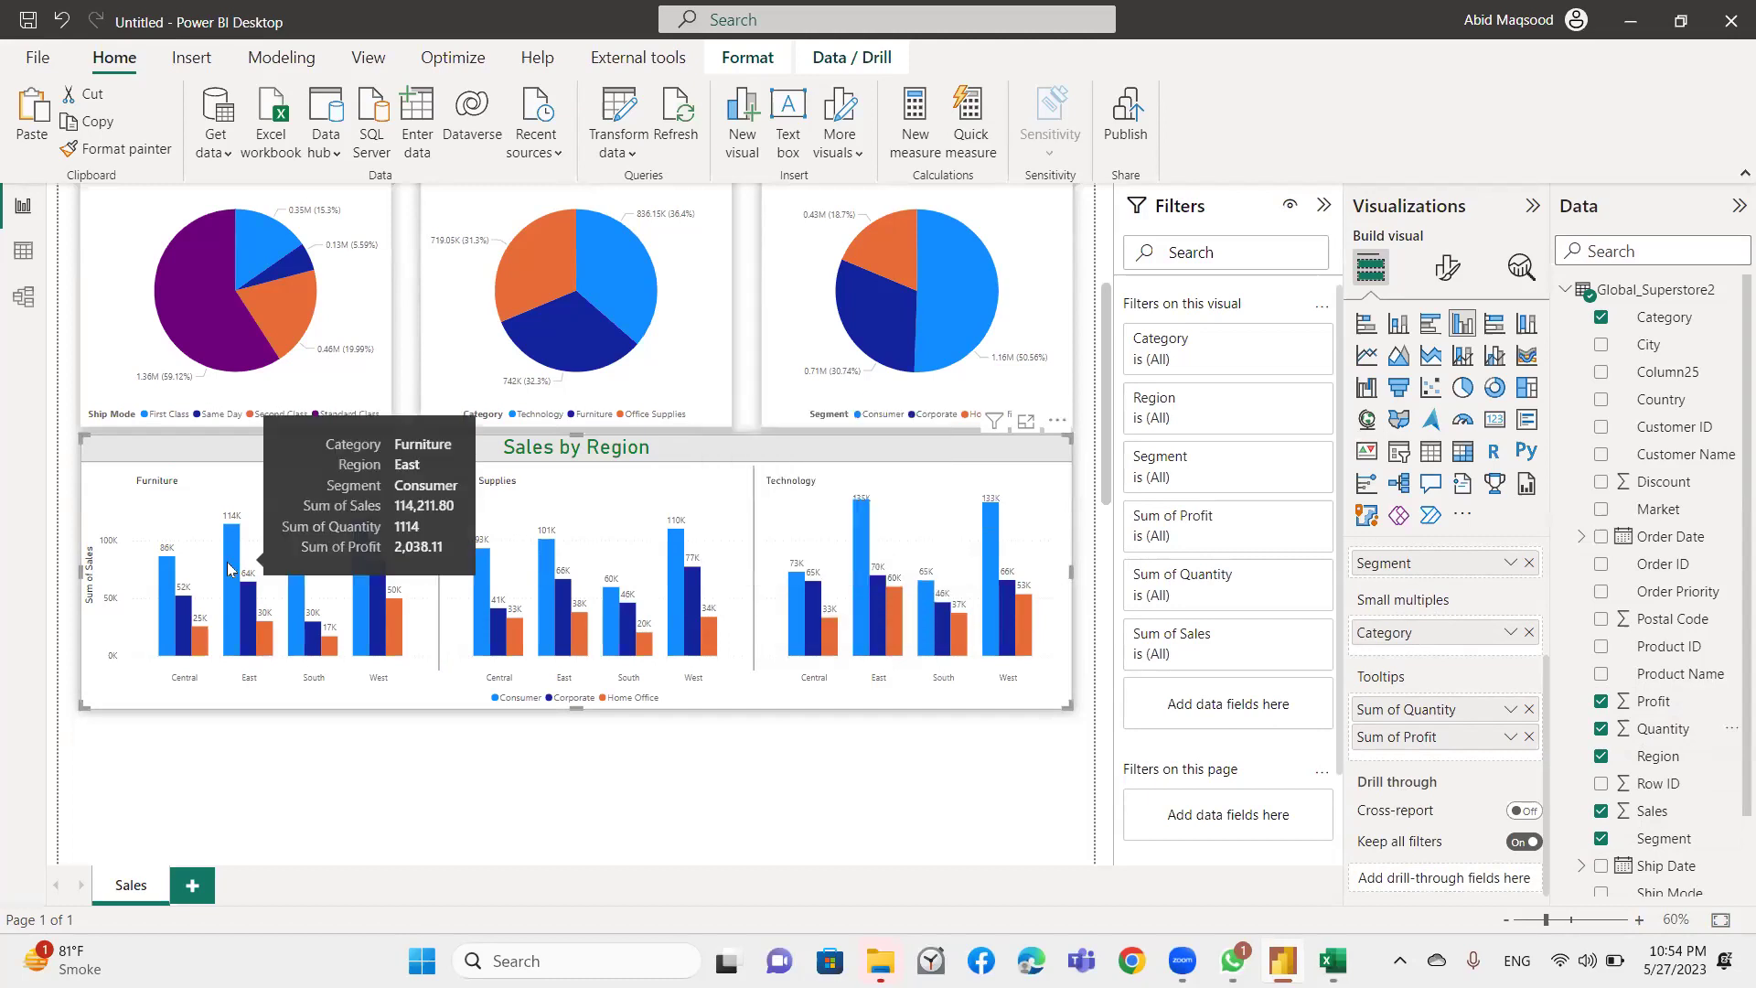
scroll(228, 569, "up", 3)
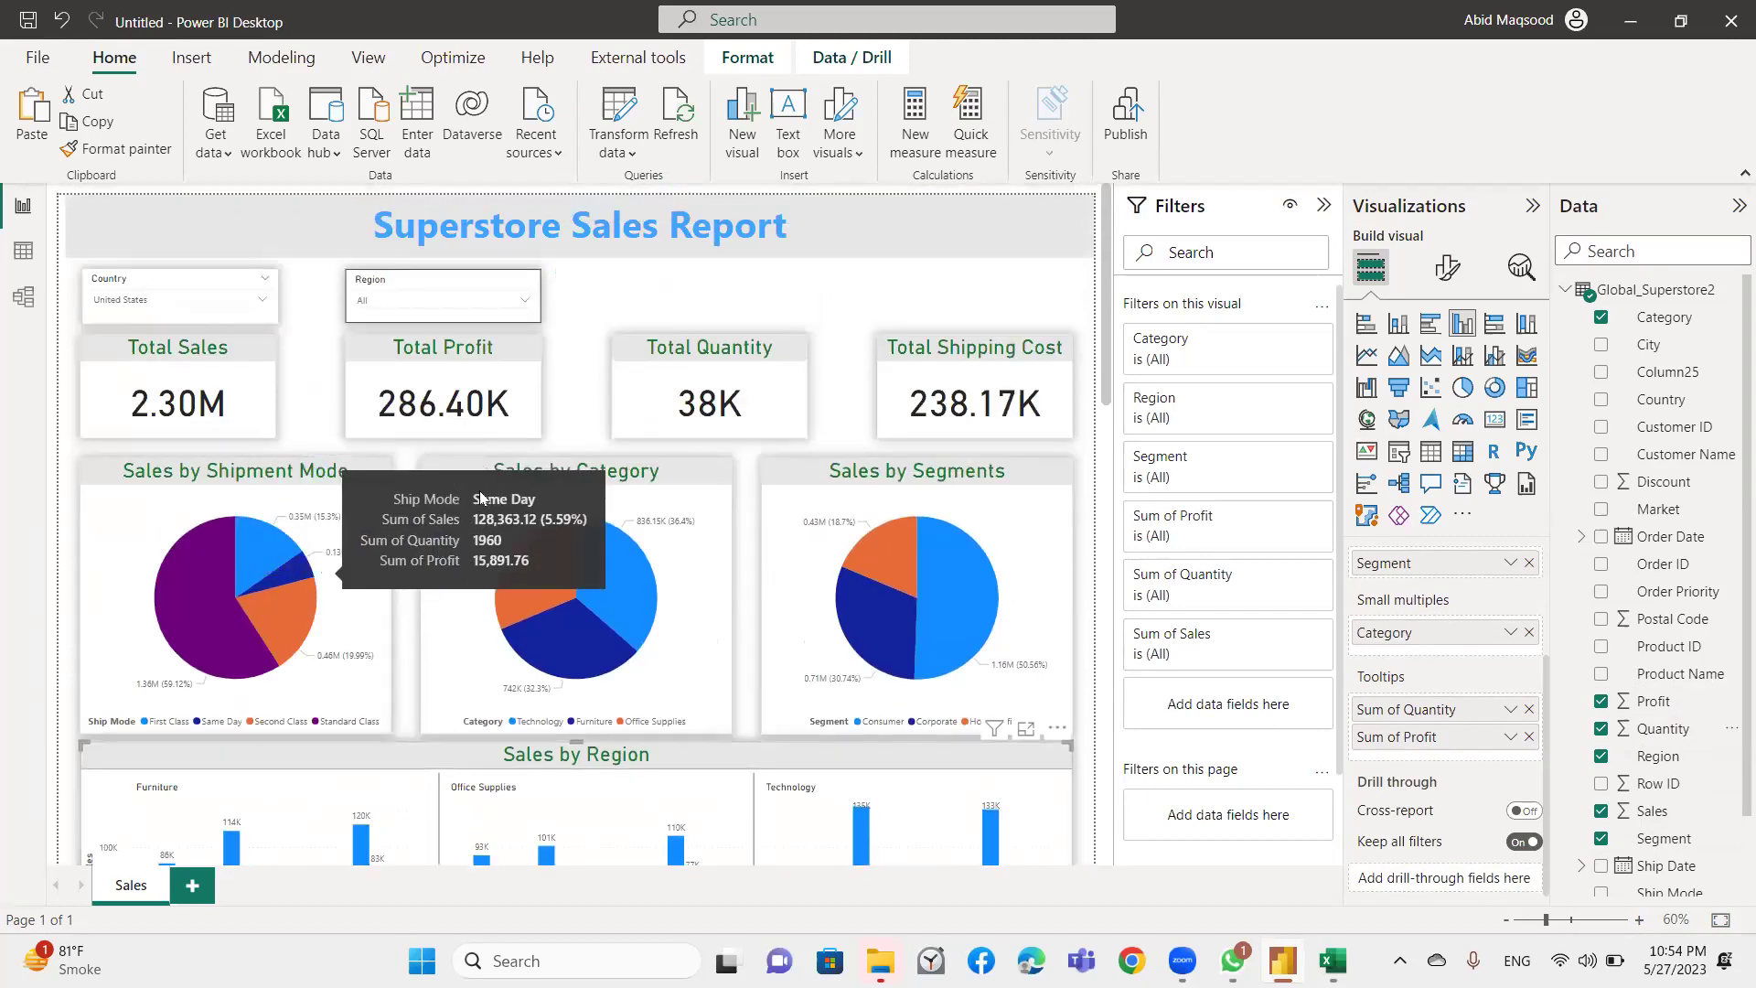
left_click(665, 295)
scroll(653, 384, "down", 5)
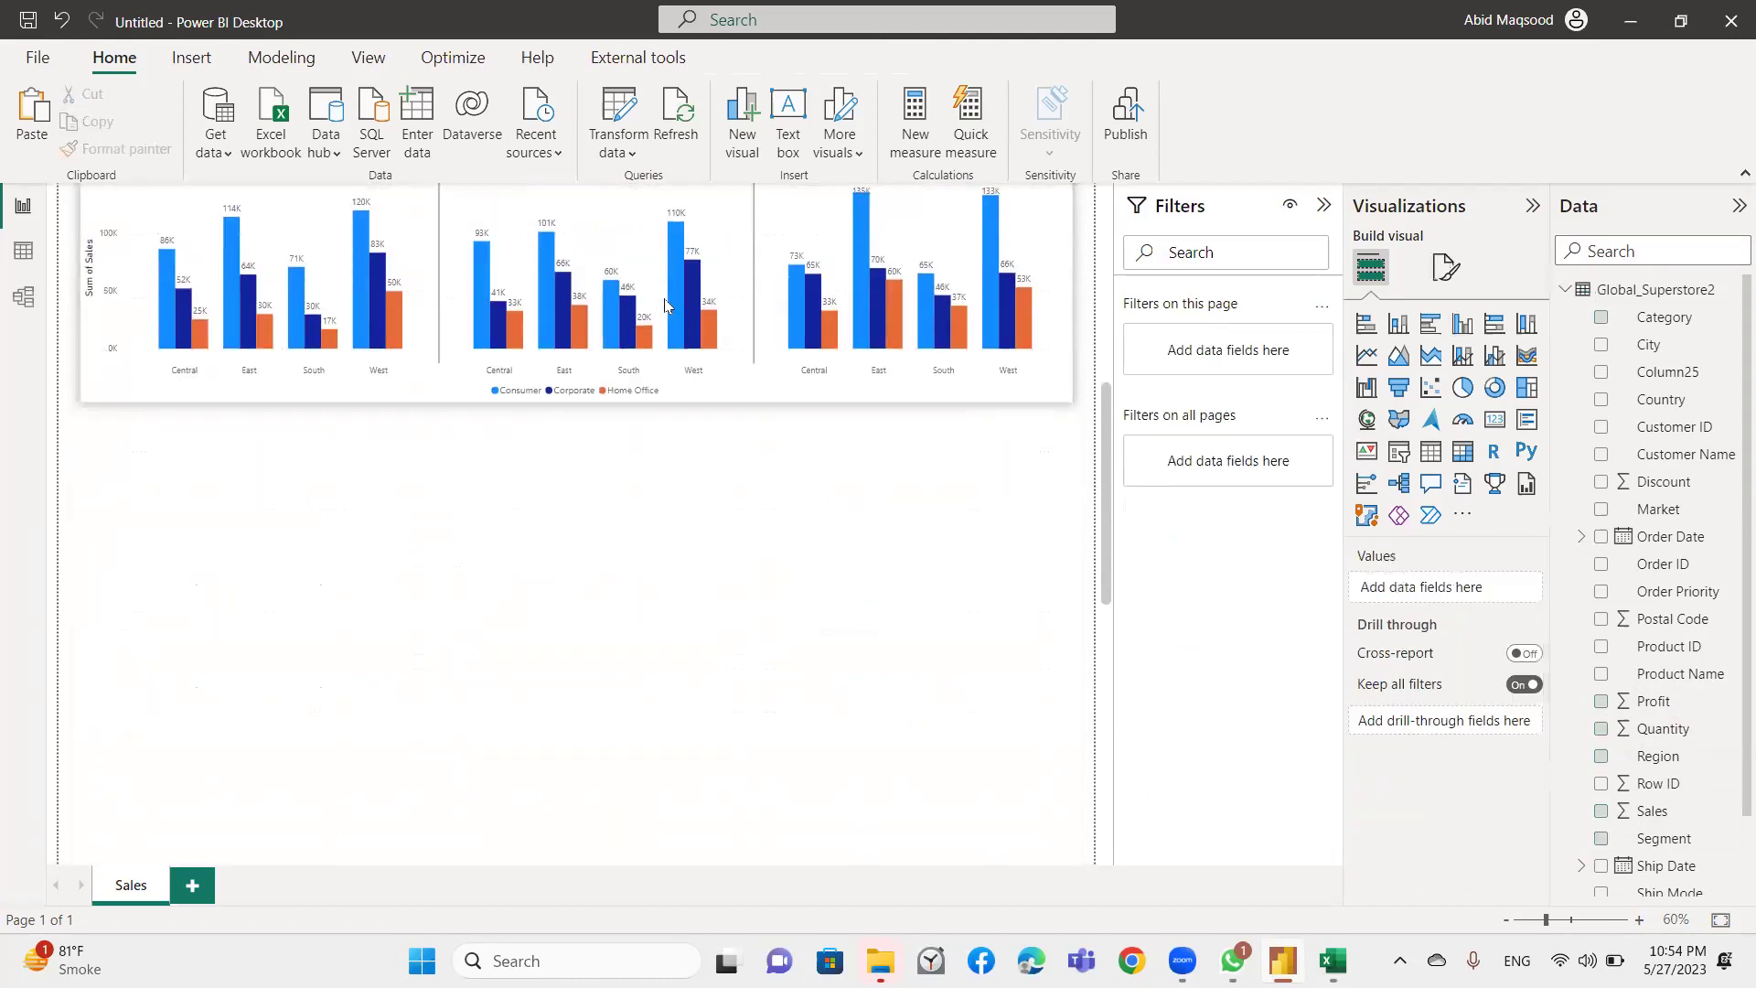
scroll(645, 439, "up", 3)
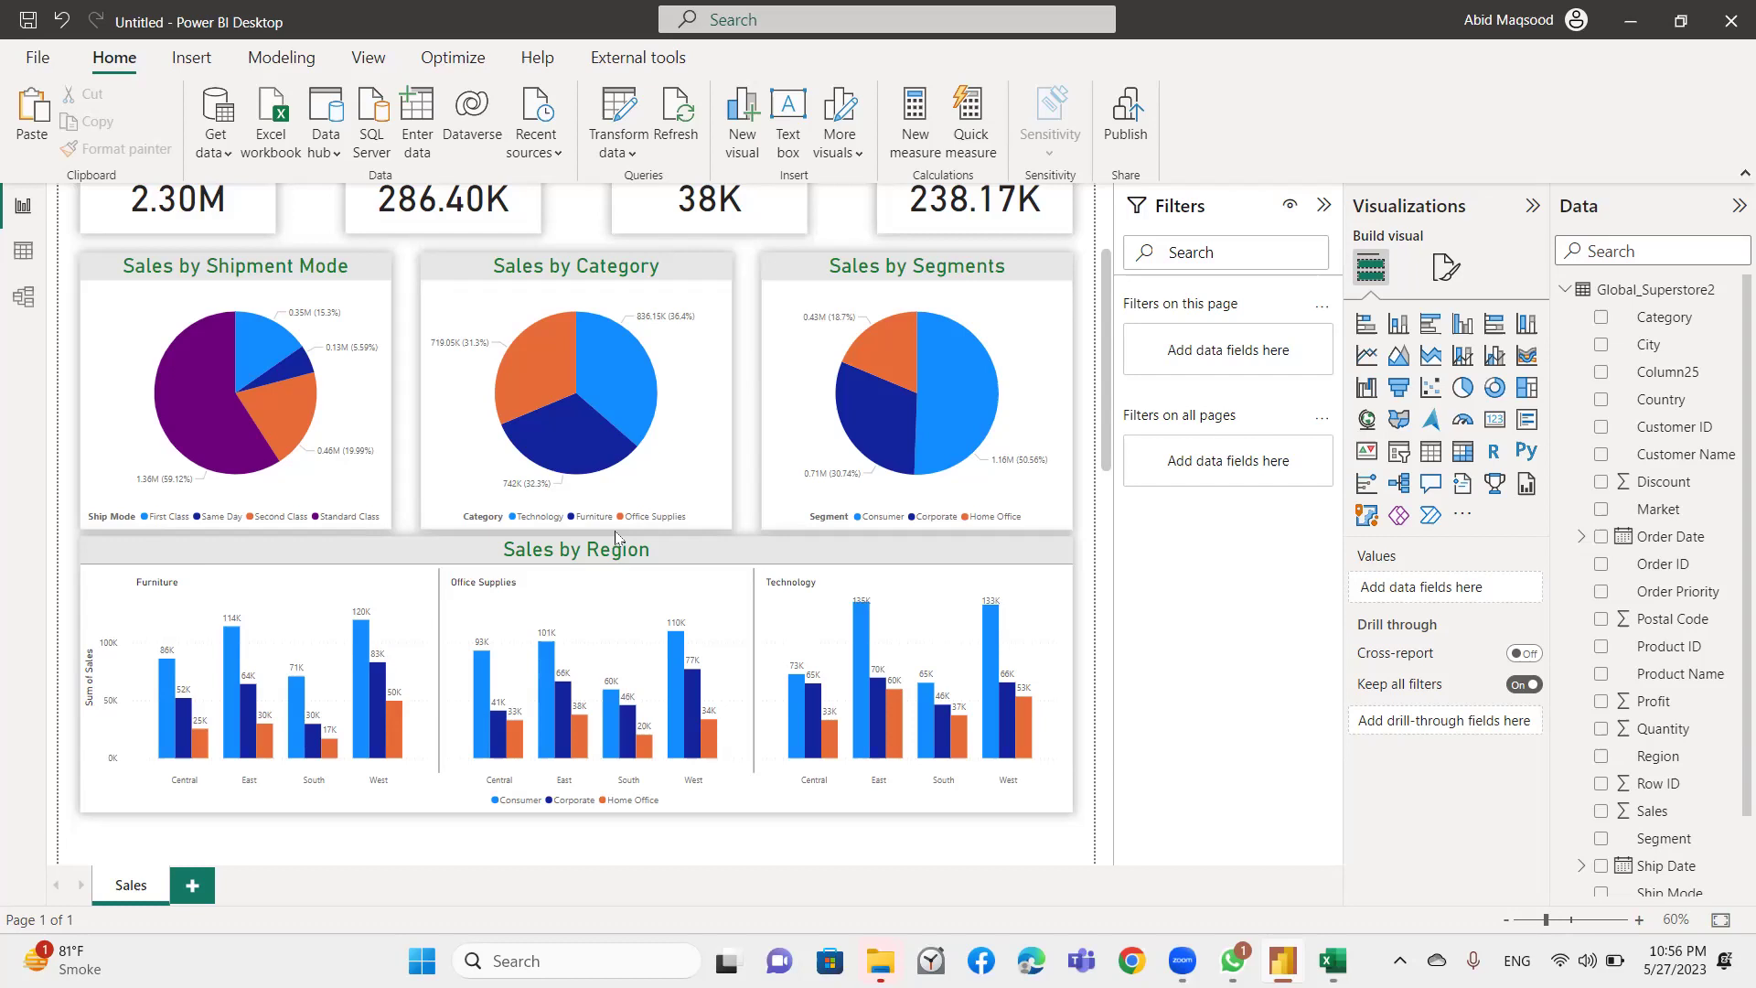
Save the report as 'Power BI Training Batch D' and expand the page's Canvas settings.
left_click(28, 20)
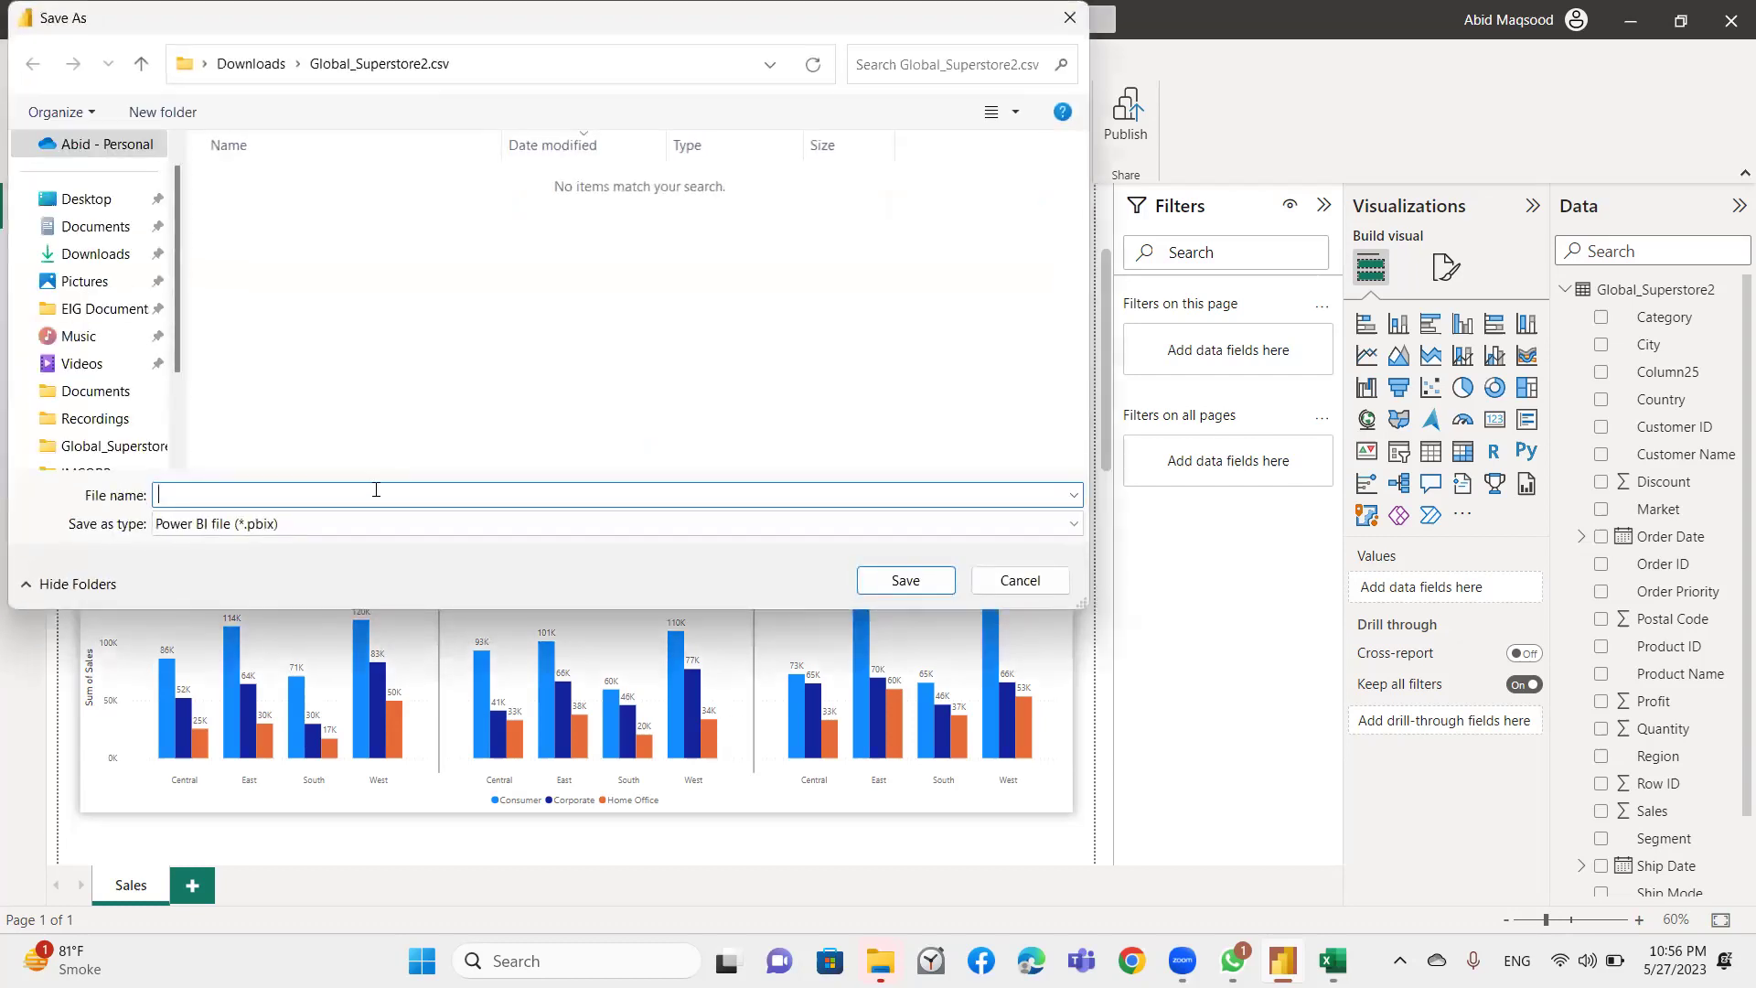
type("Power BI Training Batch ")
type("D")
left_click(906, 580)
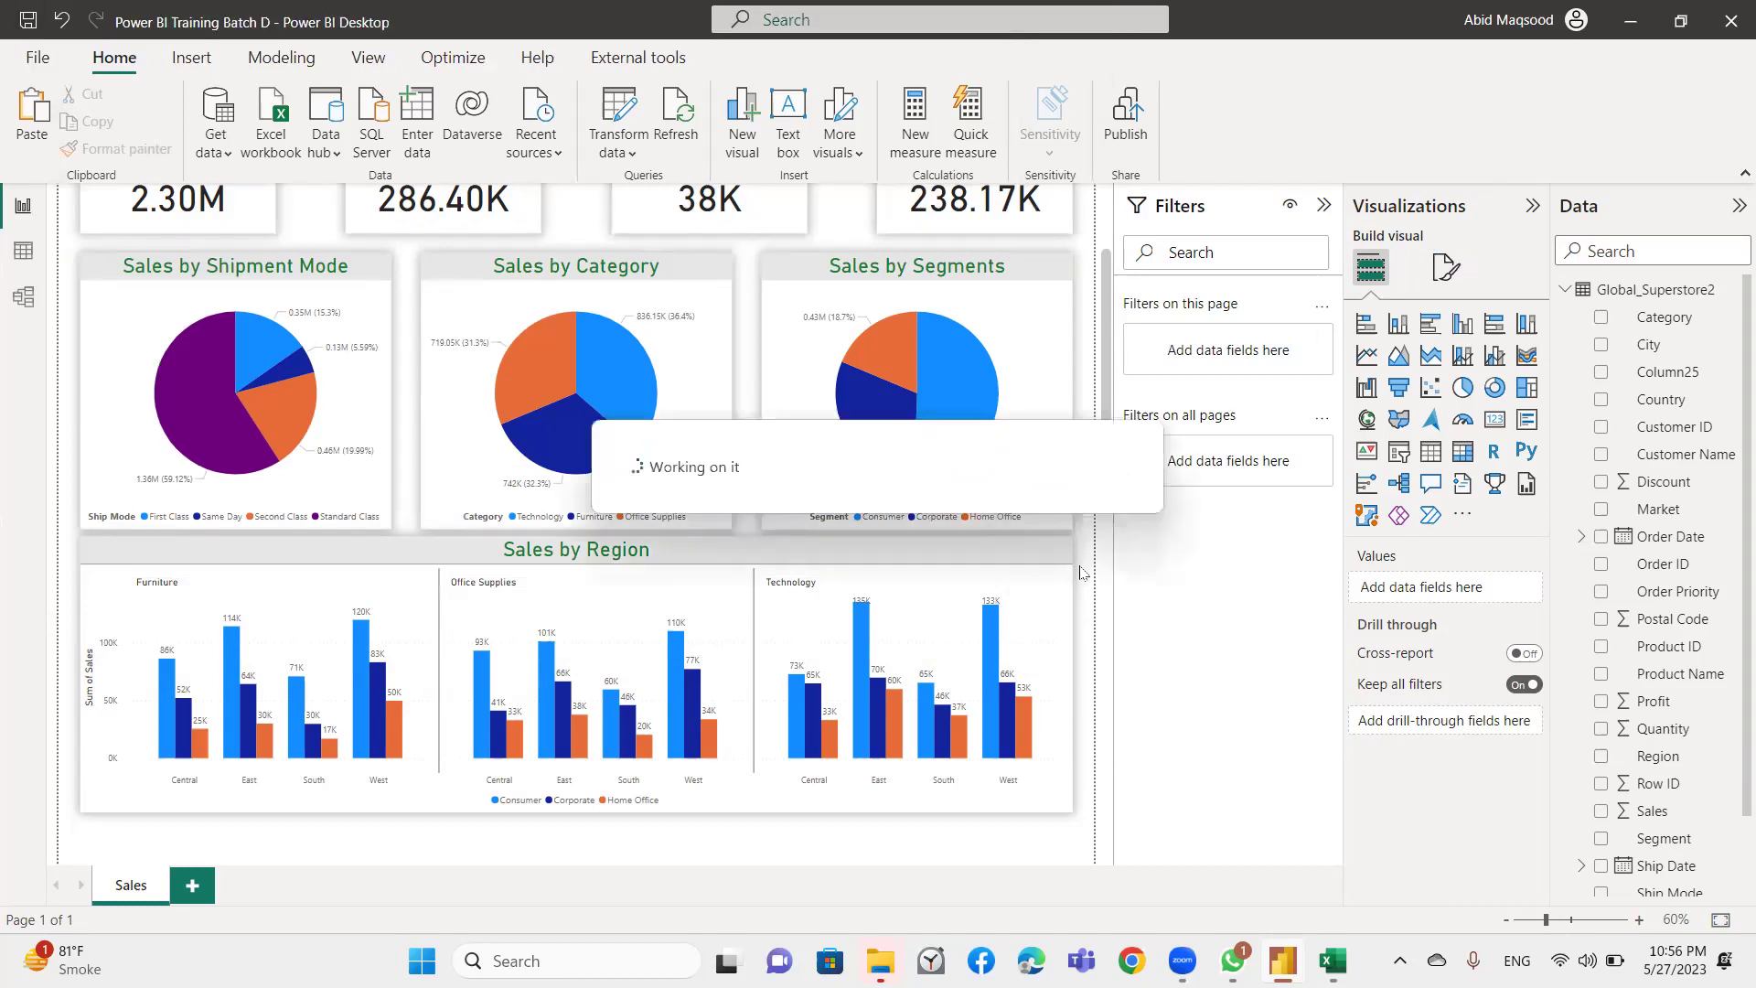
left_click(1453, 285)
left_click(1412, 423)
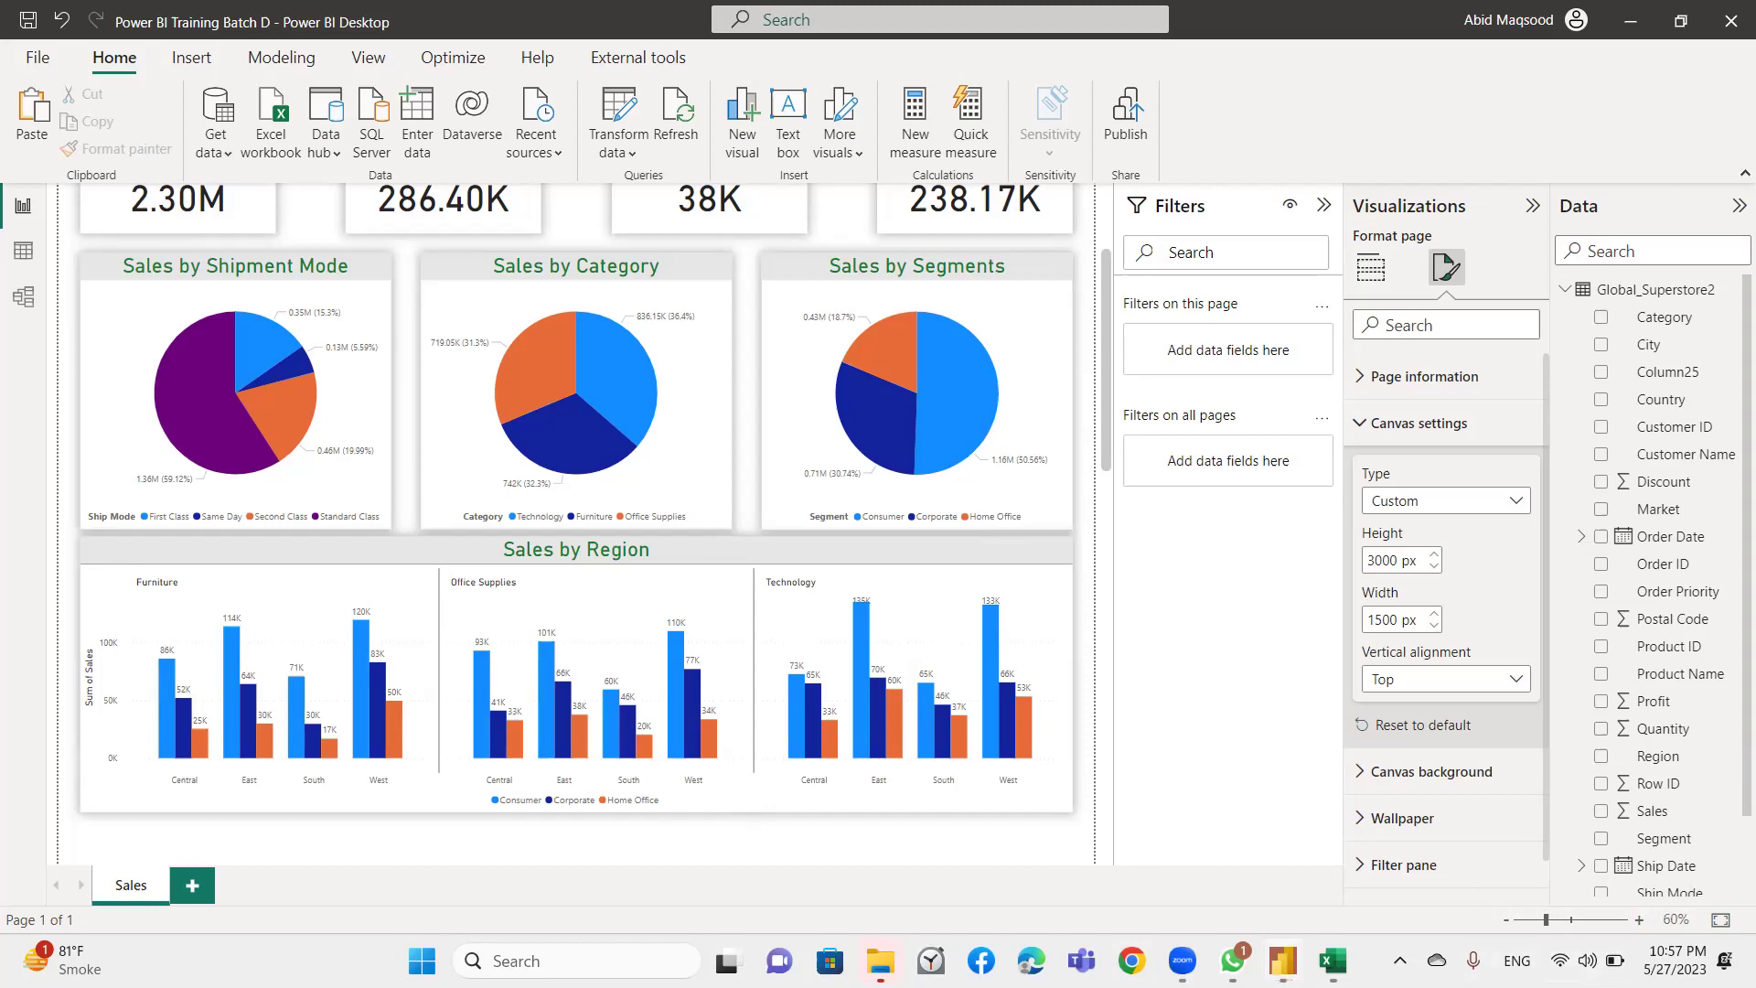
Dismiss Windows quick settings, select the Region slicer and show its General formatting options.
left_click(1588, 960)
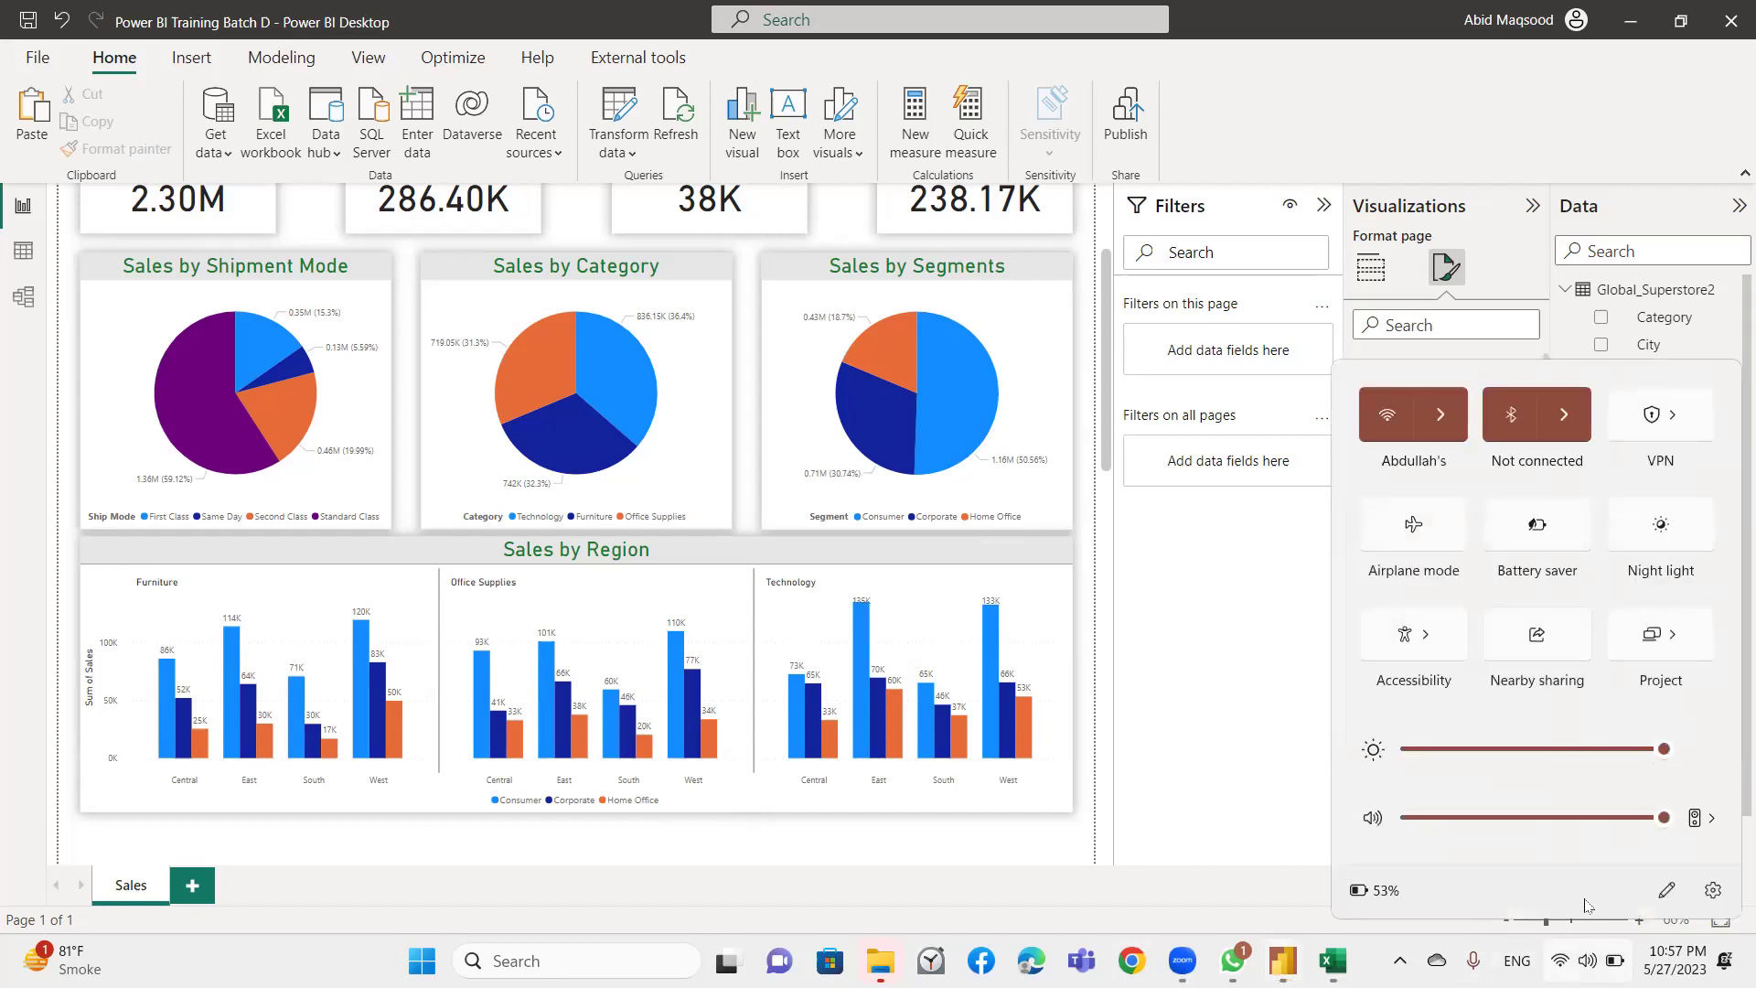
left_click(1321, 41)
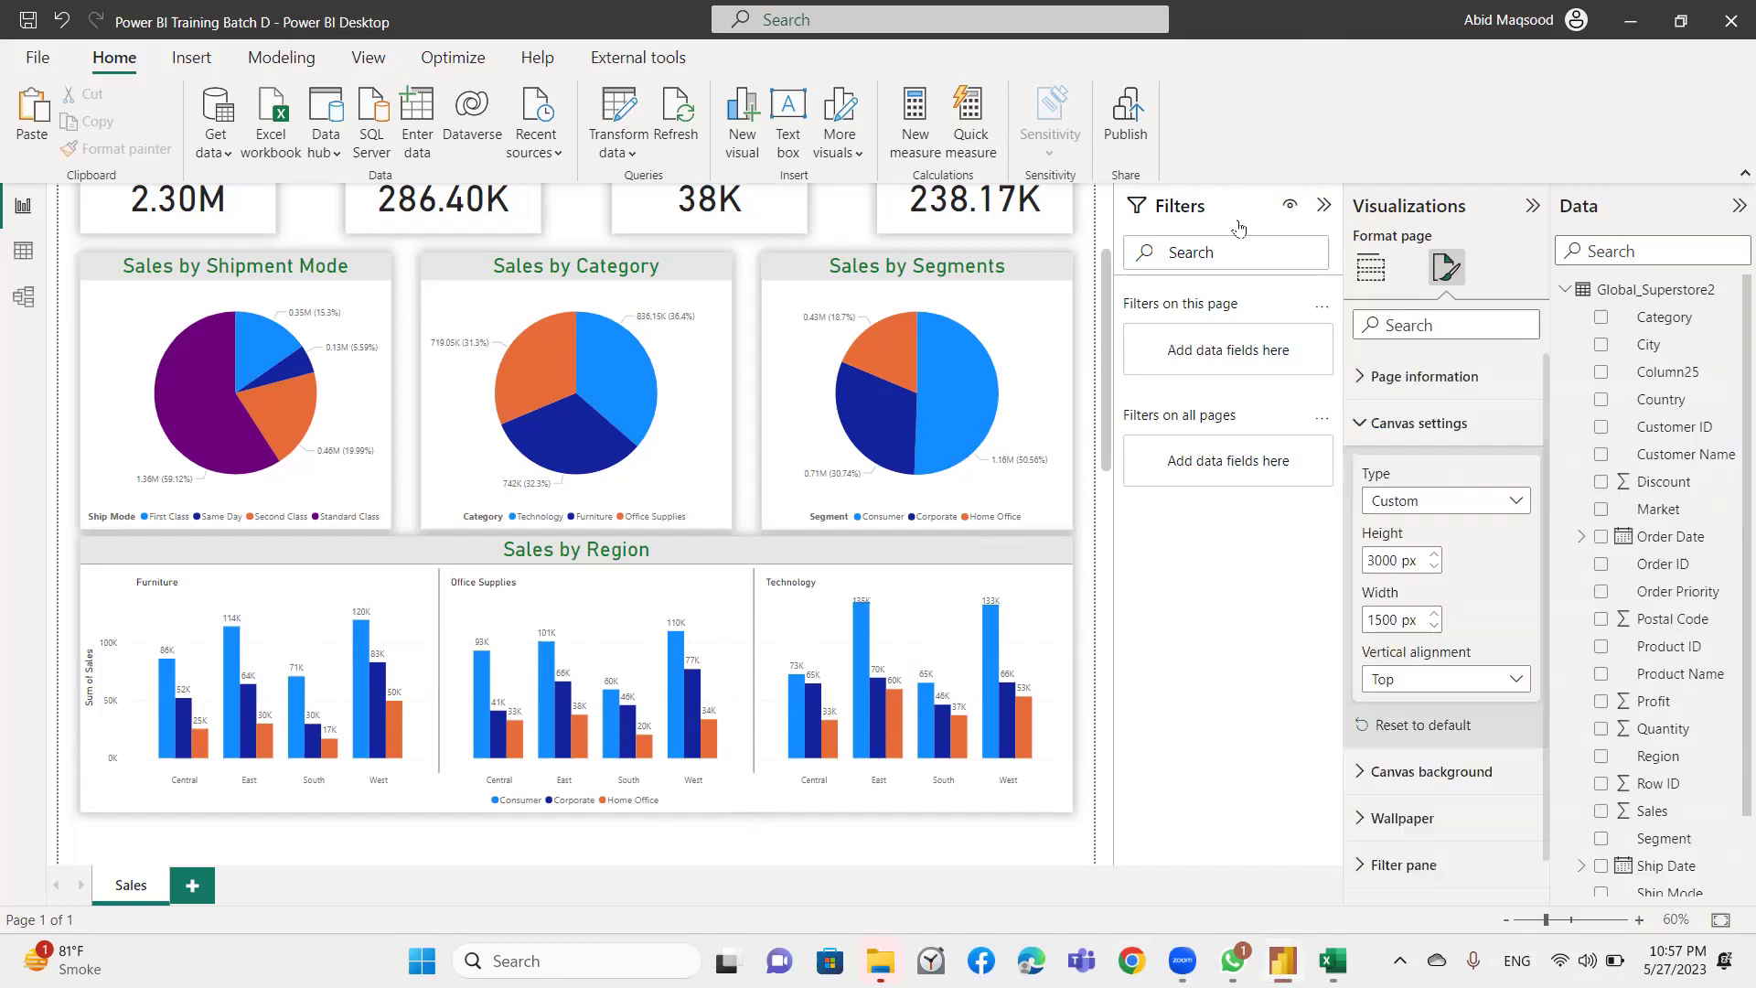
scroll(925, 364, "up", 3)
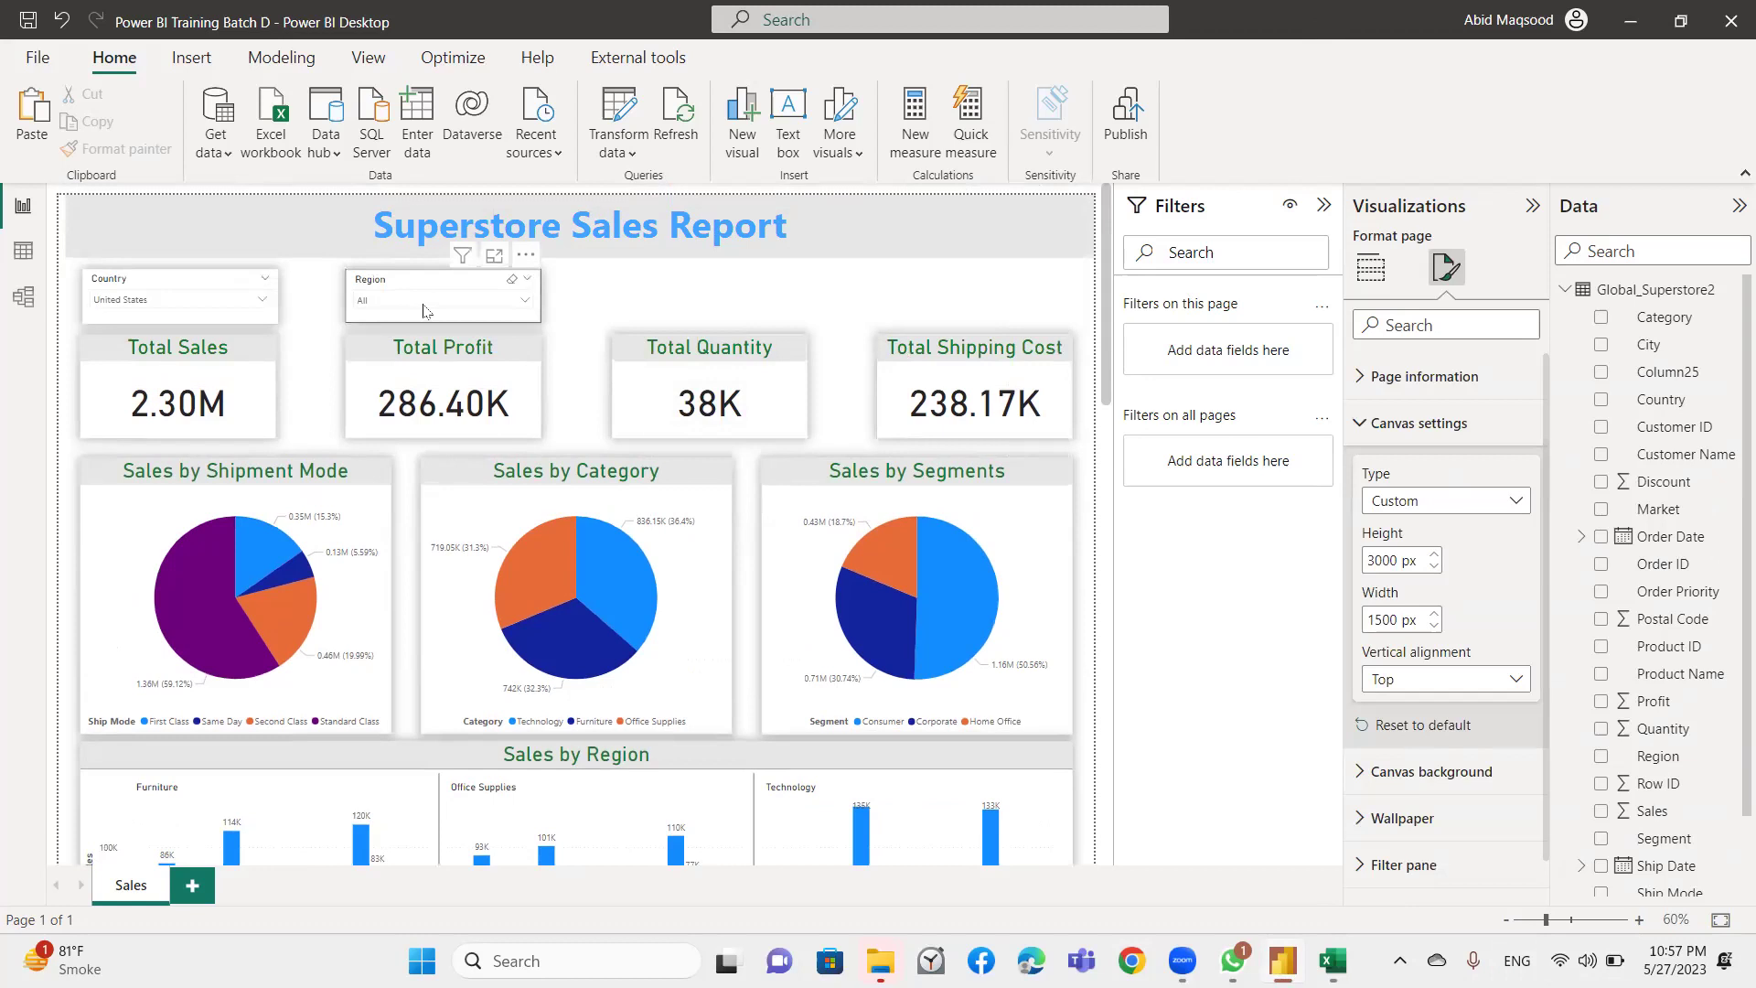
left_click(424, 302)
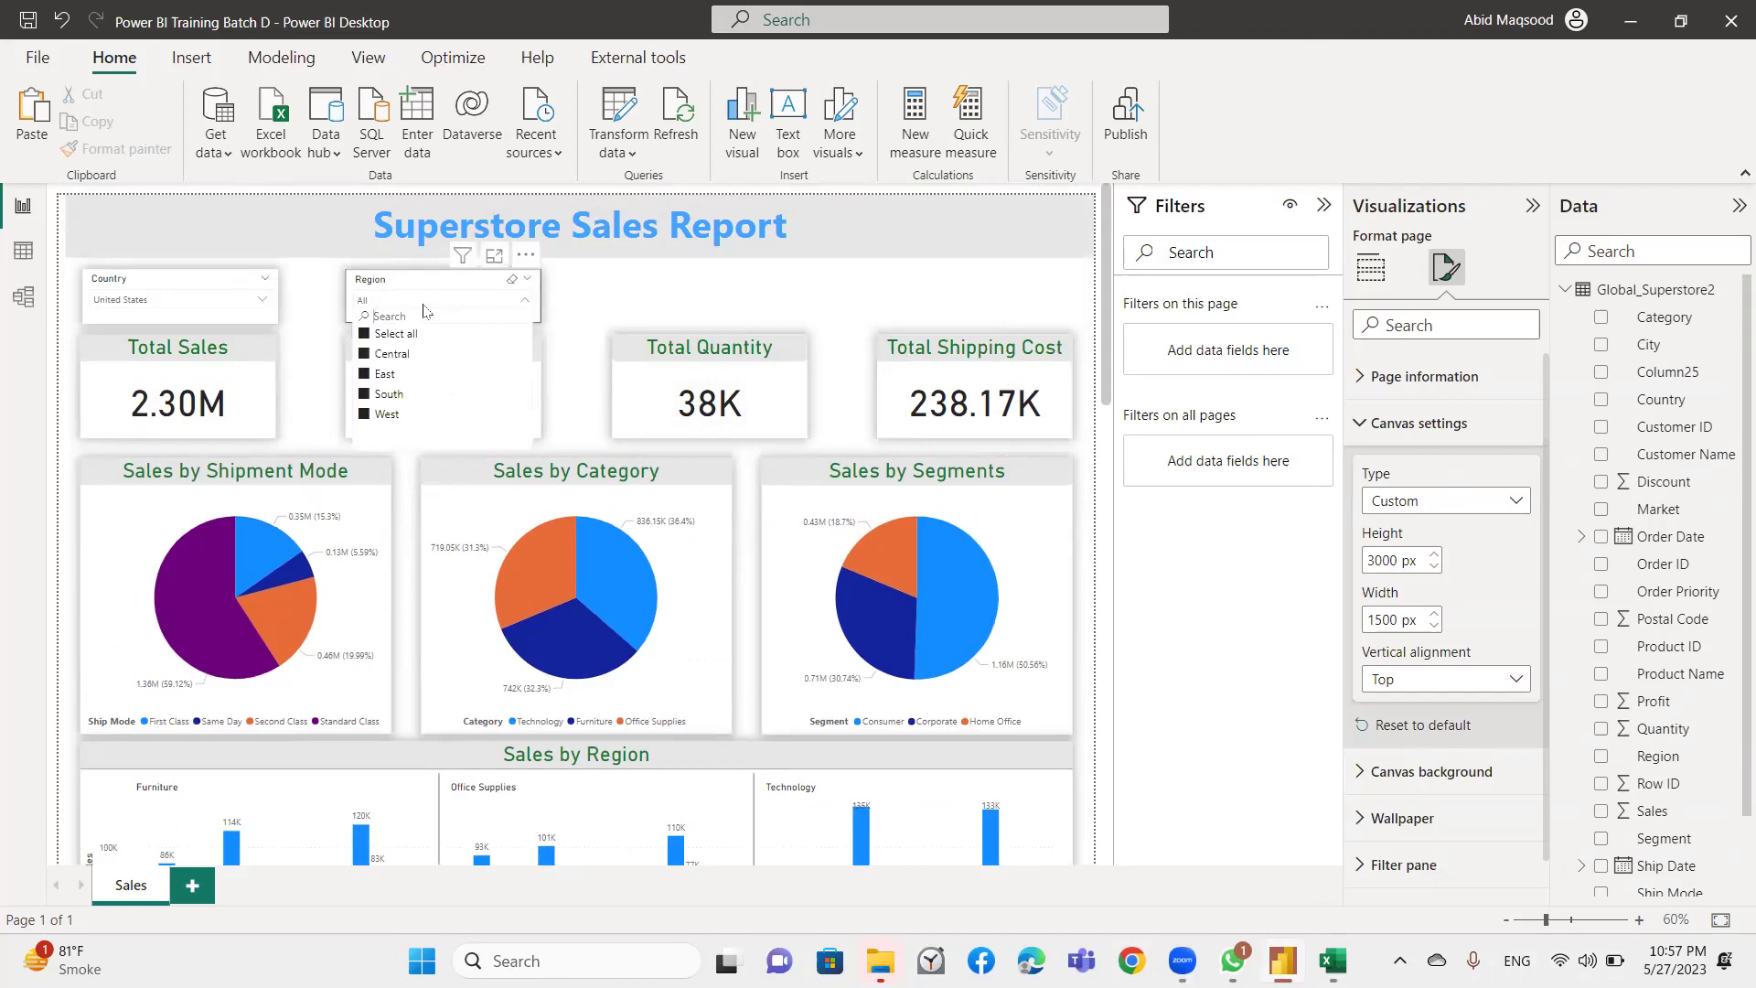
left_click(414, 289)
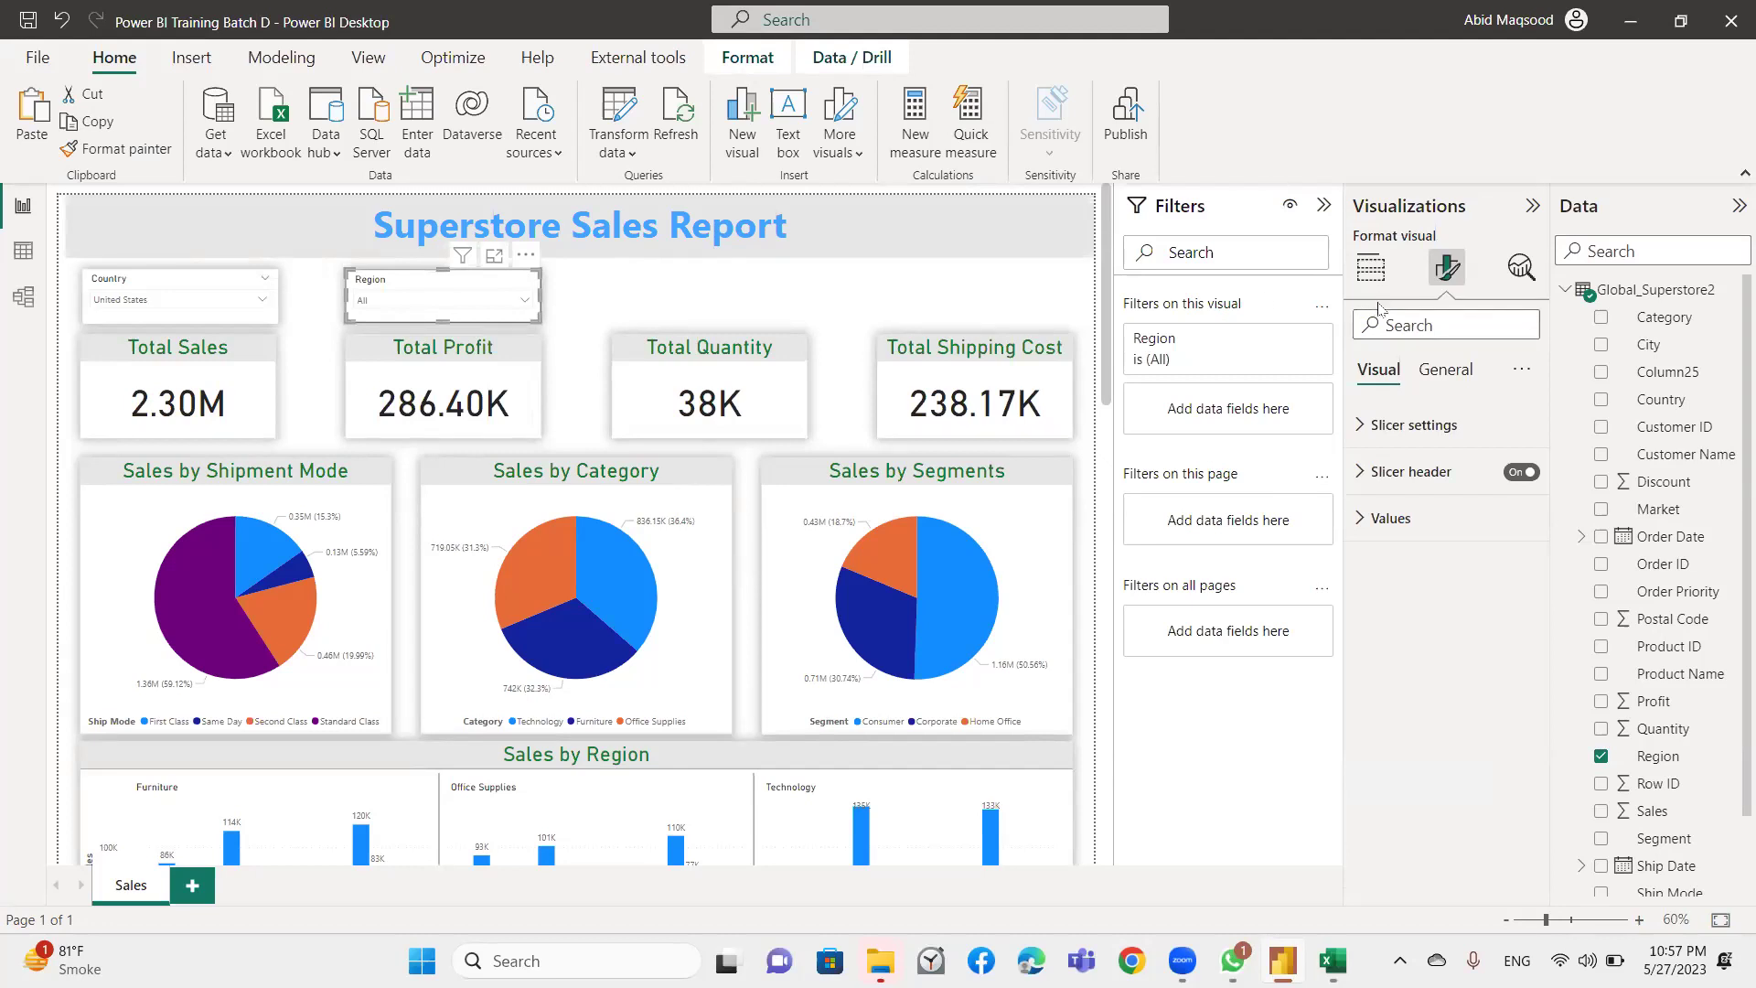
left_click(1445, 370)
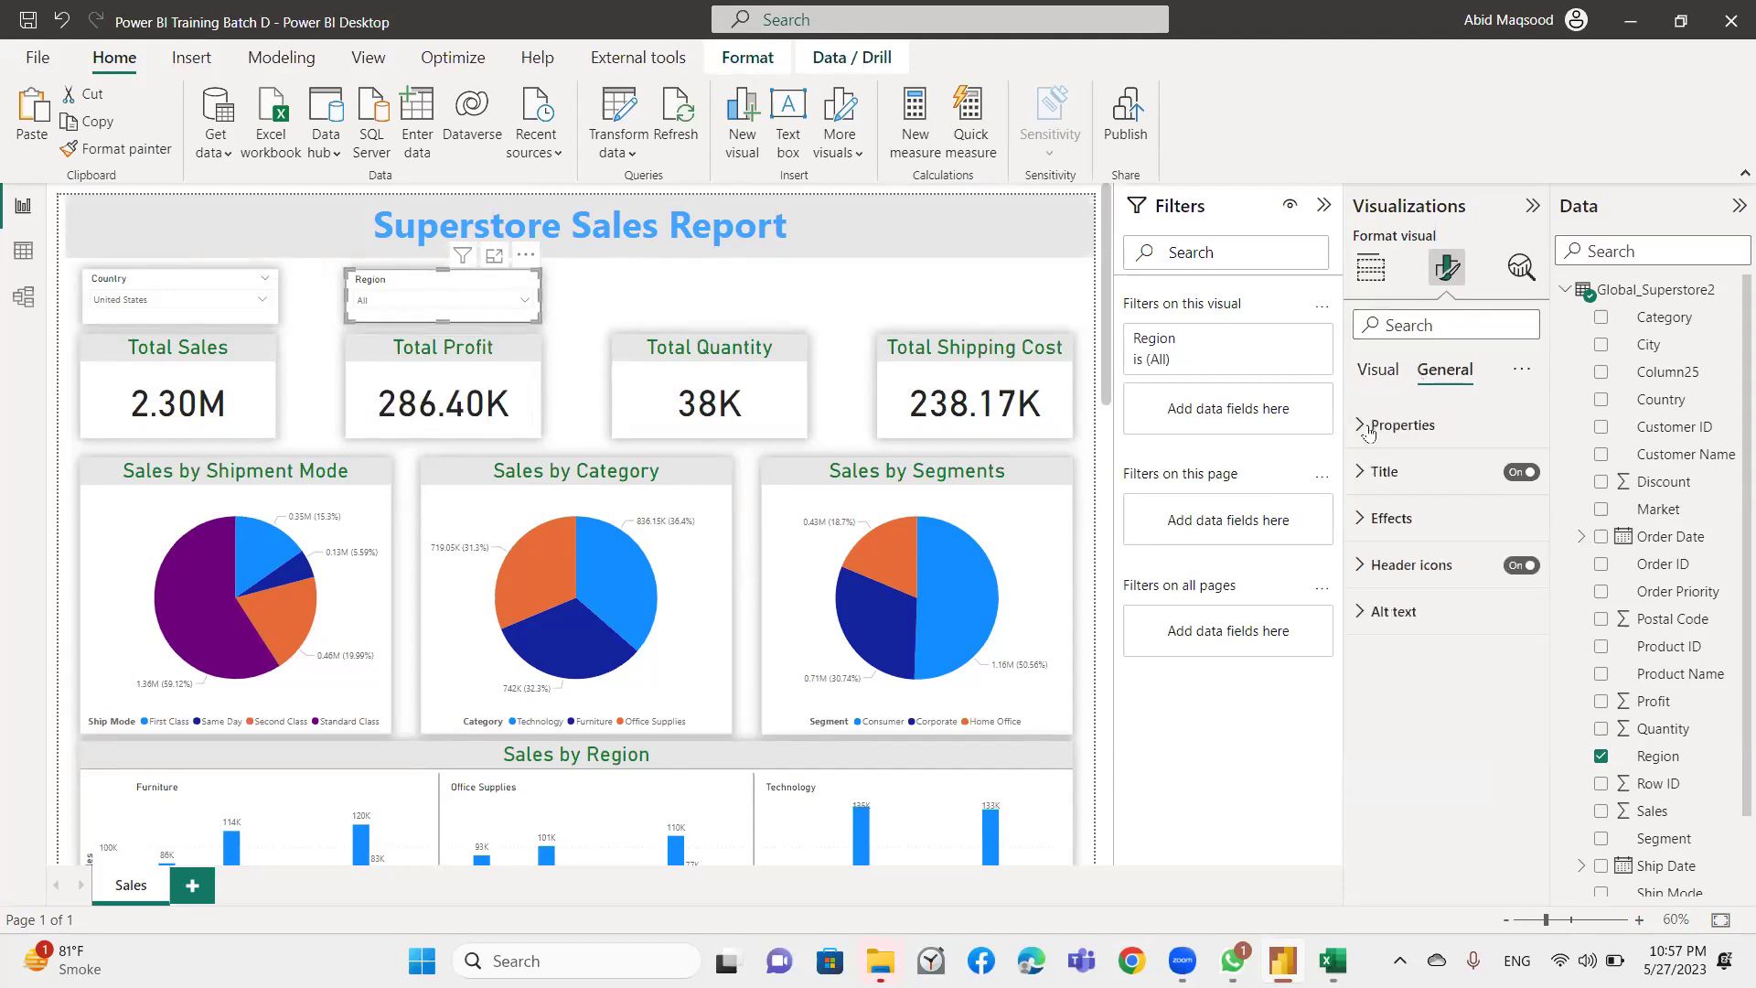
Check the Region slicer's size properties and keep its style as Dropdown.
left_click(1367, 428)
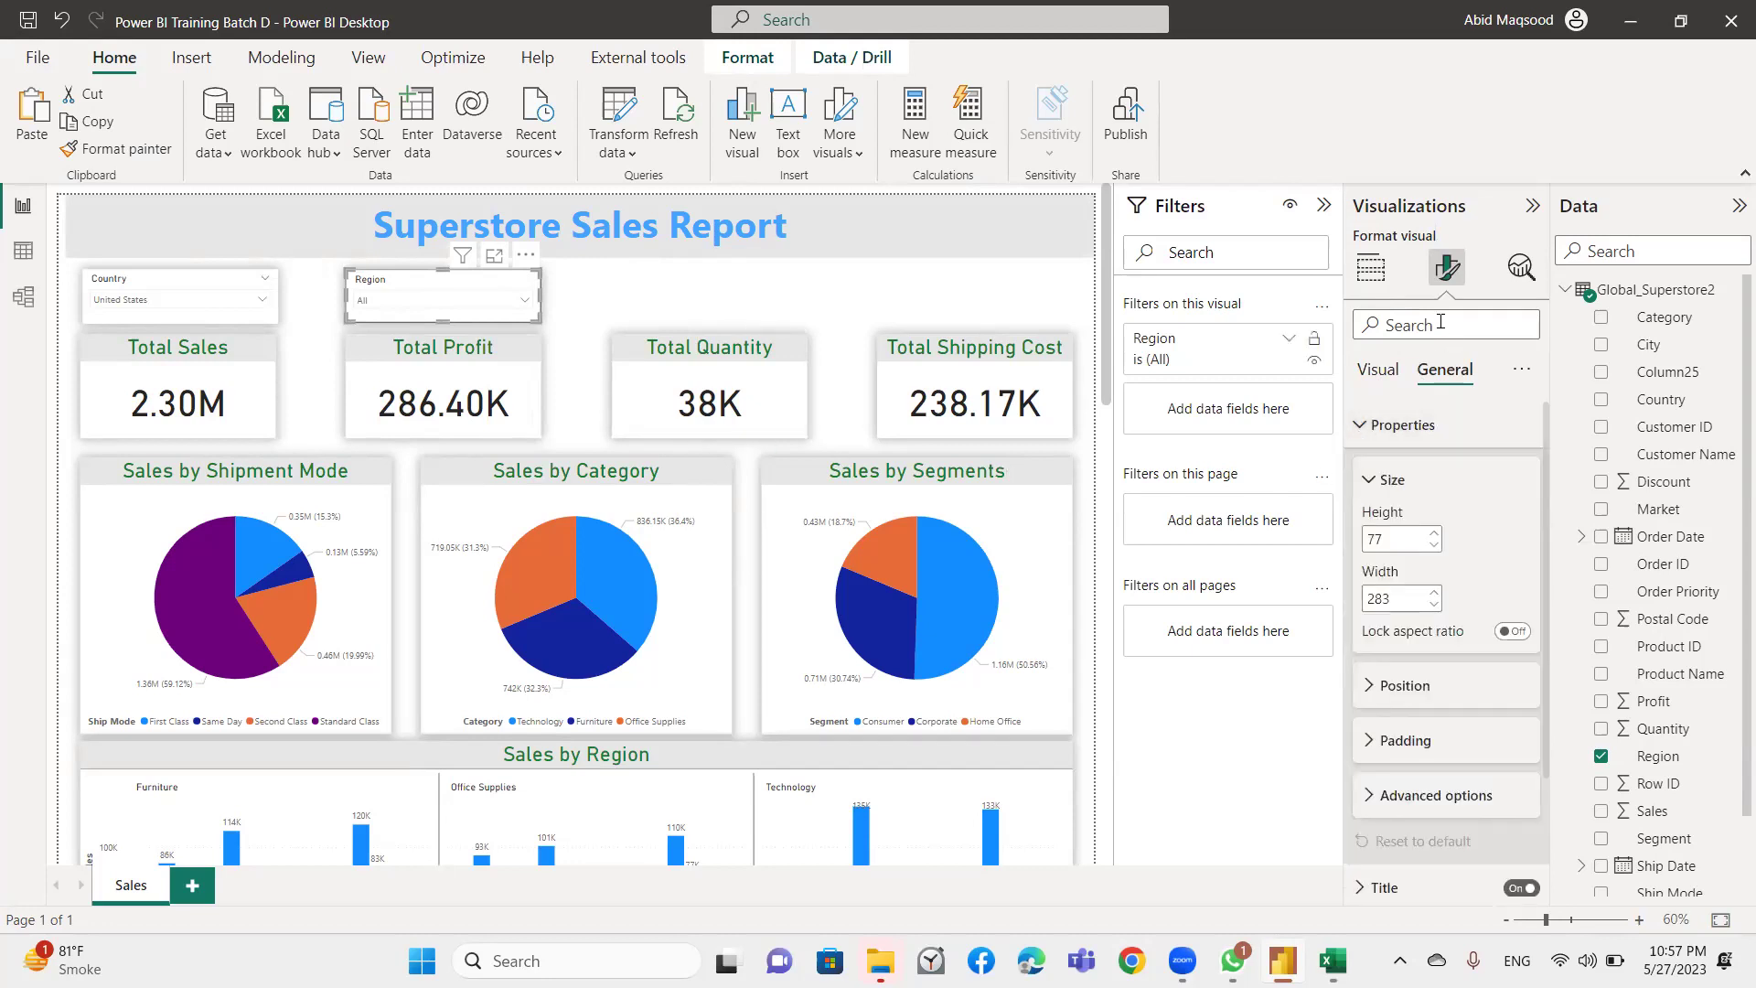
left_click(1378, 369)
left_click(1408, 426)
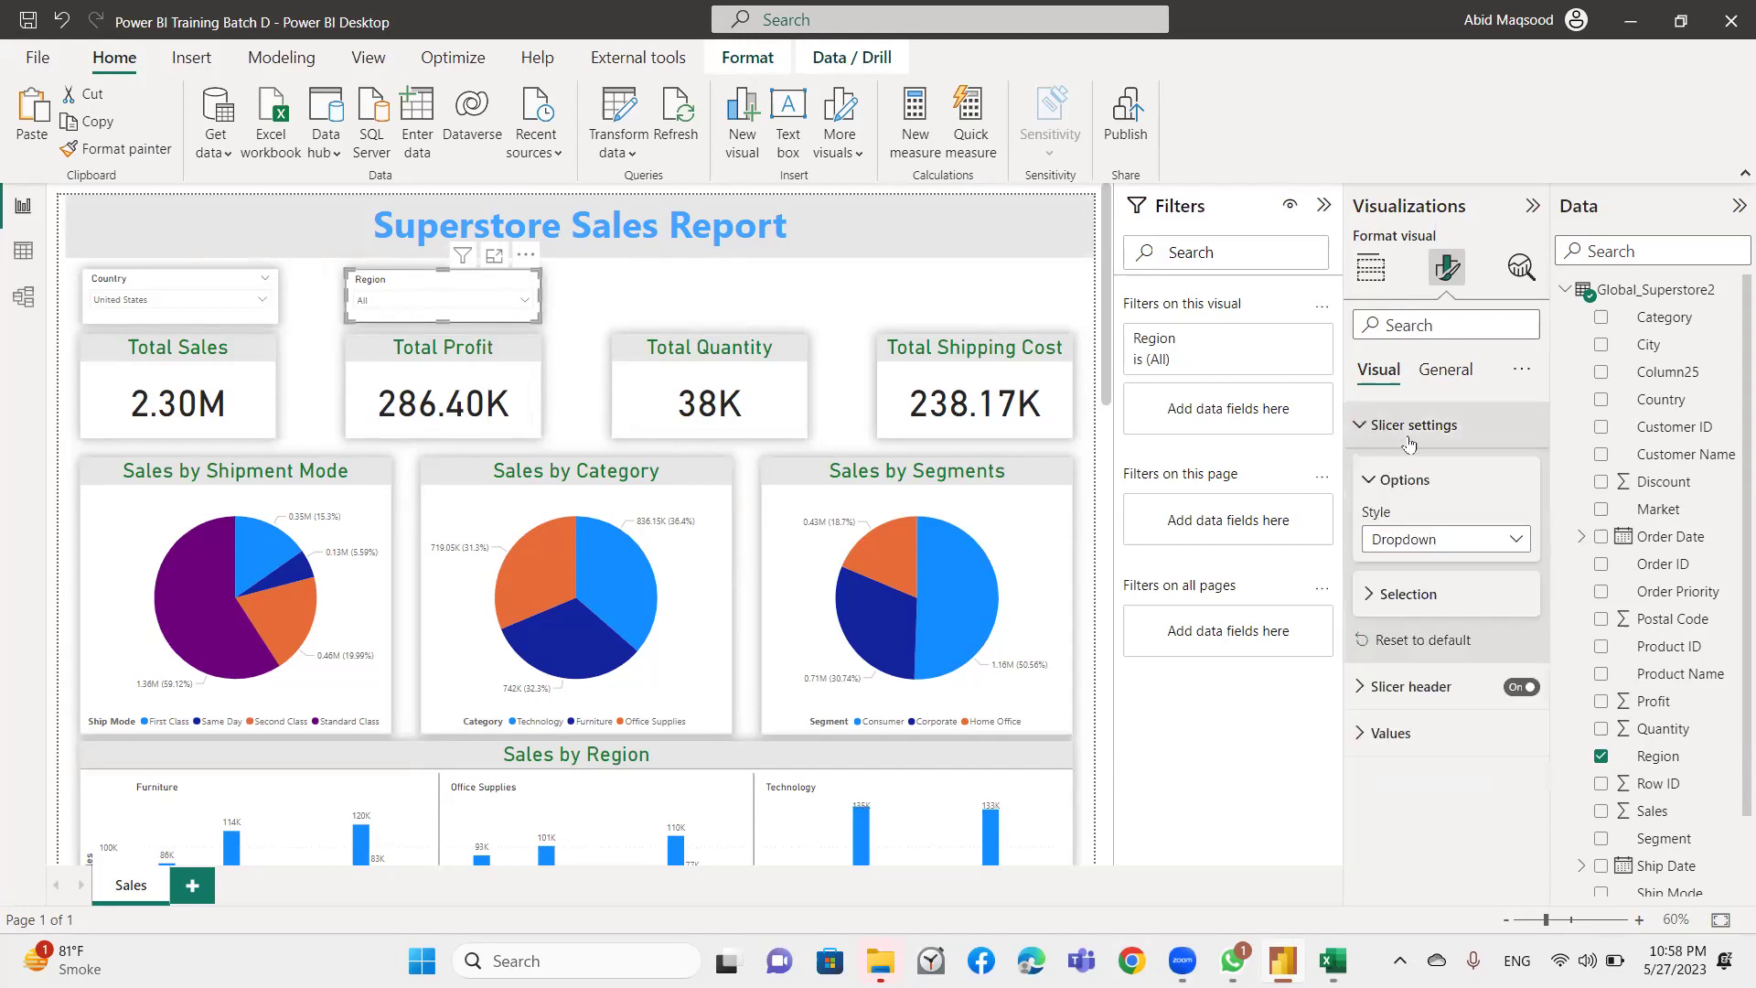
left_click(1441, 538)
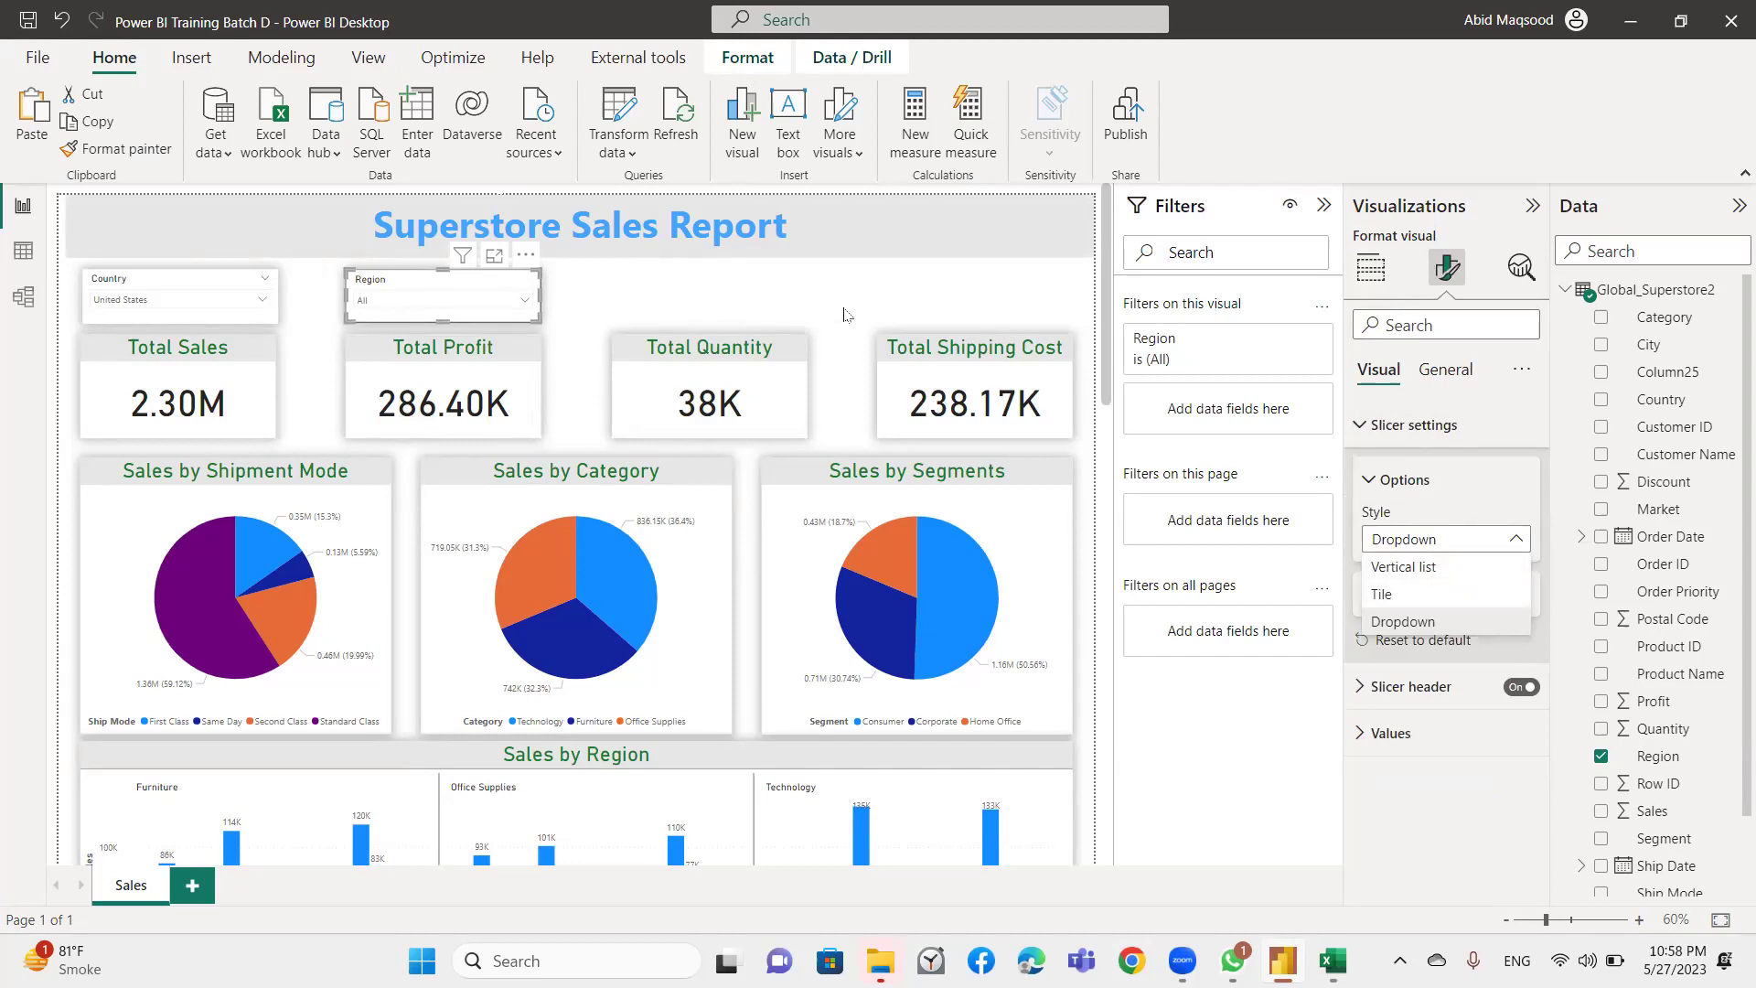
left_click(684, 313)
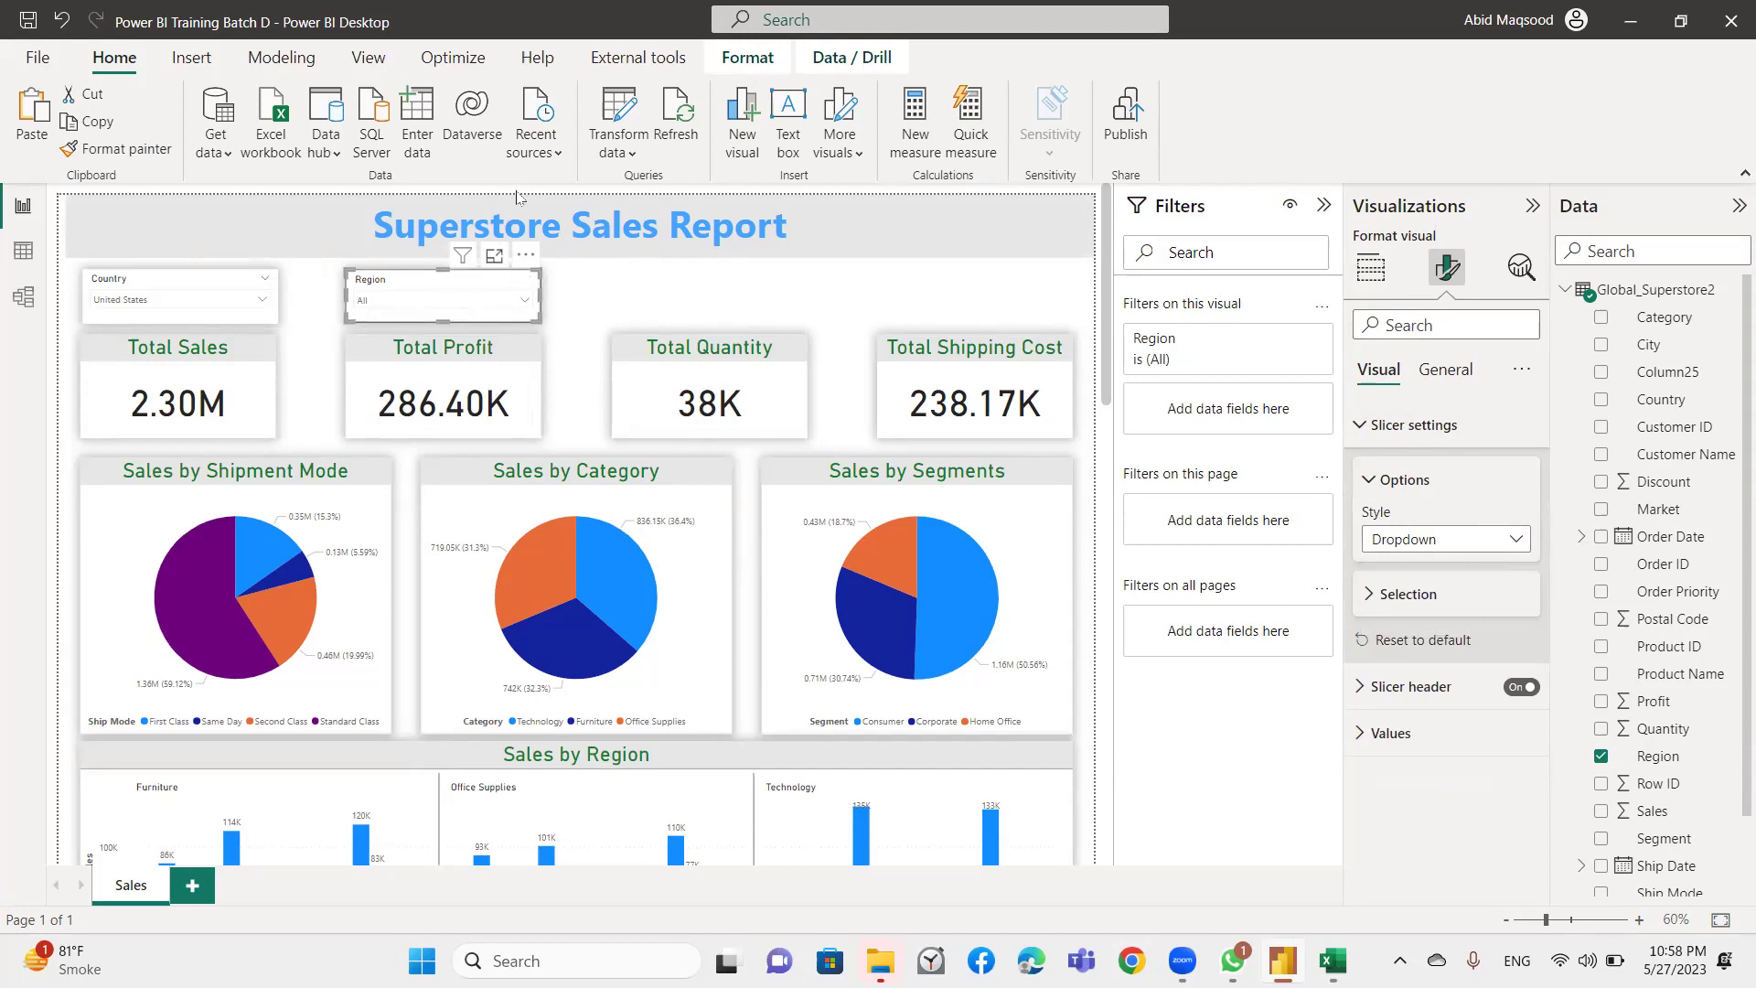
Insert a rounded rectangle shape and position it over the Region slicer.
left_click(199, 65)
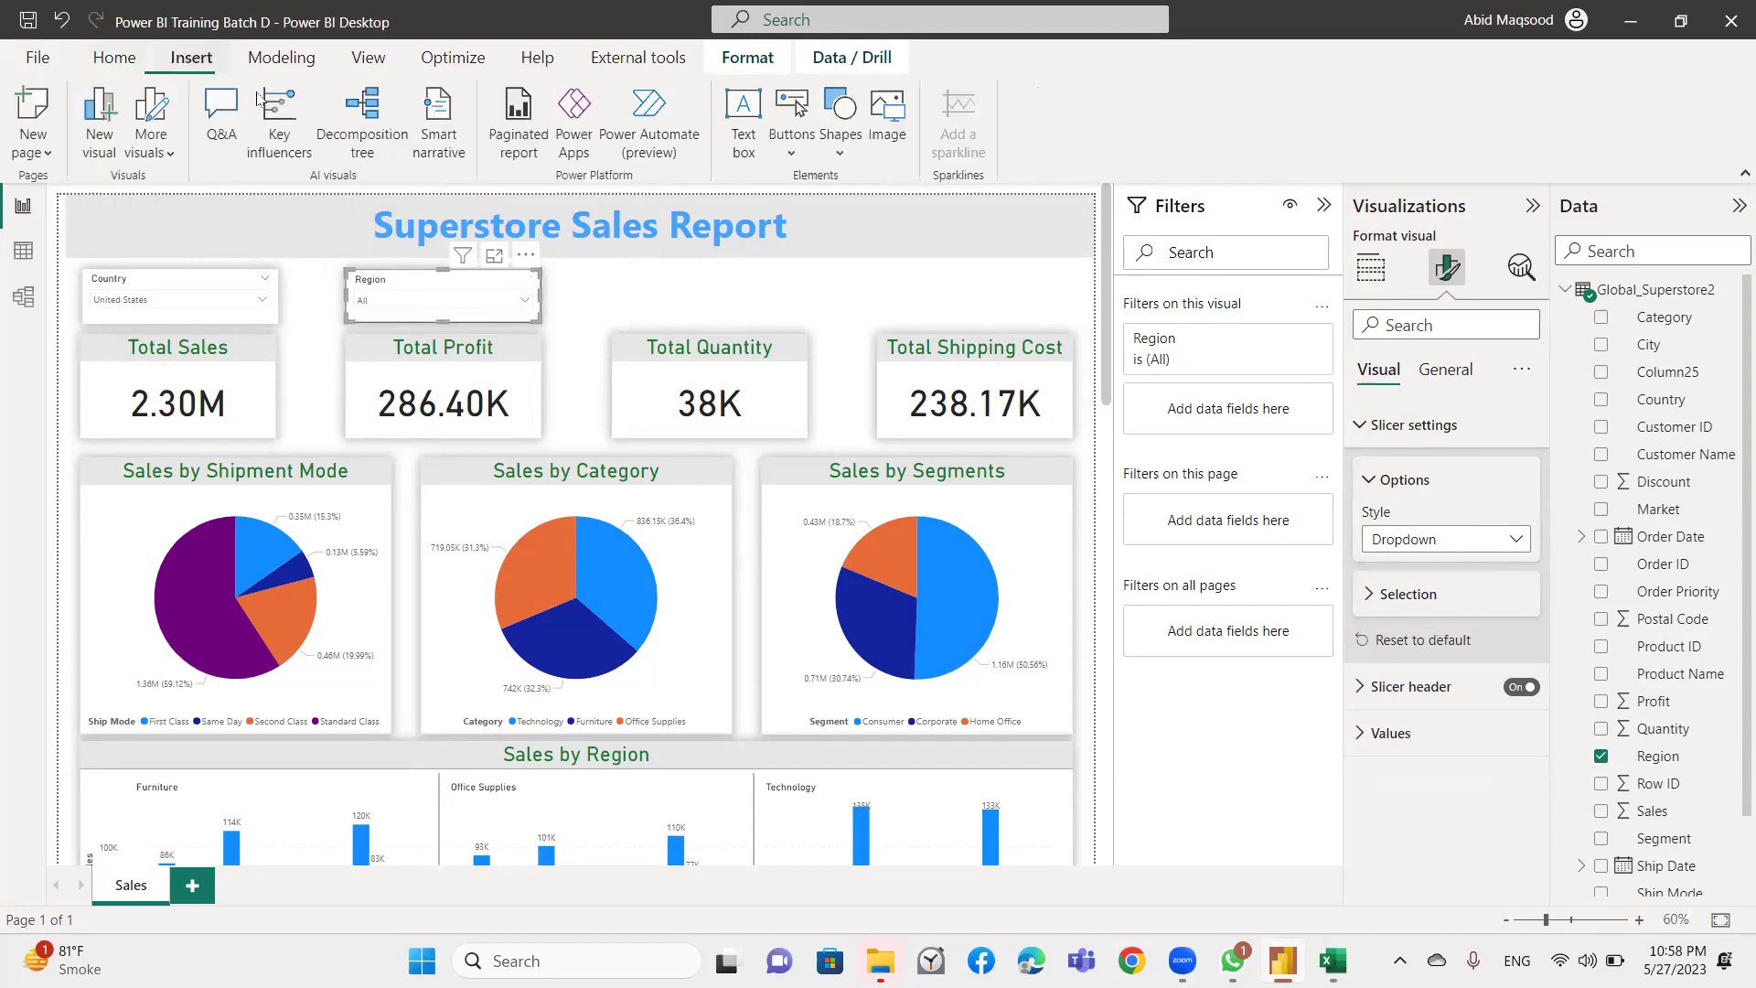
left_click(837, 162)
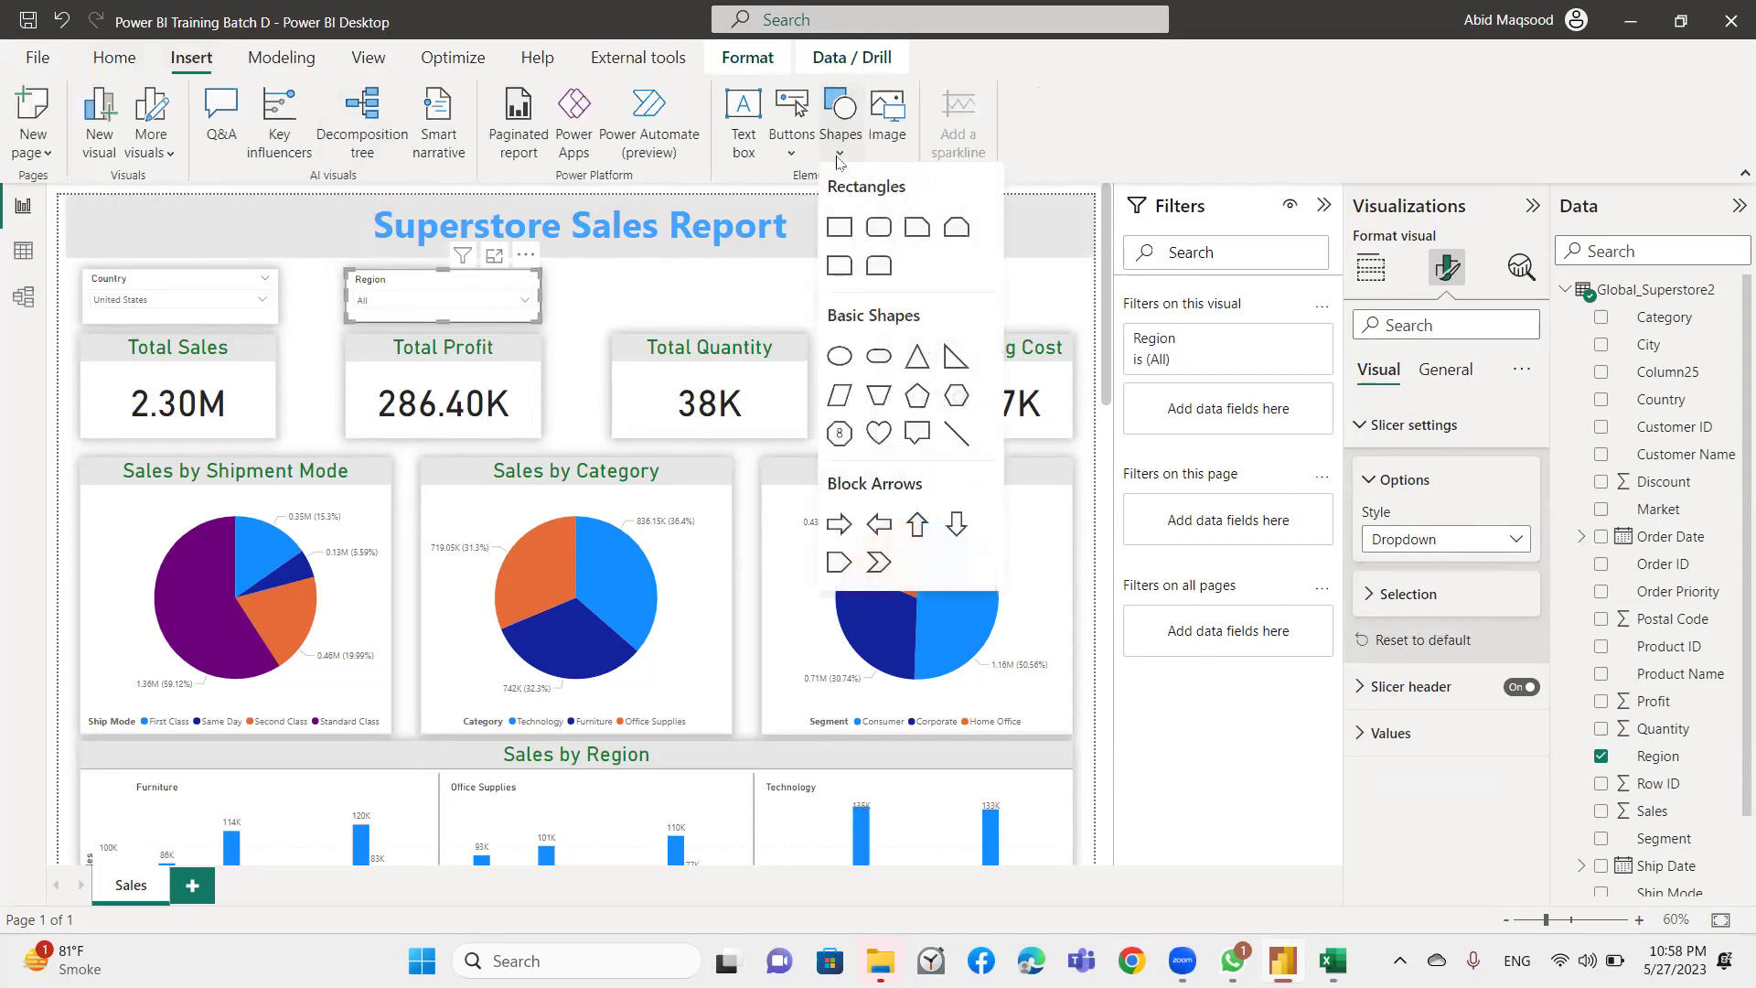
left_click(878, 228)
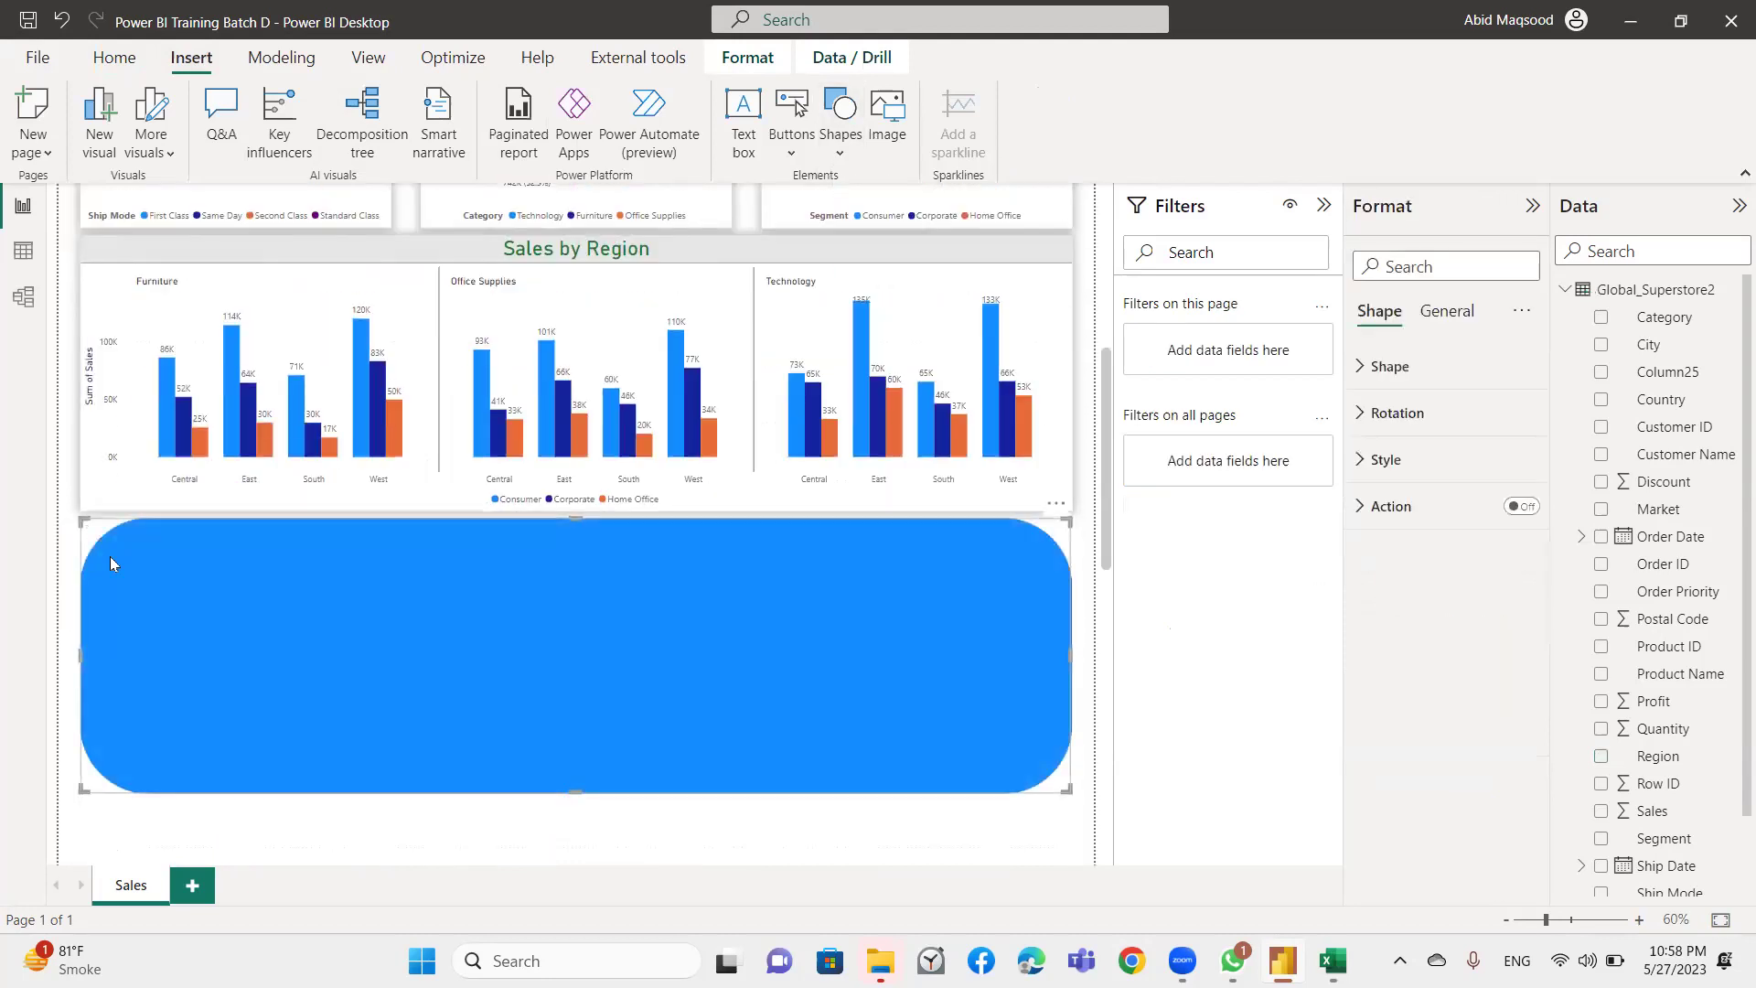
left_click_drag(82, 519, 848, 739)
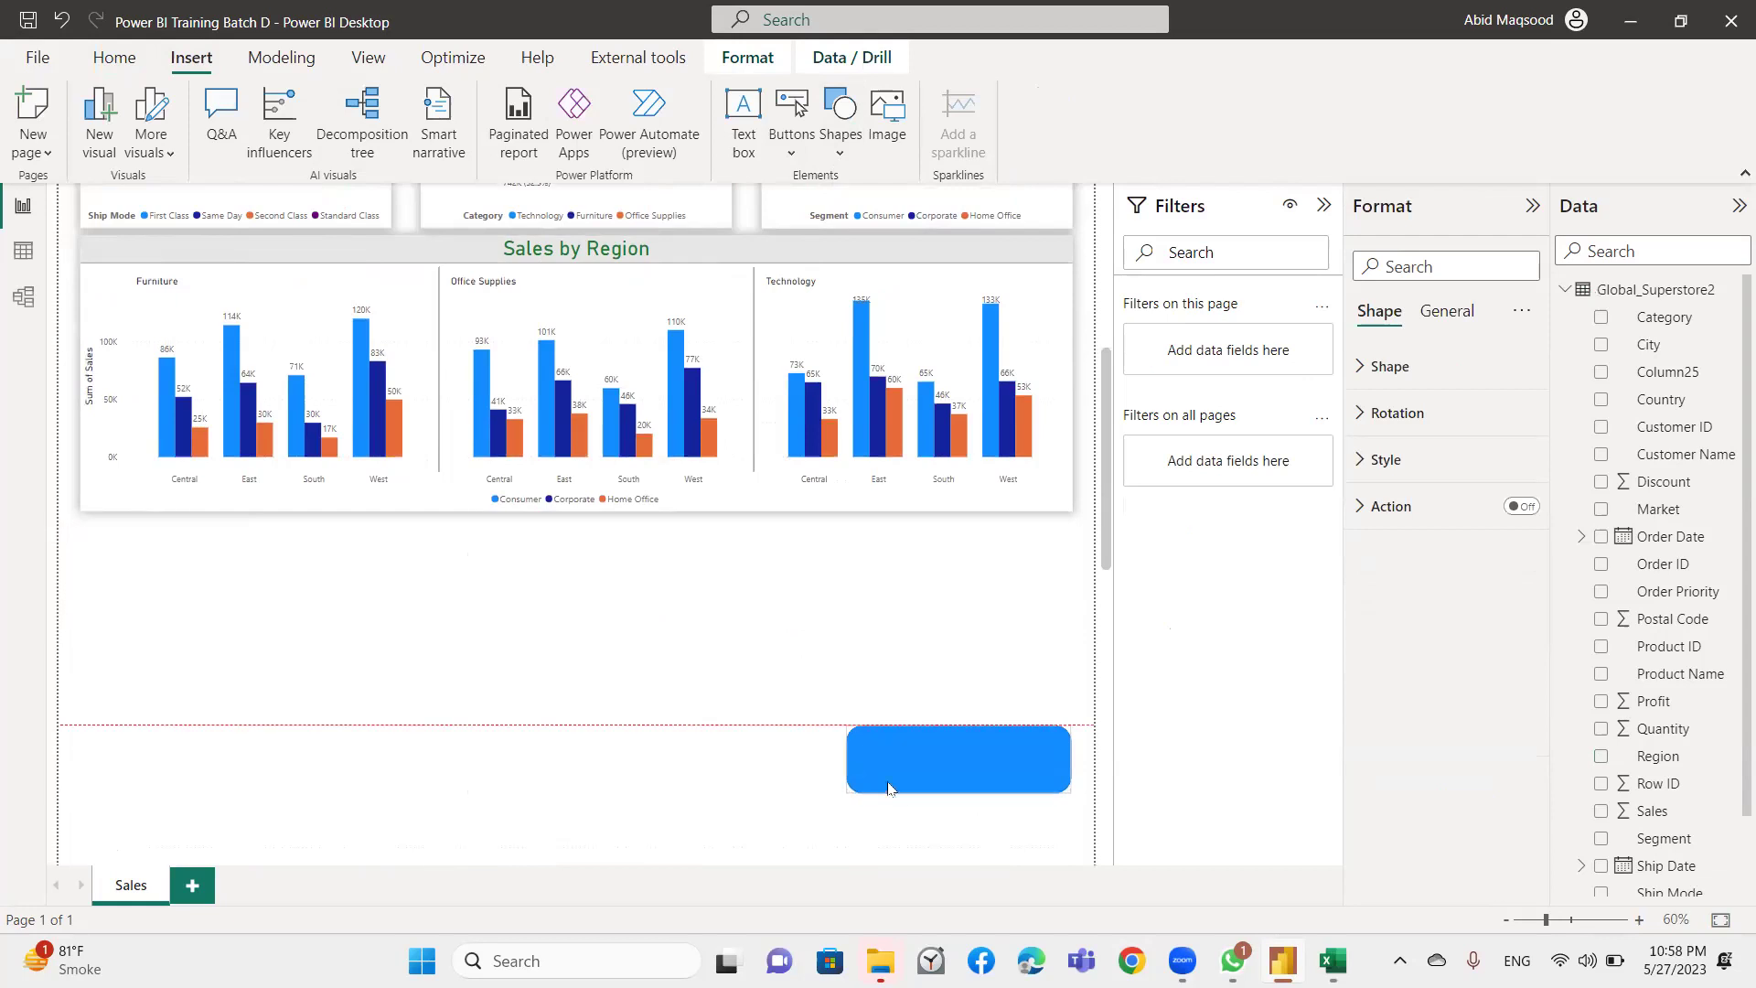
mouse_move(913, 759)
left_mouse_down()
mouse_move(736, 441)
mouse_move(640, 678)
left_mouse_up()
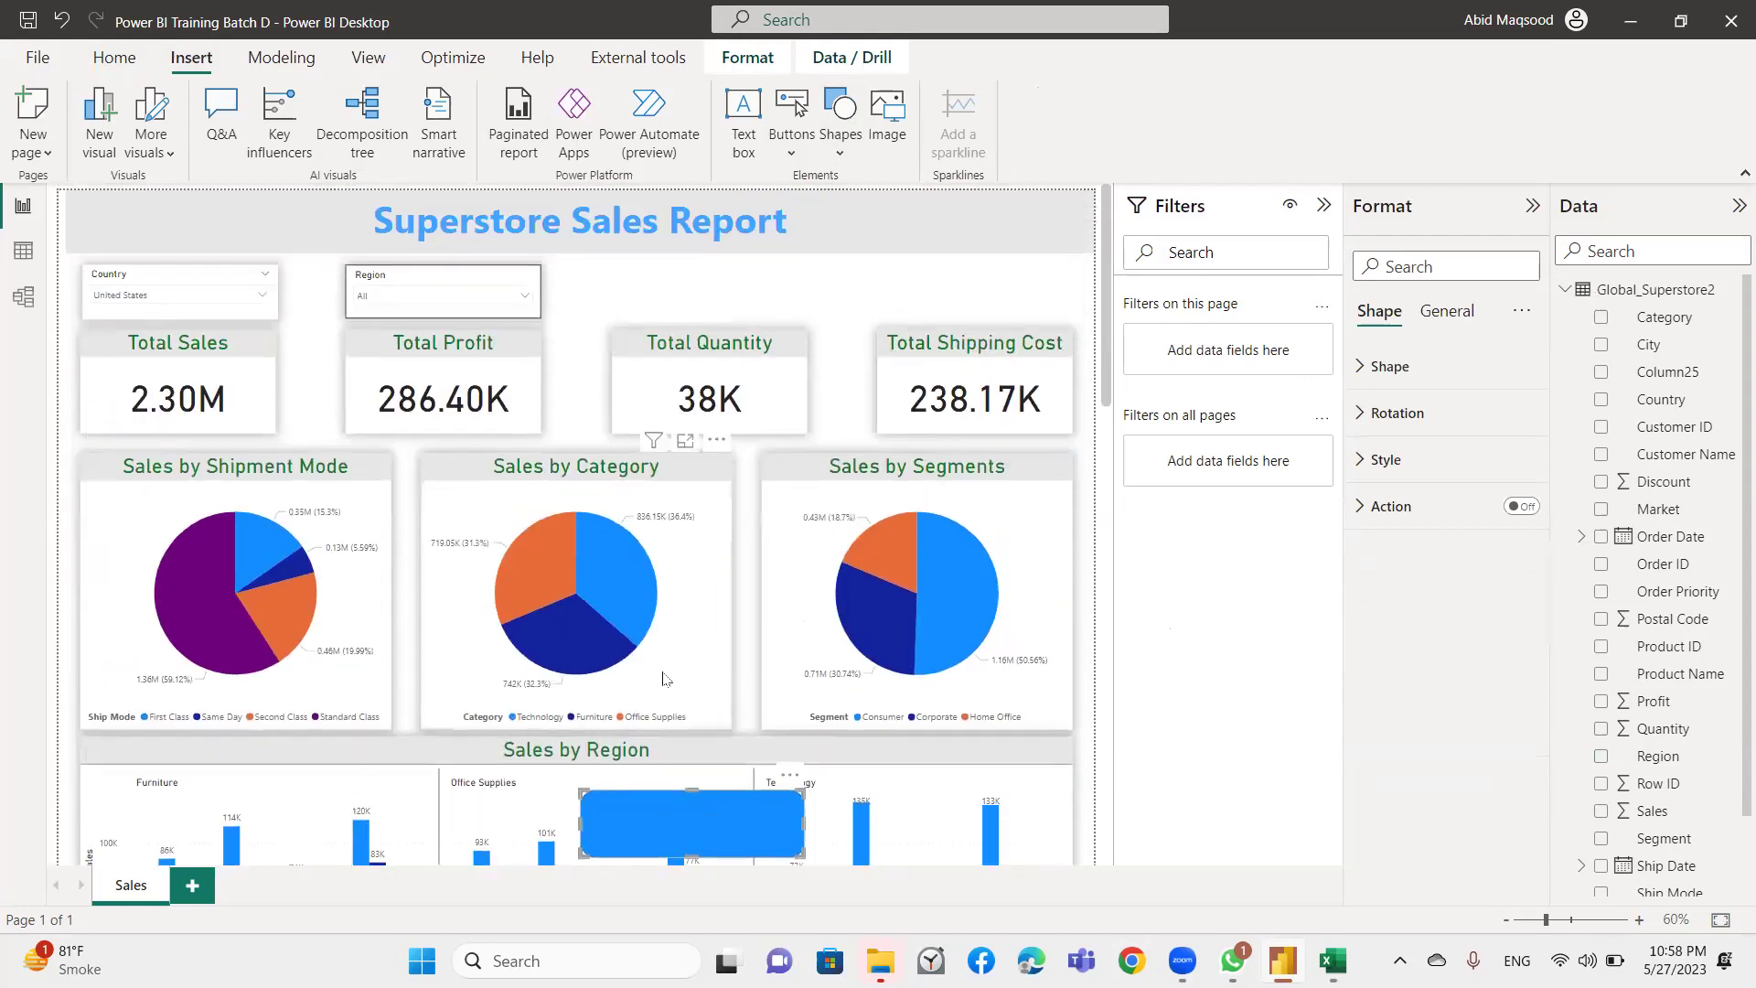
left_click_drag(539, 360, 440, 285)
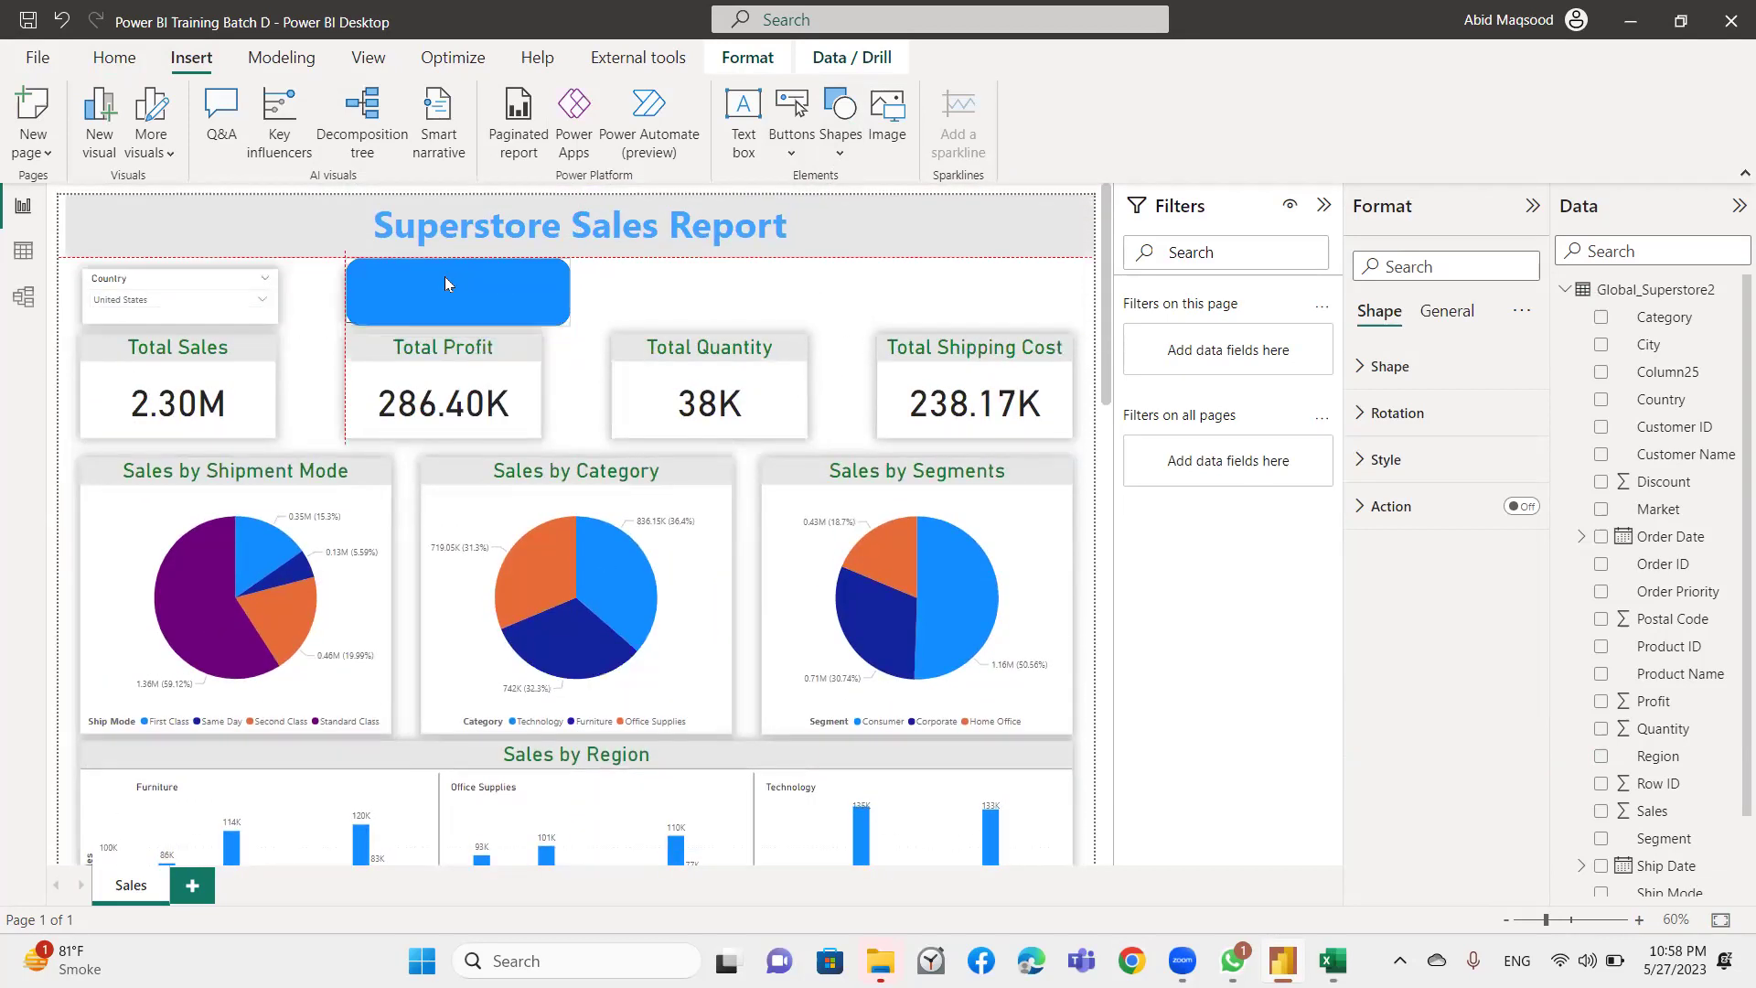
left_click_drag(440, 285, 441, 286)
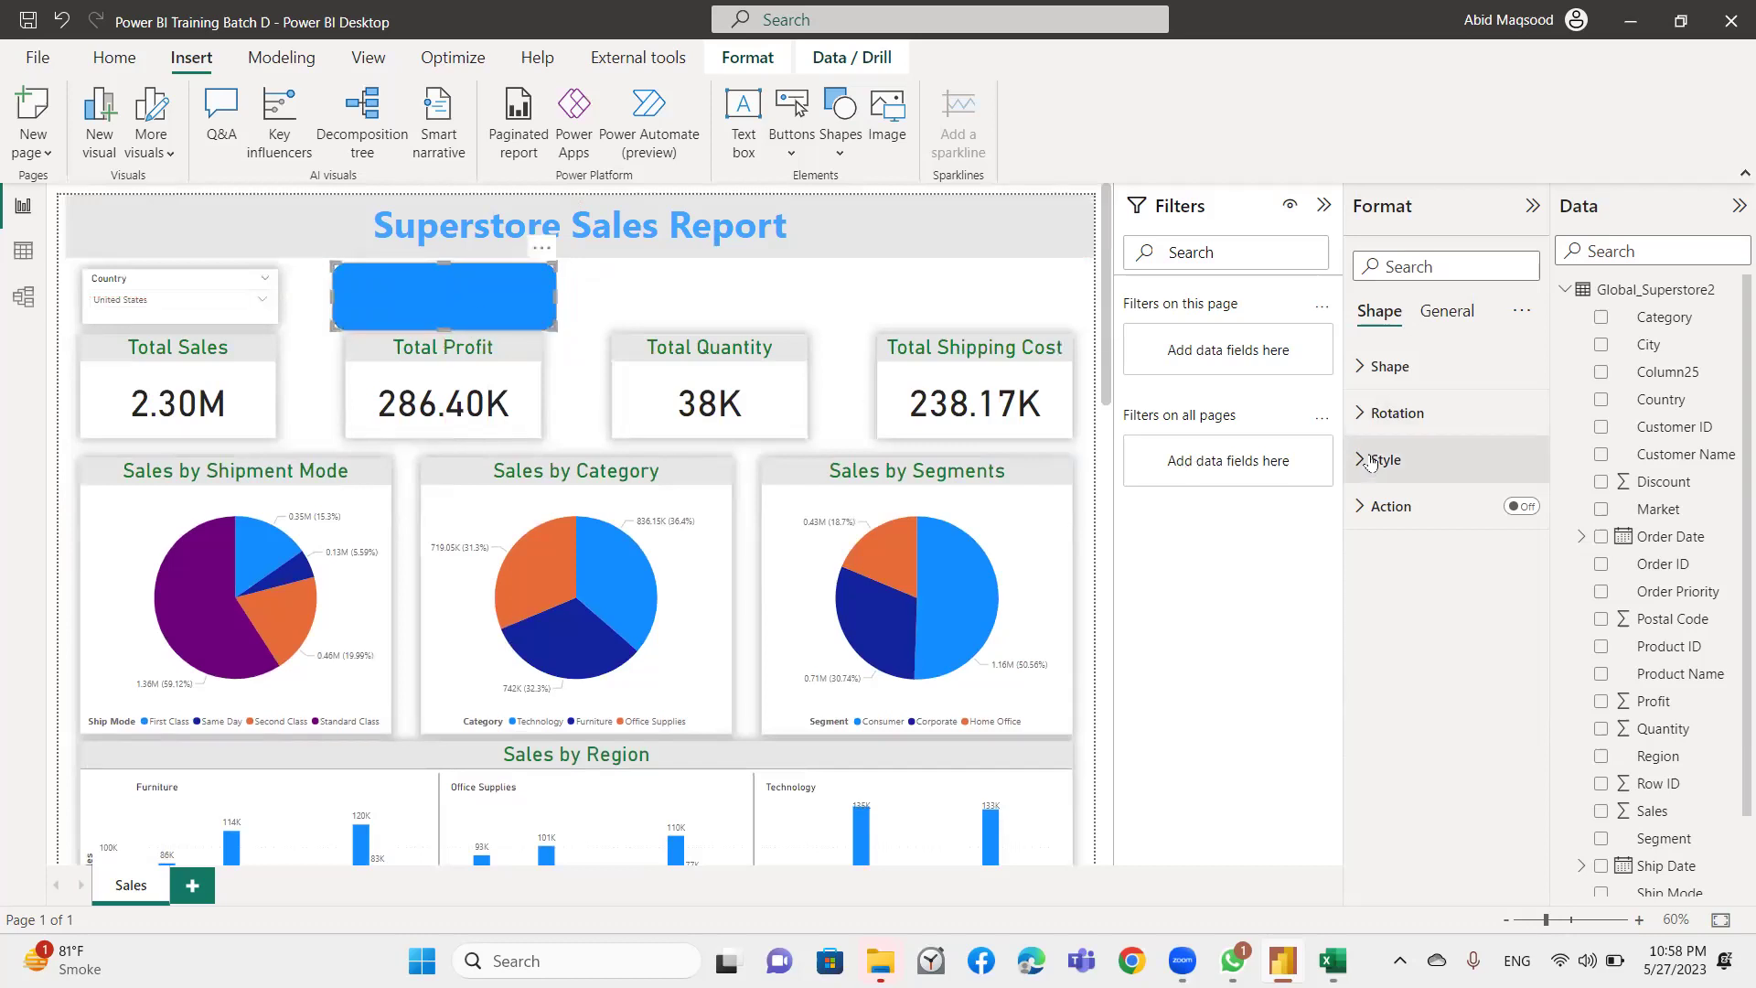
Give the rectangle 100% fill transparency and a 3 px border.
left_click(1381, 366)
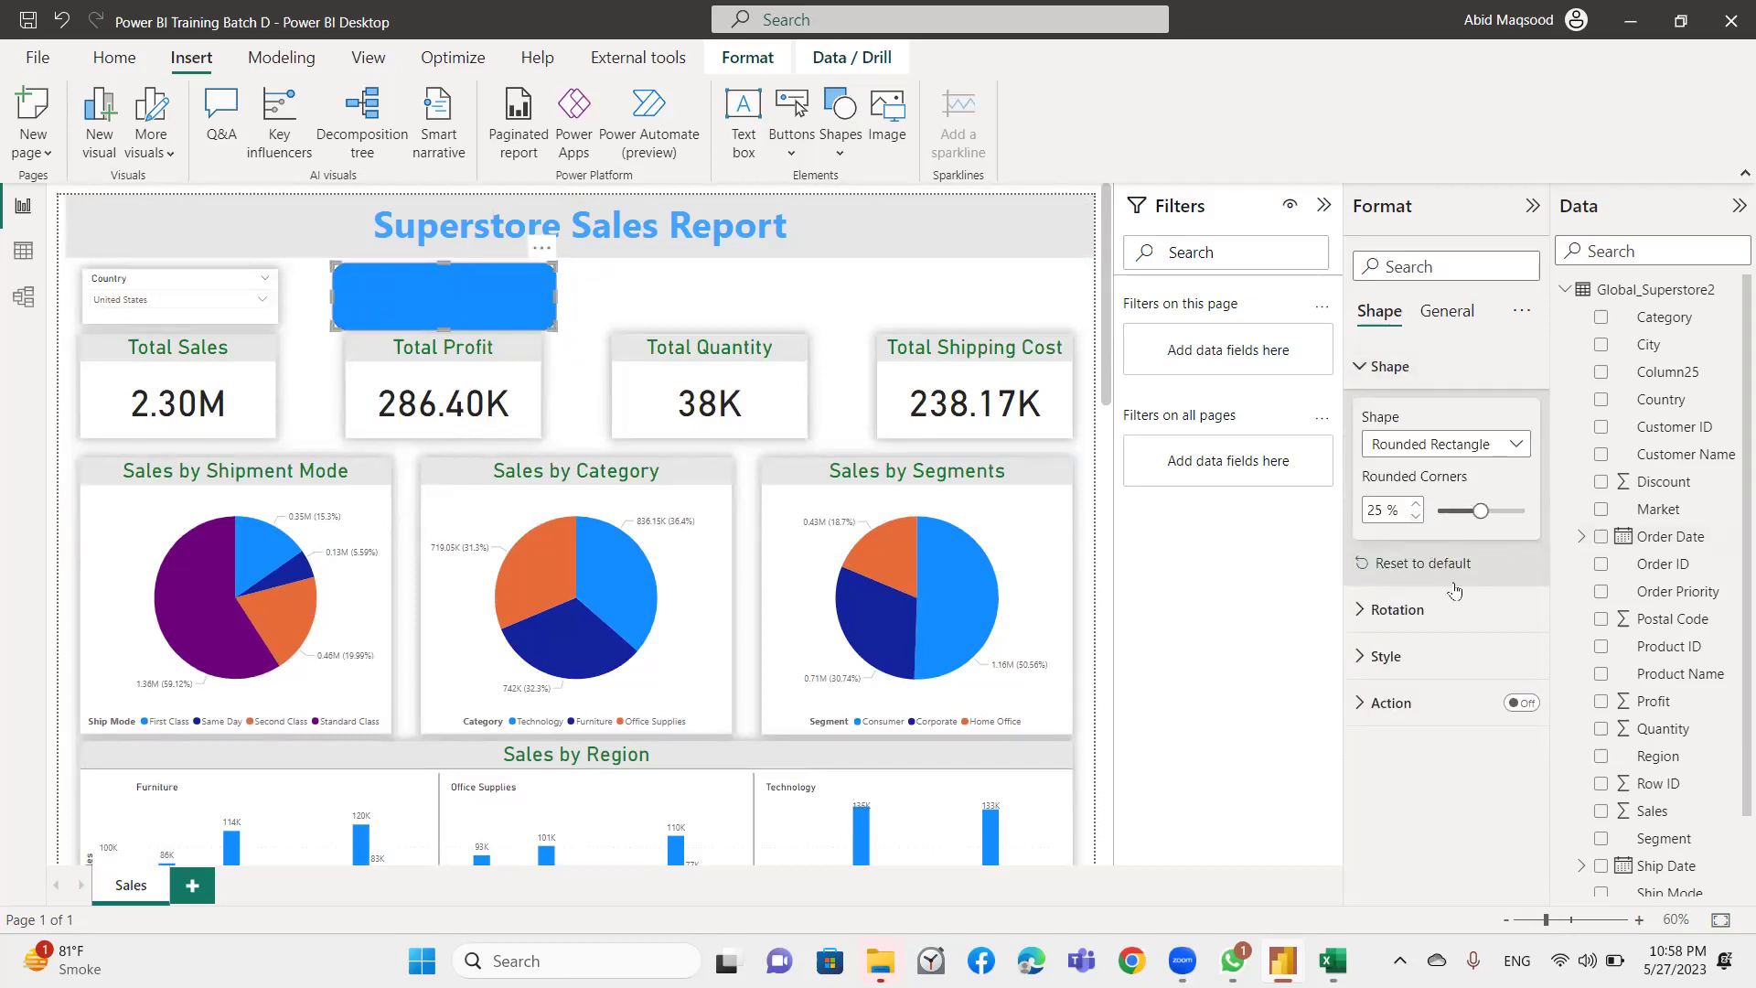
left_click(1385, 656)
scroll(1386, 634, "down", 2)
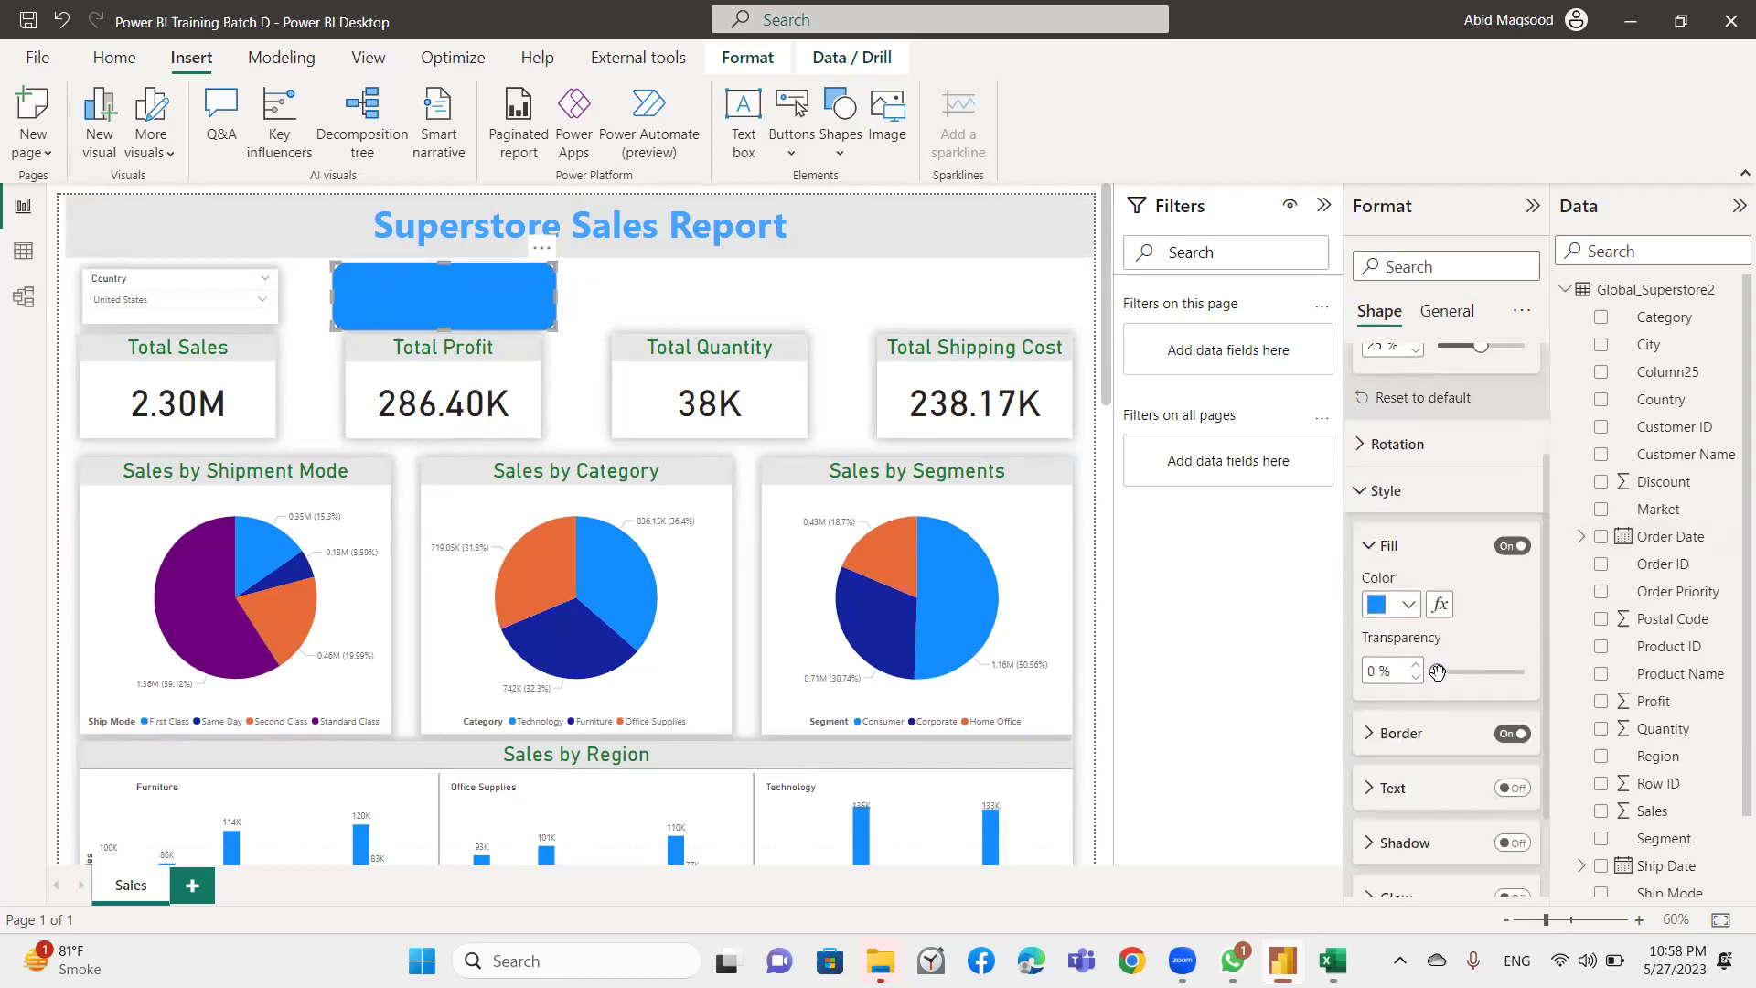
left_click_drag(1437, 670, 1534, 672)
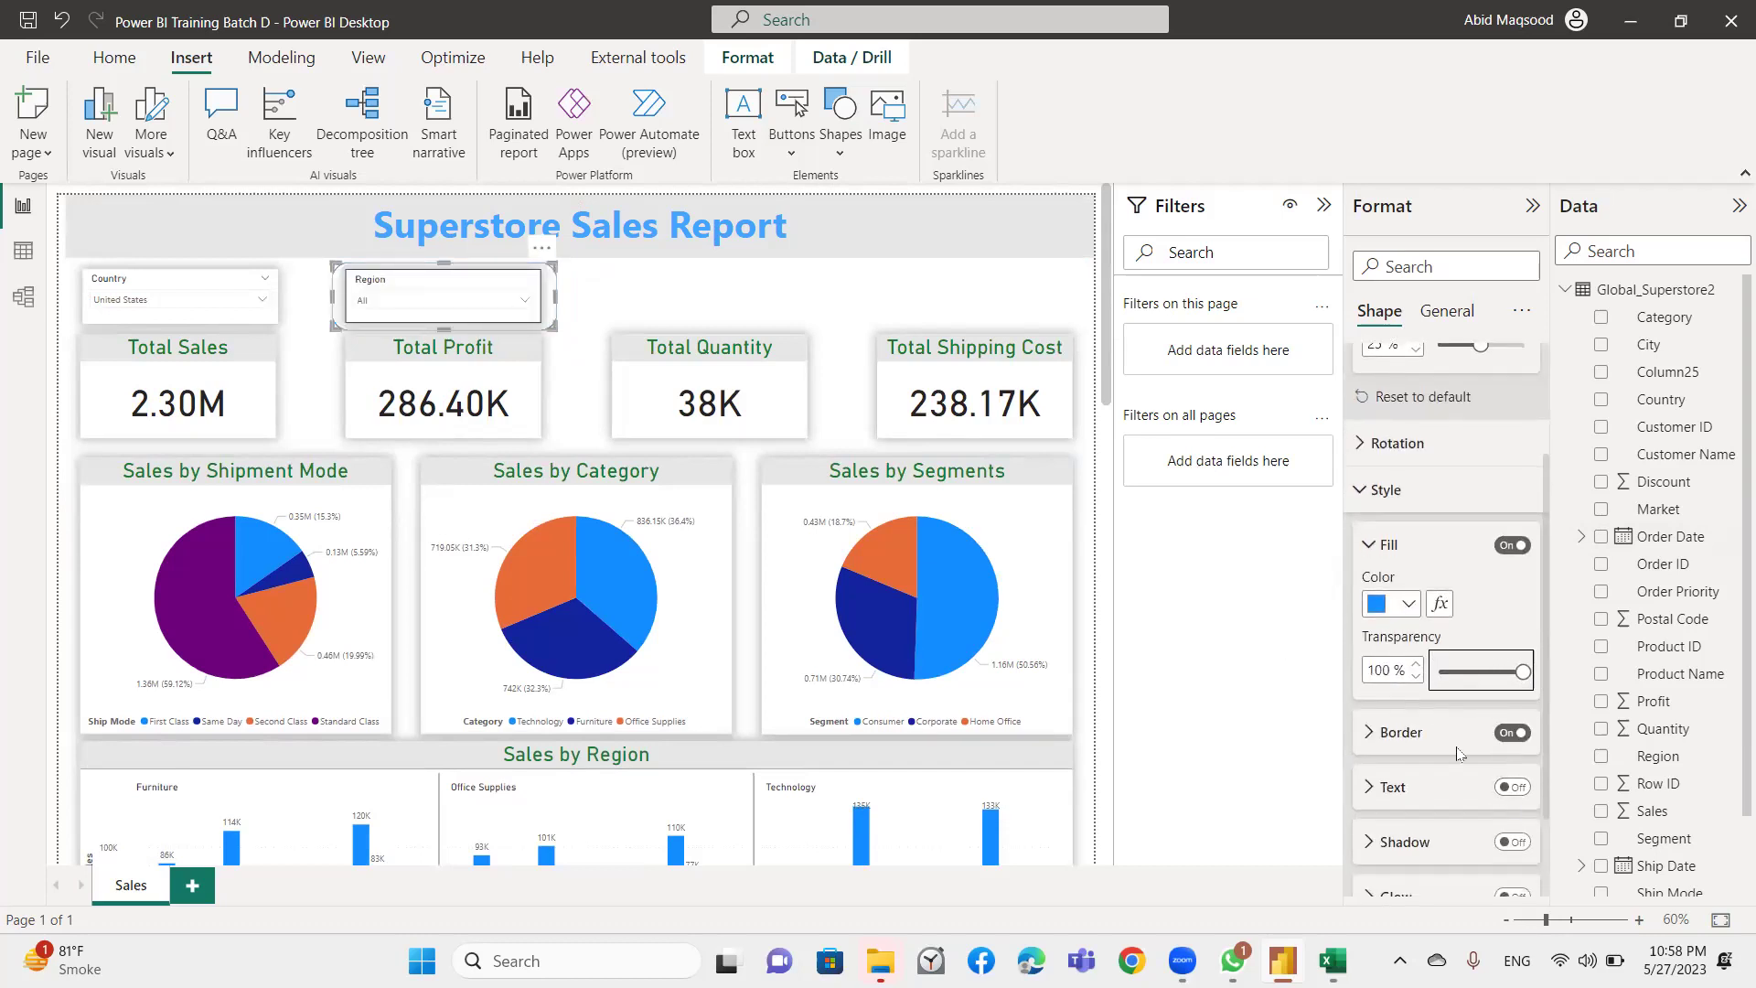
left_click(1386, 736)
scroll(1407, 685, "down", 3)
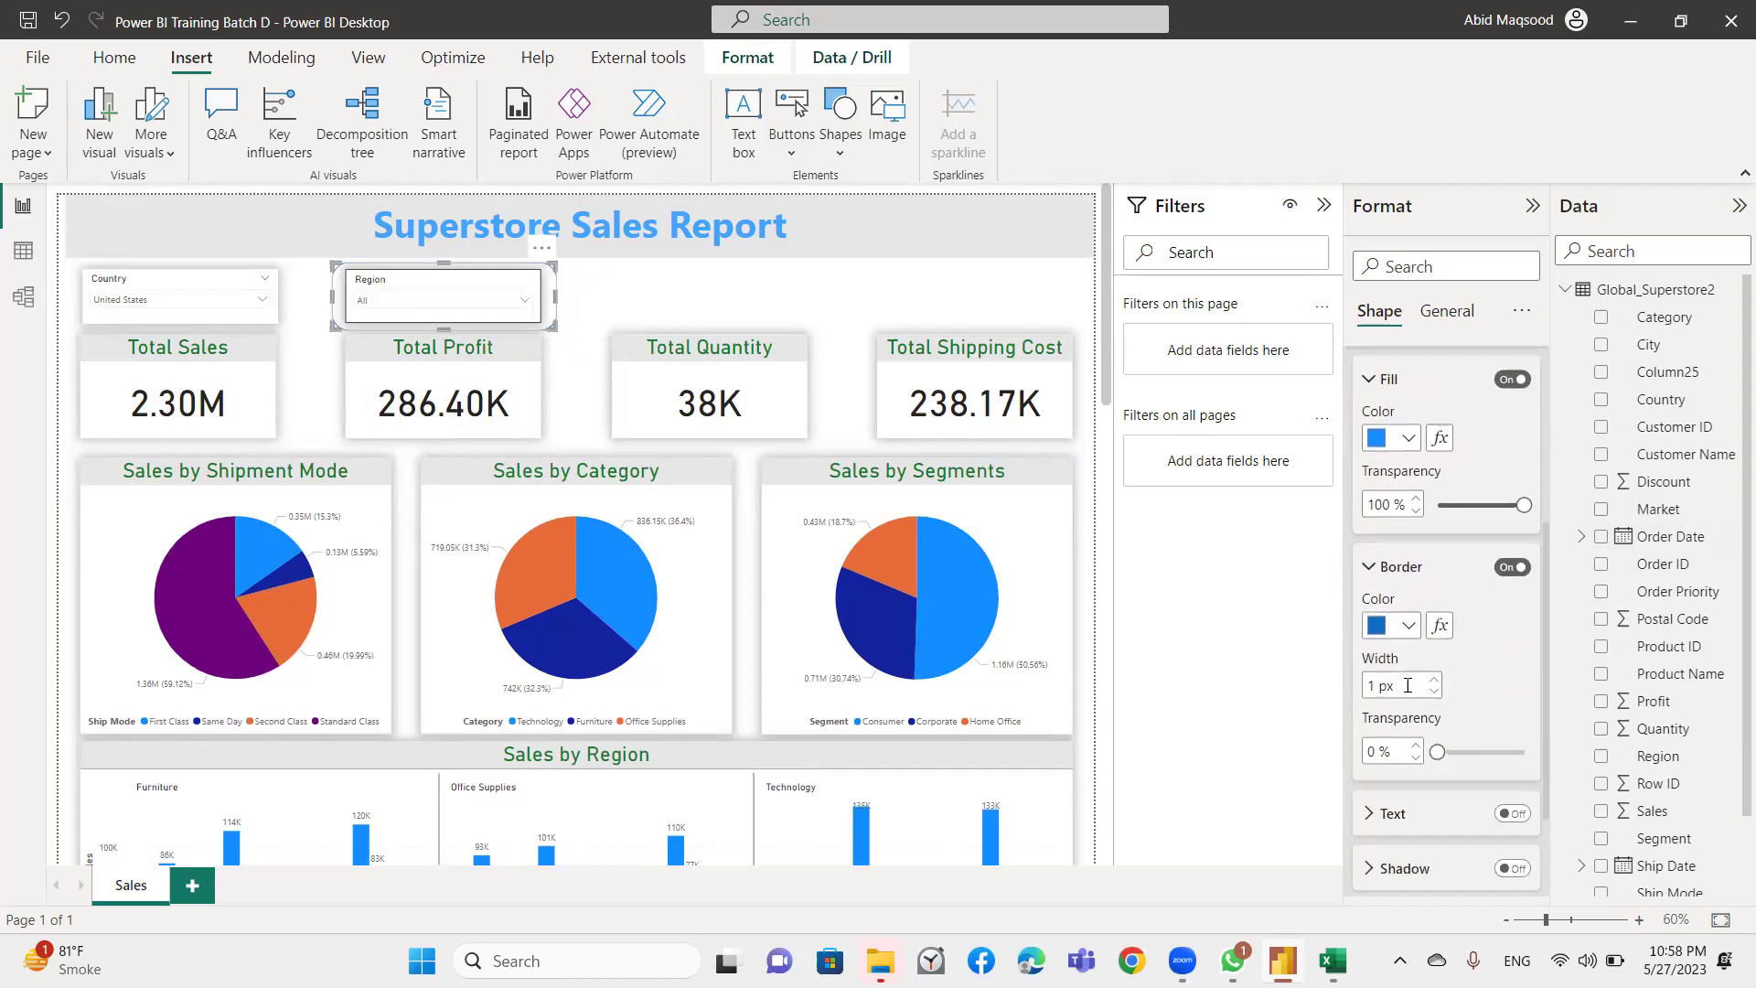
left_click(1433, 681)
left_click(1433, 681)
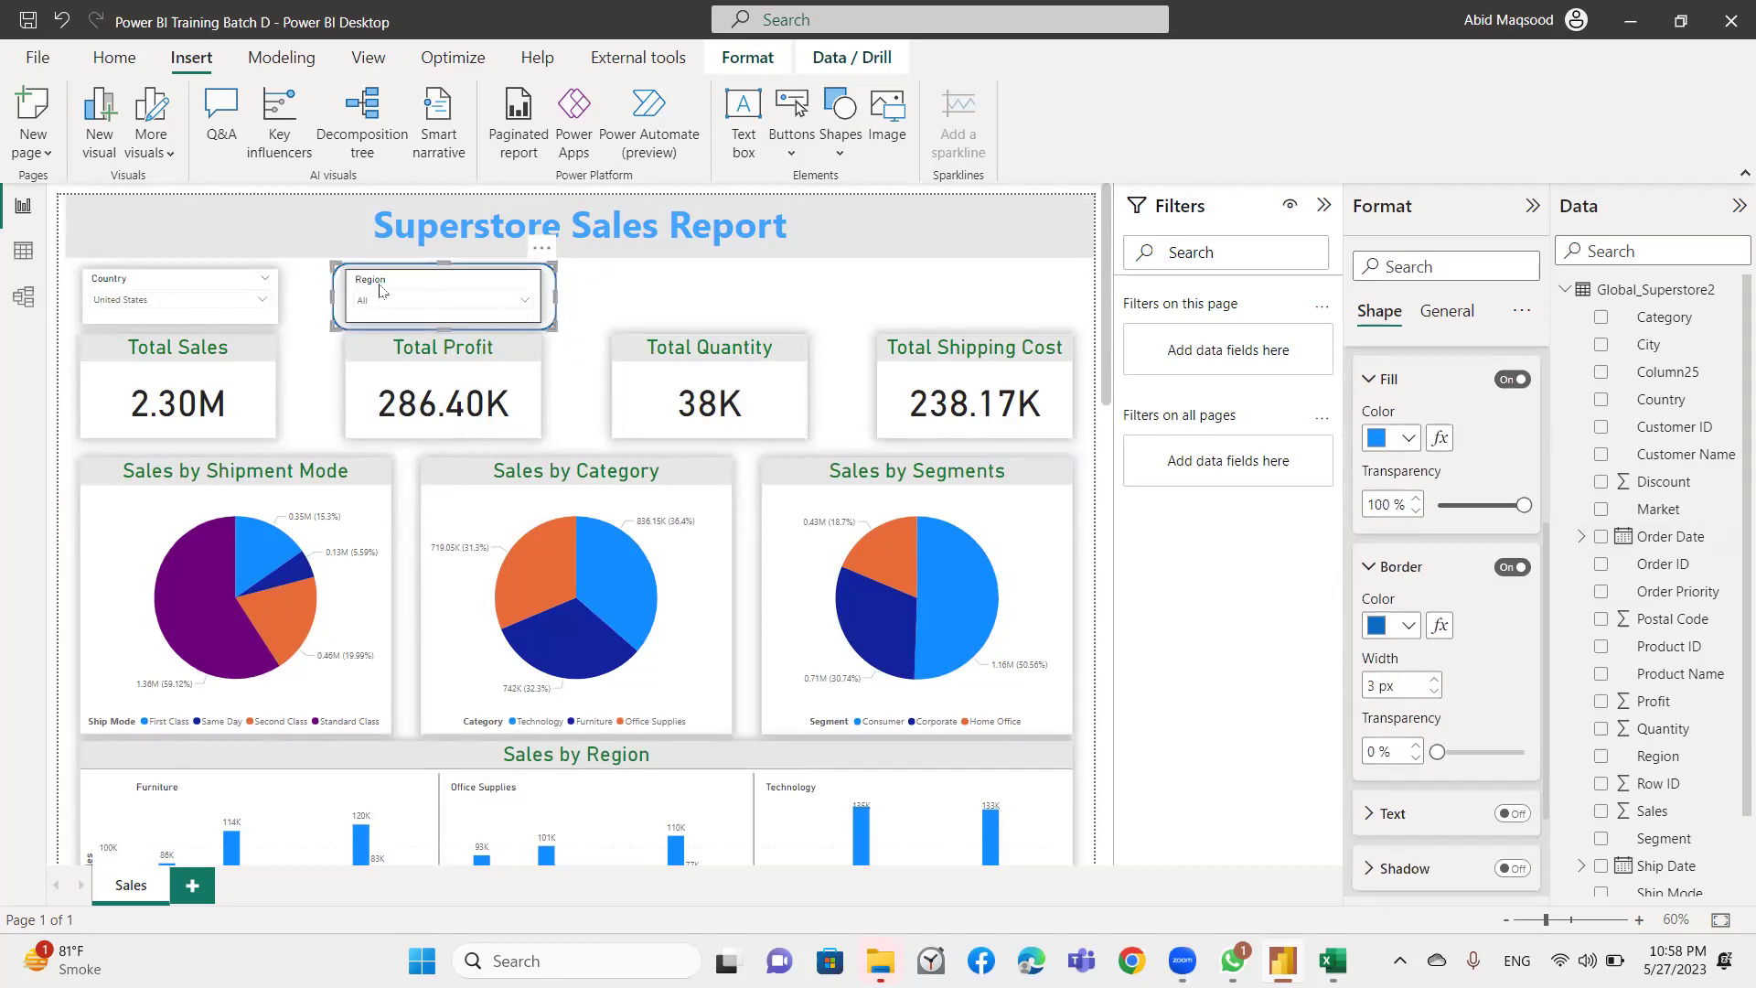
left_click(638, 304)
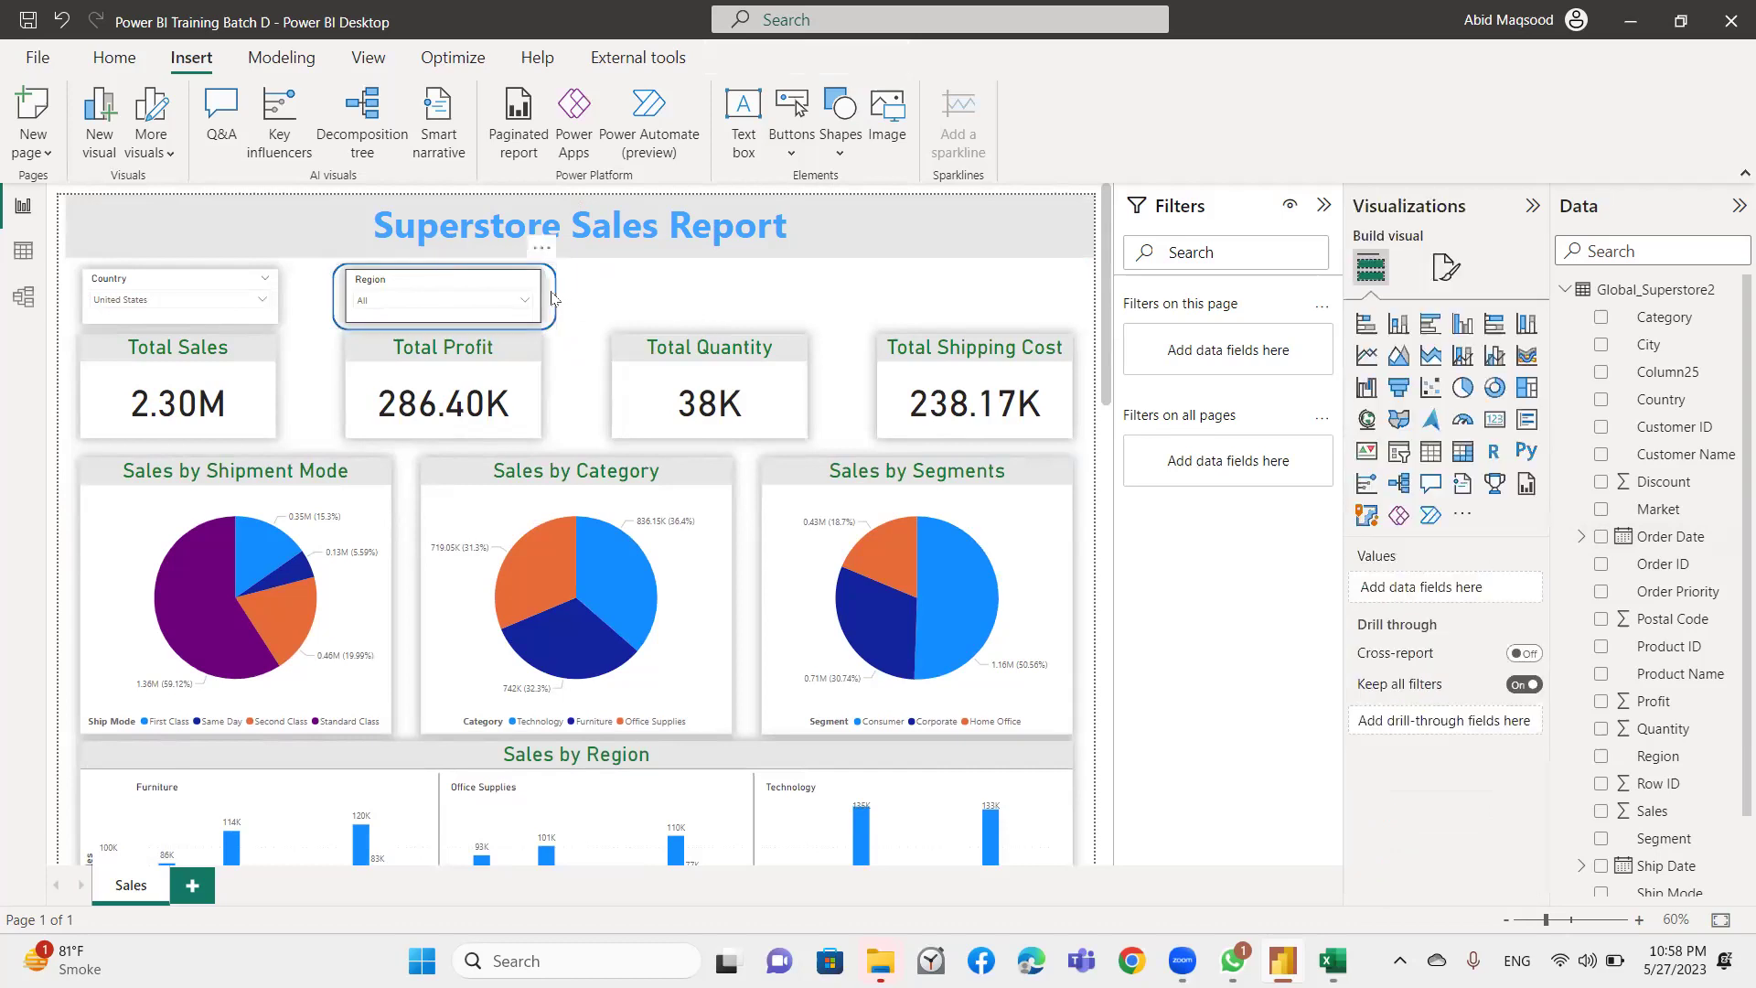
left_click(552, 296)
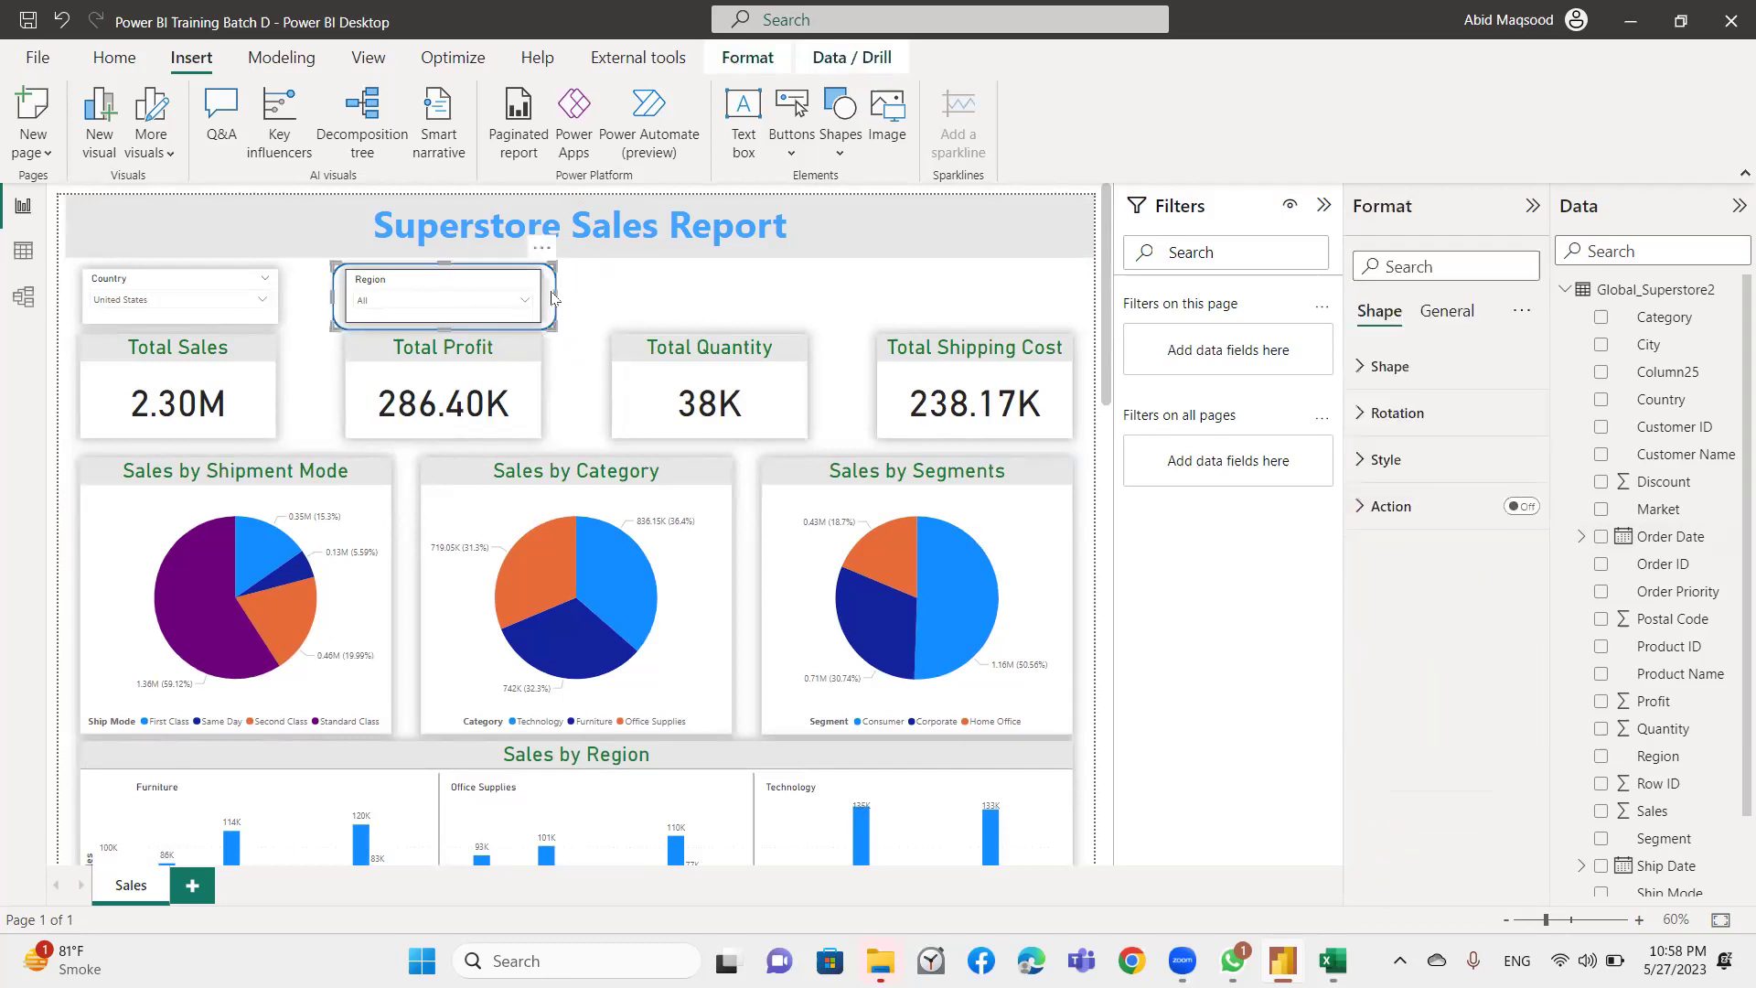
left_click(747, 57)
left_click(374, 144)
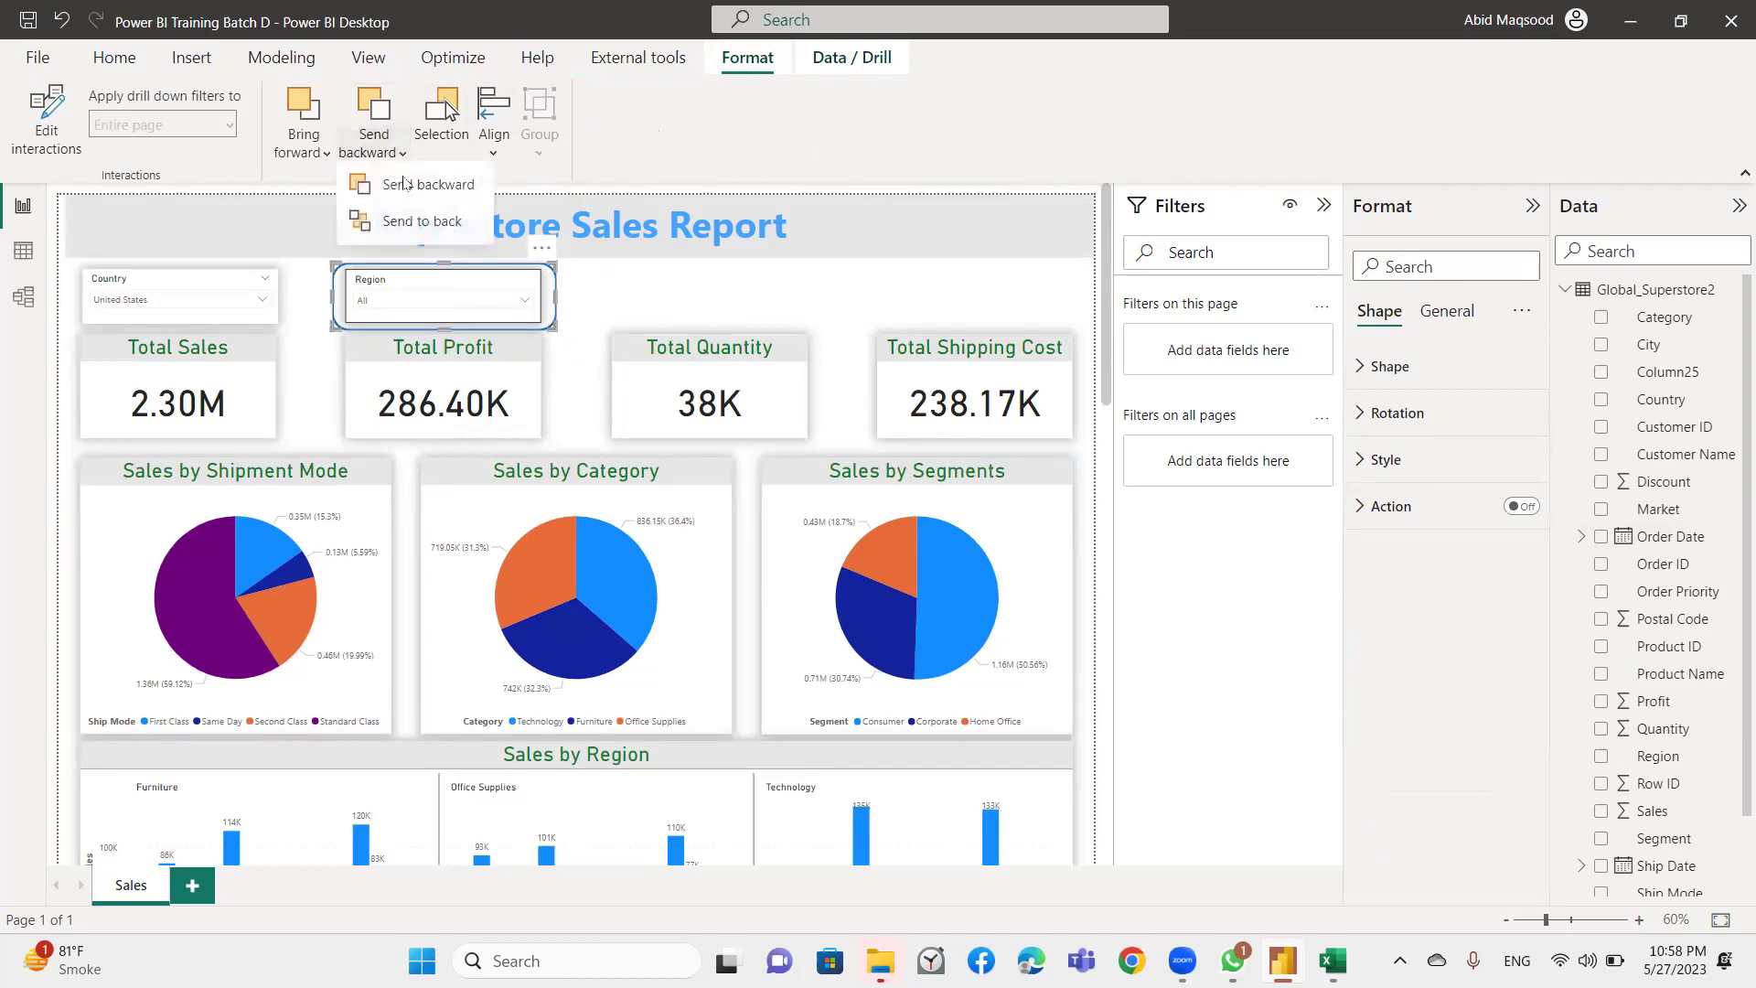
left_click(656, 300)
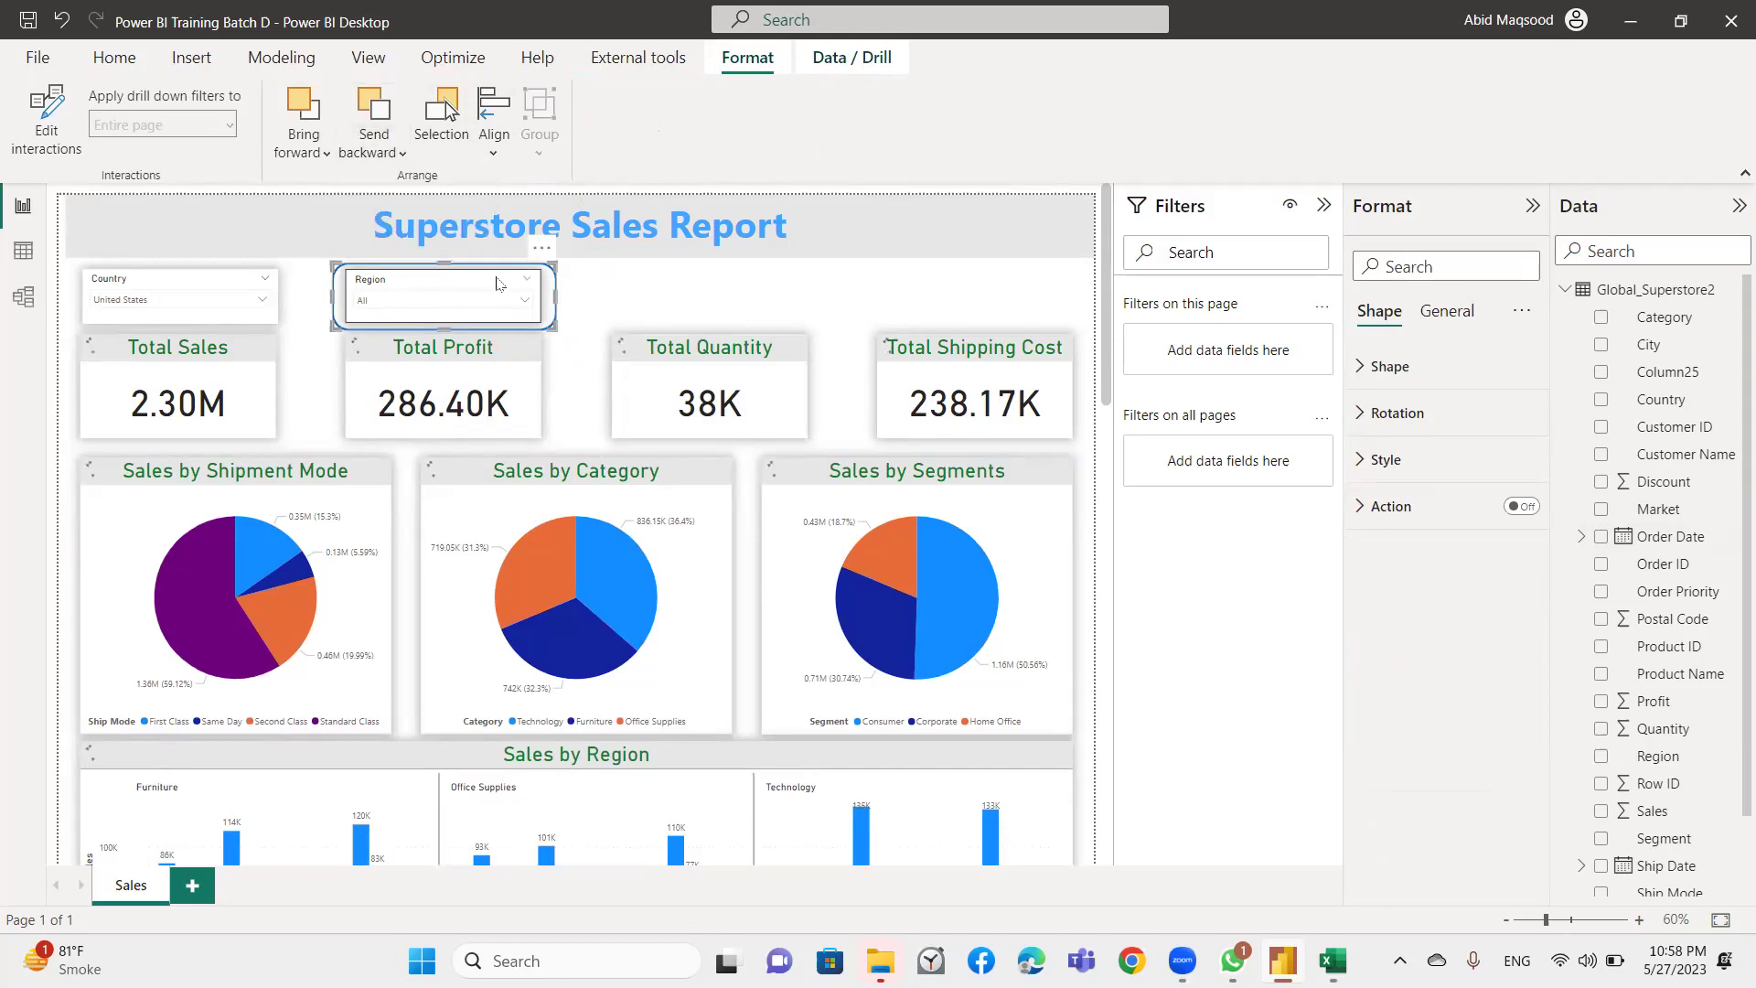
left_click(496, 283)
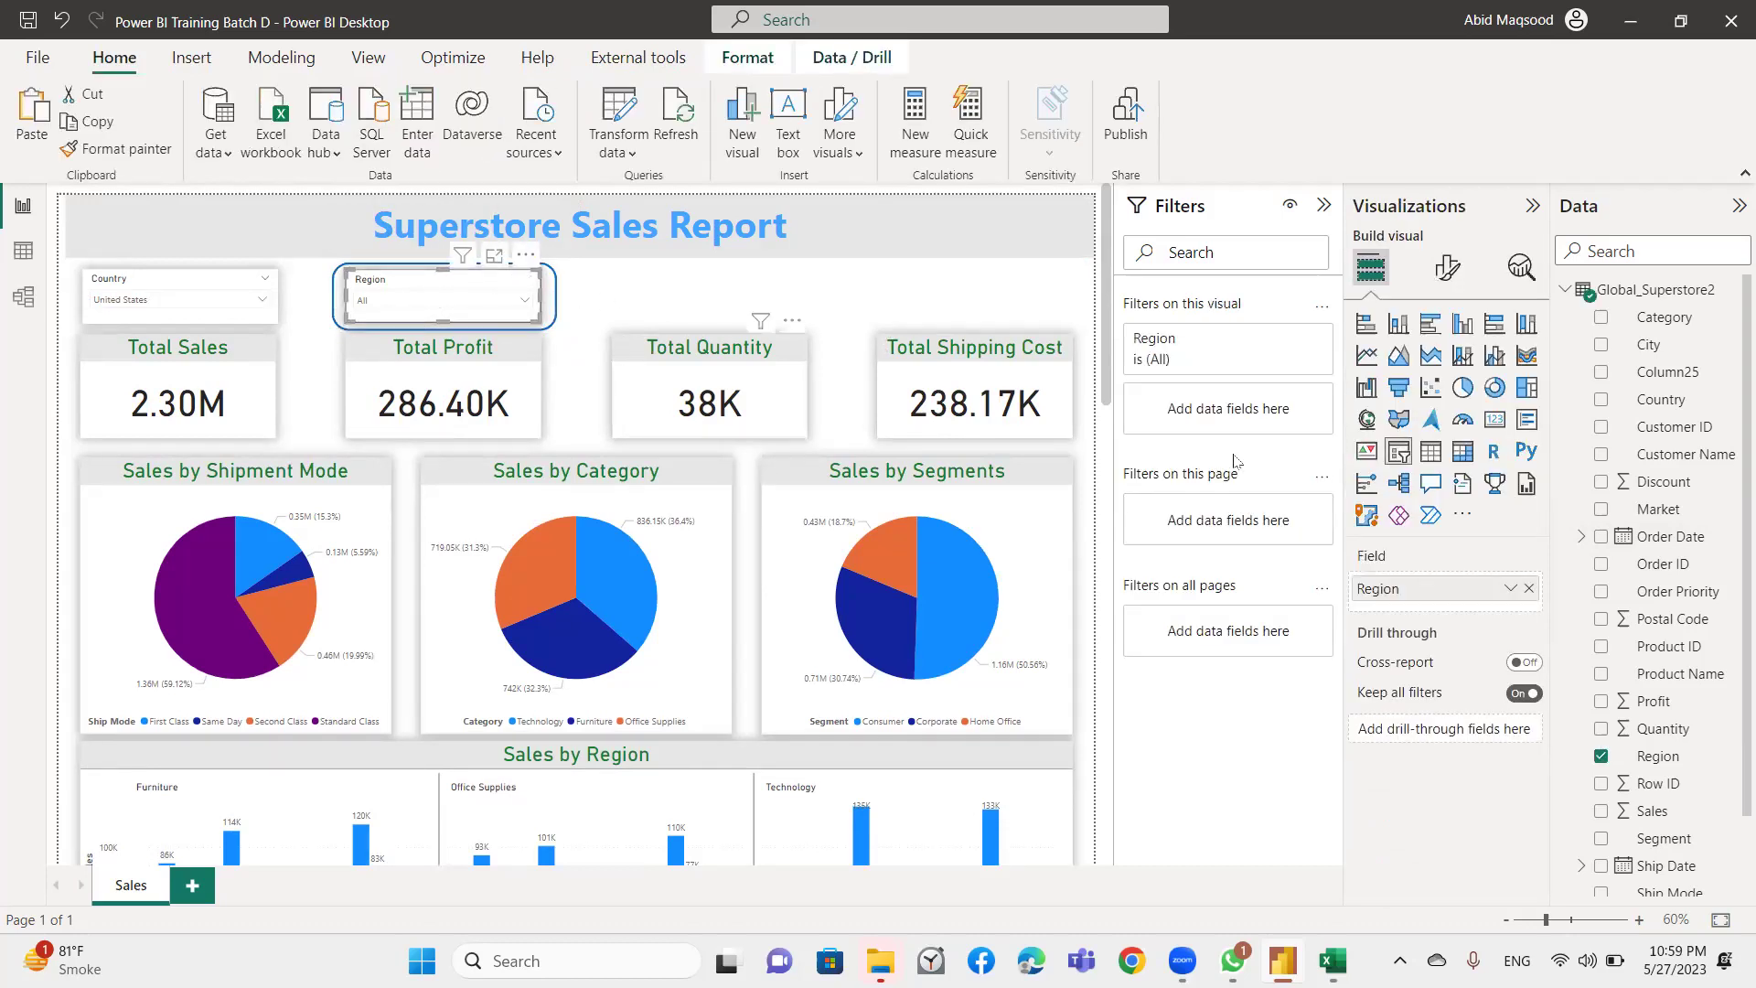
left_click(1447, 267)
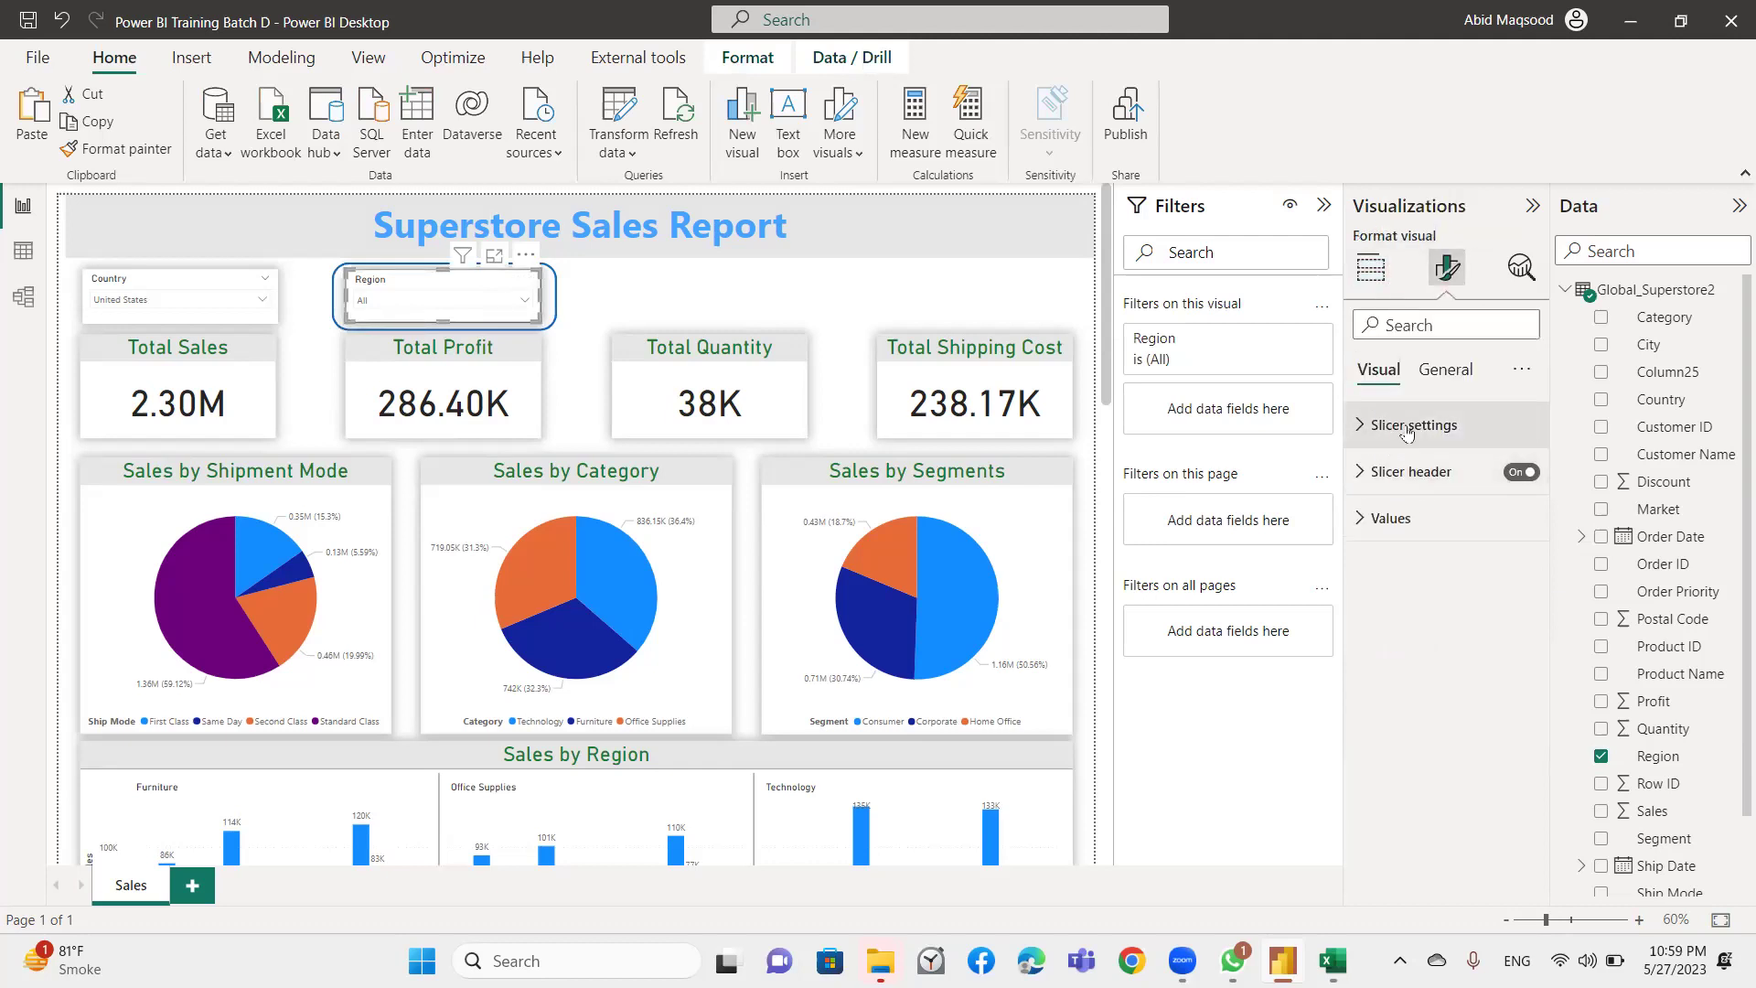
left_click(1445, 370)
left_click(1356, 519)
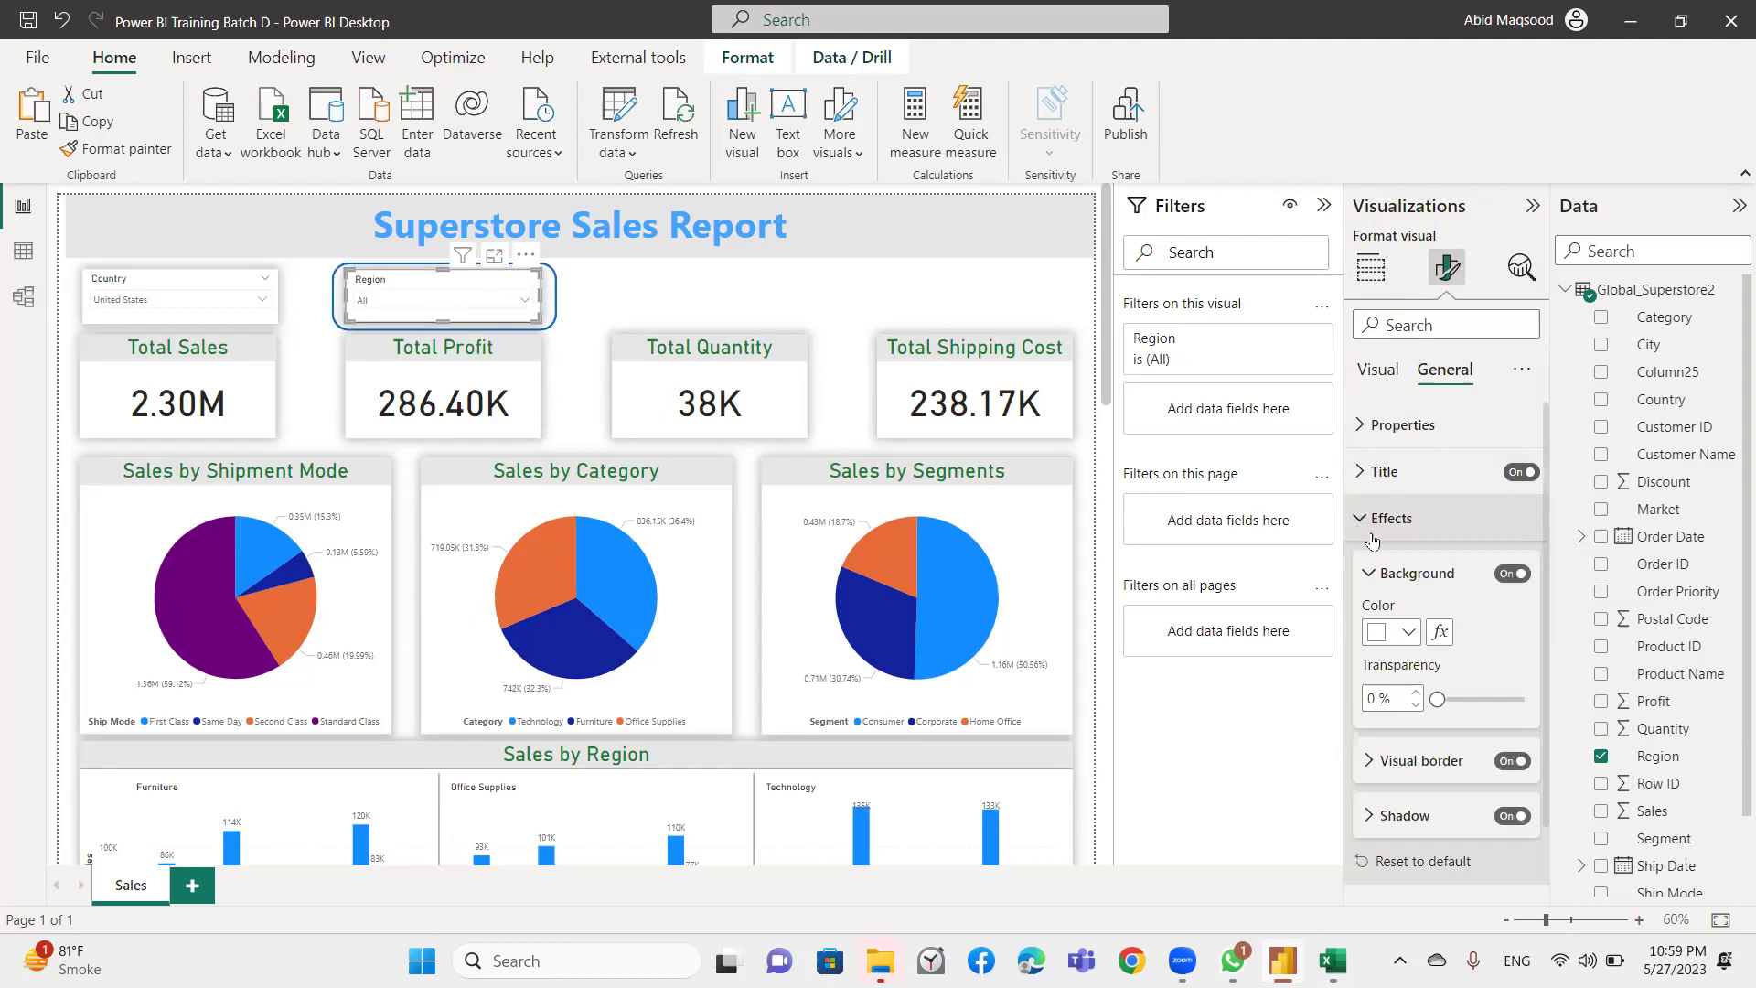
scroll(1463, 640, "down", 1)
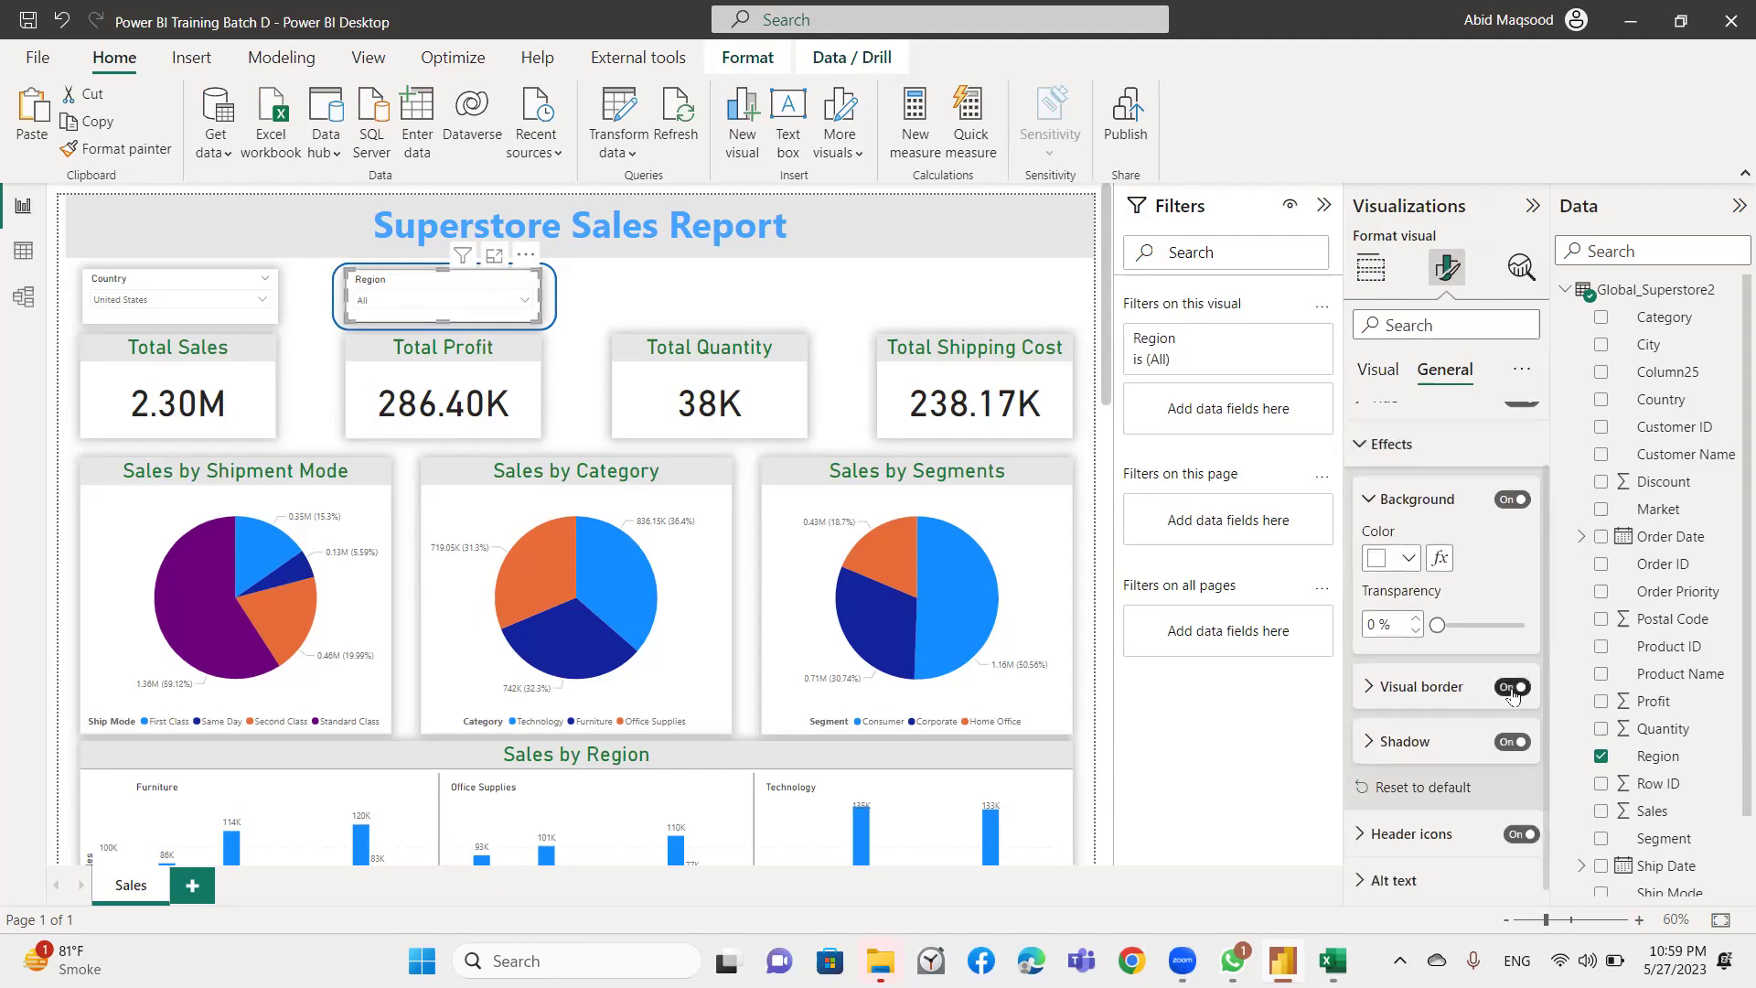
left_click(1512, 688)
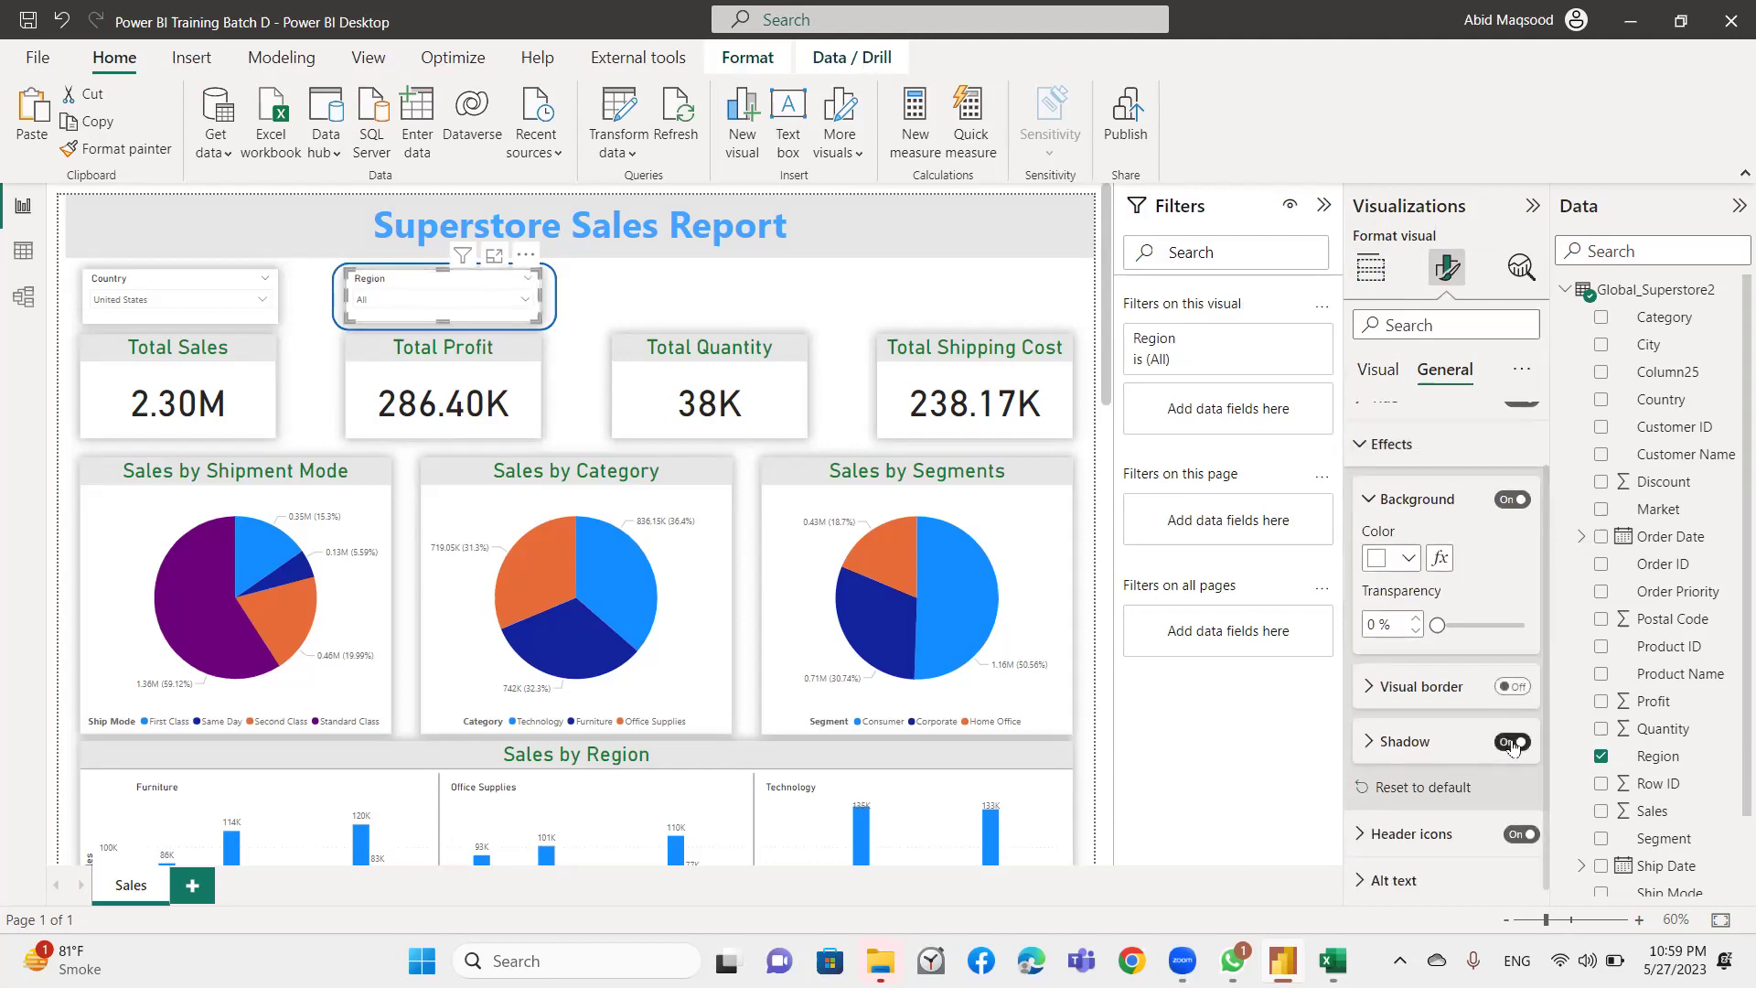
left_click(1511, 742)
left_click(1513, 501)
left_click(674, 300)
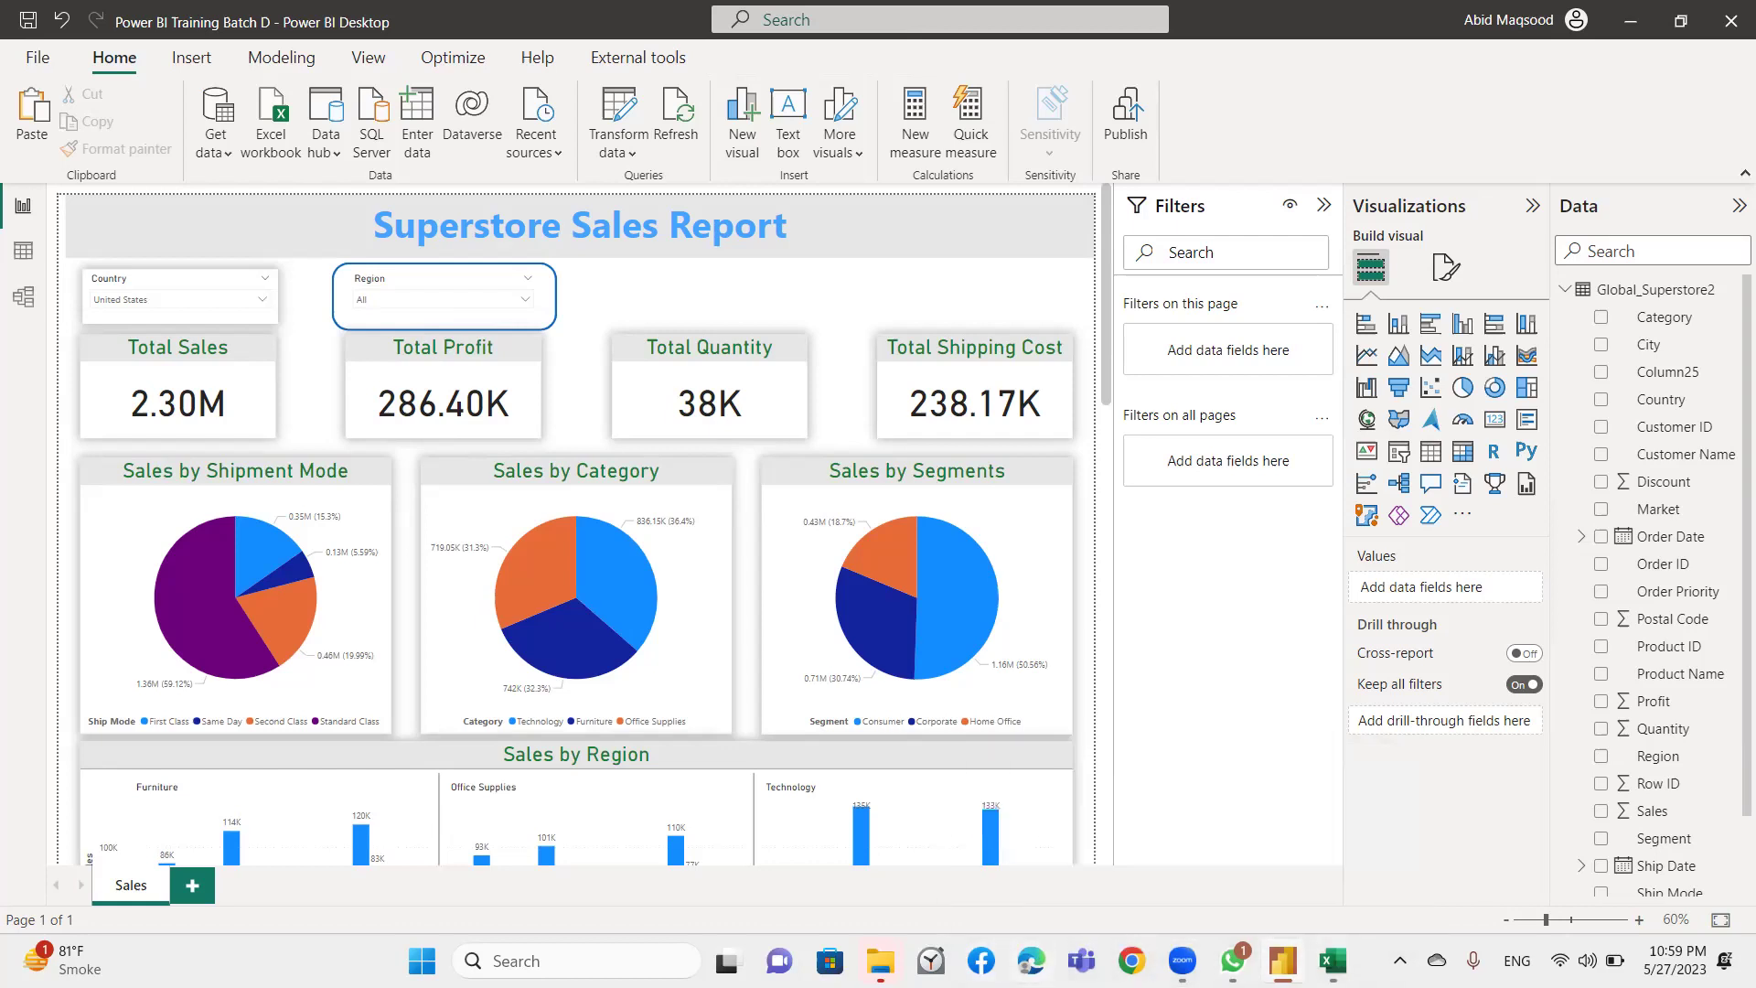
Launch Chrome under the Tutor profile and close the extra empty New Tab.
left_click(512, 960)
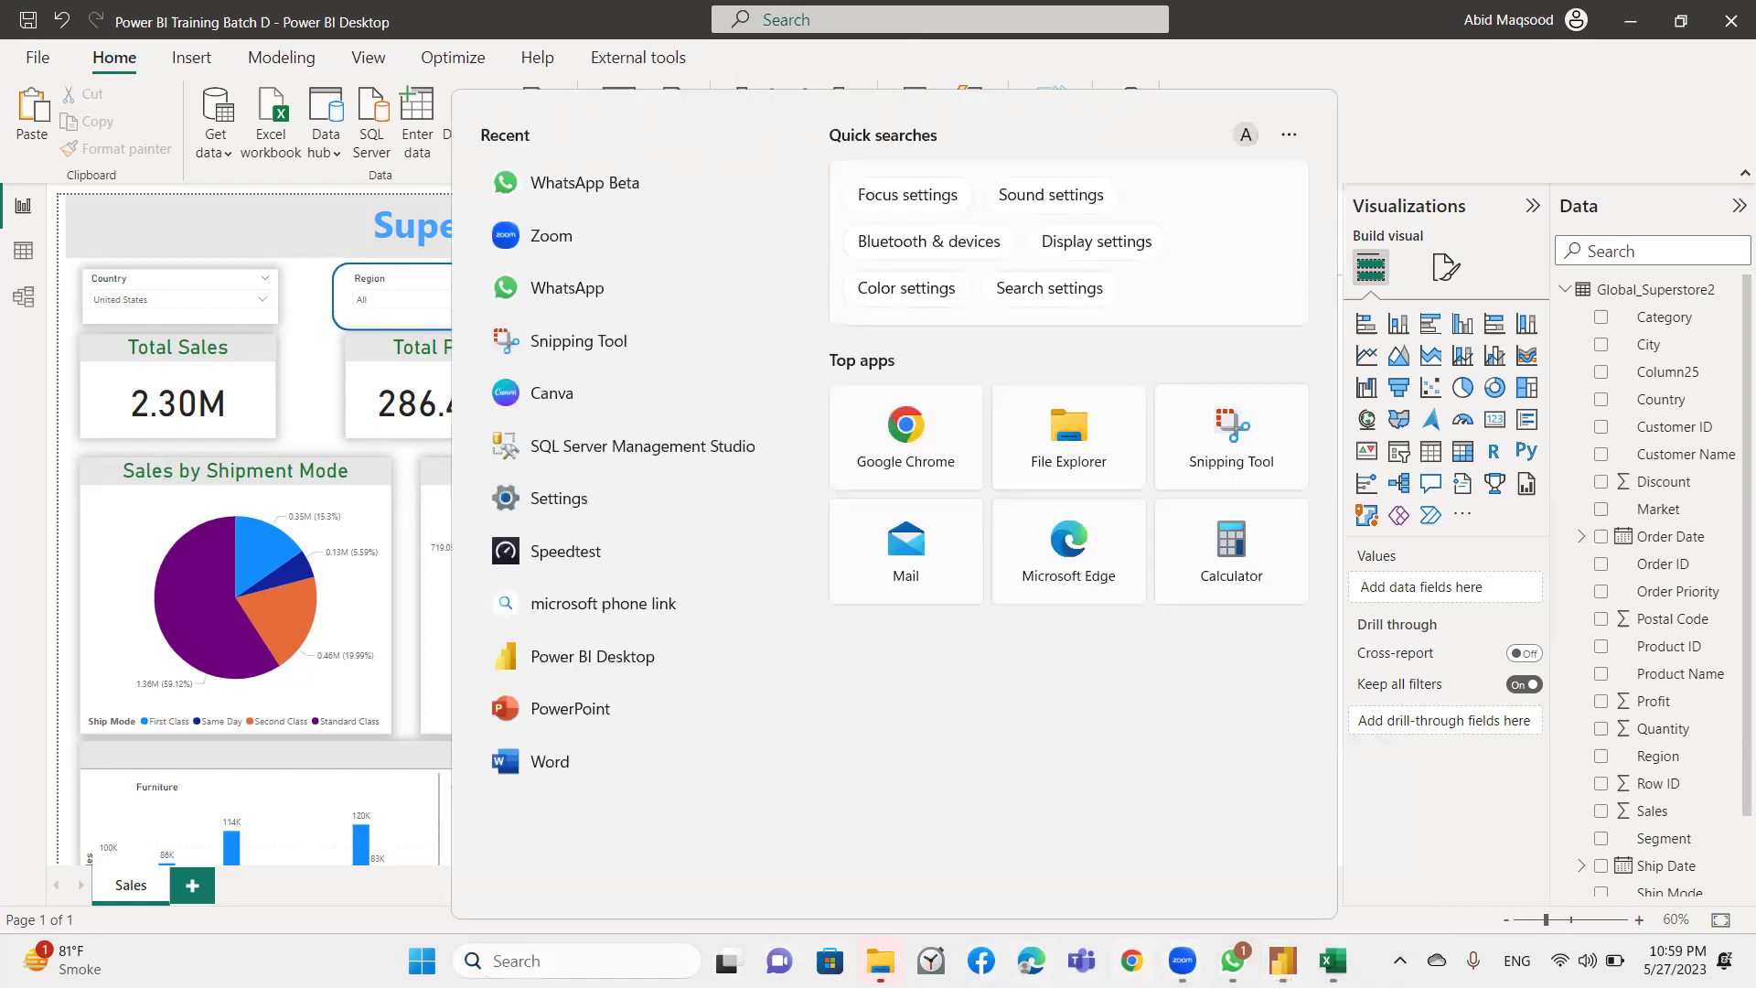
left_click(512, 961)
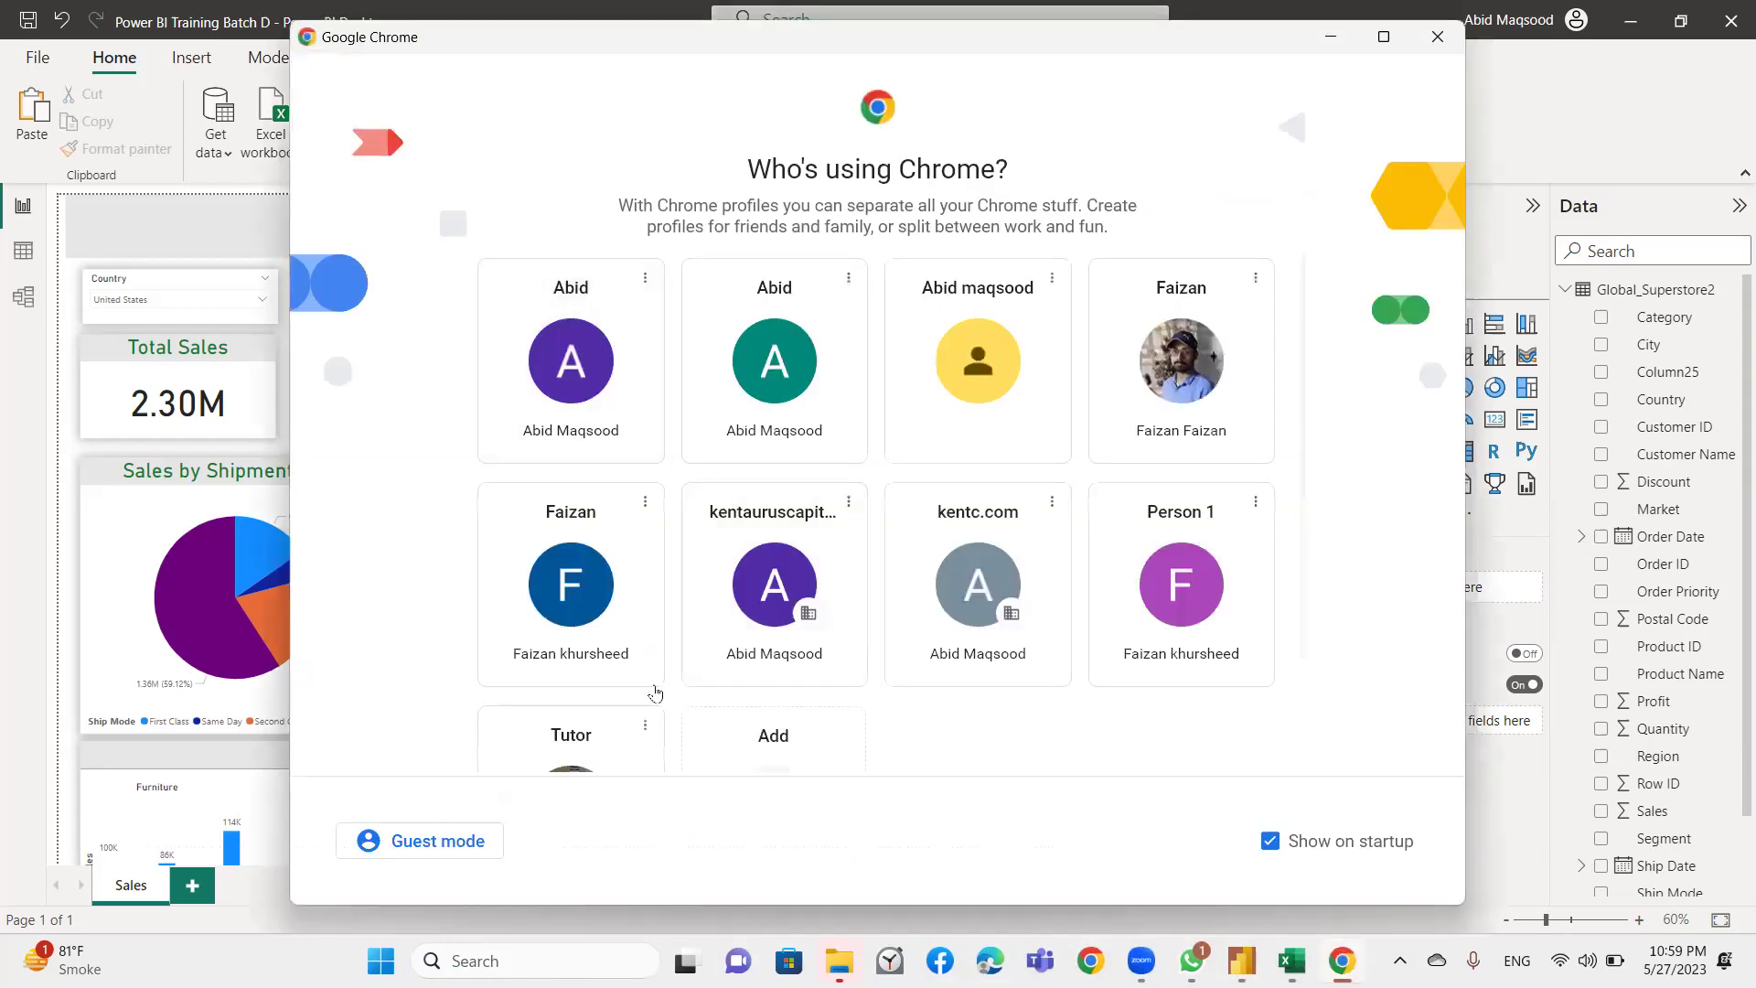
scroll(626, 743, "down", 2)
scroll(625, 744, "down", 1)
left_click(567, 699)
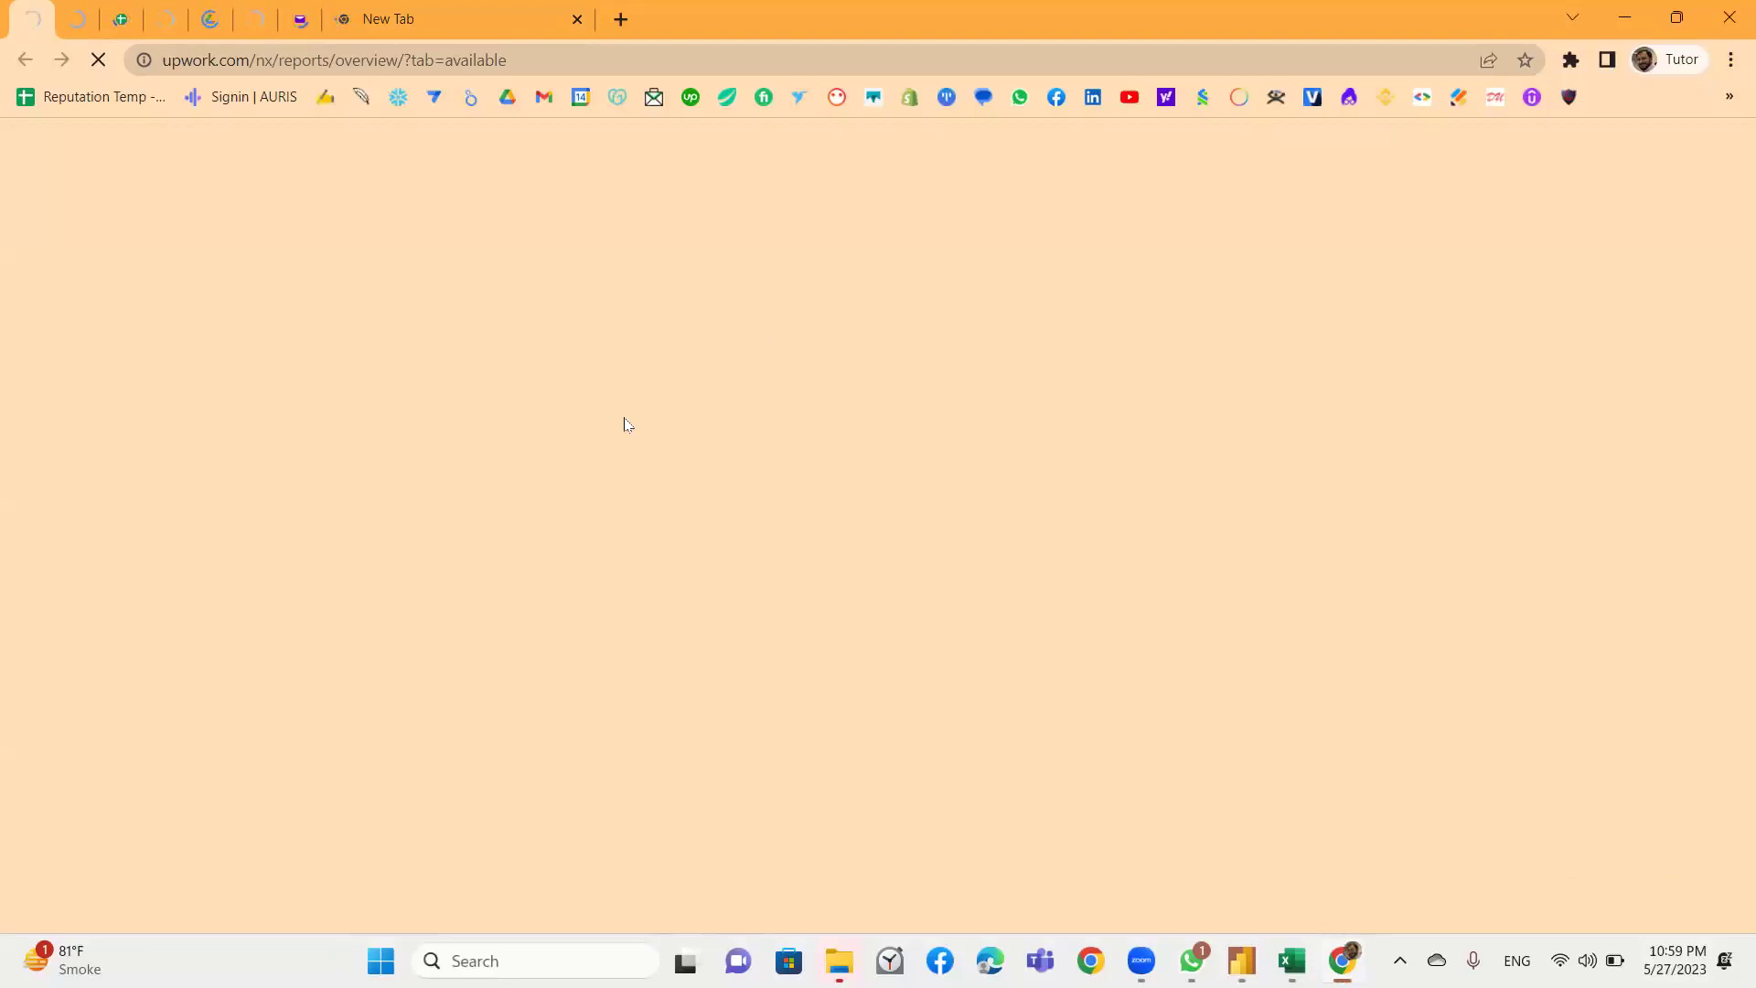
left_click(575, 19)
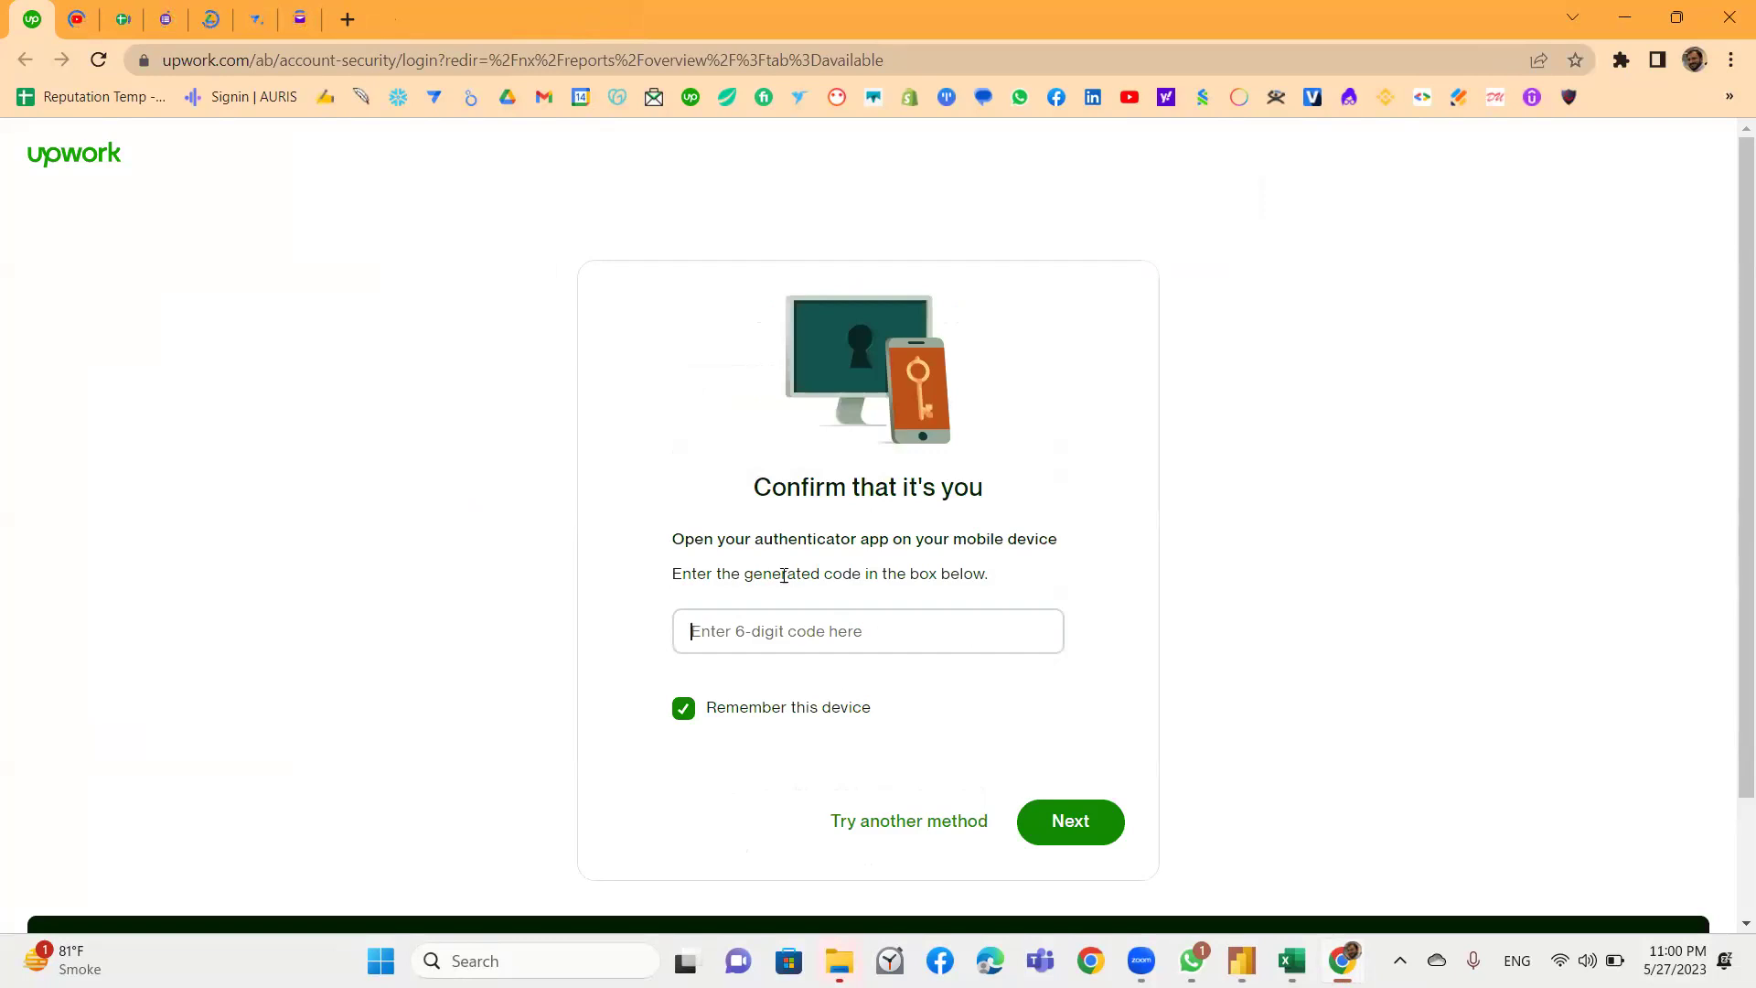
Open the row 15 freelancer profile link from the UpWork Profiles sheet and scroll through it.
left_click(348, 20)
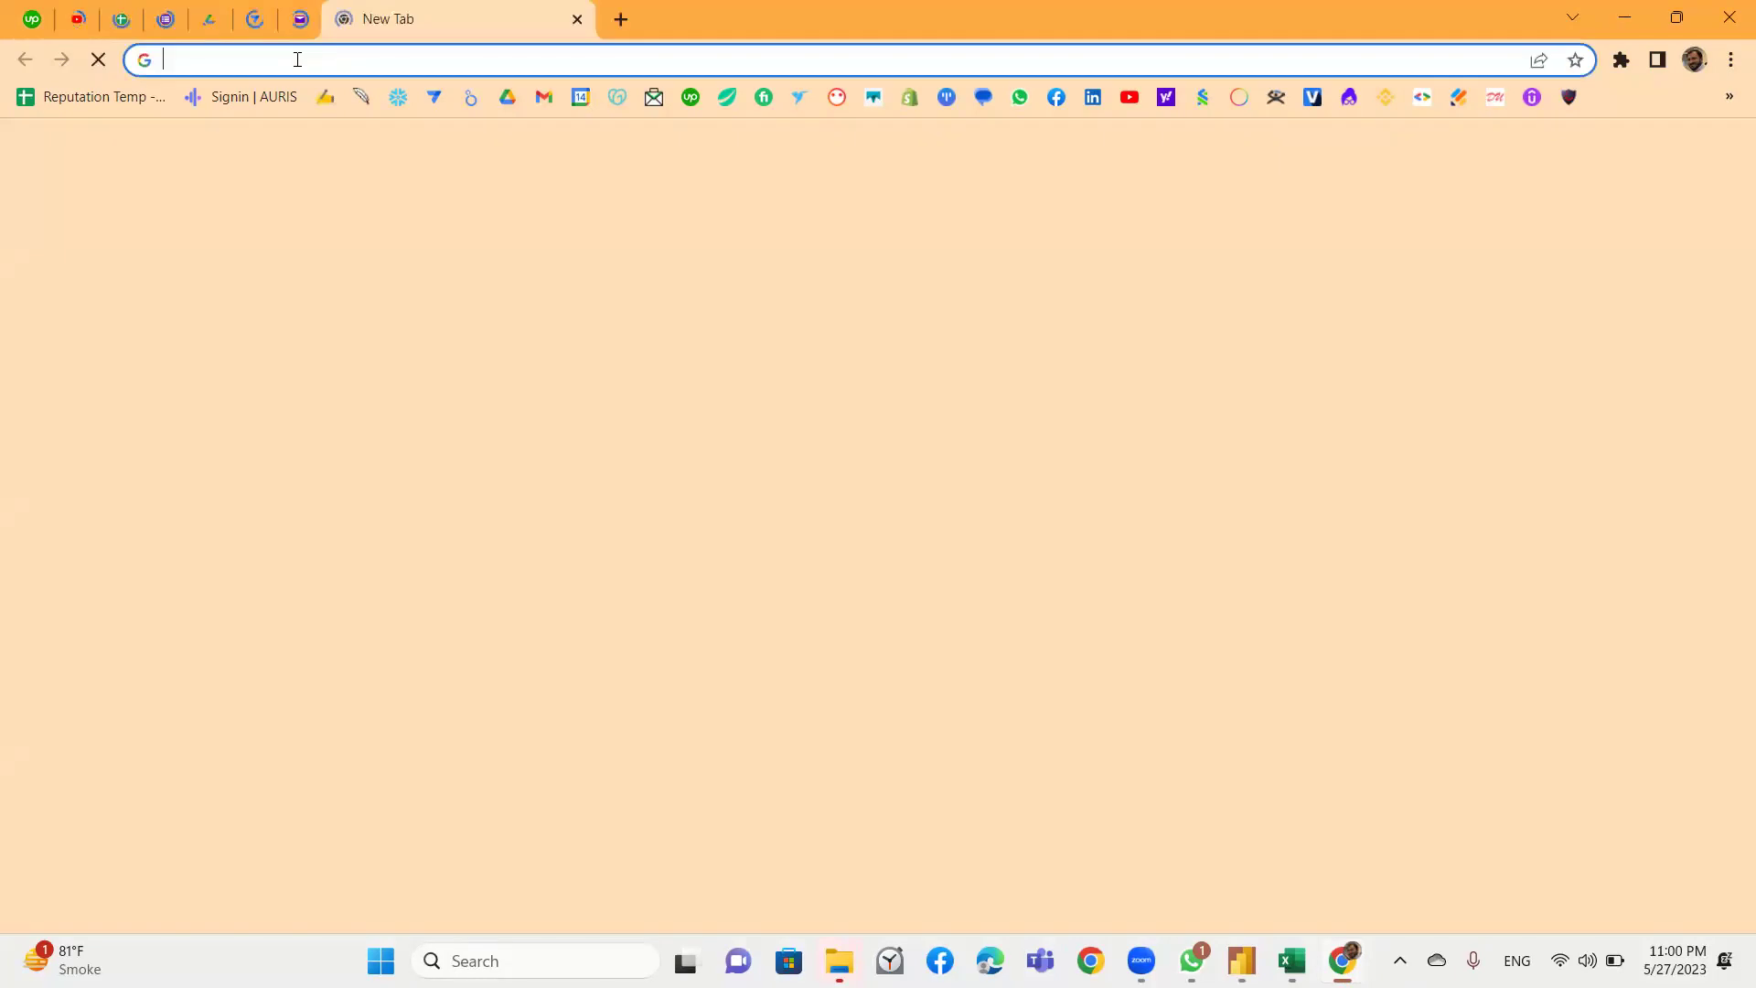
left_click(125, 13)
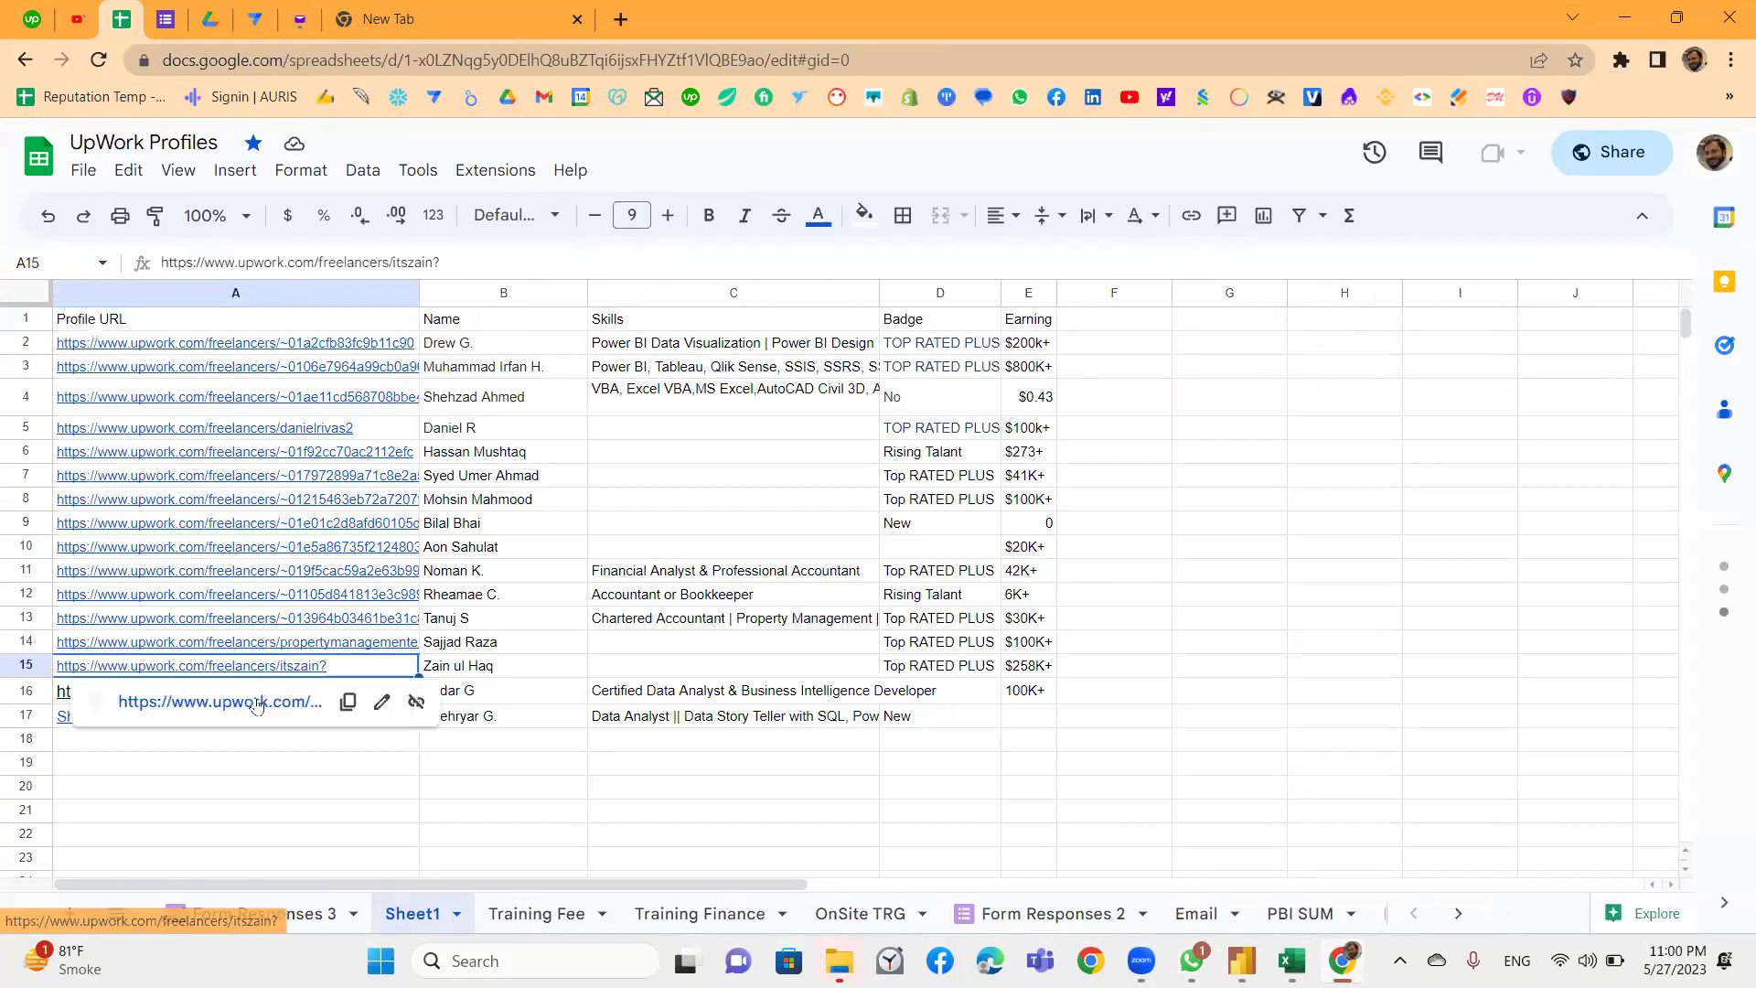
left_click(257, 703)
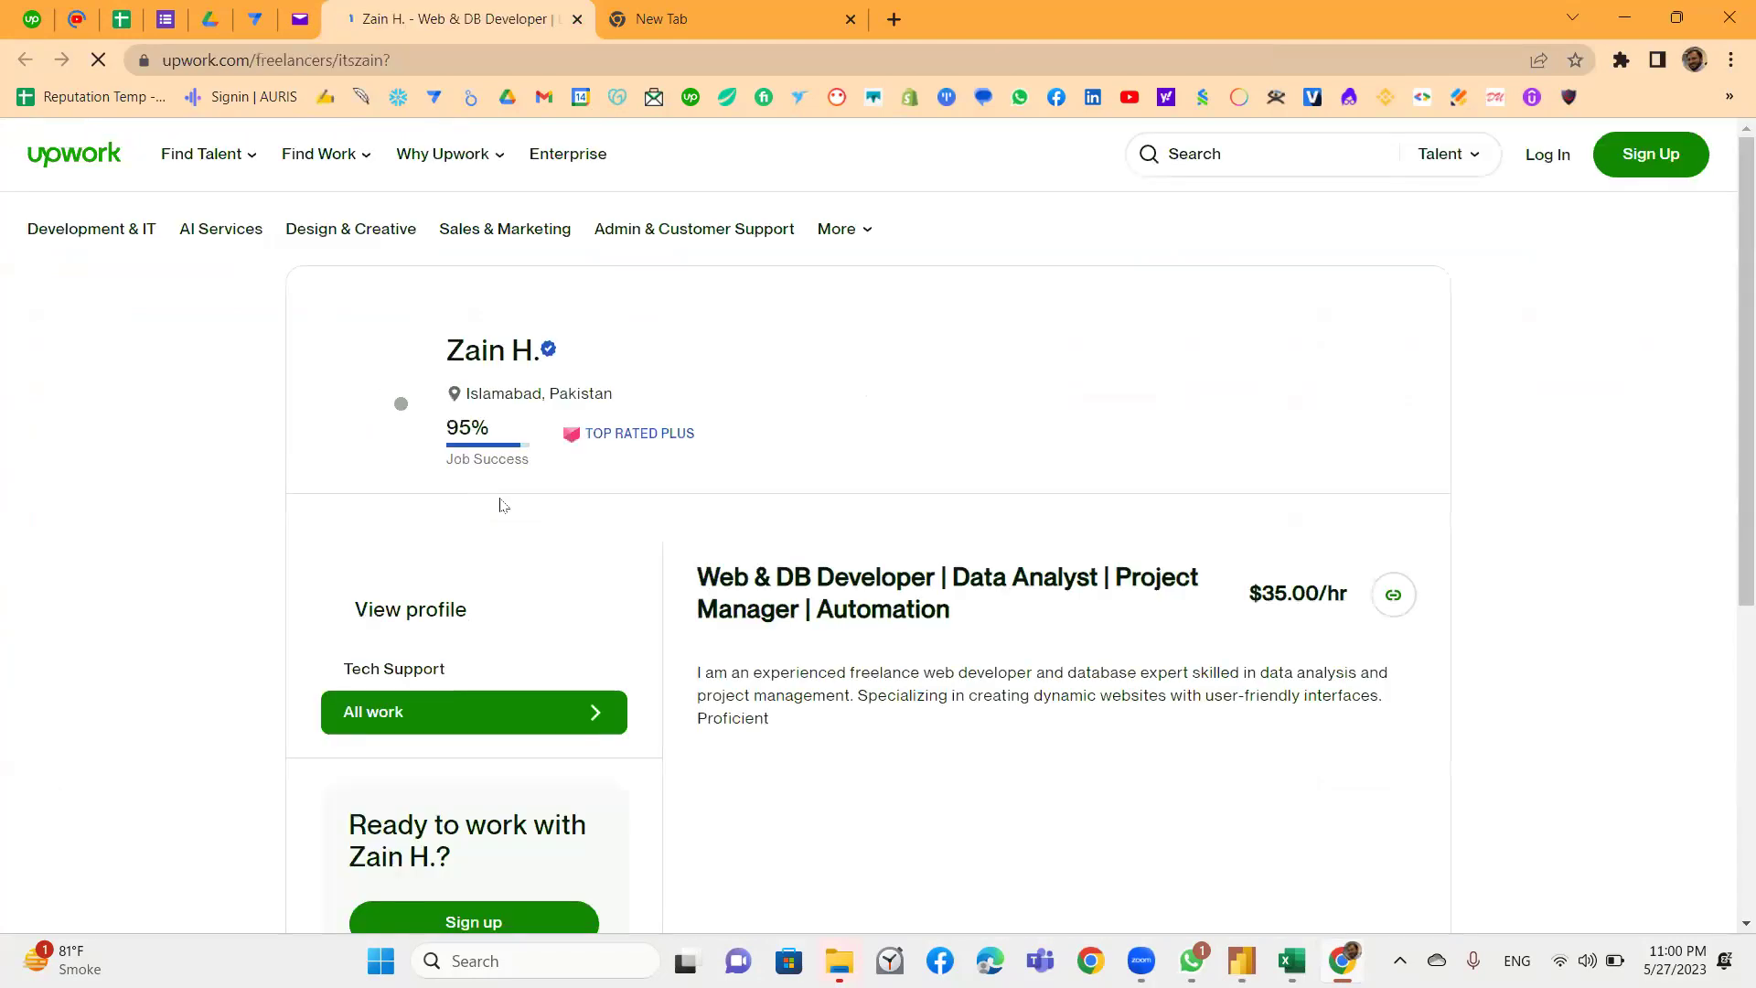
scroll(590, 547, "down", 1)
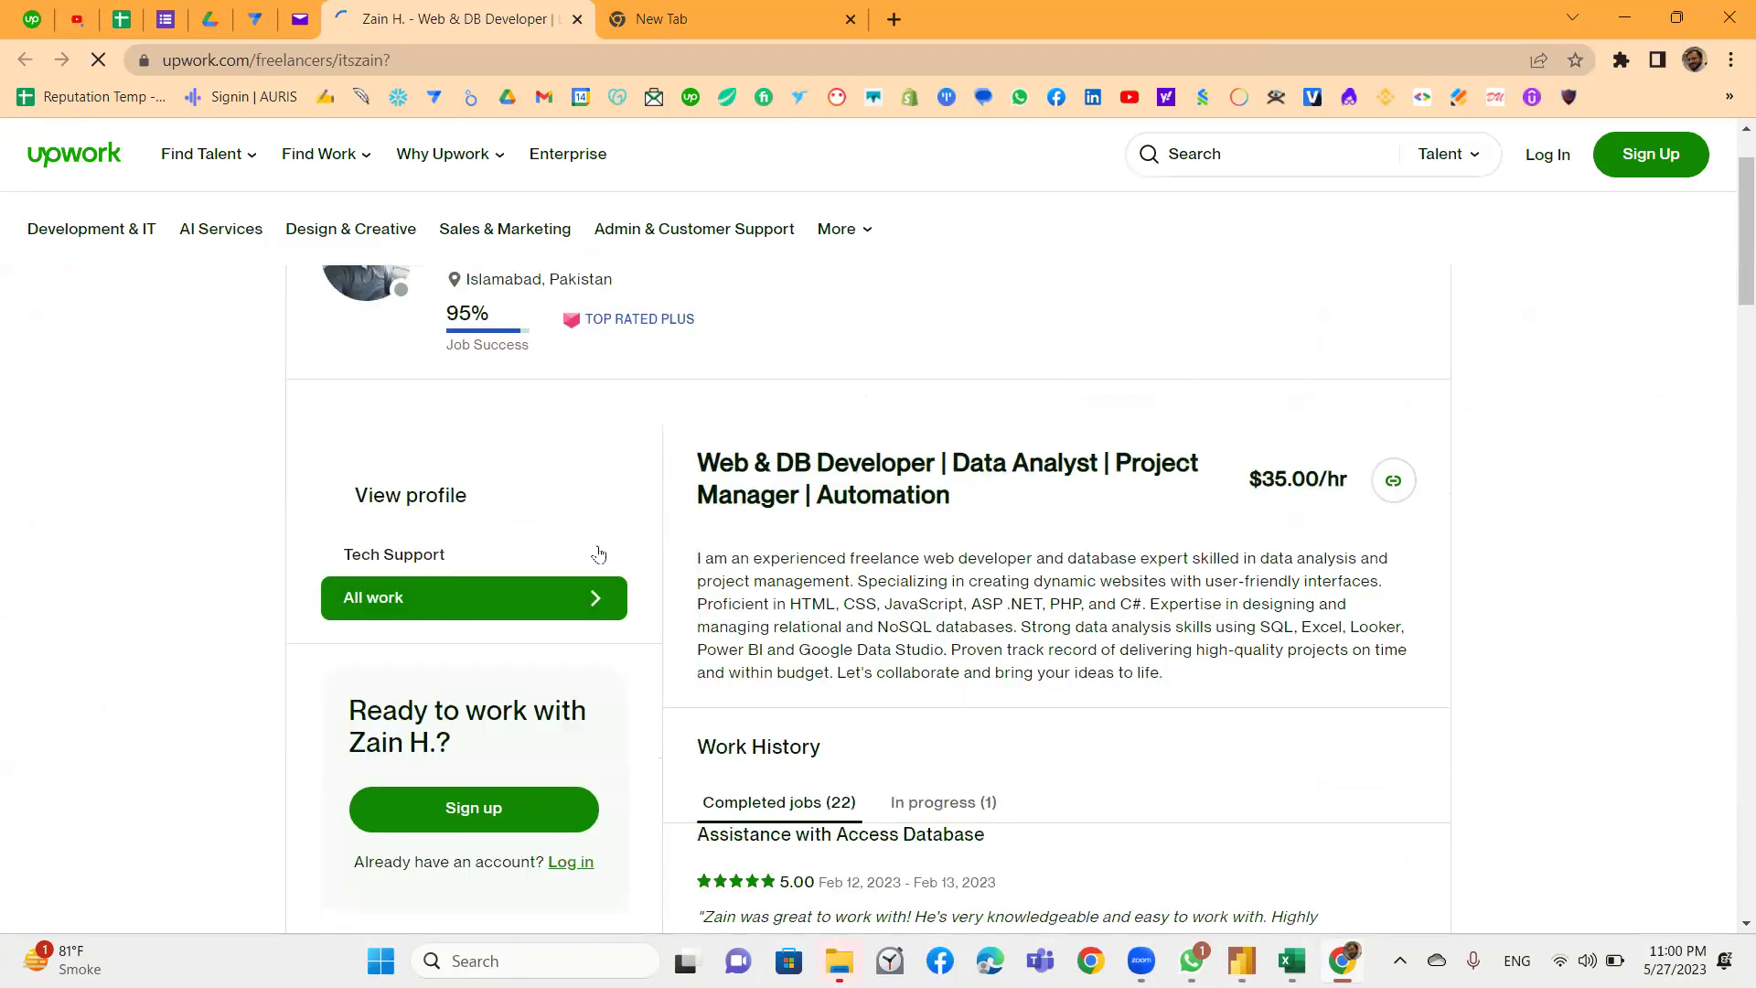
scroll(599, 553, "down", 10)
scroll(601, 552, "down", 10)
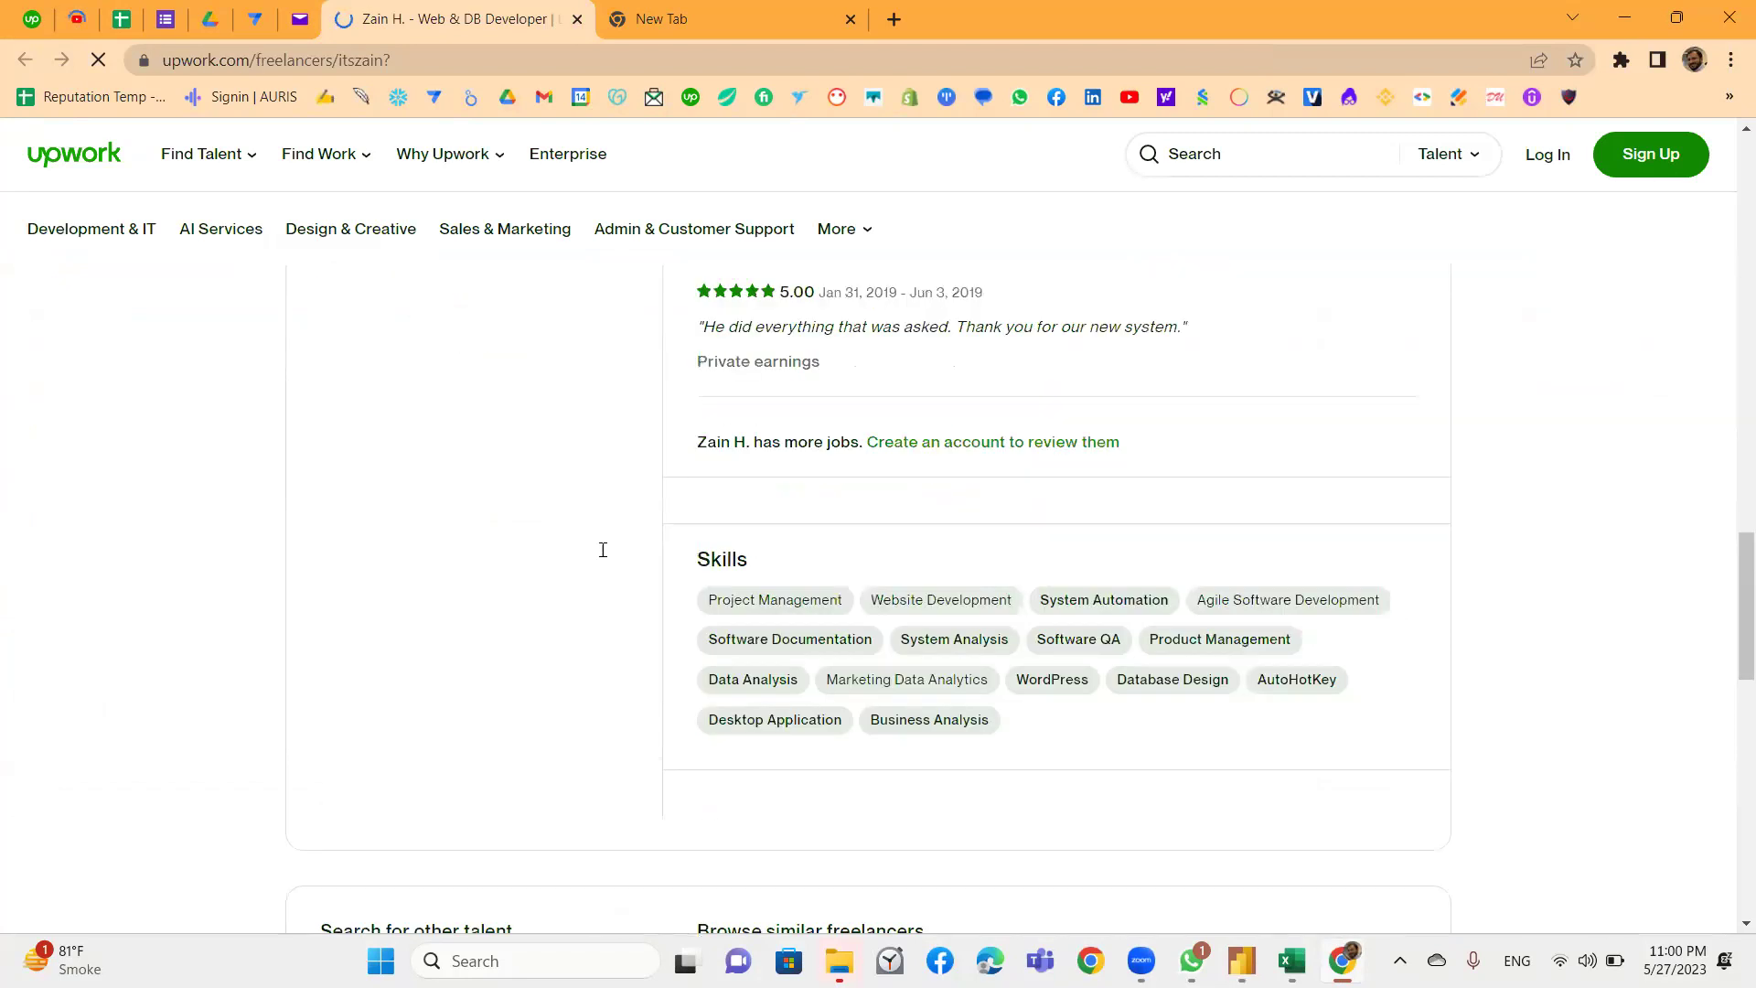
scroll(602, 549, "down", 5)
scroll(600, 556, "up", 4)
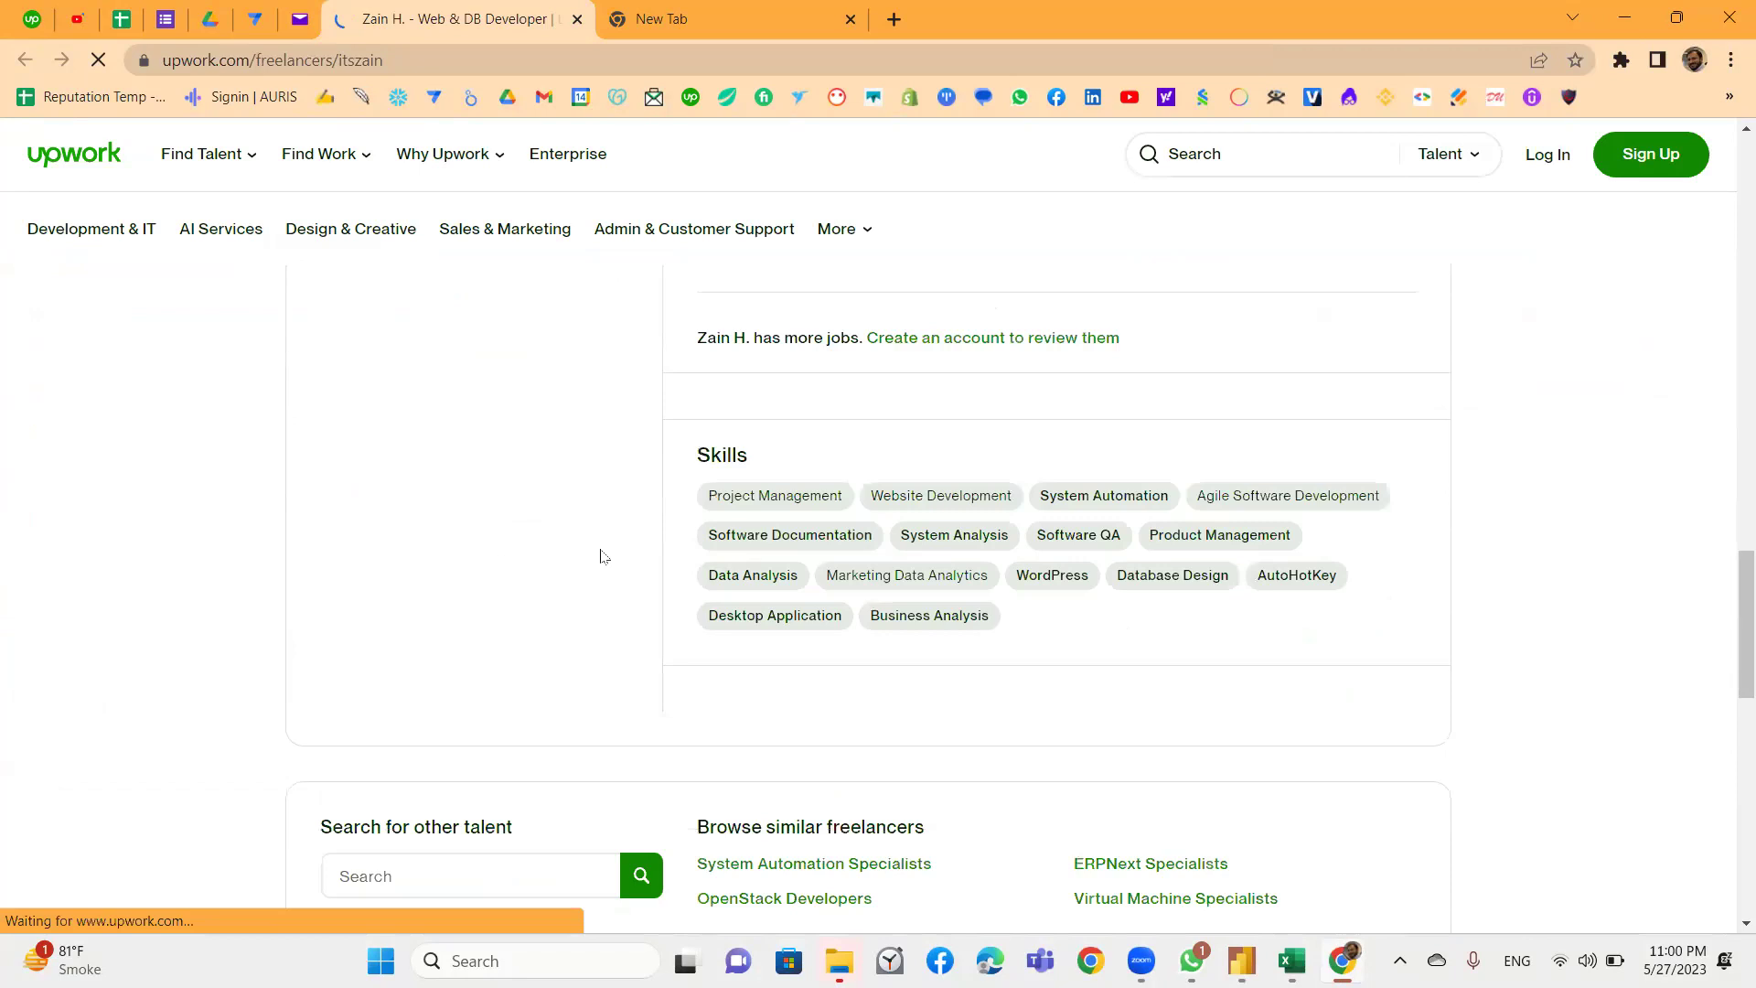
scroll(601, 556, "up", 4)
scroll(603, 557, "up", 10)
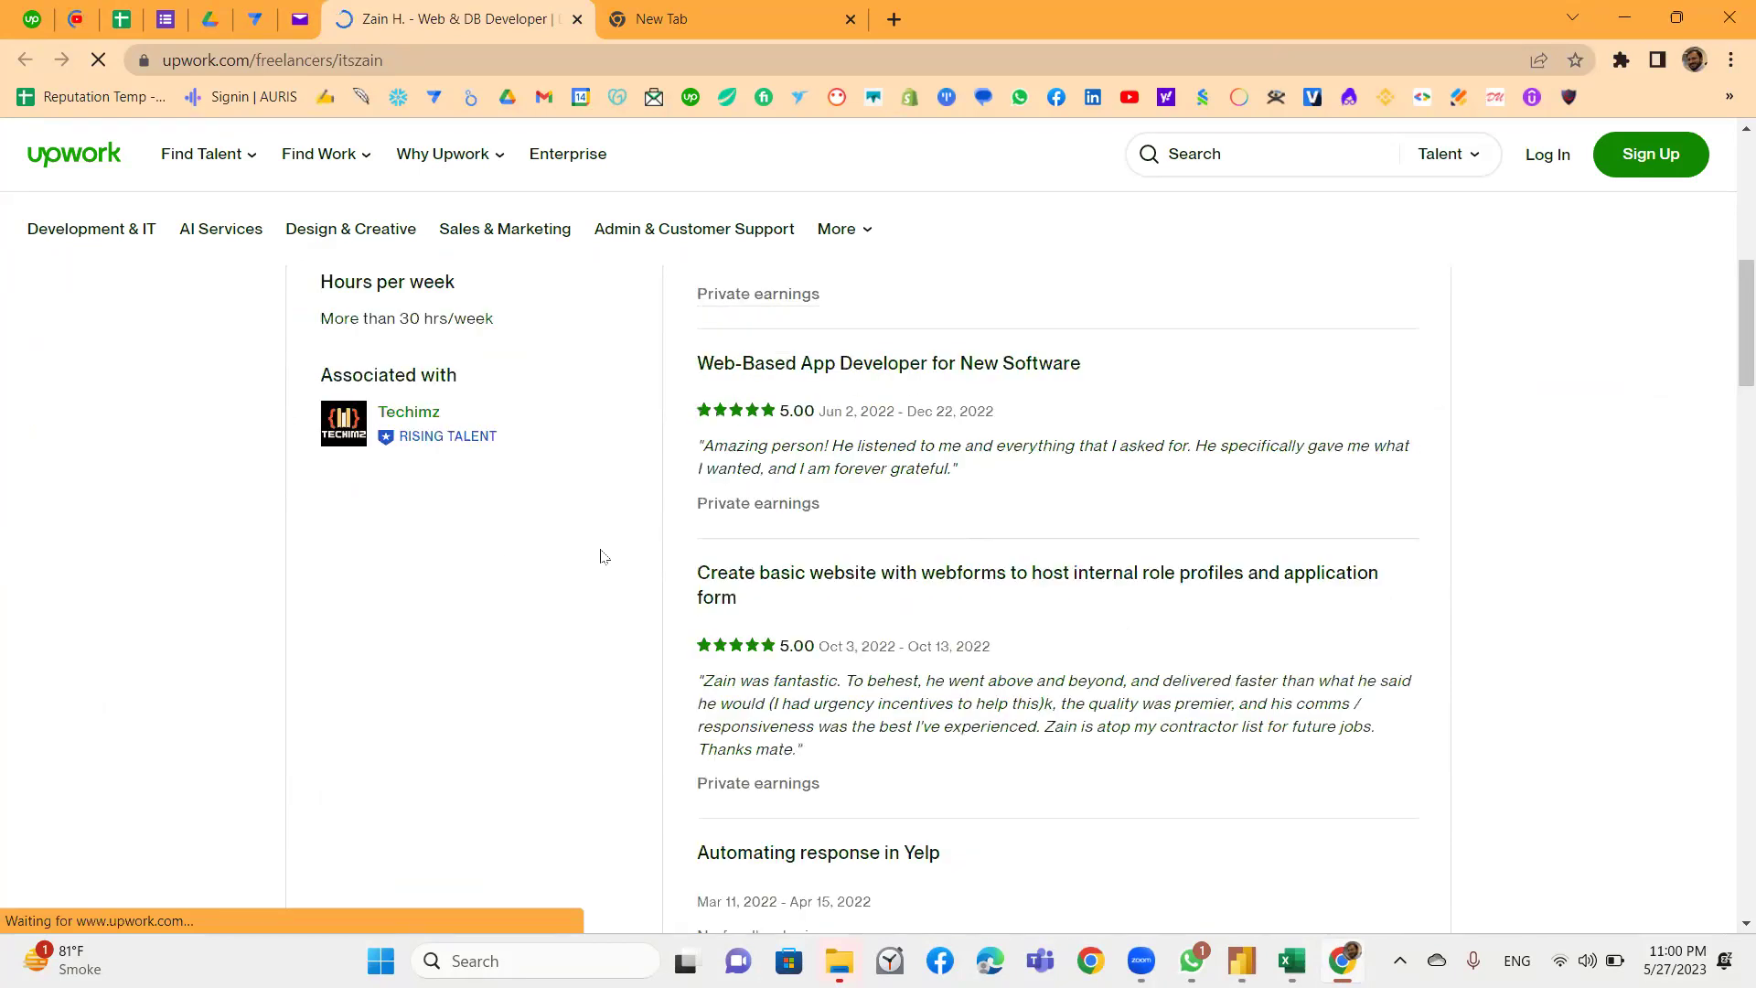
scroll(601, 556, "up", 4)
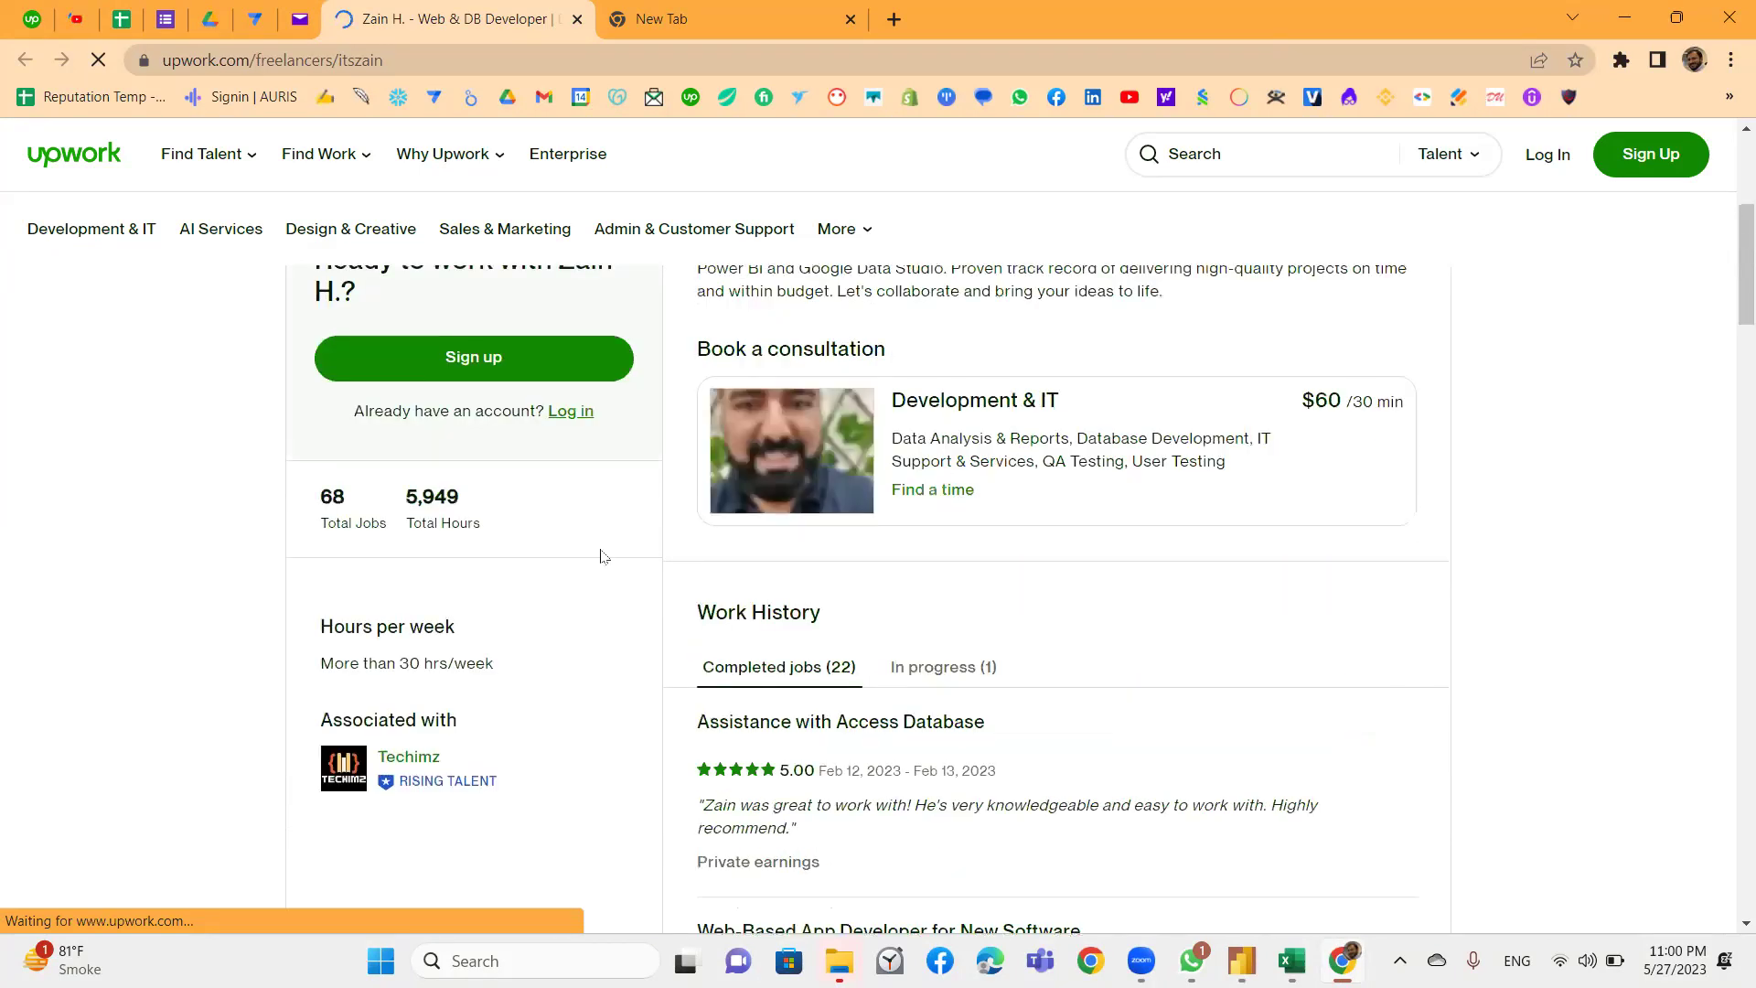
scroll(601, 556, "up", 5)
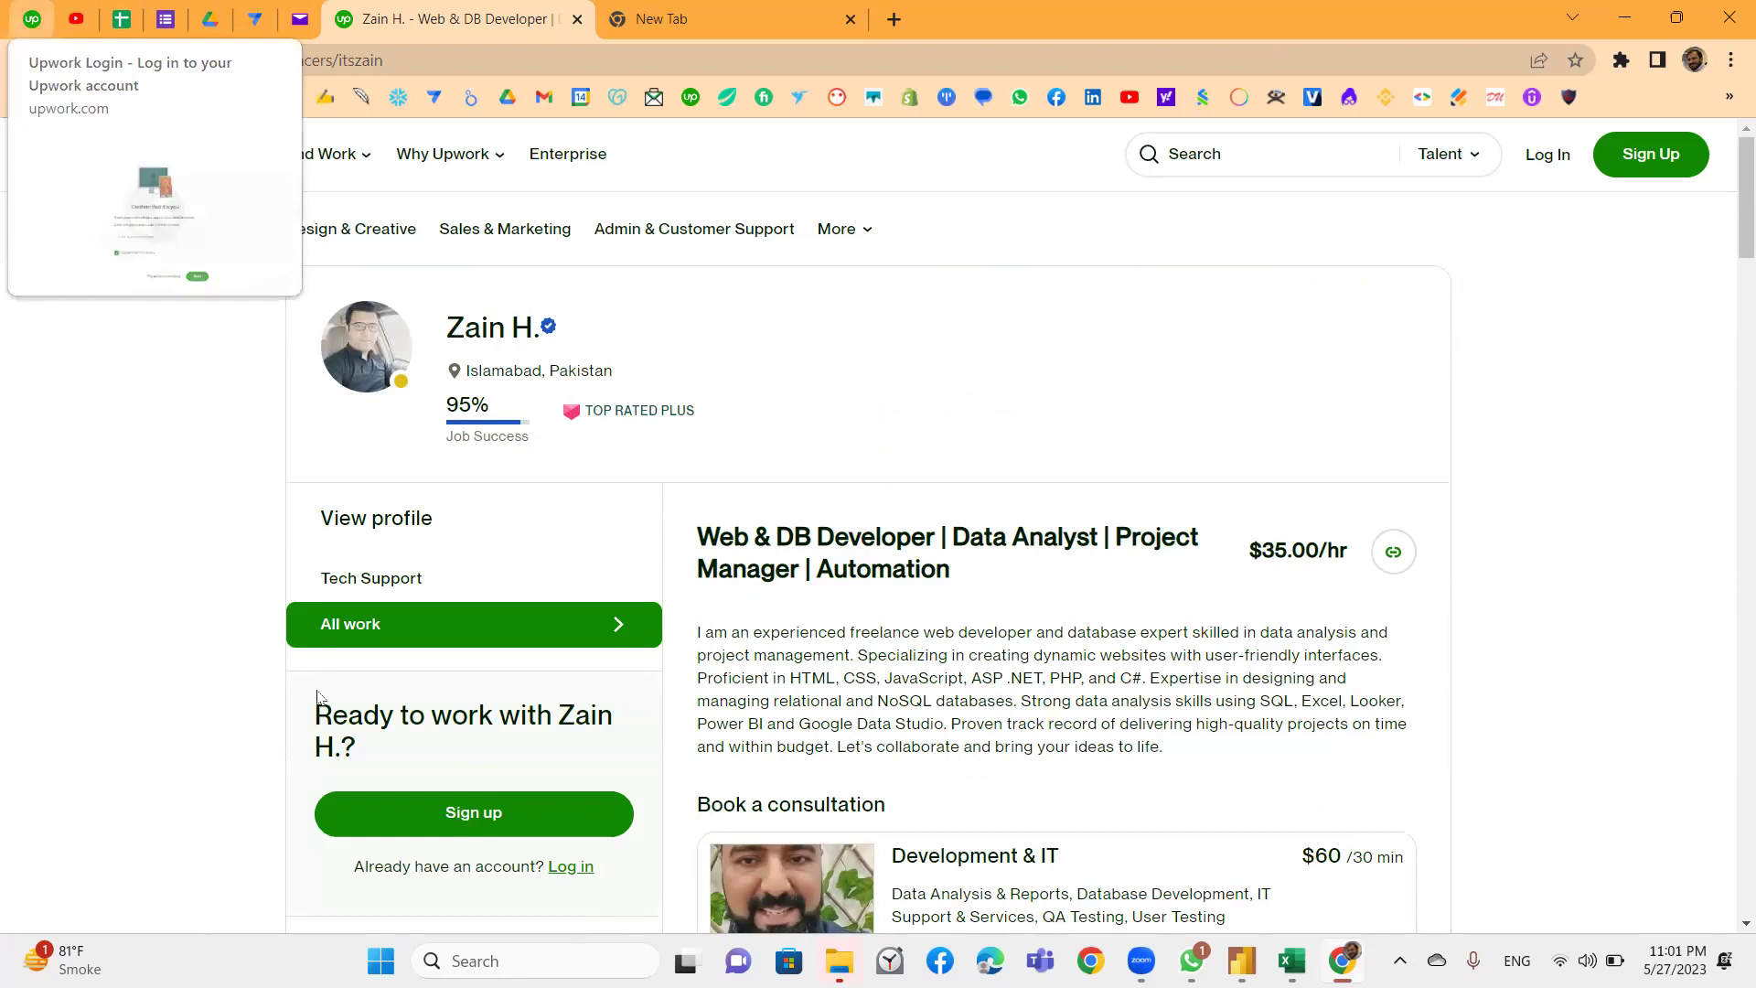
Open the row 12 freelancer profile link from the UpWork Profiles sheet.
key("ctrl+3")
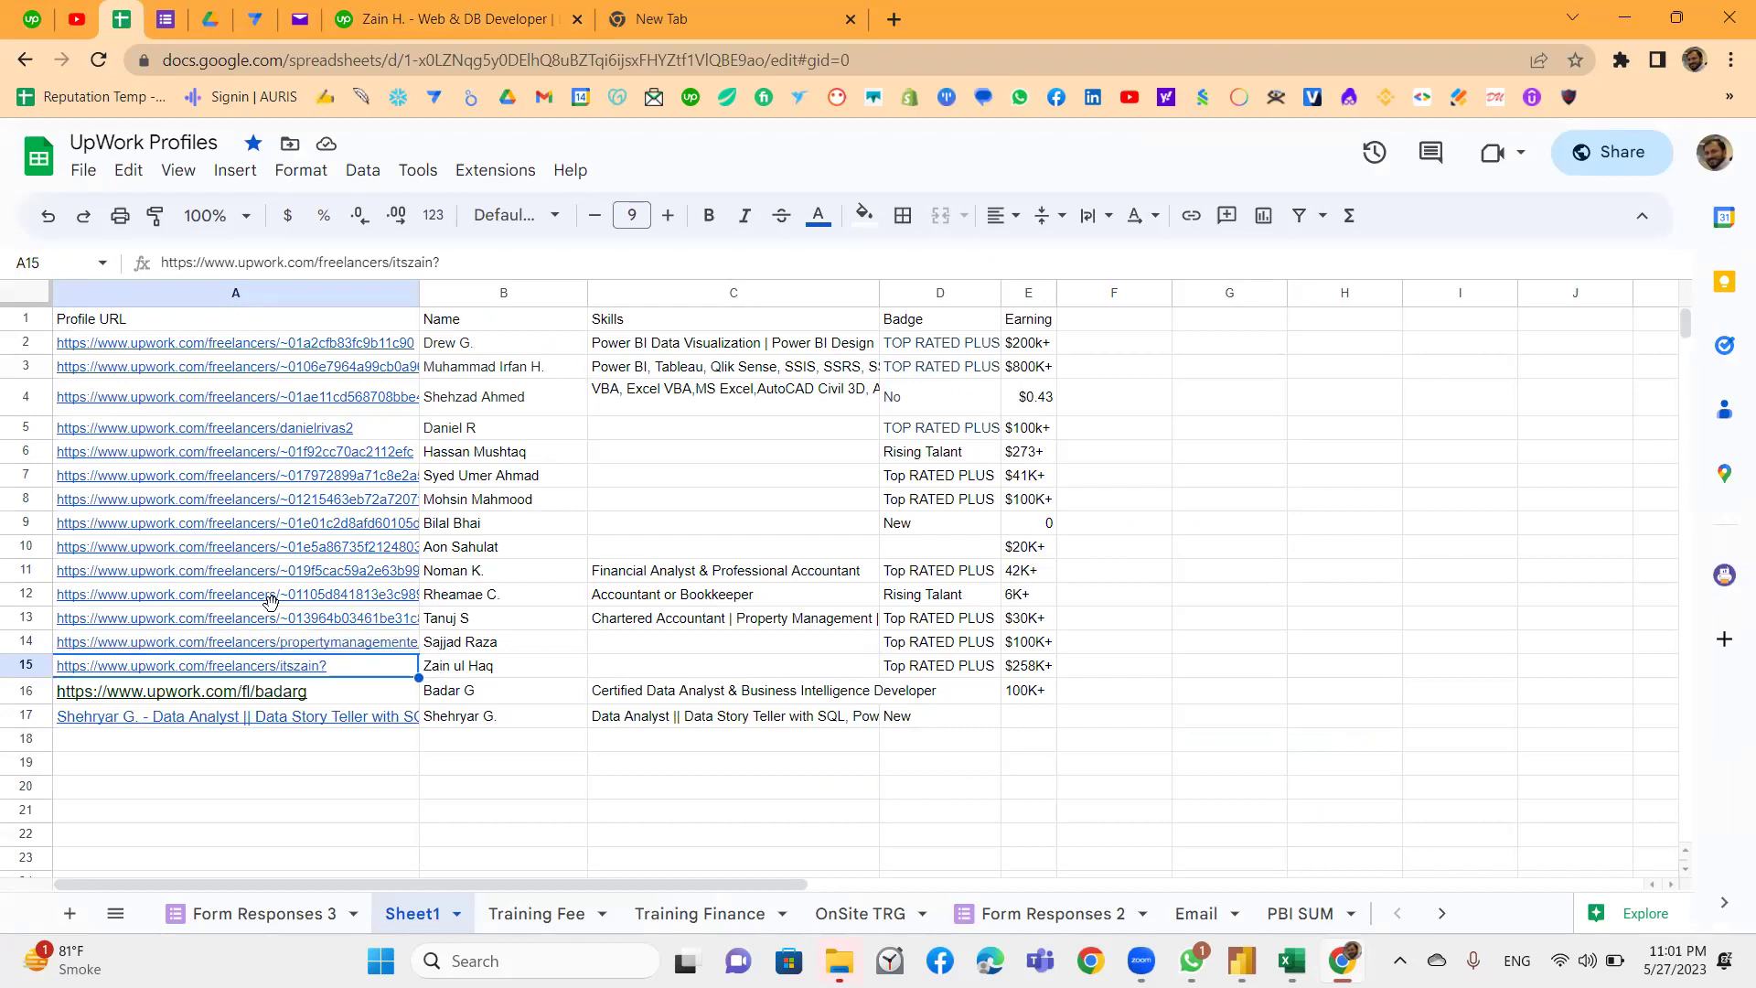
left_click(270, 600)
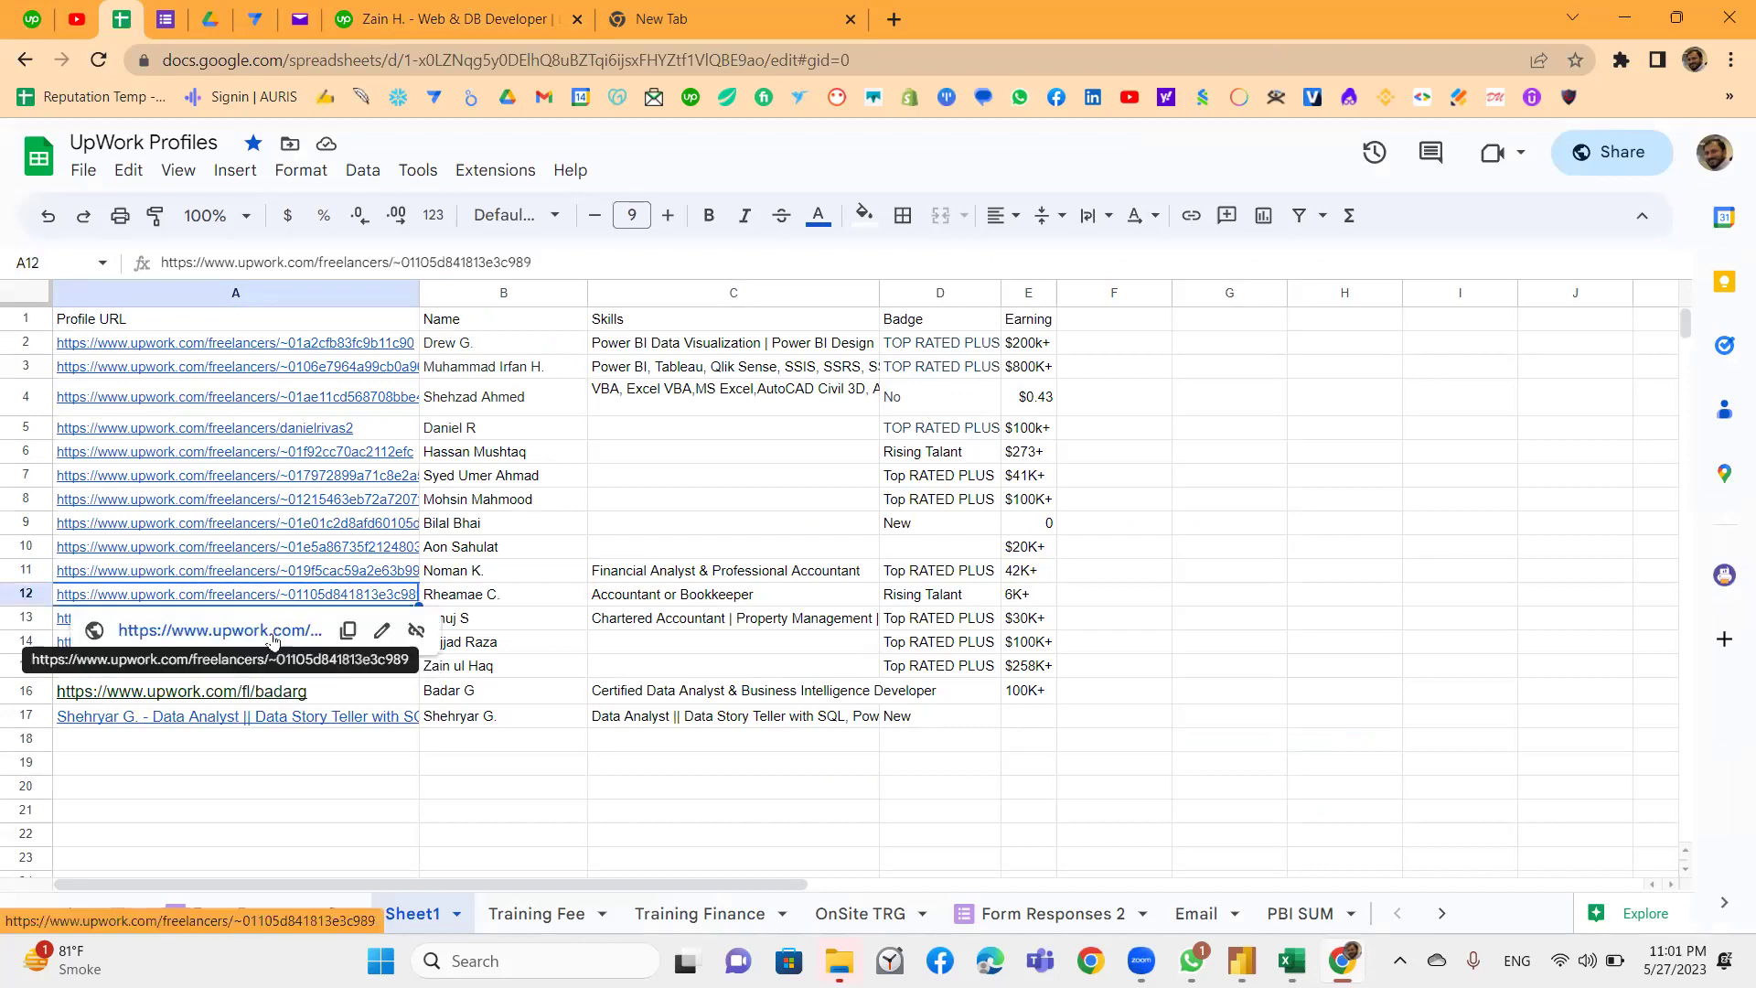
left_click(272, 631)
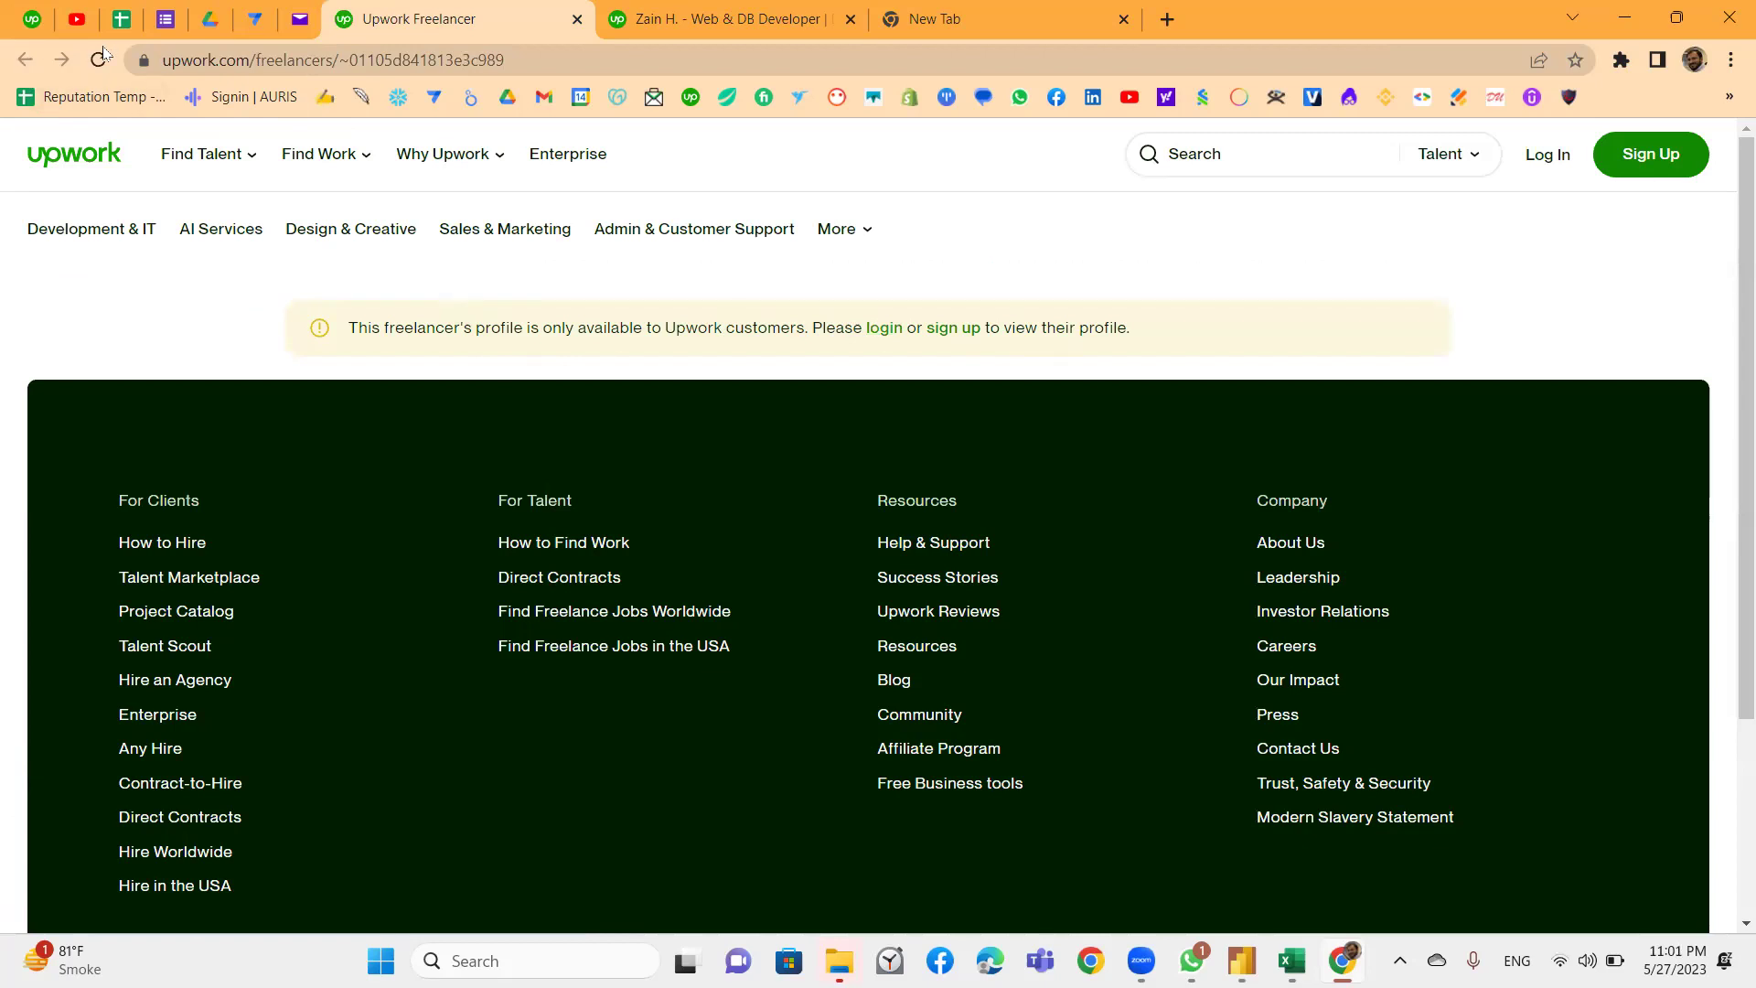
Open and browse the row 10 profile, then bring the Power BI report back to front.
left_click(122, 18)
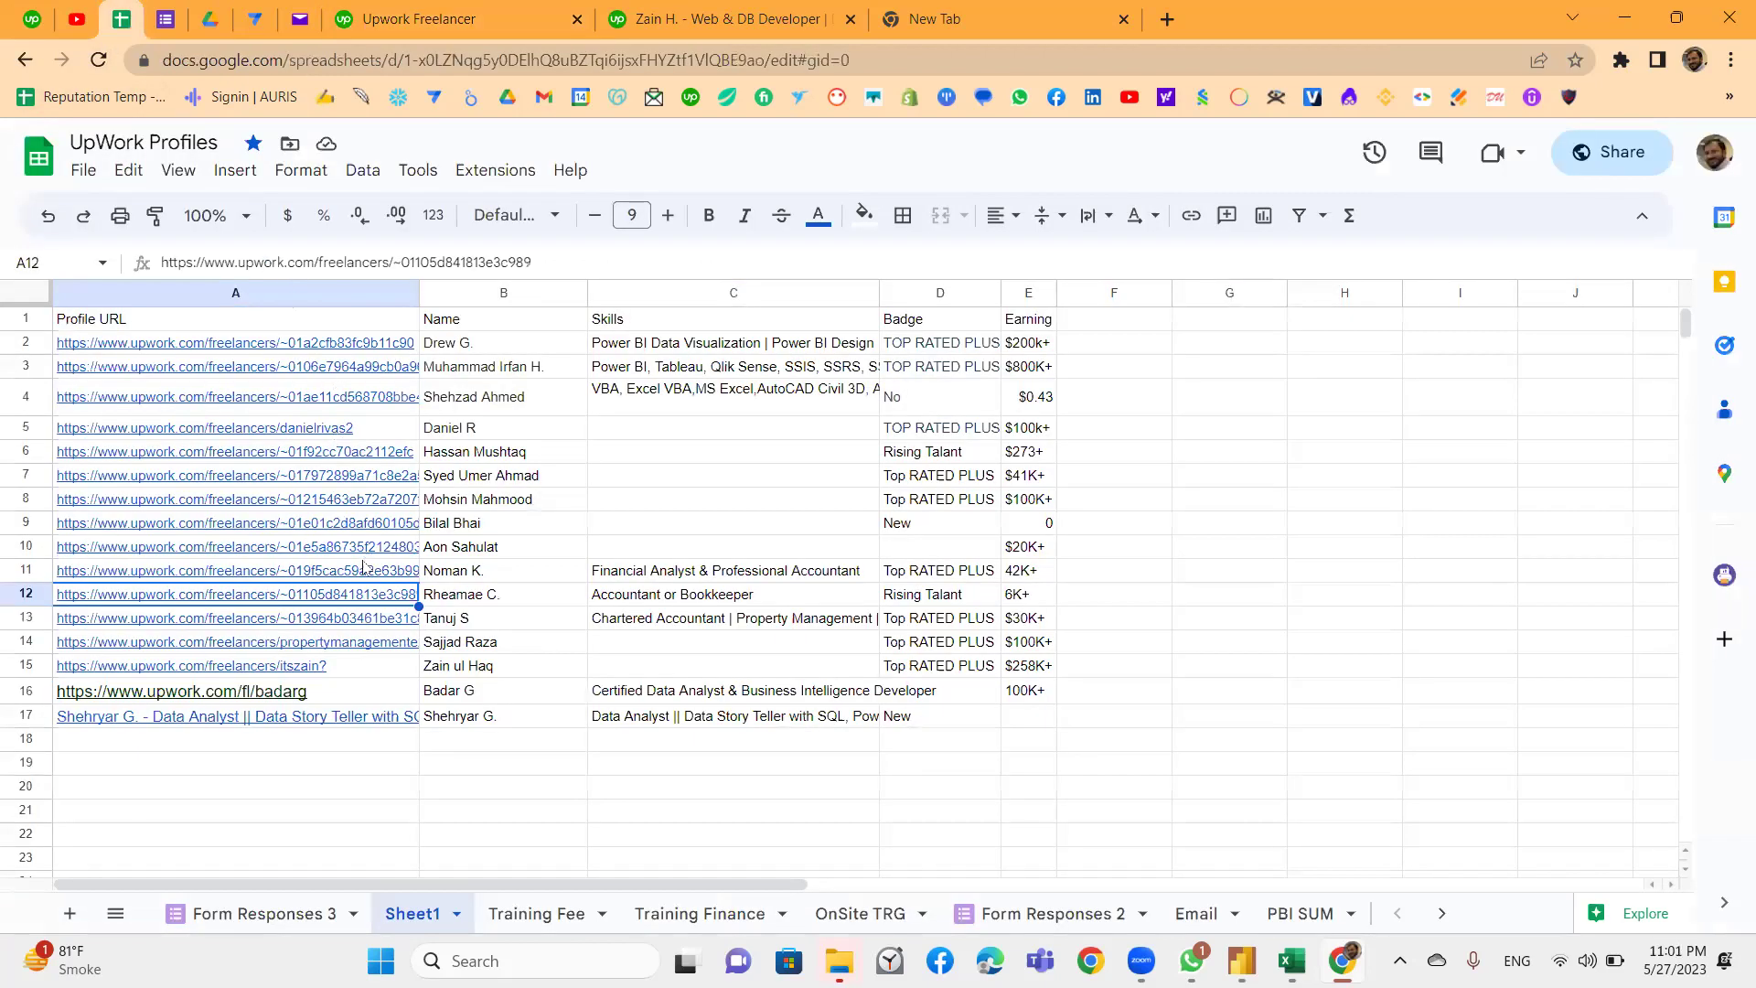
left_click(275, 584)
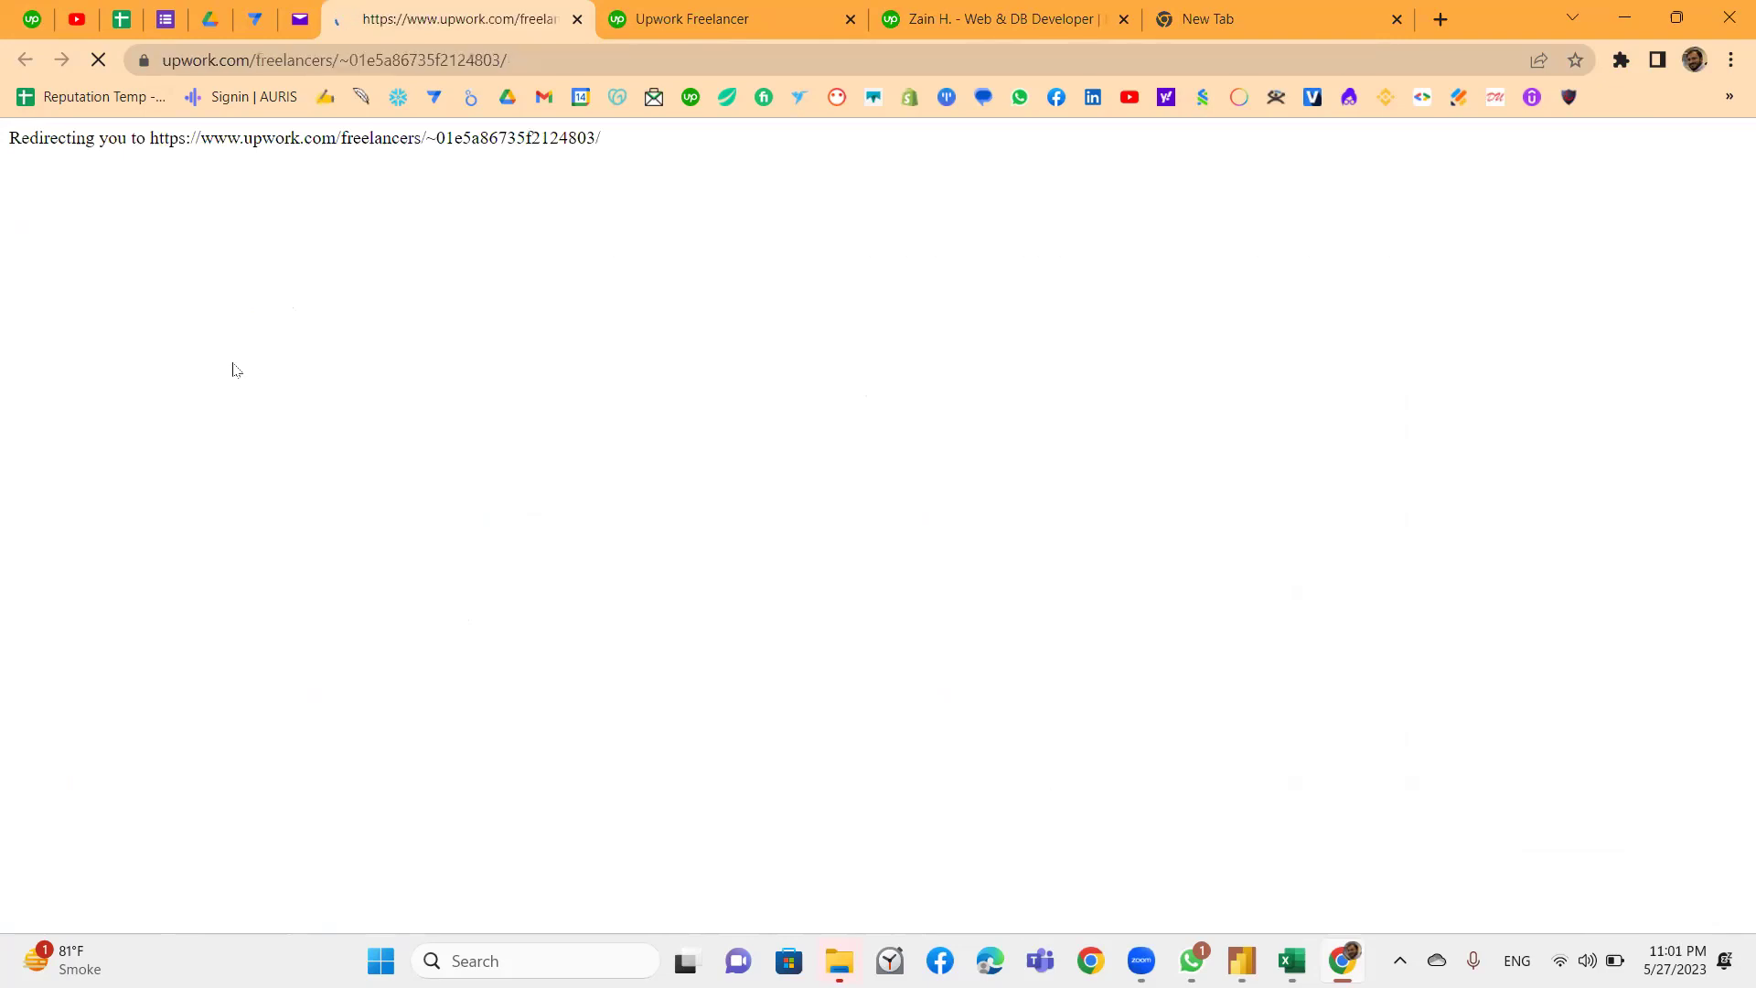
scroll(457, 457, "down", 8)
scroll(595, 474, "down", 6)
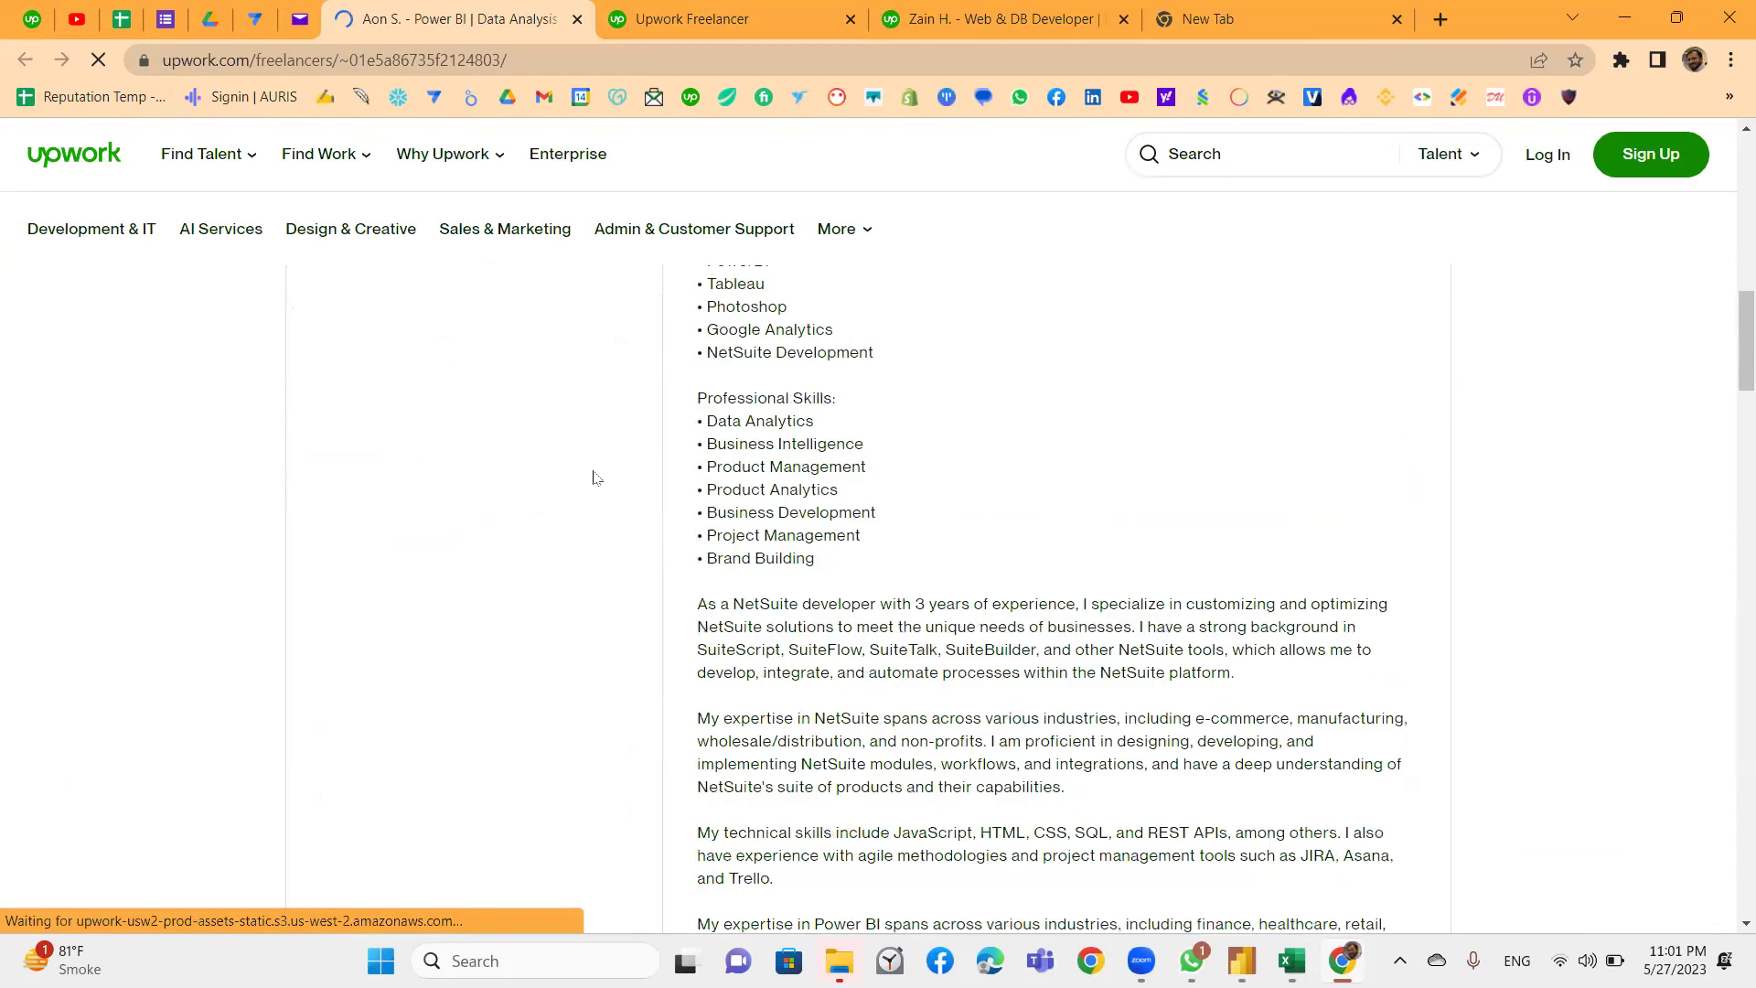
scroll(640, 494, "down", 5)
scroll(823, 540, "down", 4)
scroll(841, 542, "down", 5)
scroll(871, 557, "down", 5)
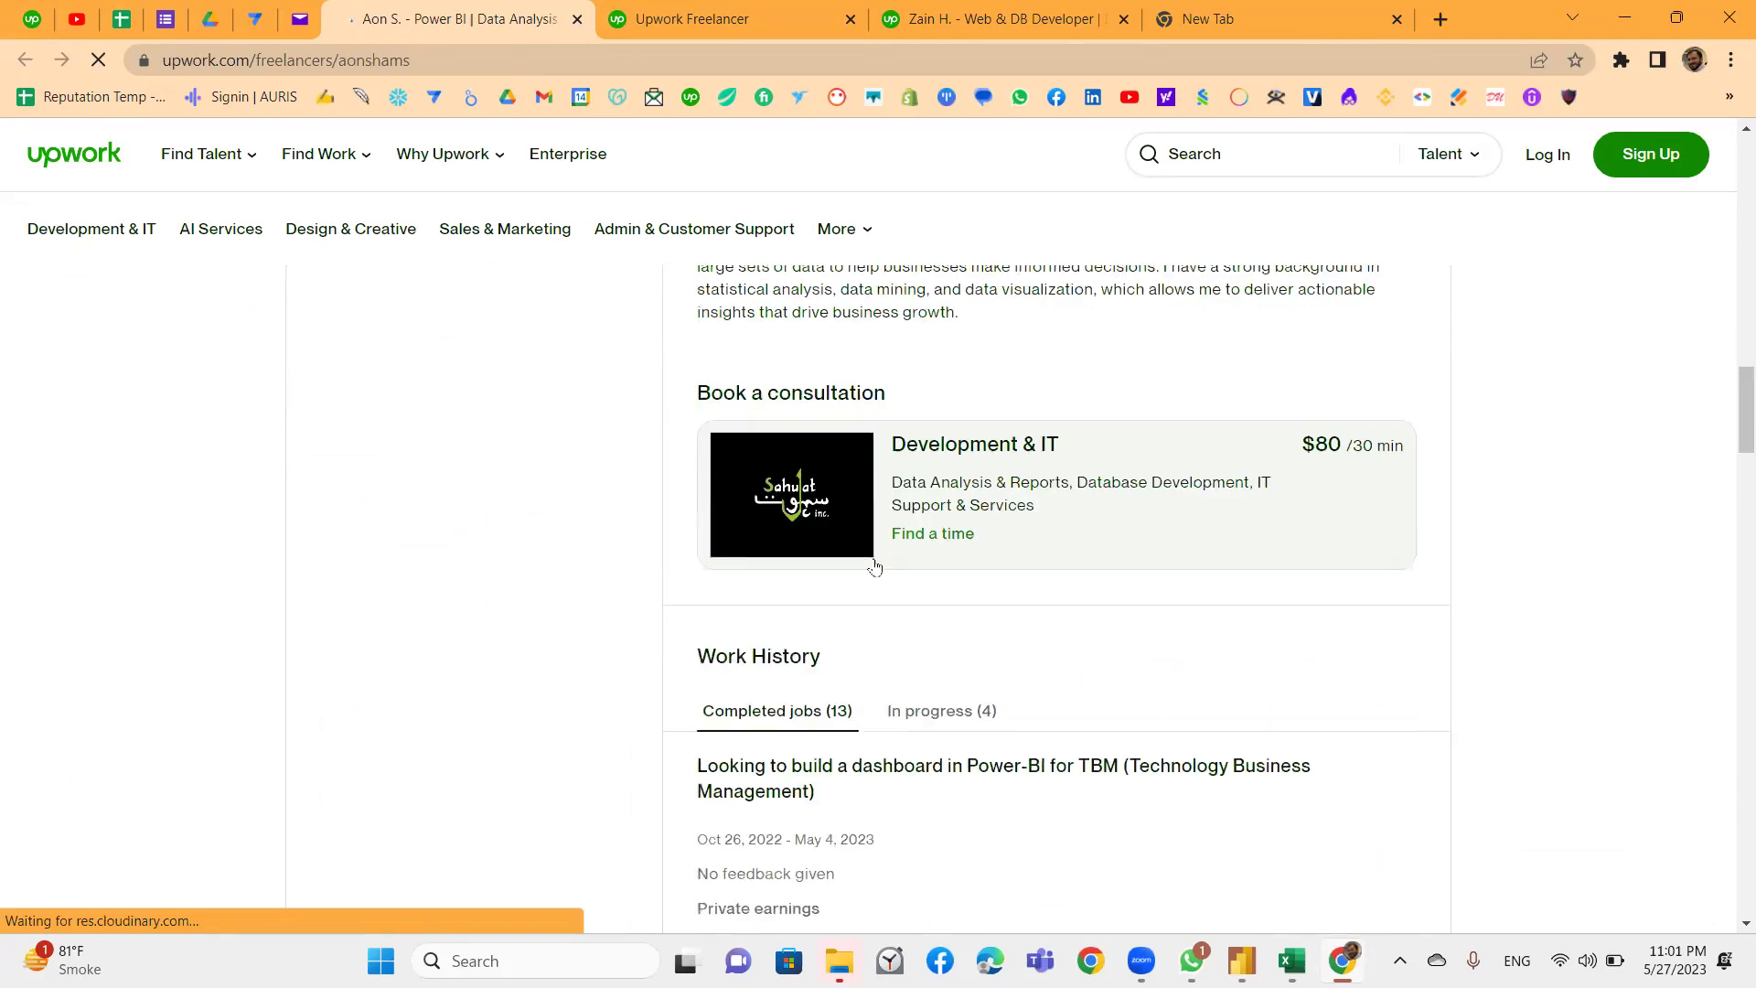
scroll(875, 567, "down", 4)
scroll(875, 571, "down", 5)
scroll(875, 571, "down", 5)
scroll(876, 573, "down", 5)
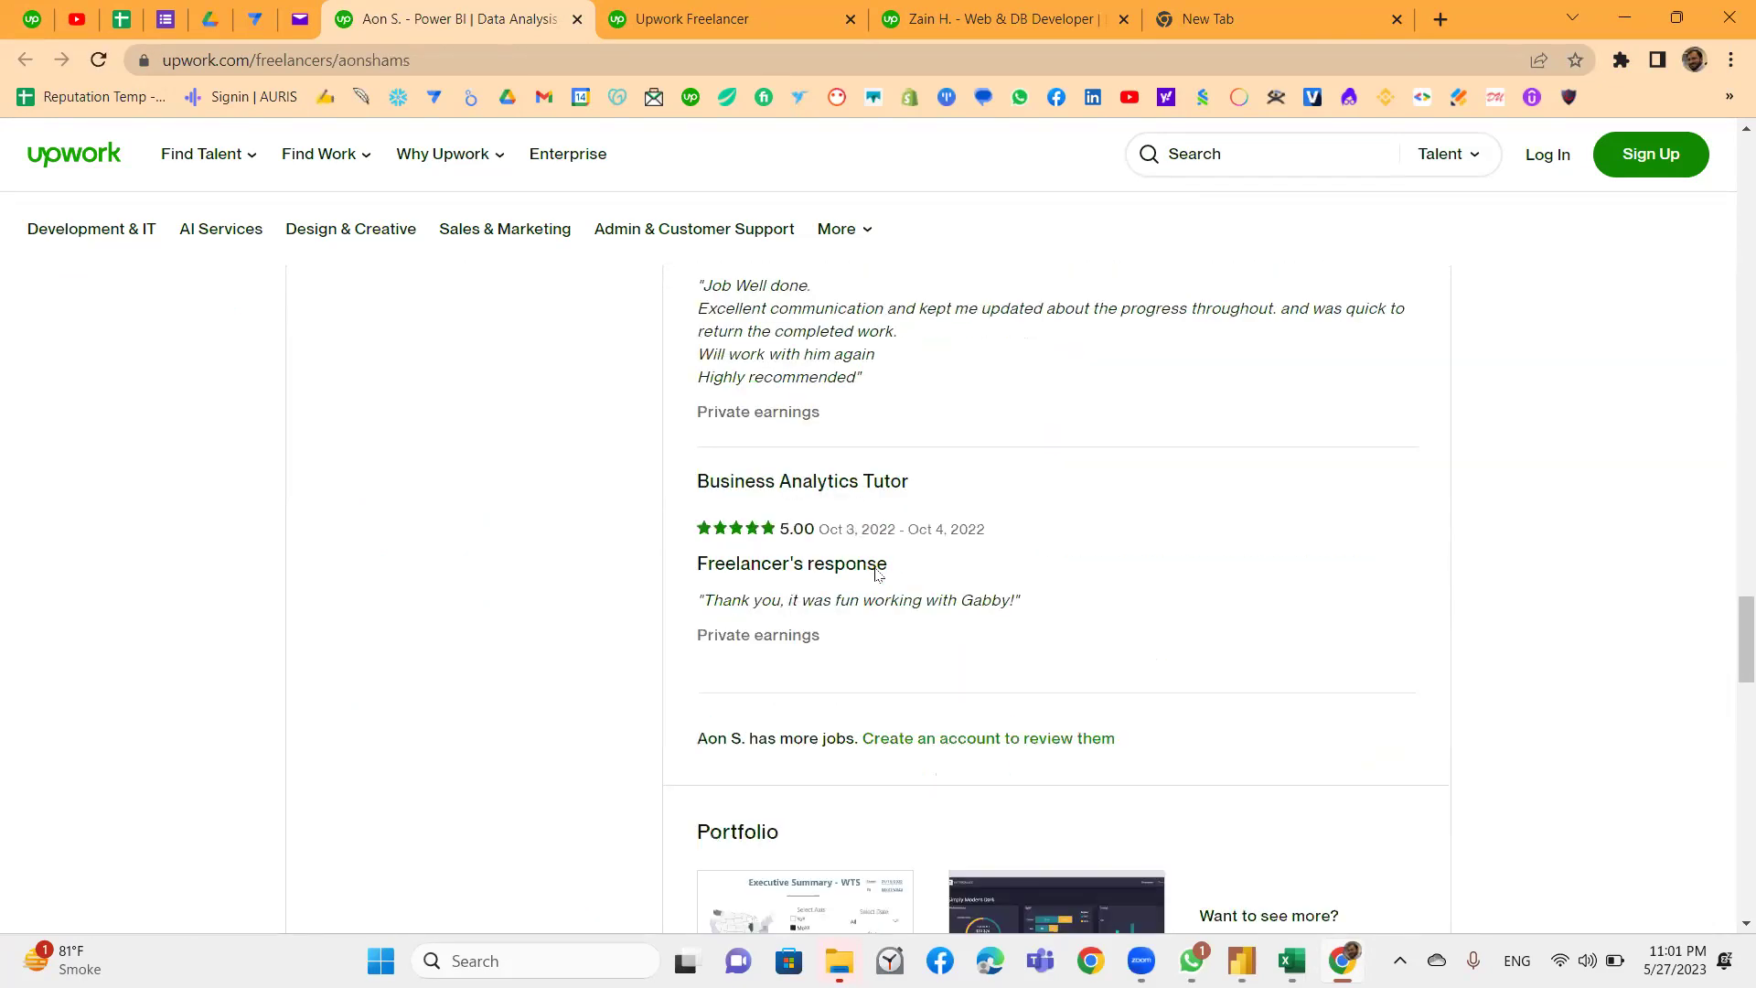
scroll(875, 573, "down", 4)
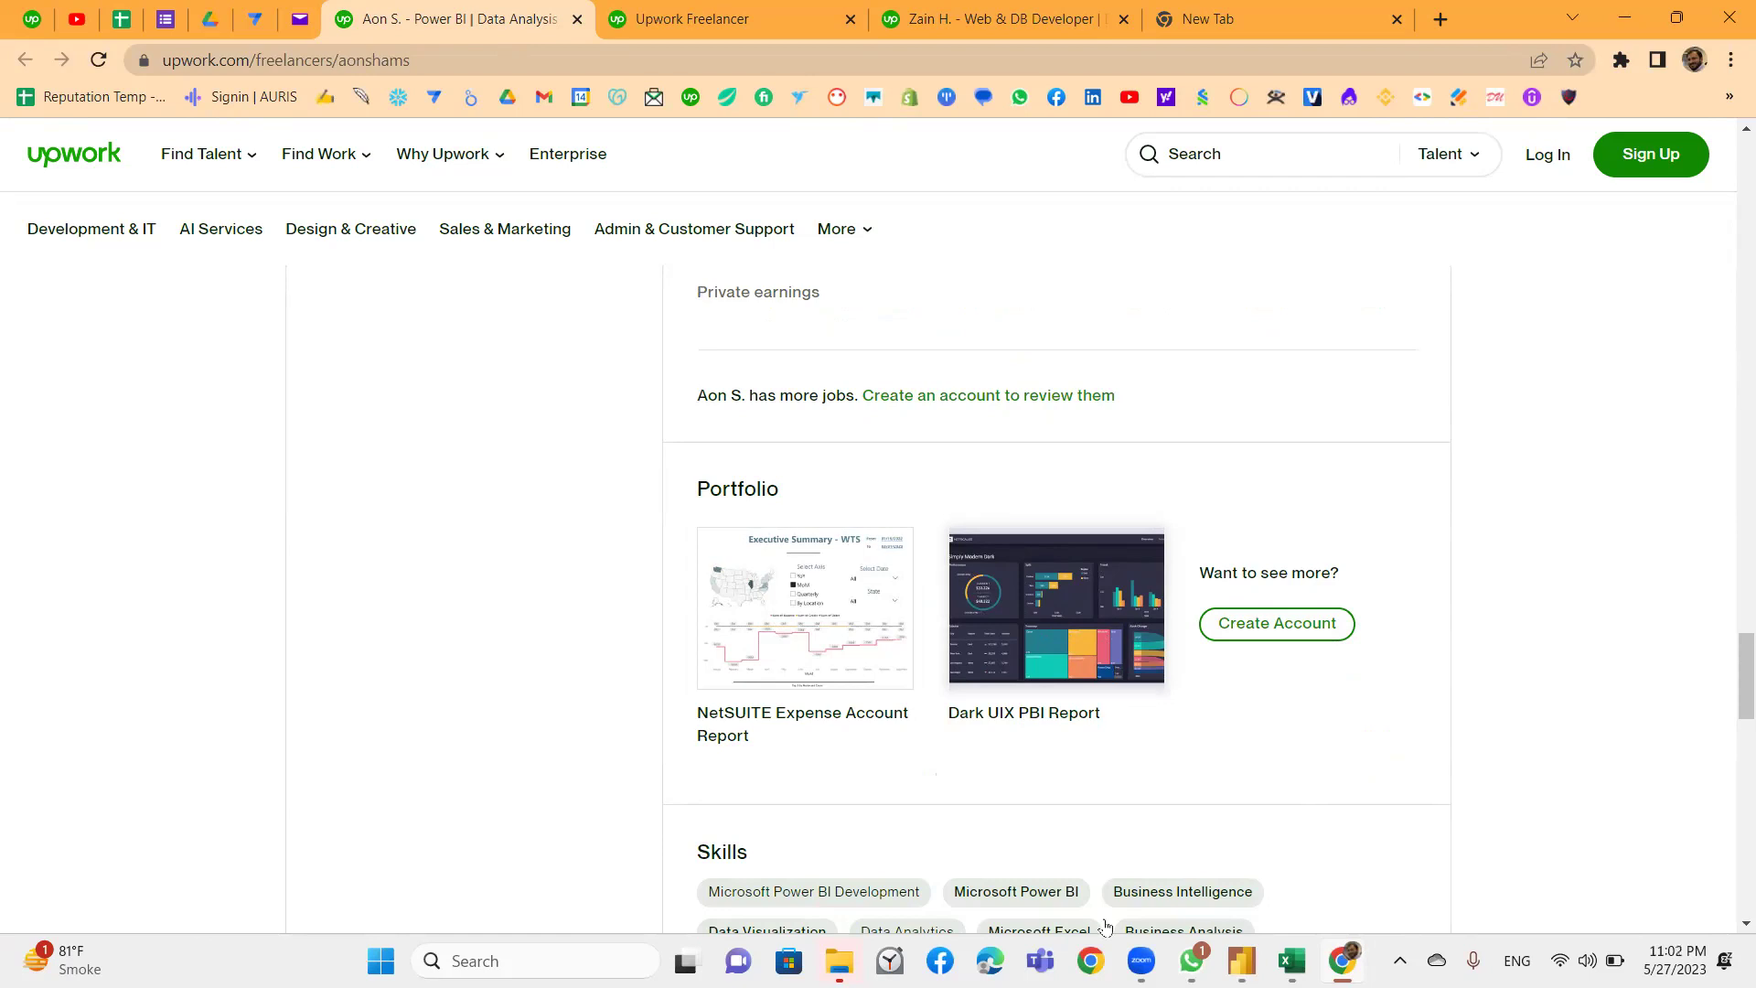
mouse_move(1190, 960)
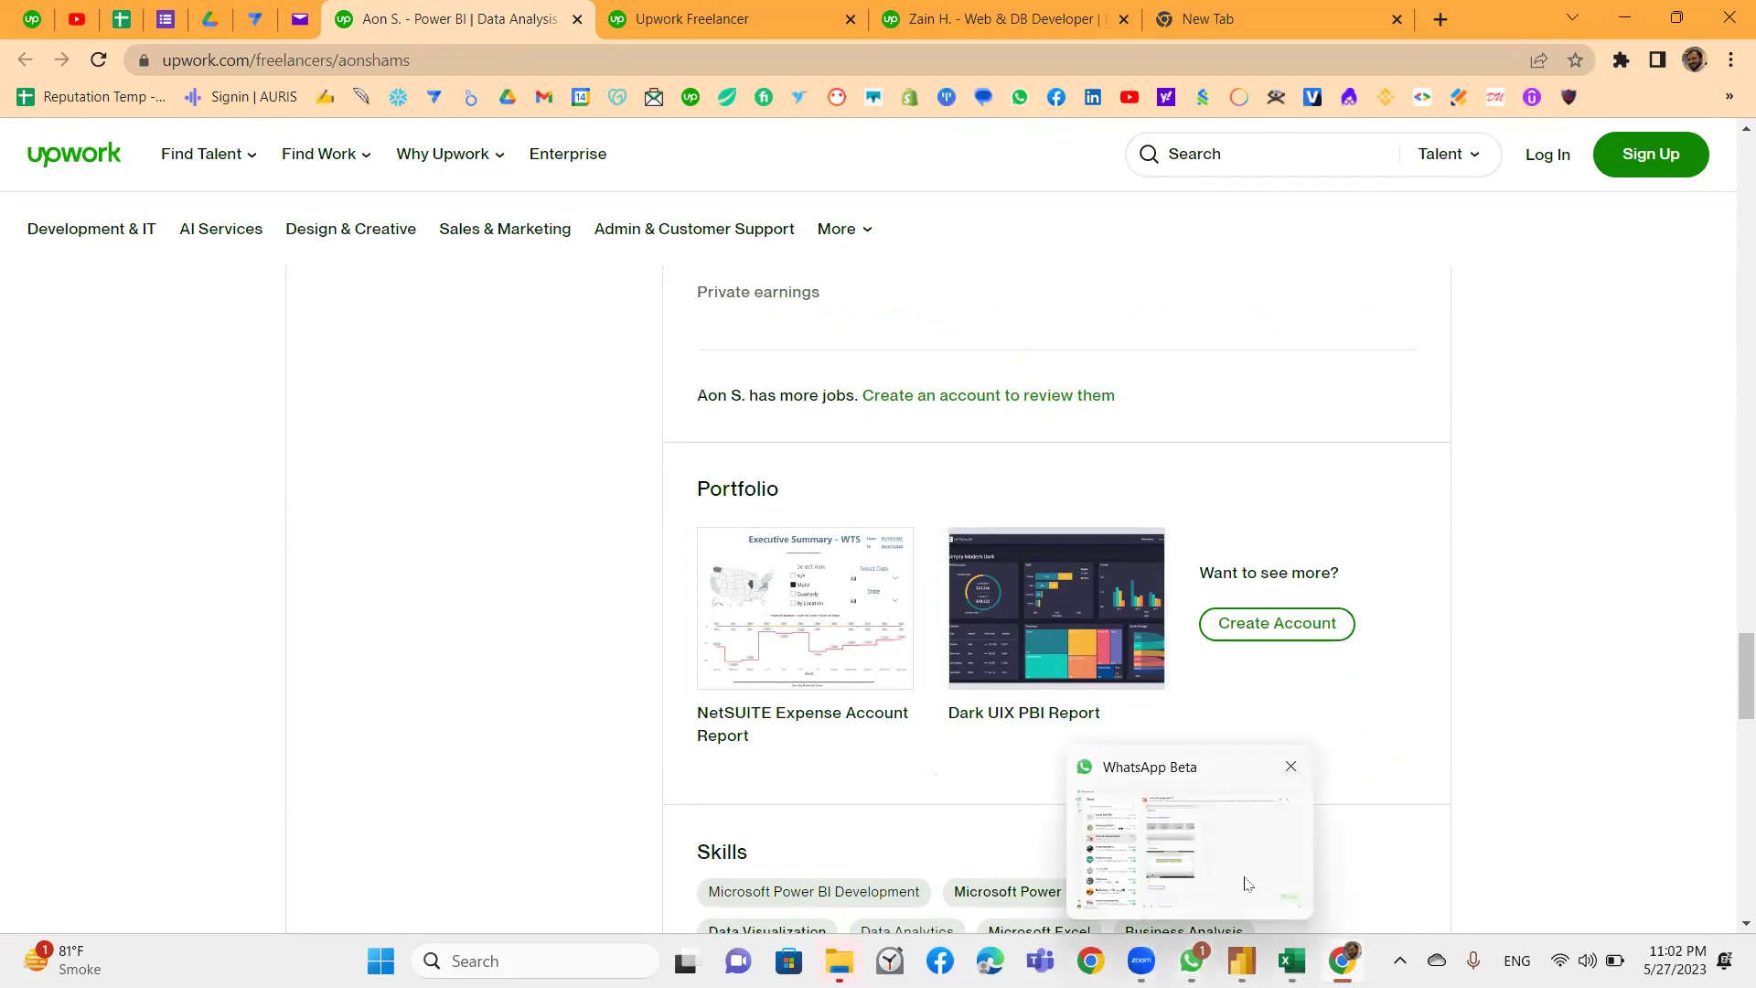
left_click(1241, 960)
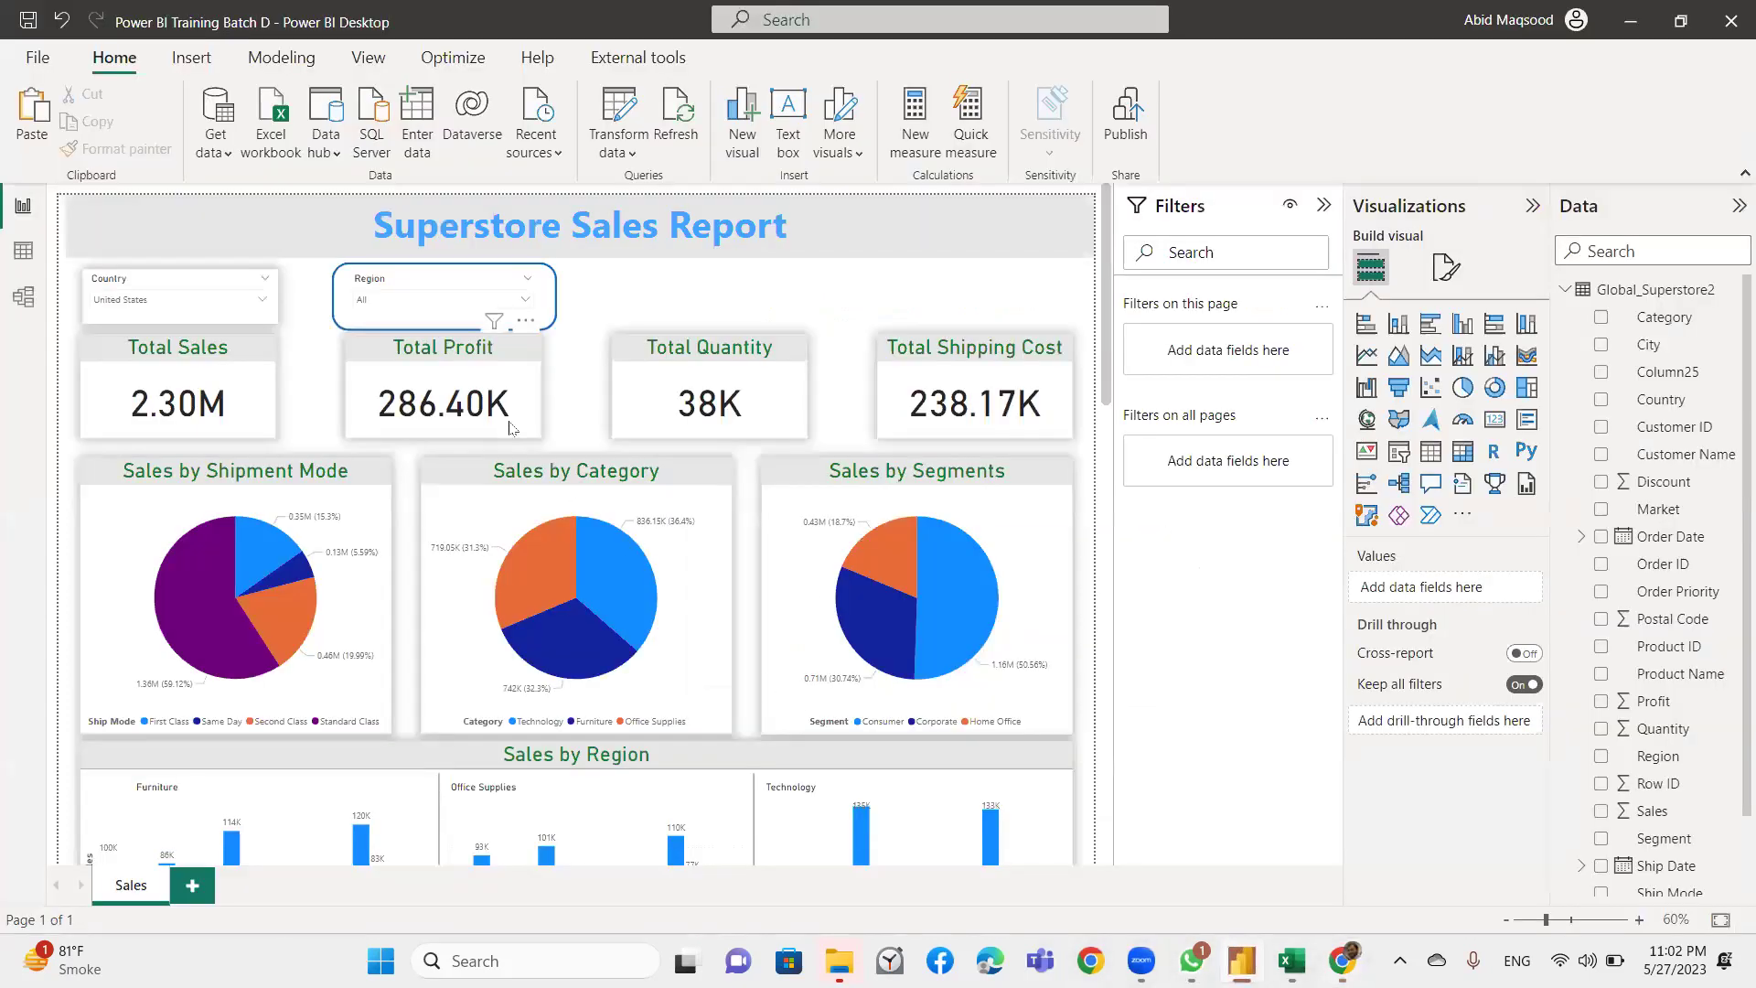
Use File > Export > Export to PDF to save the report as Power BI Training Batch D.pdf.
mouse_move(443, 294)
left_click(40, 62)
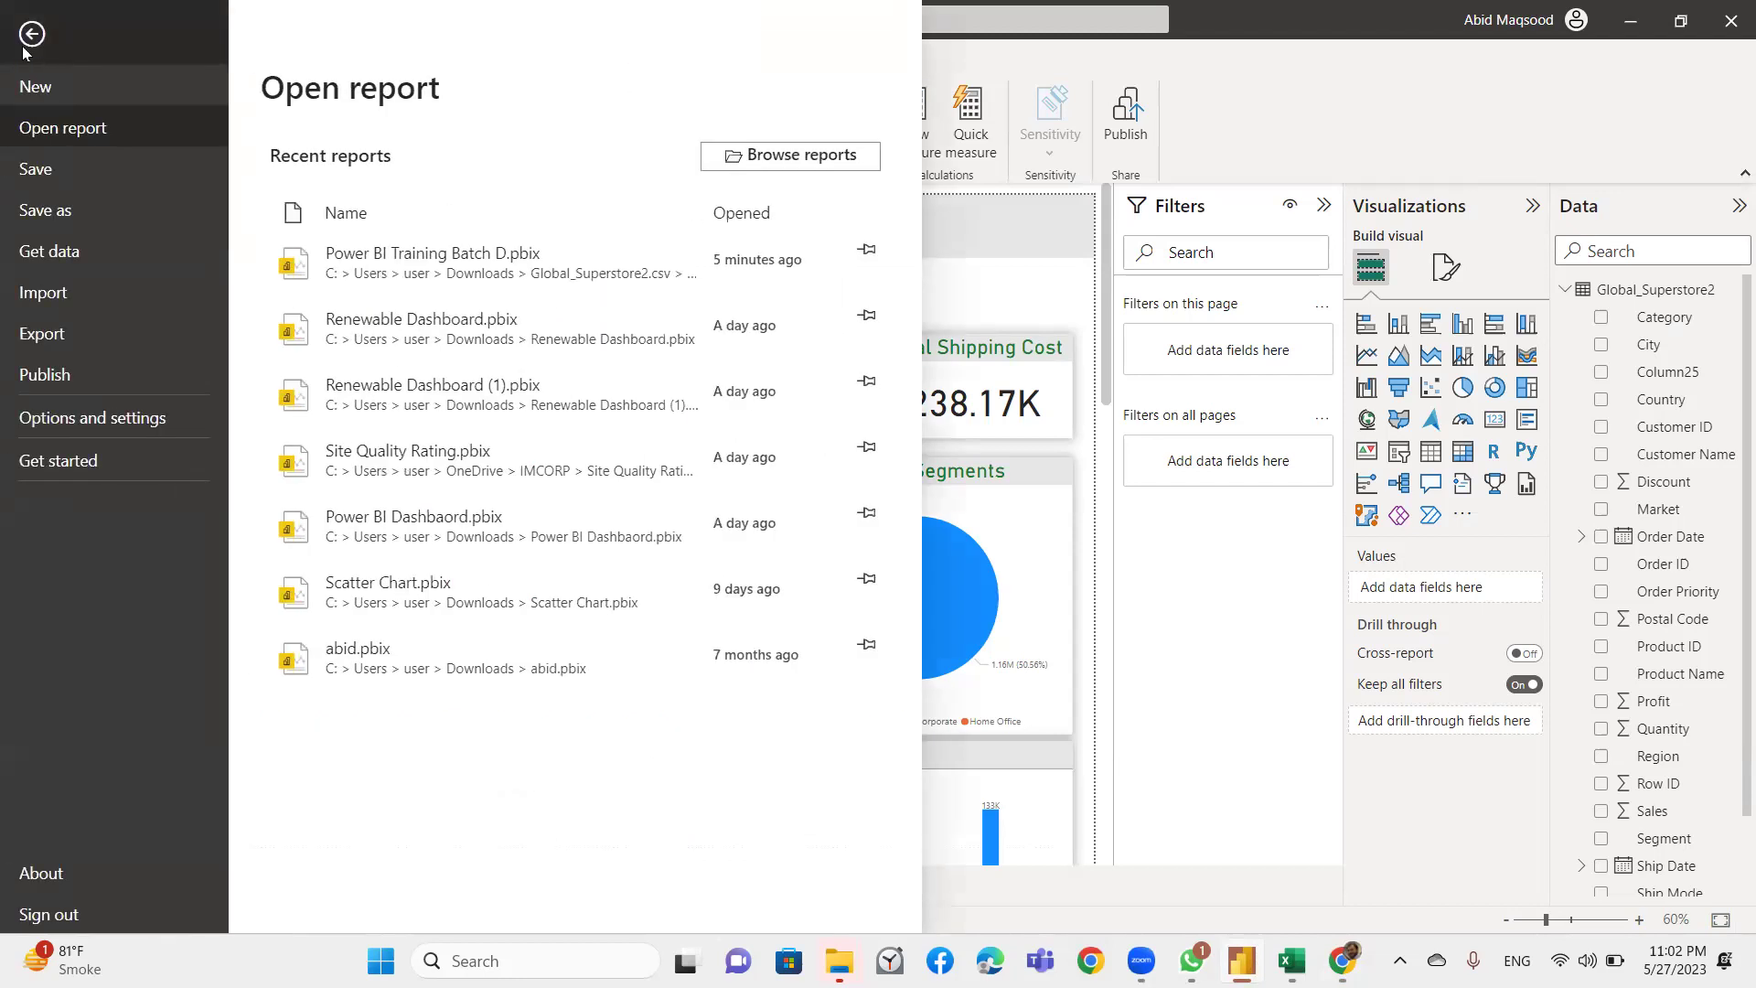
left_click(32, 35)
left_click(37, 57)
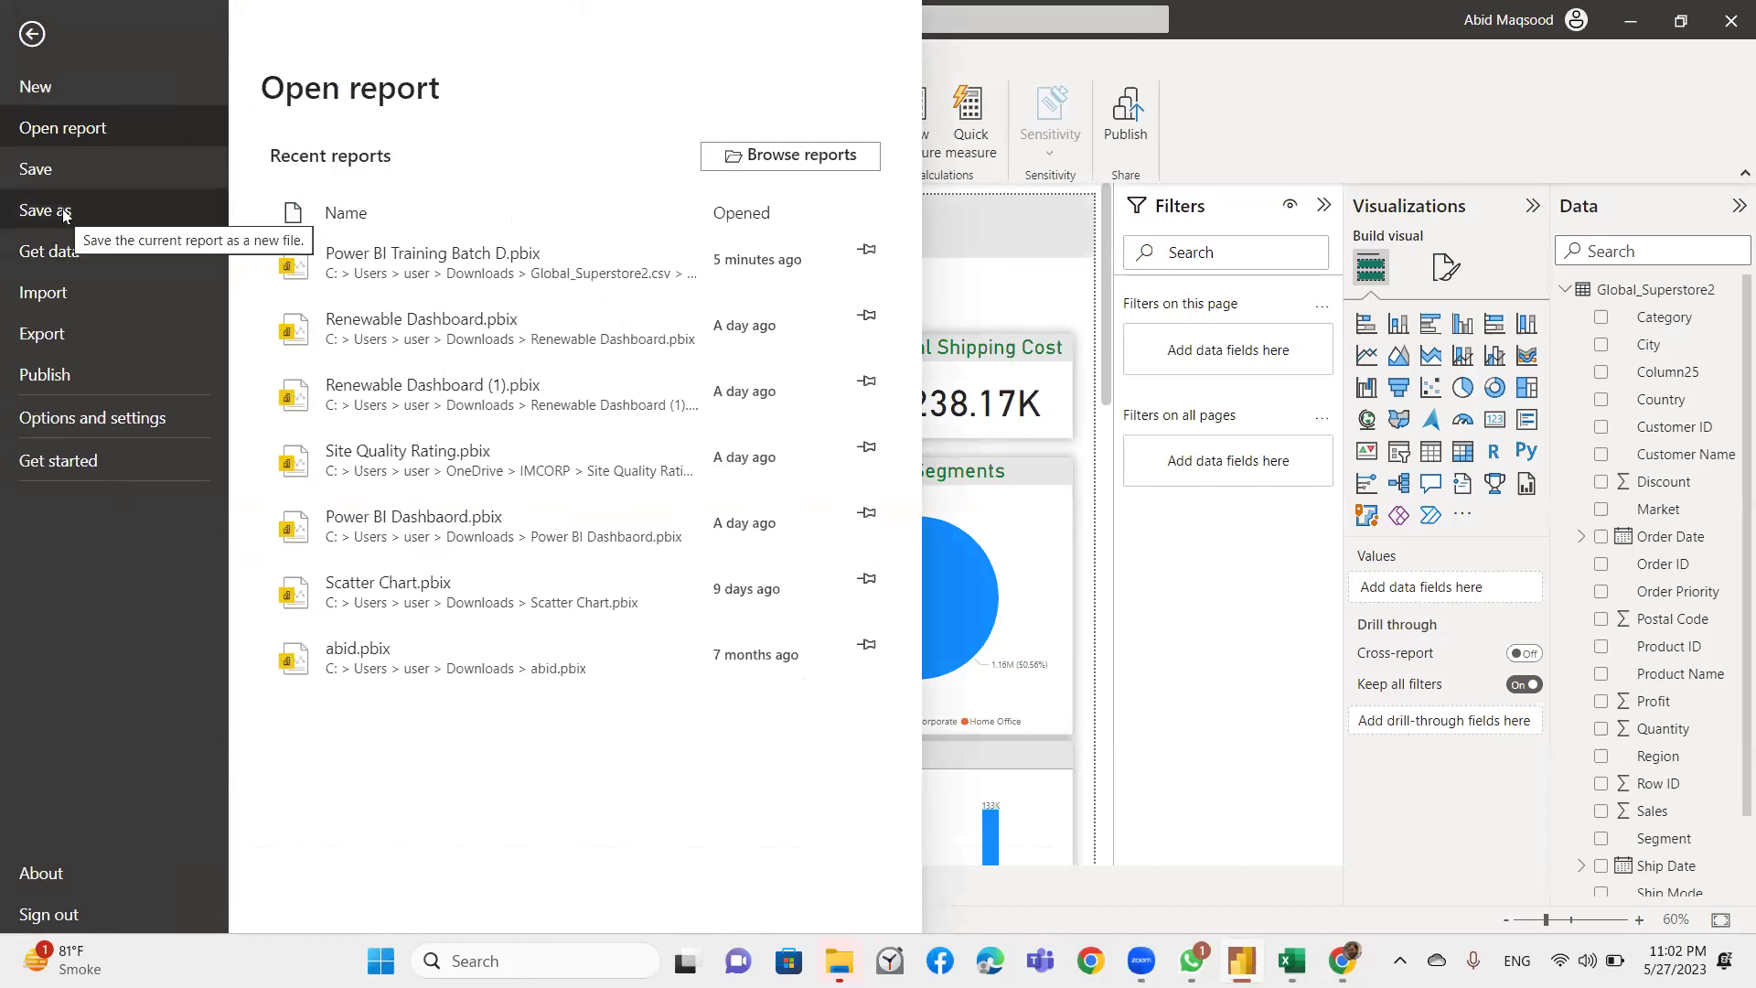
left_click(55, 335)
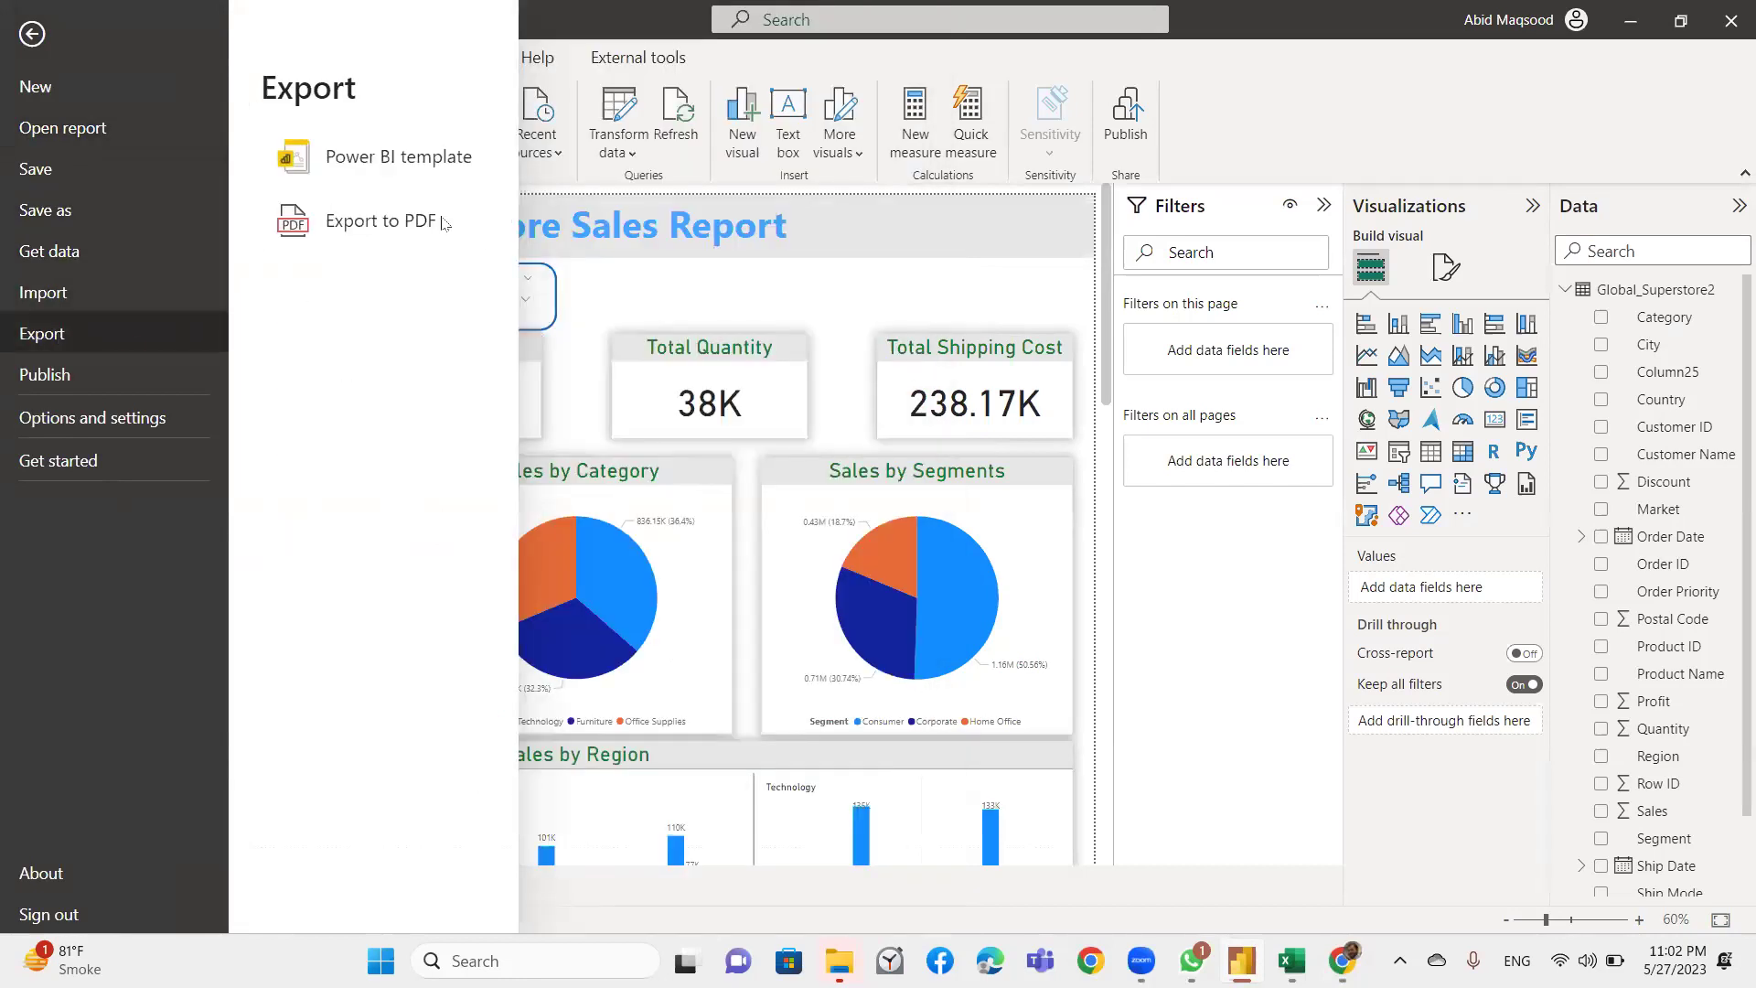
left_click(393, 222)
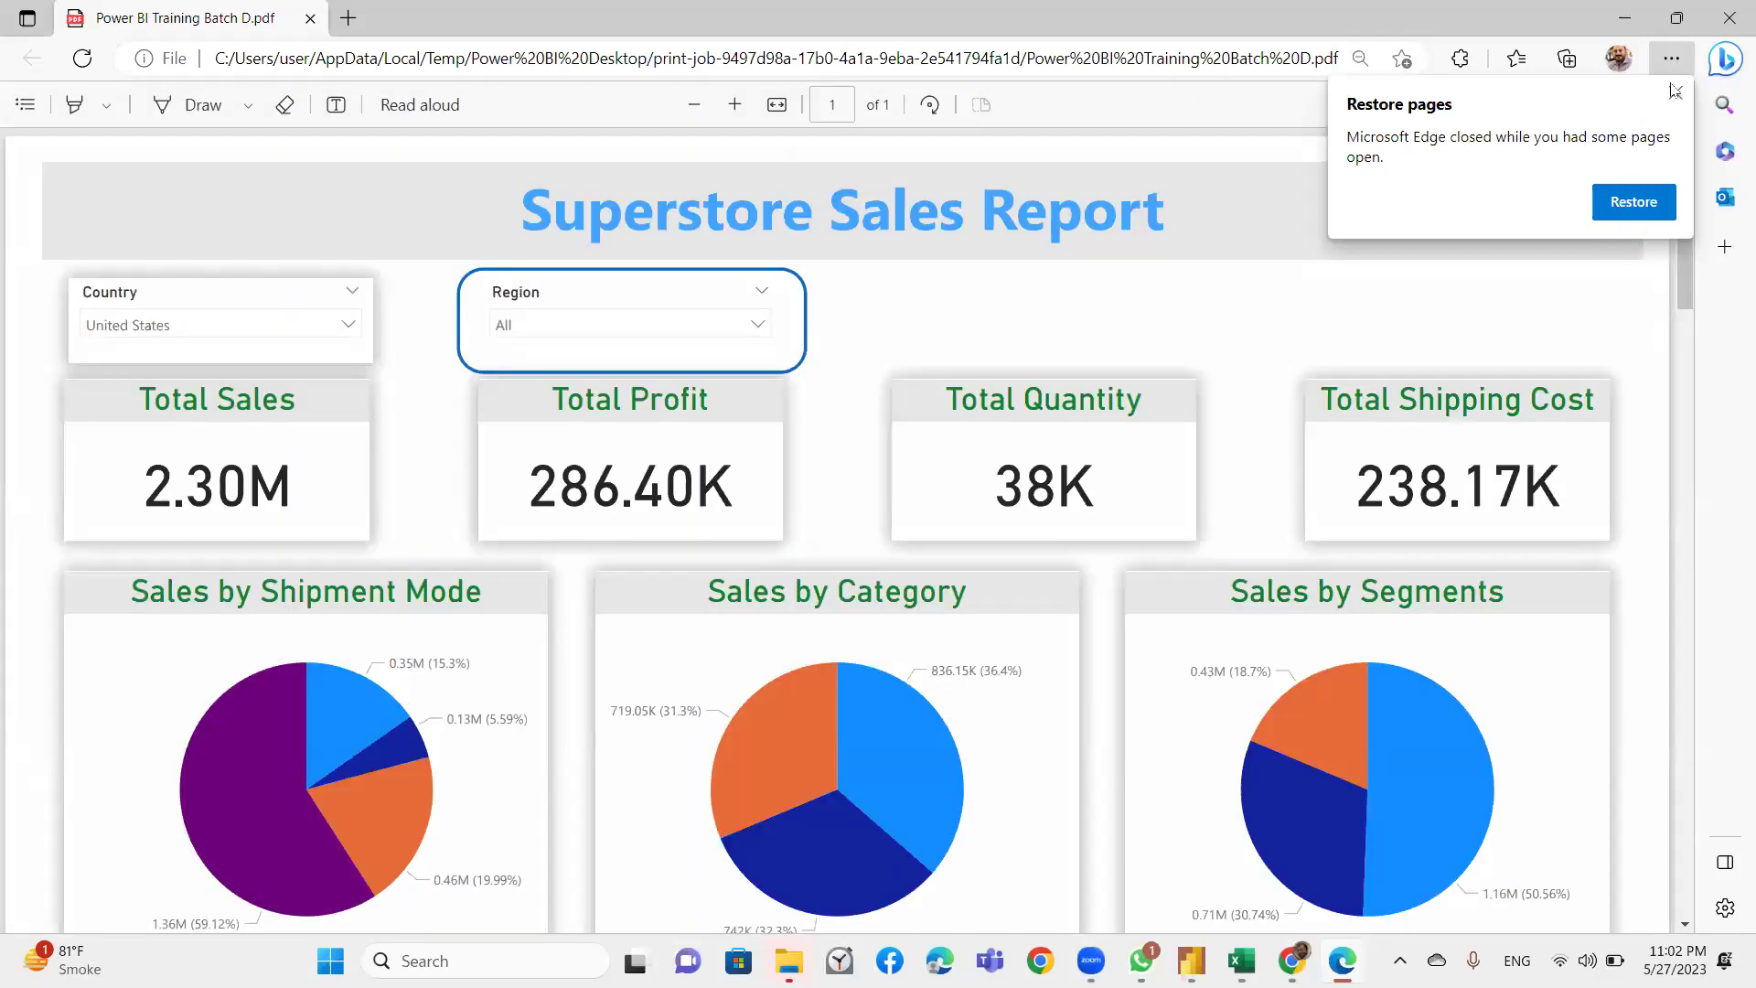
Dismiss Edge's Restore pages prompt, scroll the one-page PDF, and switch back to Power BI Desktop.
left_click(1674, 93)
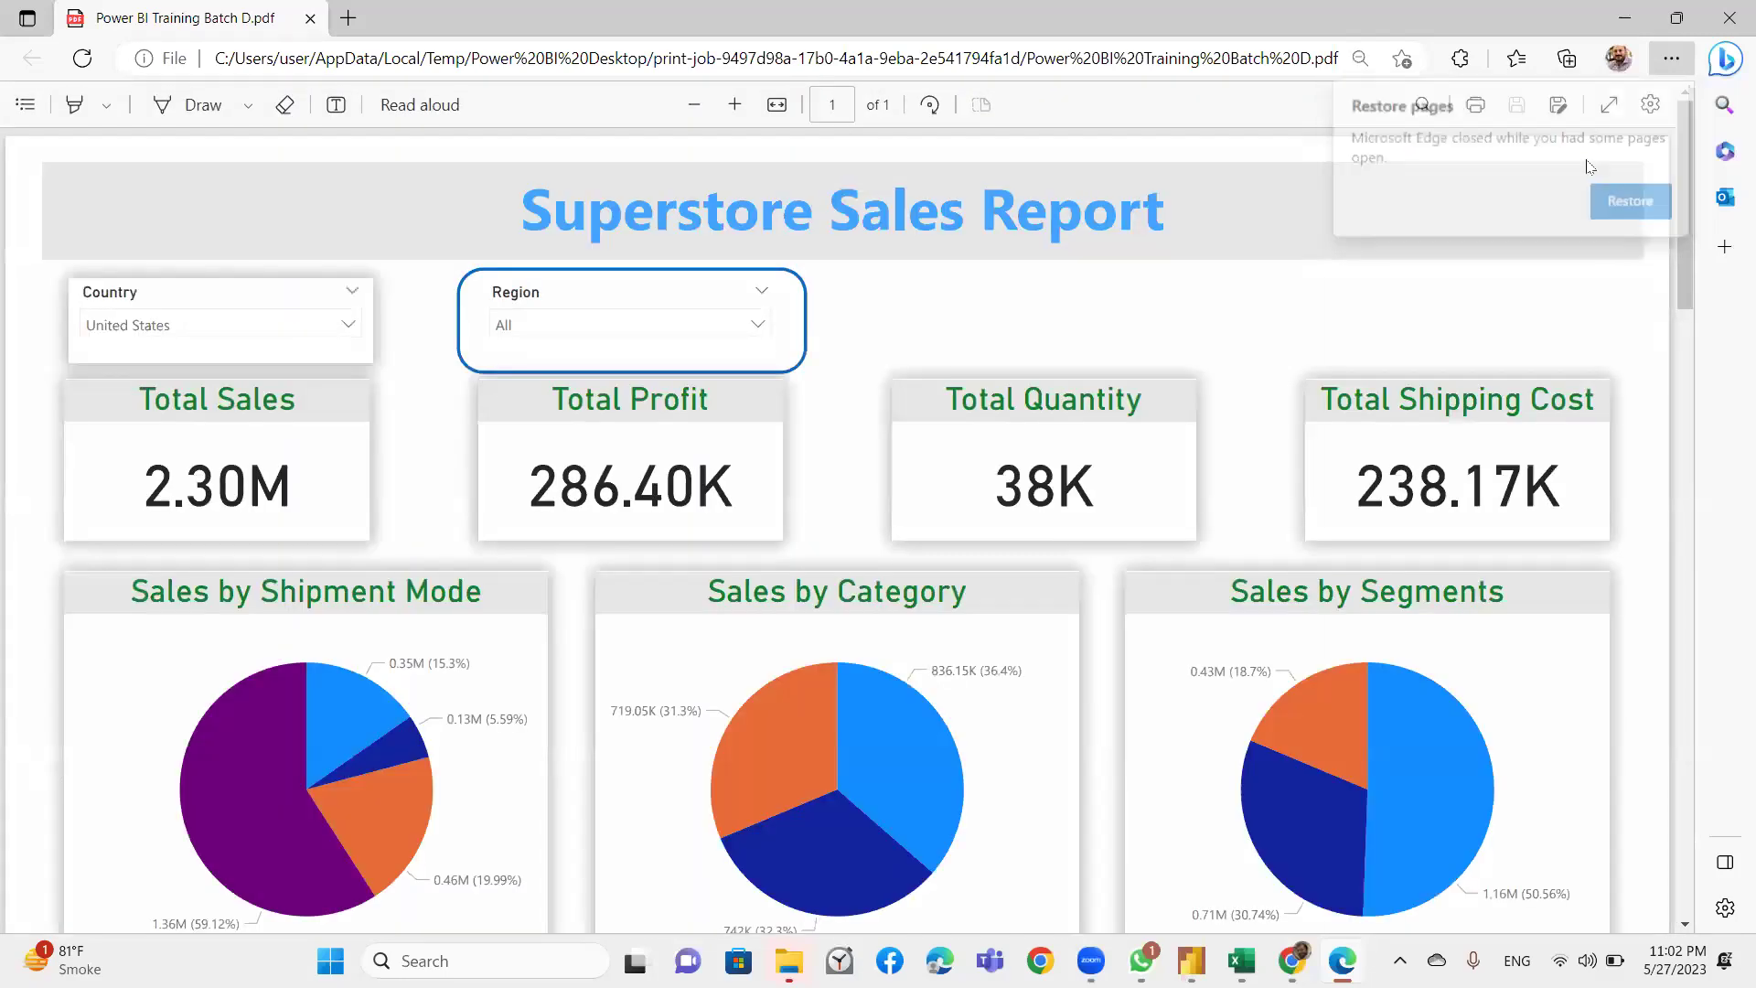
scroll(613, 446, "down", 7)
scroll(717, 392, "up", 7)
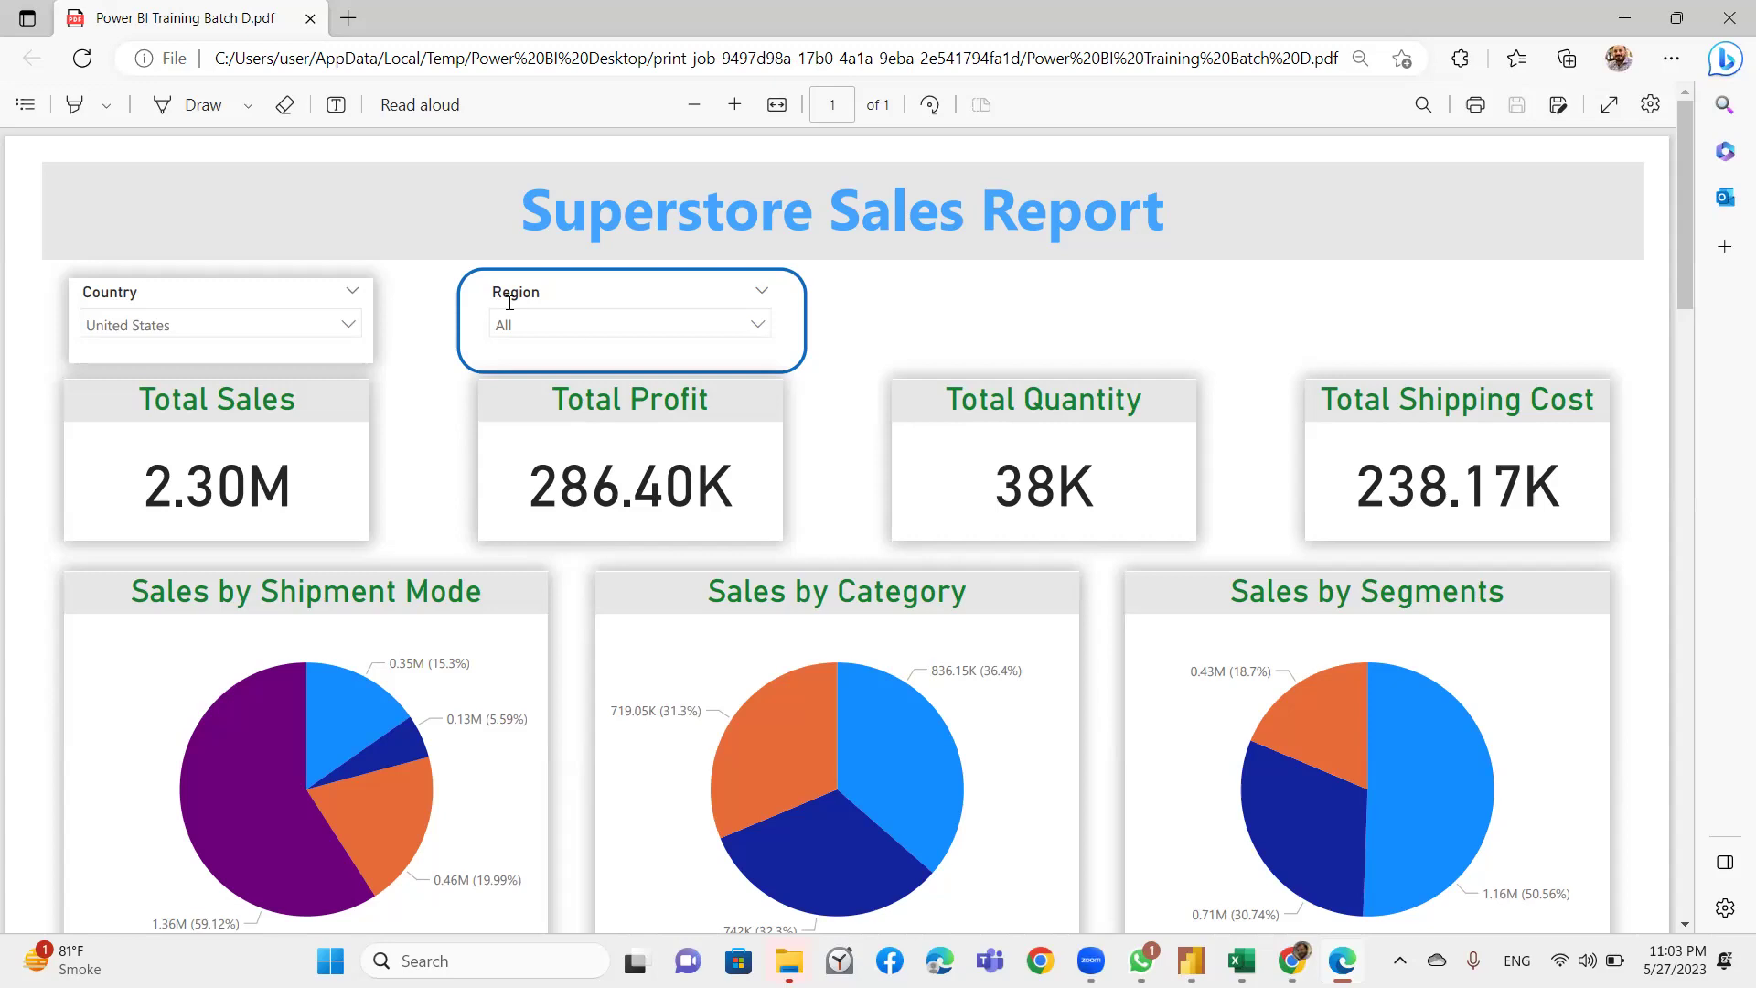
key("alt+Tab")
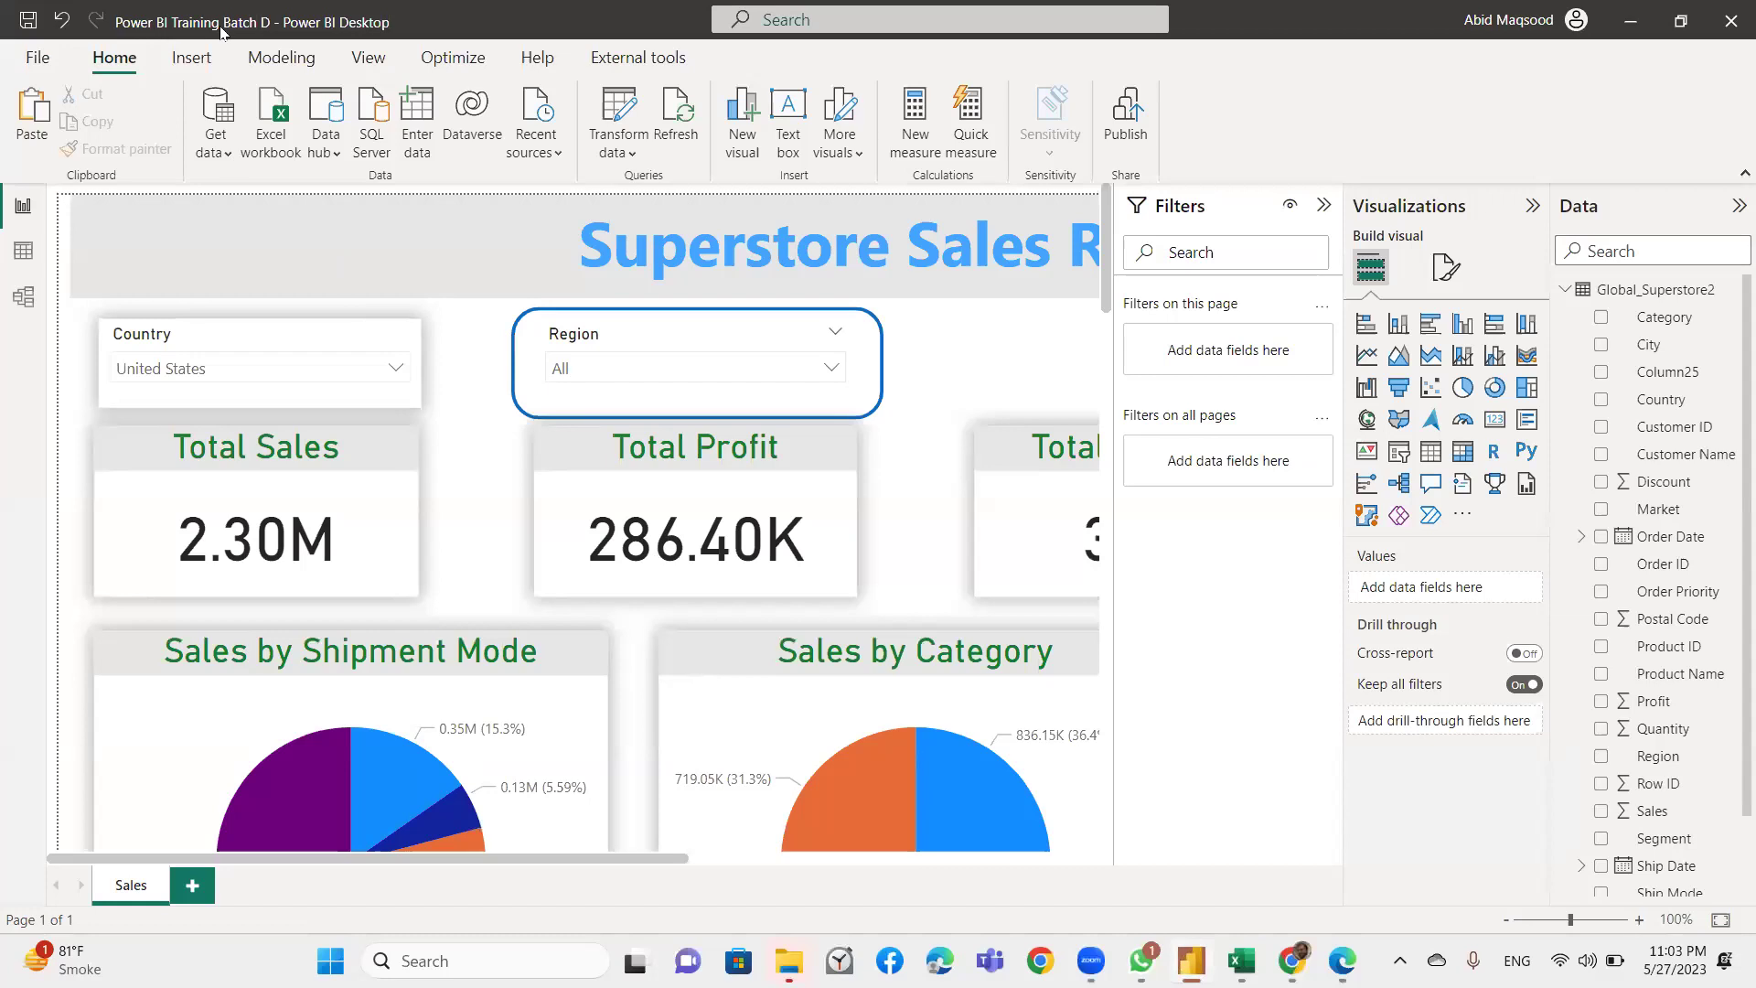
Select Power BI Training Batch D.pbix in the Global_Superstore2.csv folder window.
left_click(27, 60)
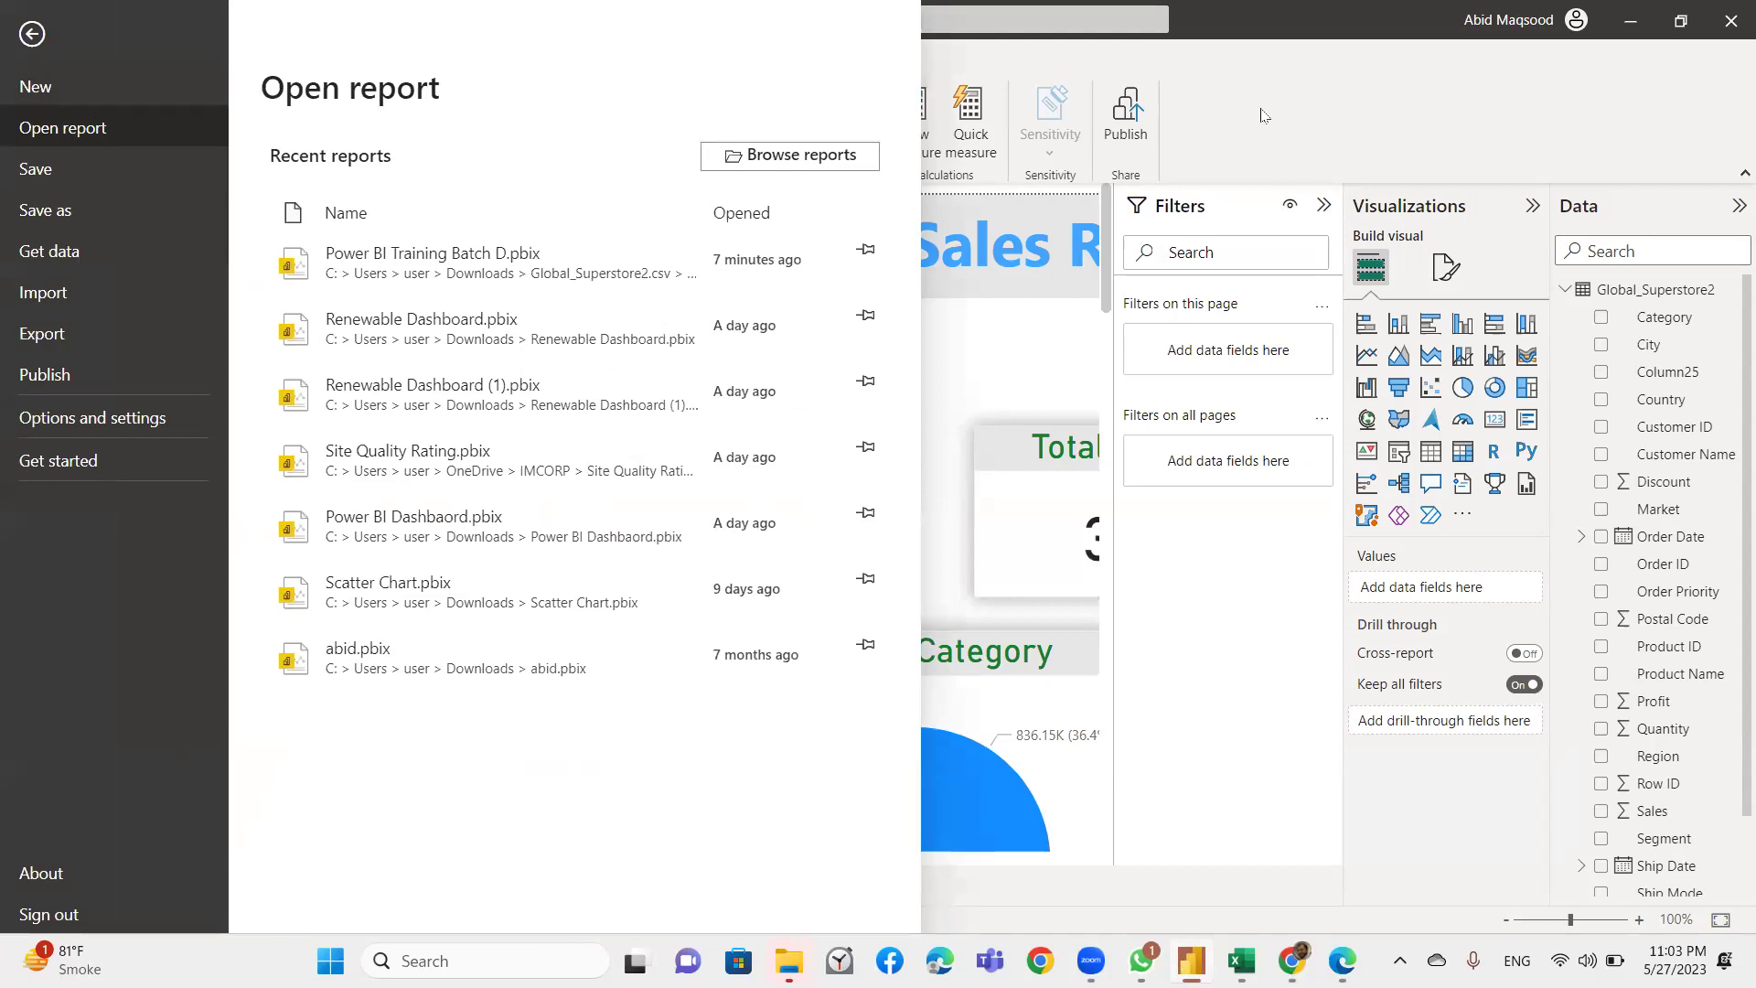
left_click(1265, 116)
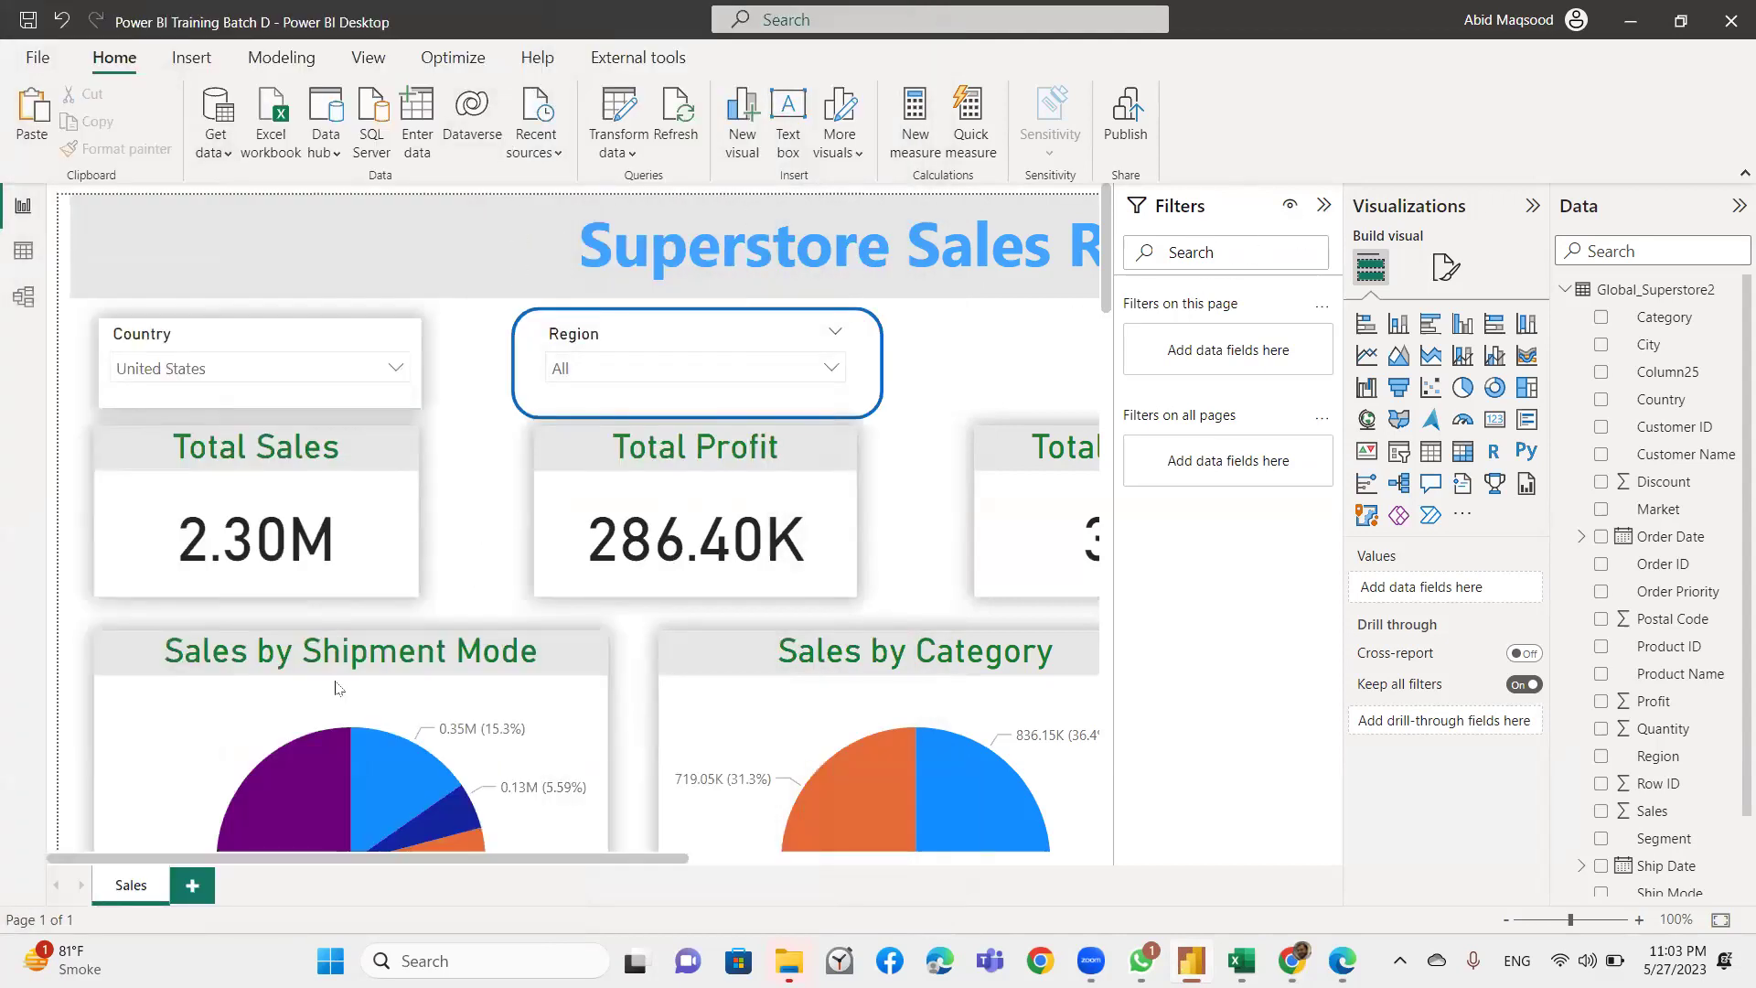
mouse_move(788, 960)
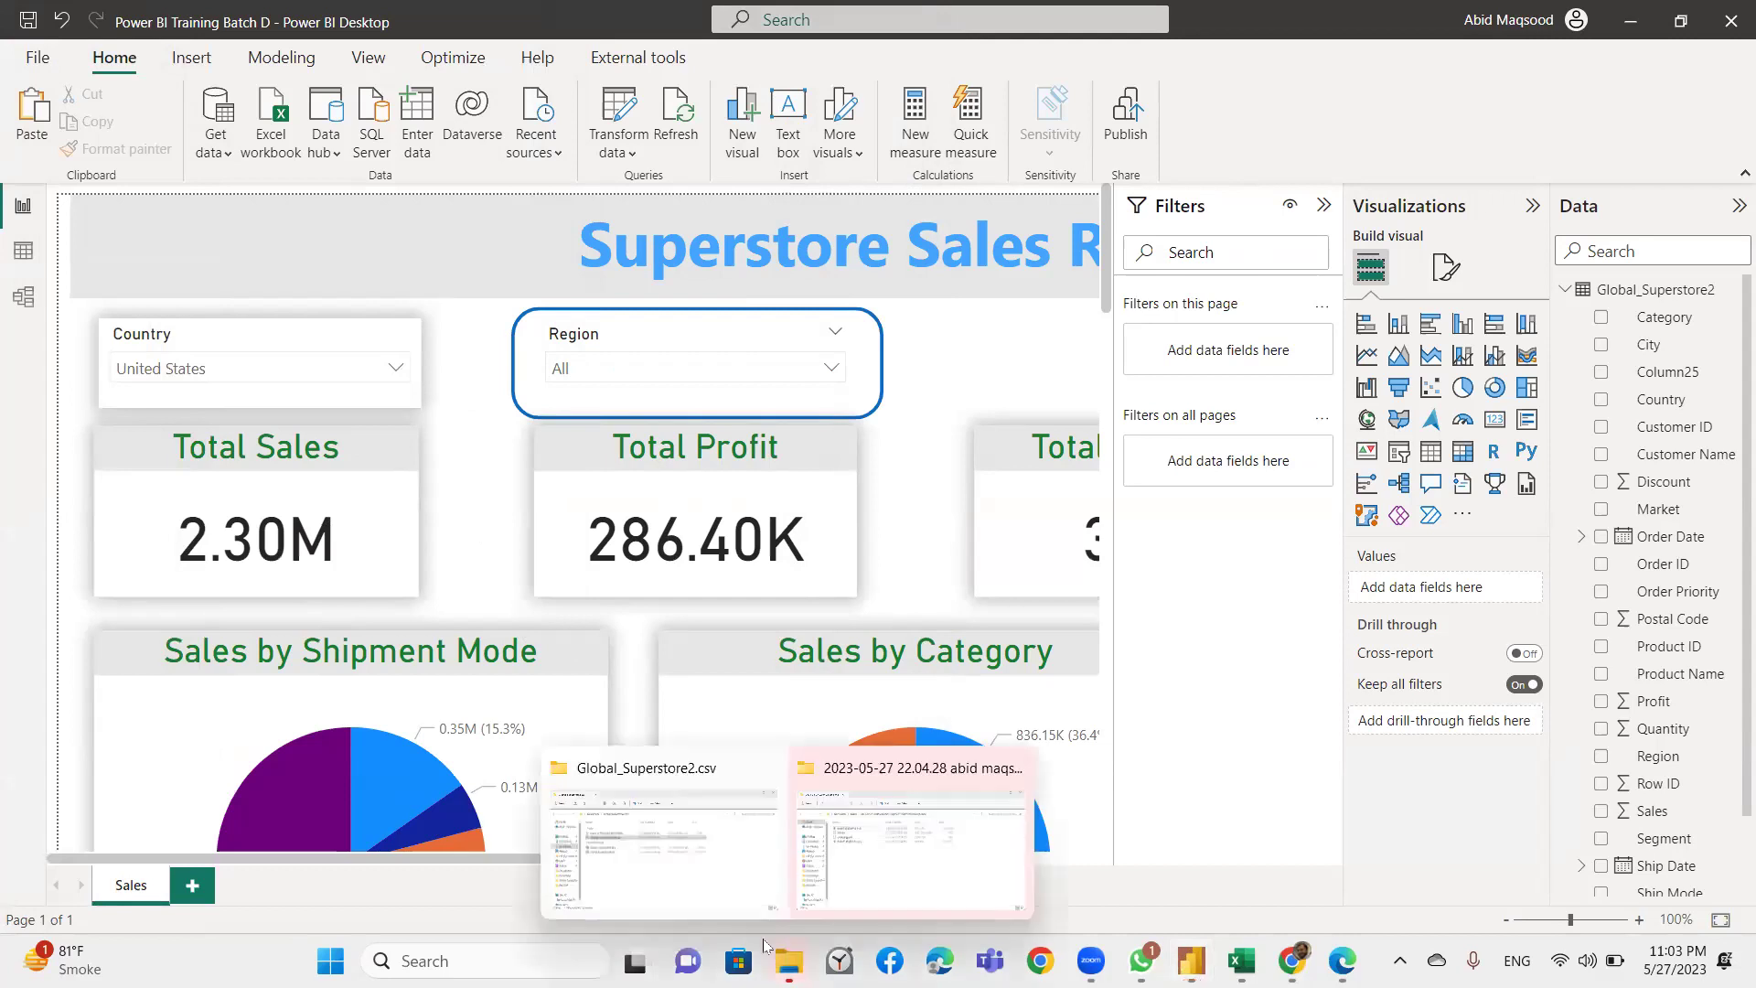
left_click(687, 832)
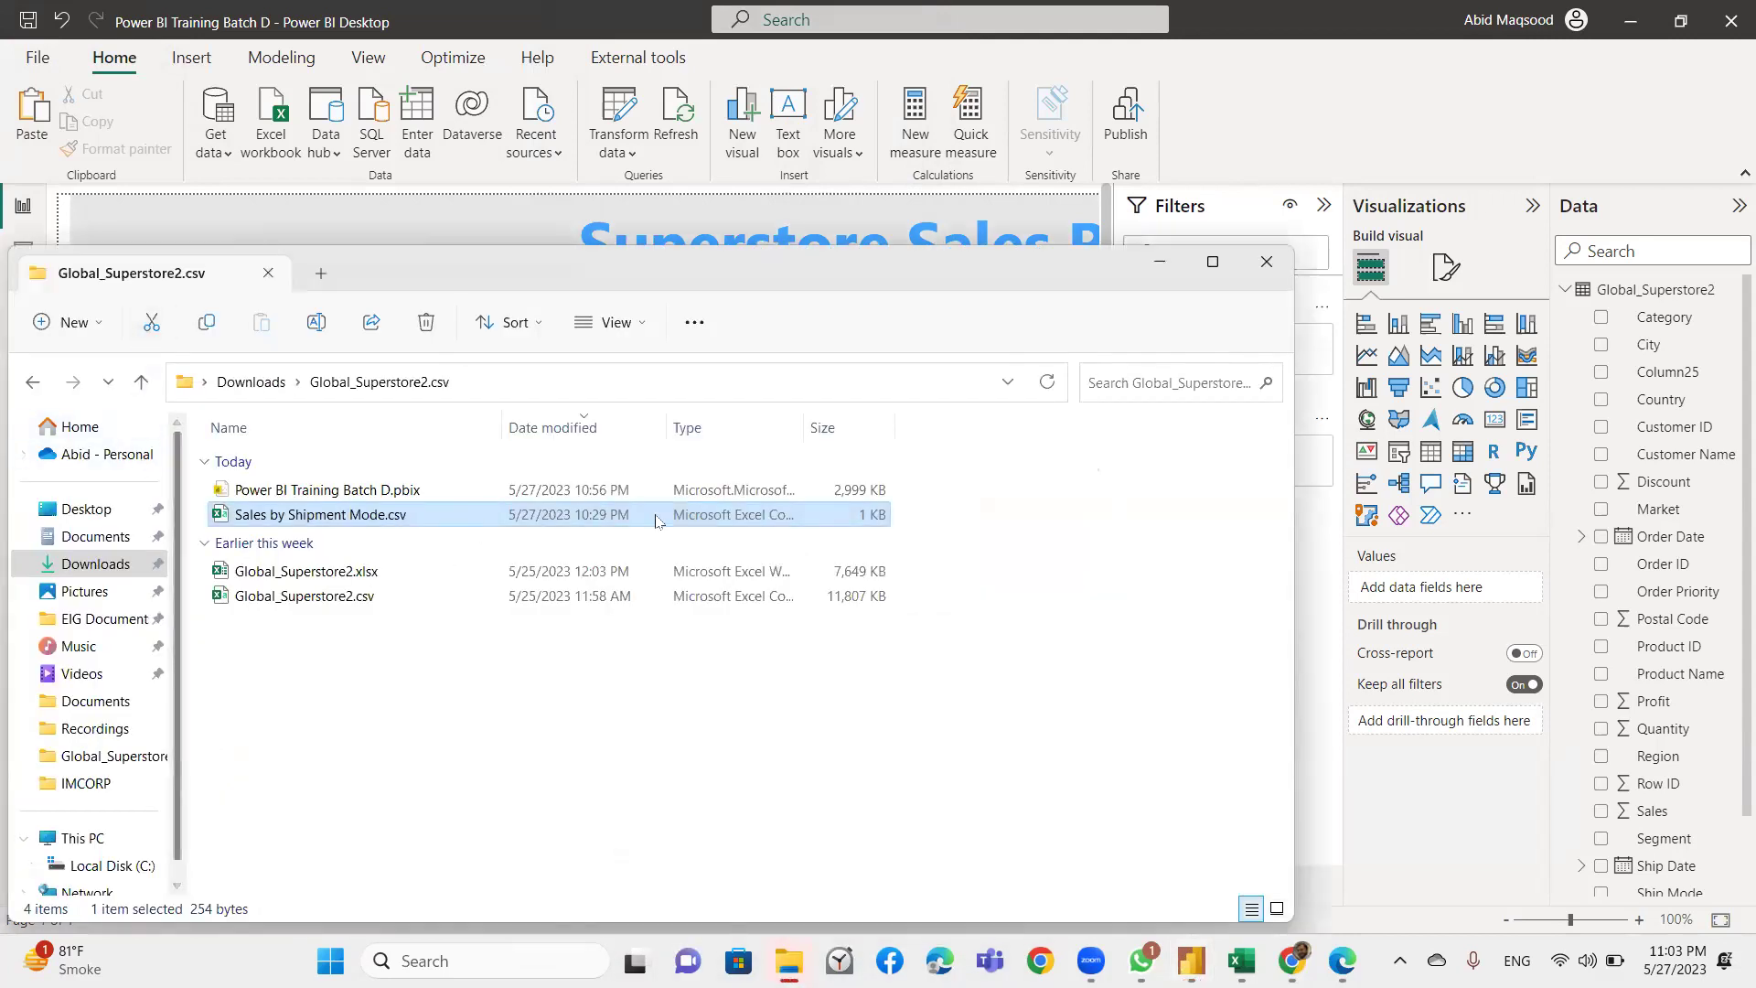
left_click(560, 492)
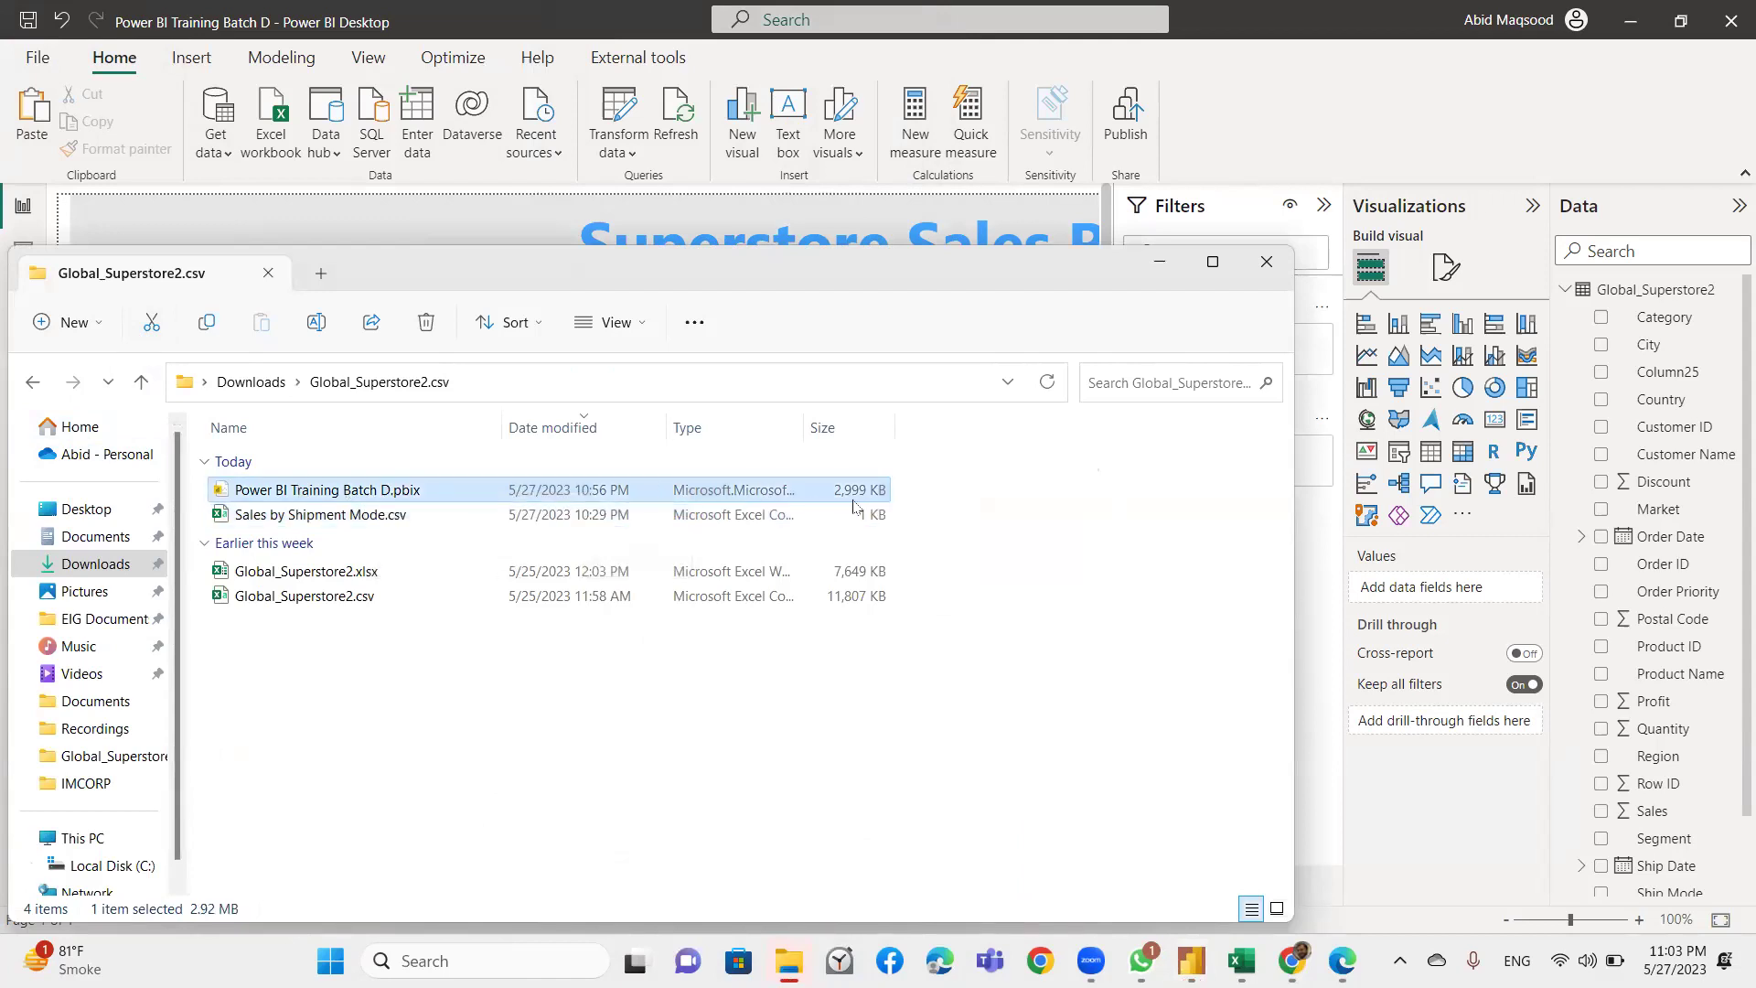
Go to the IMCORP folder, select Renewable Dashboard.pbix, and minimize File Explorer.
scroll(95, 758, "down", 1)
left_click(92, 756)
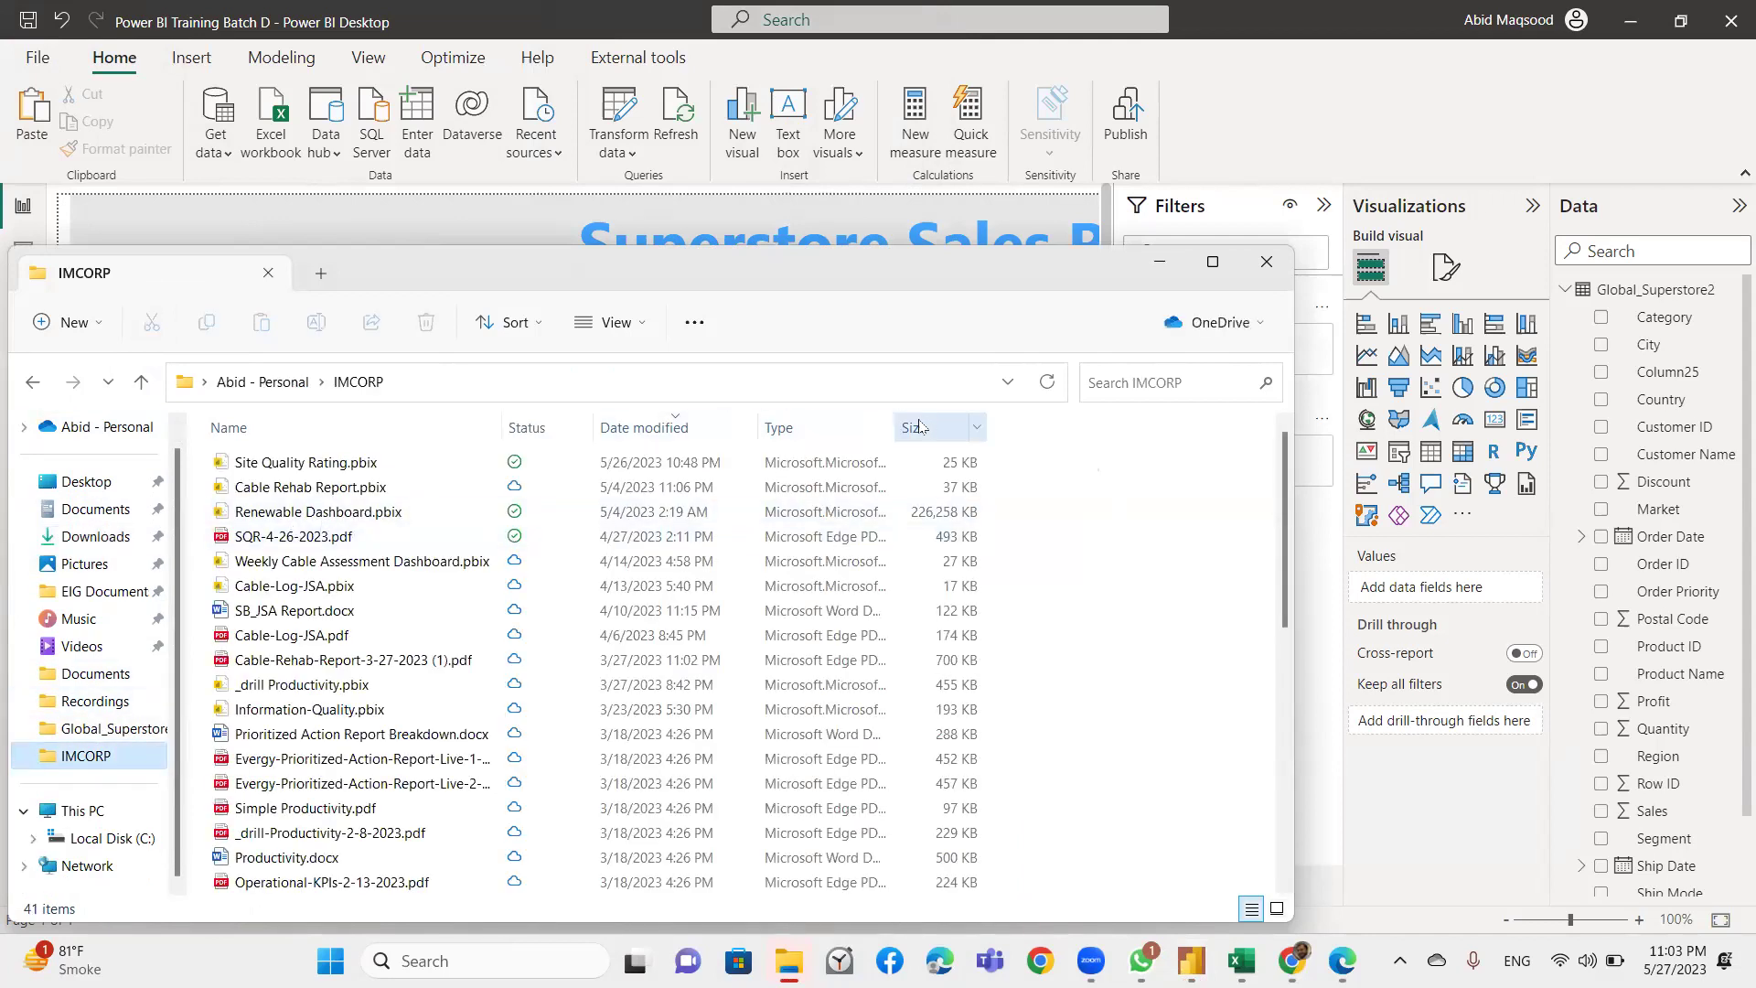
left_click(924, 511)
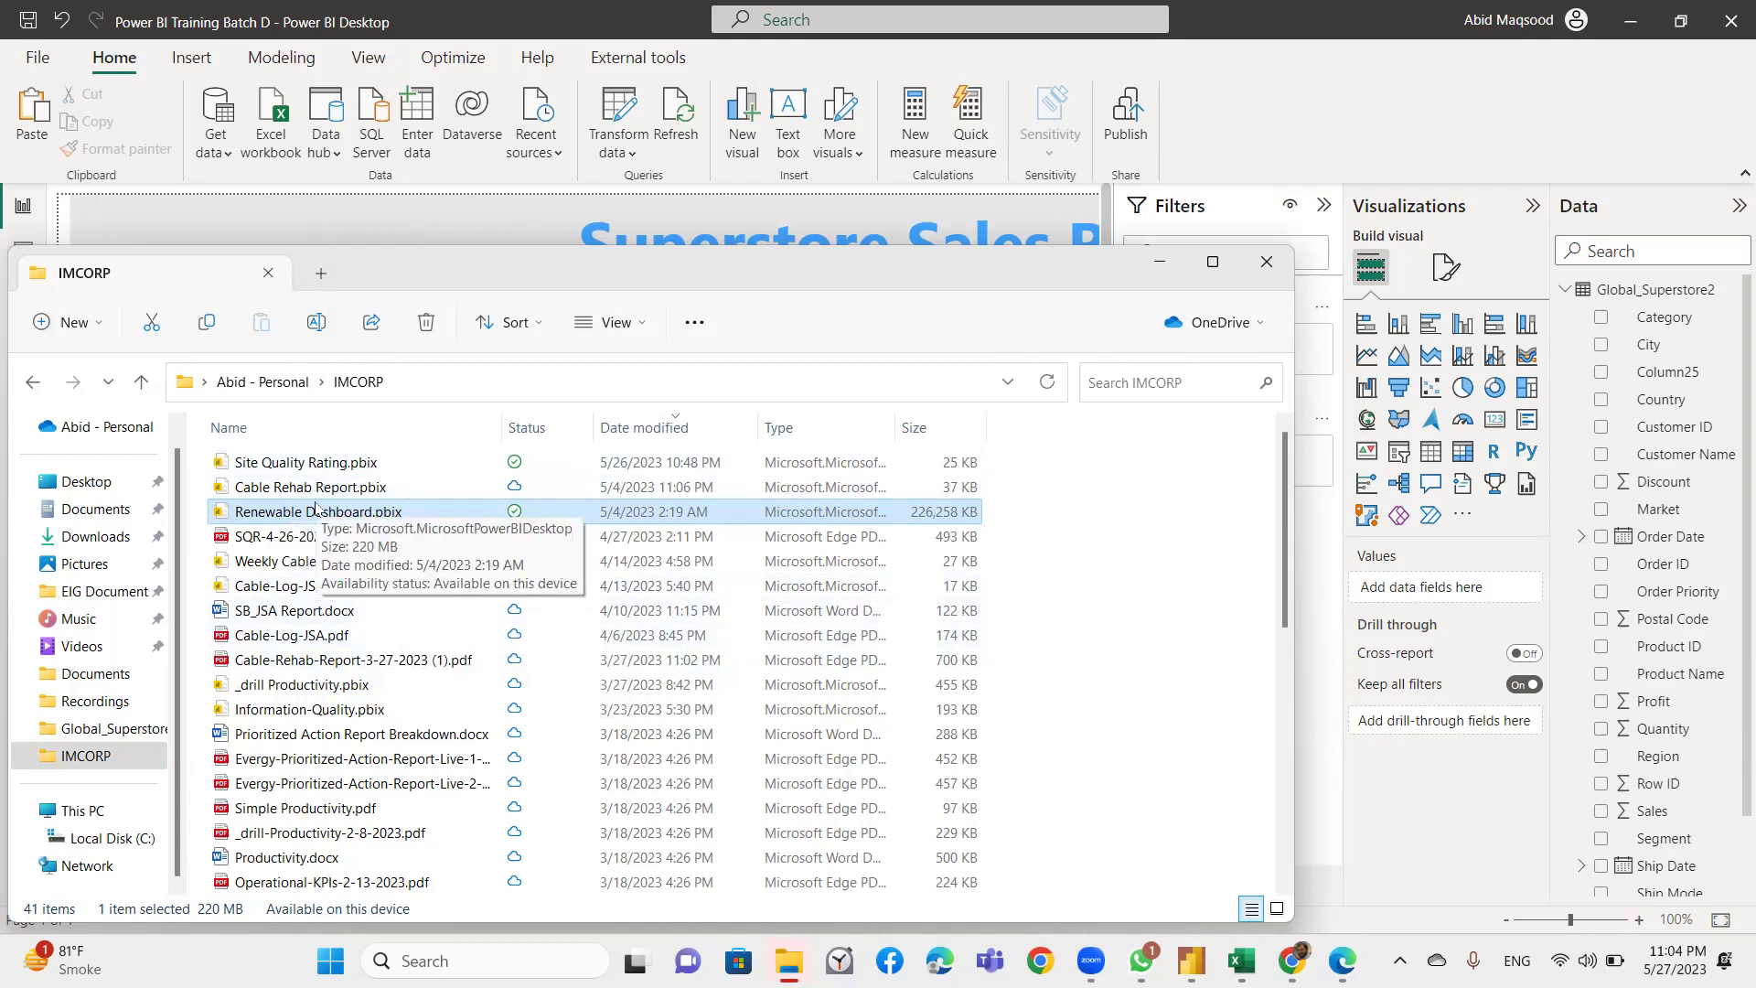
left_click(1161, 260)
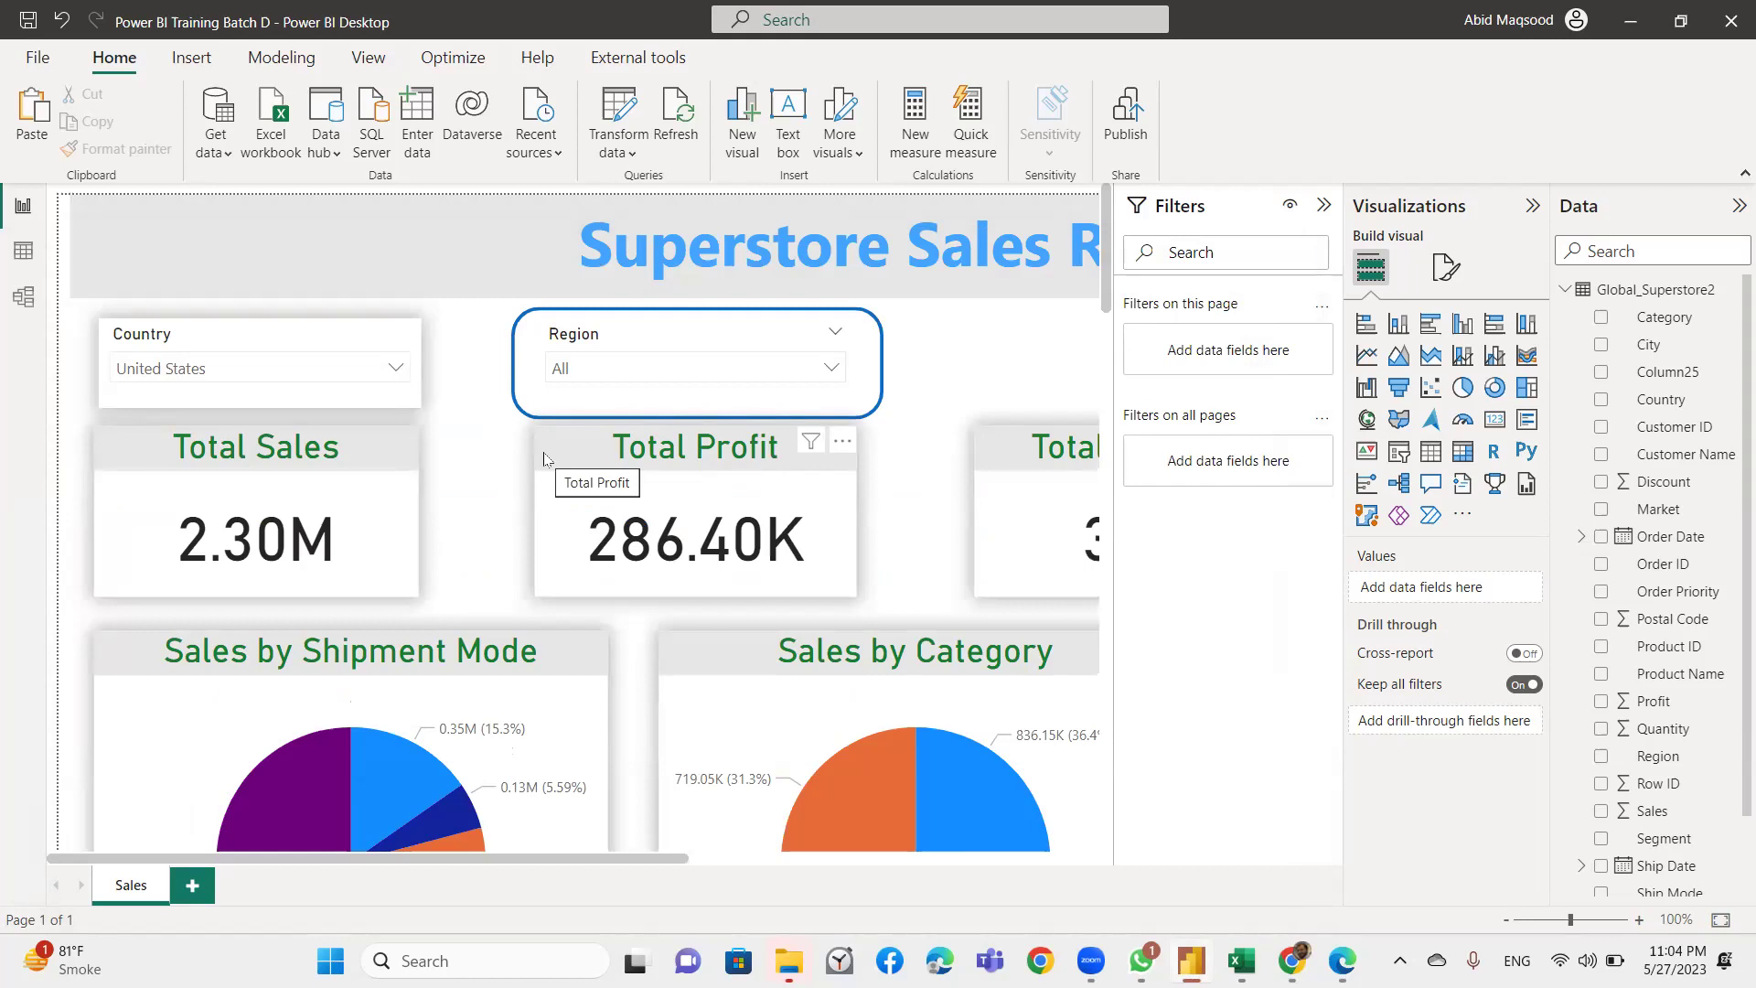
Collapse the Filters, Visualizations and Data panes to widen the report canvas.
left_click(1323, 204)
left_click(1532, 205)
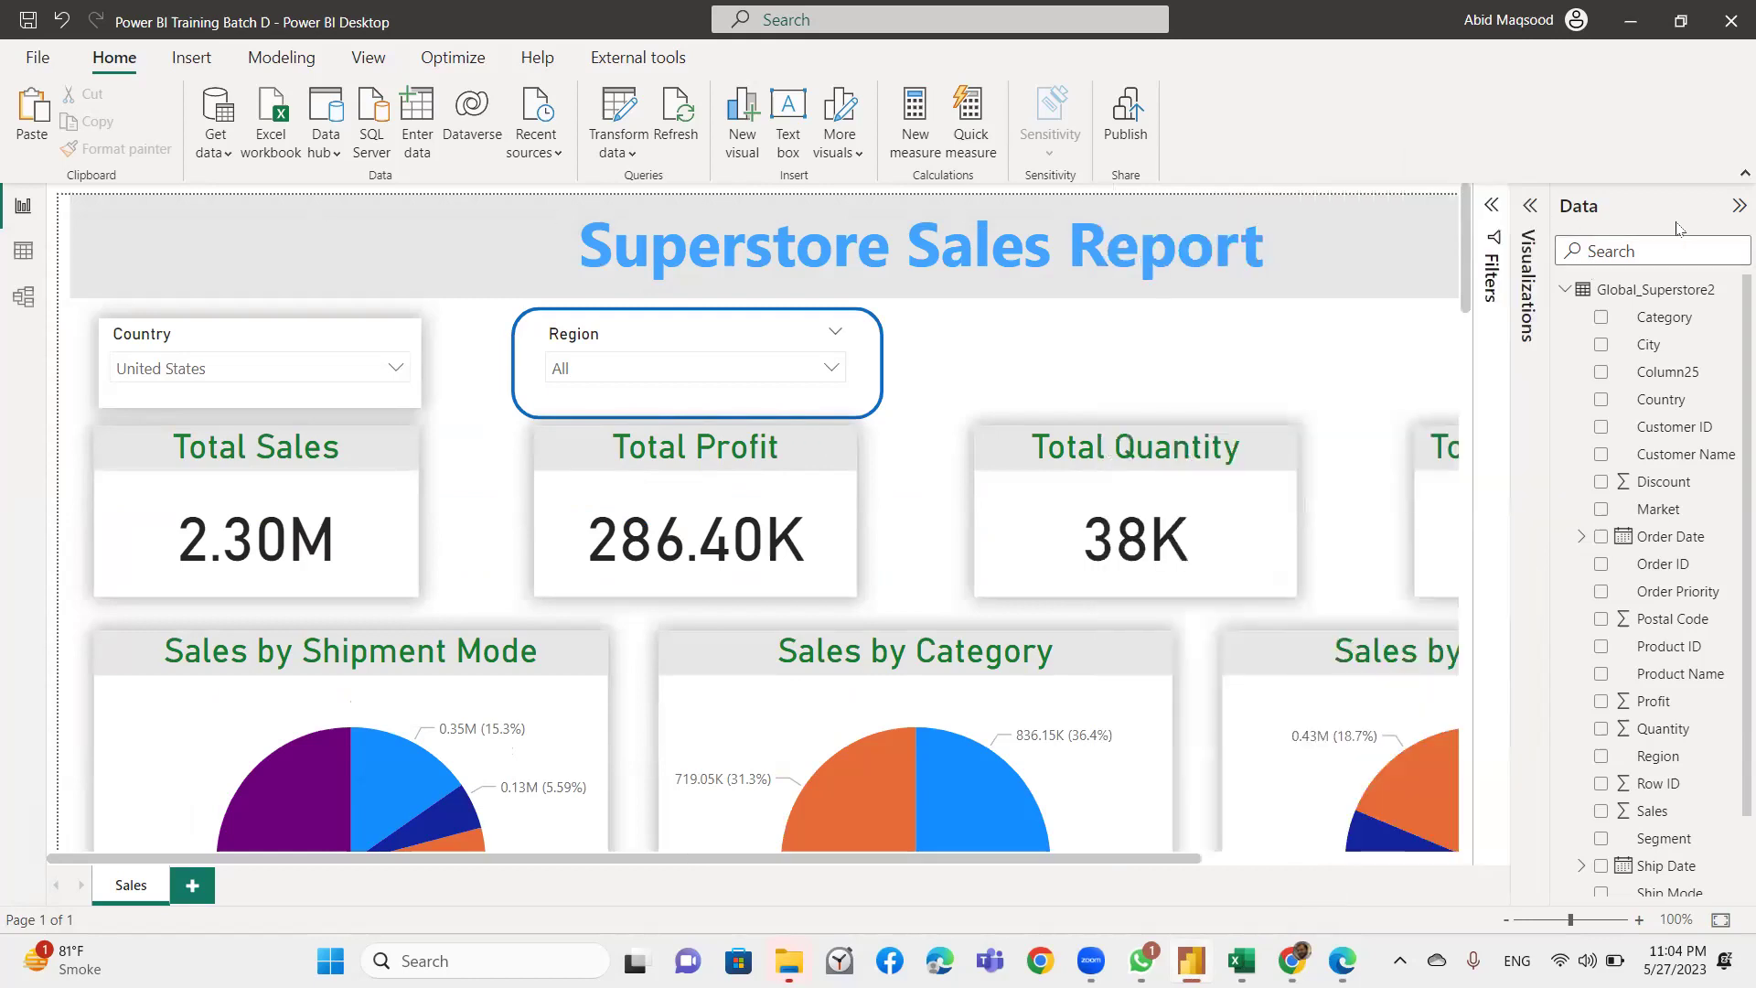
left_click(1737, 207)
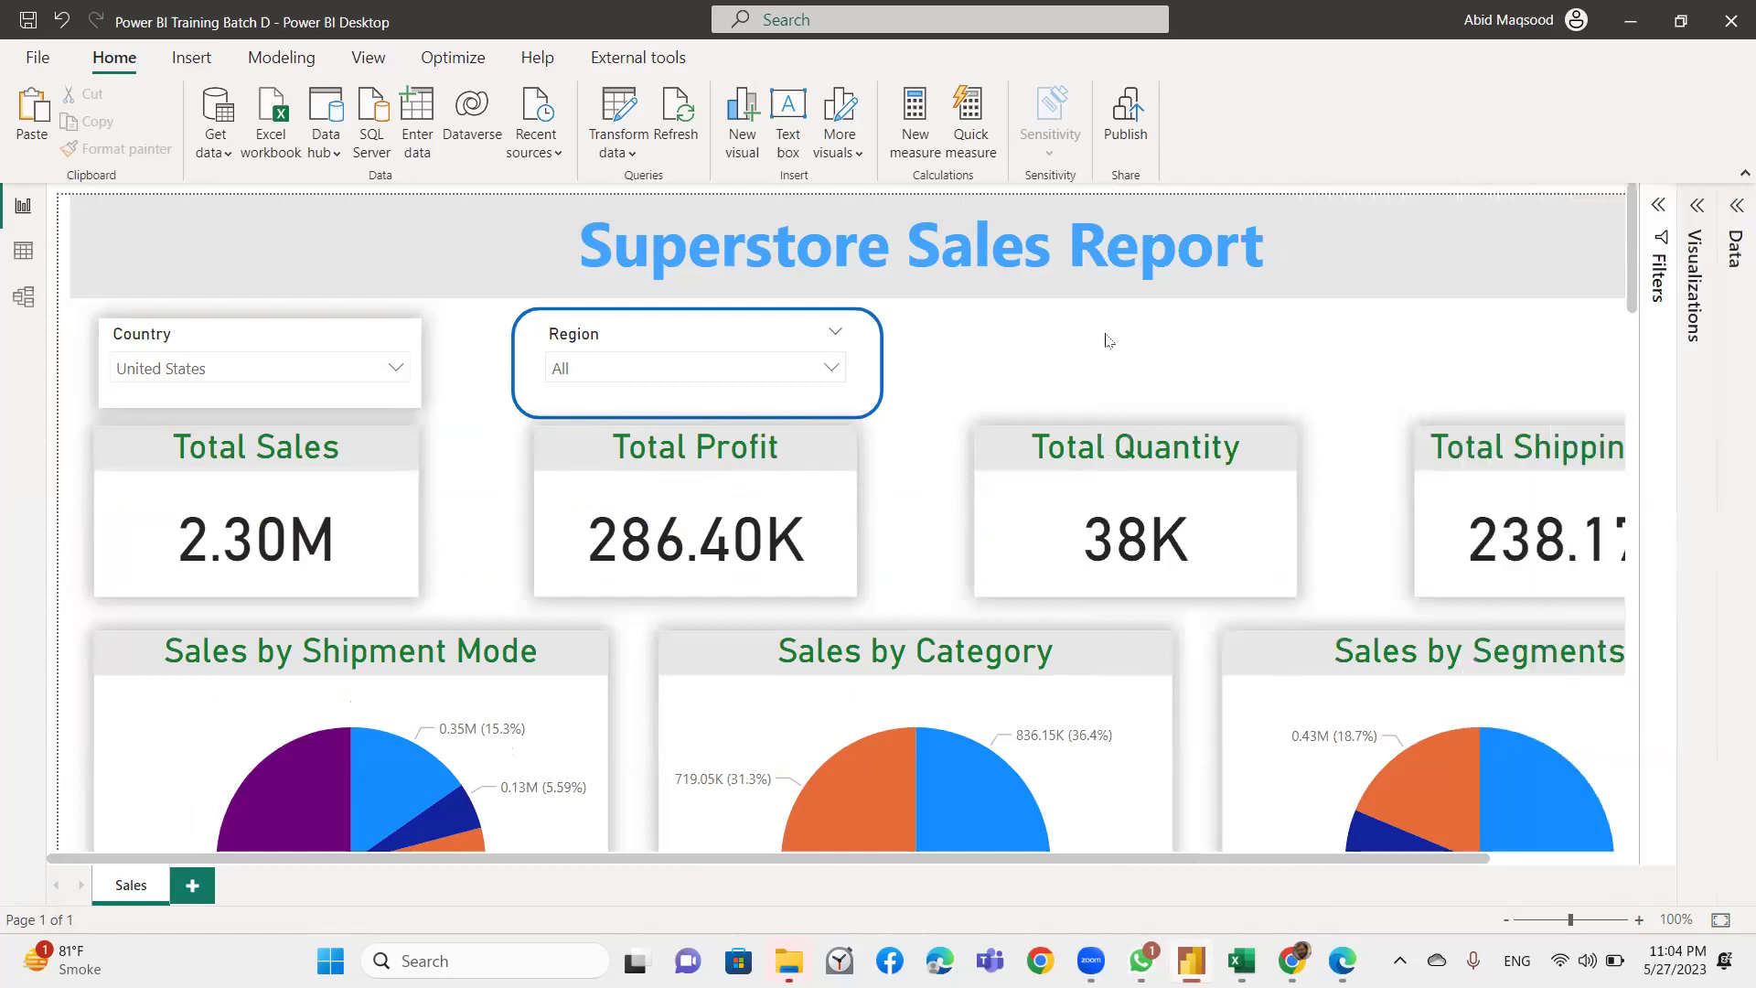
Open the recent reports list and scroll the Superstore Sales Report canvas to review it.
left_click(38, 59)
mouse_move(1134, 510)
scroll(1004, 397, "down", 1)
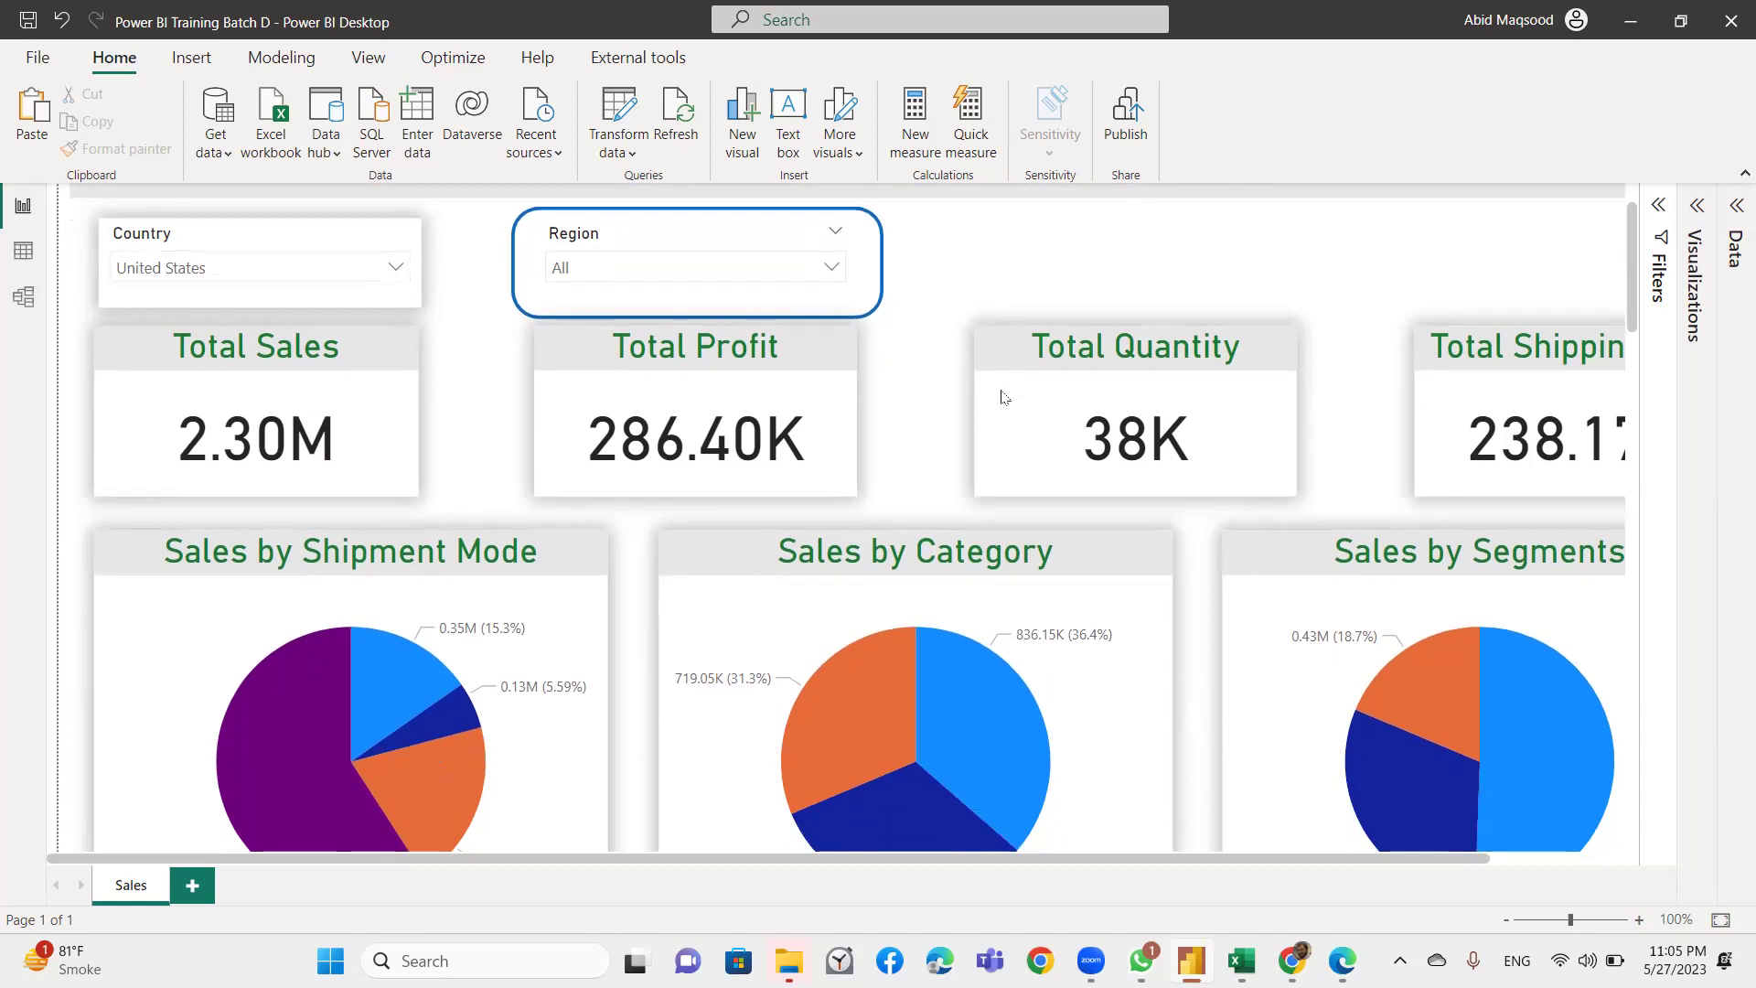
scroll(1384, 284, "down", 3)
scroll(1384, 301, "down", 5)
scroll(1383, 303, "up", 1)
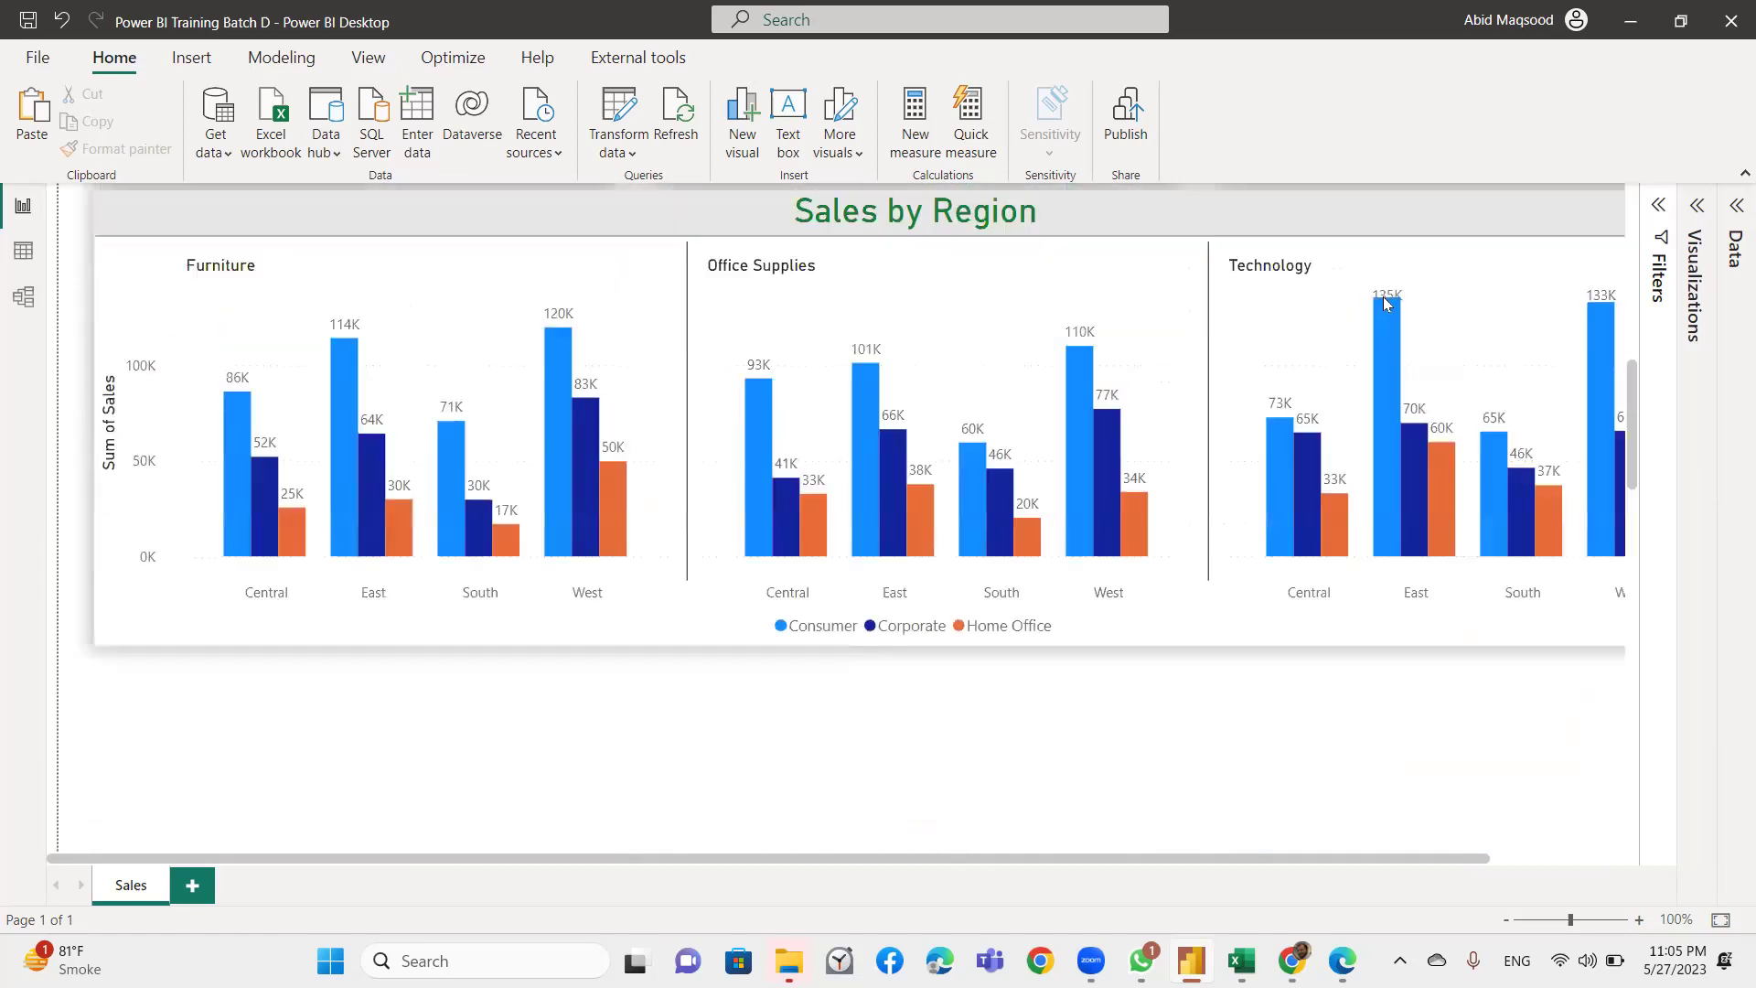
scroll(1383, 304, "up", 8)
scroll(1384, 302, "up", 1)
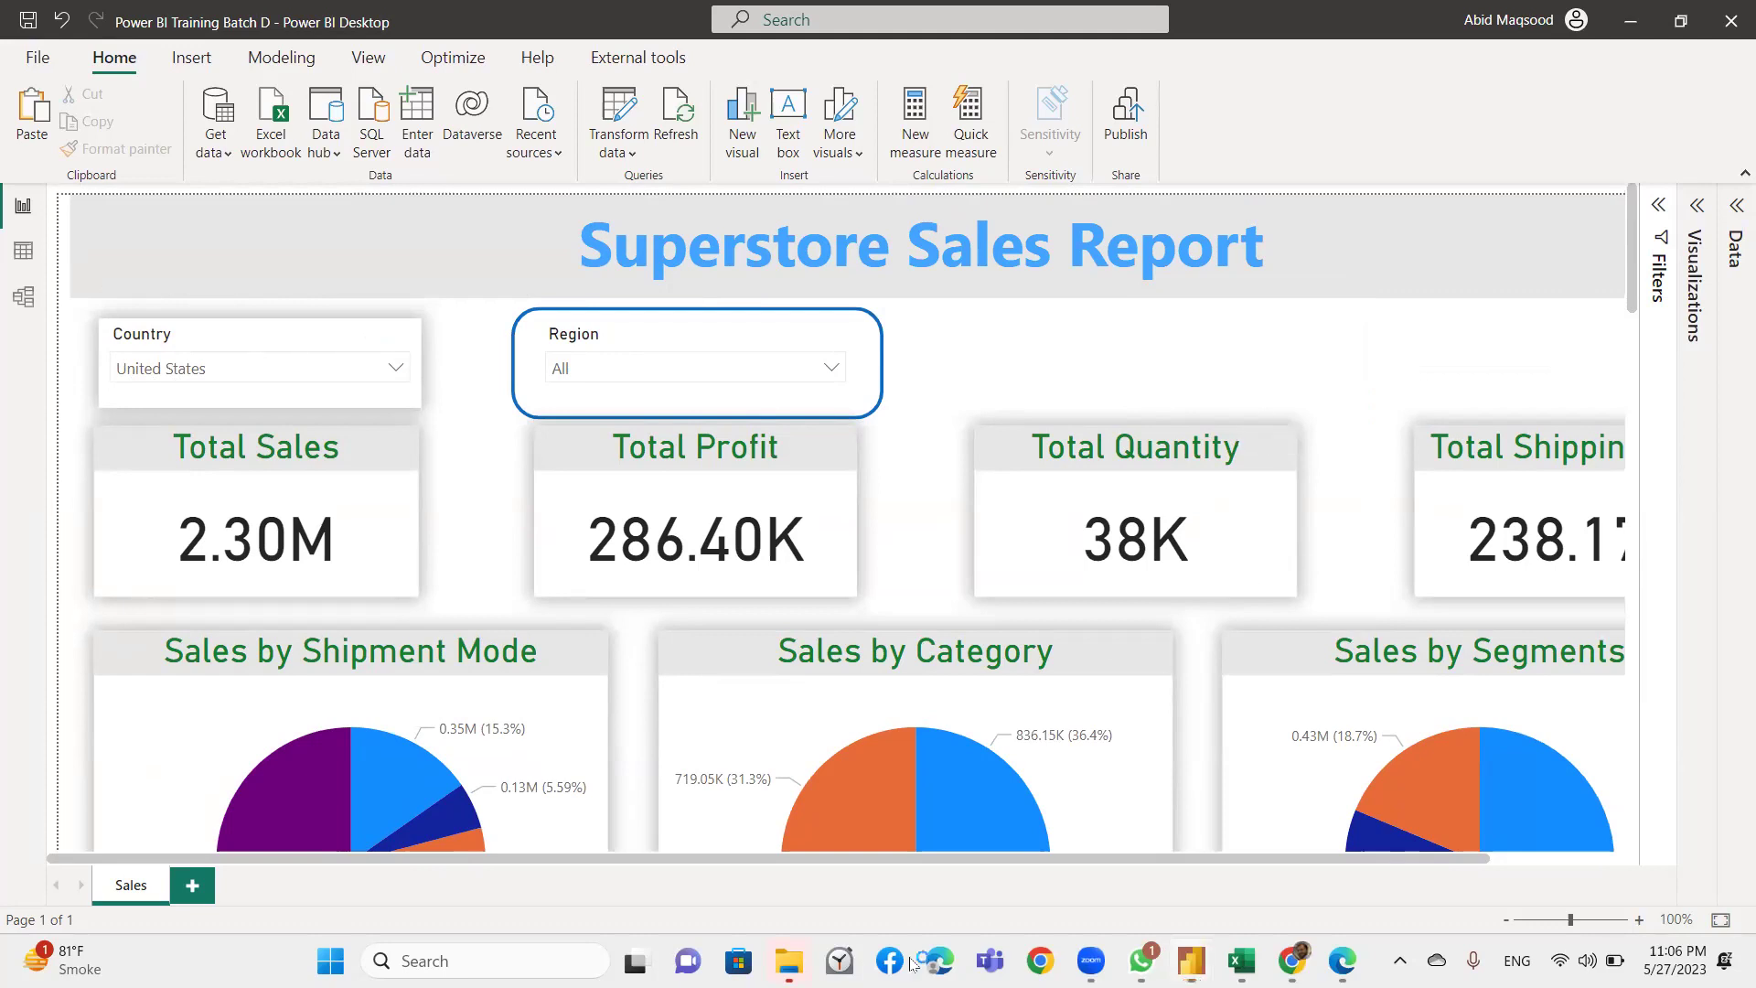
Open Edge and pick the work account on the sign-in tab.
left_click(938, 961)
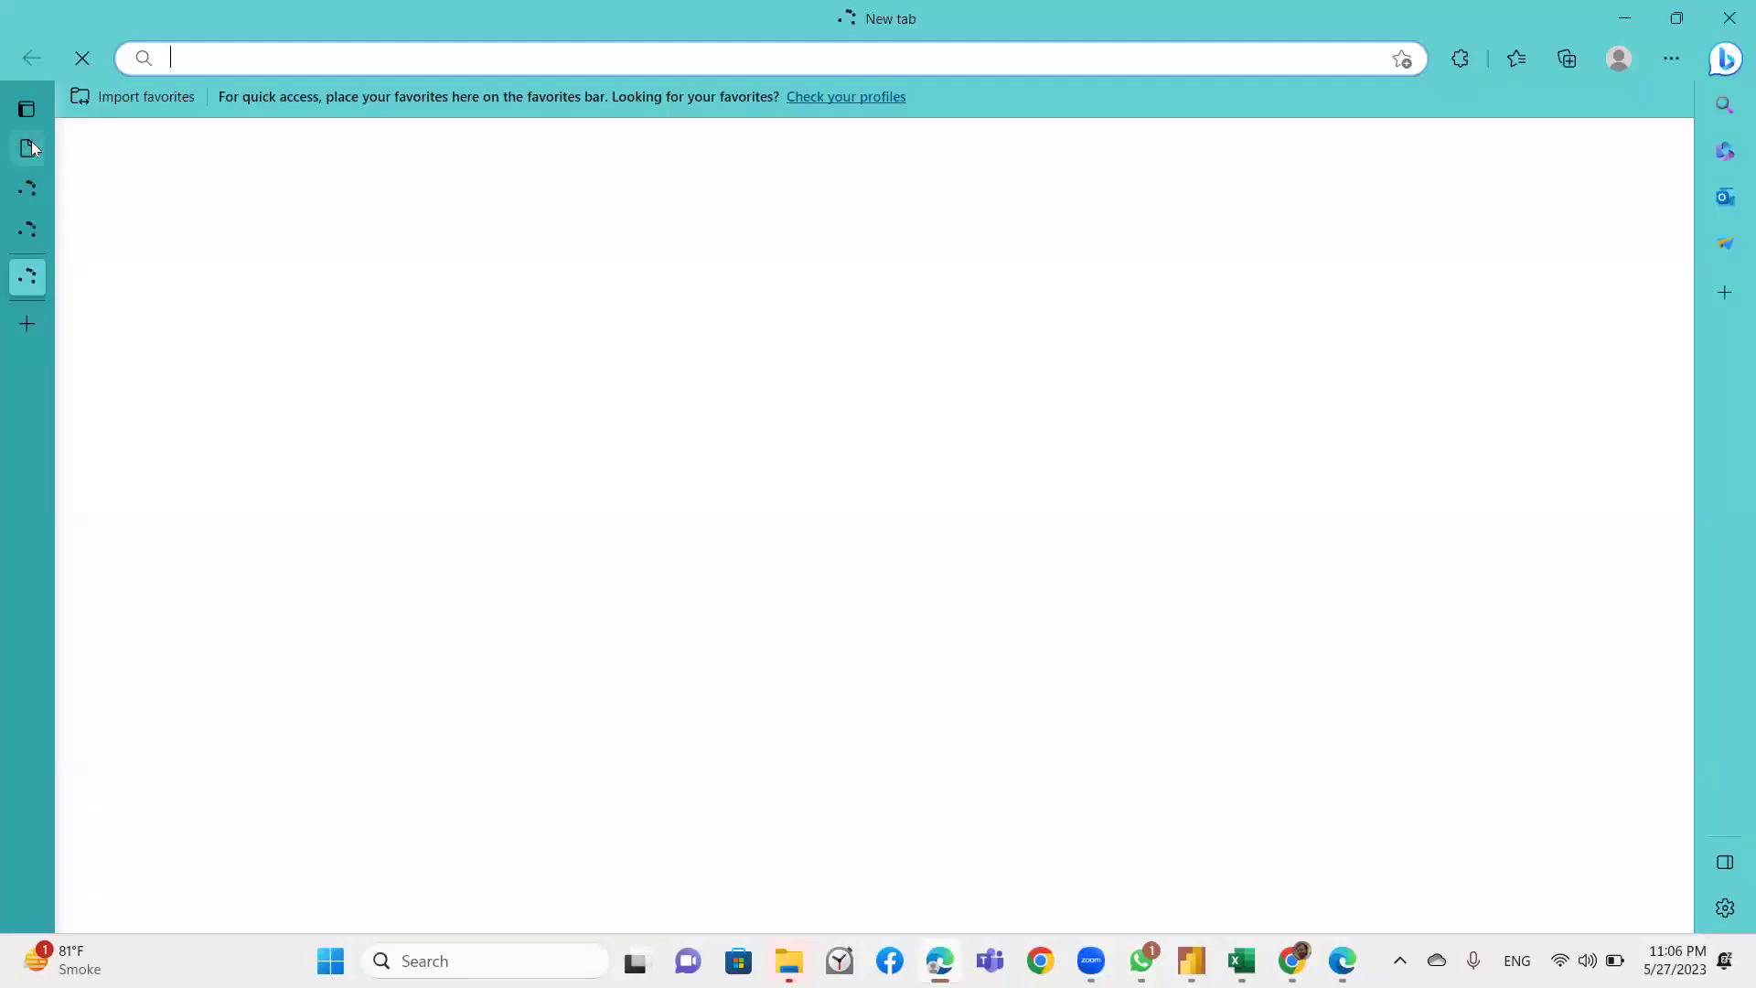
left_click(28, 148)
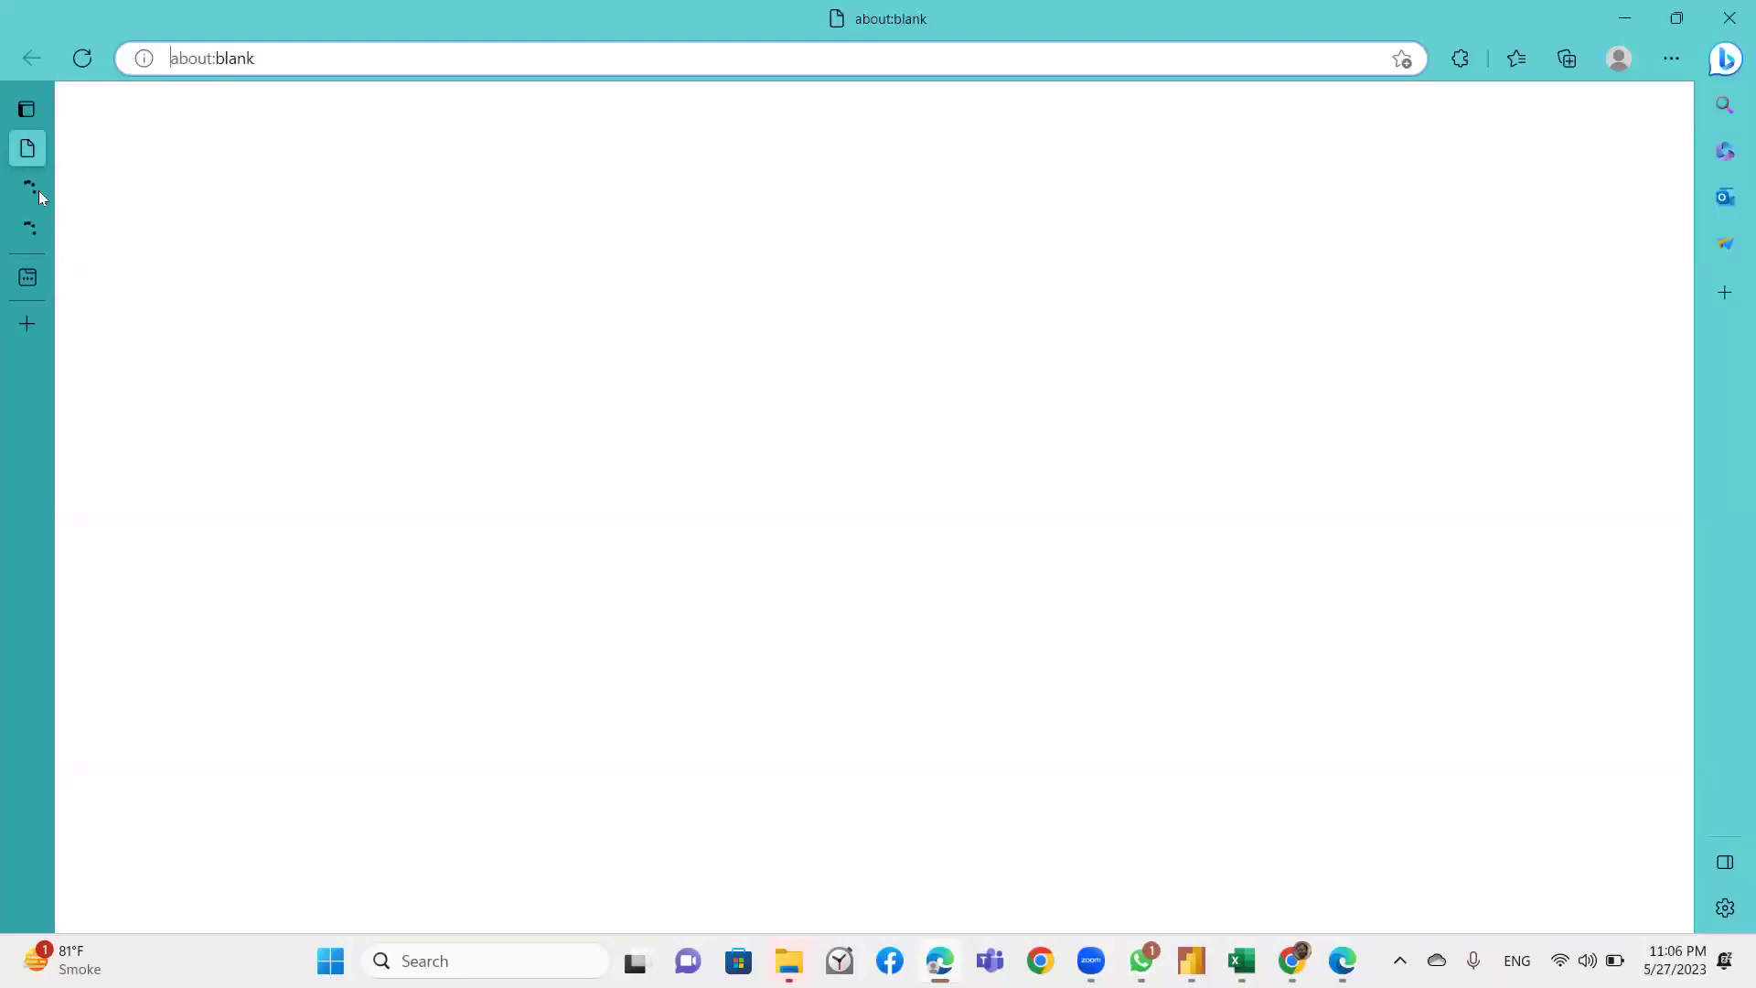
left_click(56, 190)
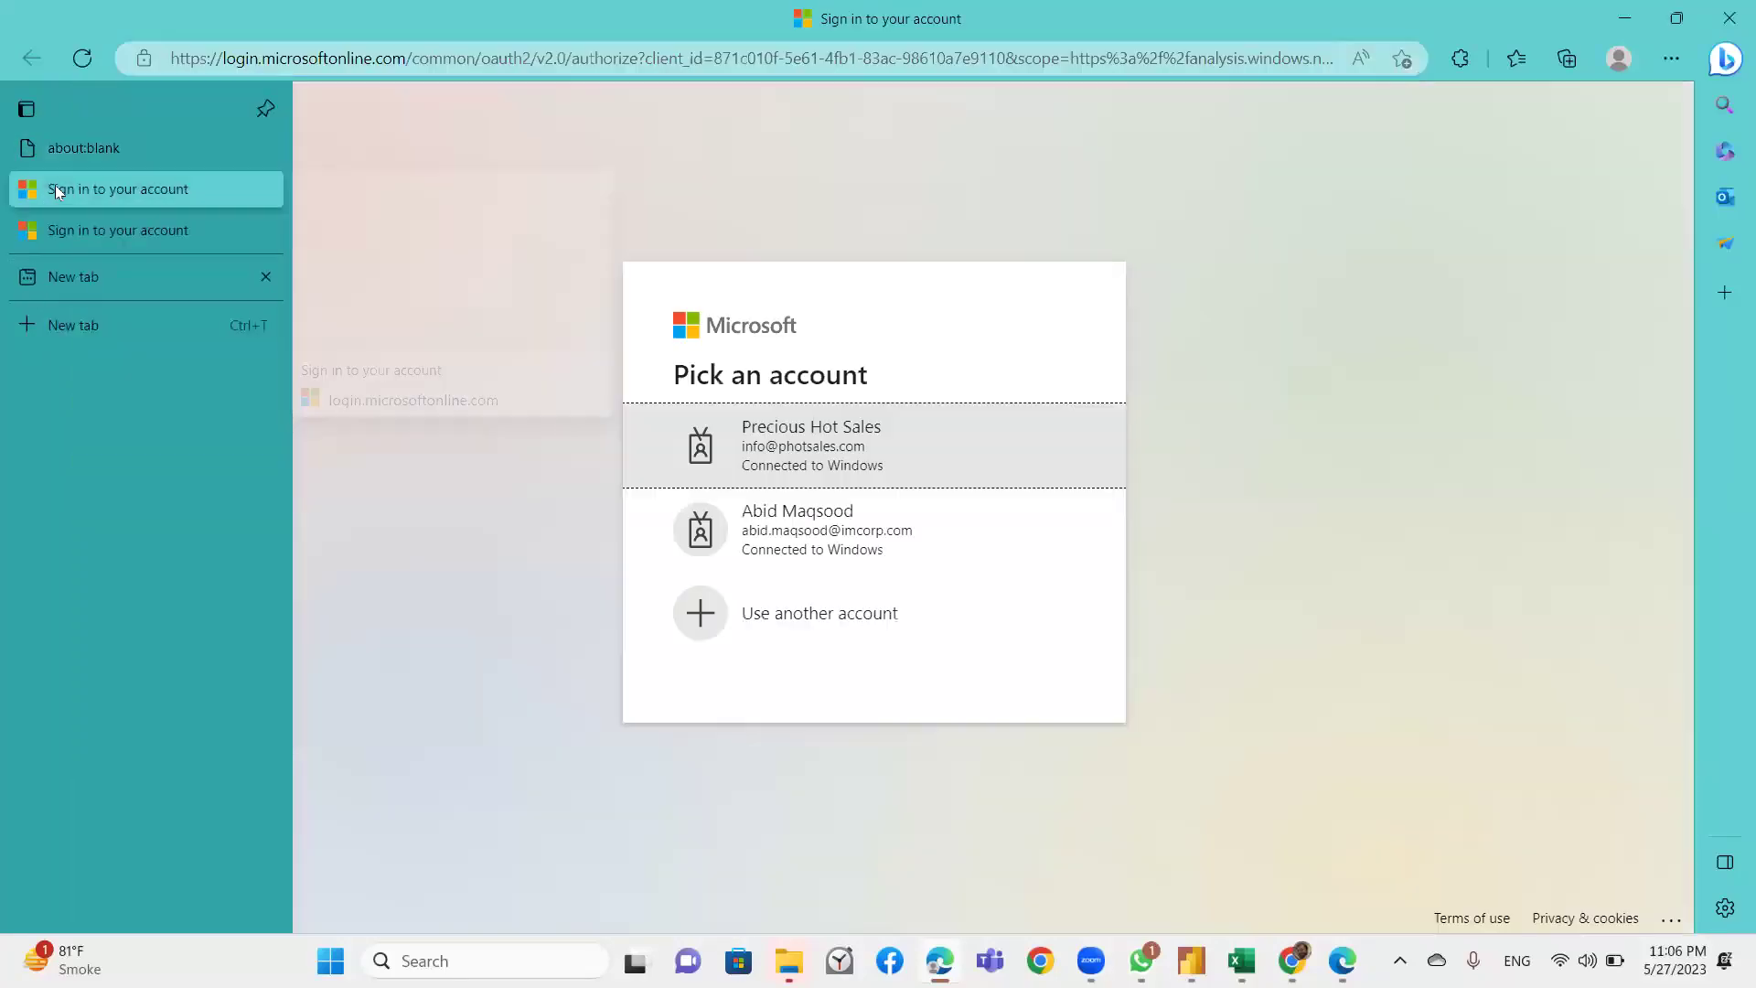
left_click_drag(823, 446, 817, 551)
left_click(817, 548)
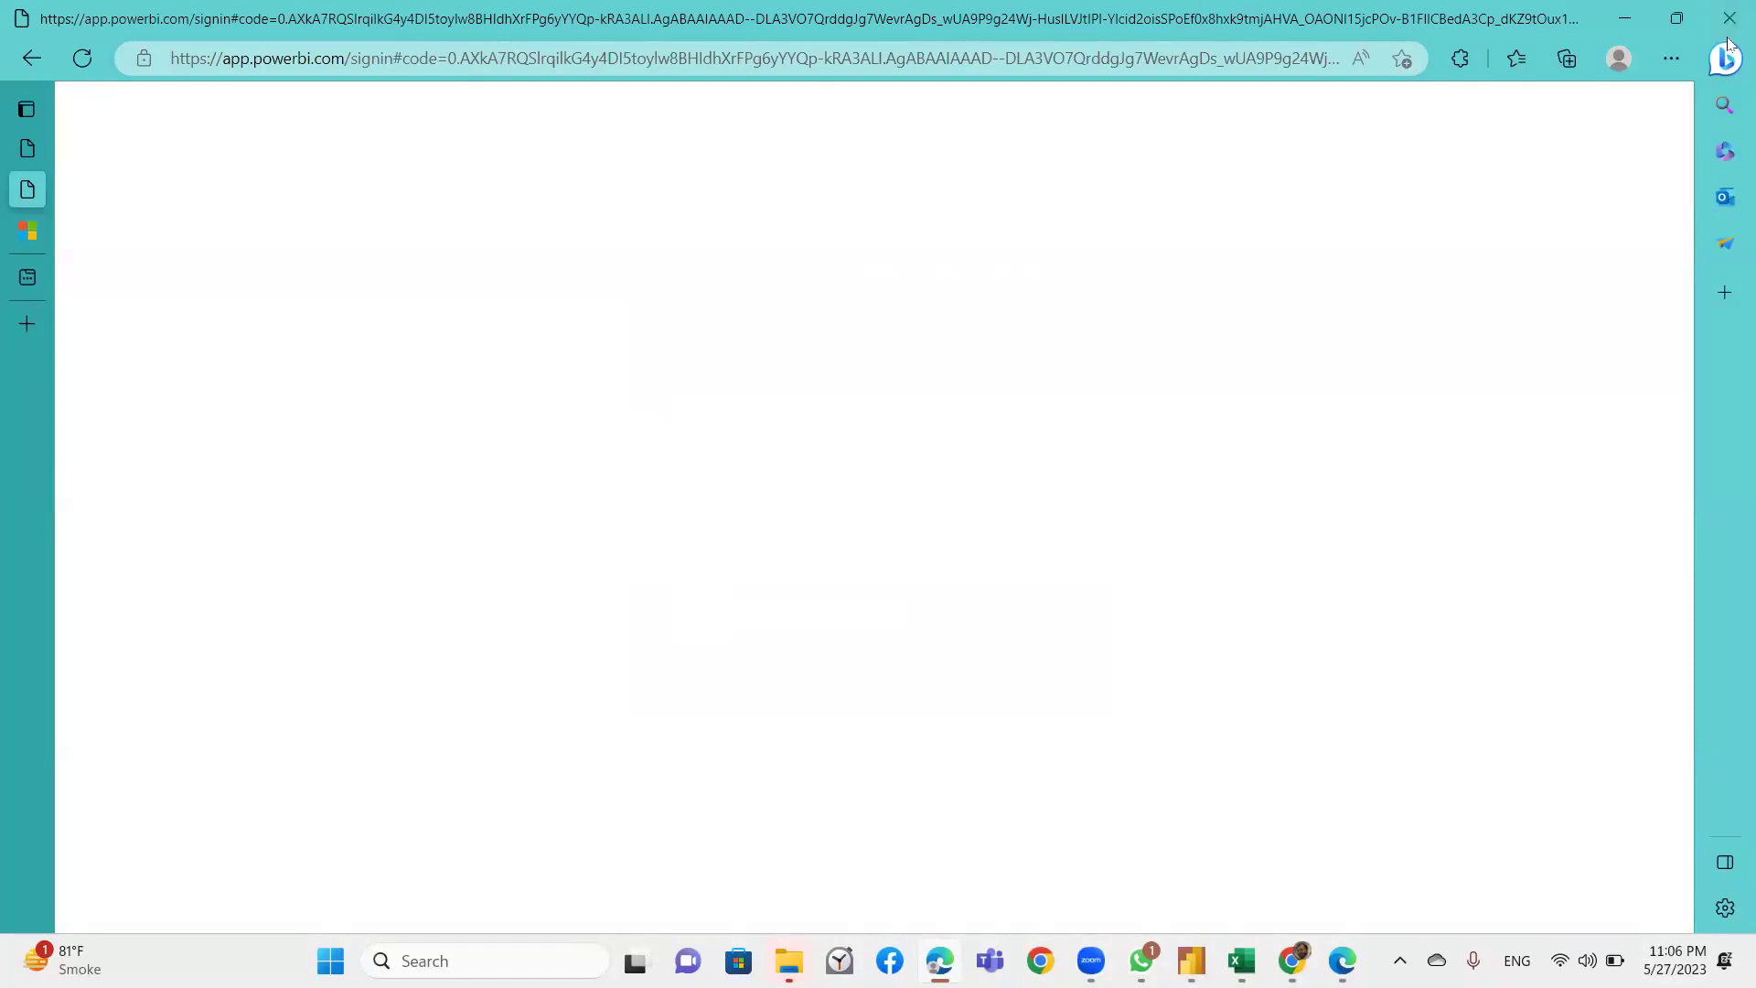
Pick the work account again, then move to the app.powerbi.com tabs and select the address.
left_click(41, 226)
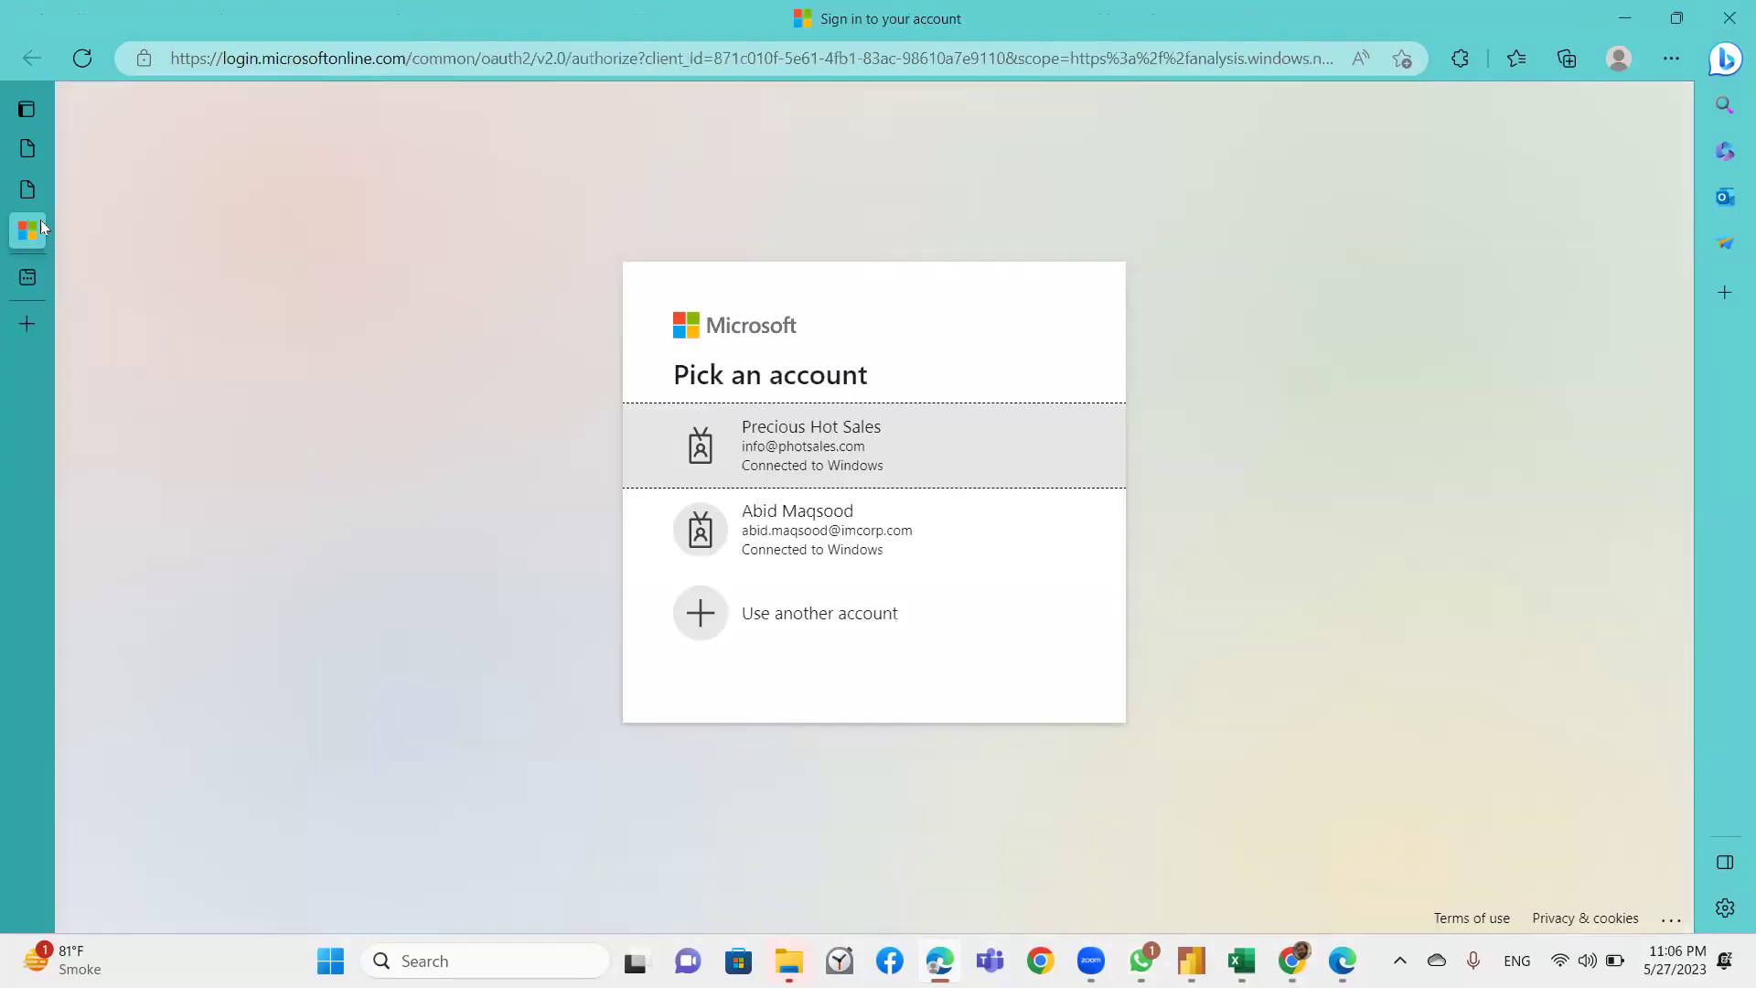
left_click(792, 549)
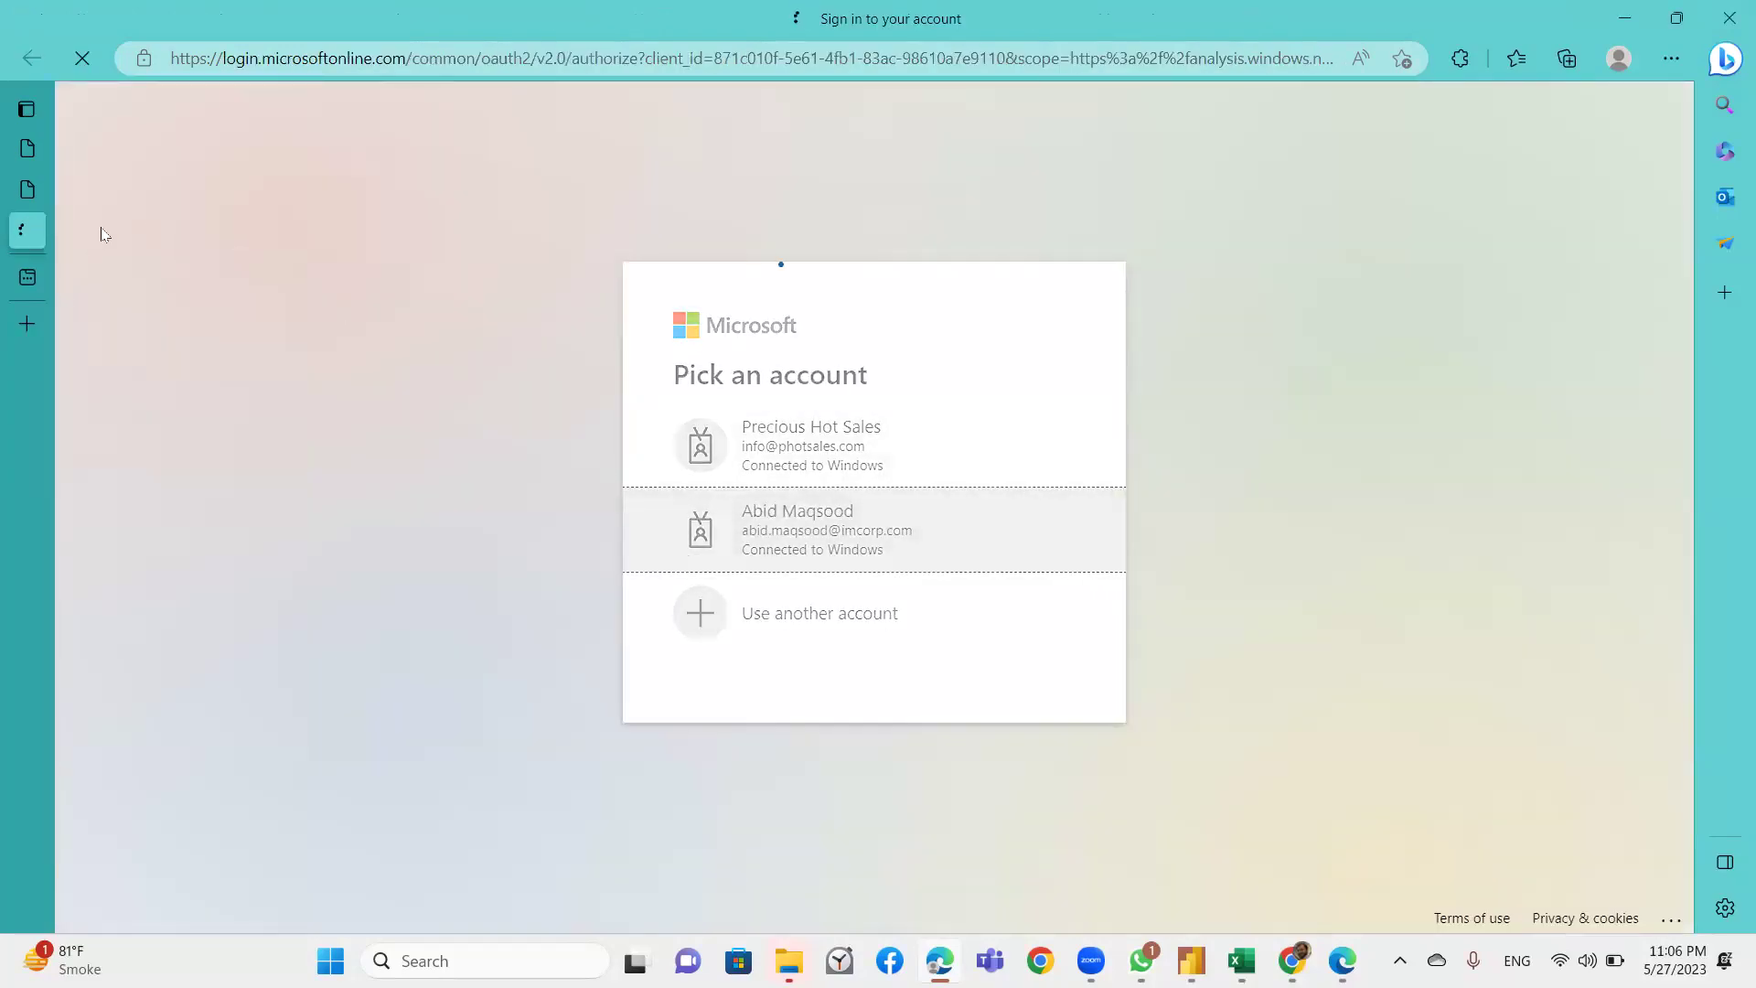
mouse_move(25, 230)
left_click(40, 186)
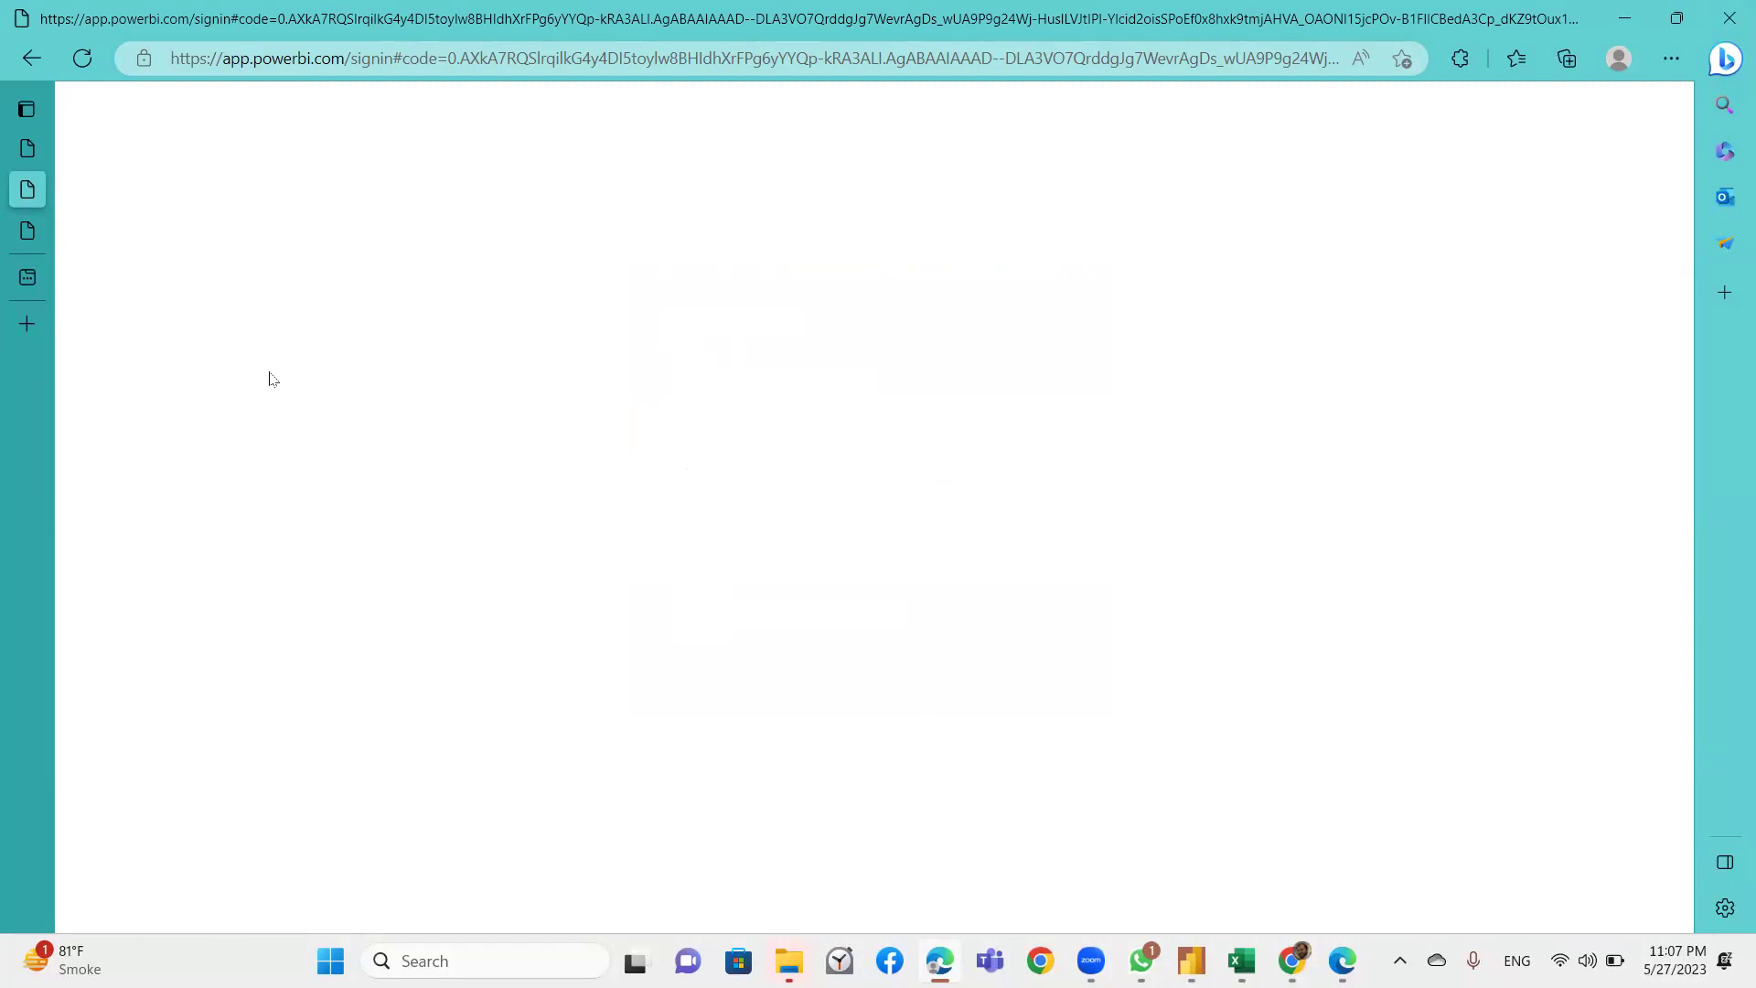
left_click(27, 231)
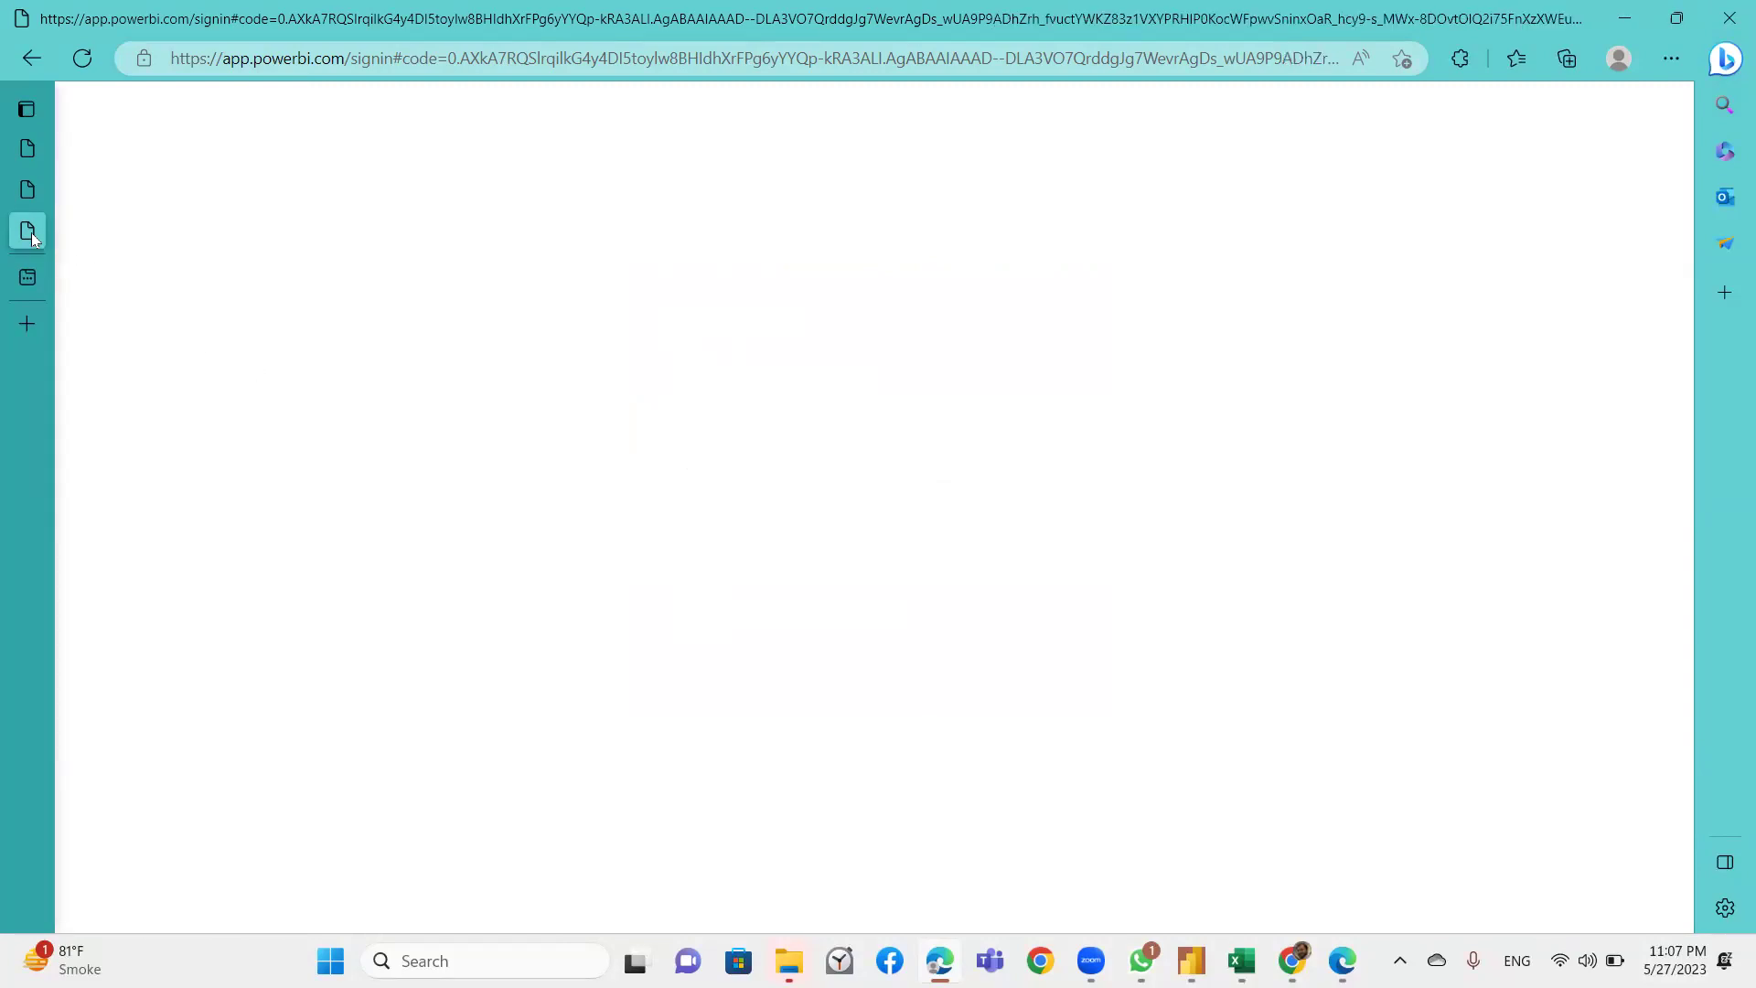
left_click(353, 60)
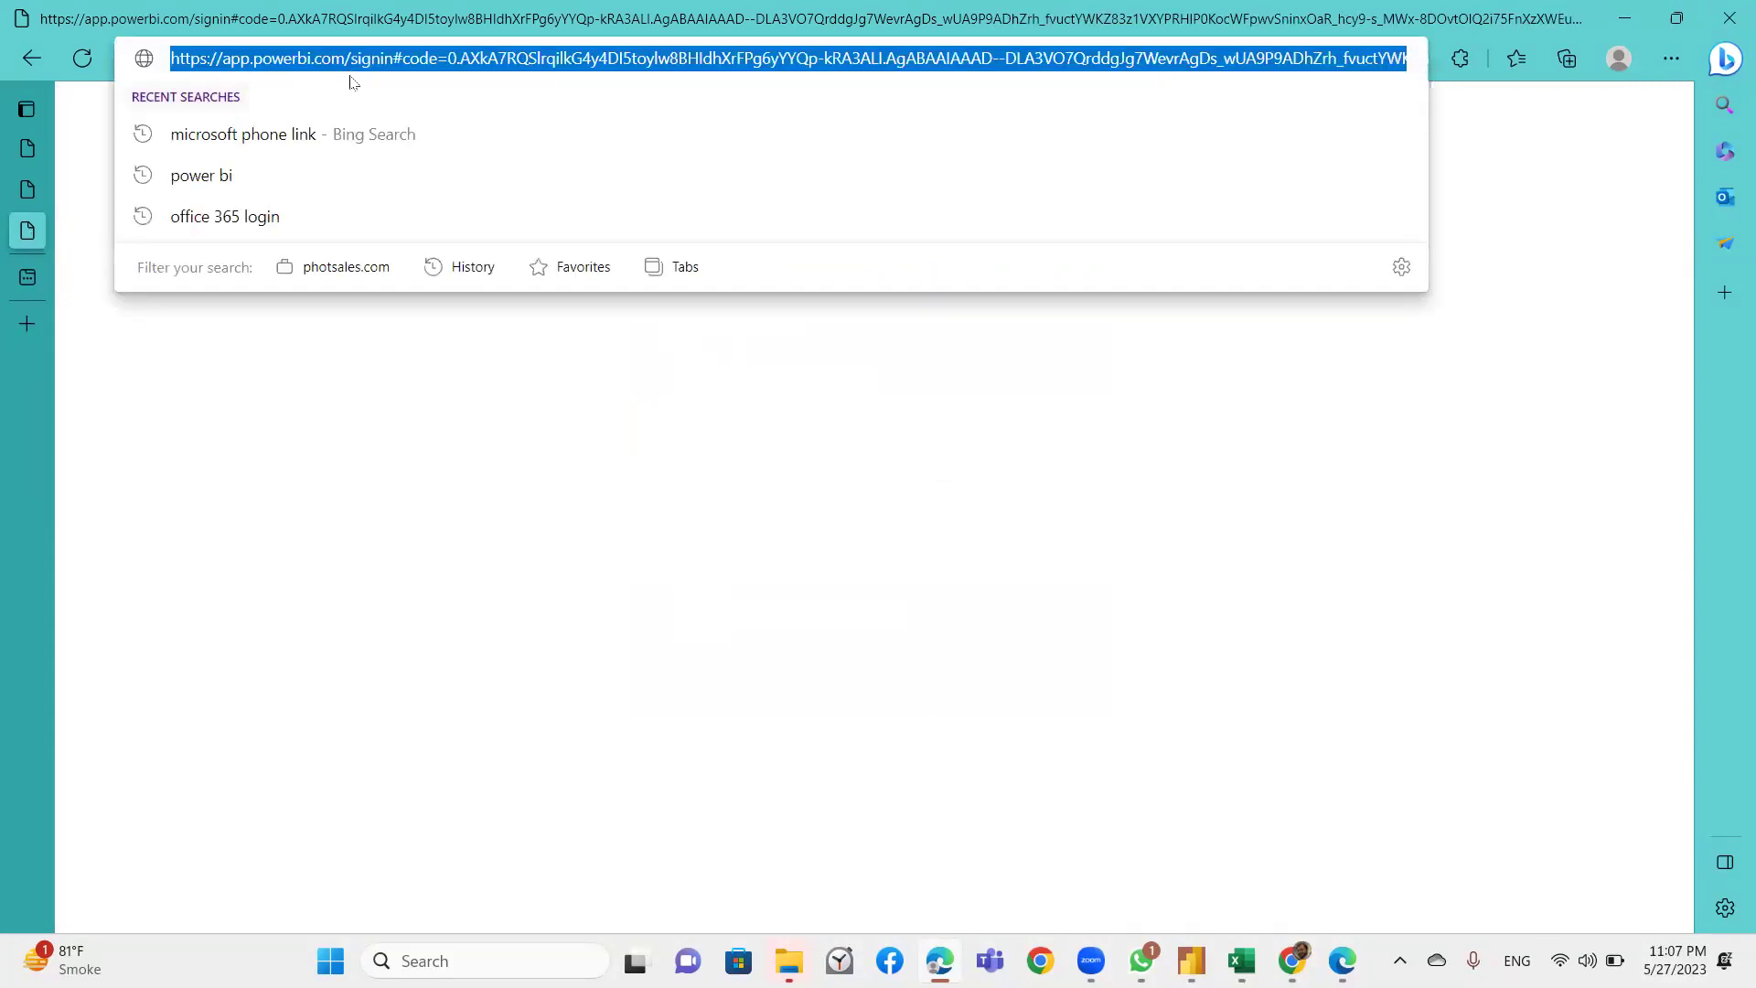
Search 'power bi', open the Microsoft Power BI result, and sign in with the work account.
left_click(261, 177)
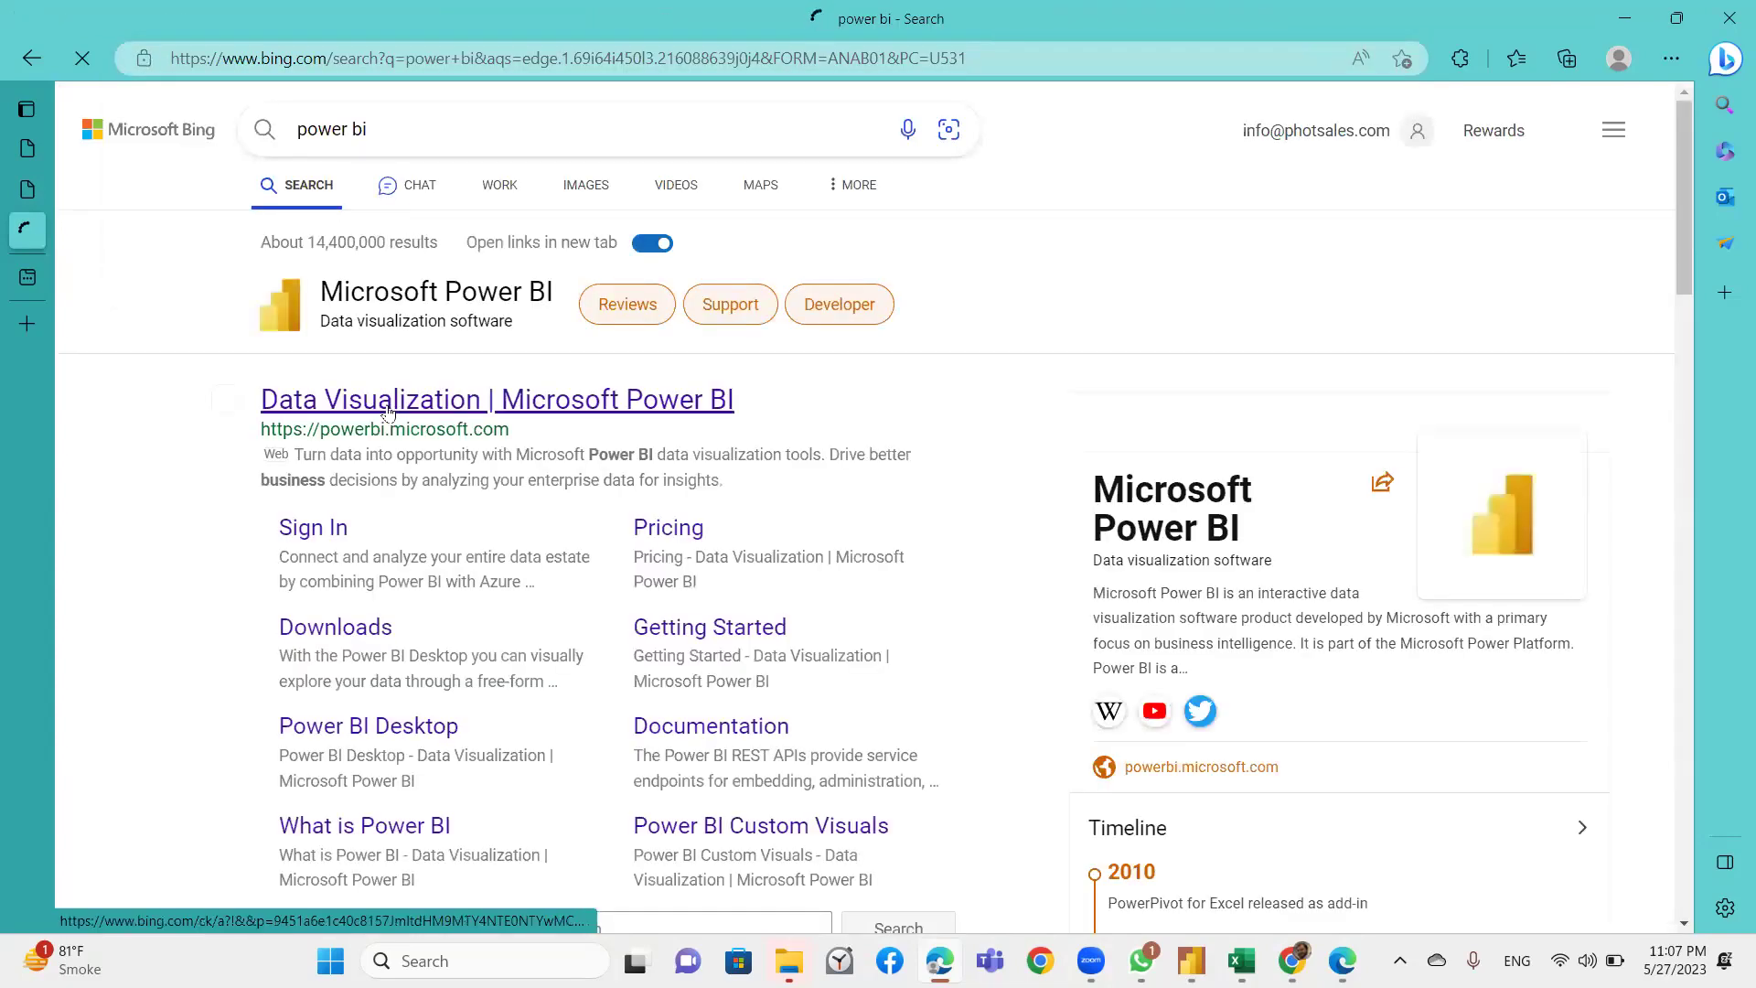
left_click(388, 407)
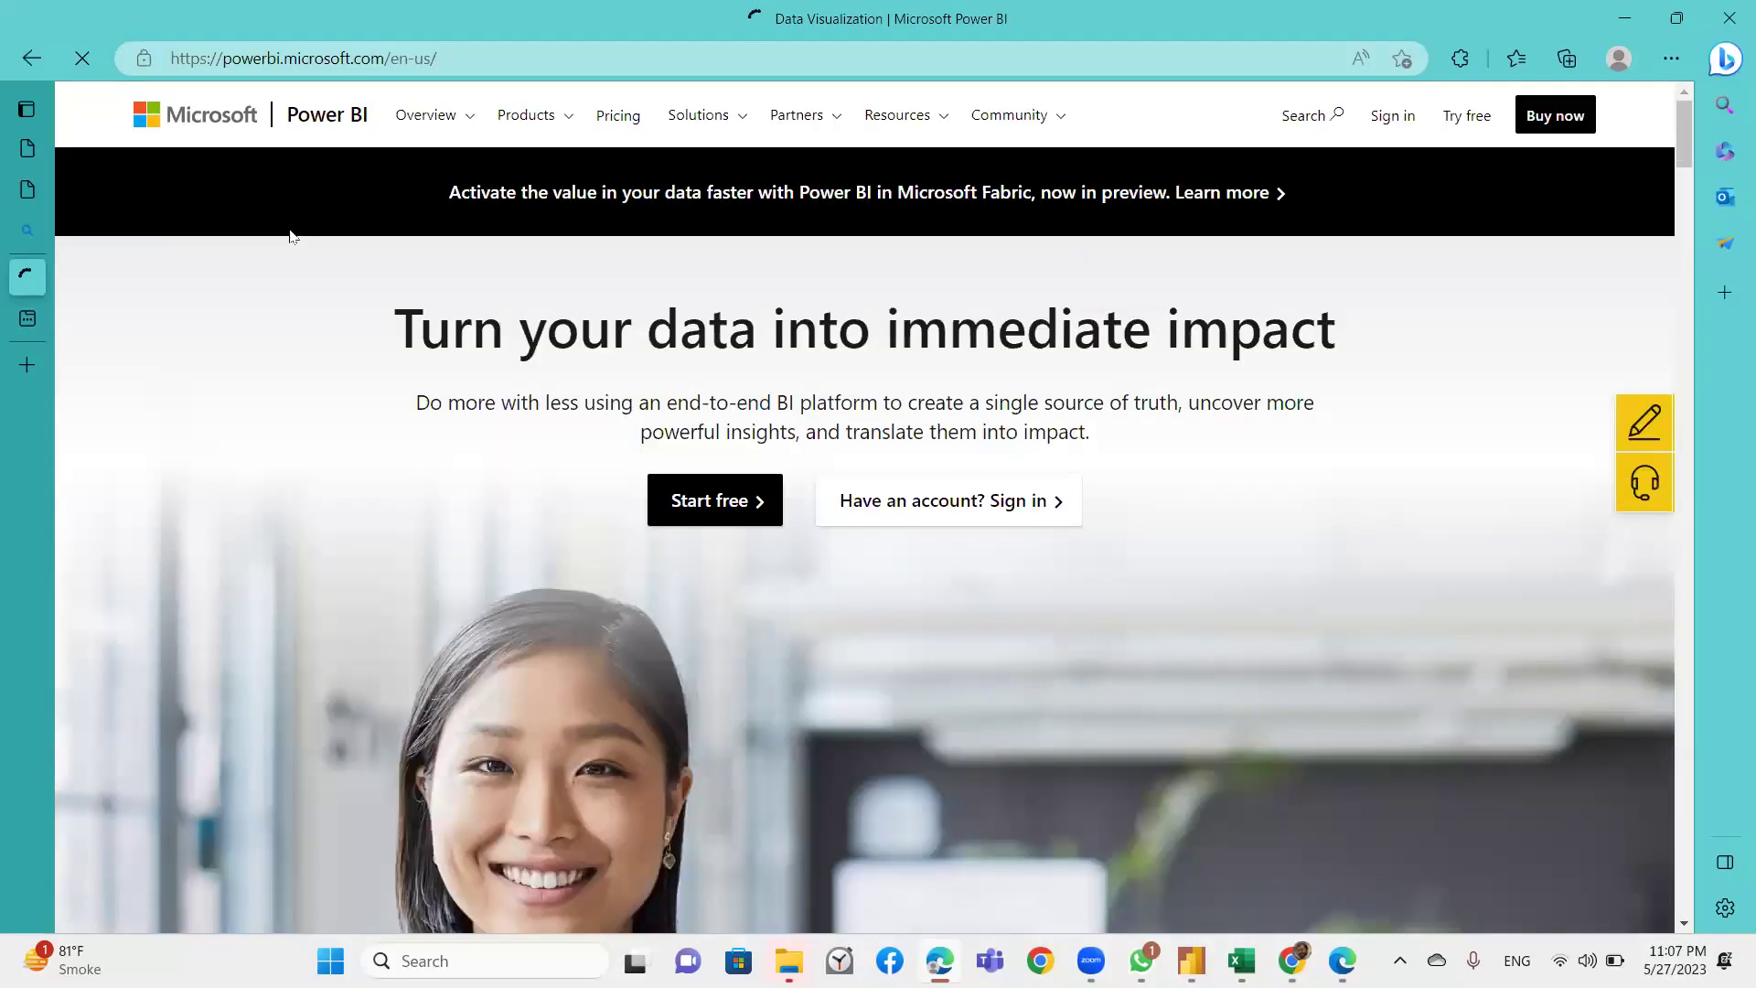
left_click(1392, 115)
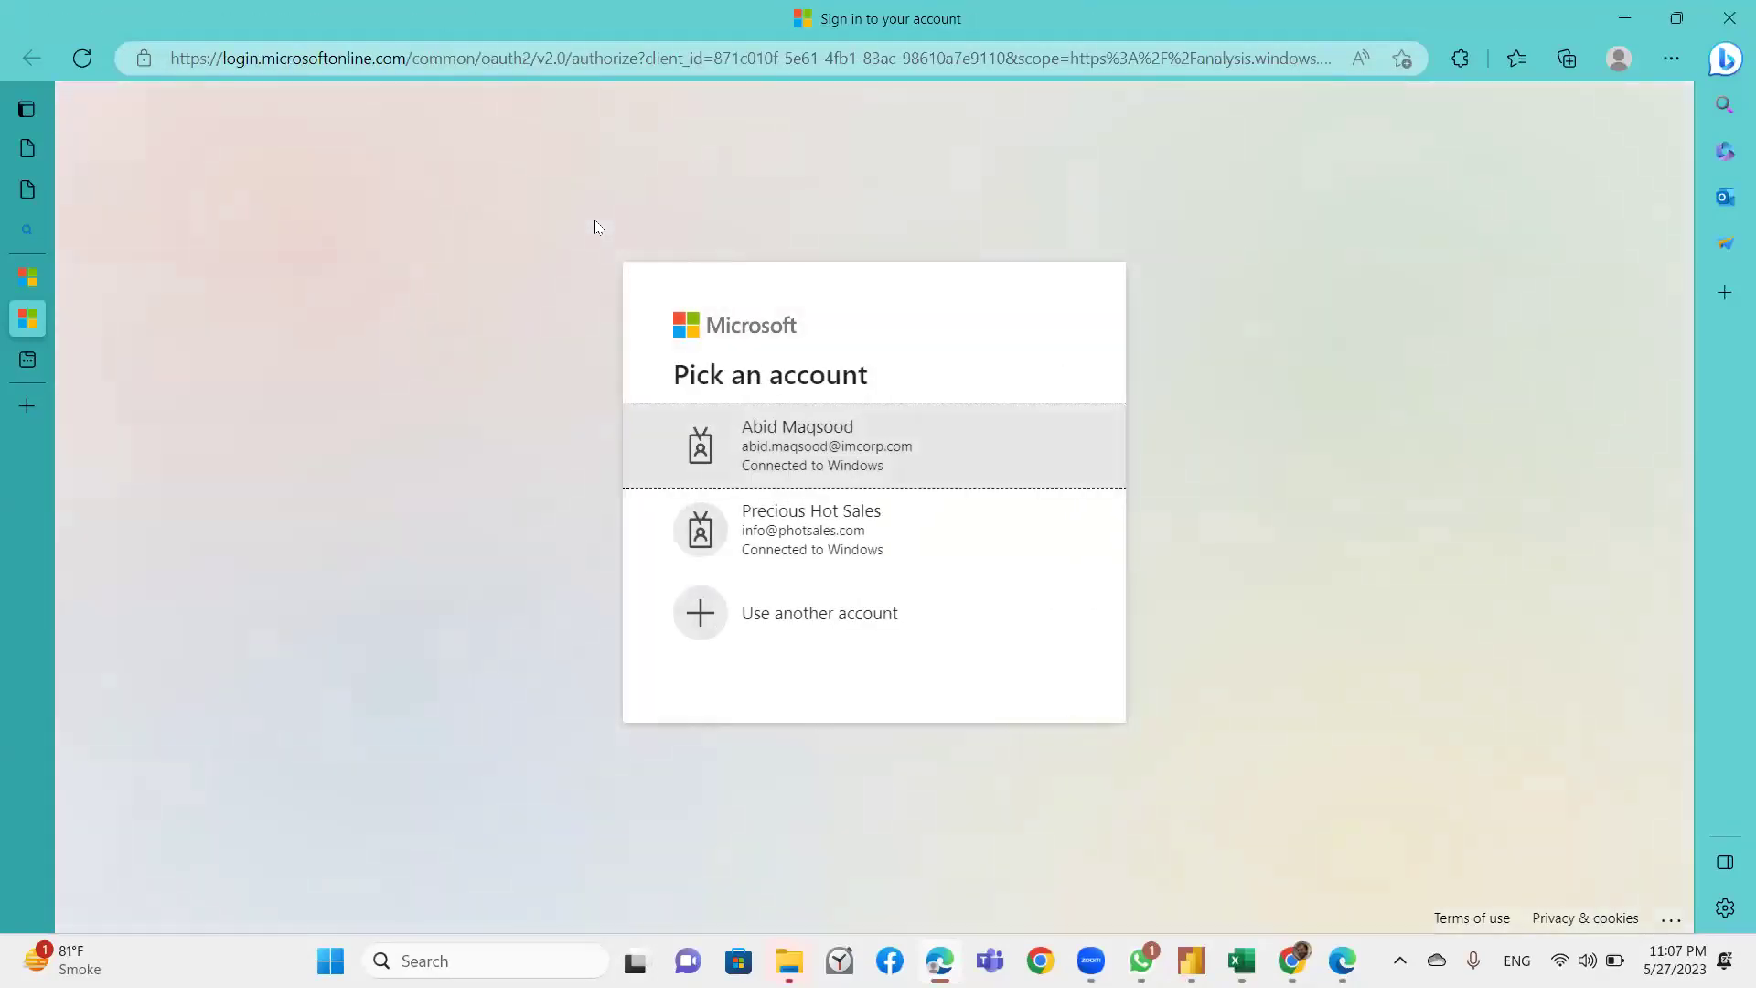
left_click(796, 439)
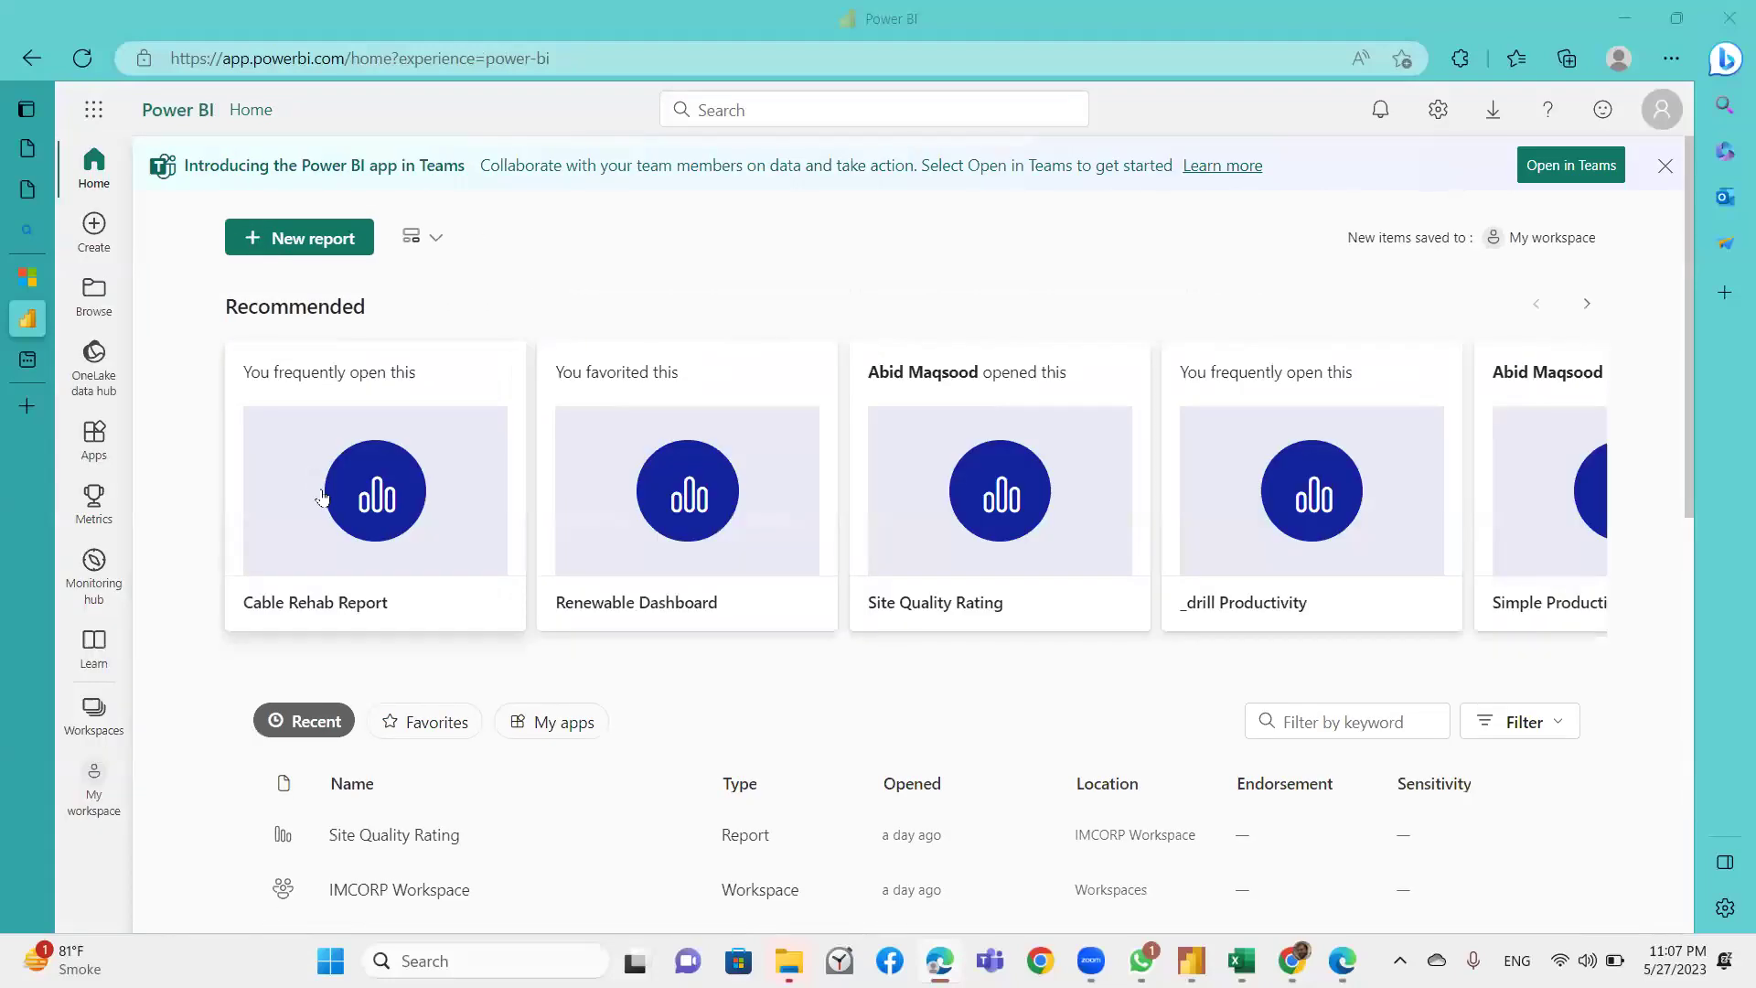
Scroll the Power BI Home page down to the Recent list and back up.
scroll(313, 461, "down", 3)
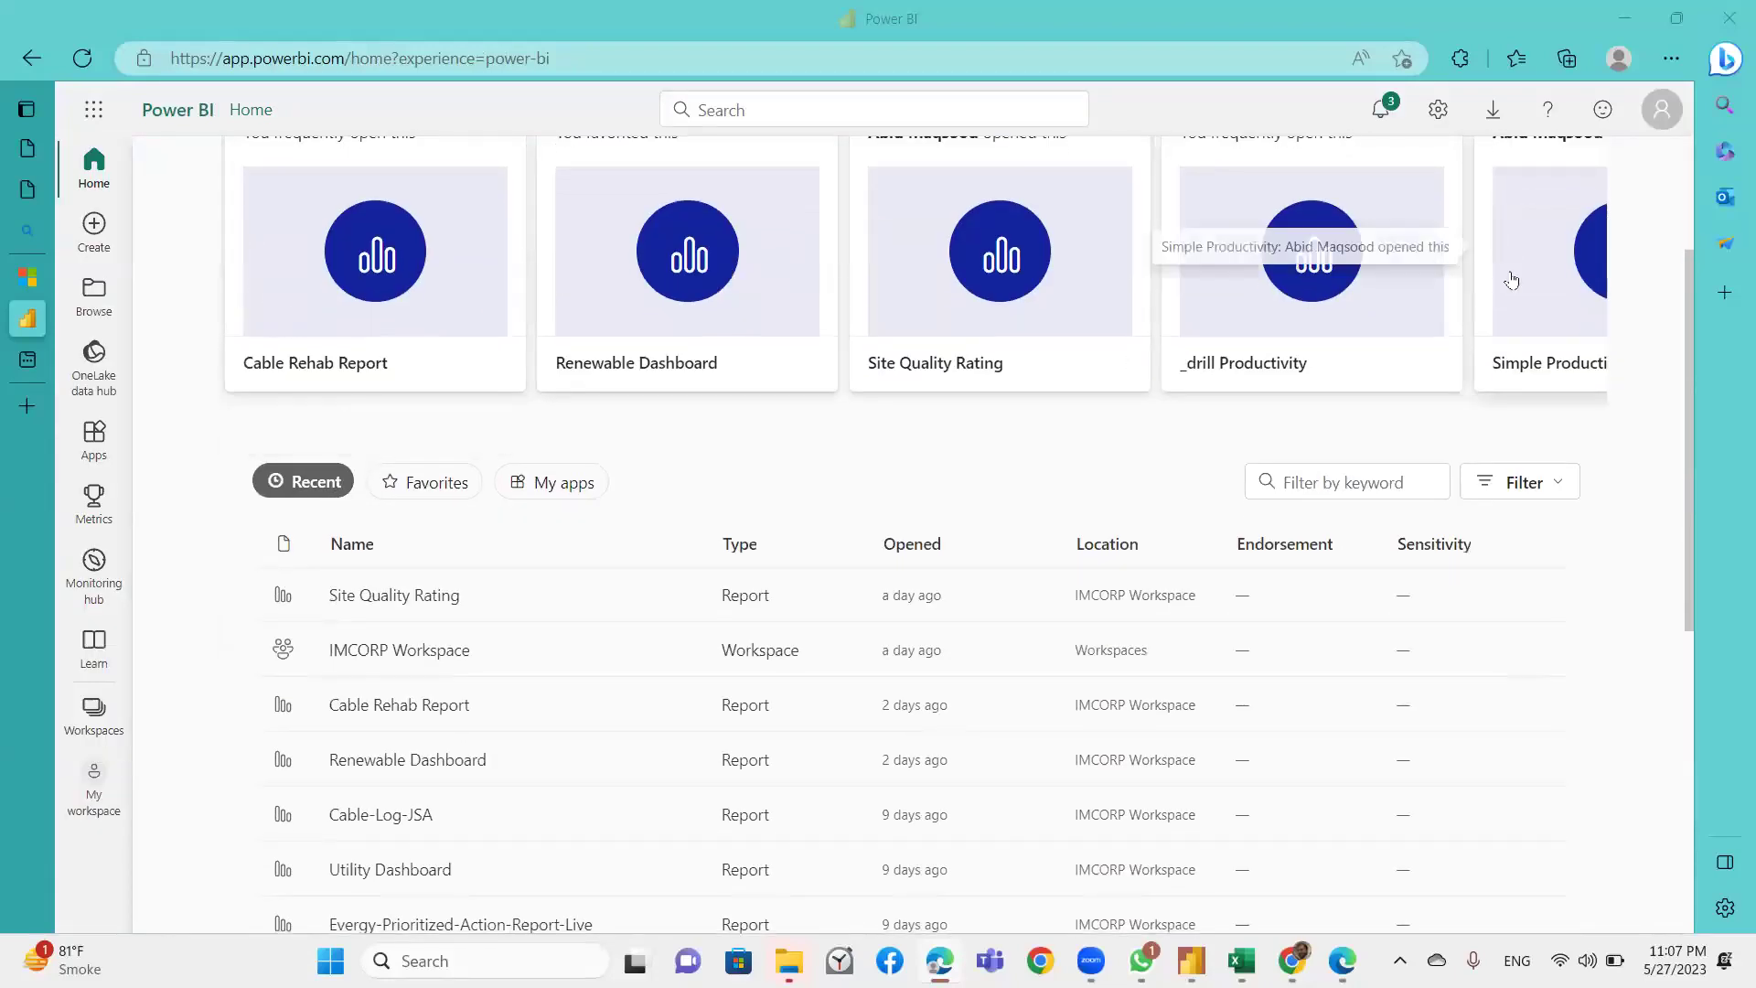
scroll(706, 580, "up", 3)
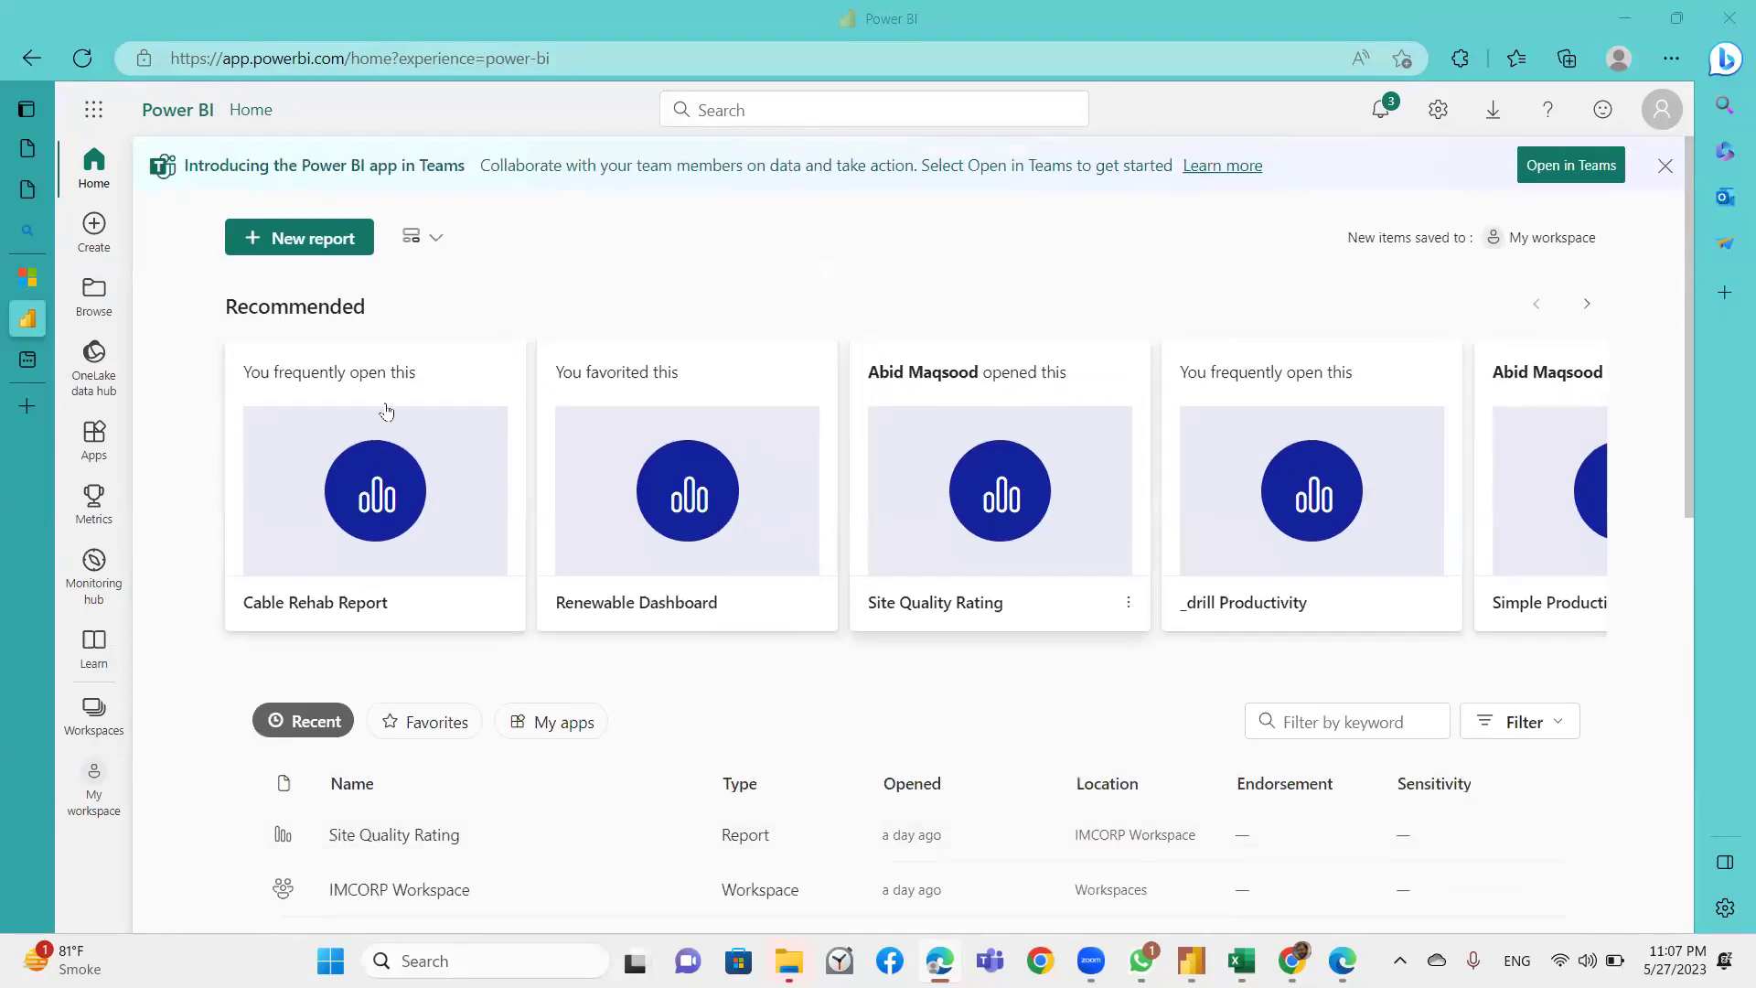
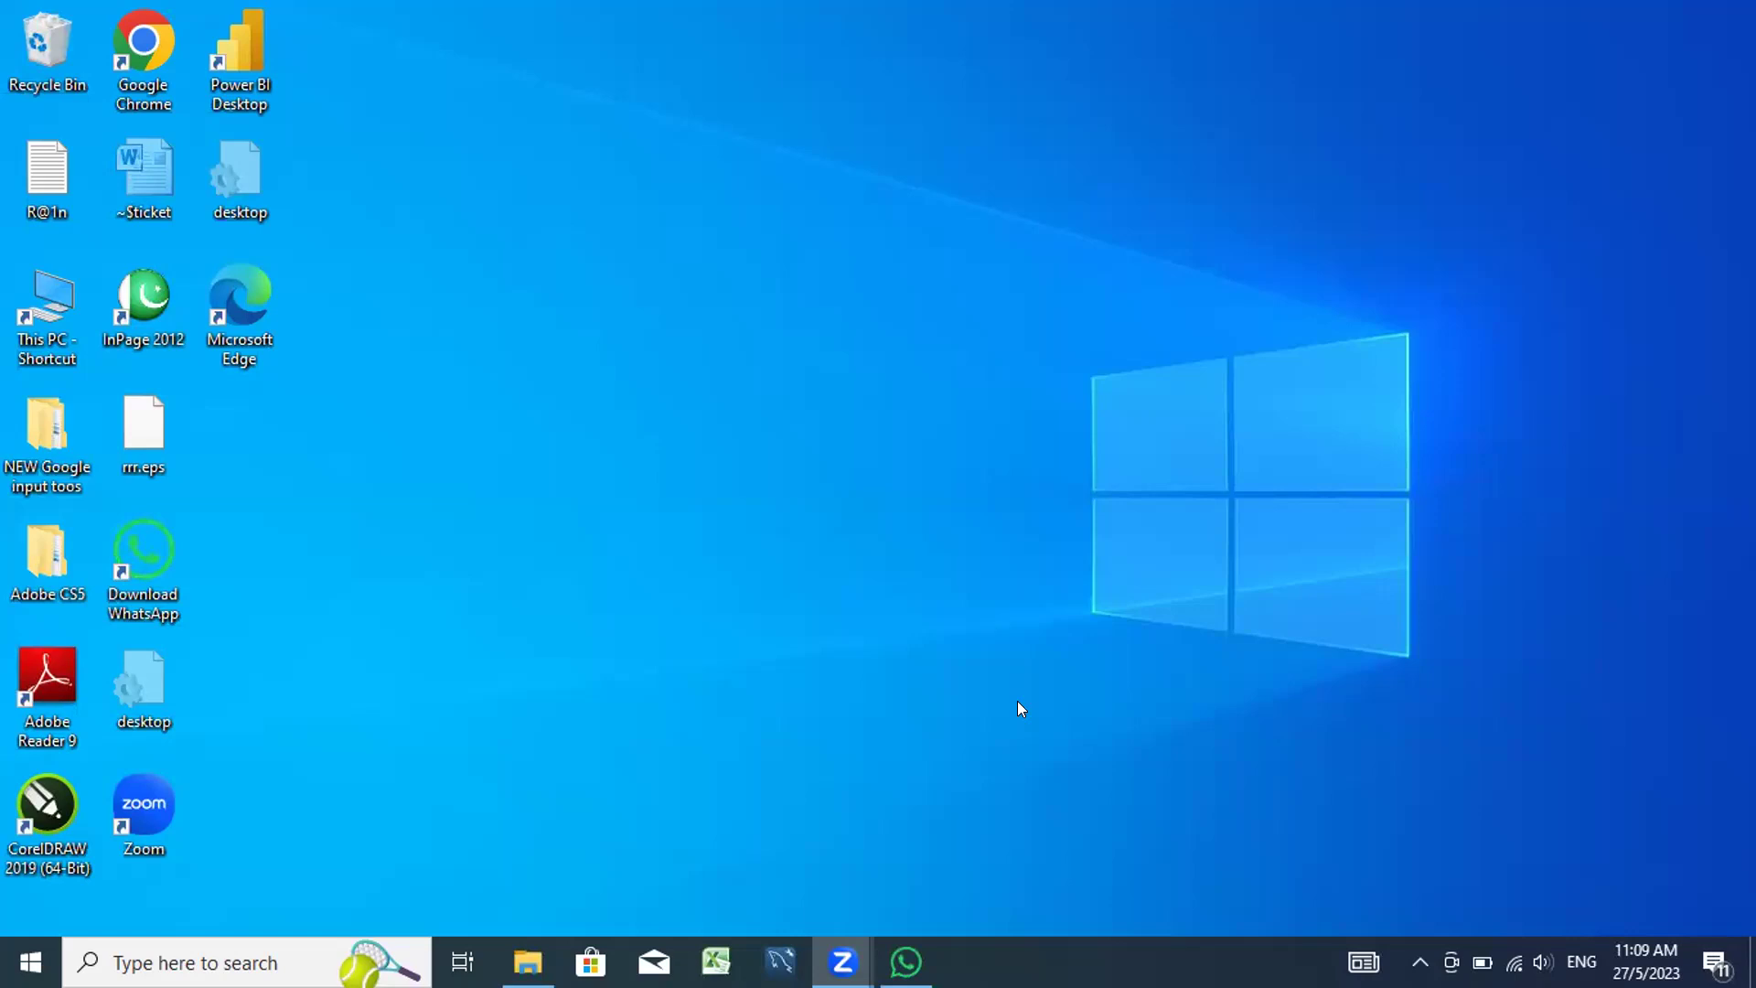
Bring up the desktop right-click menu, then dismiss it.
right_click(846, 911)
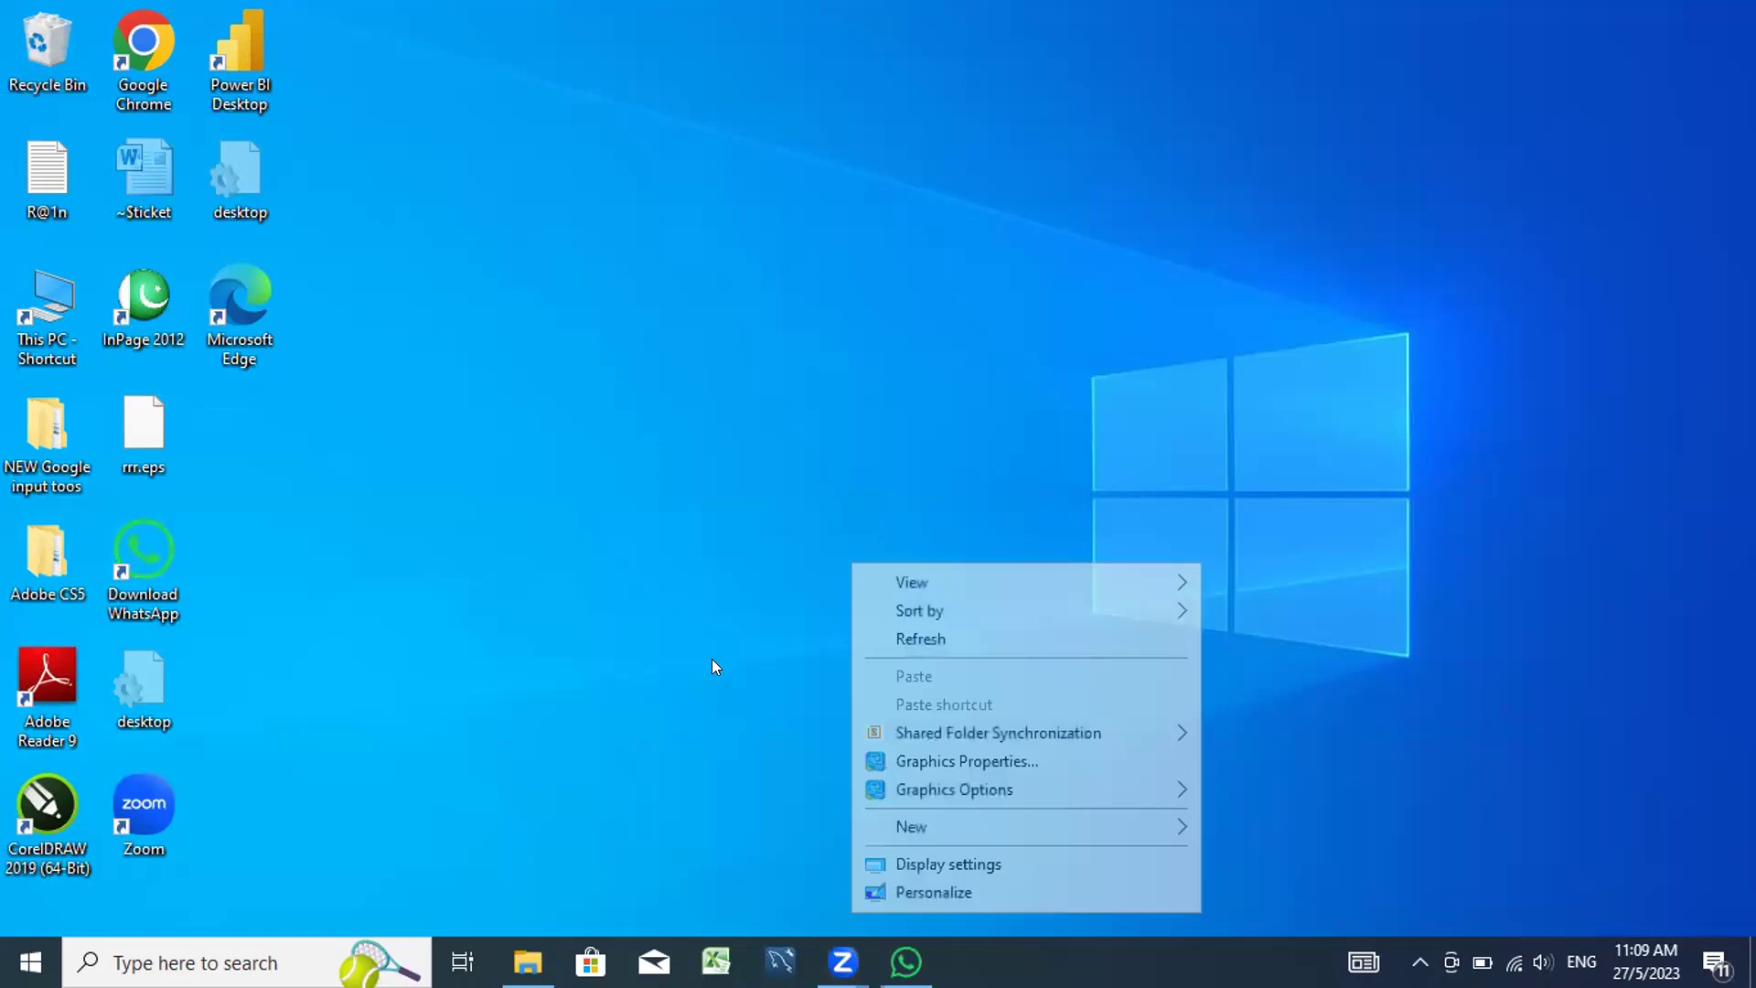
left_click(1295, 564)
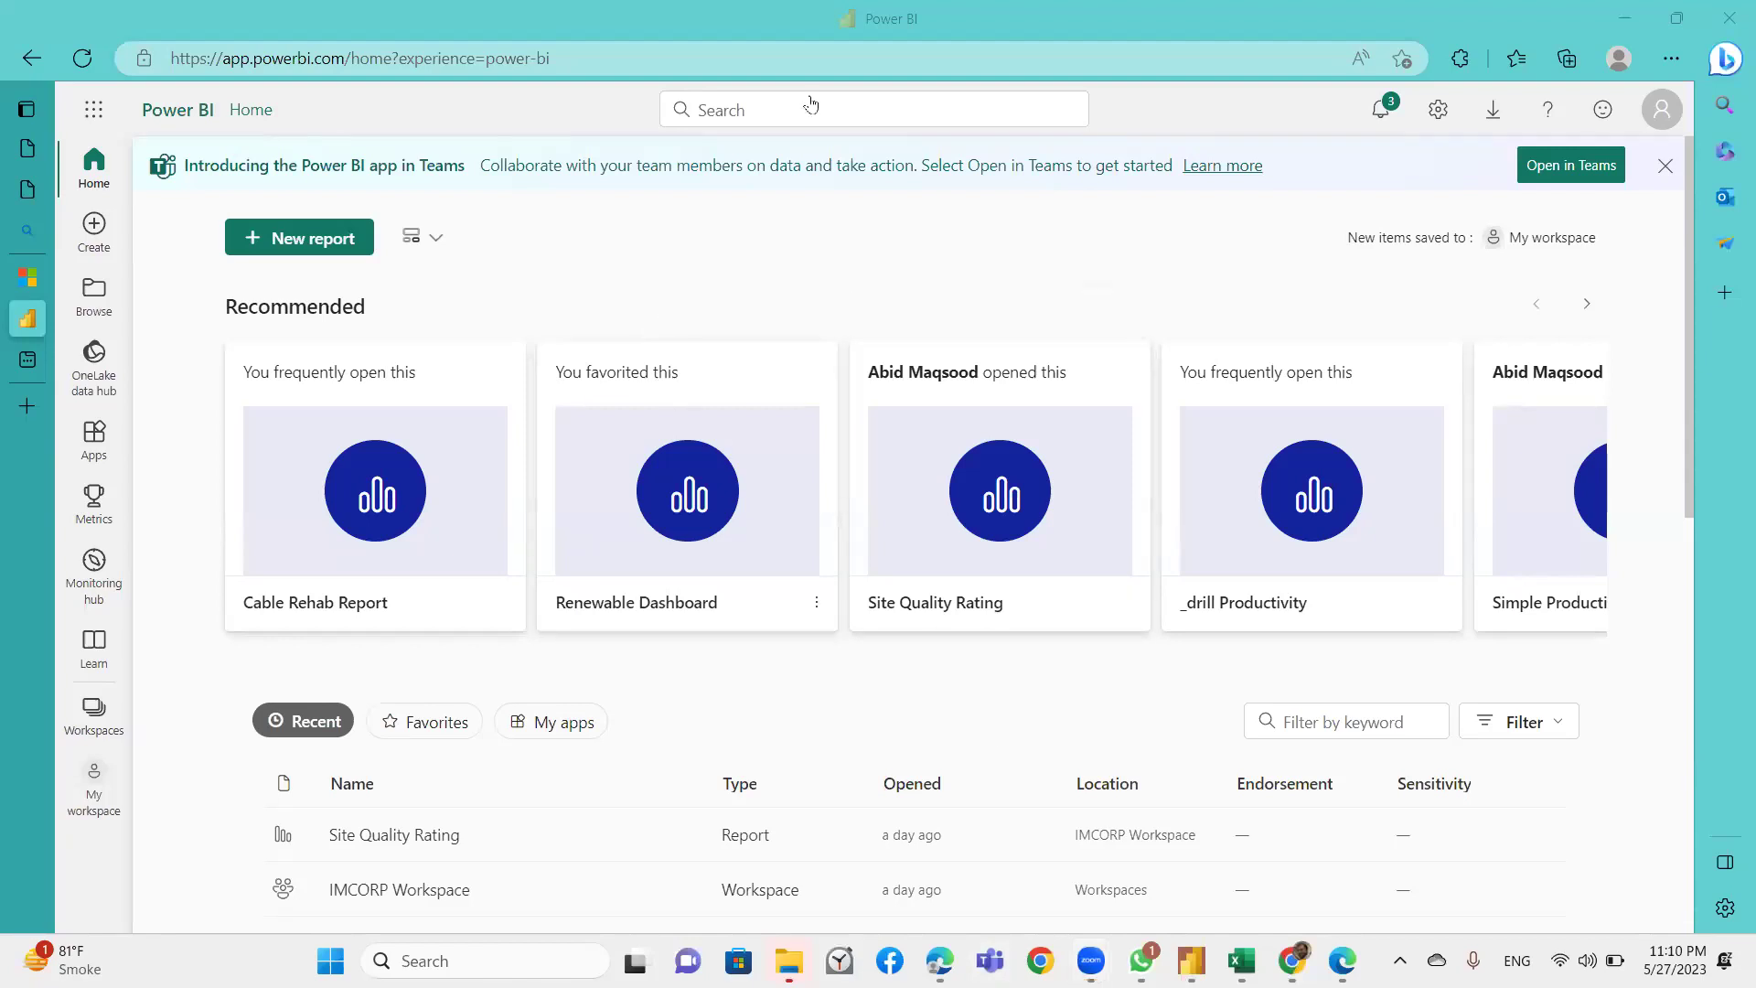
In Teams, open the Power BI personal app from the installed apps list.
key("alt+Tab")
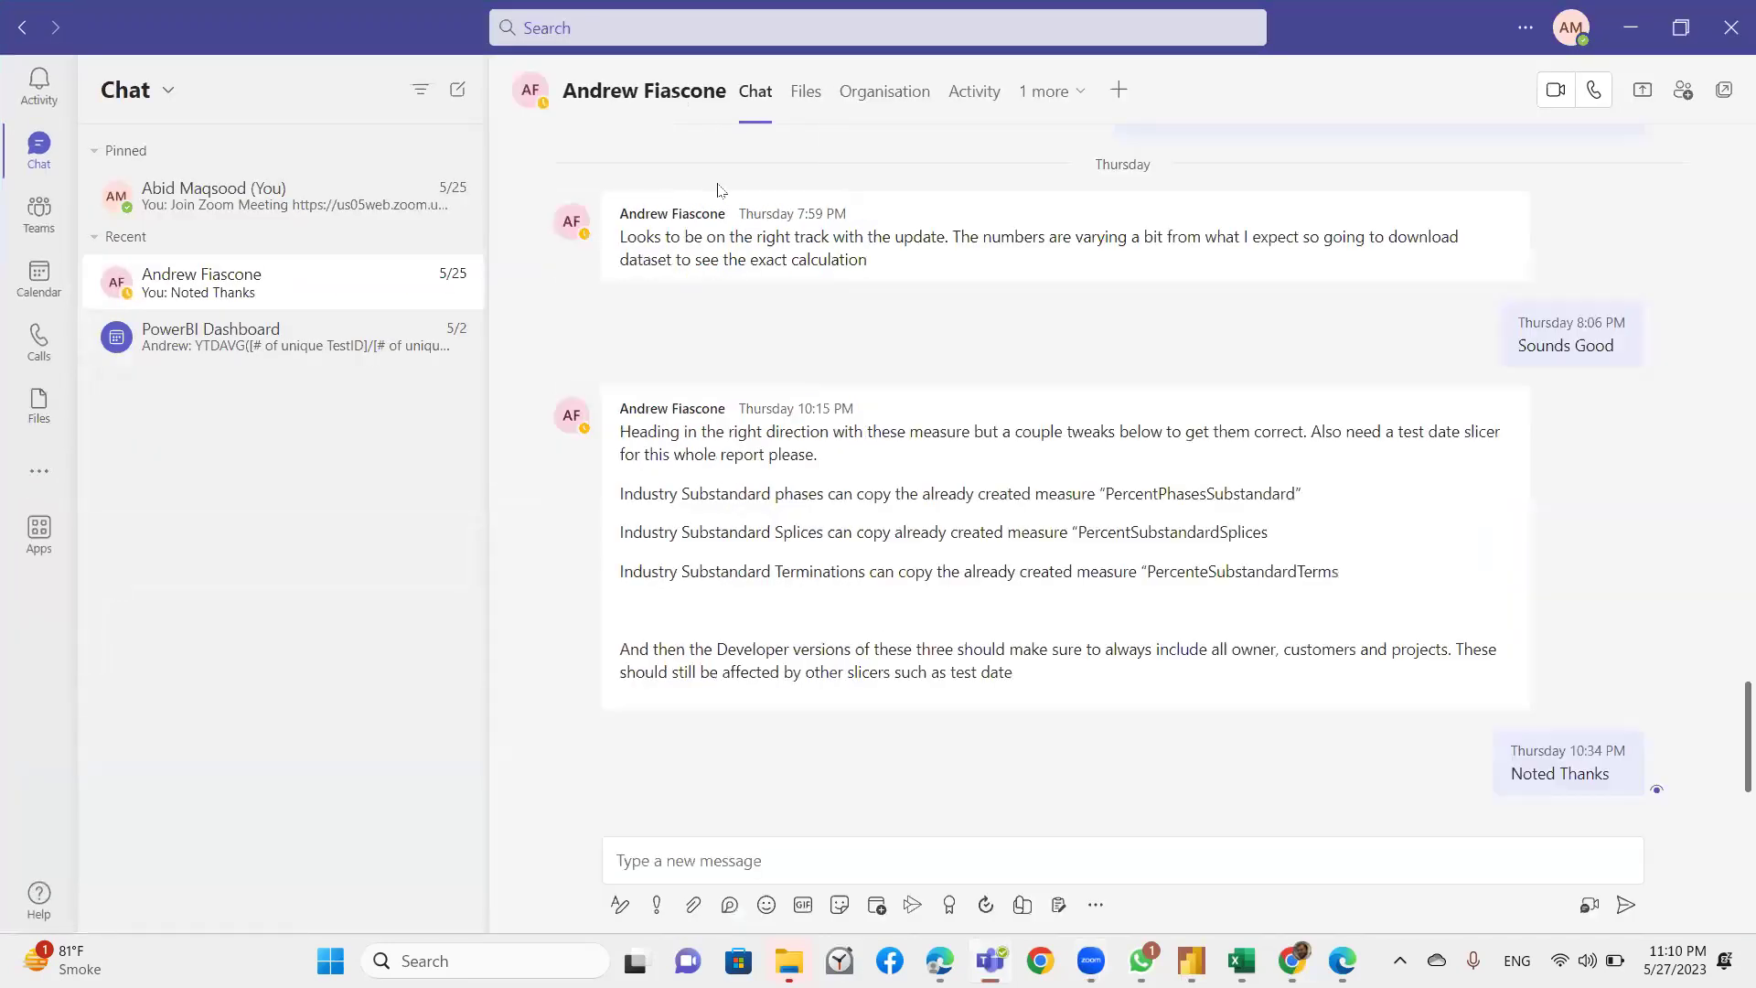
left_click(39, 531)
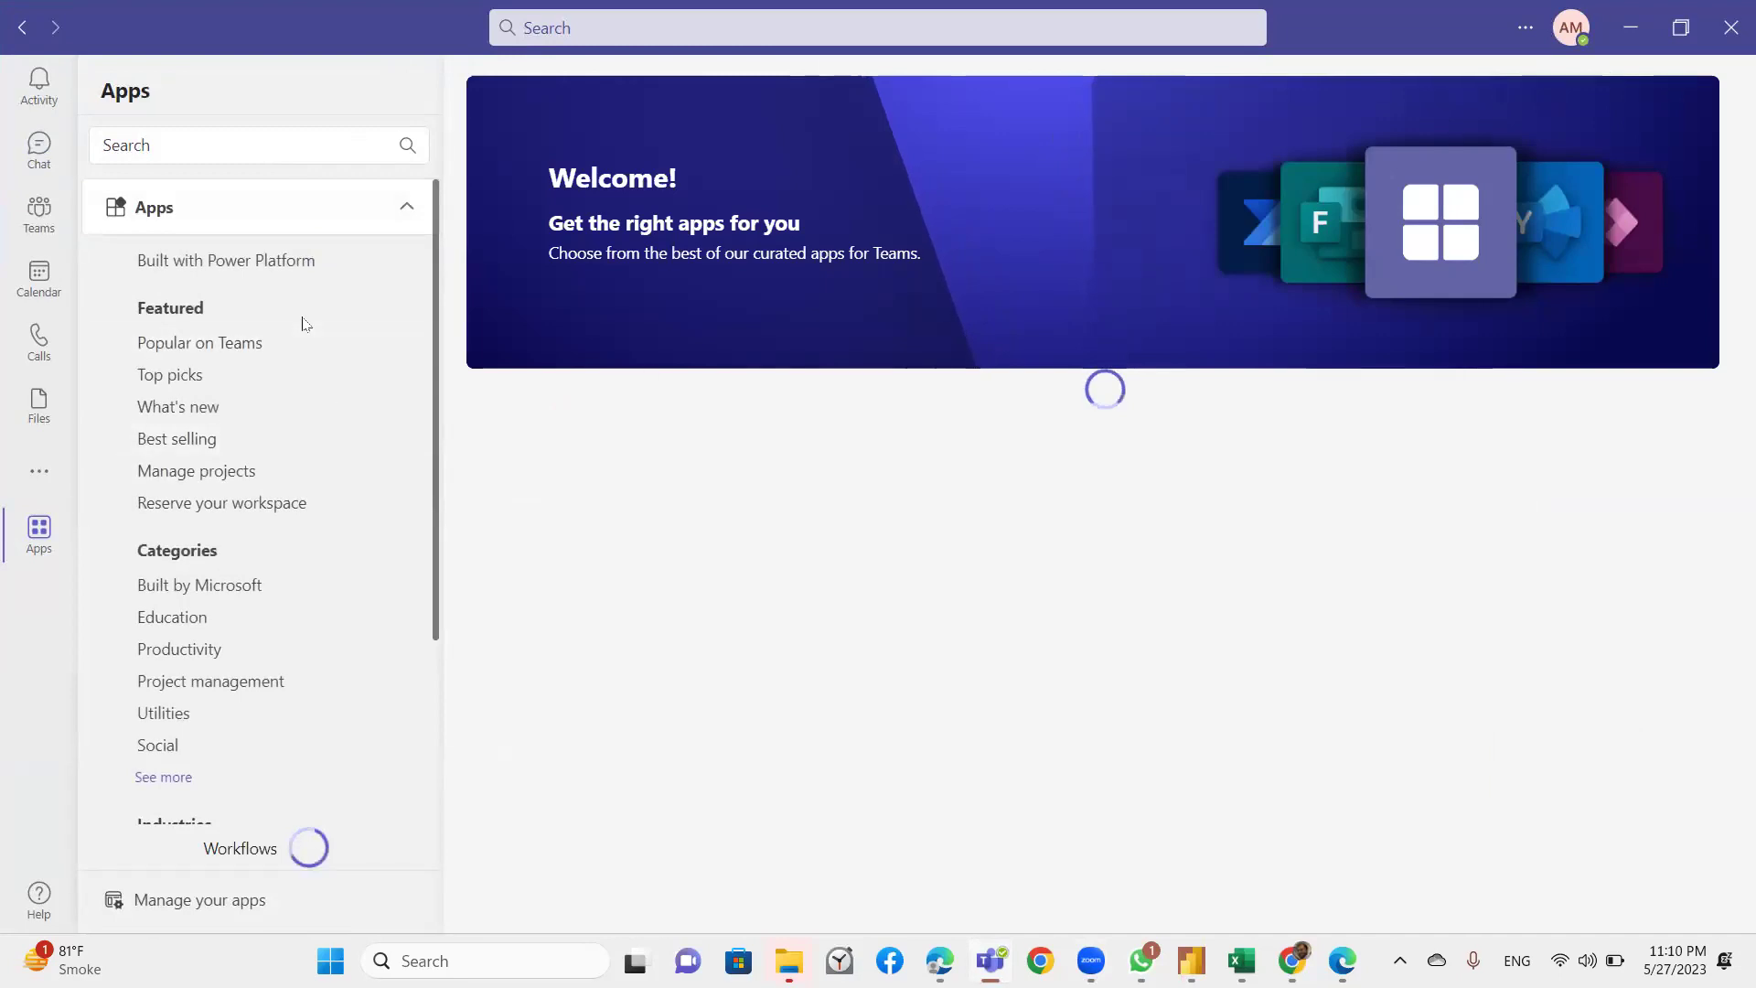
scroll(305, 322, "down", 2)
scroll(305, 322, "up", 2)
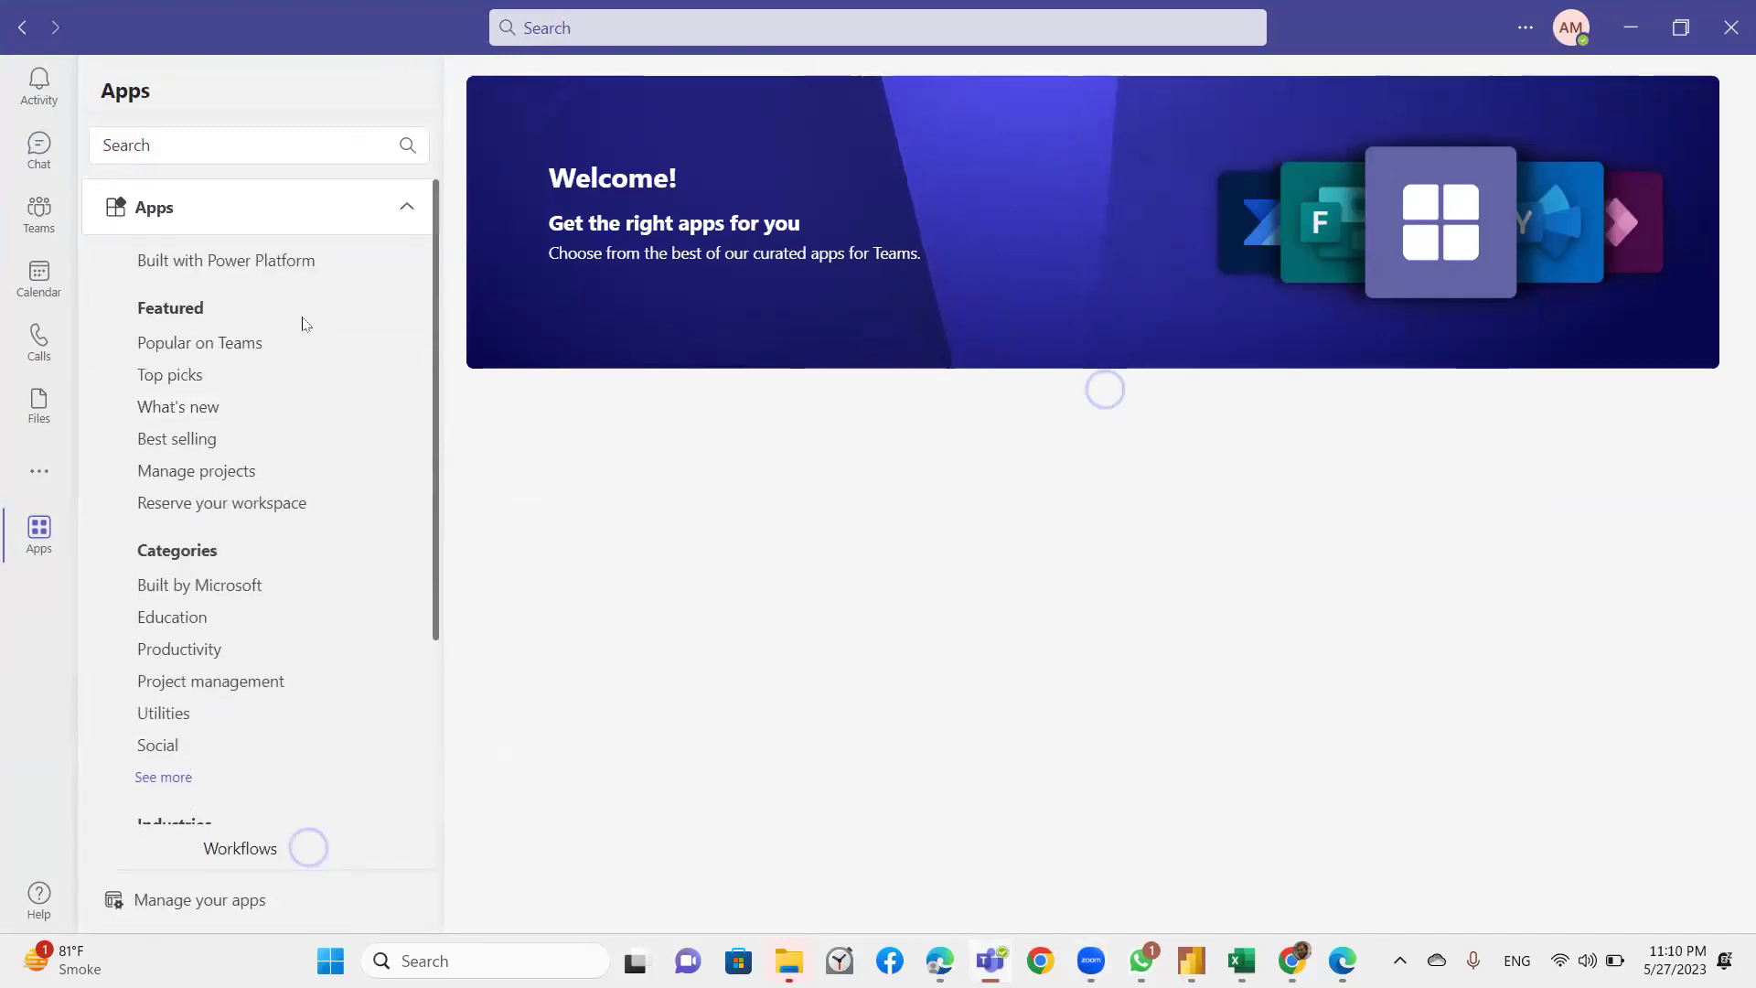
scroll(306, 322, "down", 3)
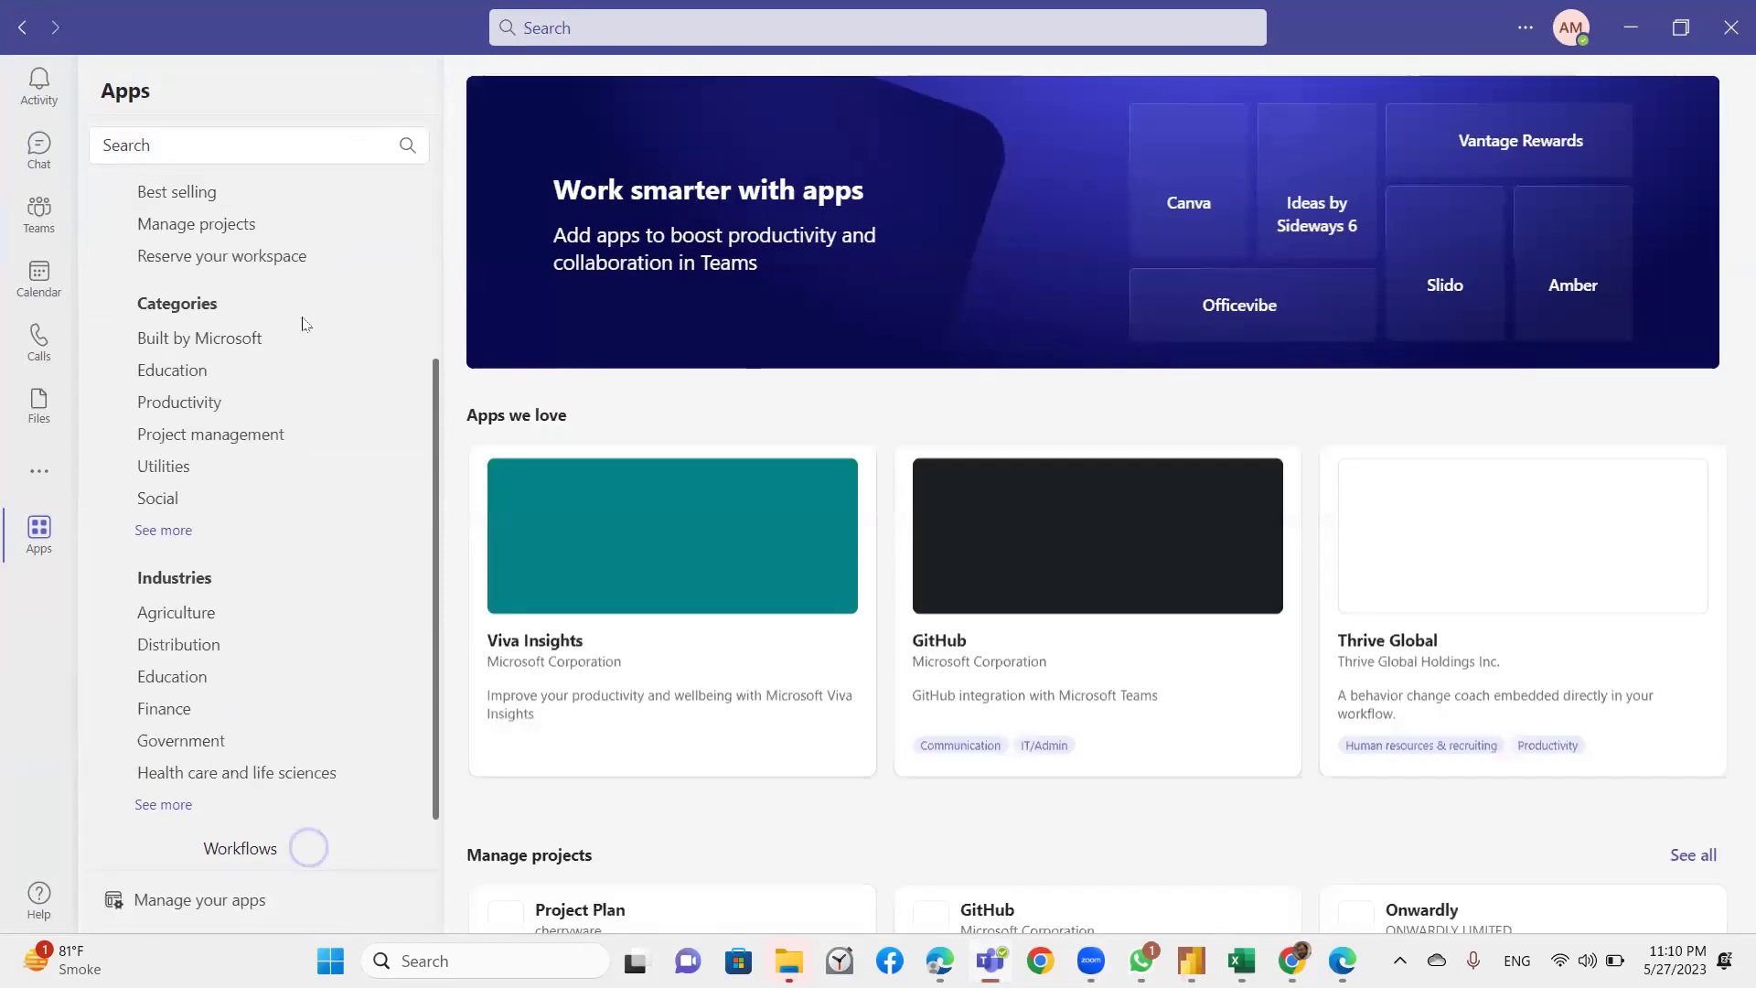
scroll(306, 322, "up", 3)
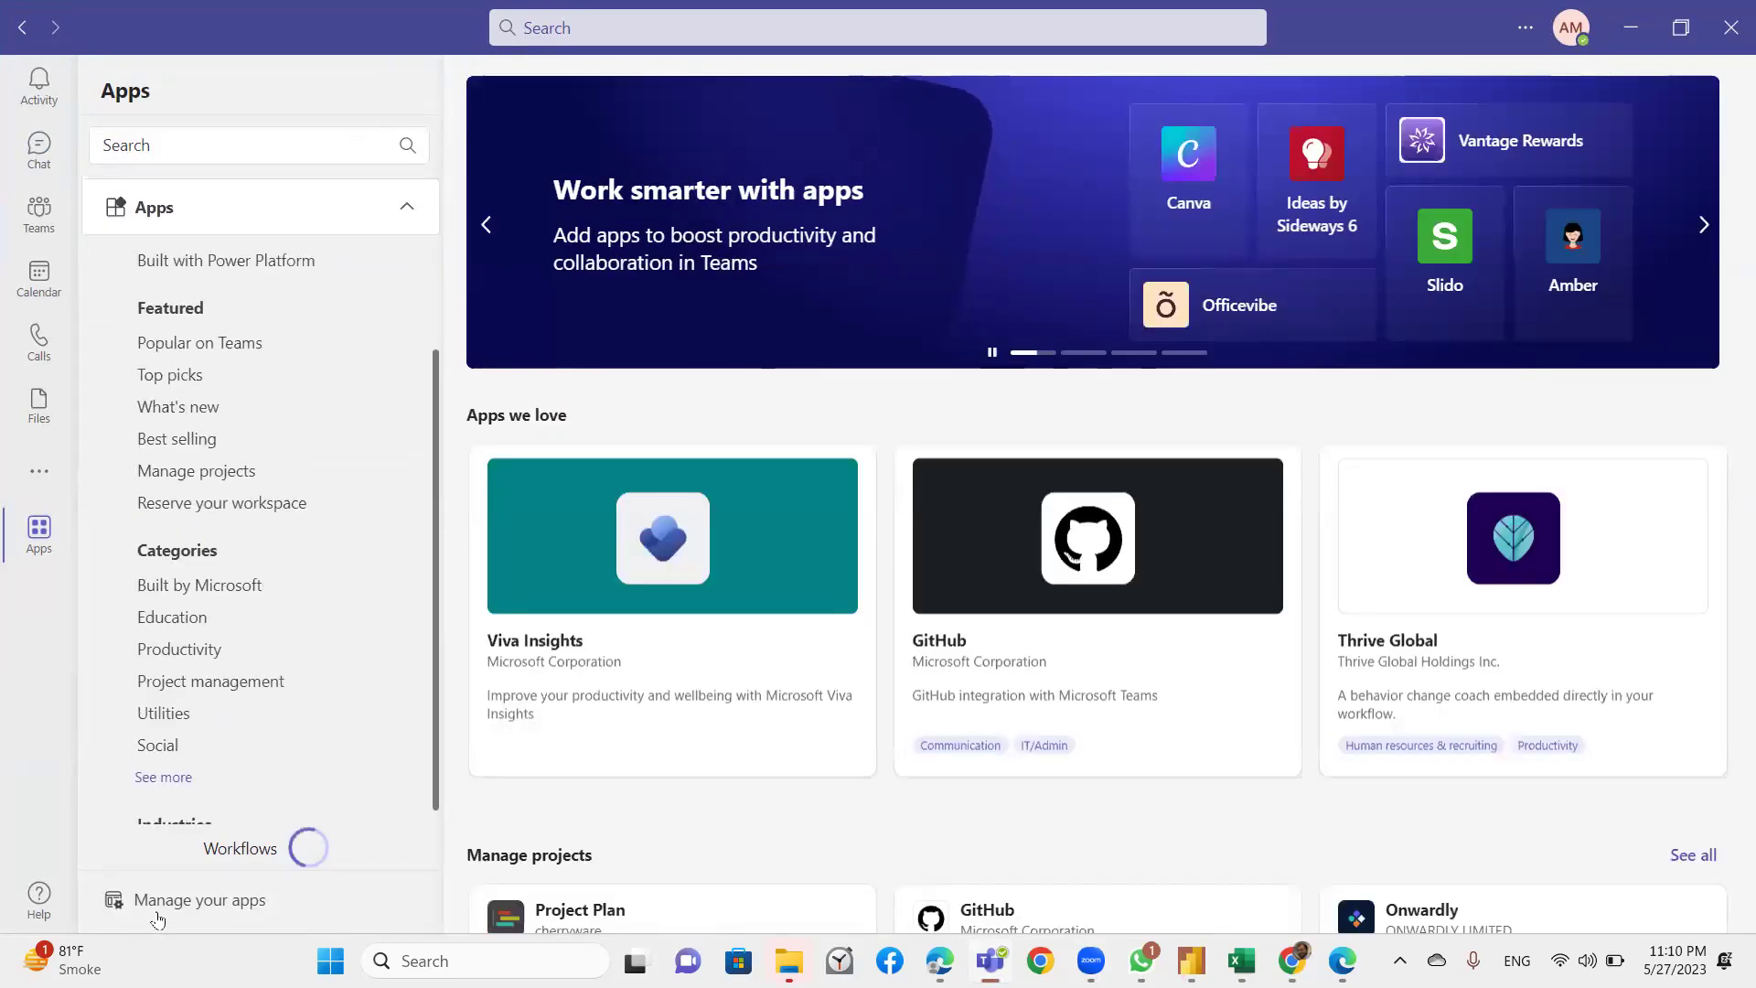
left_click(141, 901)
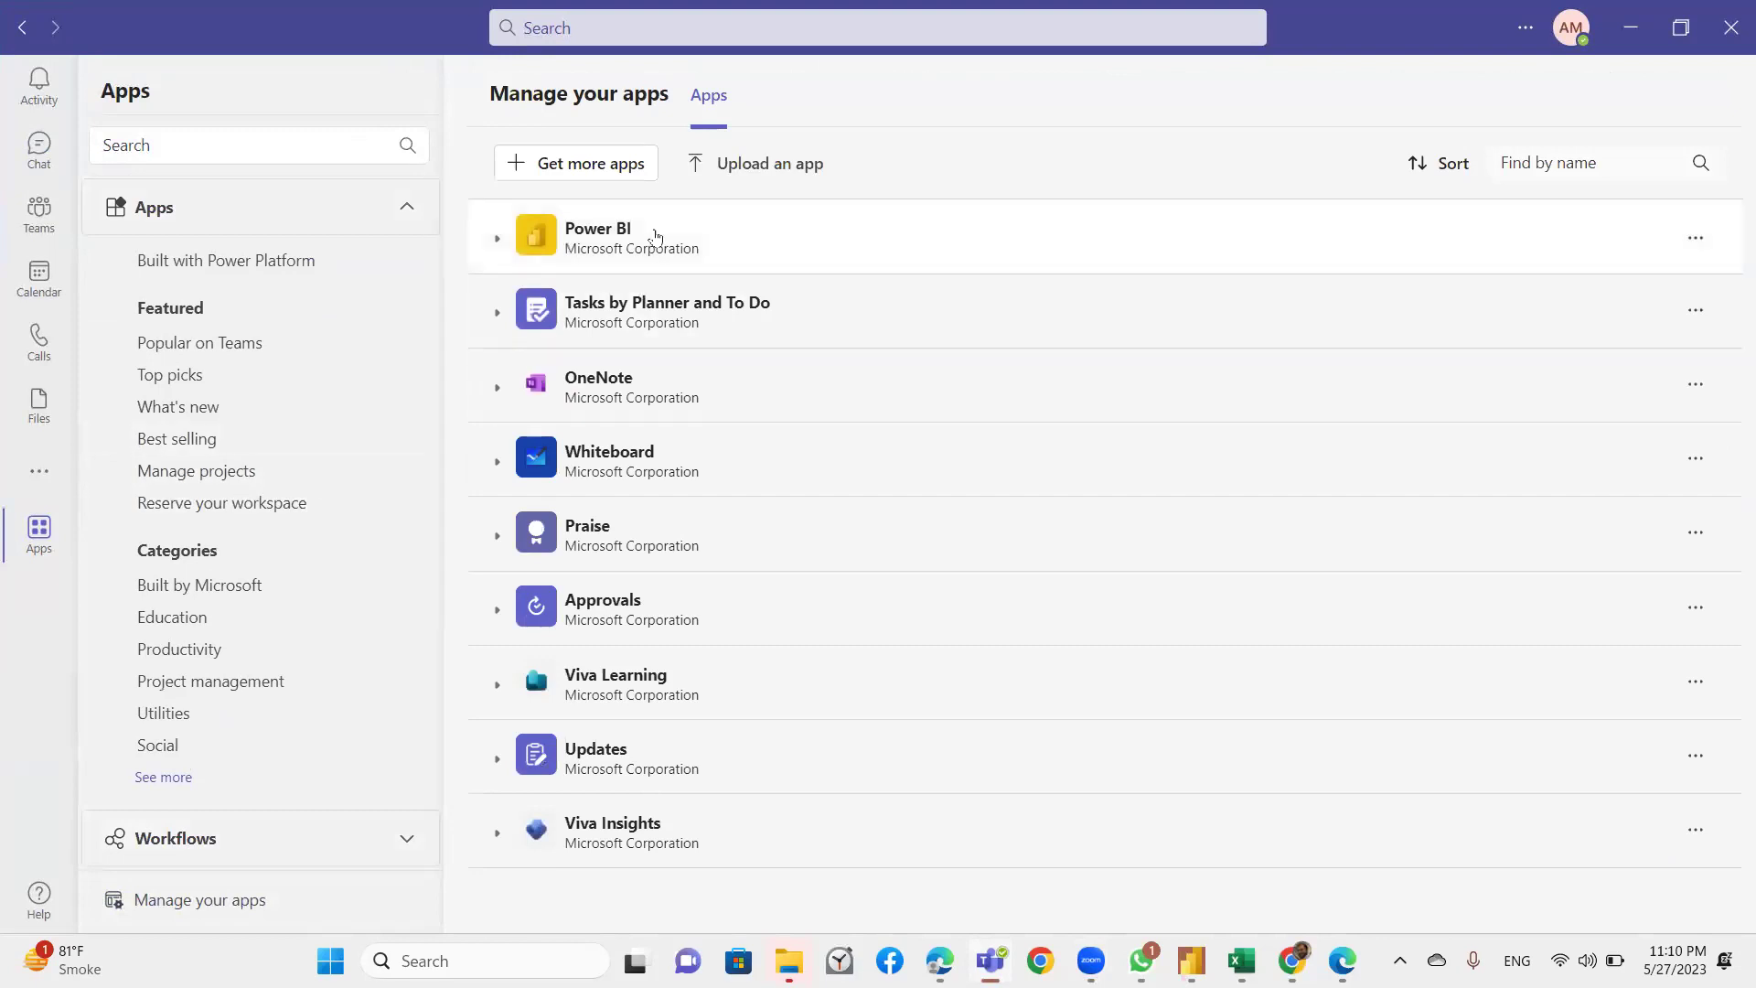
left_click(622, 234)
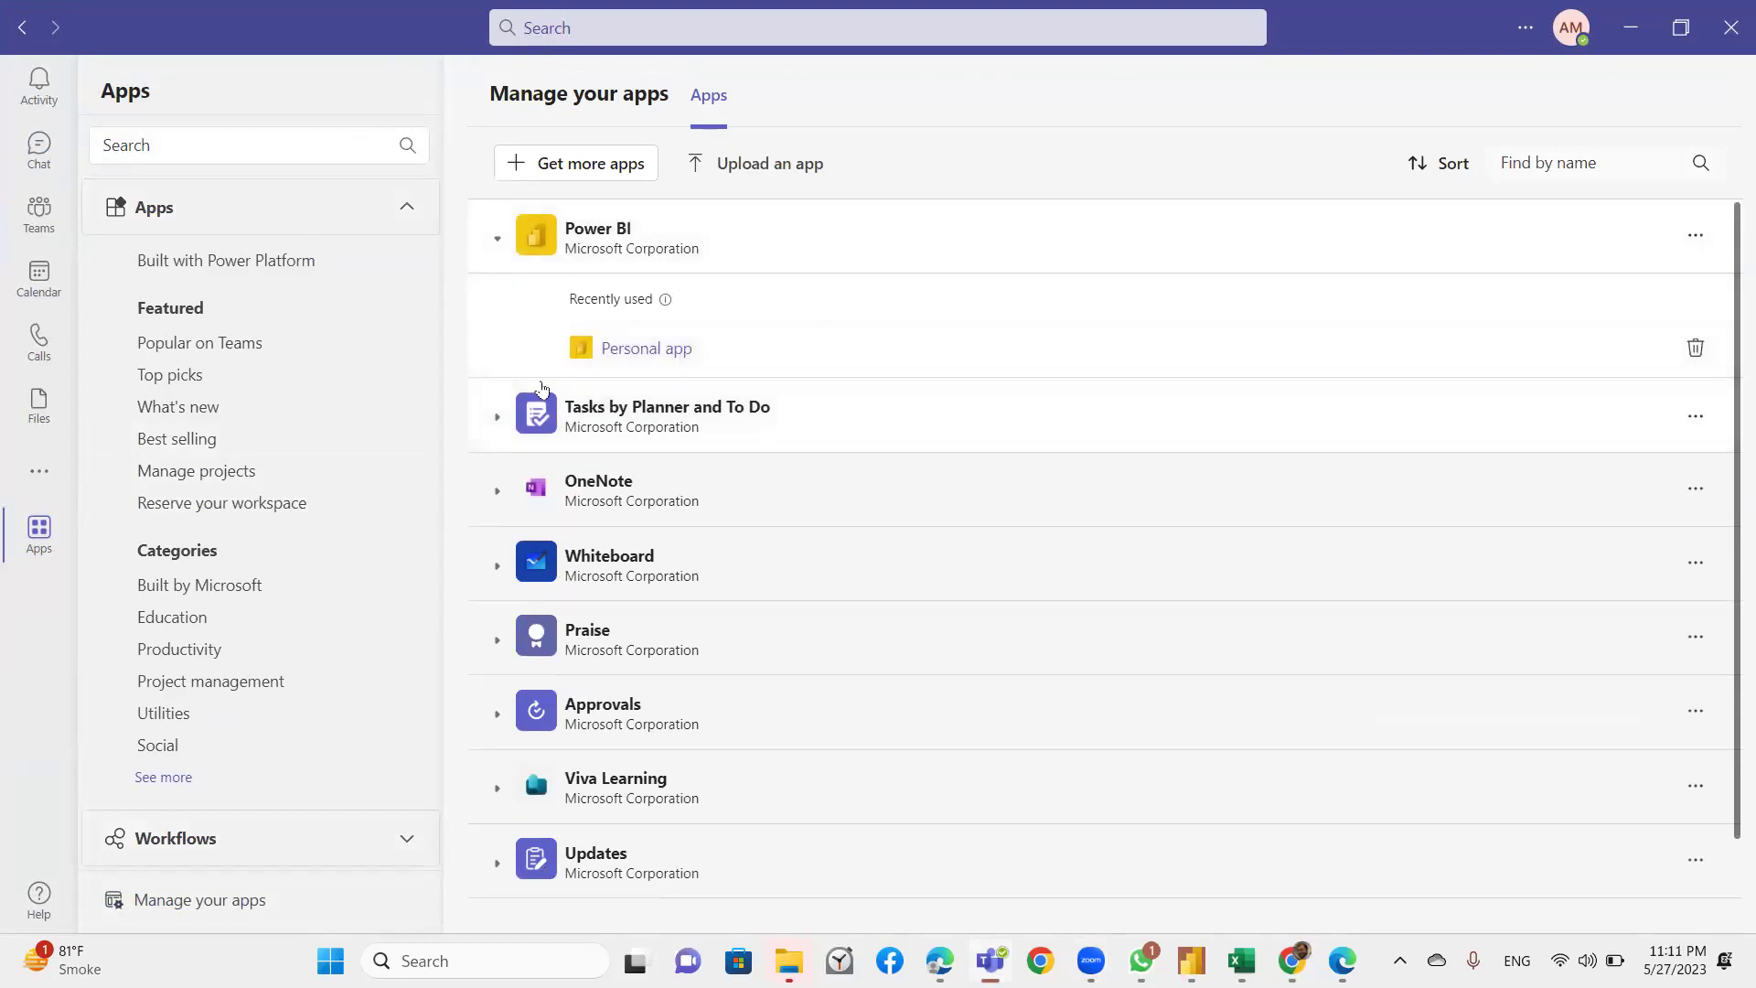
left_click(649, 352)
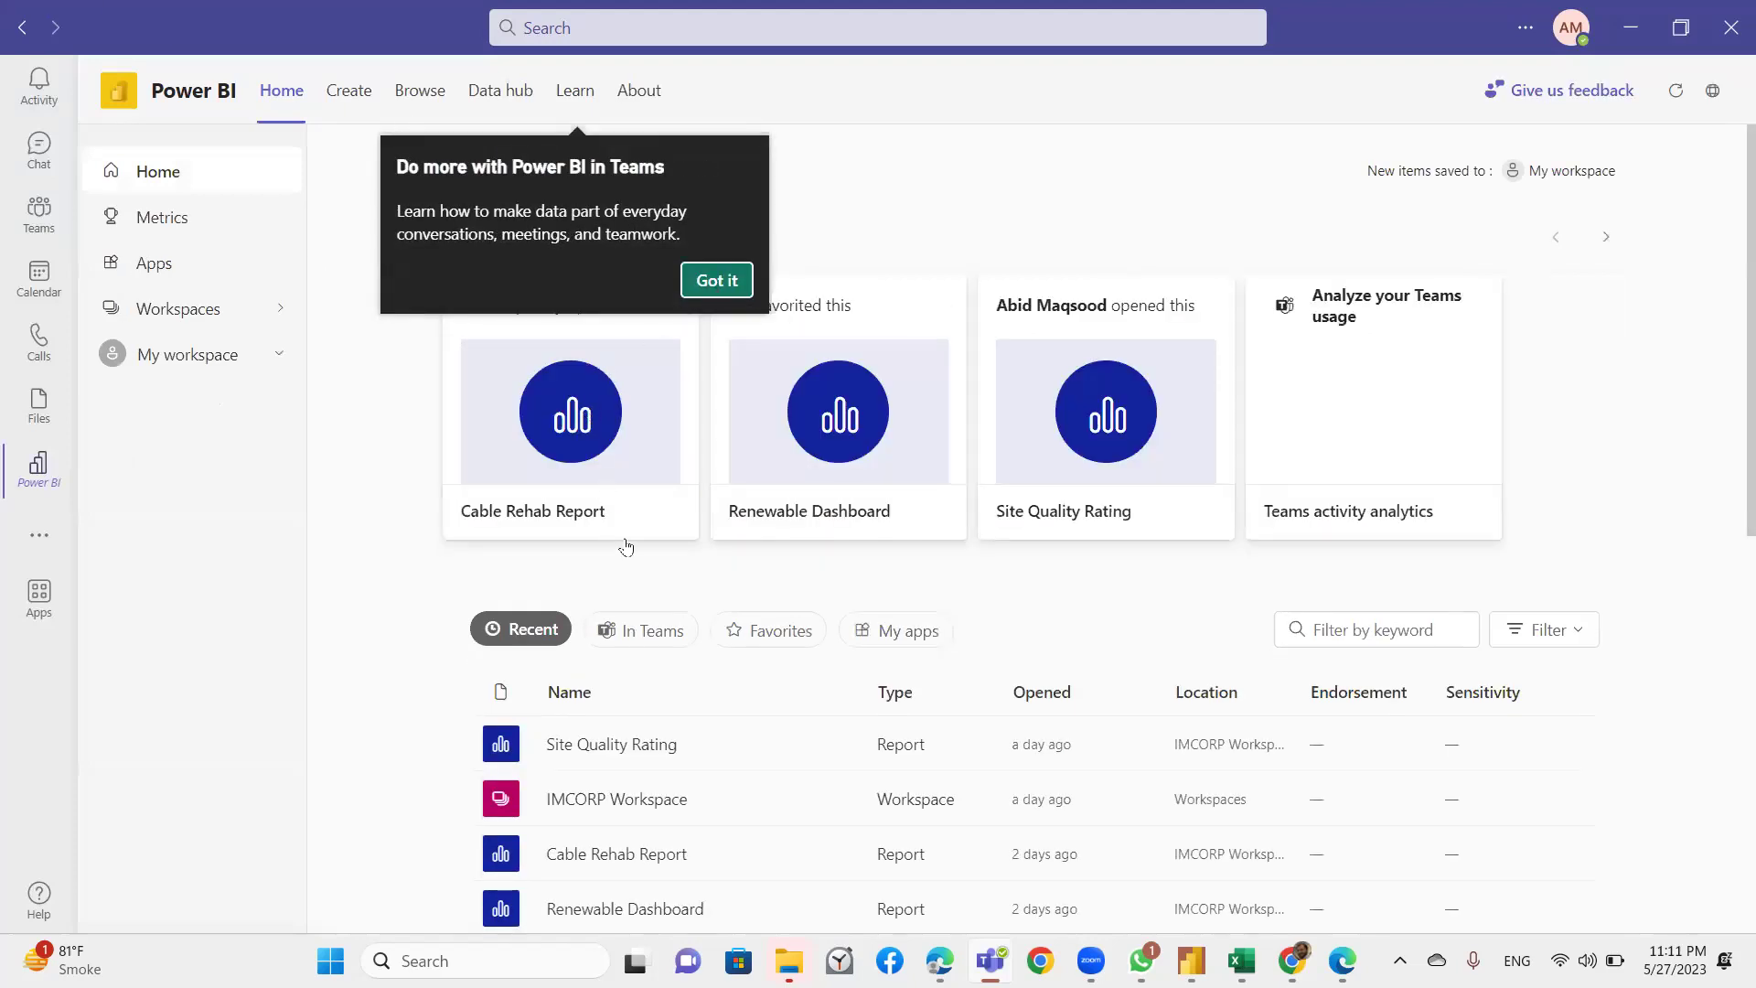
Dismiss the Power BI tip and open Information-Quality from the Recent reports list.
left_click(716, 280)
scroll(972, 528, "down", 5)
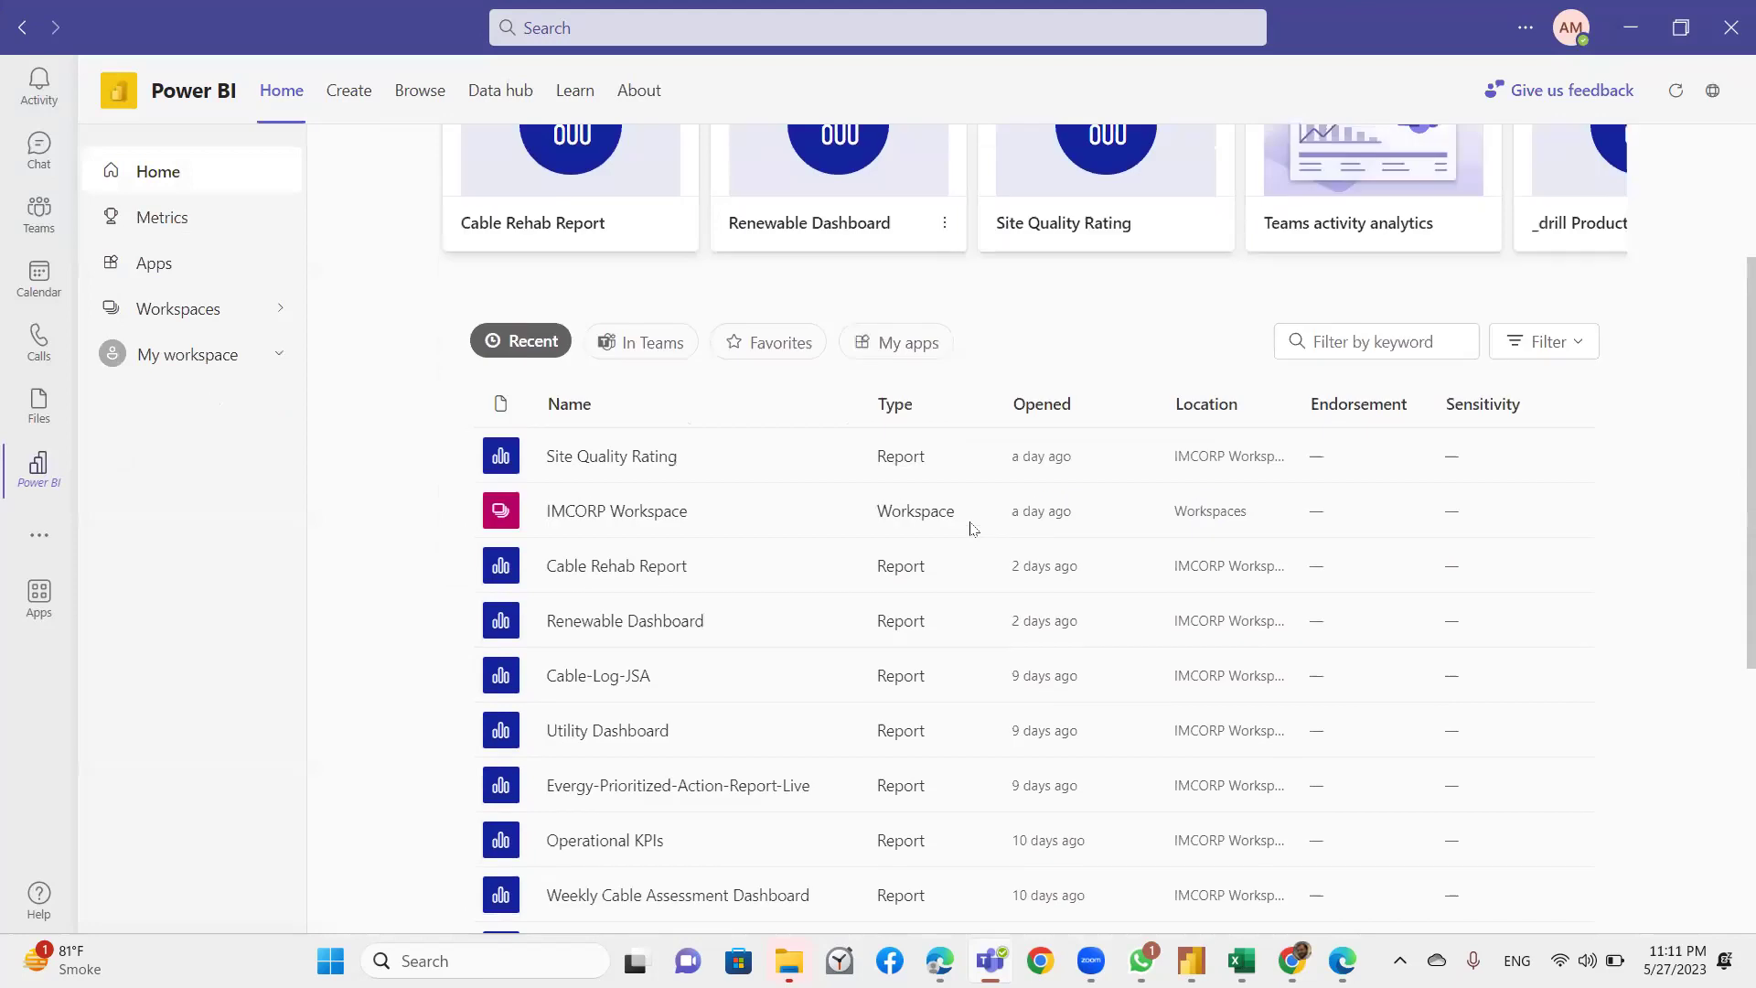
scroll(972, 528, "down", 2)
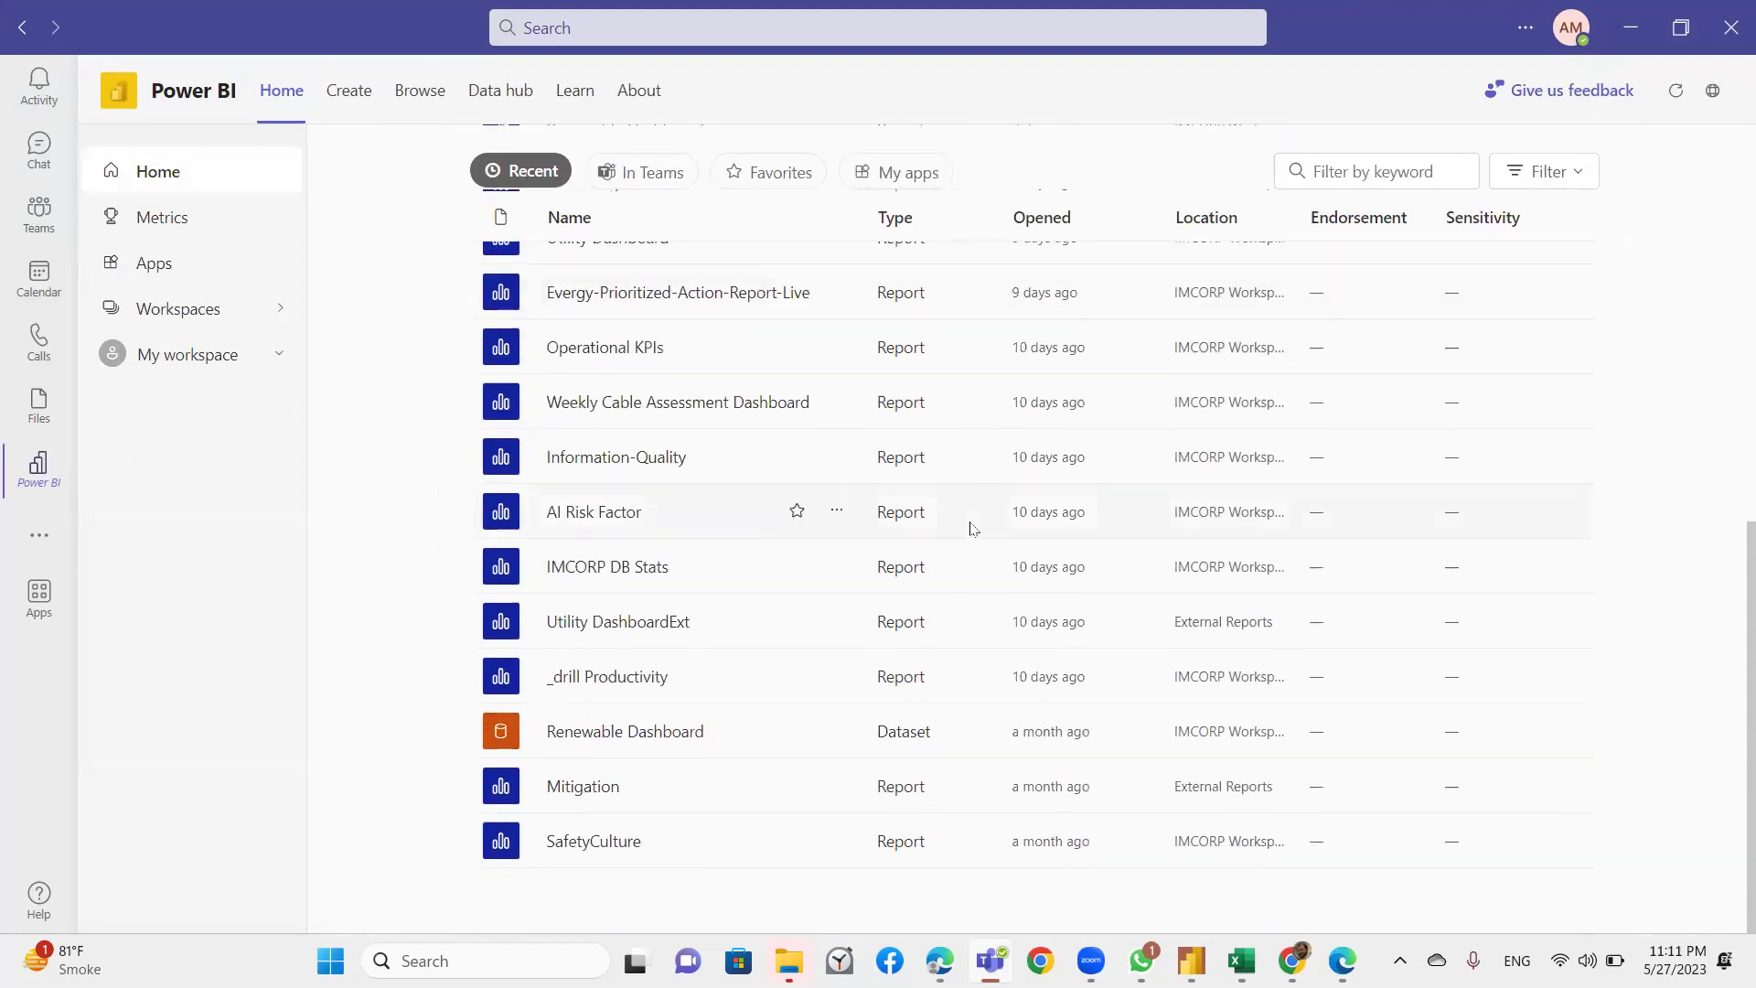
left_click(666, 476)
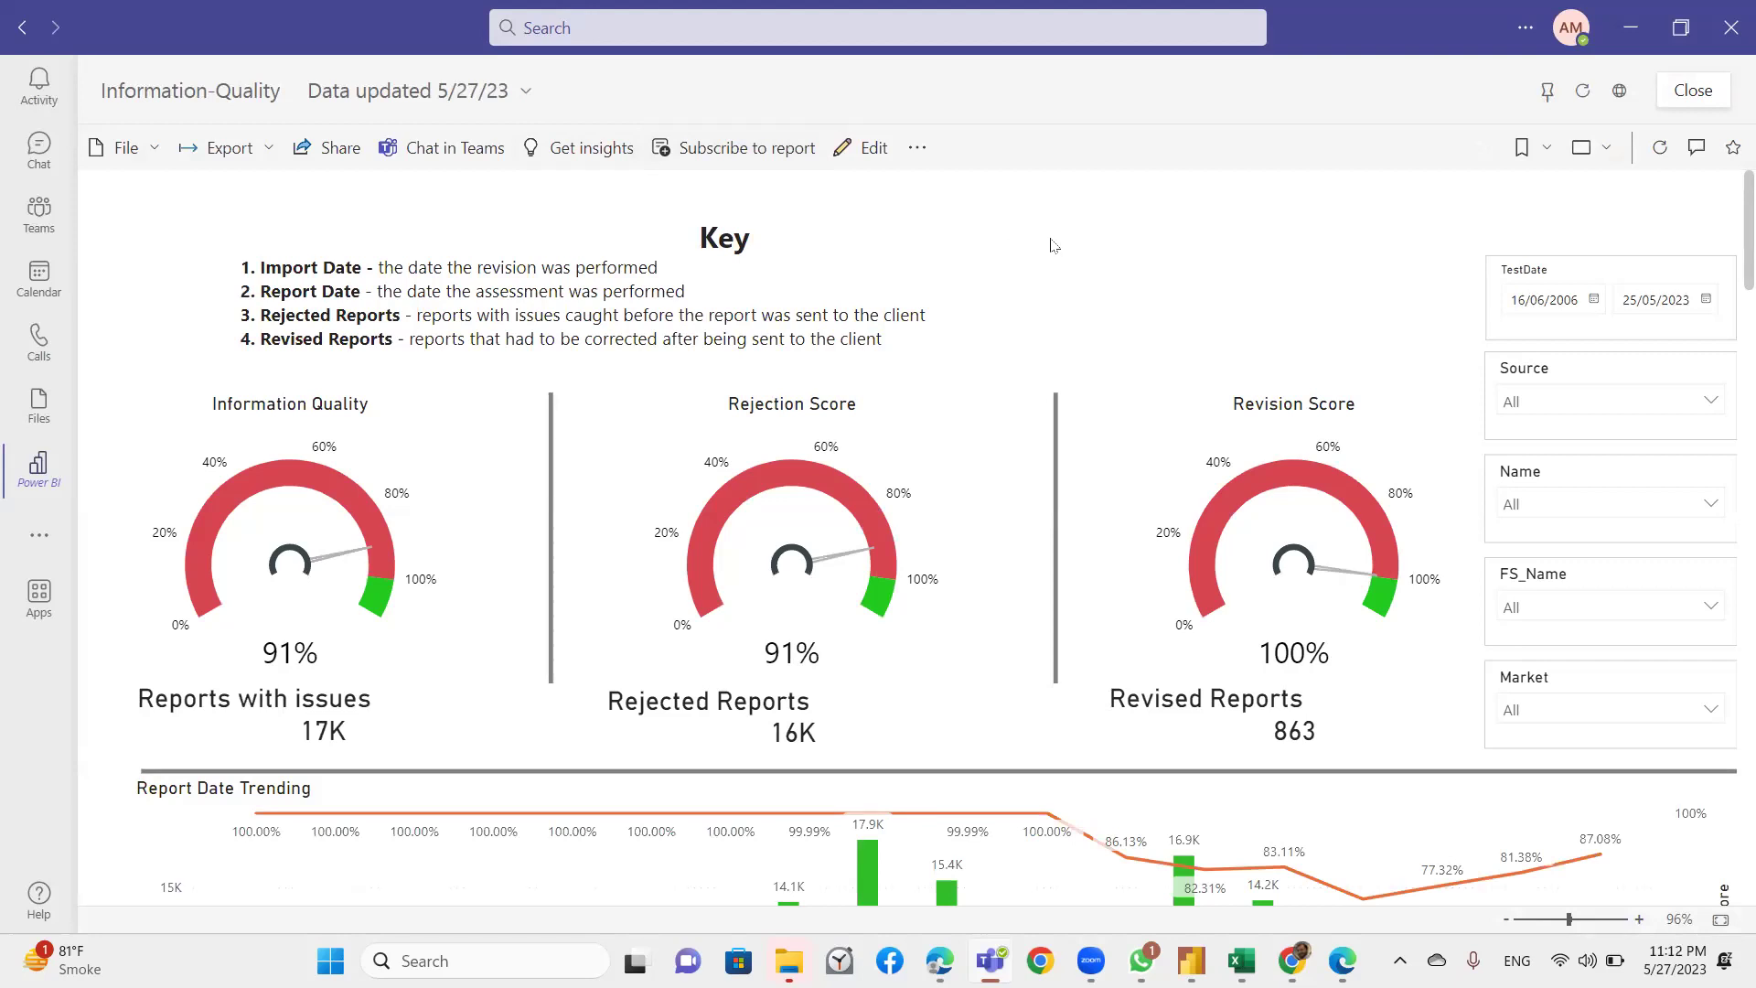
scroll(1052, 247, "down", 5)
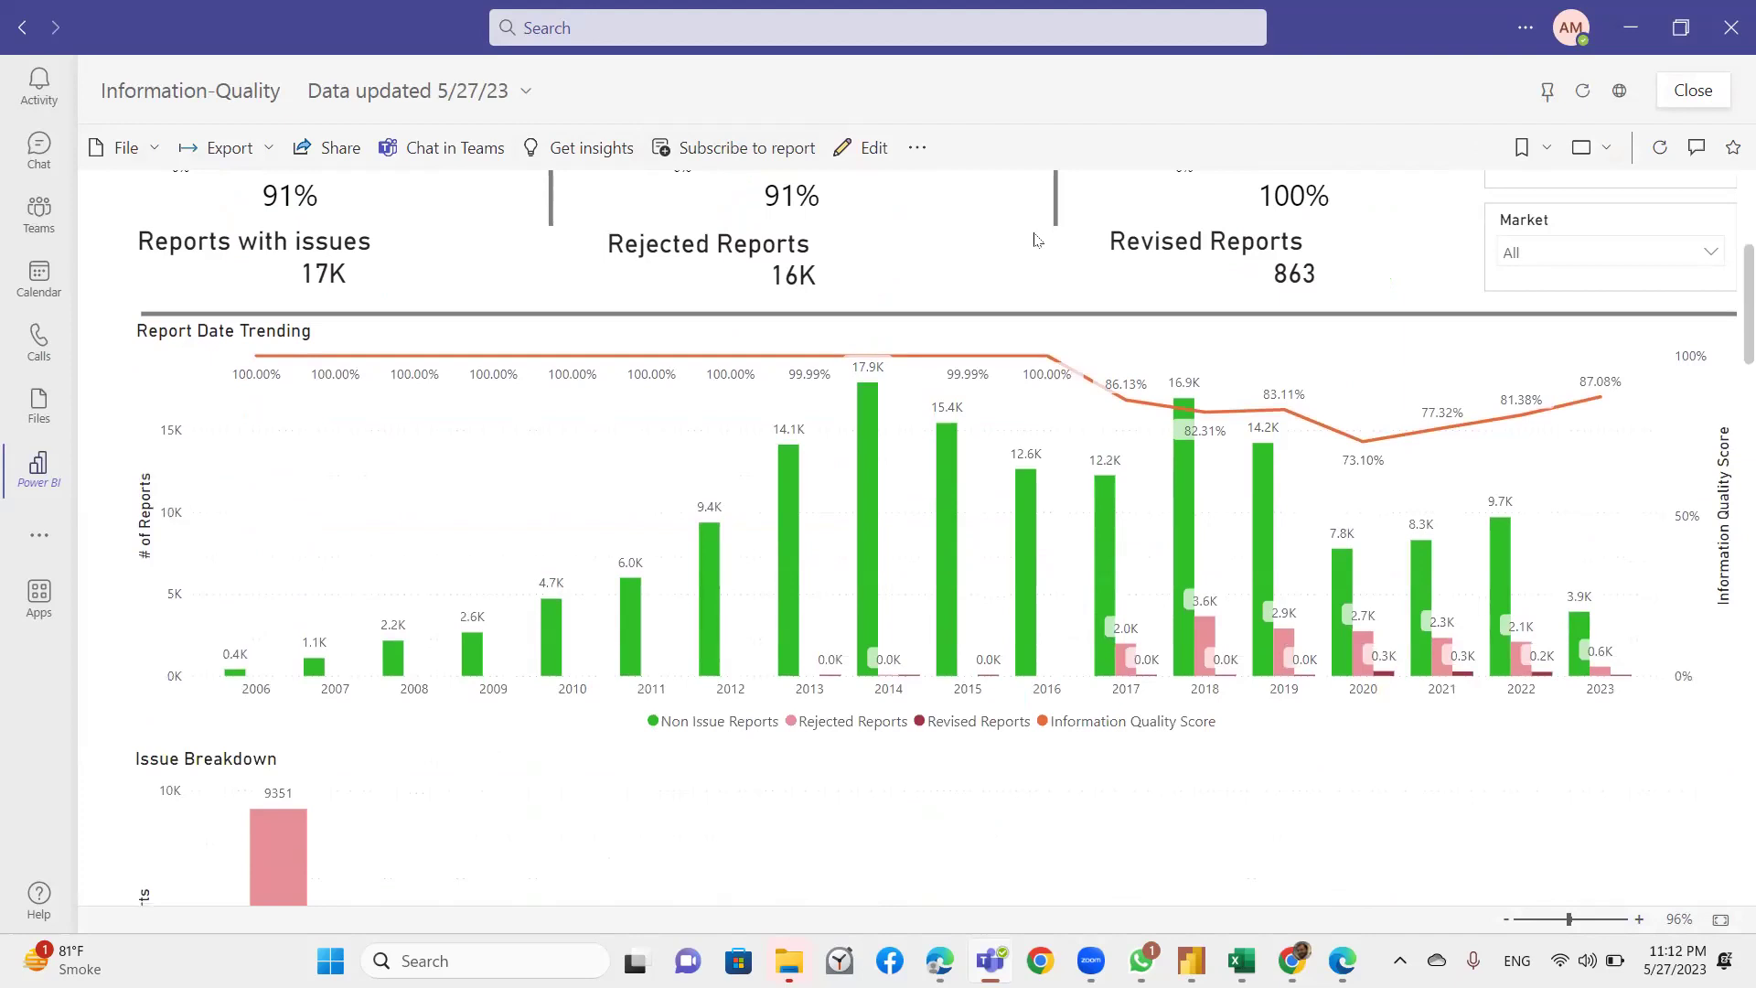
scroll(1038, 240, "down", 5)
scroll(1038, 240, "down", 3)
scroll(1038, 239, "down", 6)
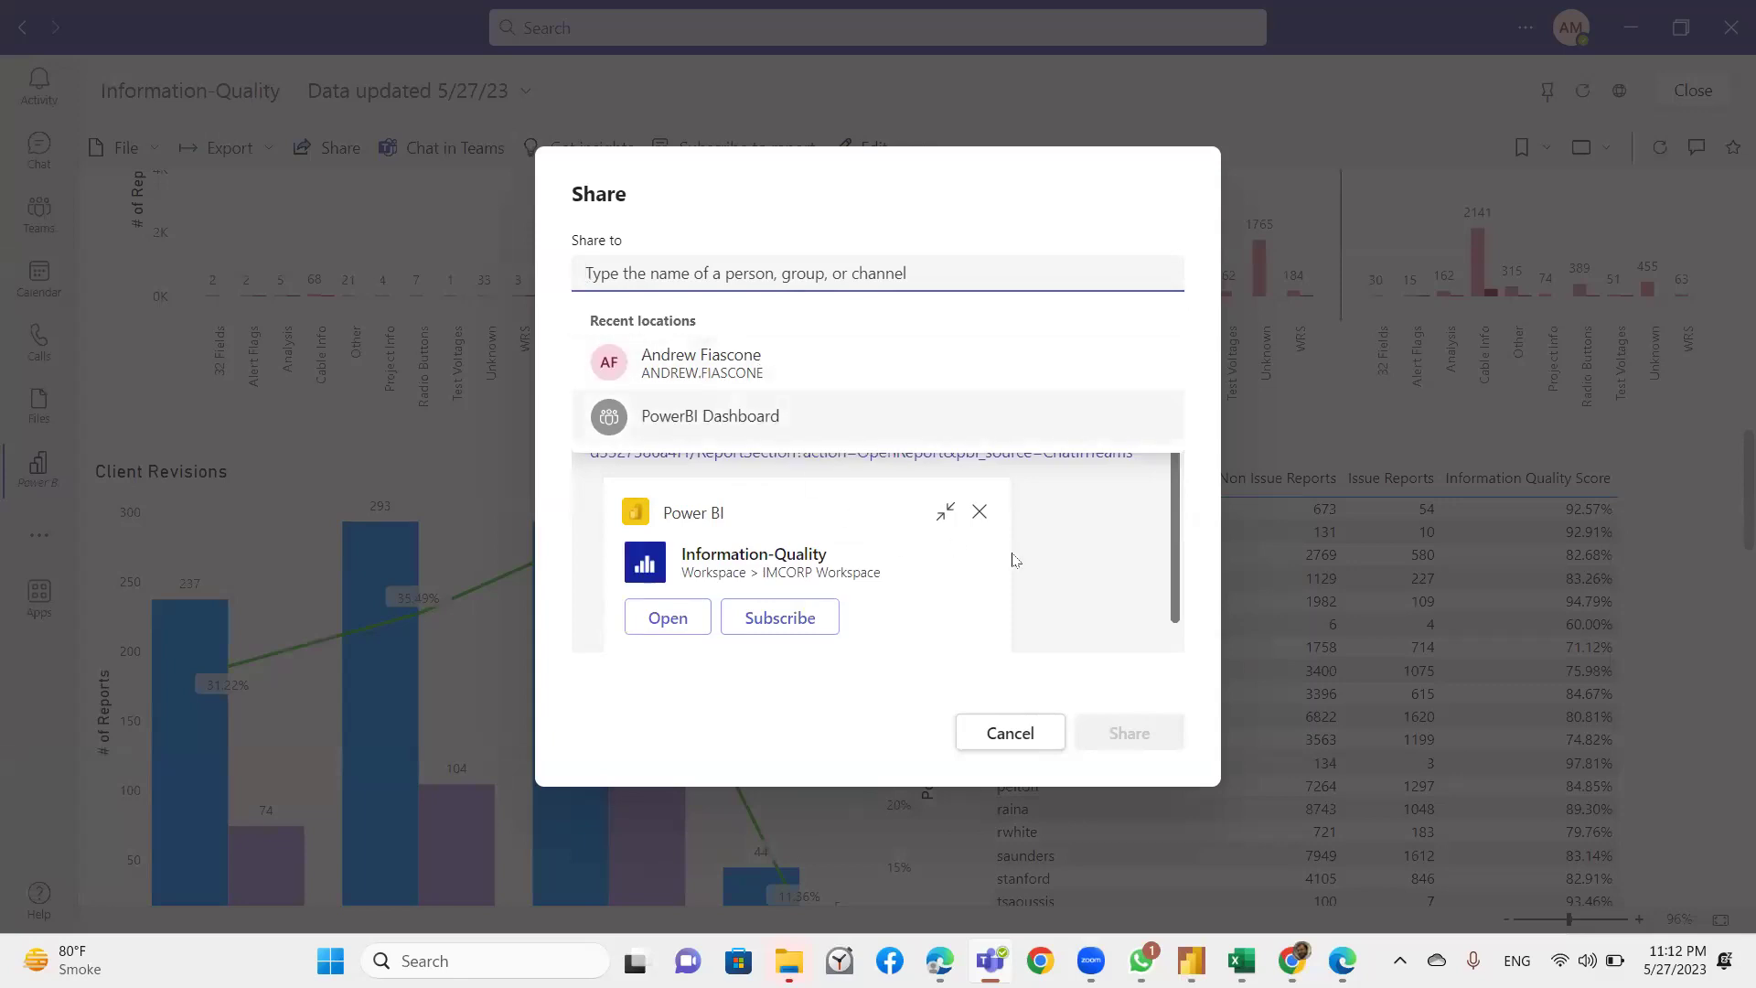
left_click(1010, 733)
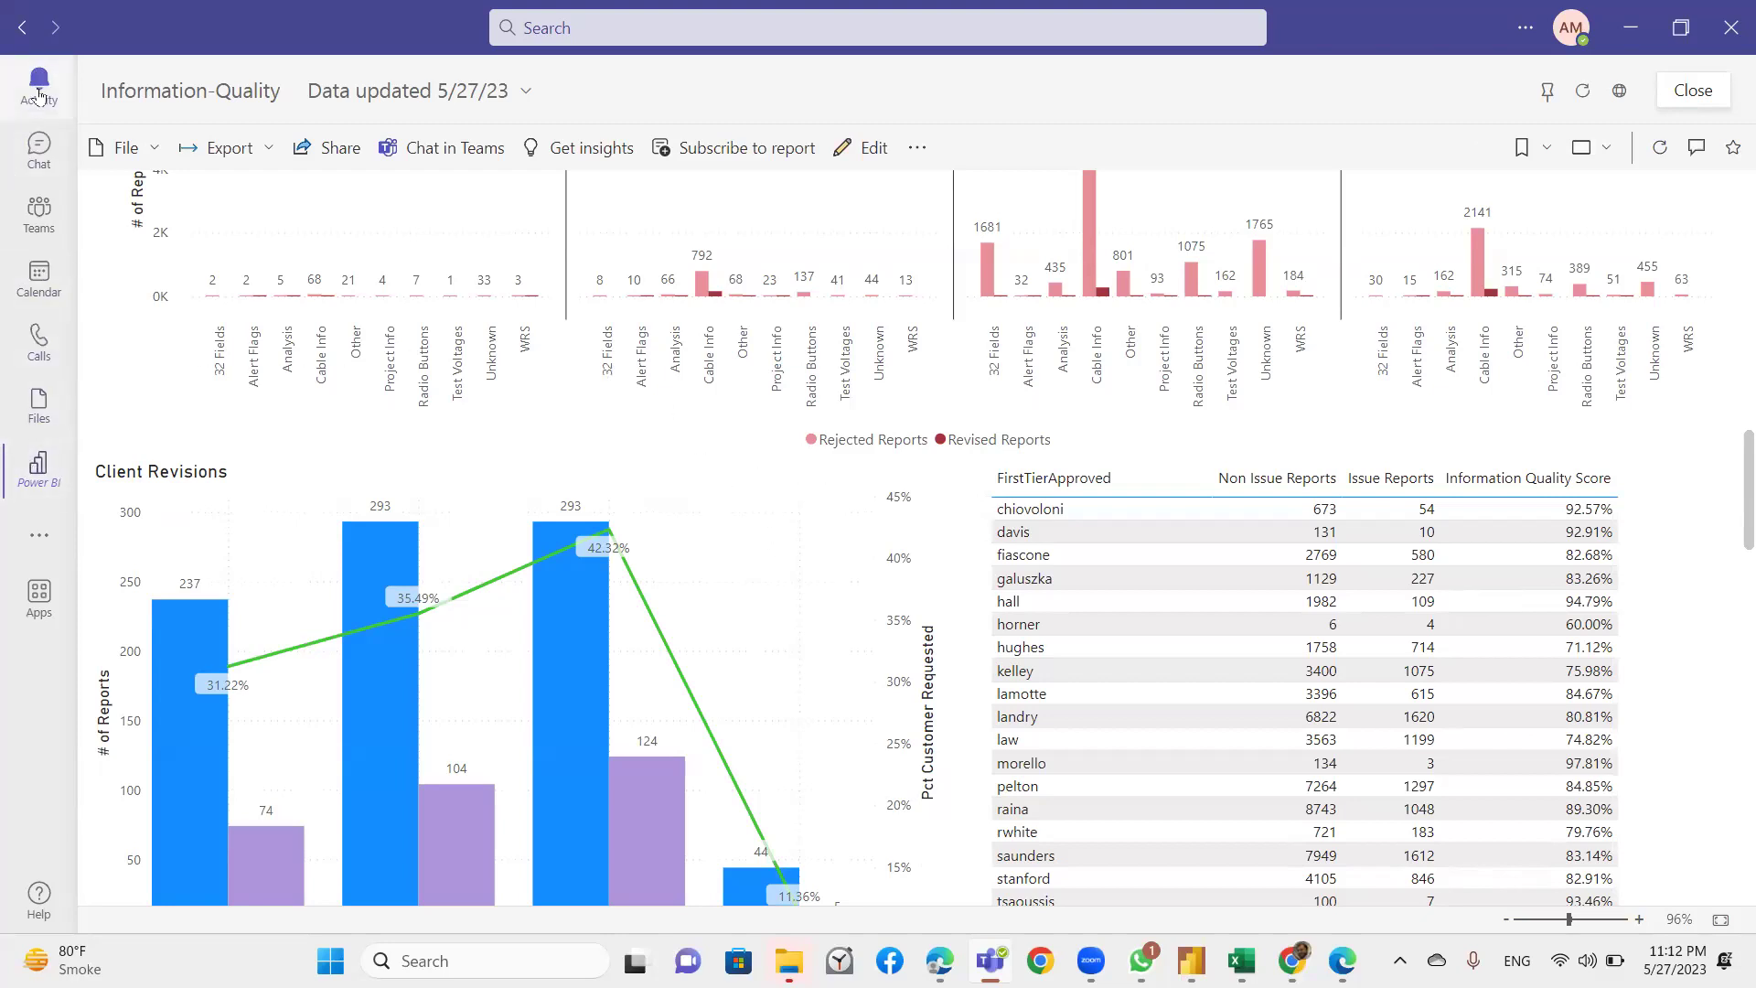
Search the Teams apps store for 'power bi' and open the Power BI app.
left_click(50, 615)
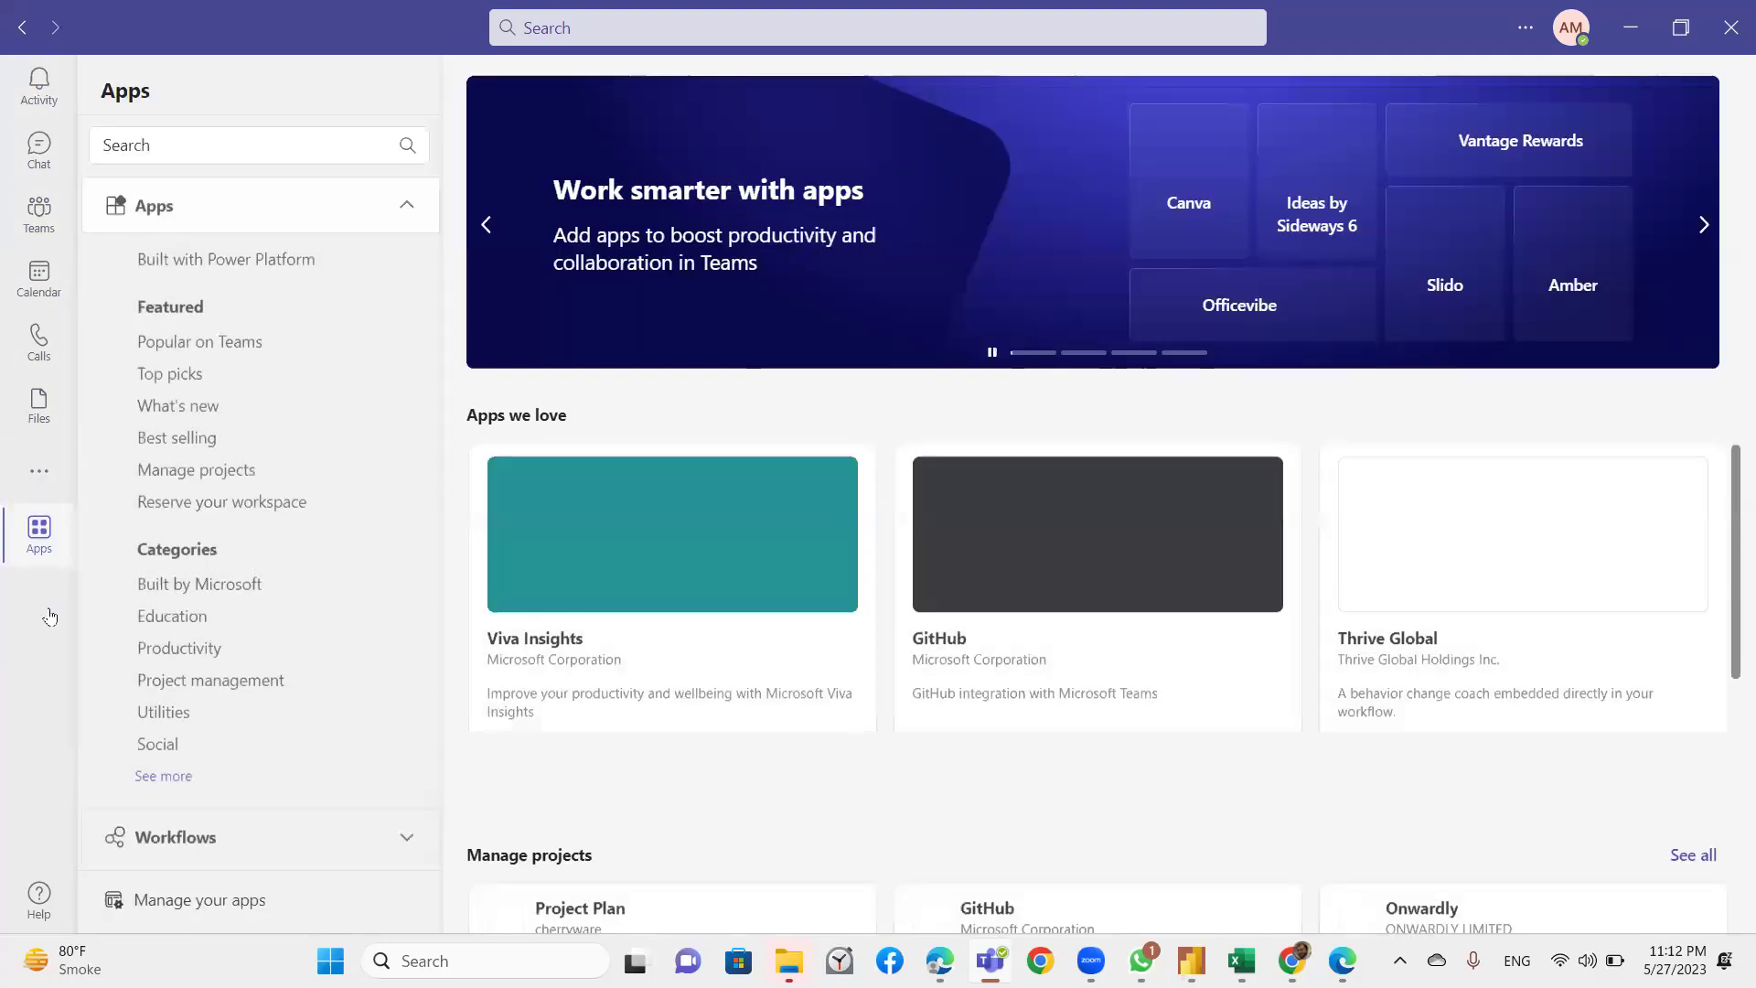
left_click(194, 149)
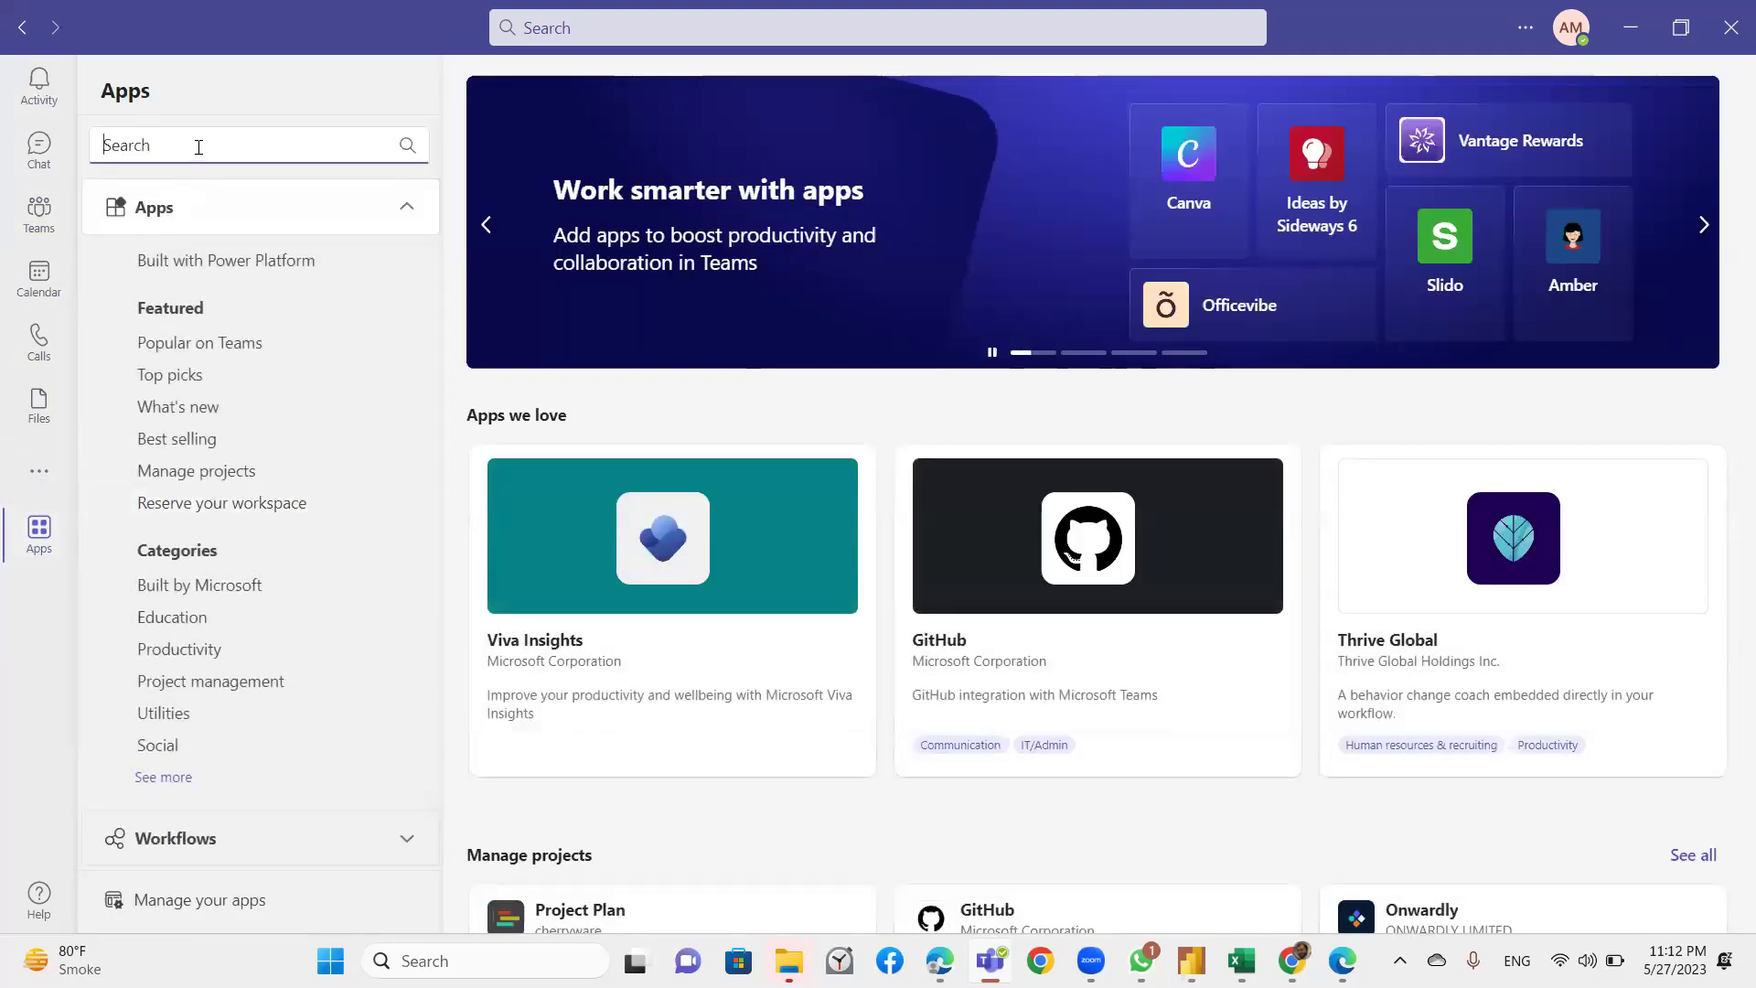
type("power ")
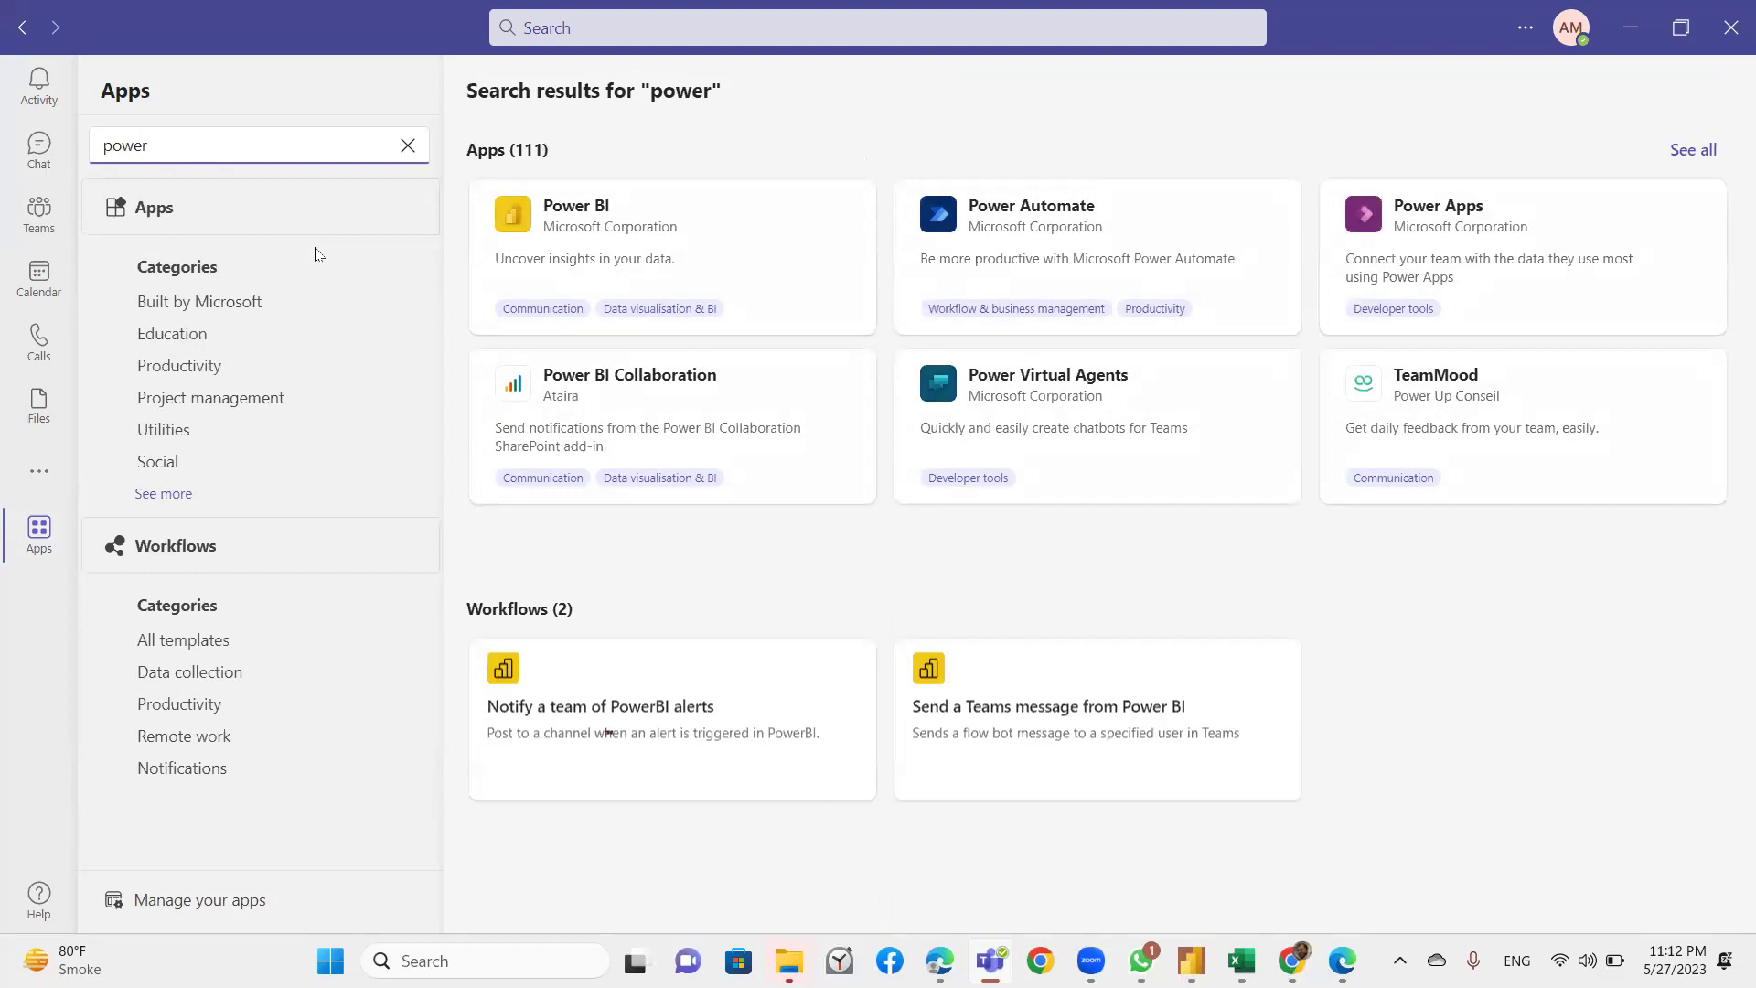
type("bi")
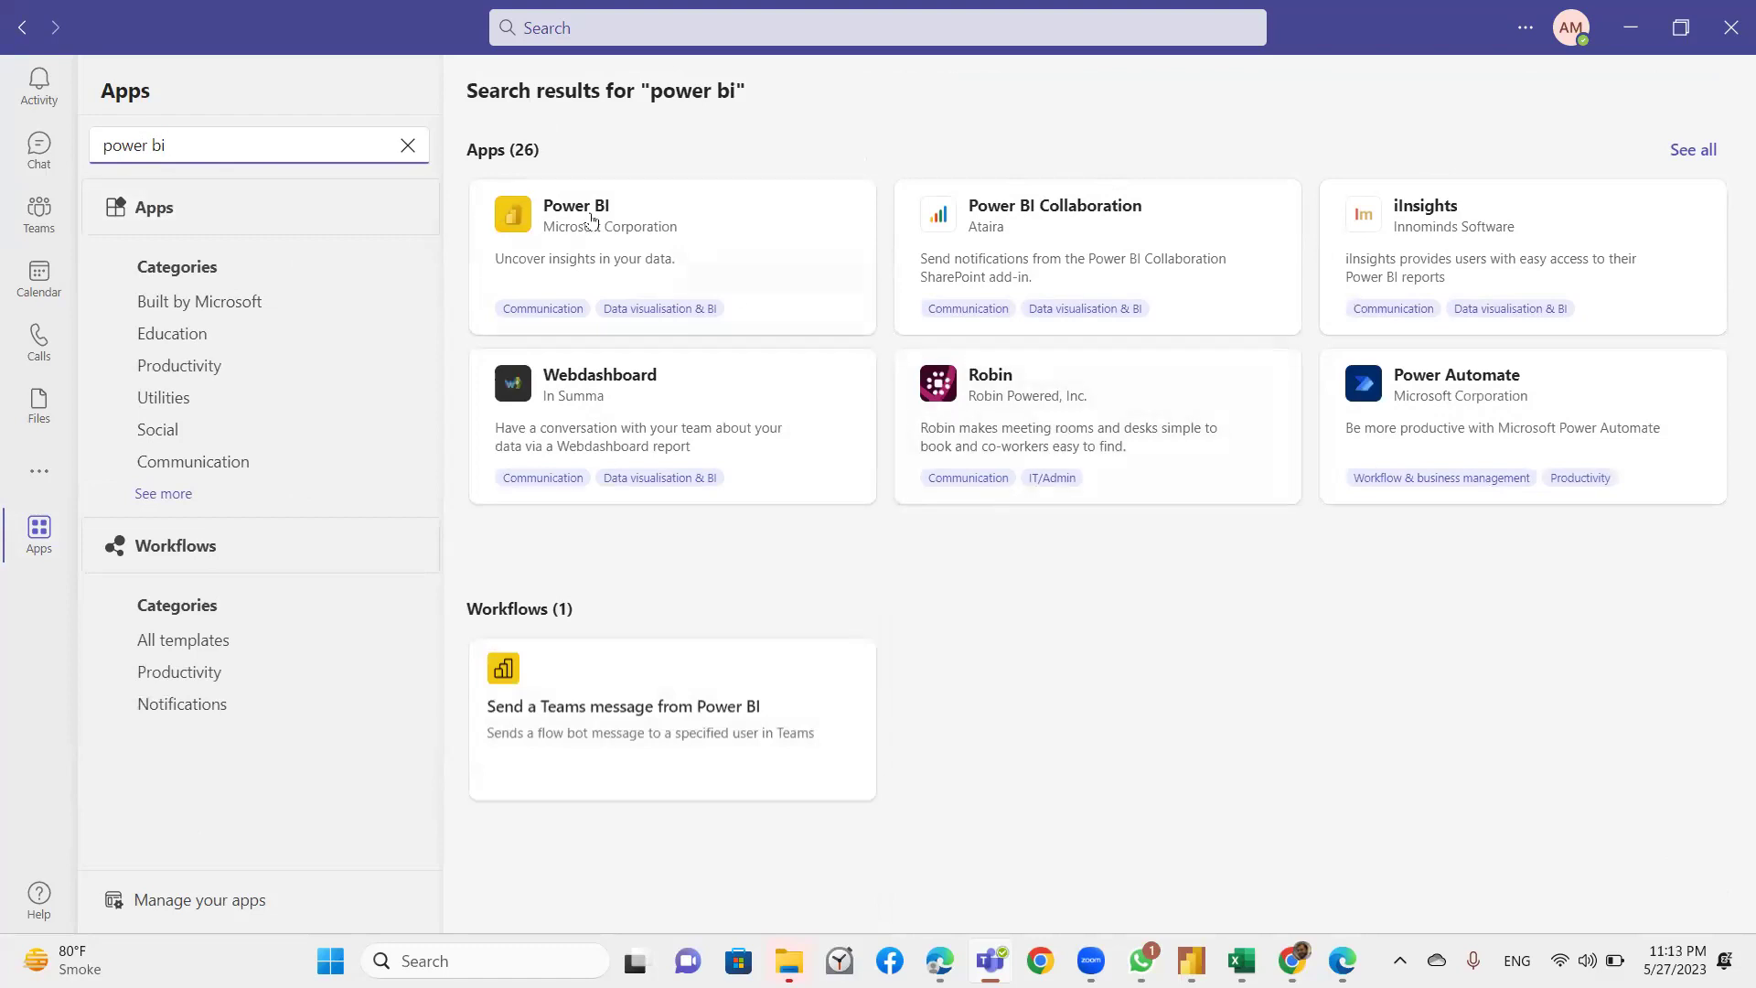
left_click(486, 336)
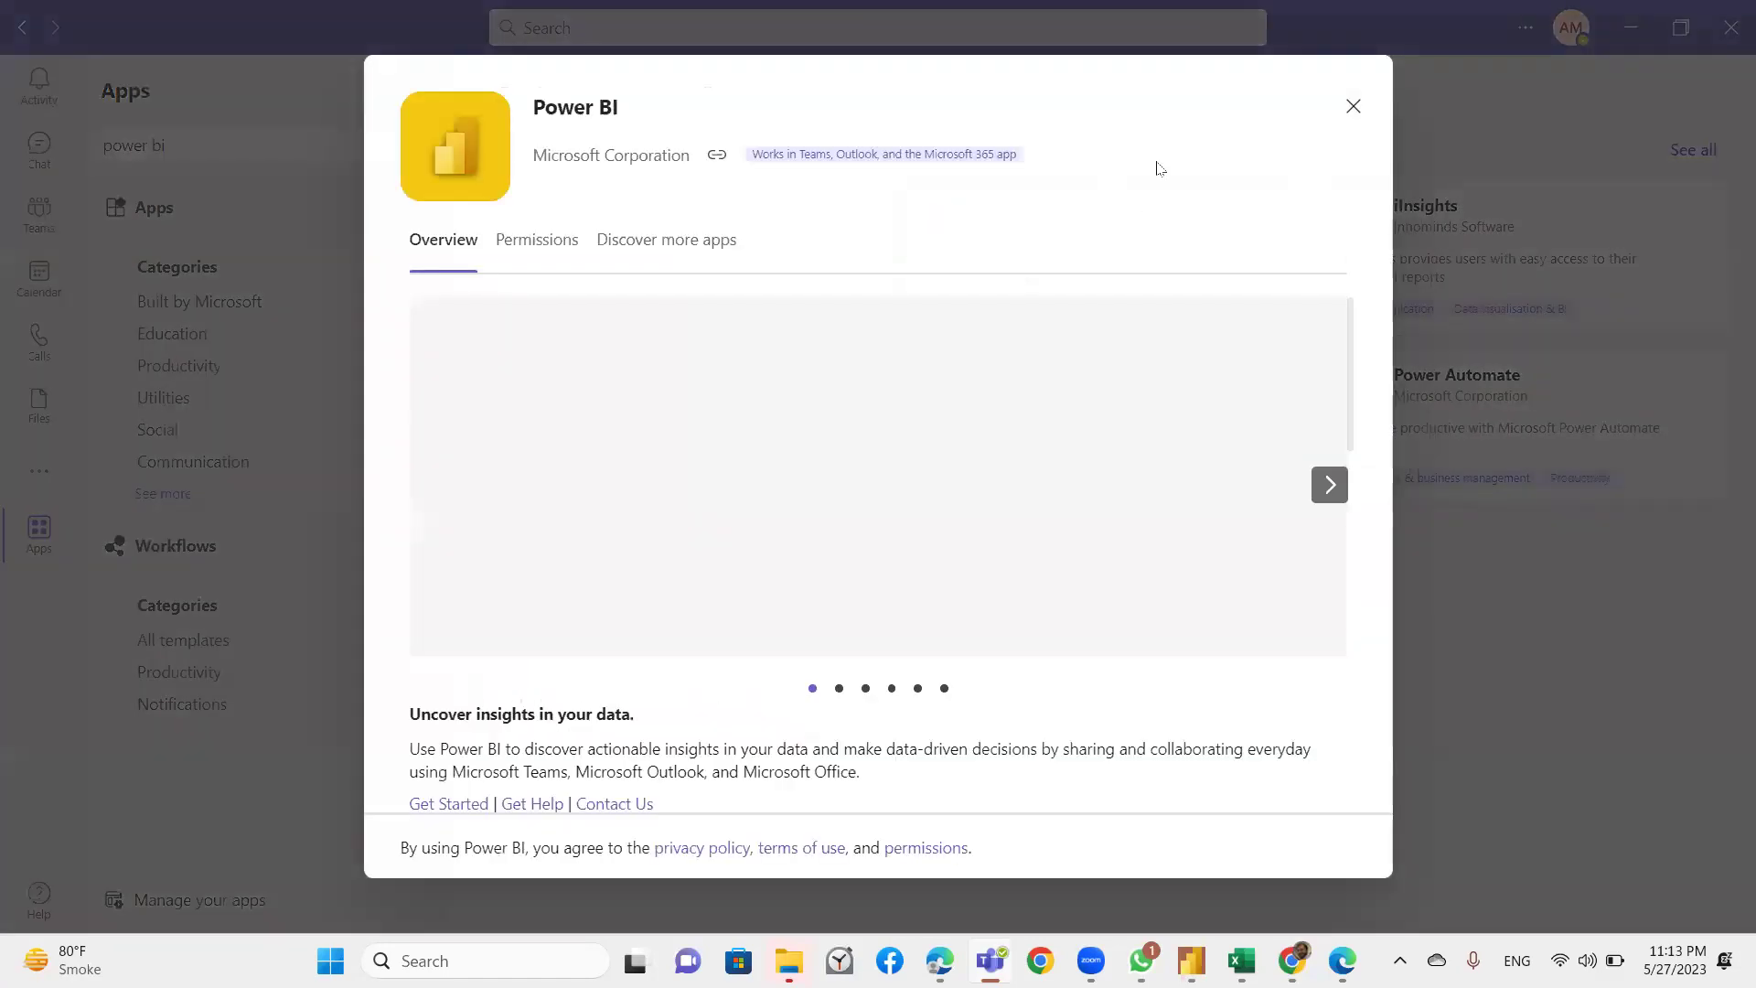
left_click(625, 182)
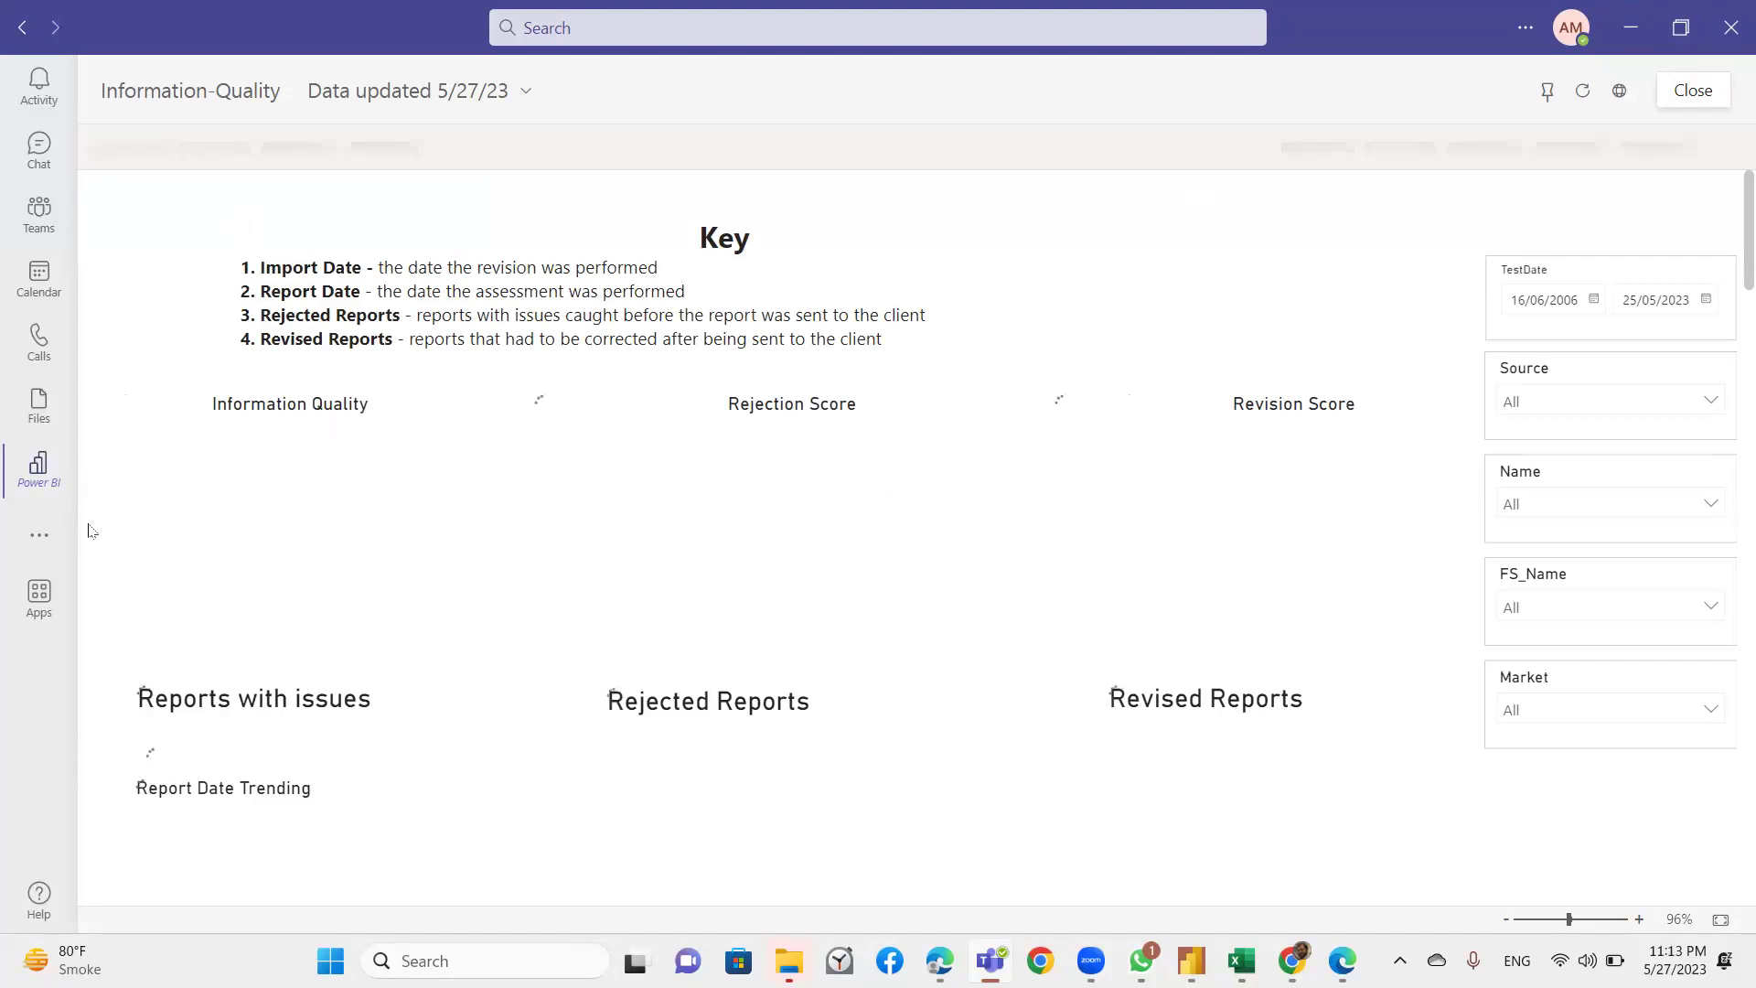
scroll(979, 600, "down", 3)
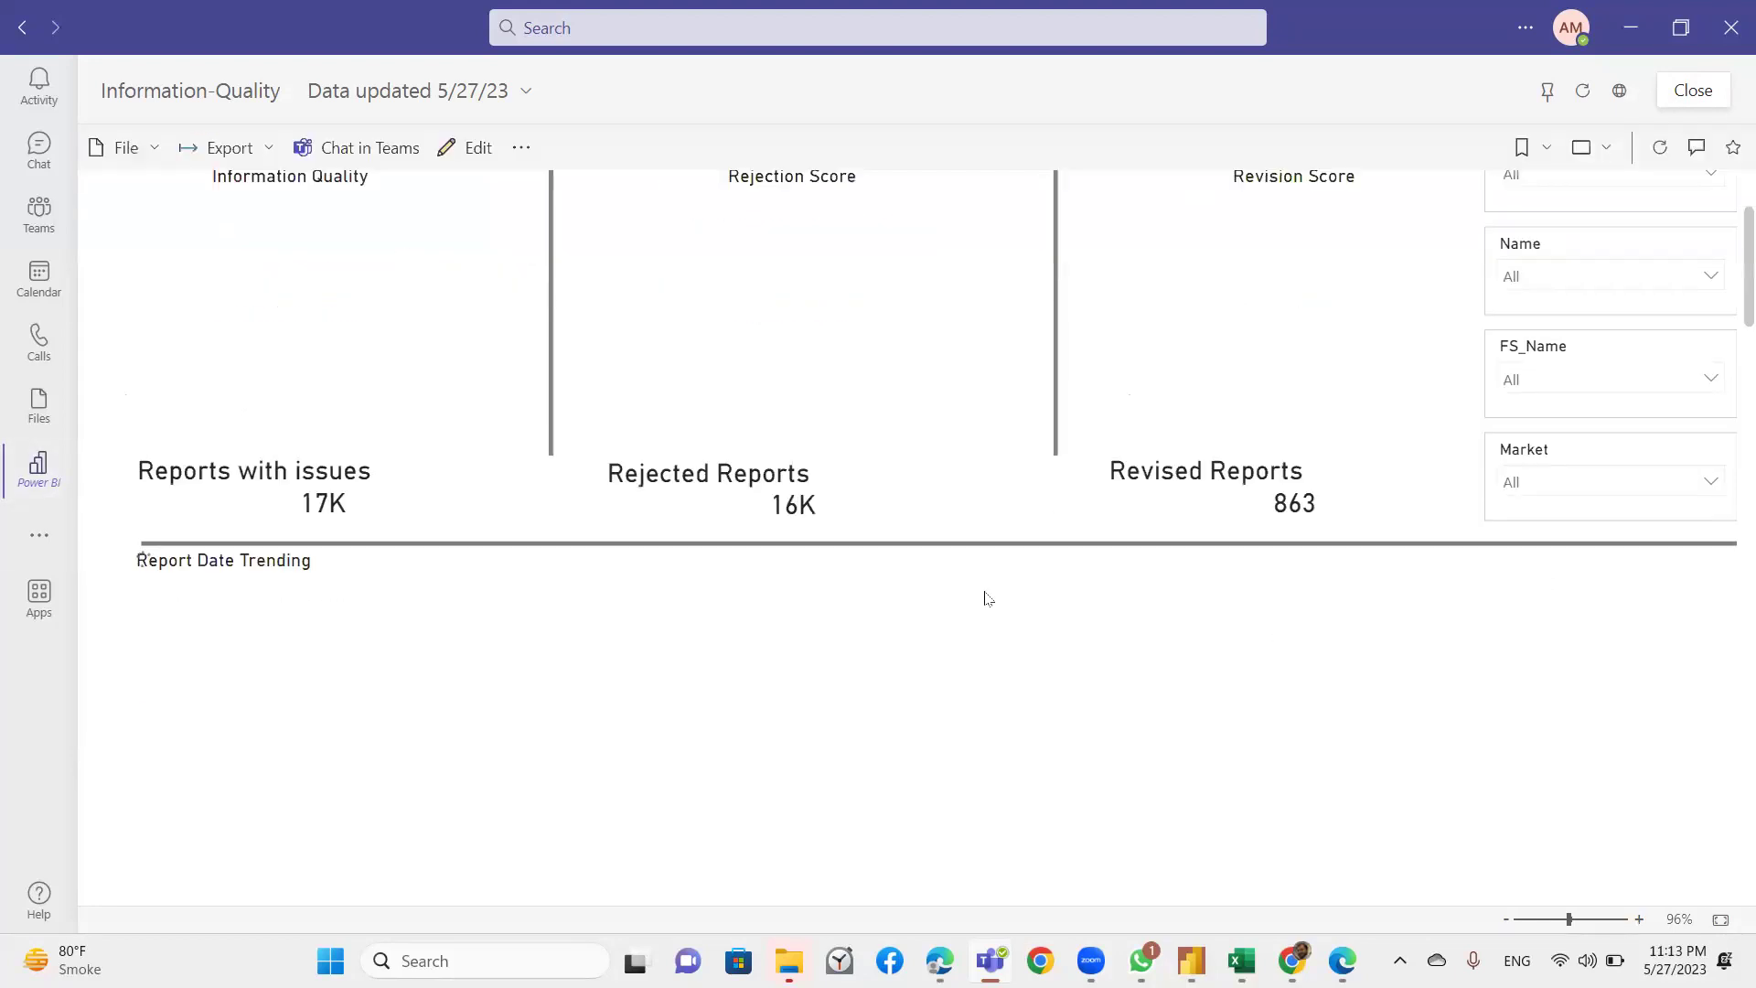
scroll(984, 595, "down", 3)
scroll(984, 598, "down", 5)
scroll(984, 598, "down", 3)
scroll(985, 596, "down", 5)
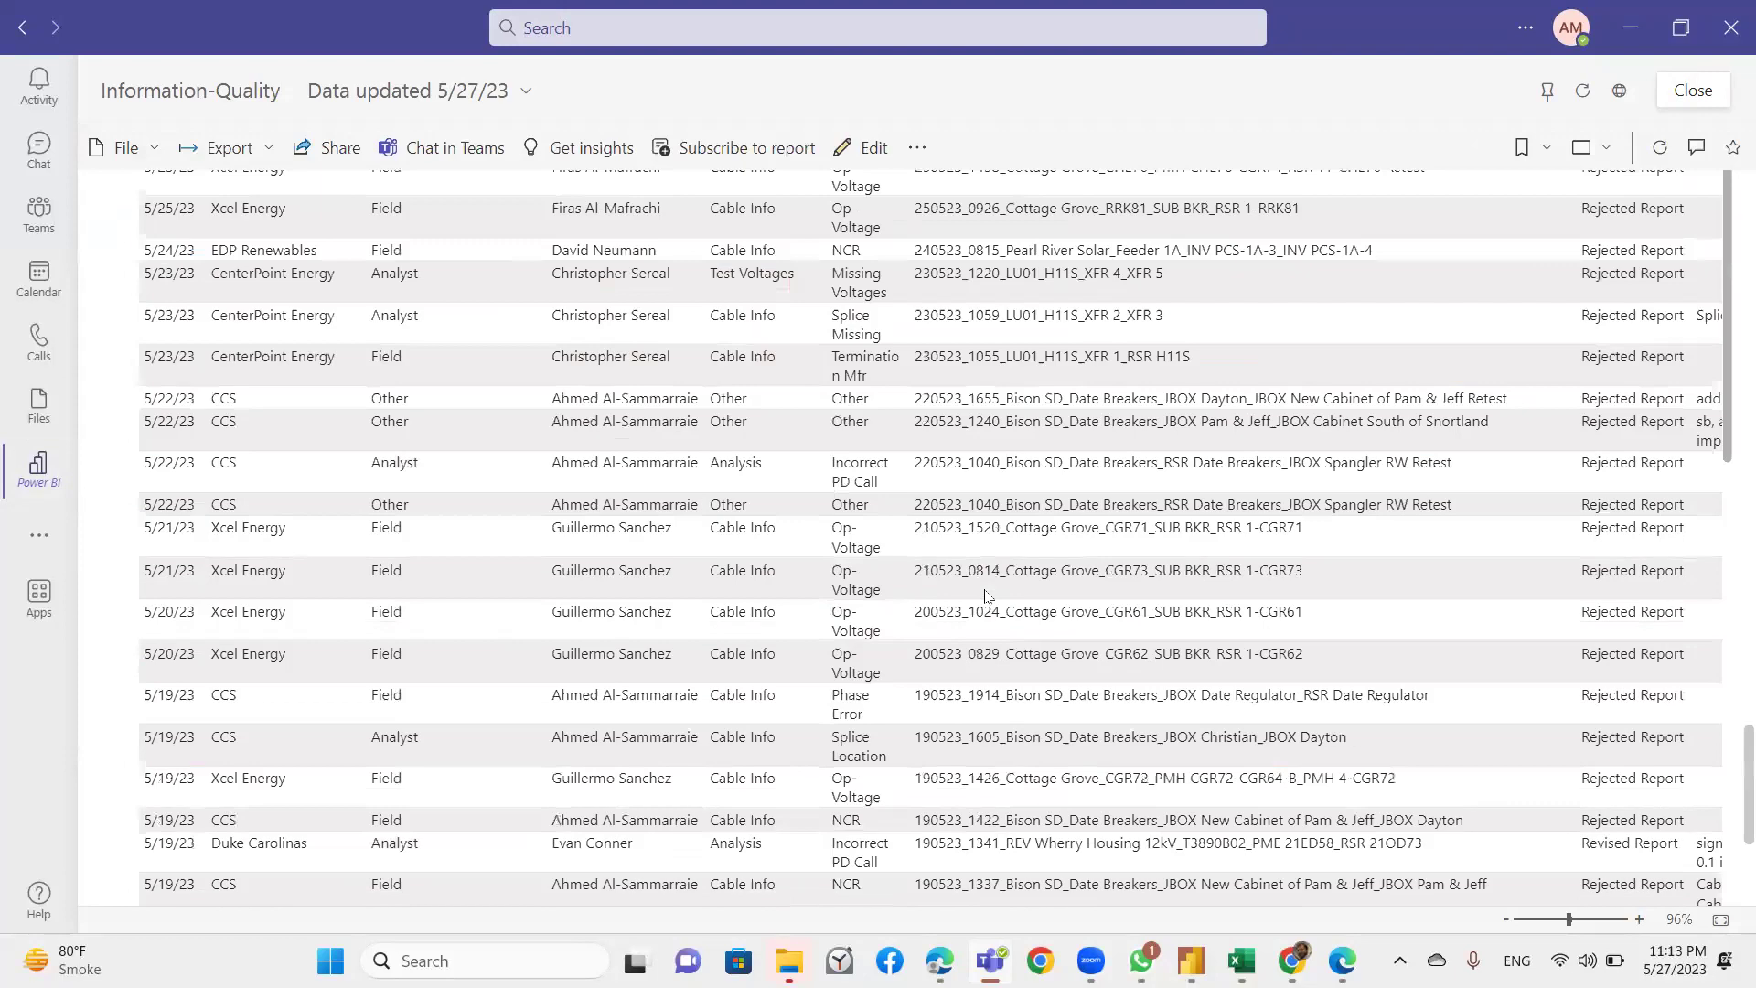
scroll(986, 595, "up", 2)
scroll(986, 595, "up", 5)
scroll(986, 595, "up", 5)
scroll(986, 595, "up", 5)
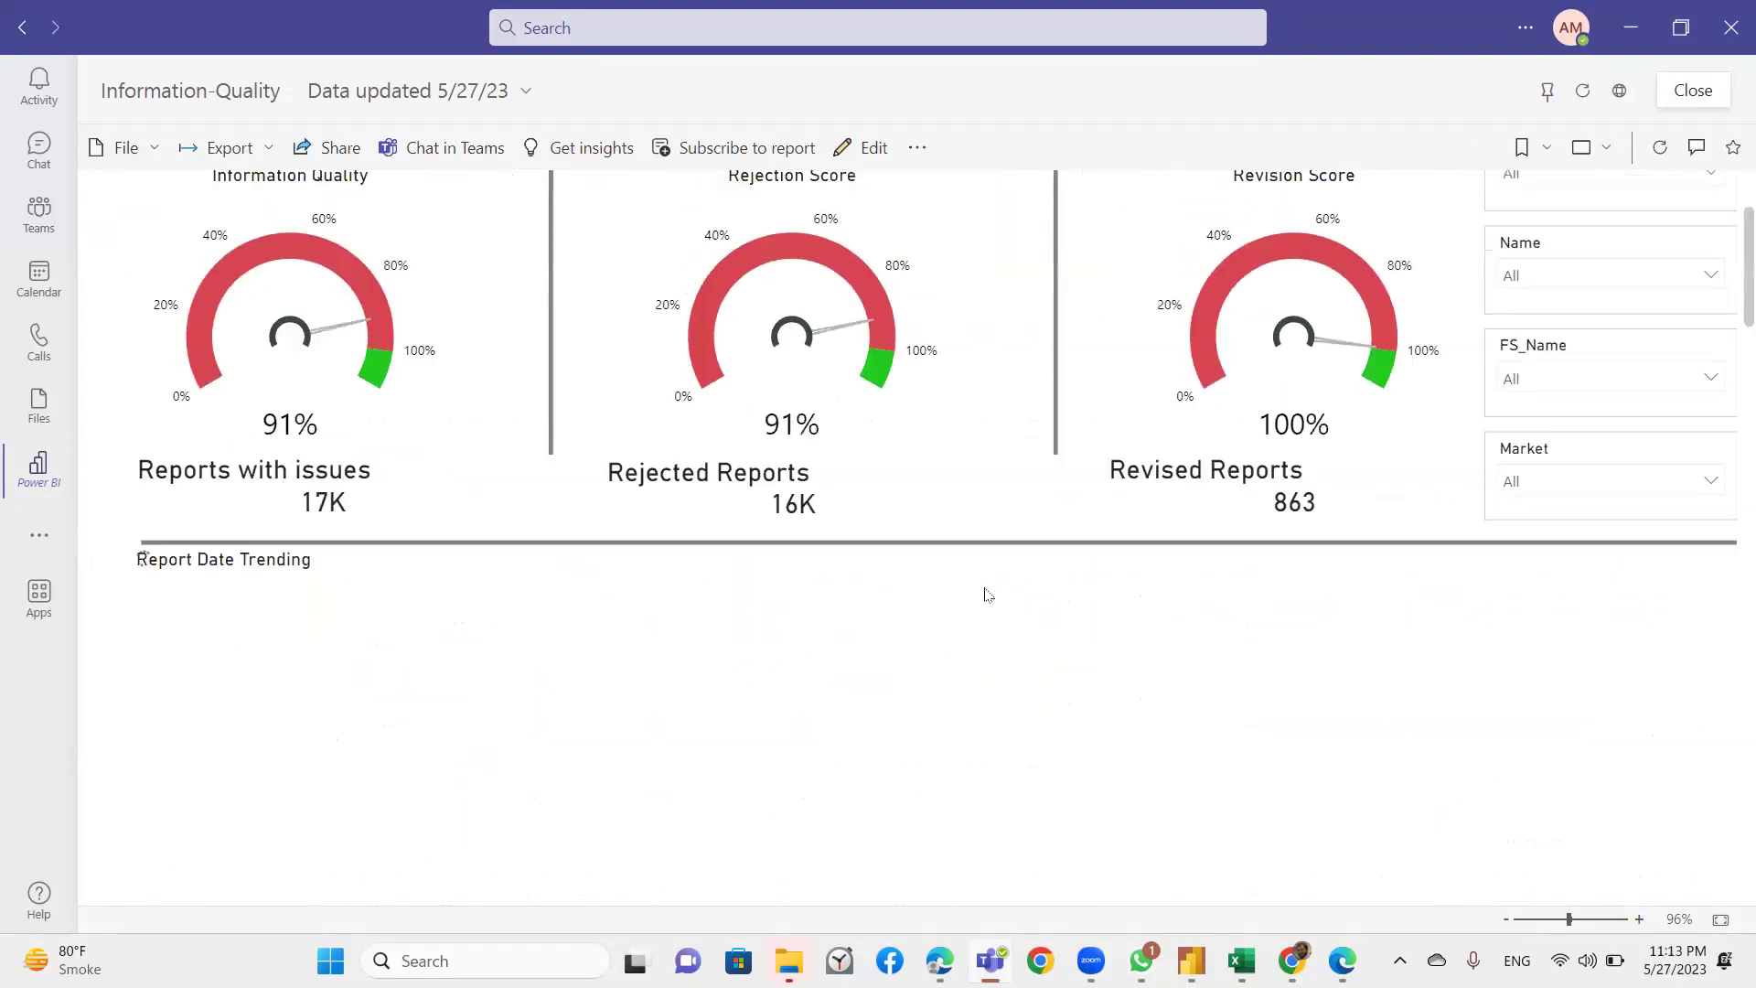
scroll(987, 595, "up", 2)
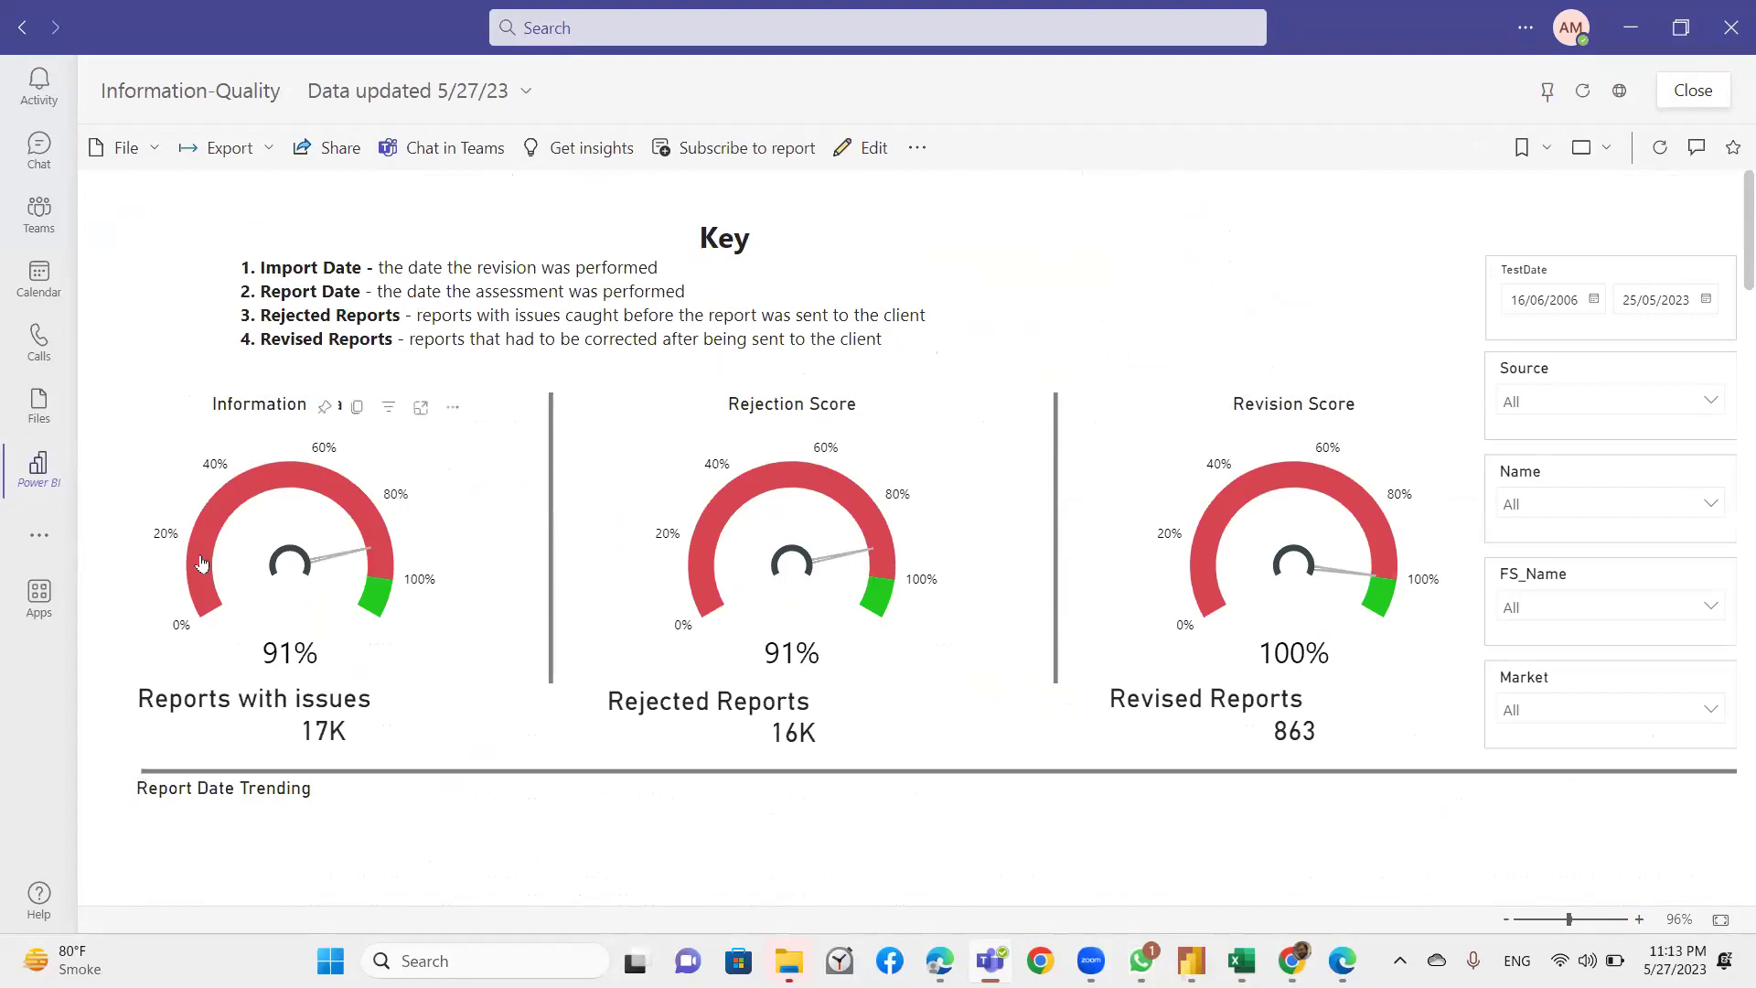
Glance through the additional apps list, then go to the Calls page's call history.
left_click(41, 548)
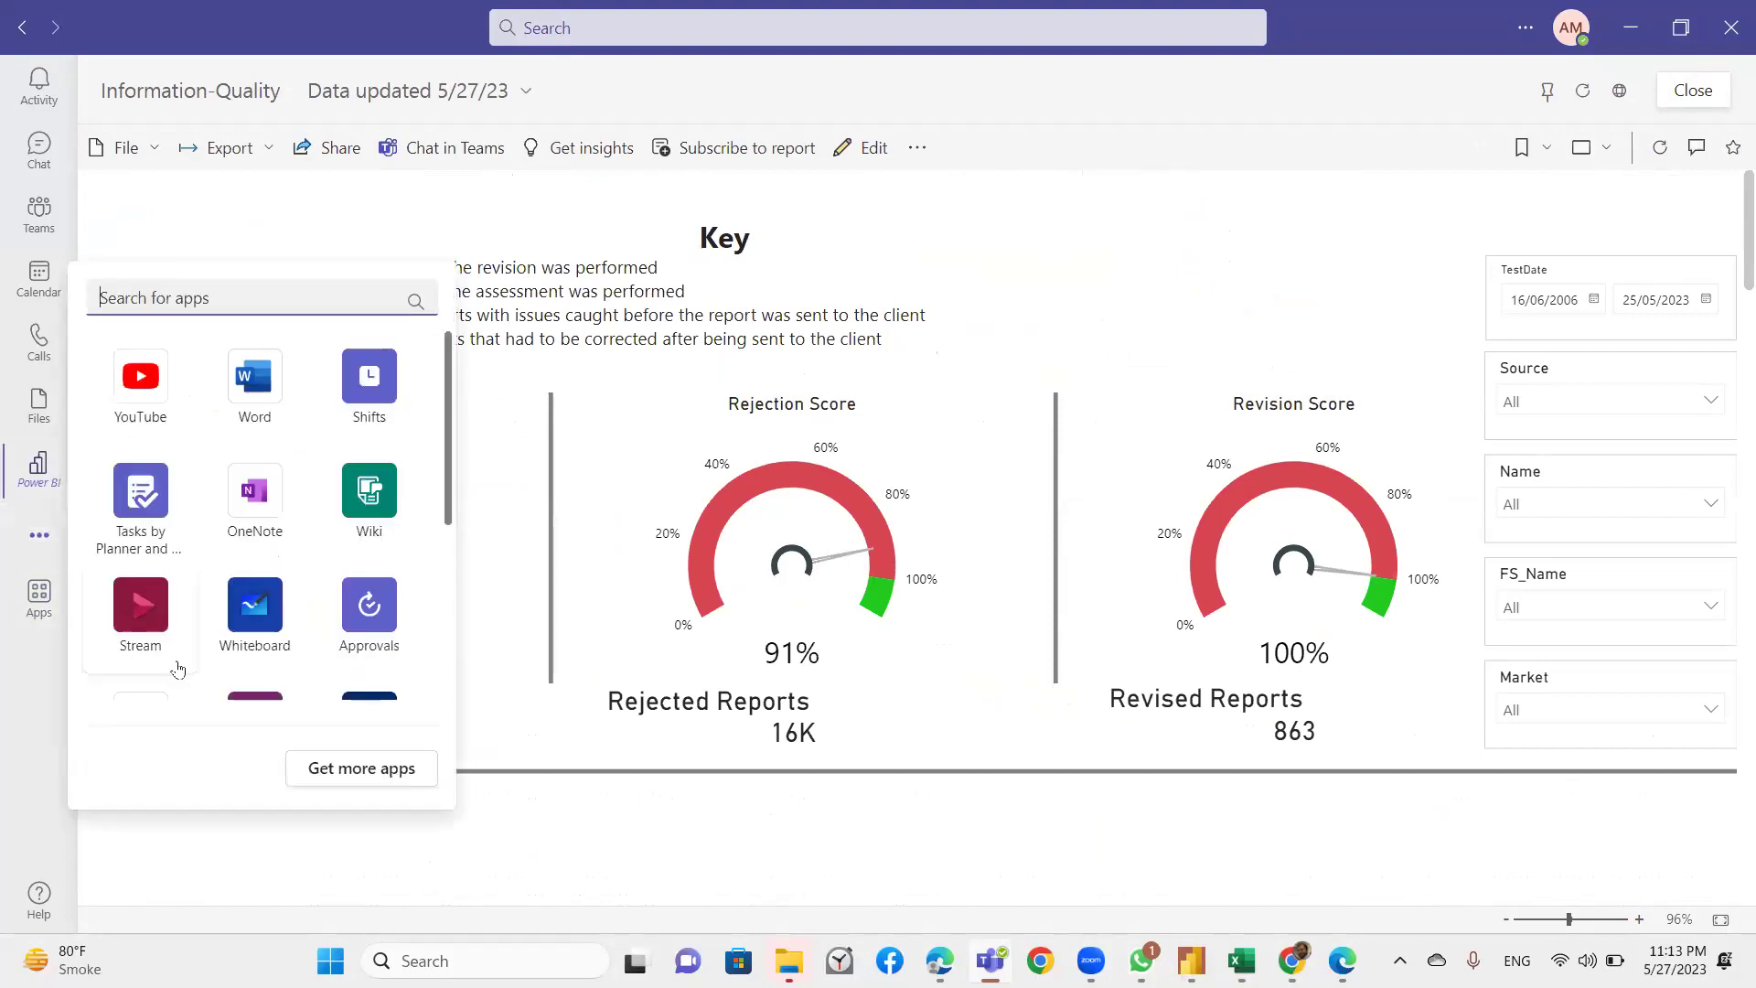
scroll(343, 645, "down", 5)
scroll(343, 645, "up", 5)
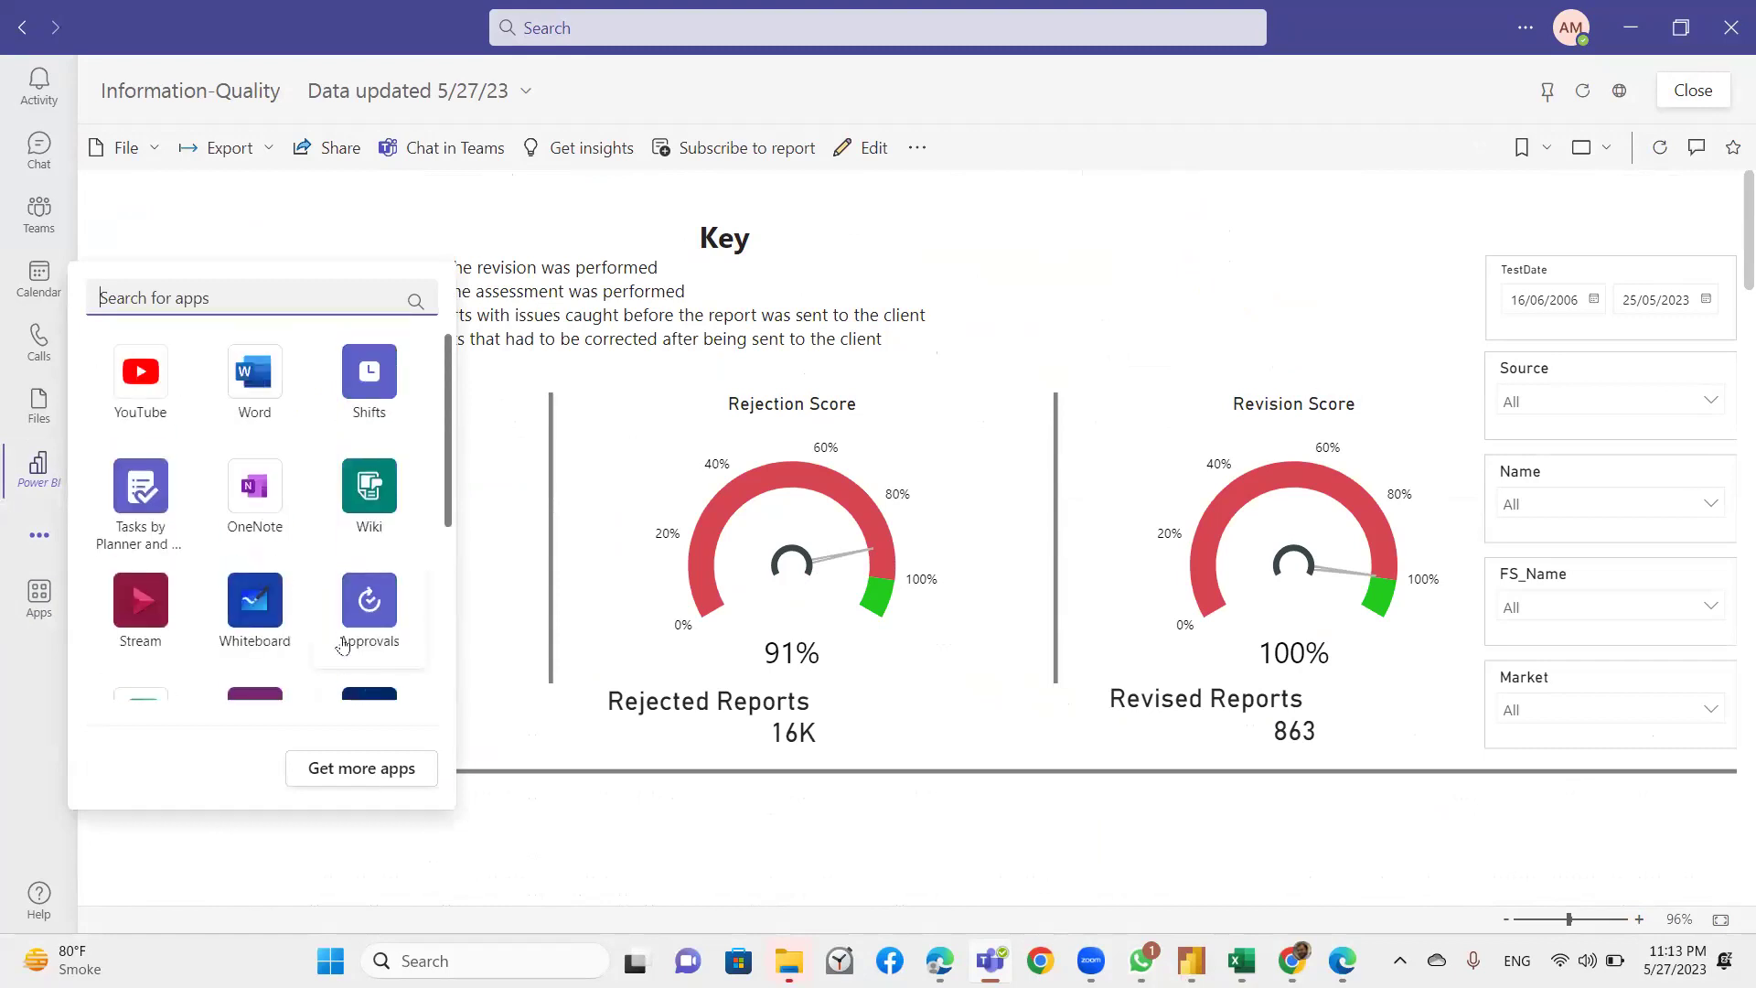
left_click(859, 242)
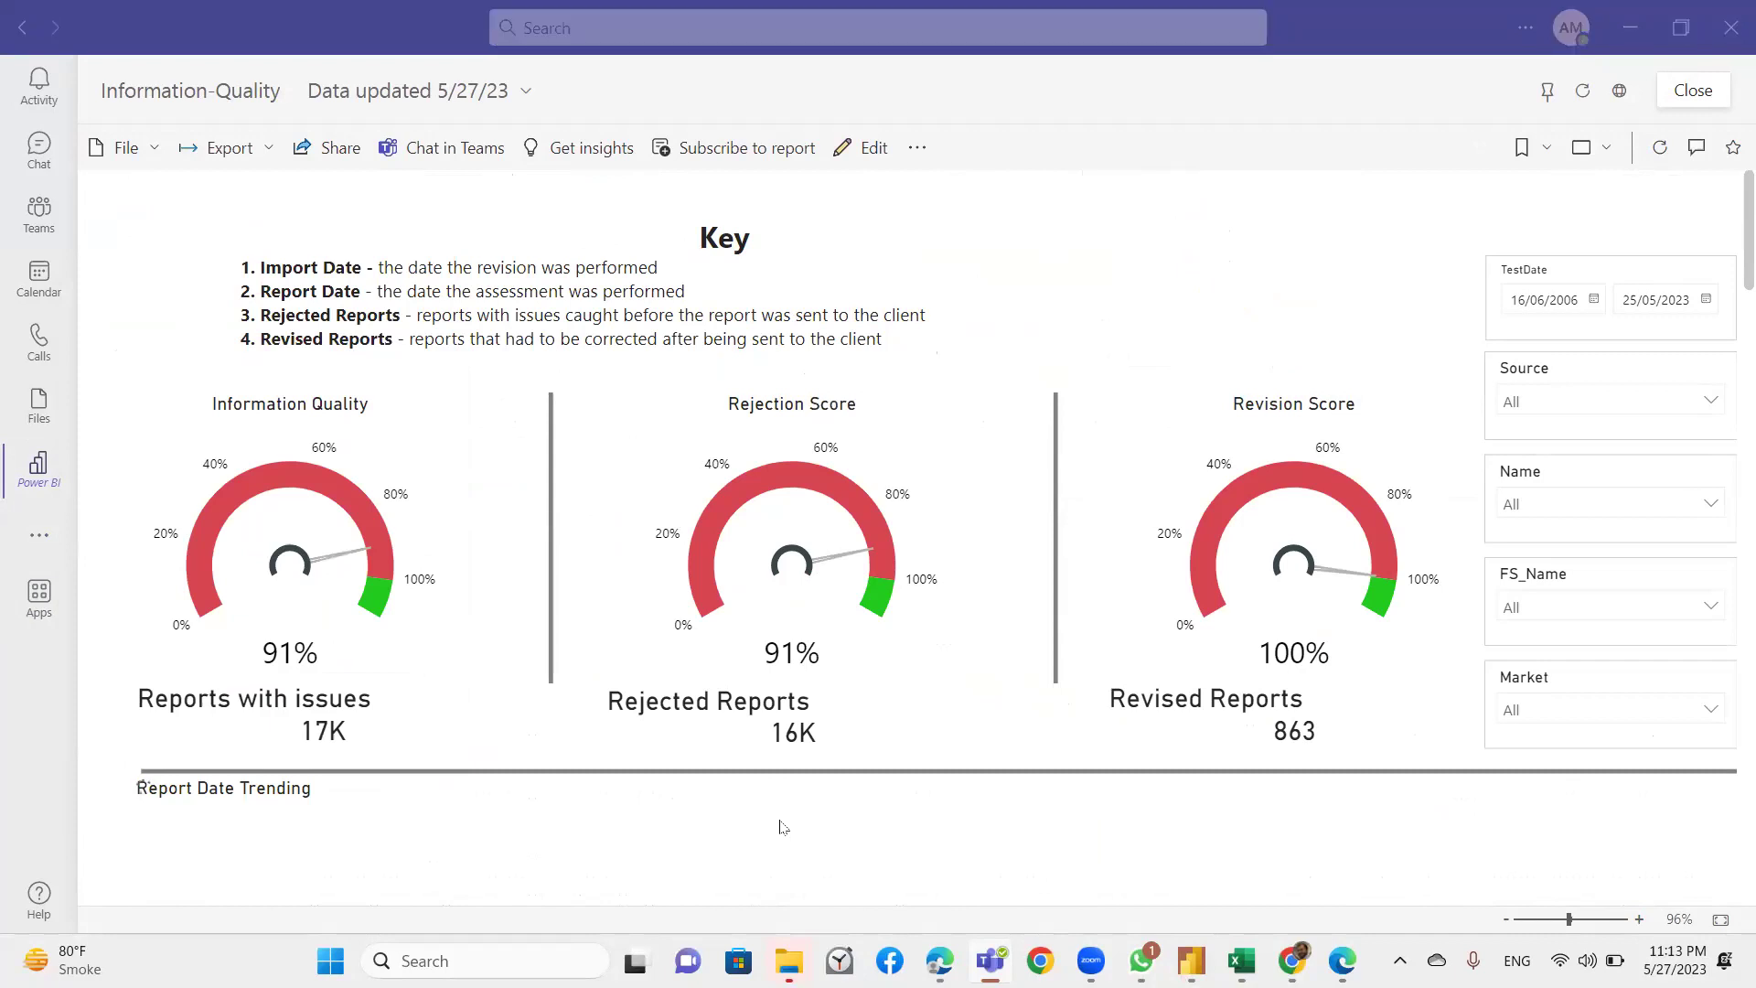
mouse_move(808, 475)
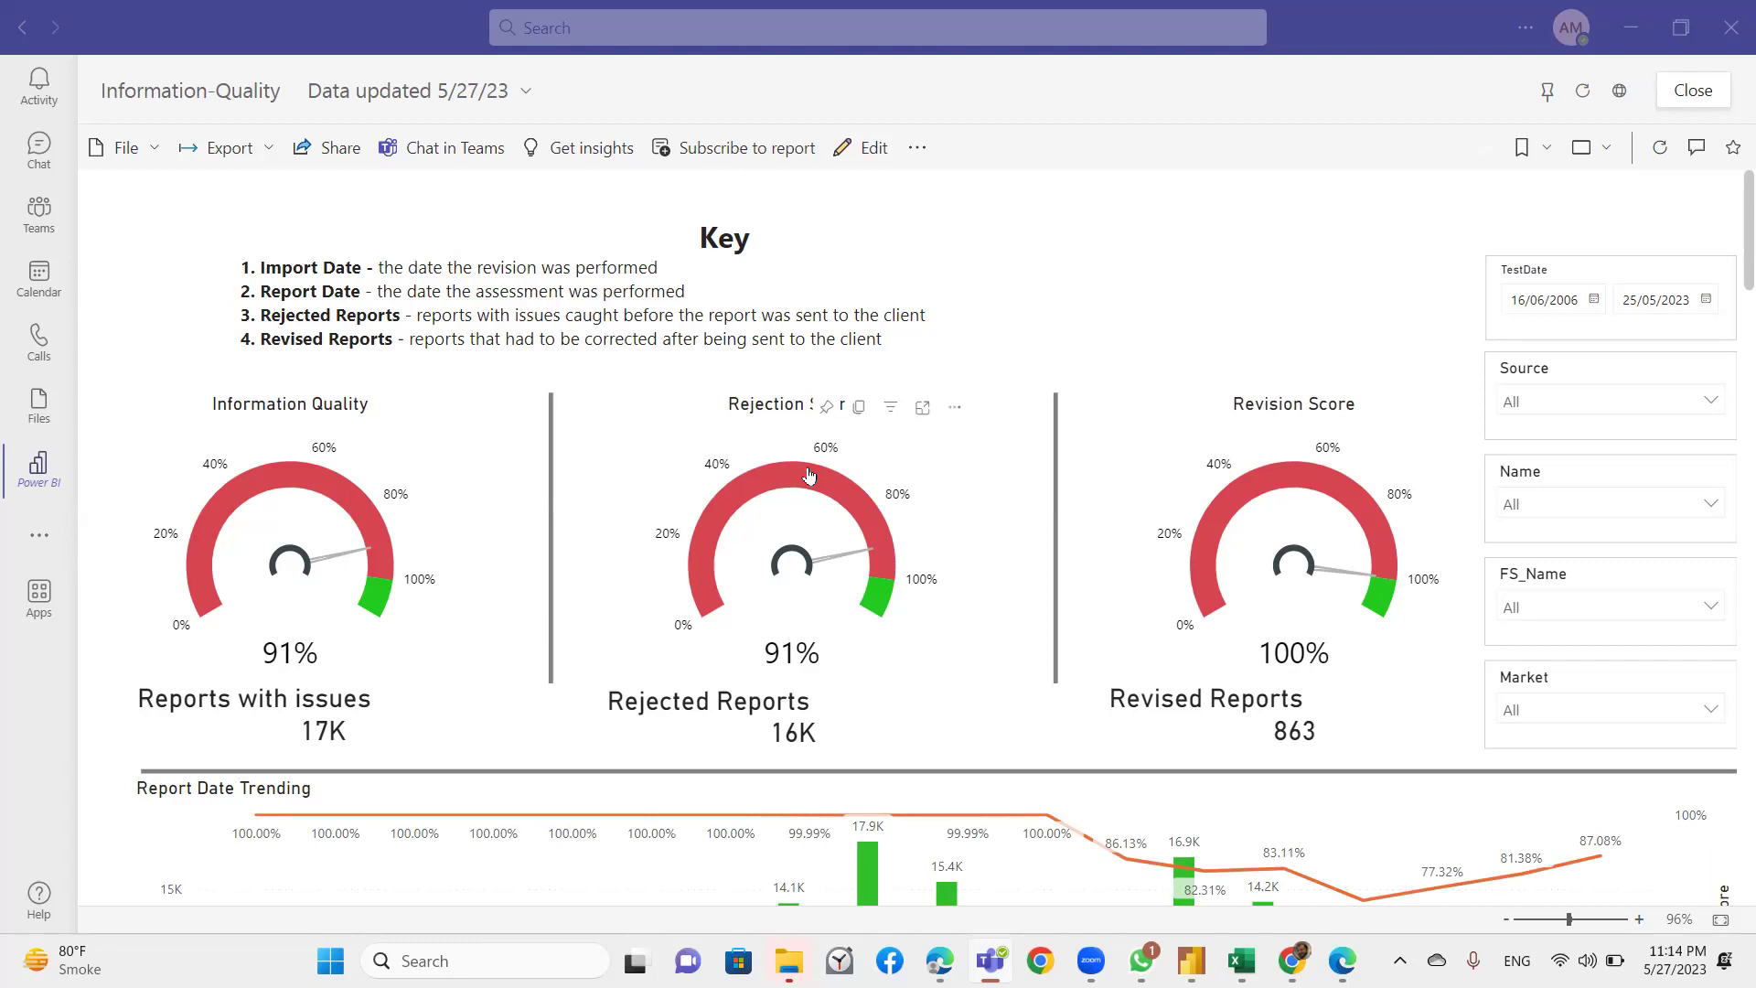
left_click(42, 356)
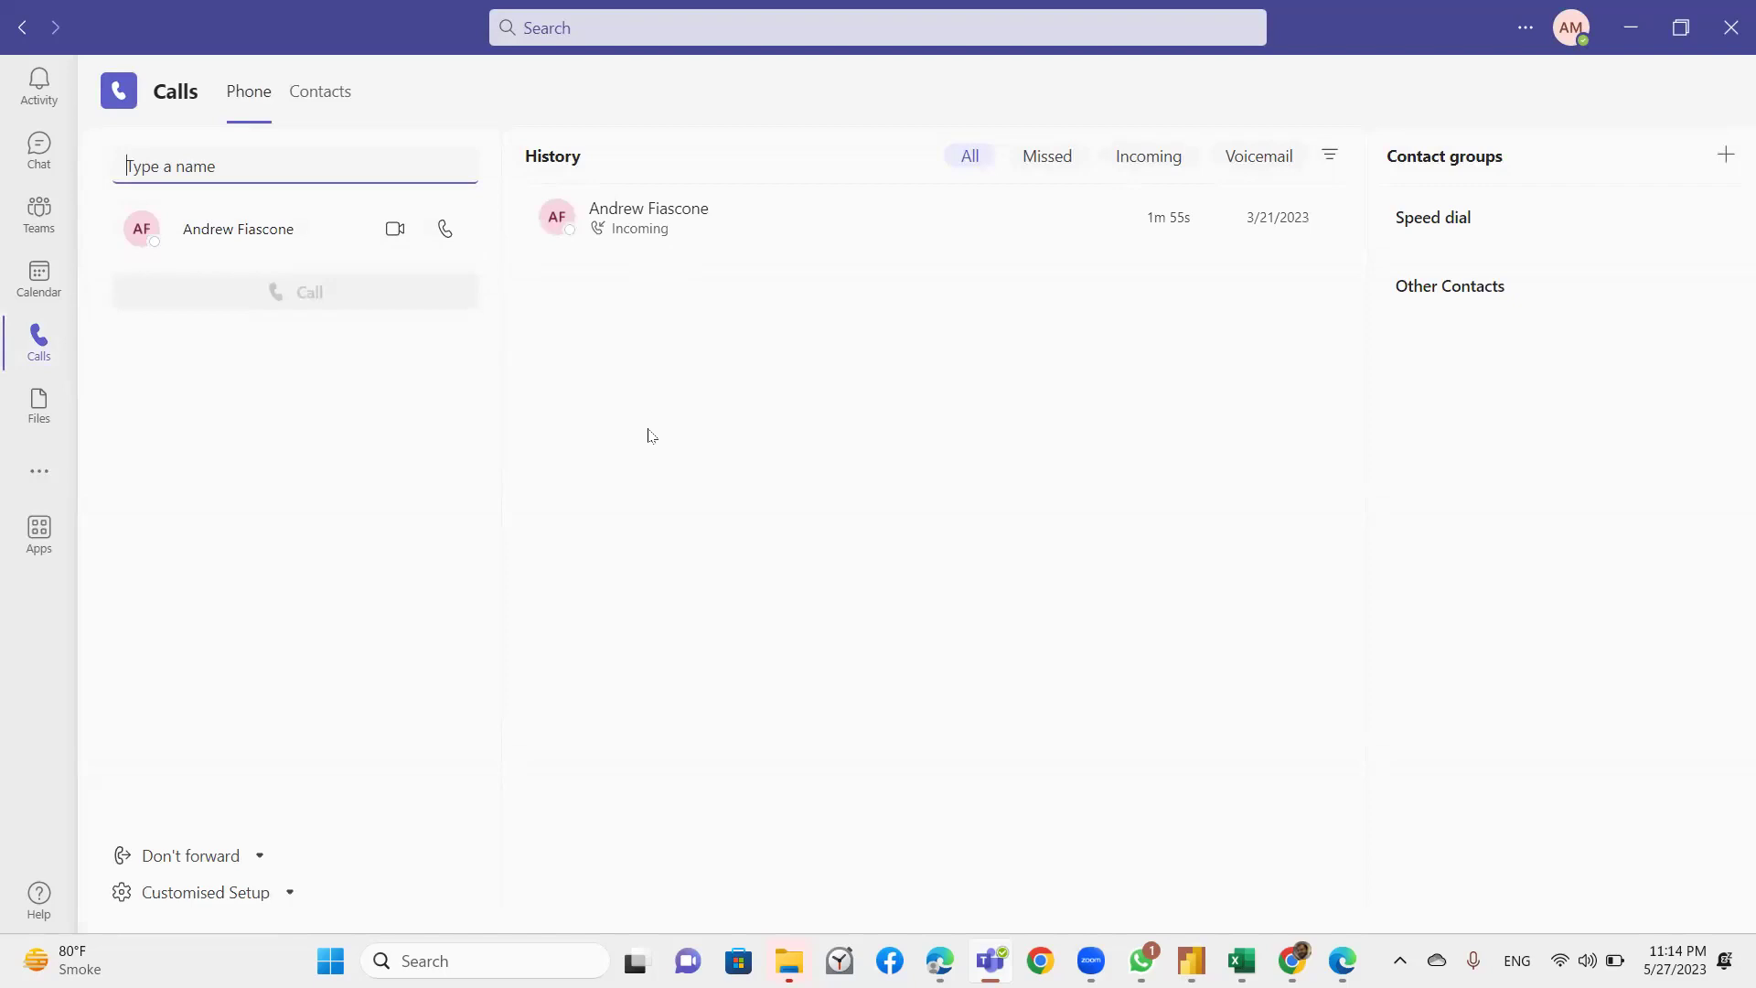
Check the Chat conversations, then cancel an Excel workbook import in Power BI Desktop.
left_click(41, 151)
left_click(42, 152)
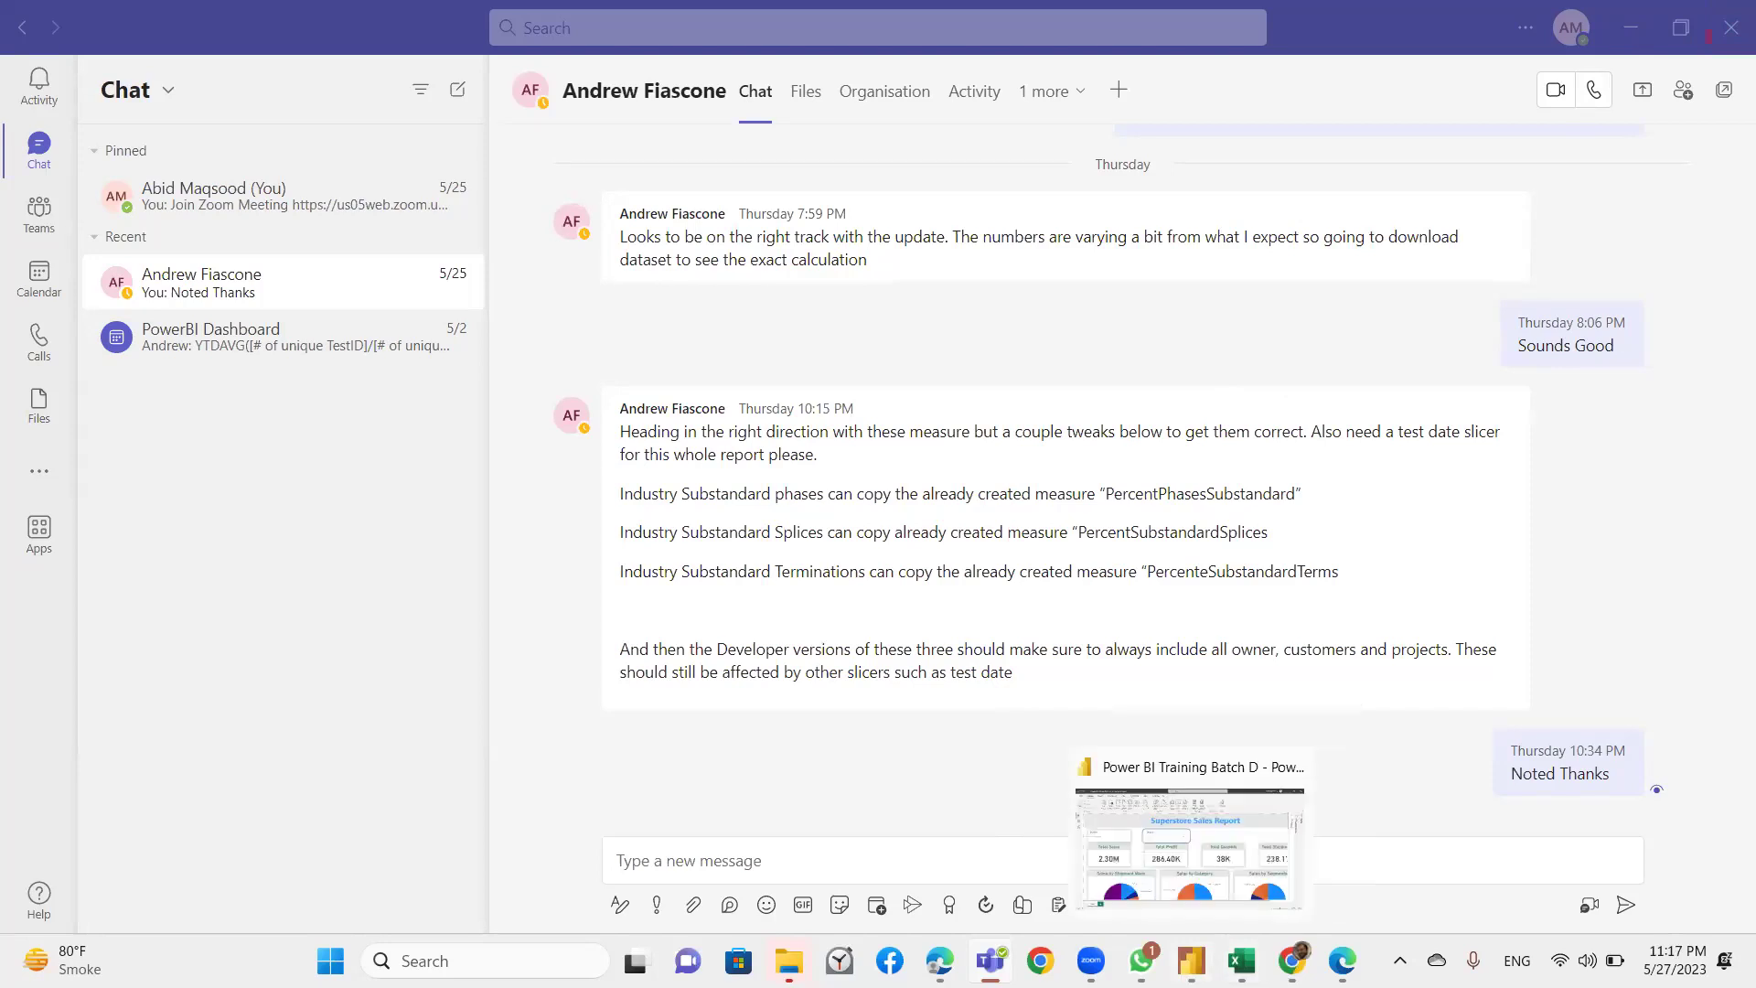
left_click(1179, 829)
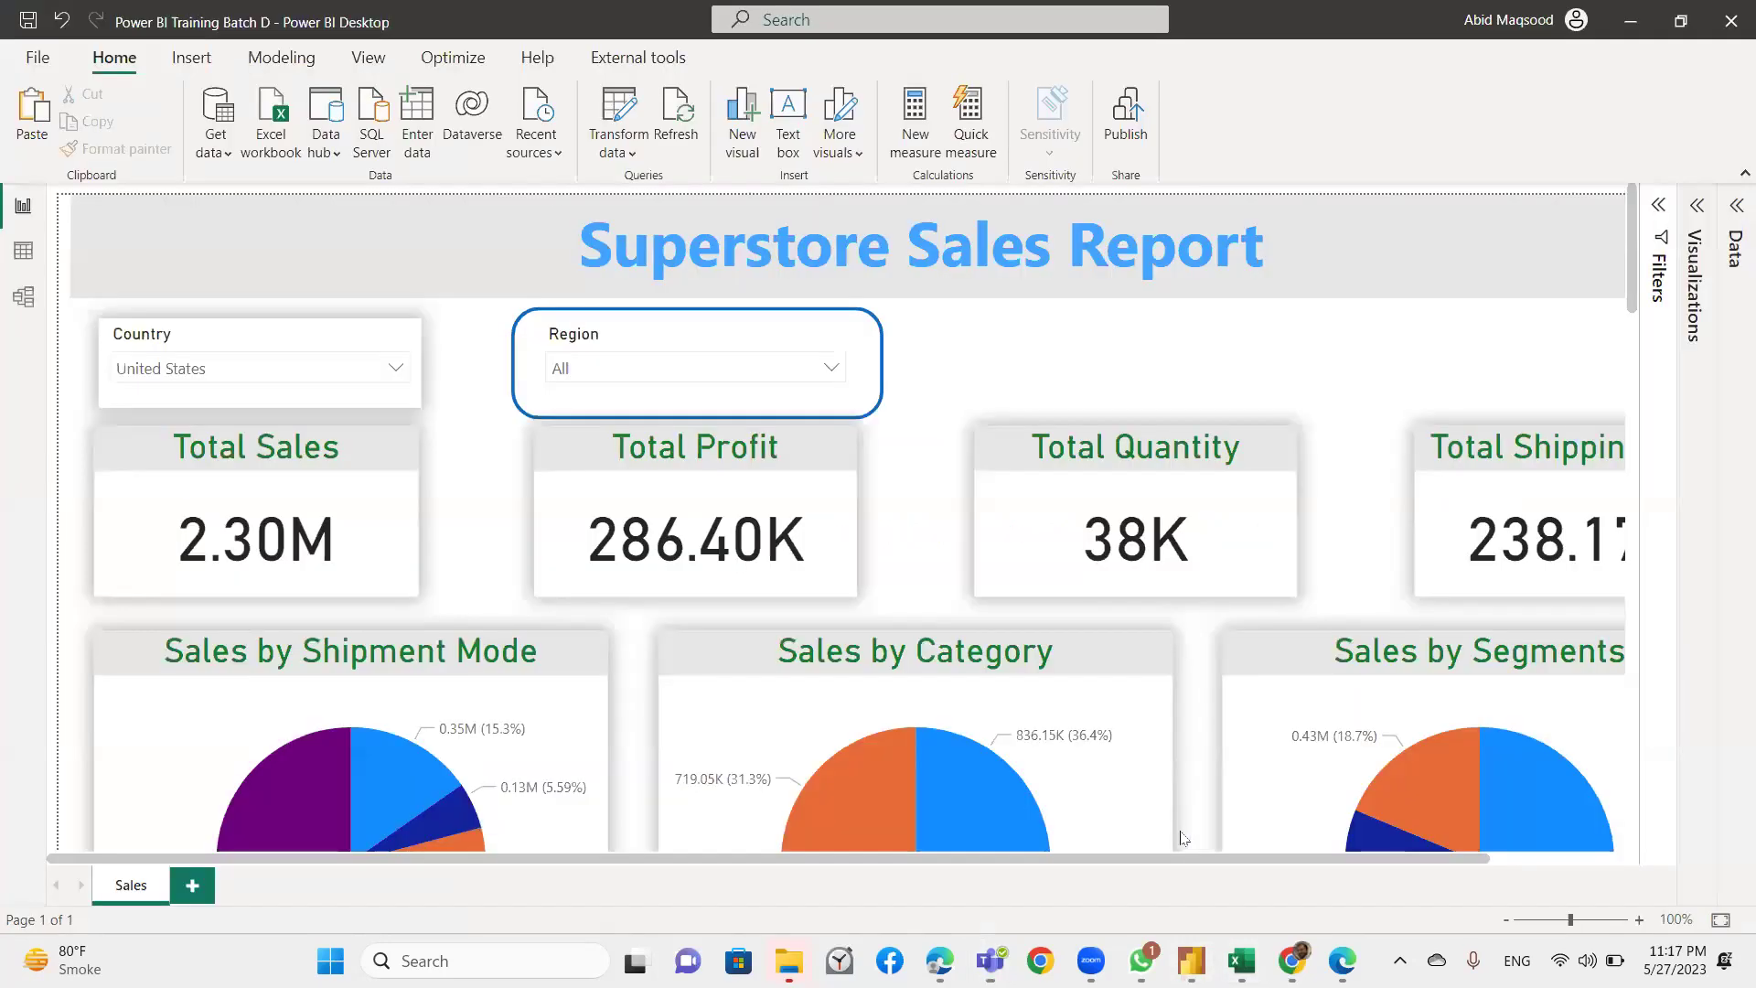
left_click(277, 101)
left_click(1019, 580)
left_click(1241, 960)
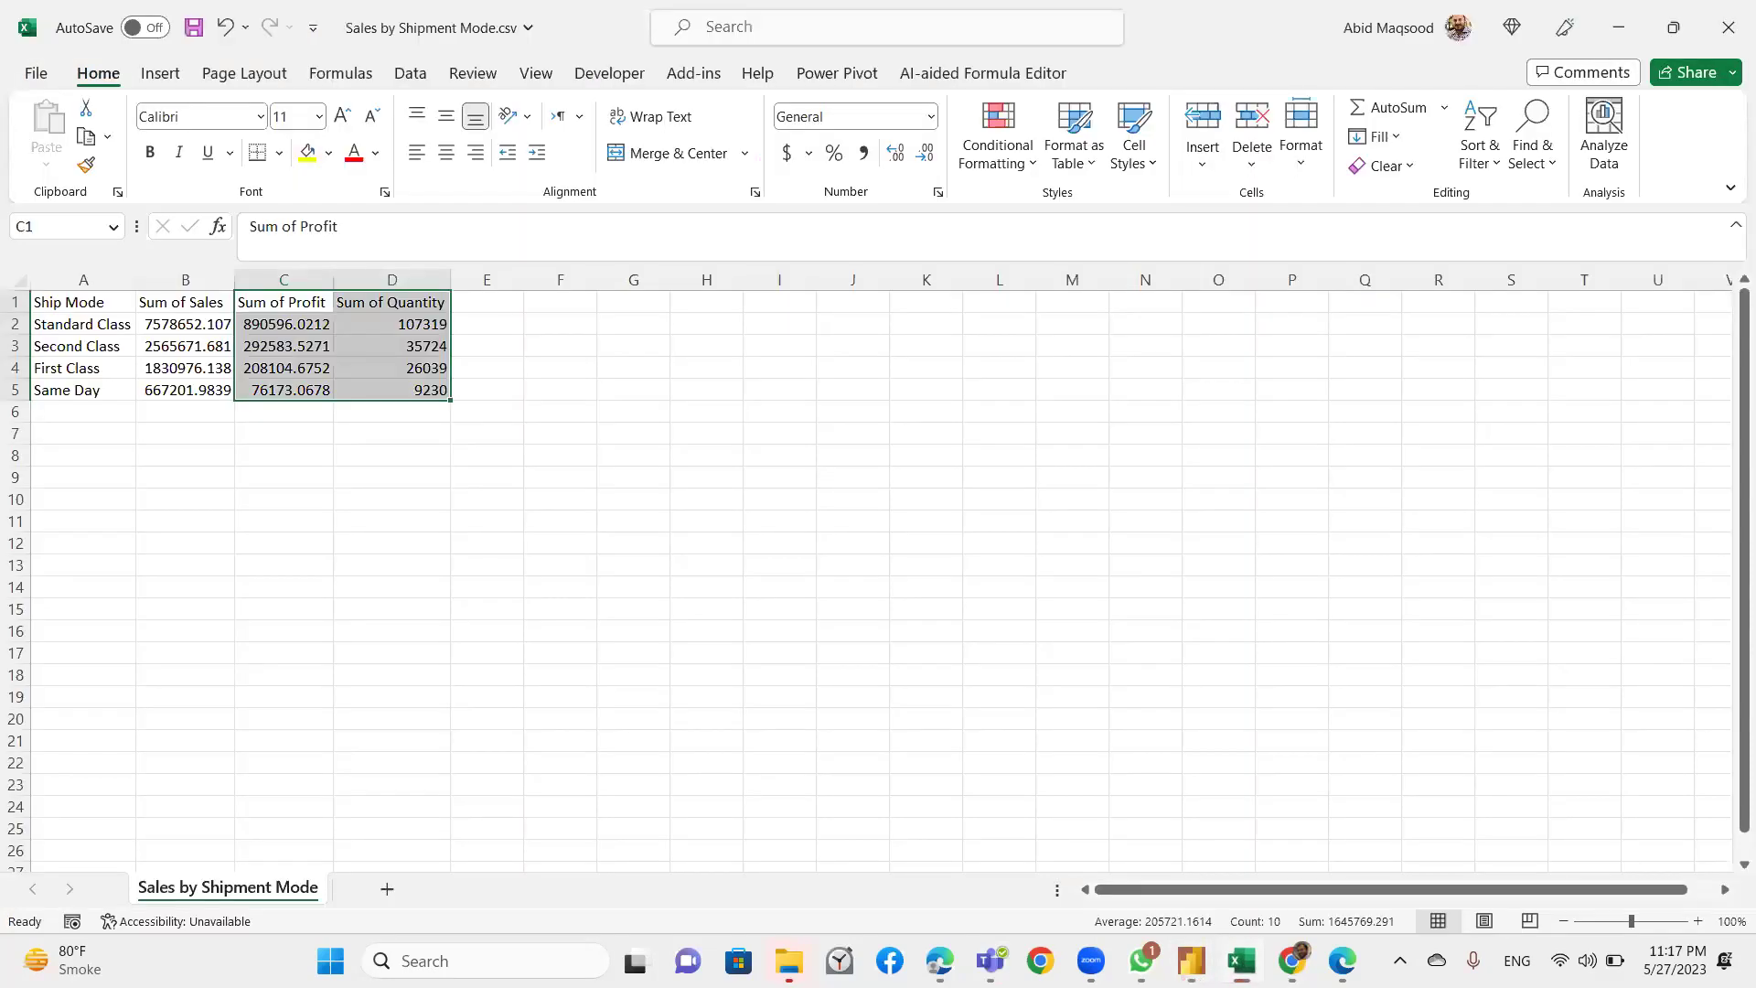
left_click(36, 73)
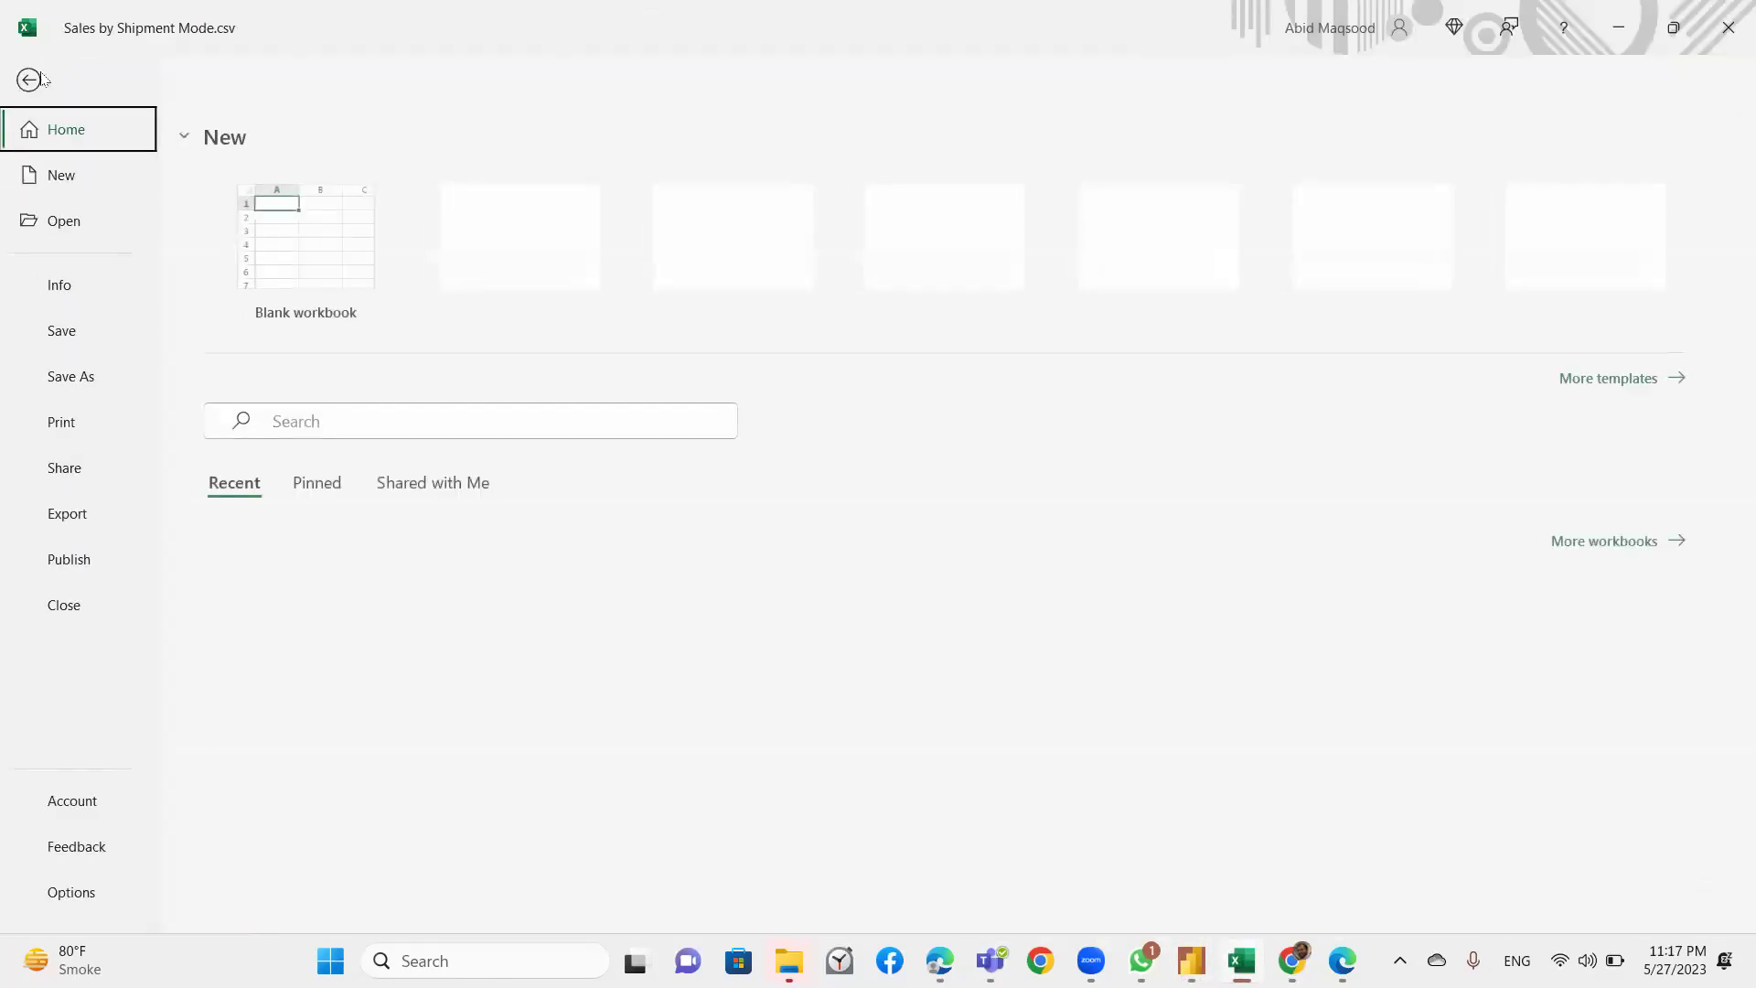
left_click(99, 381)
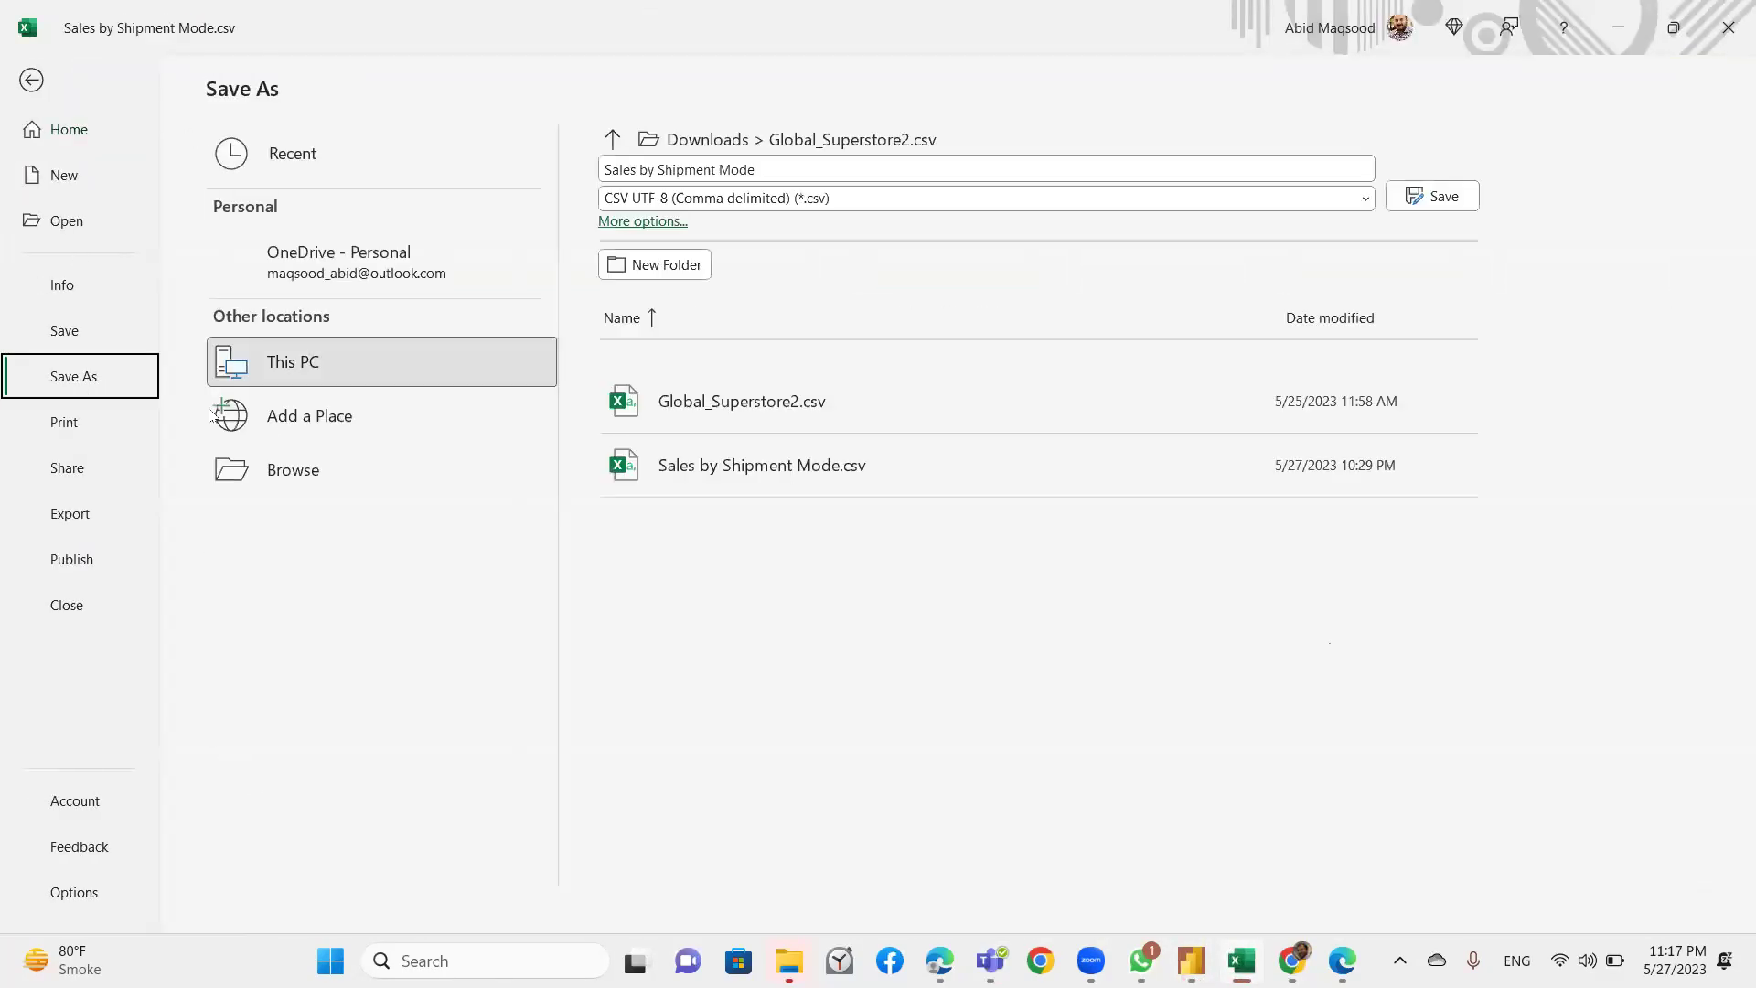
left_click(1159, 202)
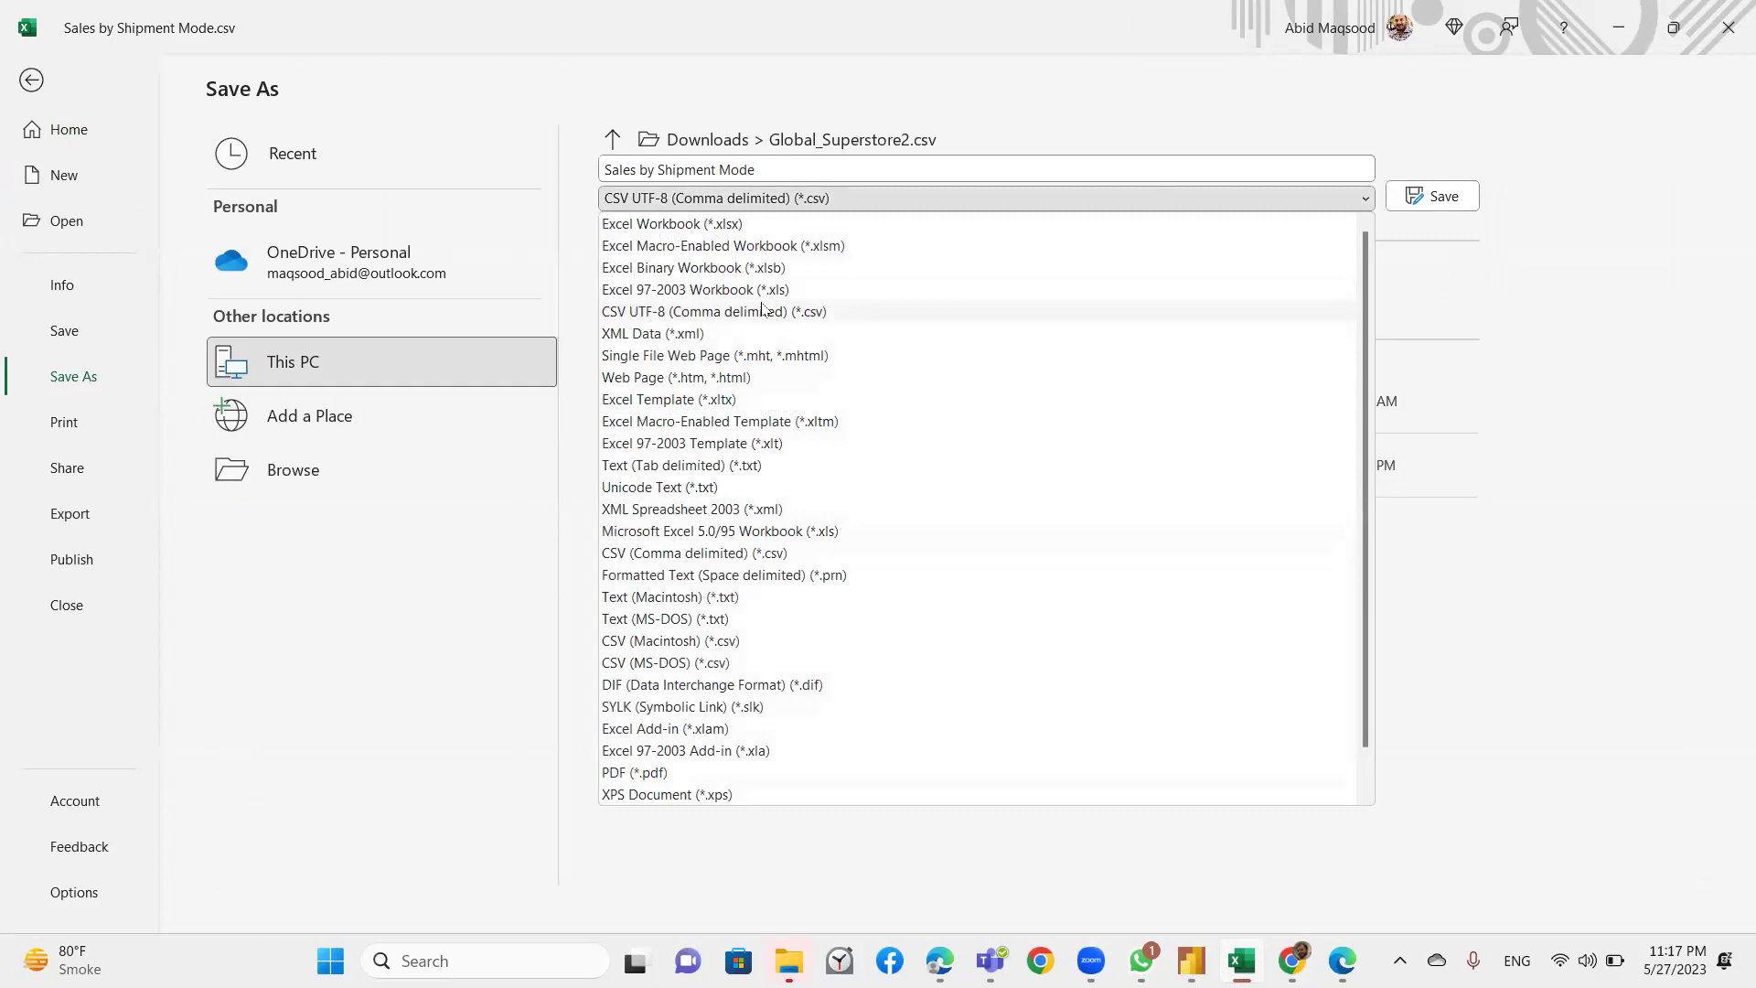
left_click(1547, 343)
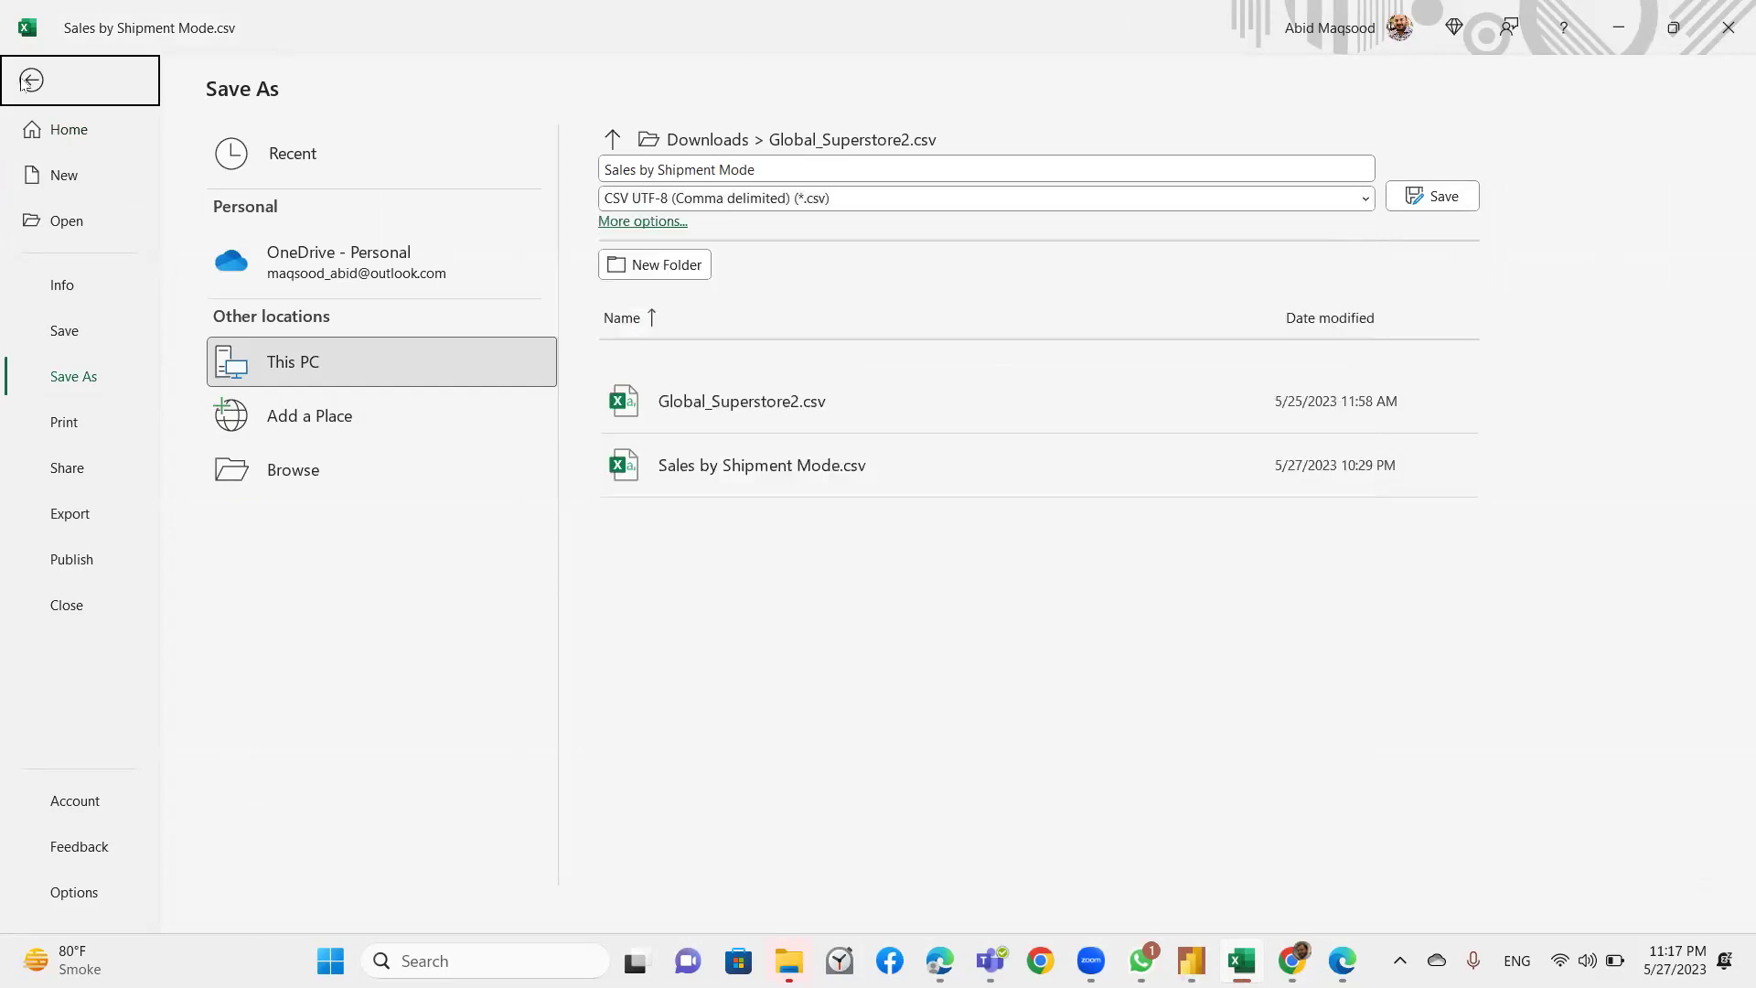
left_click(31, 80)
left_click(626, 494)
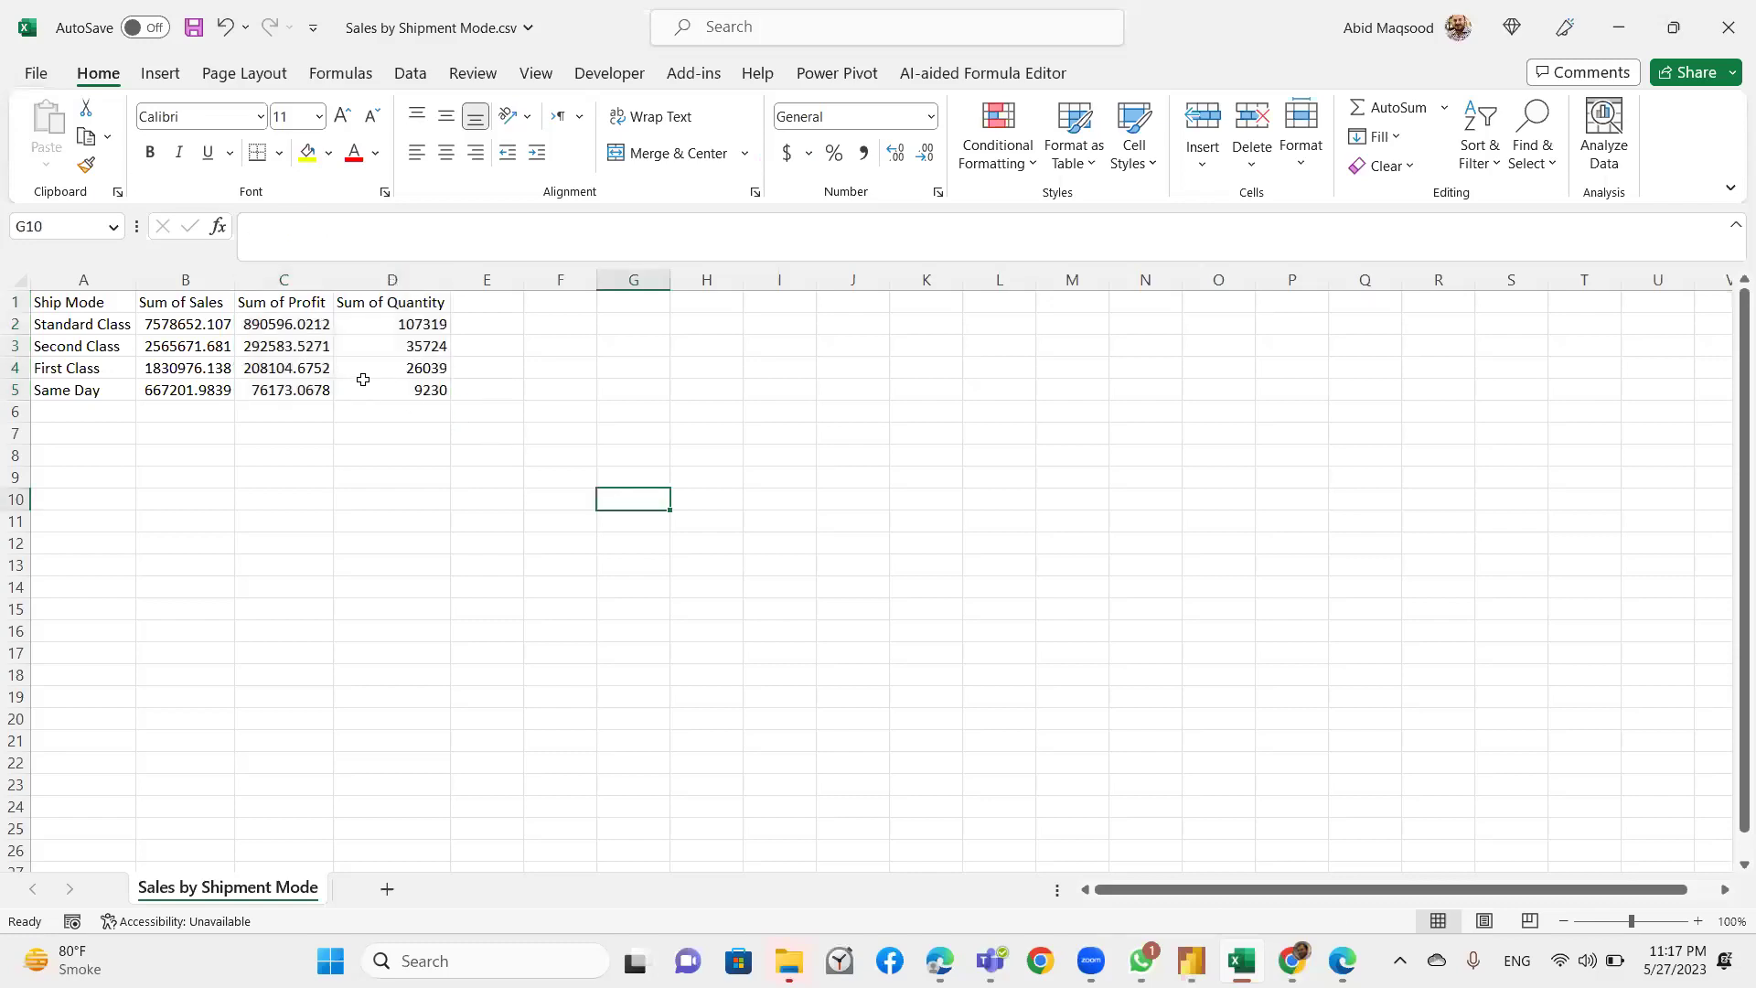